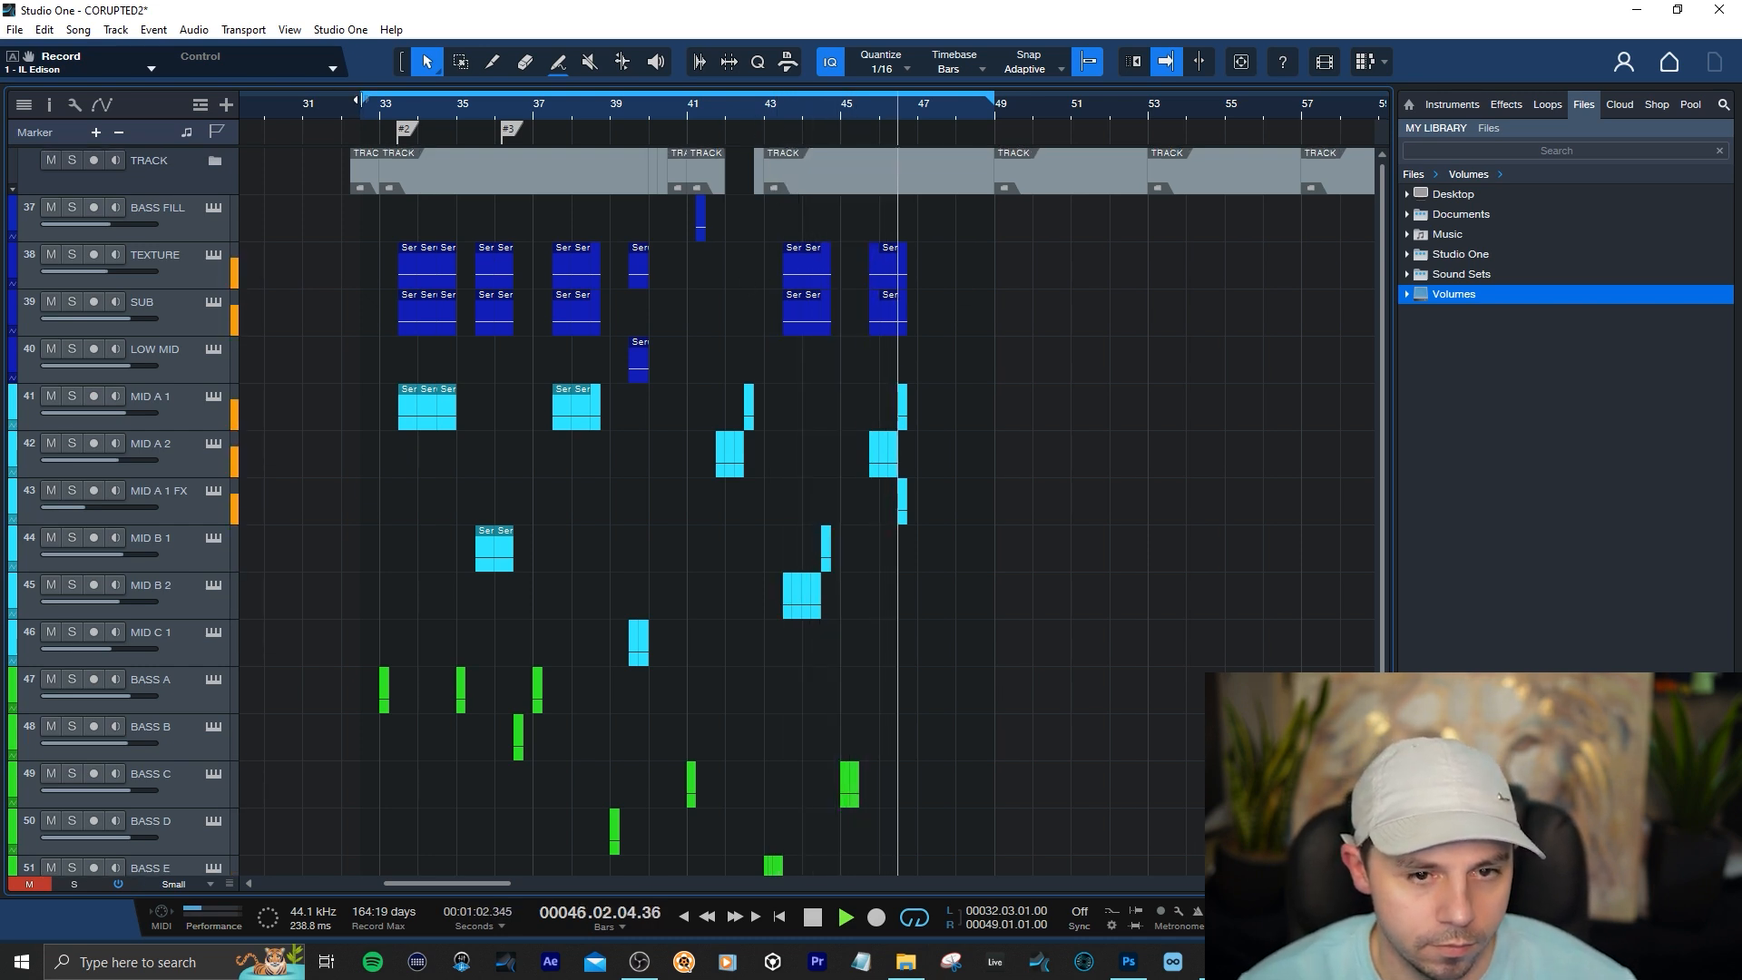
# Move the loop start to bar 33 and place the playhead at 33.03.01.00, where the first MID A 1 clip begins
pyautogui.moveTo(361, 99); pyautogui.dragTo(380, 100)
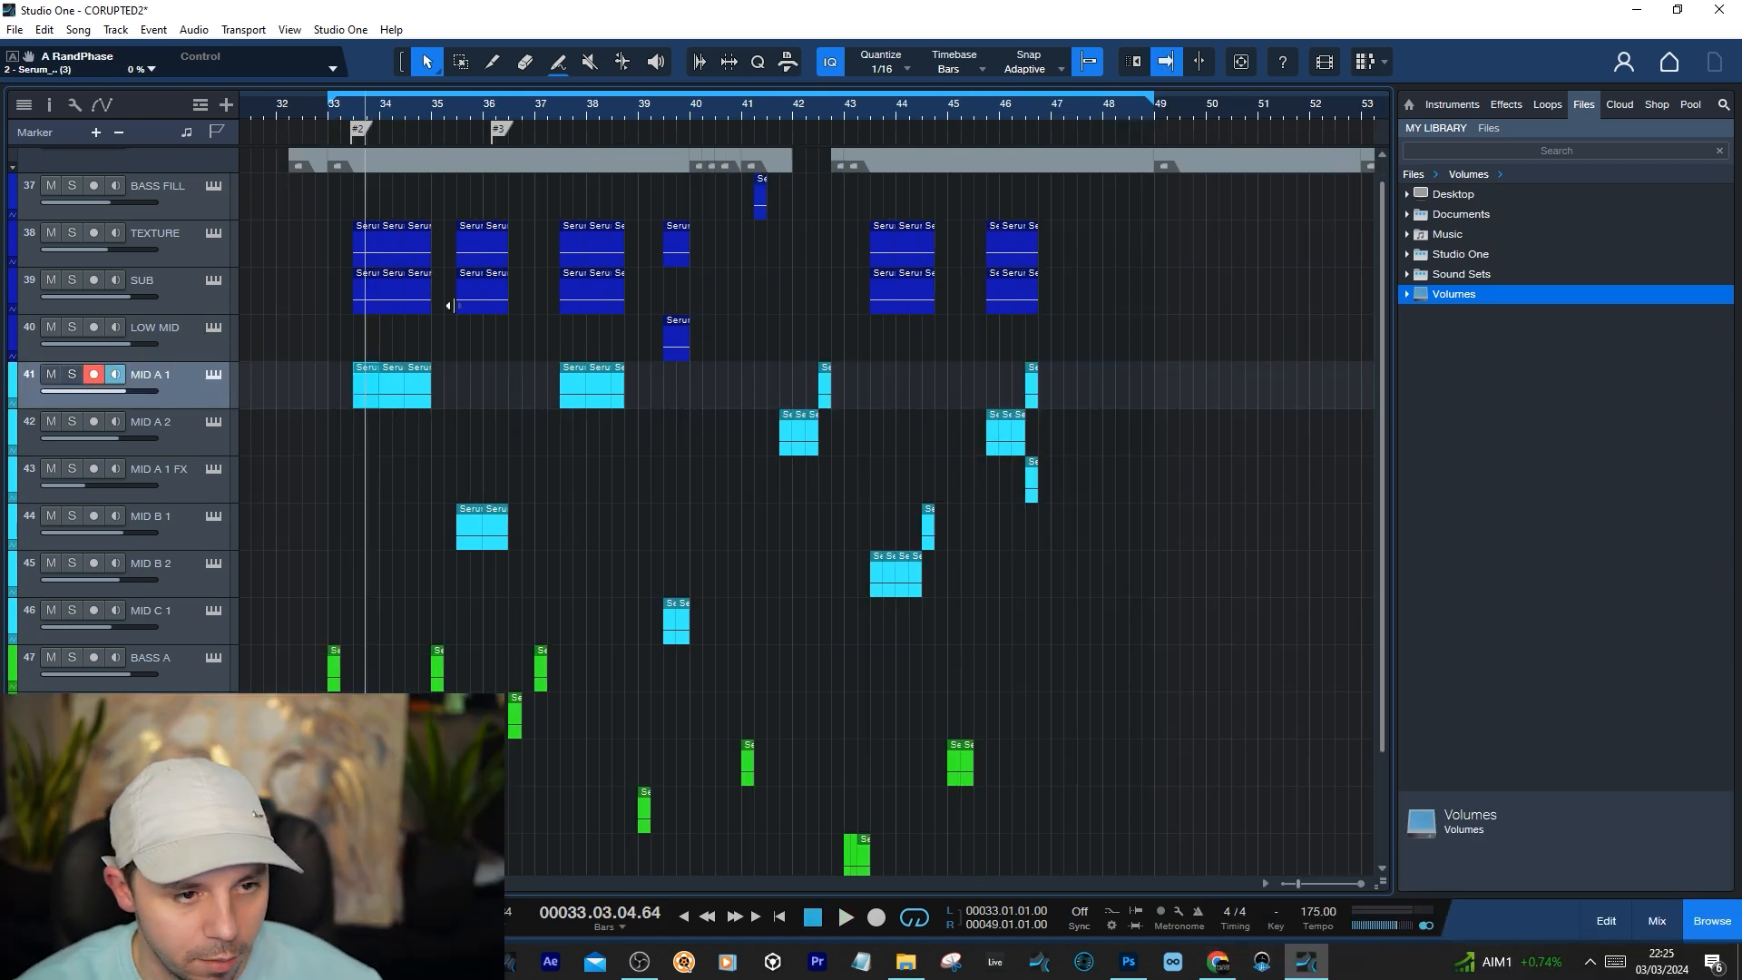
pyautogui.click(356, 487)
pyautogui.scroll(-3, 357, 539)
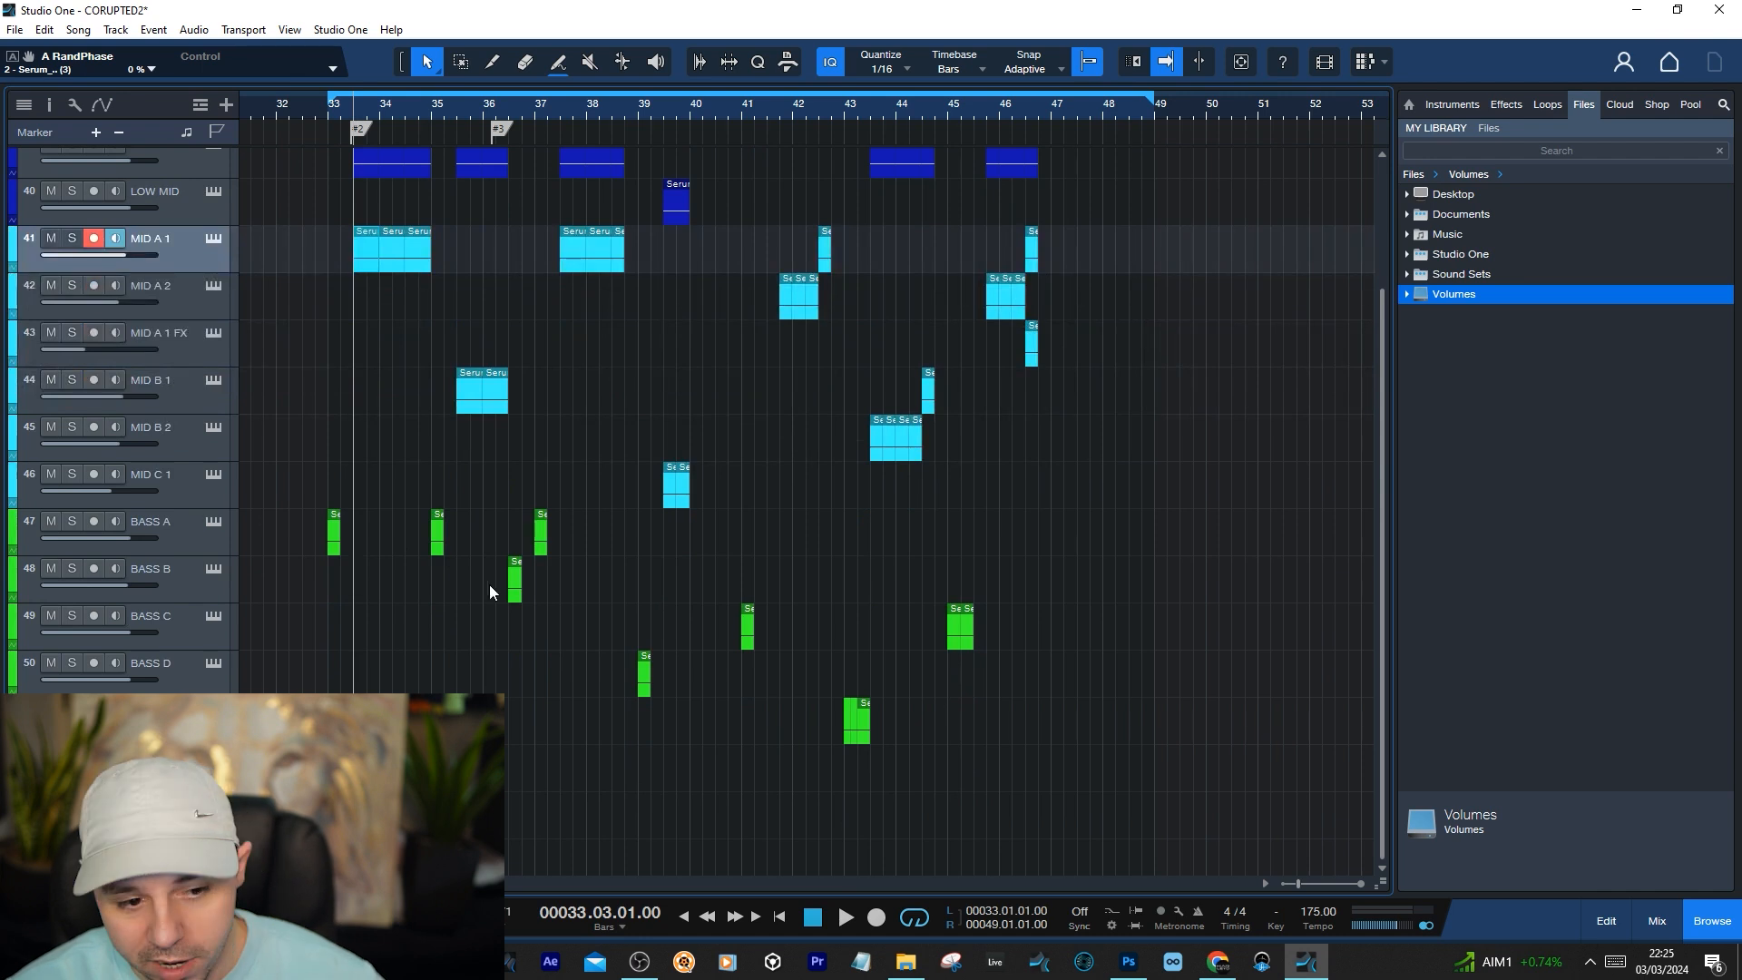
pyautogui.scroll(2, 445, 558)
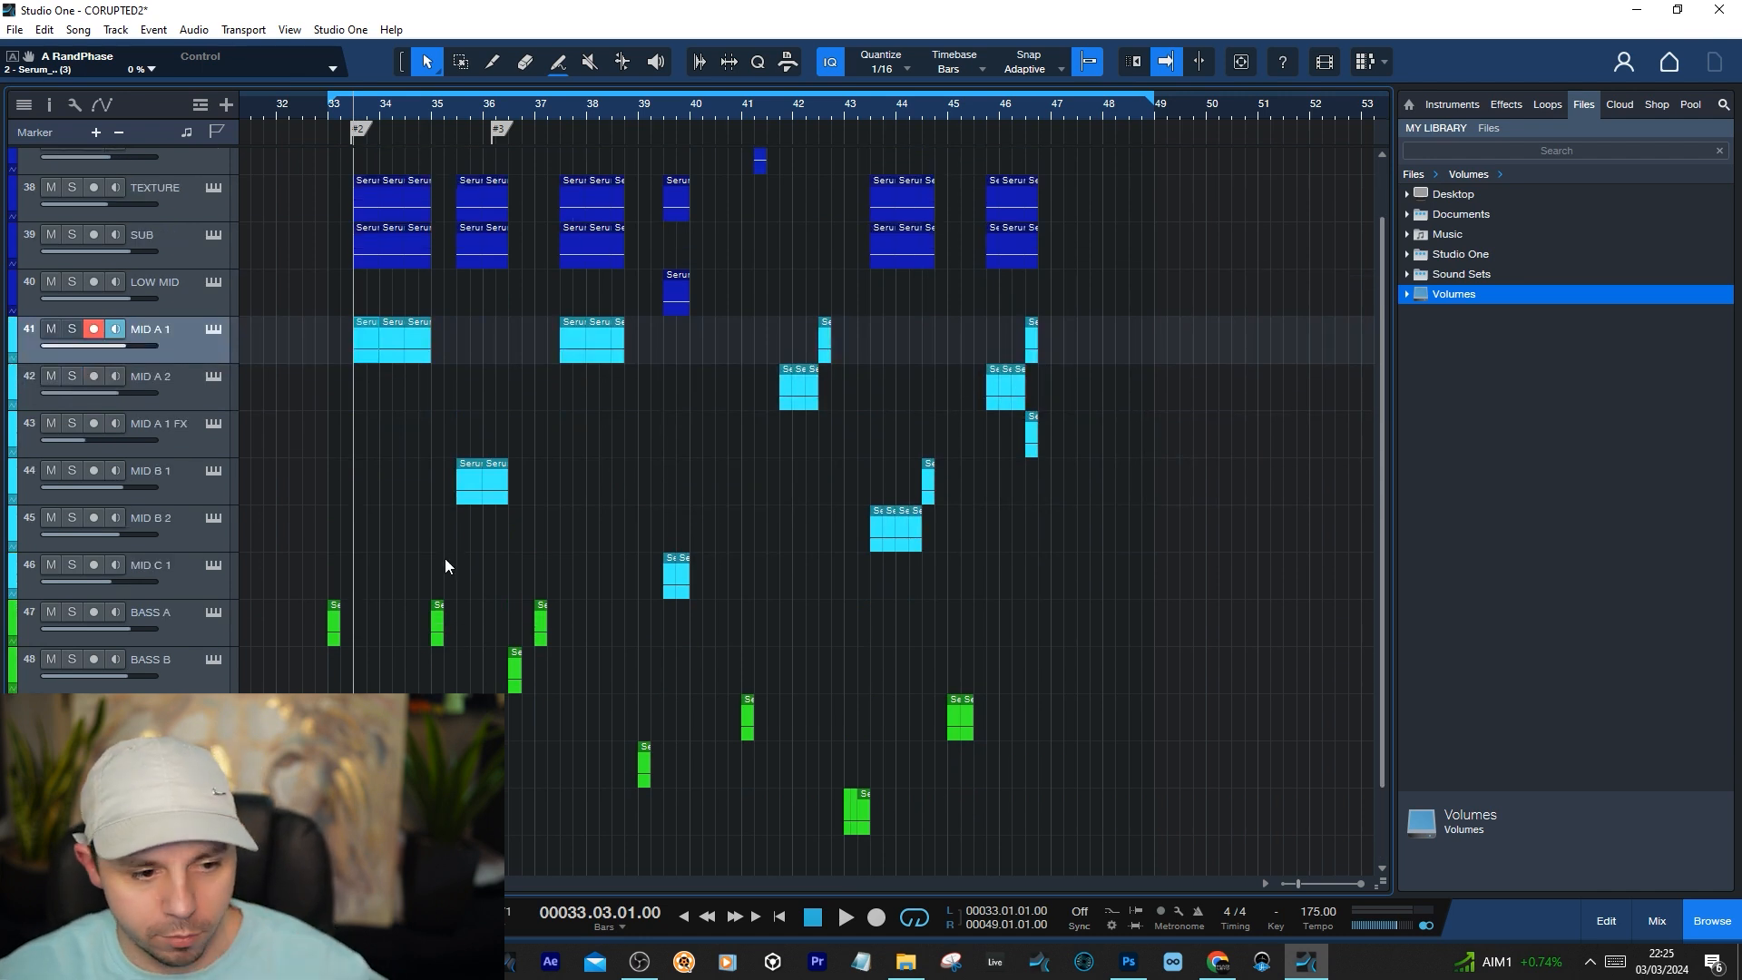
pyautogui.scroll(2, 418, 445)
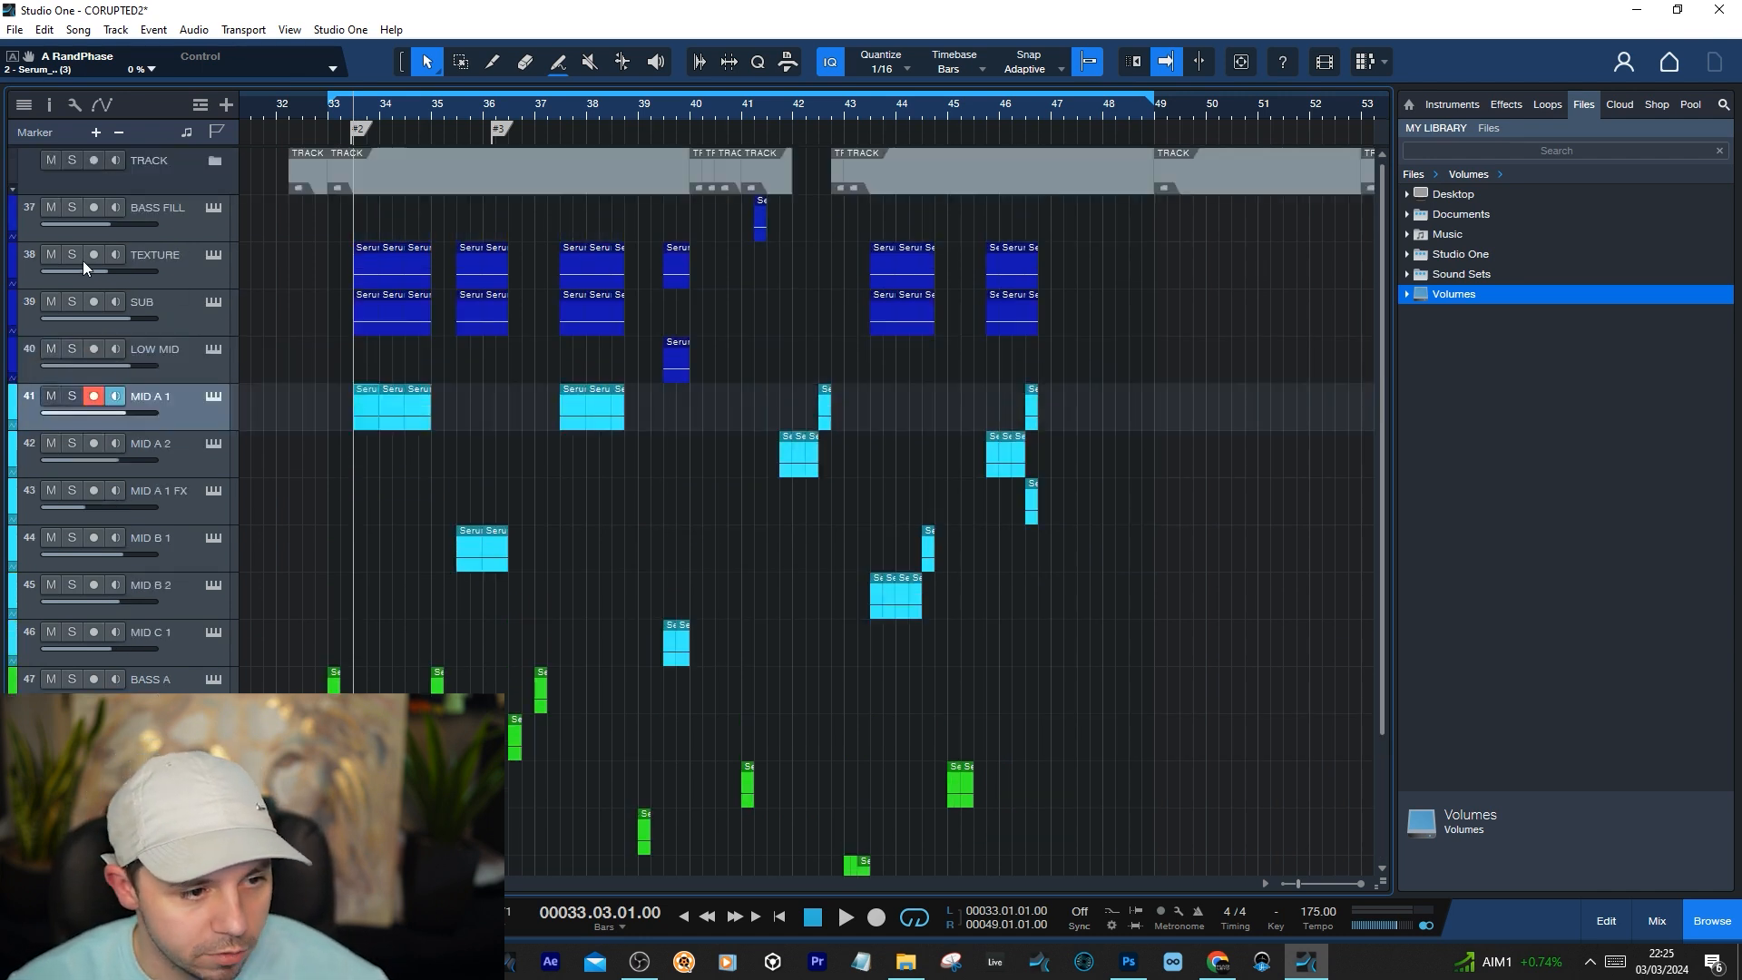
# Solo the TEXTURE, SUB, LOW MID and MID A 1 tracks and play the first bass phrase from bar 33.03
pyautogui.moveTo(71, 254); pyautogui.dragTo(72, 396)
pyautogui.press('space')
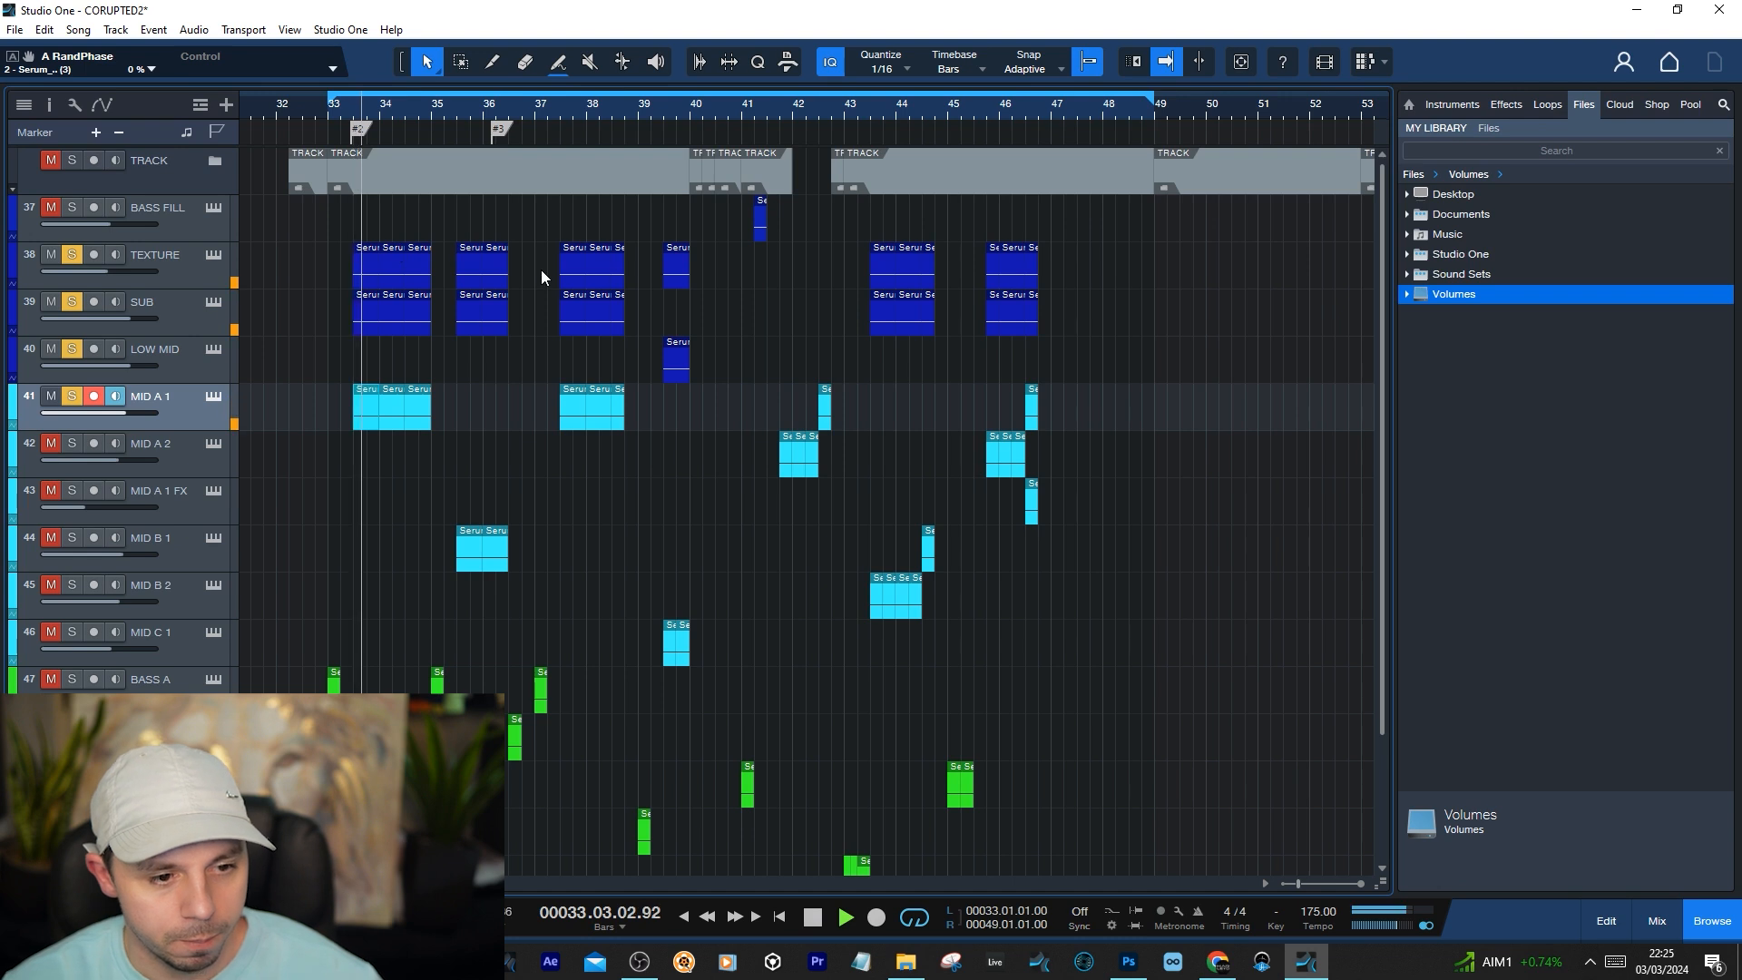
pyautogui.press('space')
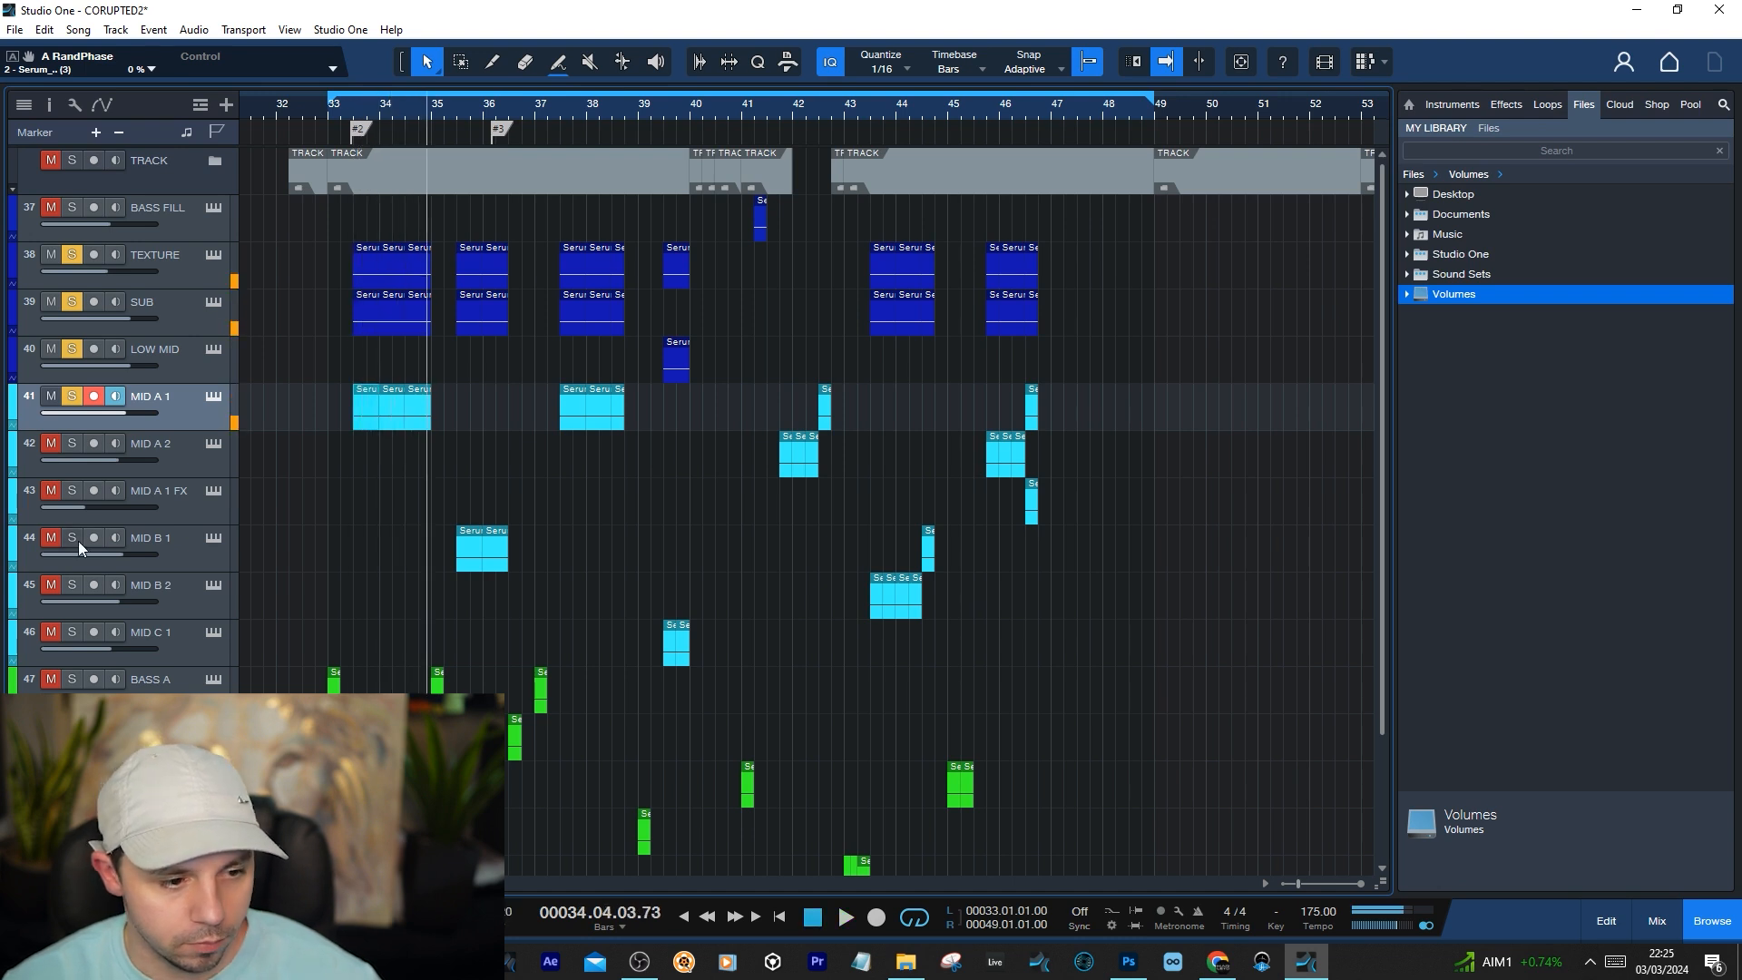
# Add MID B 1 to the soloed tracks and play the second bass phrase from about bar 35
pyautogui.click(74, 539)
pyautogui.click(461, 107)
pyautogui.press('space')
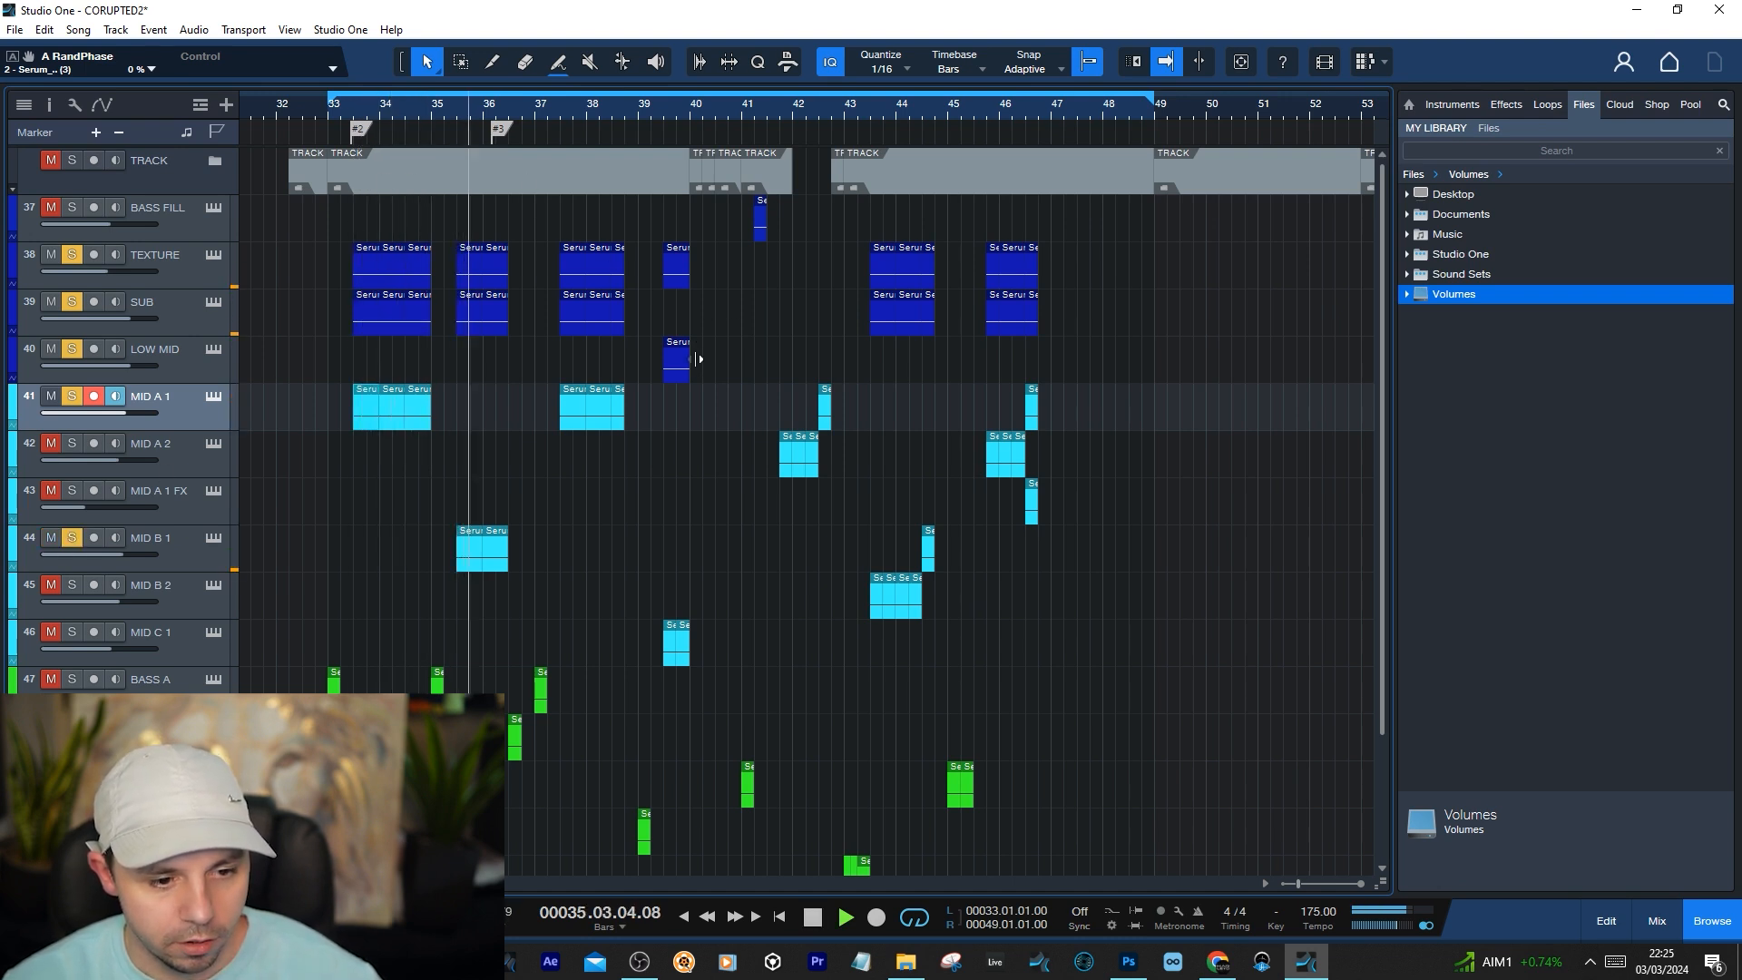
pyautogui.press('space')
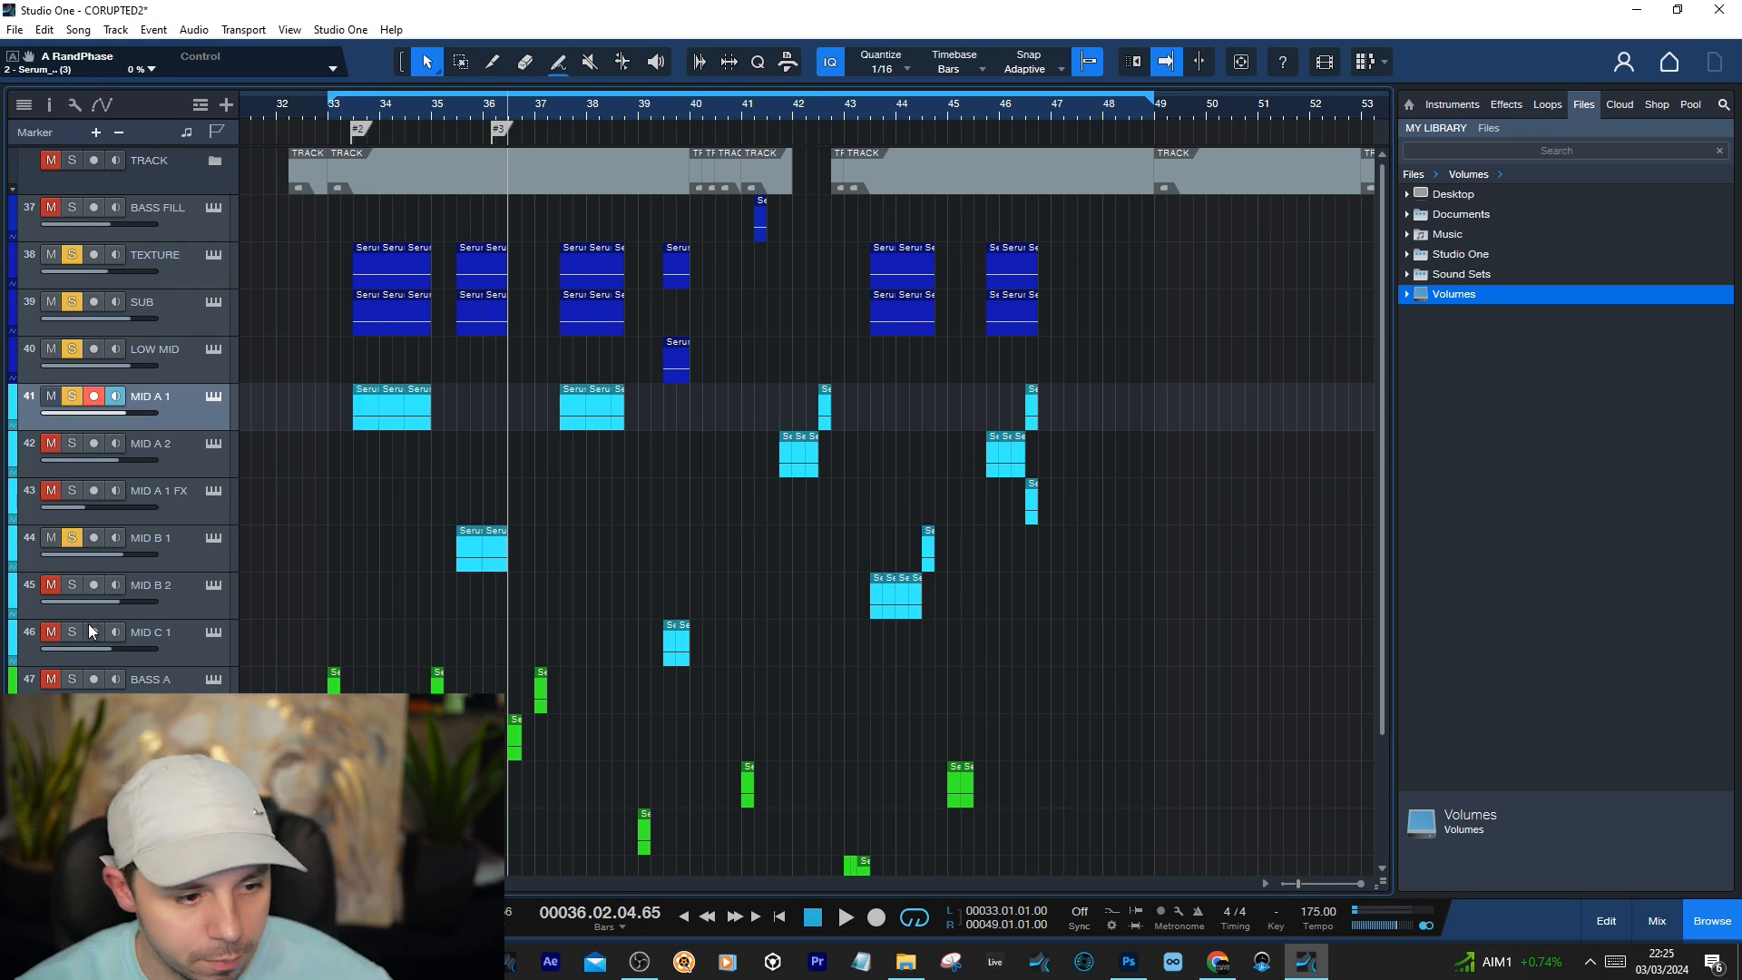
# Clear all solos, select the SUB track and return the playhead to marker #2 at 33.03.01.00
pyautogui.click(71, 883)
pyautogui.click(171, 318)
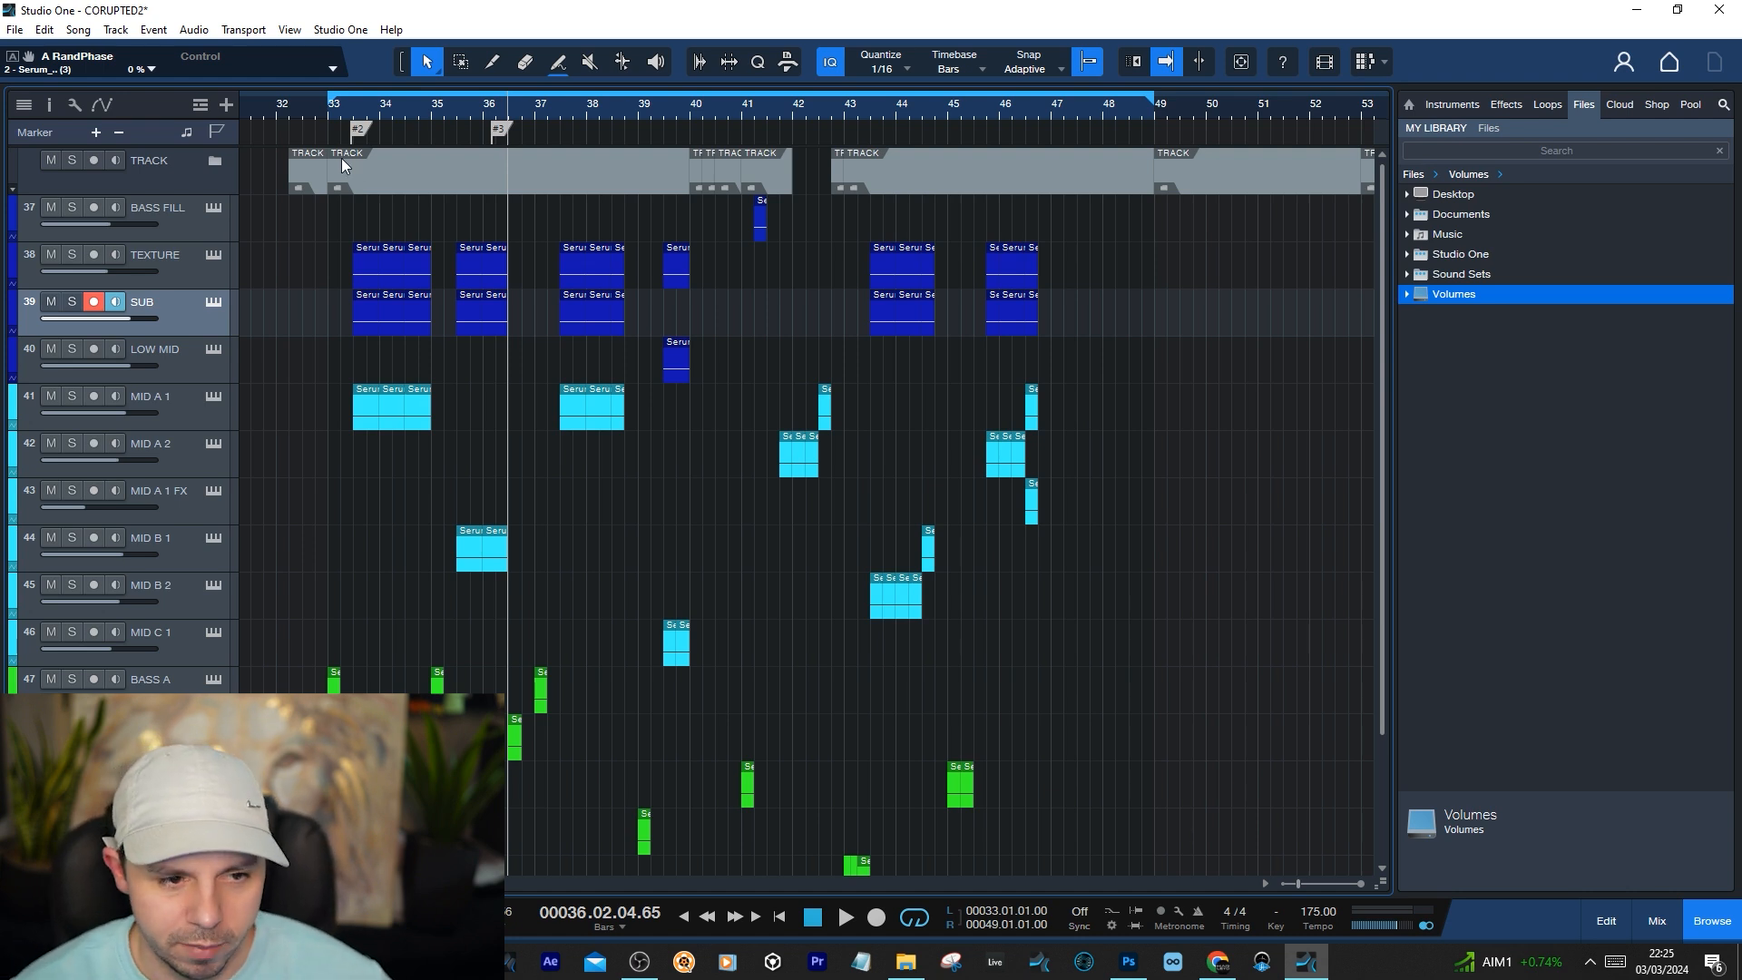
pyautogui.click(356, 128)
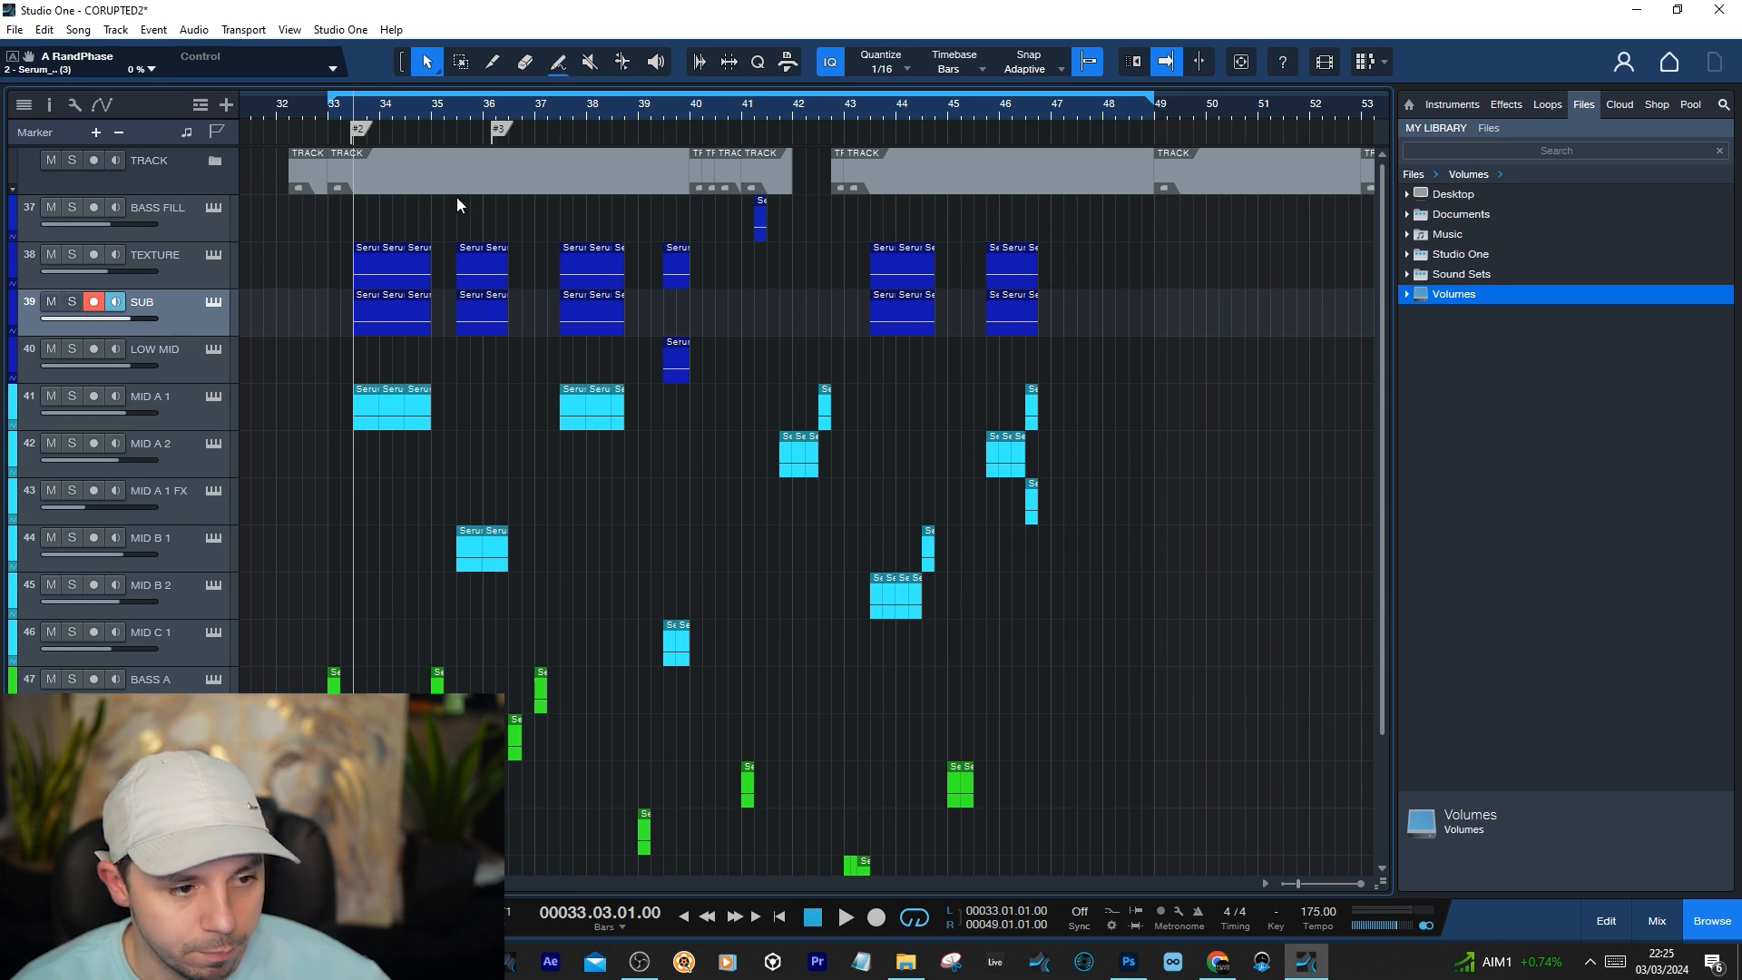
# Solo the SUB track and open its Serum instrument, placing the plugin window where all of it can be inspected
pyautogui.click(72, 301)
pyautogui.click(210, 300)
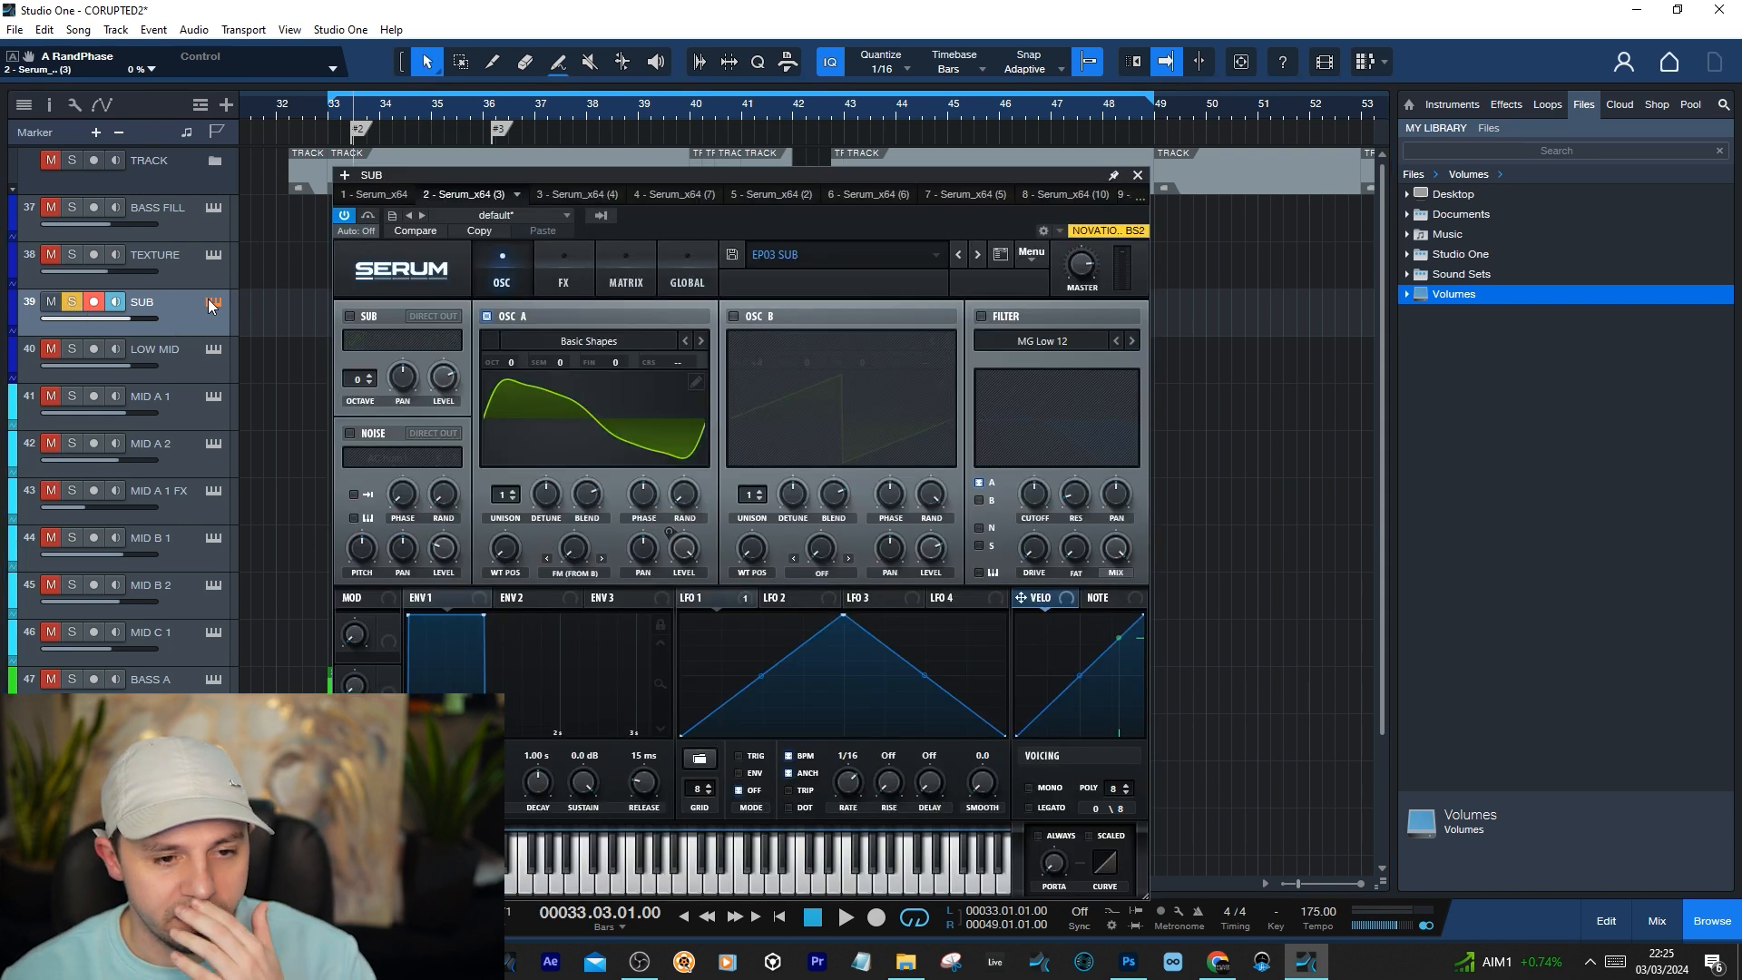
pyautogui.moveTo(706, 178); pyautogui.dragTo(754, 204)
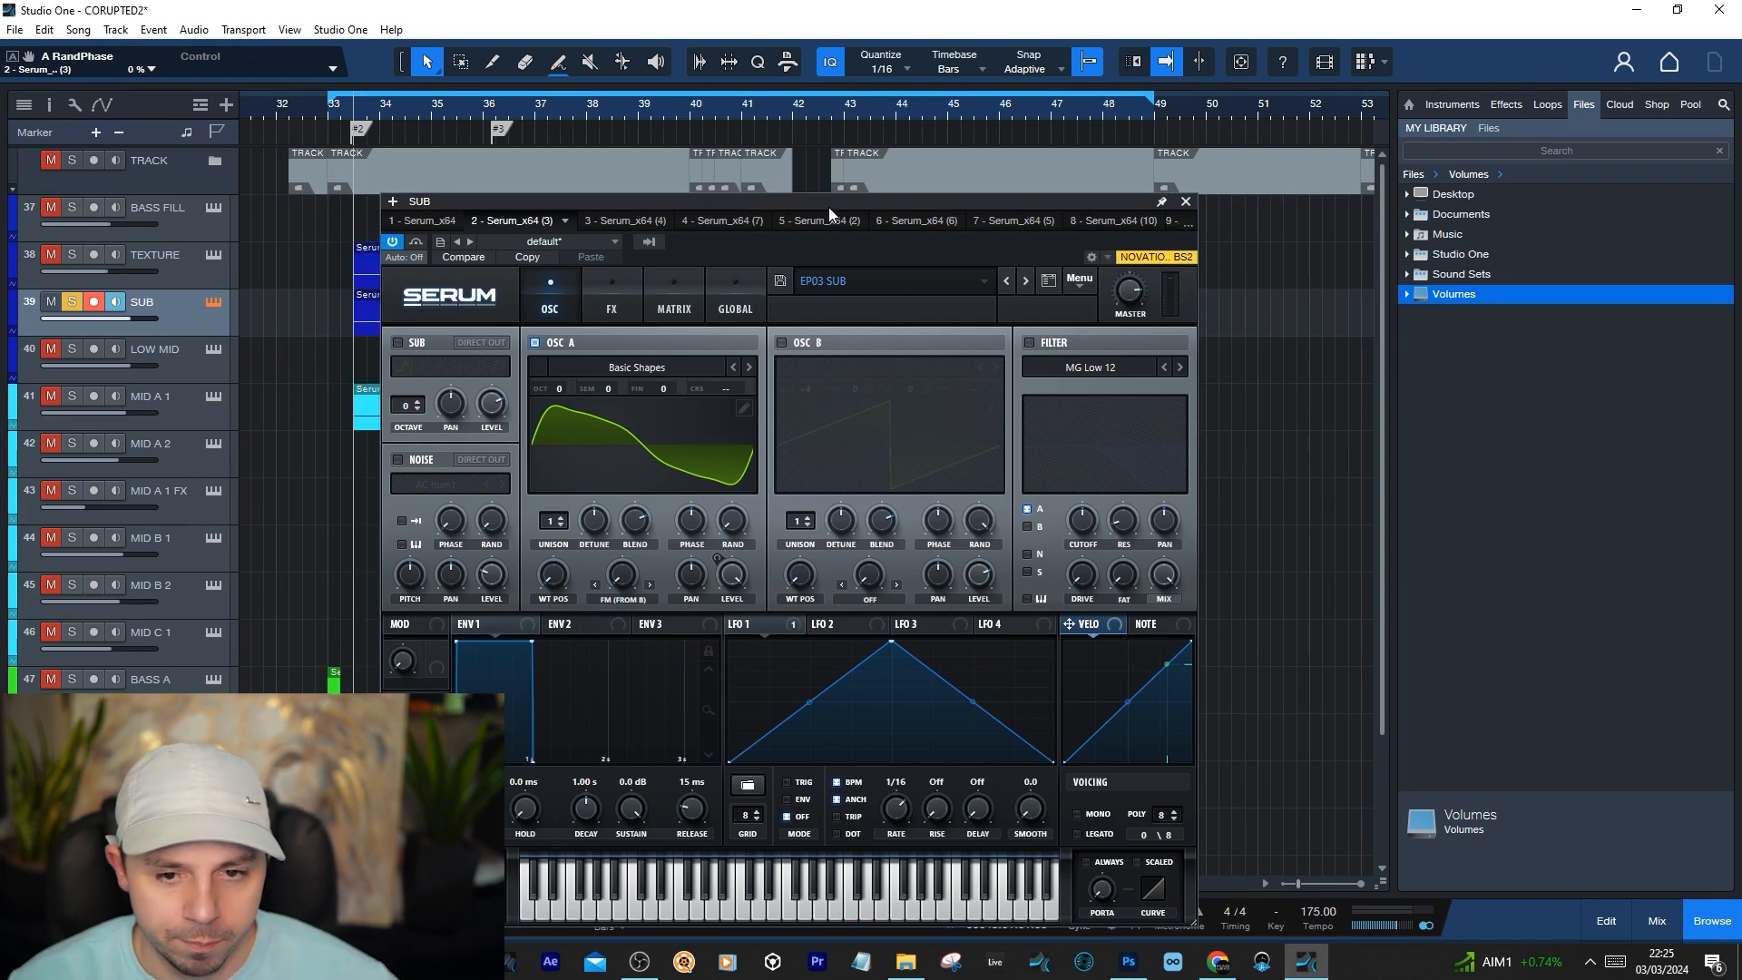
pyautogui.moveTo(874, 205); pyautogui.dragTo(912, 143)
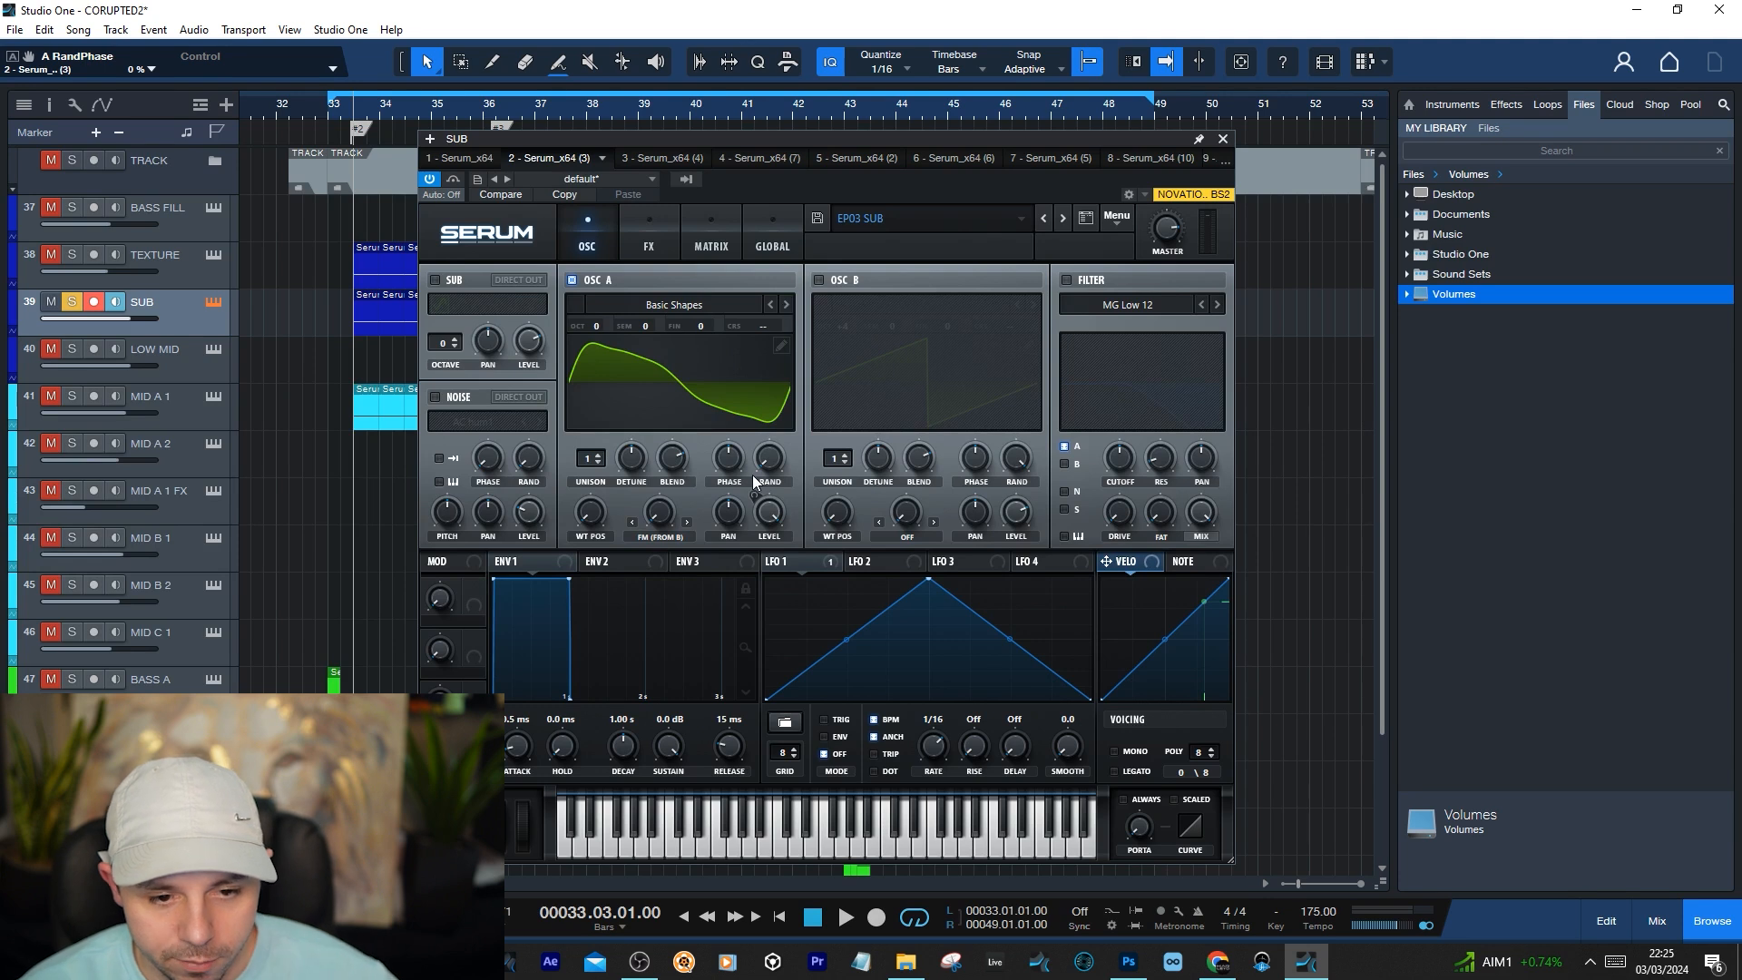
# Reset oscillator A's warp control and set its warp mode to Off in the SUB track's Serum
pyautogui.rightClick(658, 512)
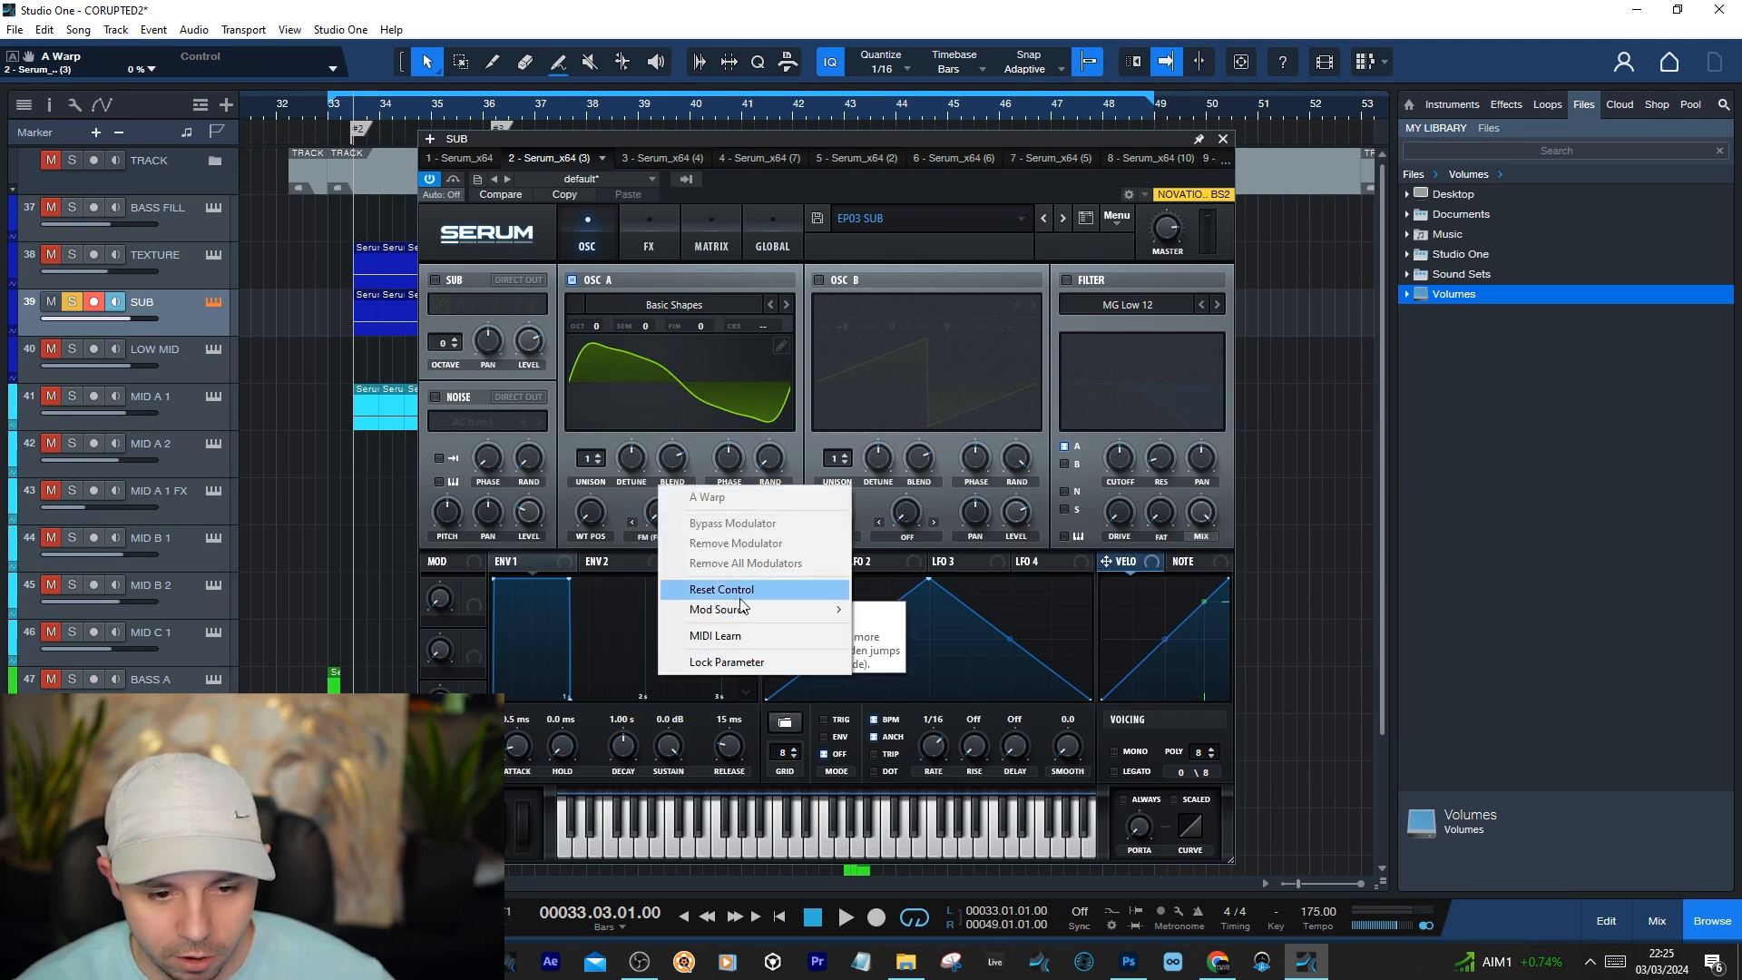
pyautogui.click(754, 589)
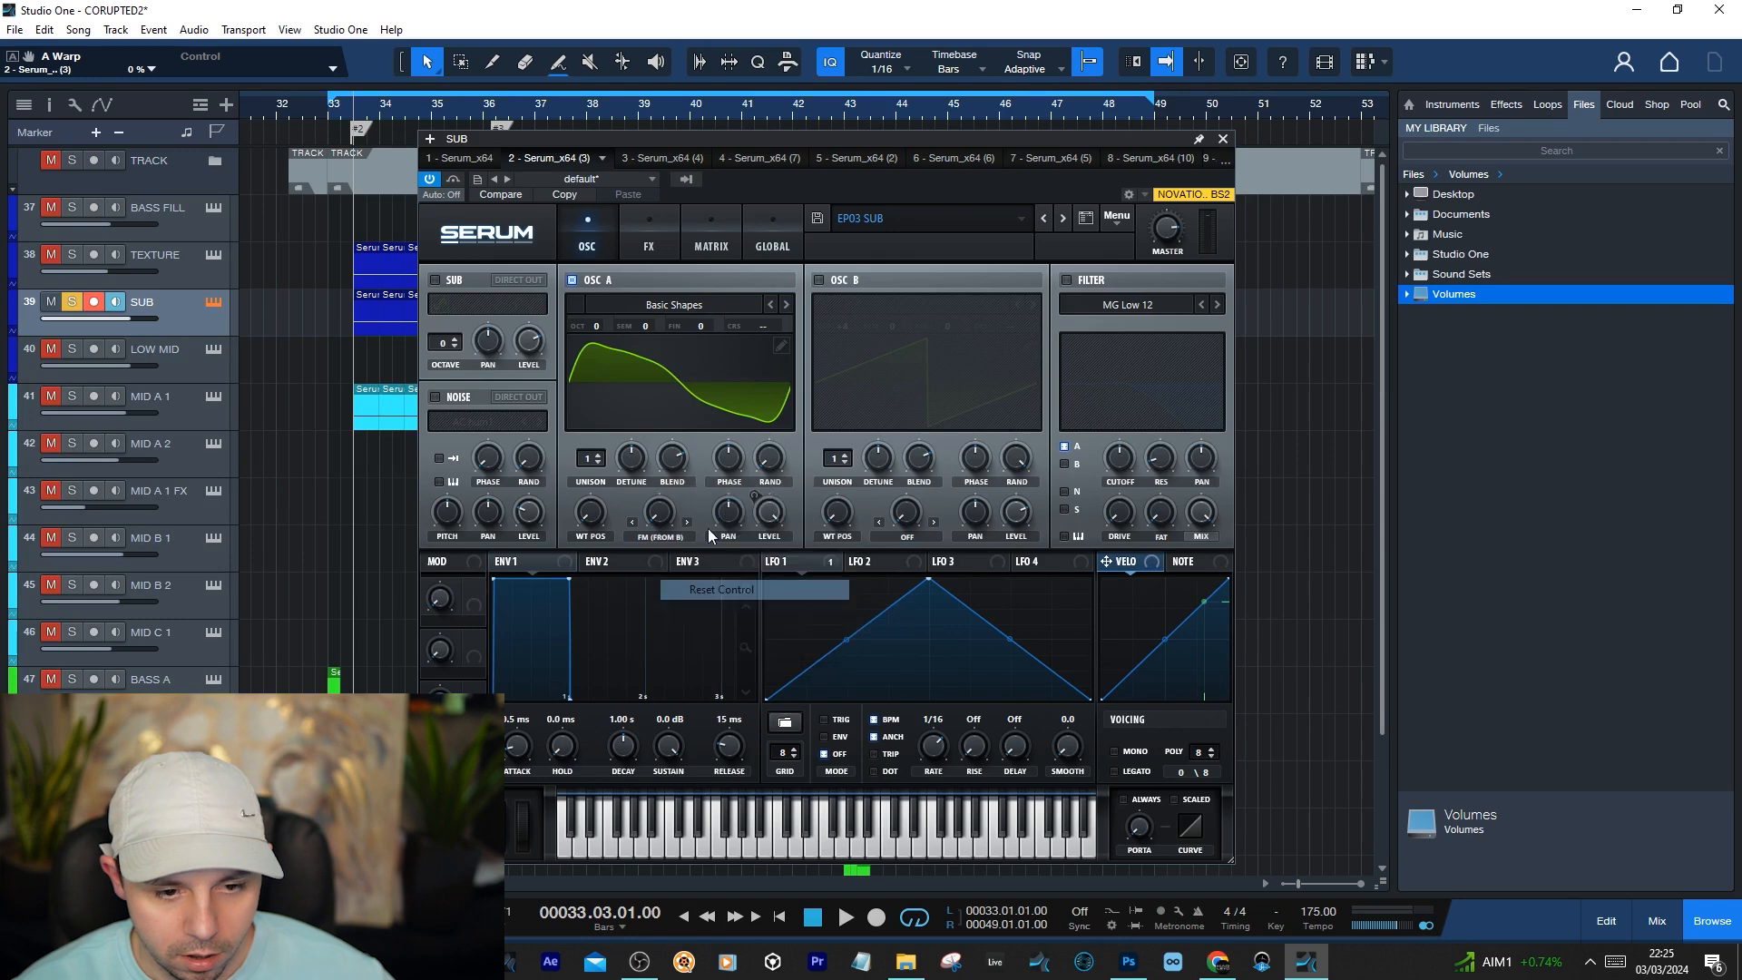
pyautogui.click(661, 535)
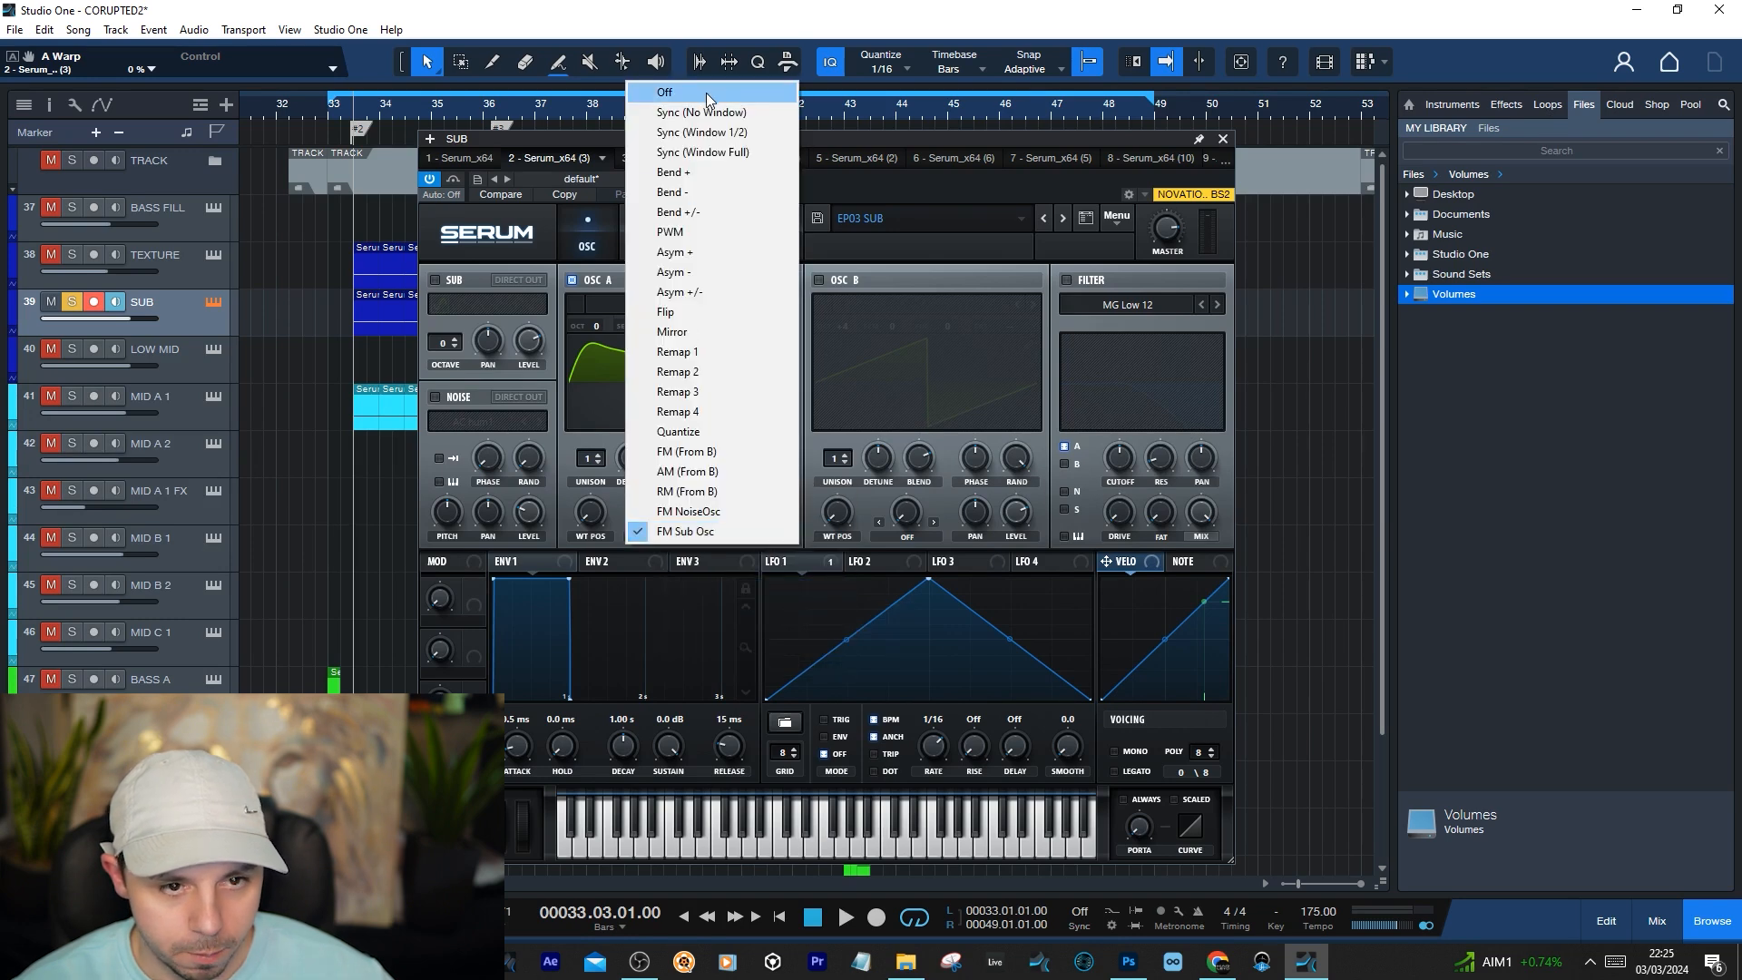
pyautogui.click(706, 93)
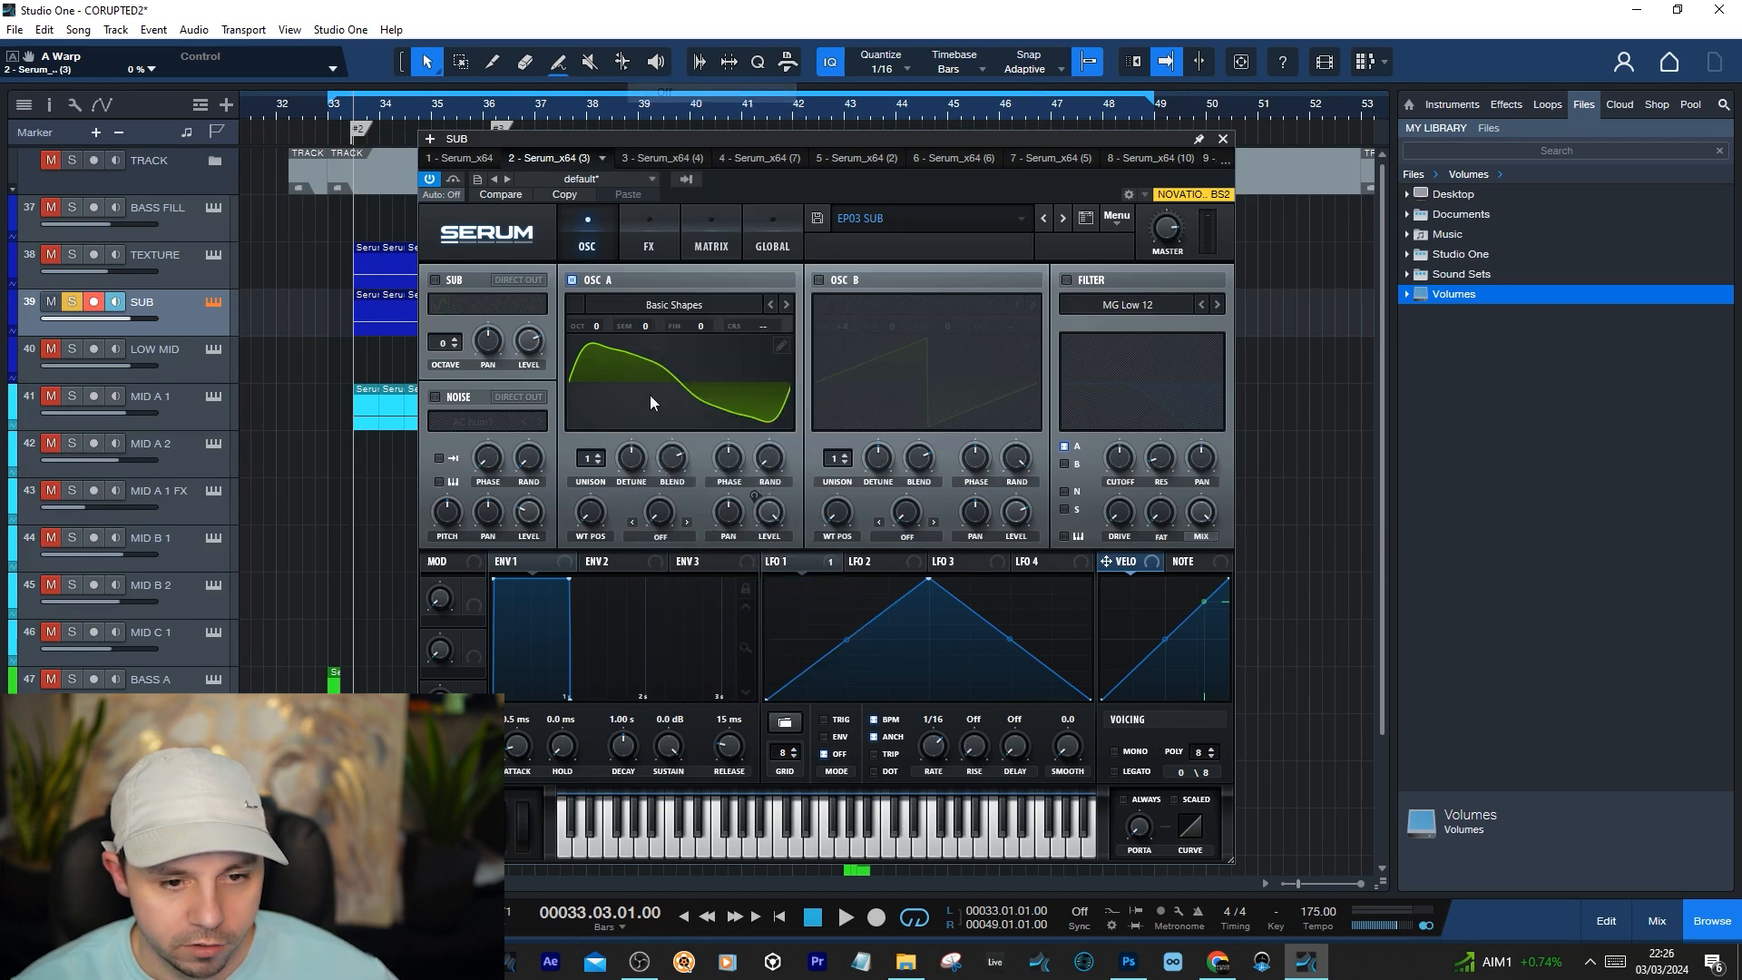
# Examine oscillator A's waveform and harmonics in the wavetable editor, and close the editor and the Serum window
pyautogui.click(781, 347)
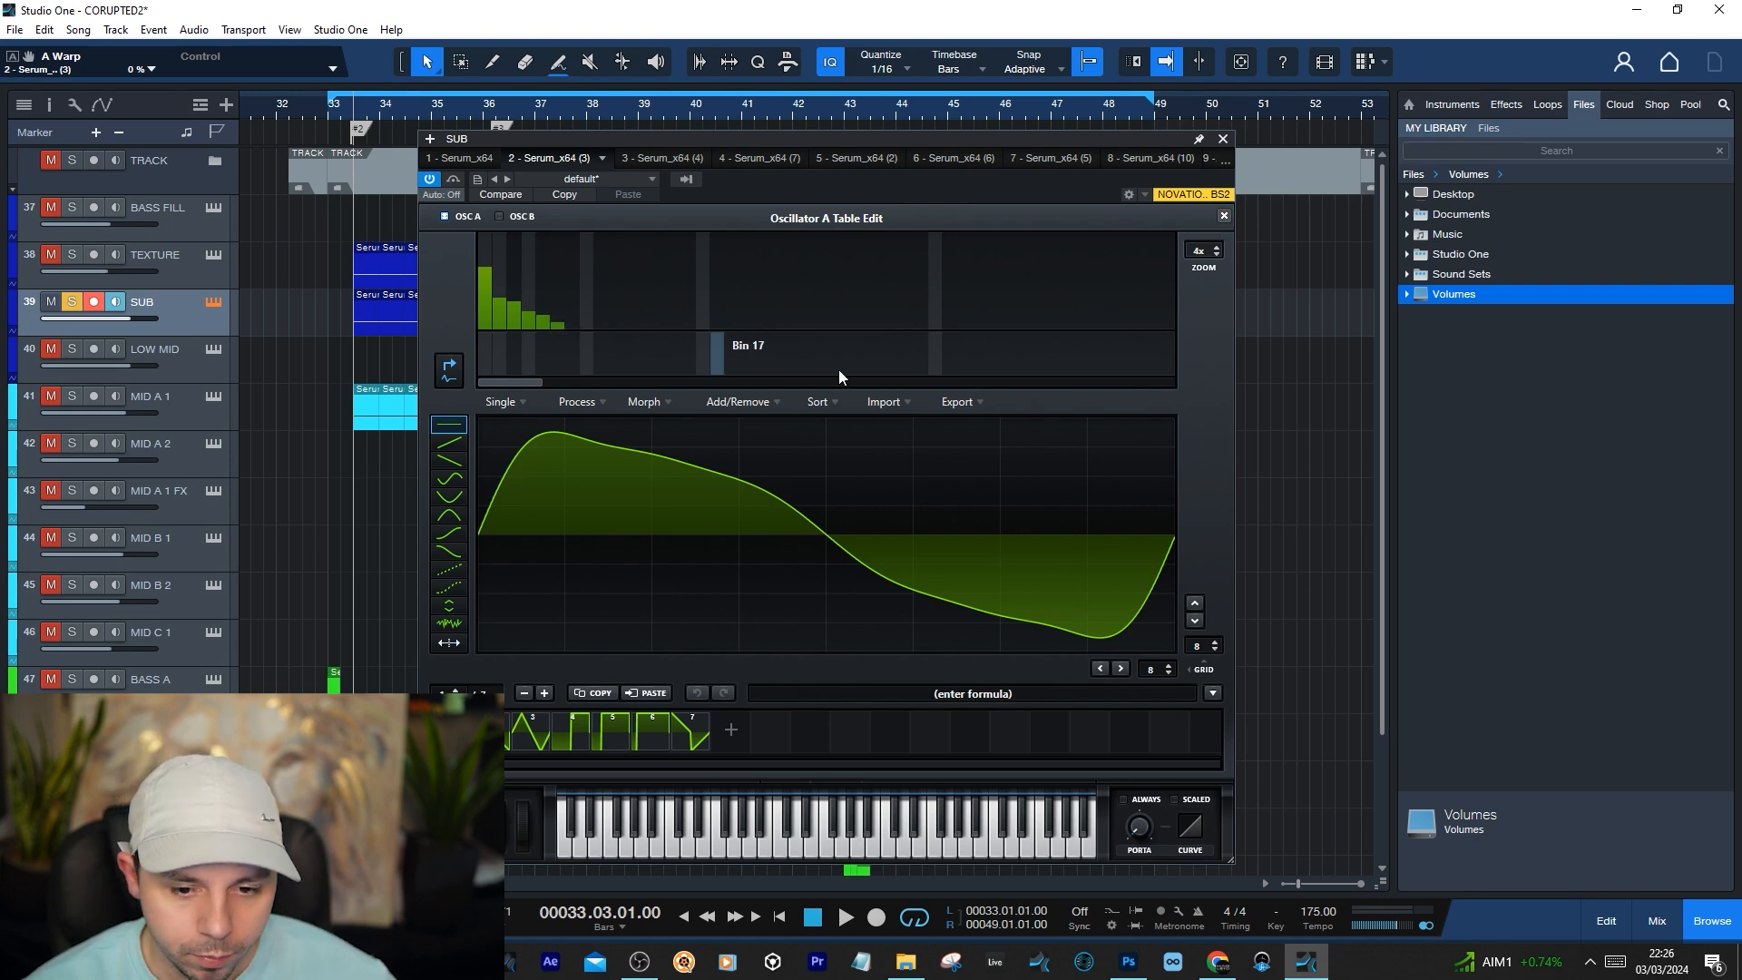
pyautogui.click(1224, 215)
pyautogui.click(1222, 140)
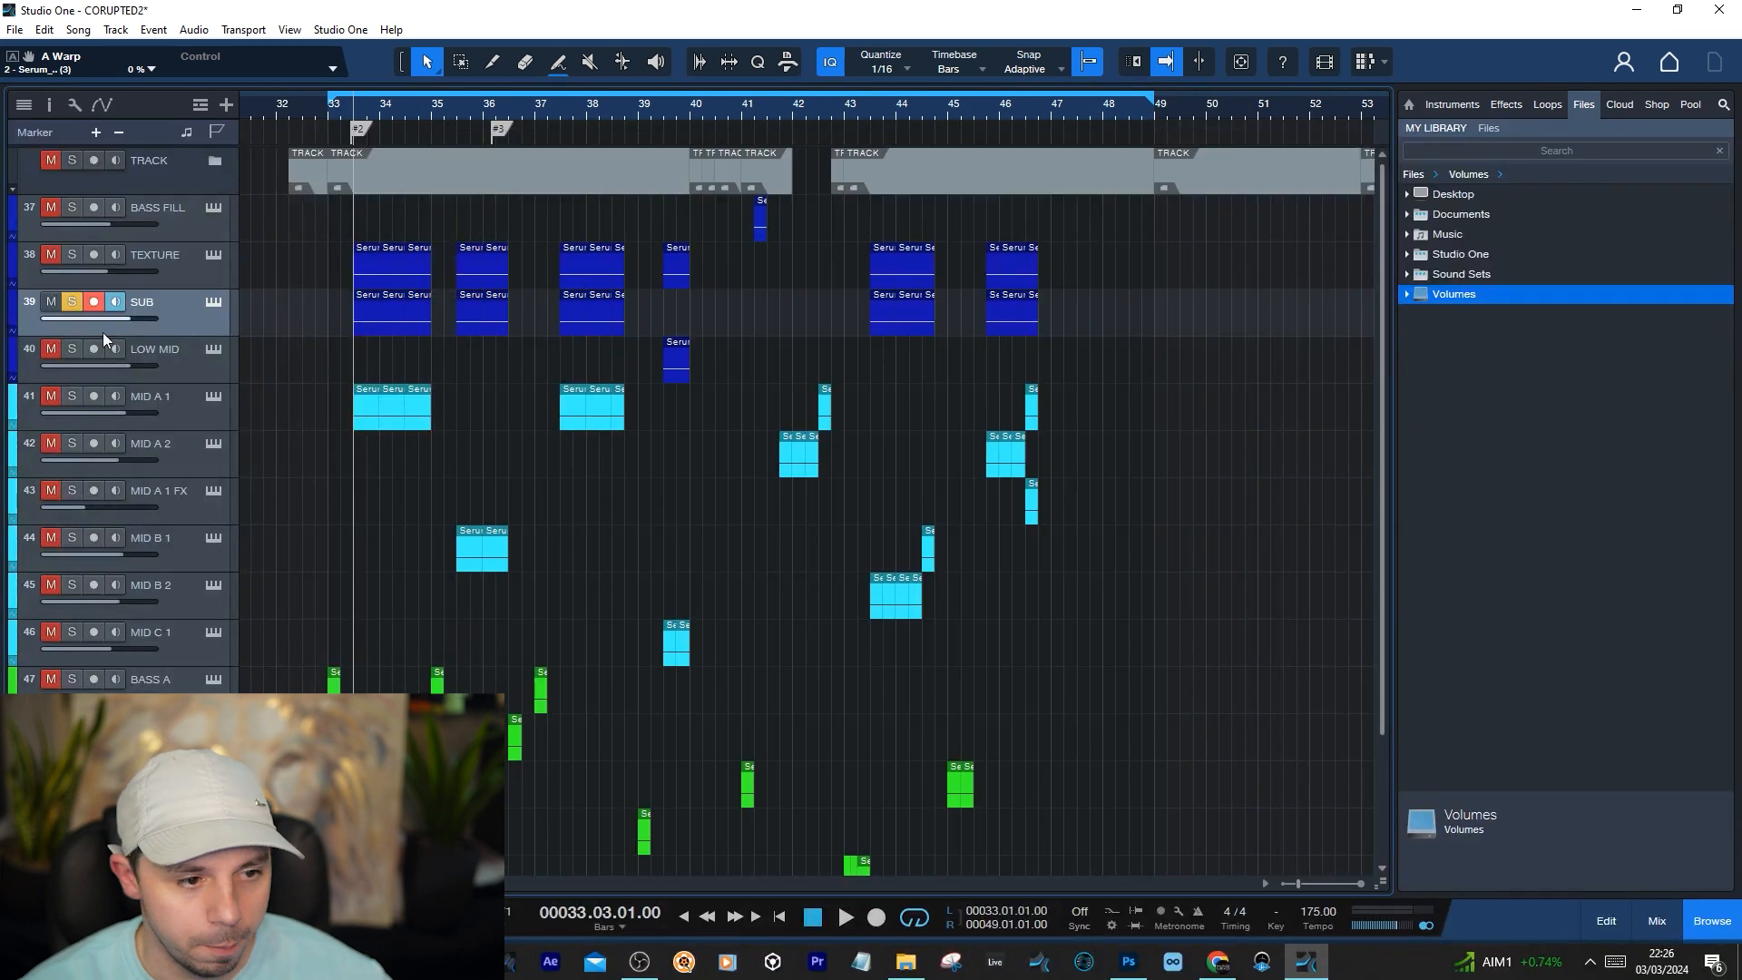
# Reopen the SUB track's Serum to review its effects, modulation matrix and oscillator settings, and close it
pyautogui.click(211, 304)
pyautogui.click(786, 240)
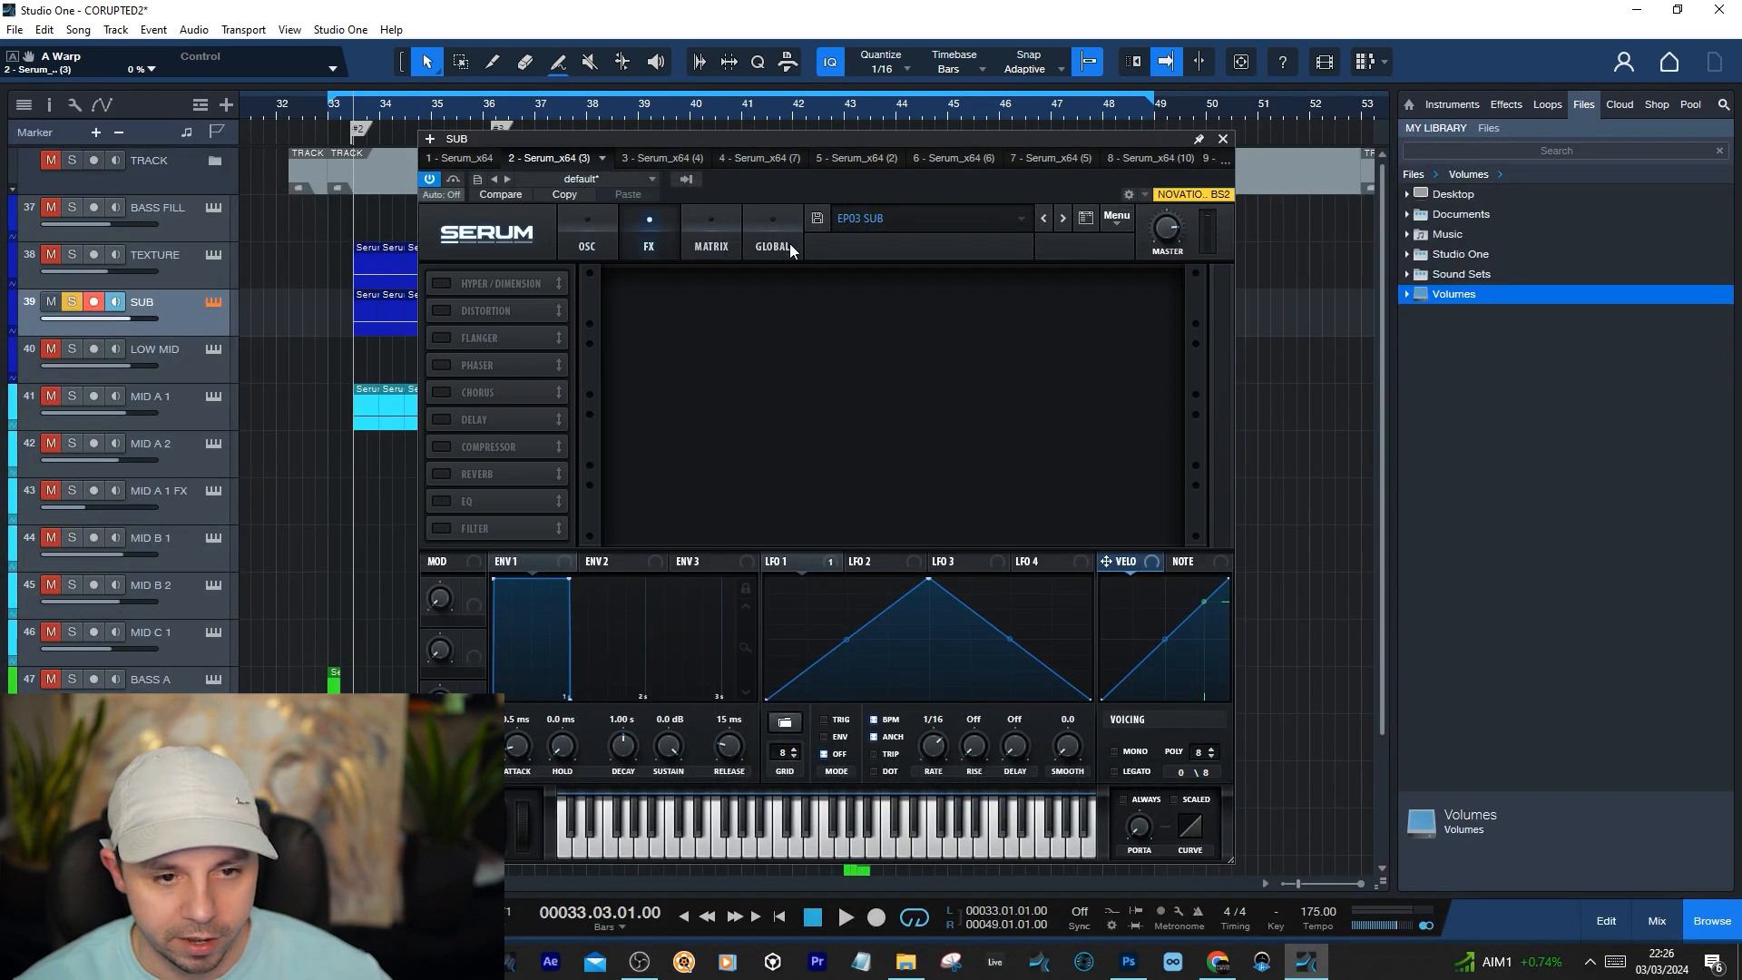
pyautogui.click(722, 226)
pyautogui.click(596, 233)
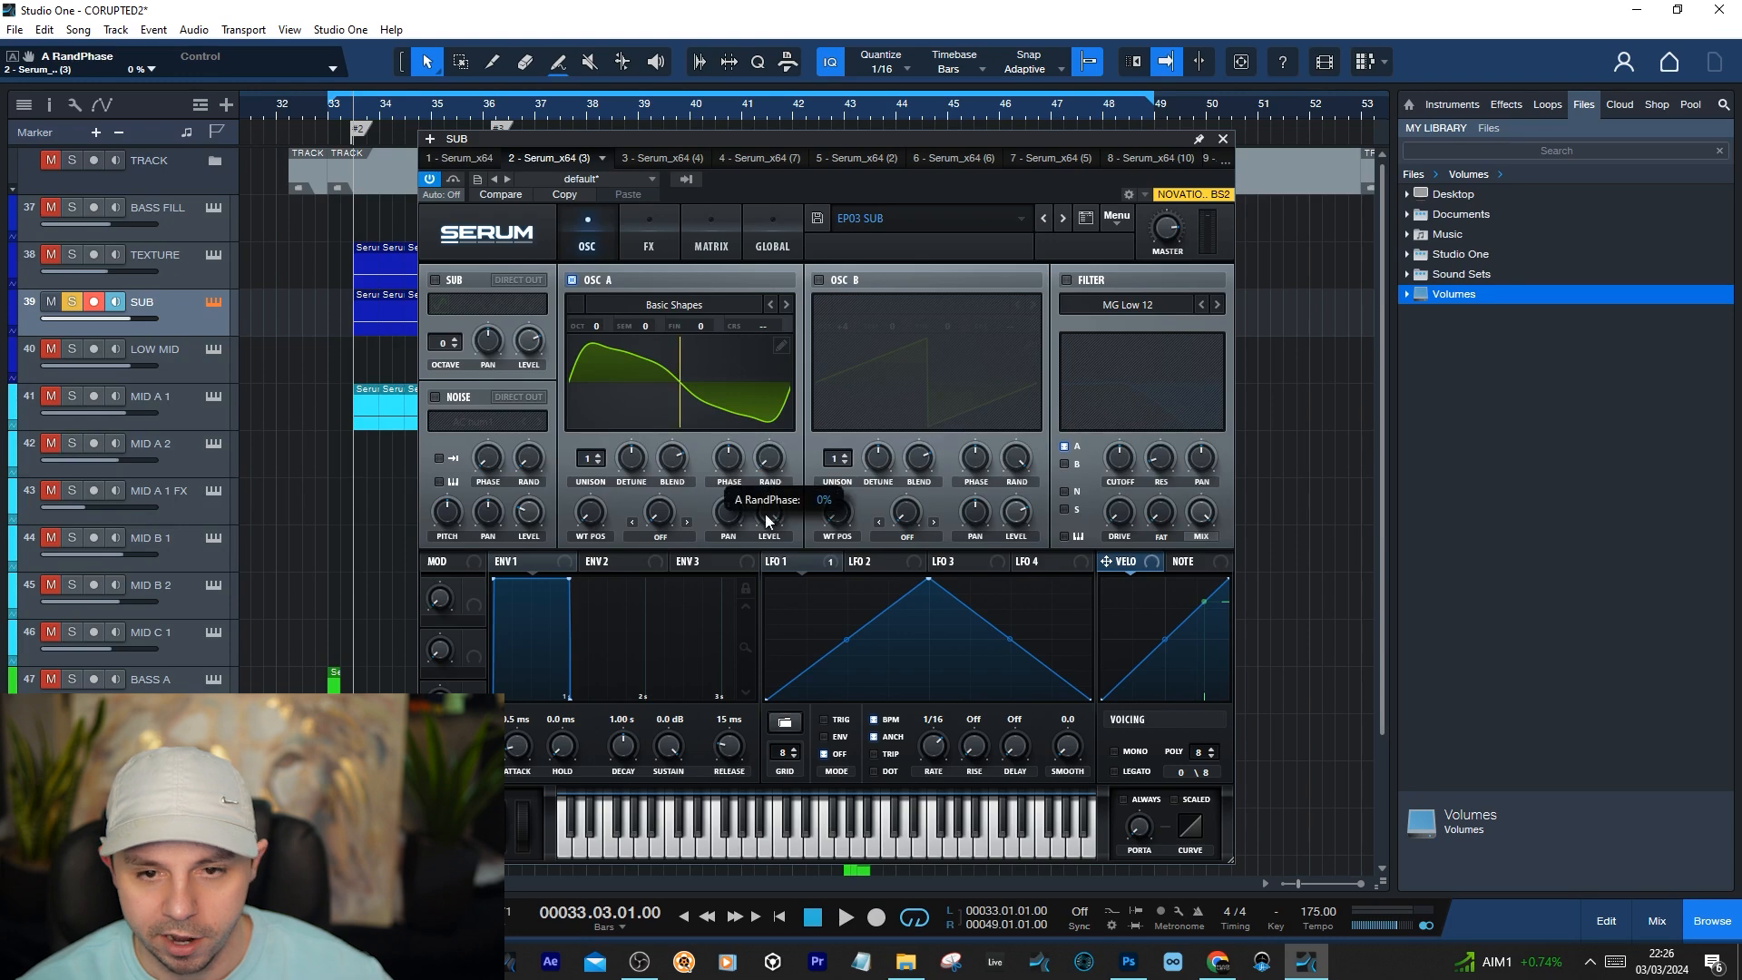
pyautogui.click(1223, 142)
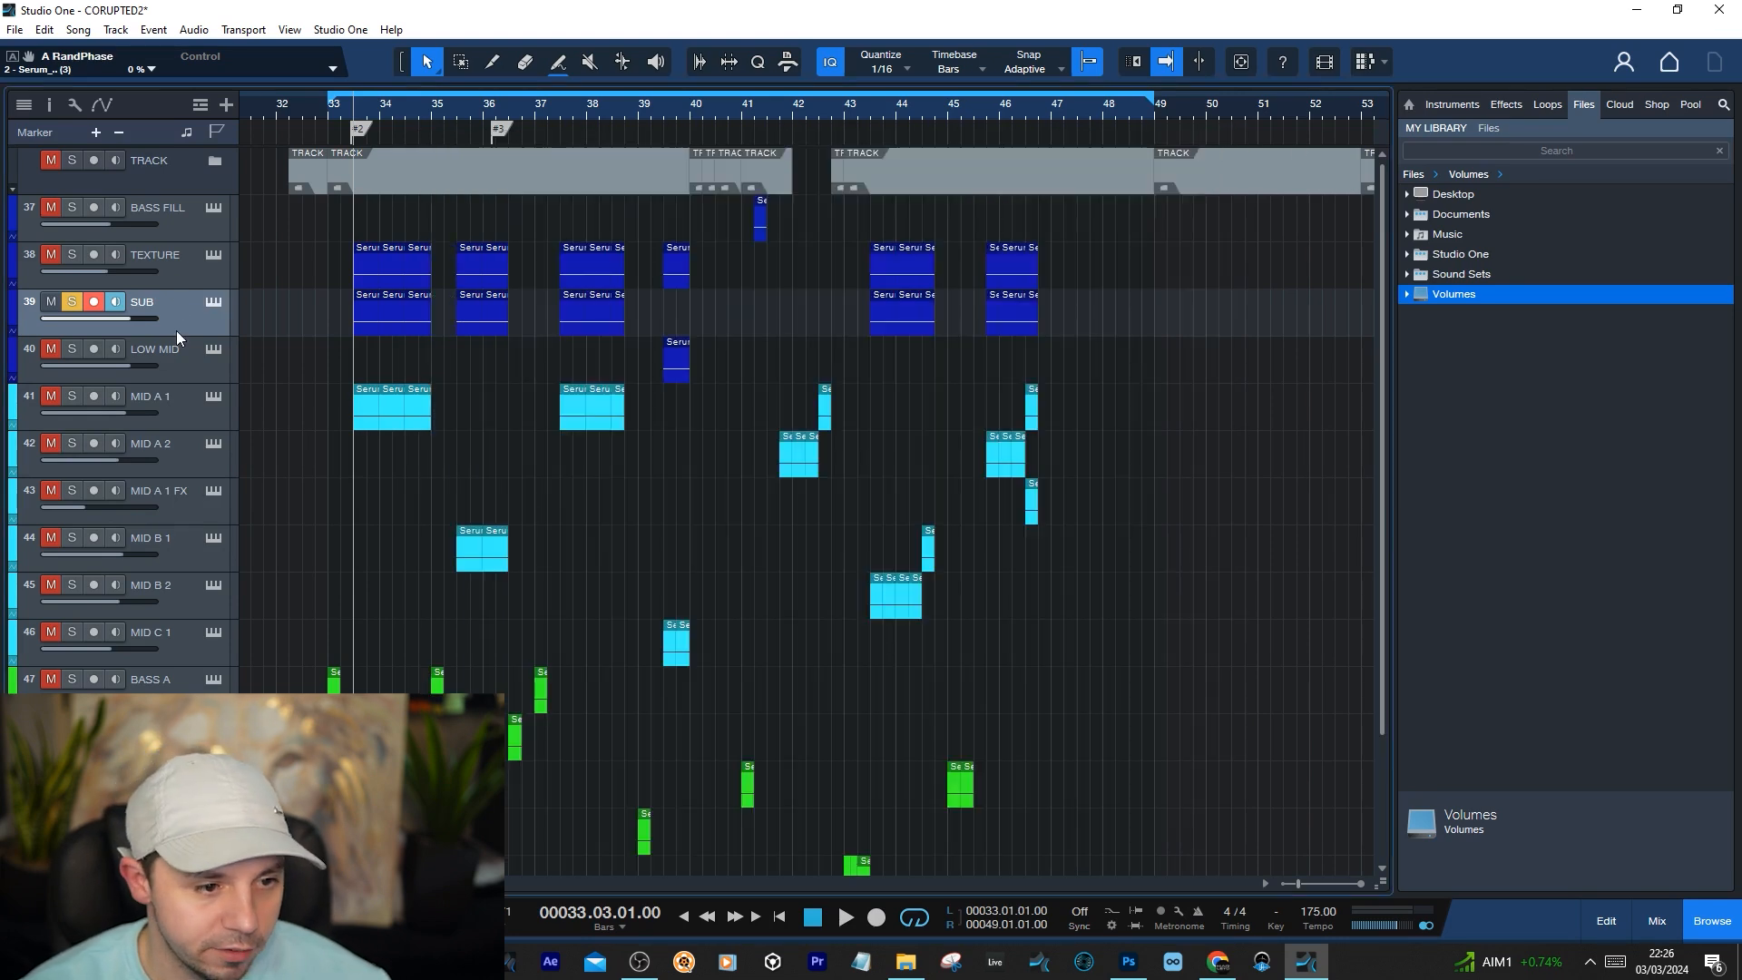
pyautogui.click(213, 303)
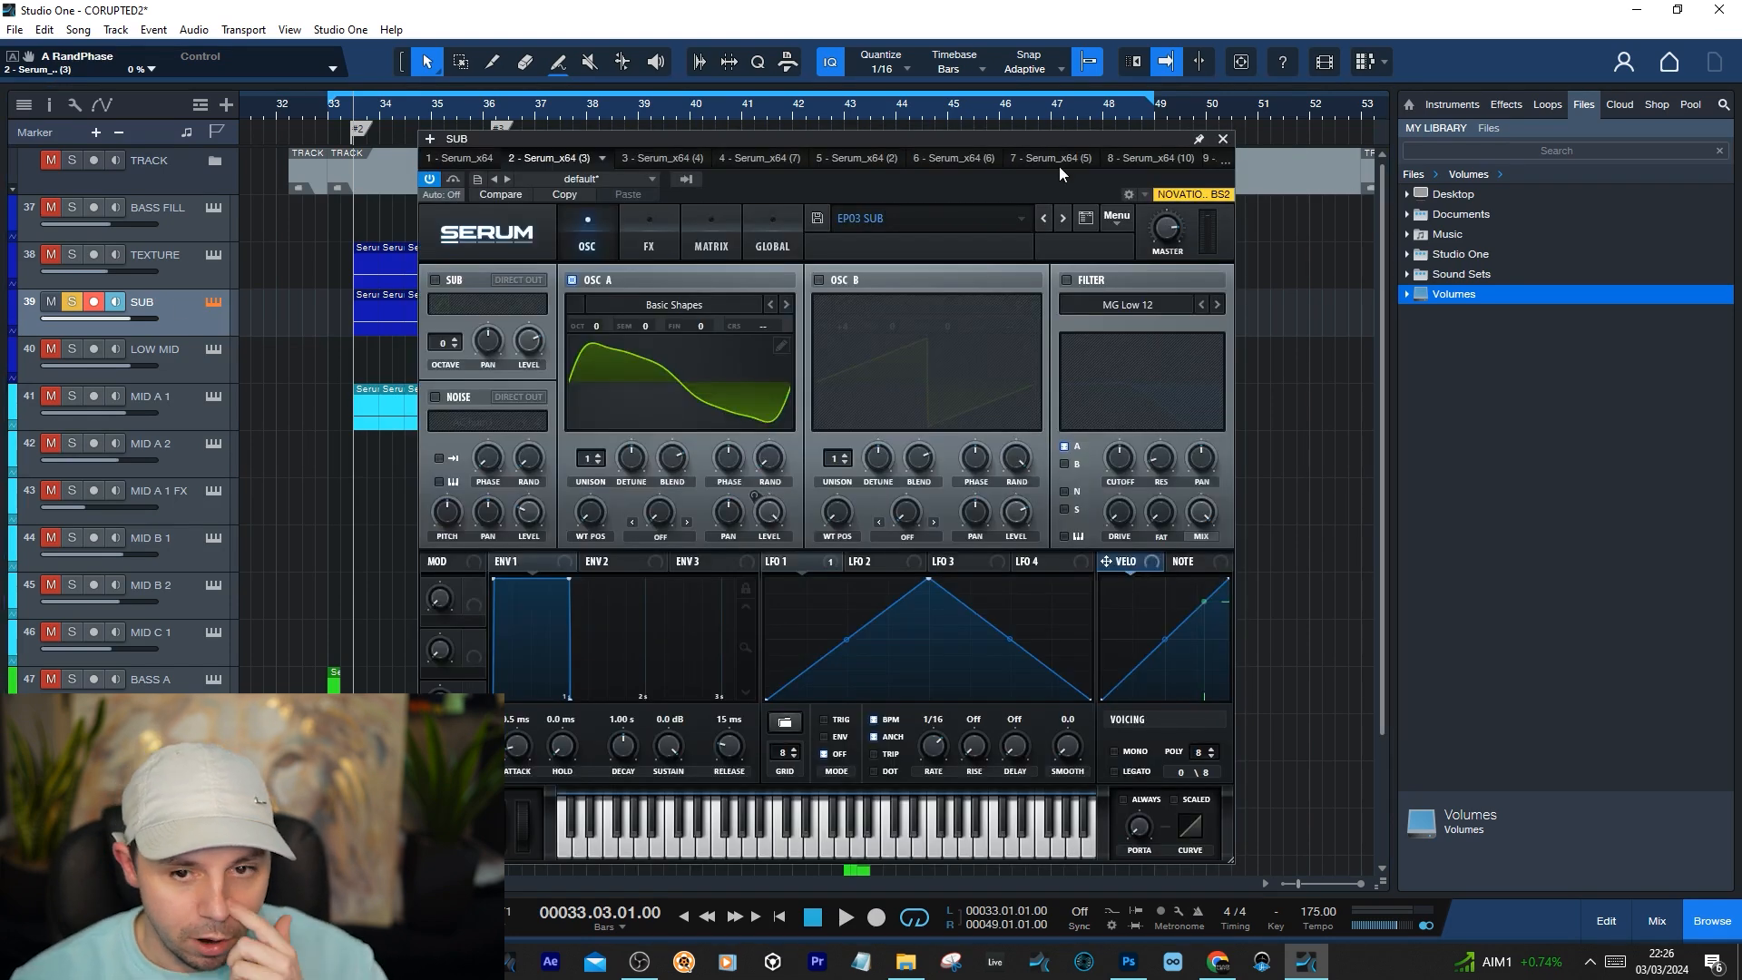
pyautogui.click(1222, 140)
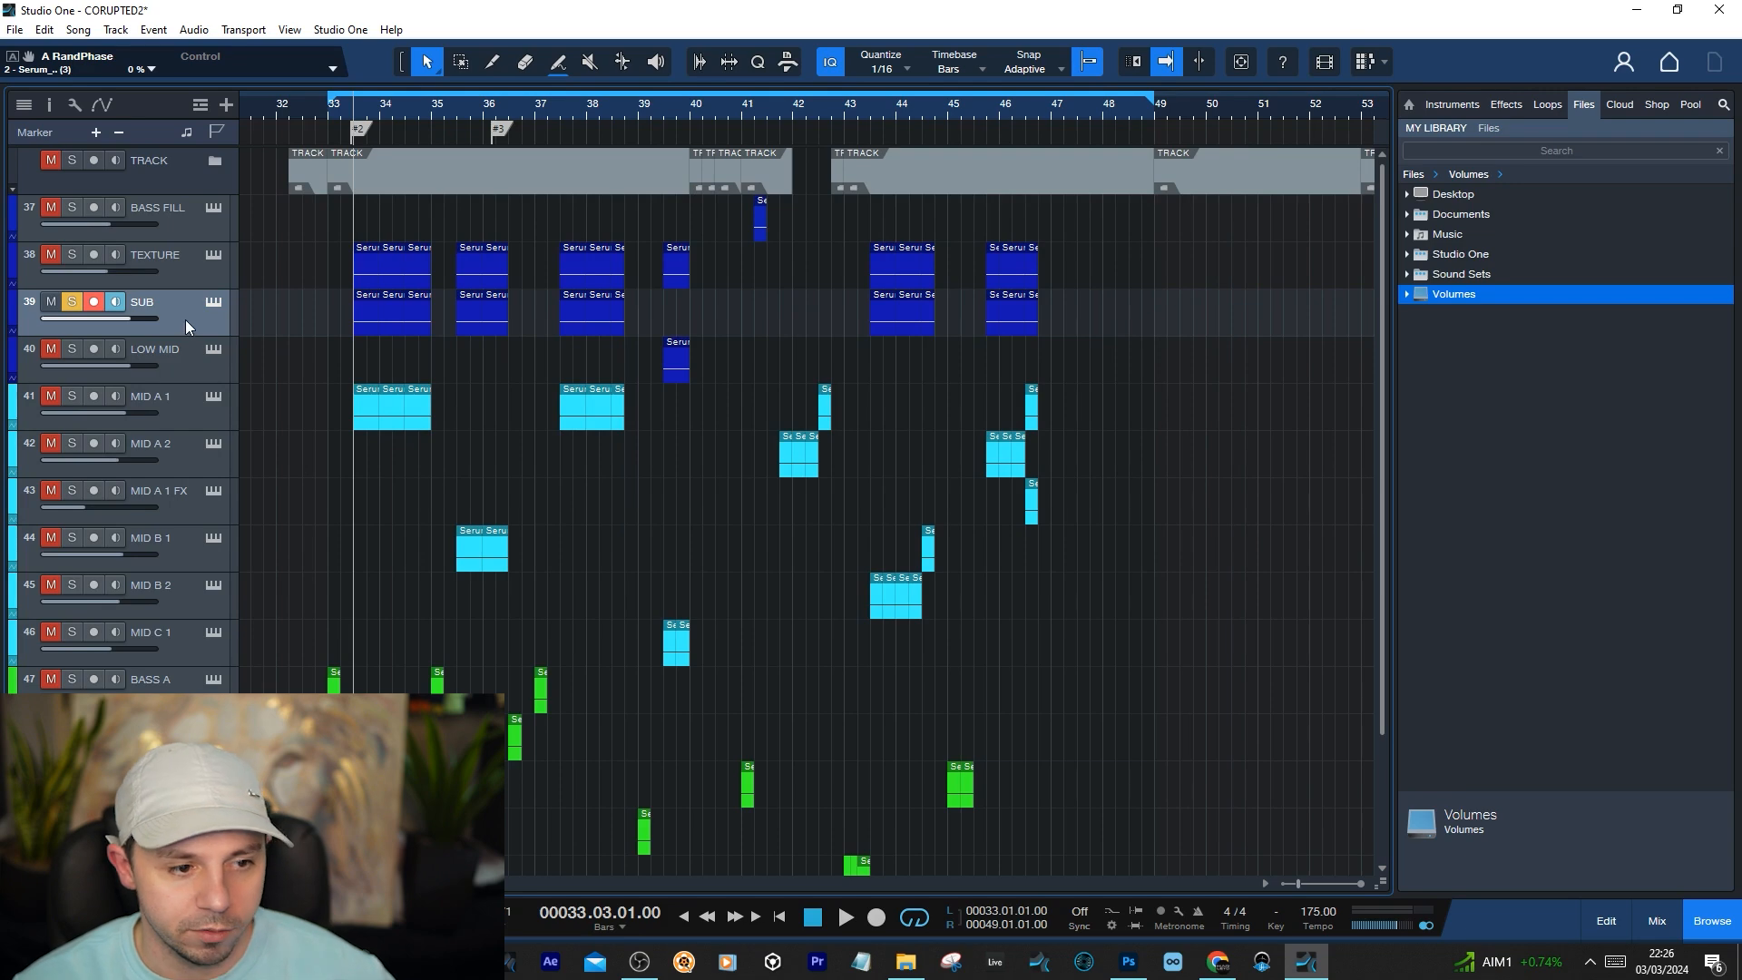
# Show the mixer, open SPAN 2 on the SUB channel and check its spectrum mode settings
pyautogui.press('F3')
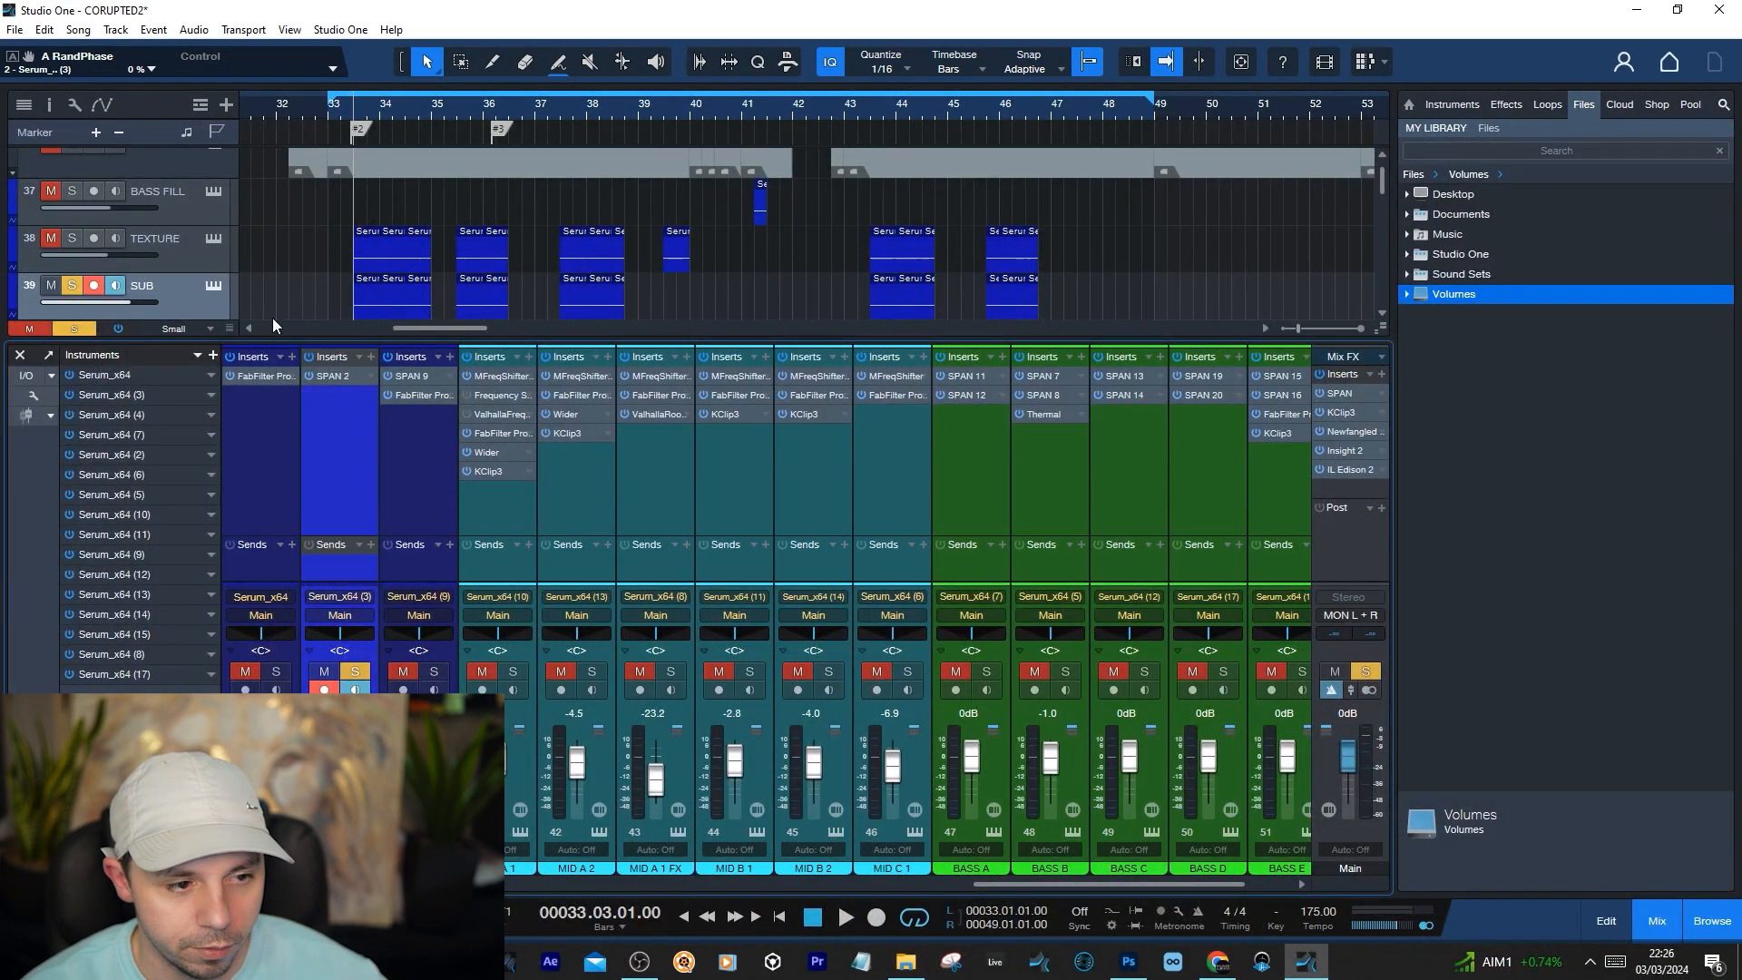
pyautogui.click(339, 376)
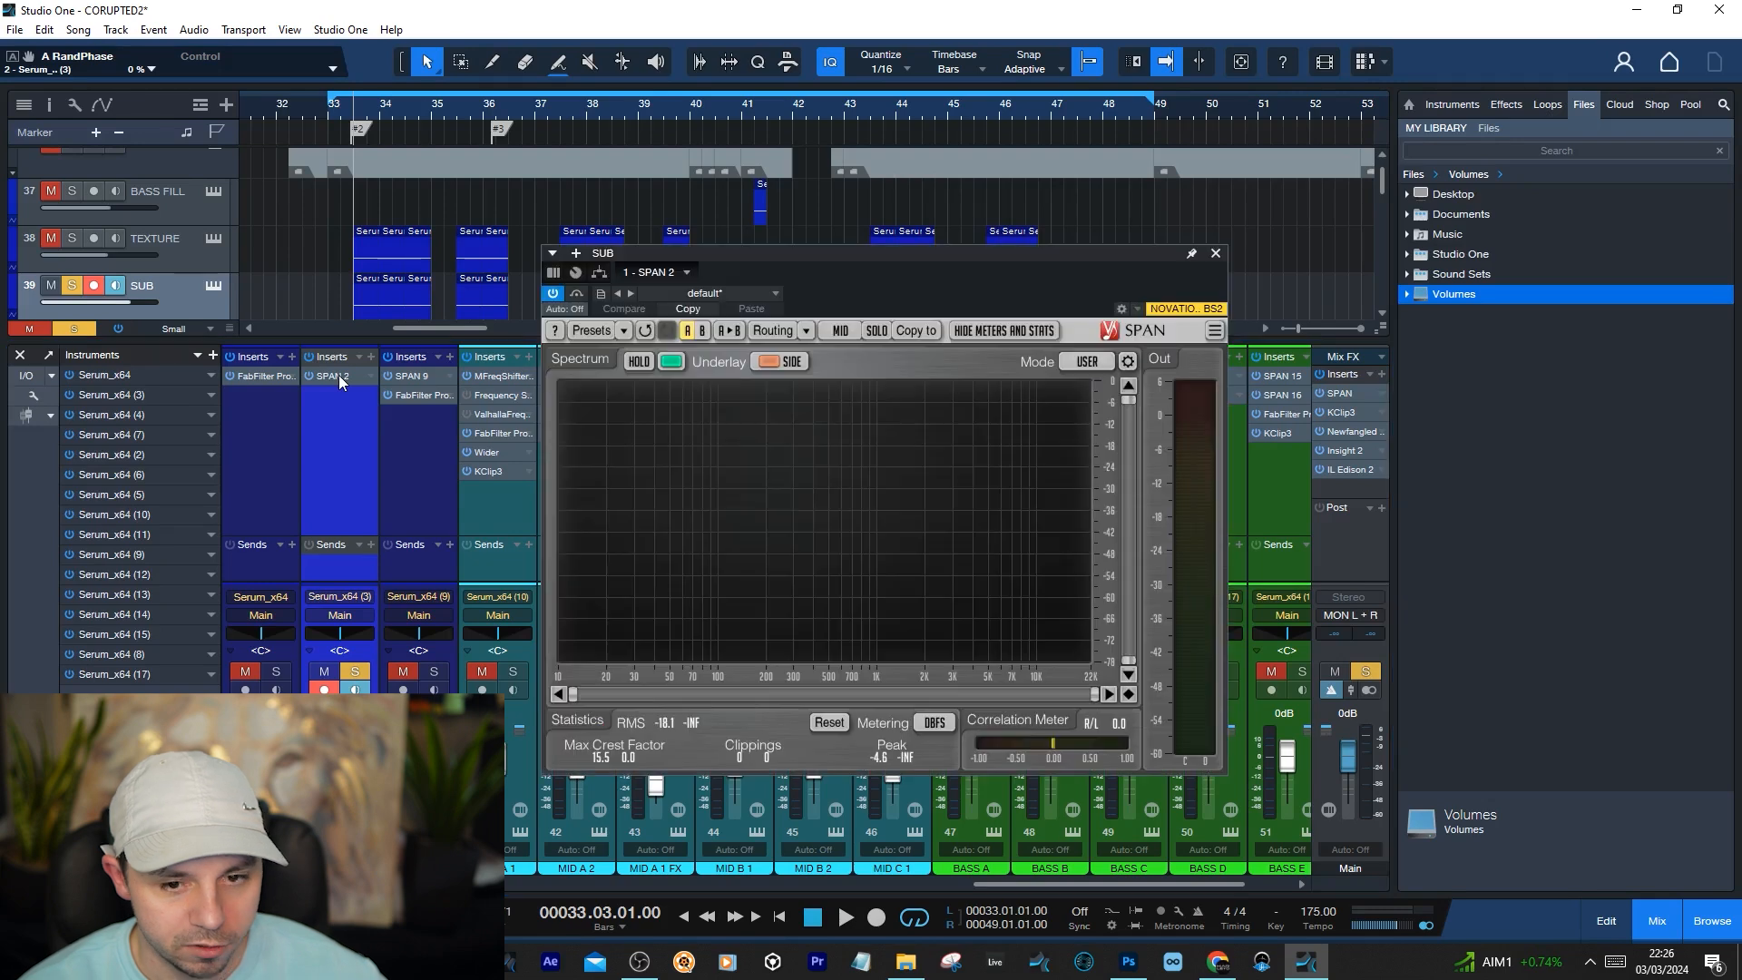
pyautogui.click(1129, 359)
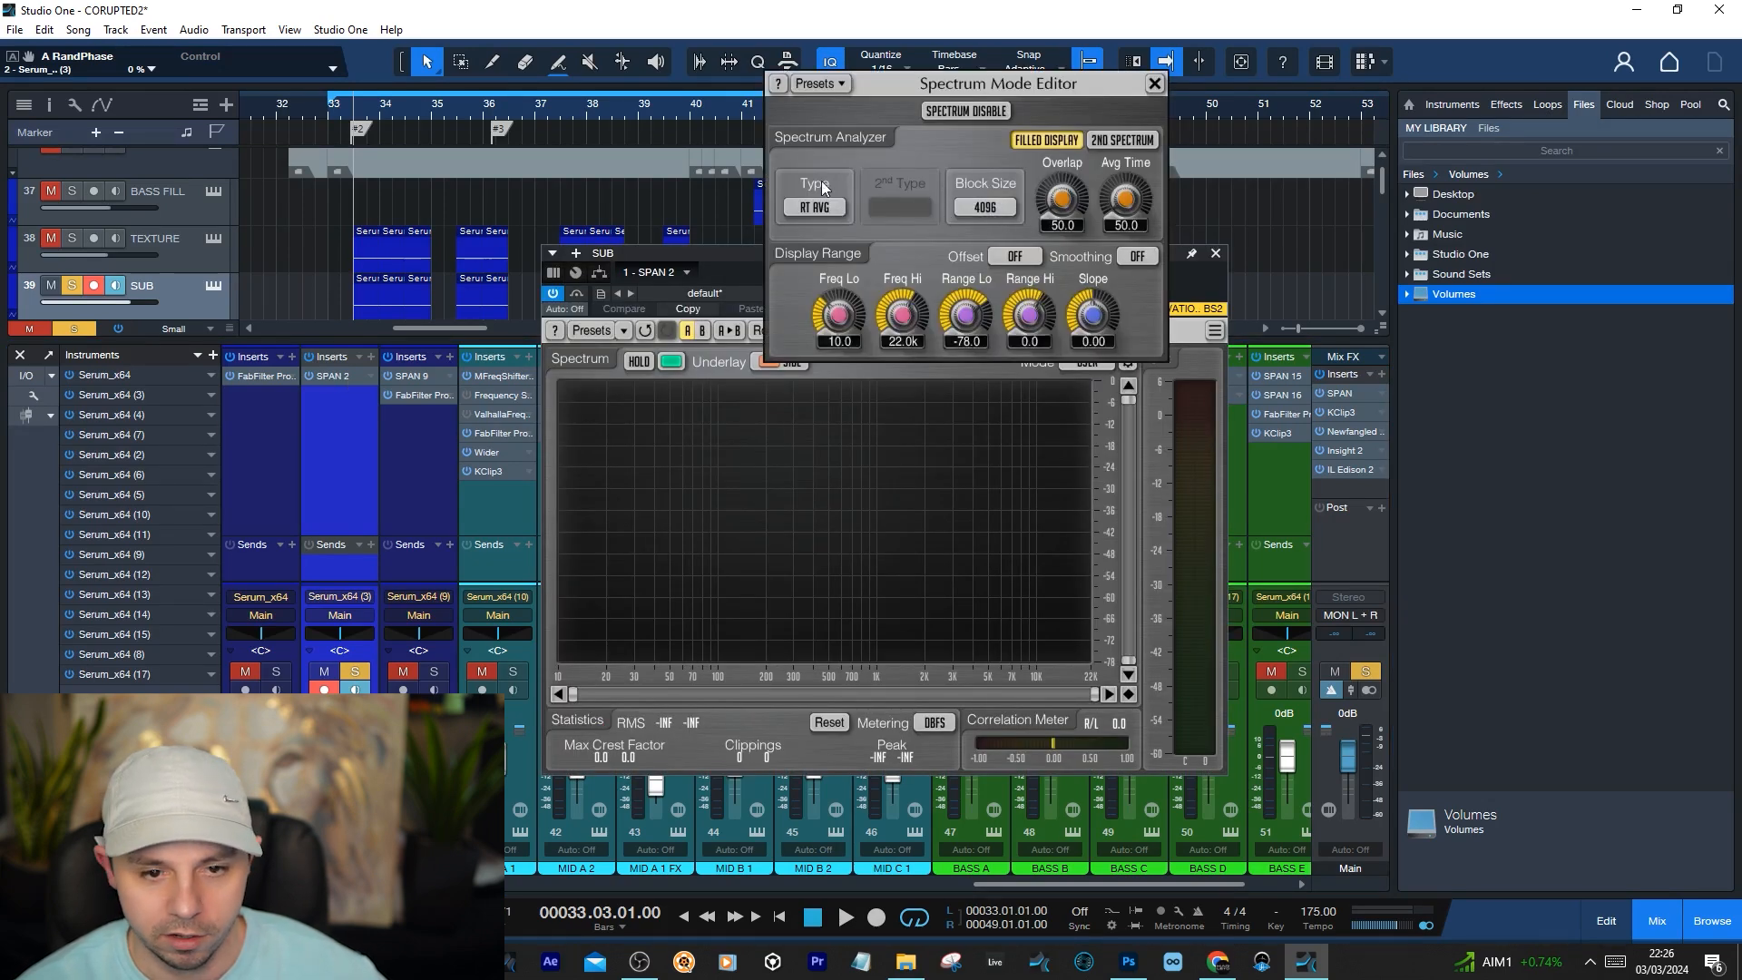
pyautogui.click(1153, 83)
pyautogui.moveTo(1125, 268); pyautogui.dragTo(1173, 258)
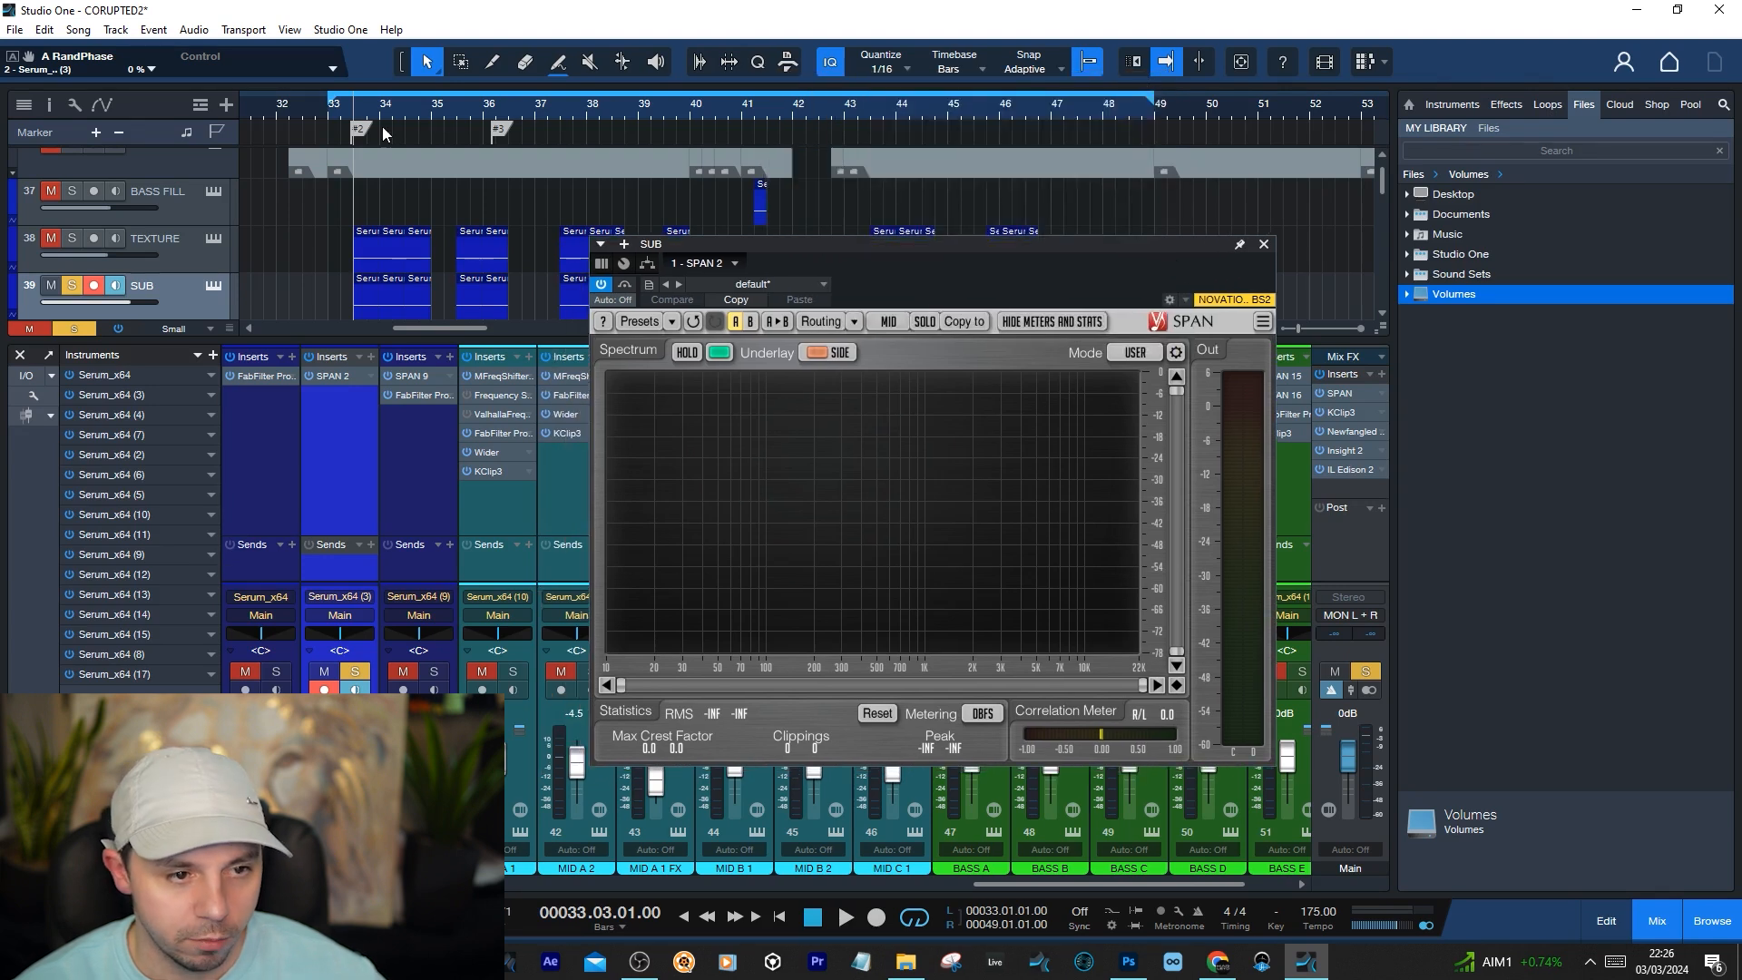
# Set the loop range from 33.03 to 35.01, play the soloed SUB to examine its spectrum in SPAN, and close the analyser
pyautogui.moveTo(361, 88); pyautogui.dragTo(428, 91)
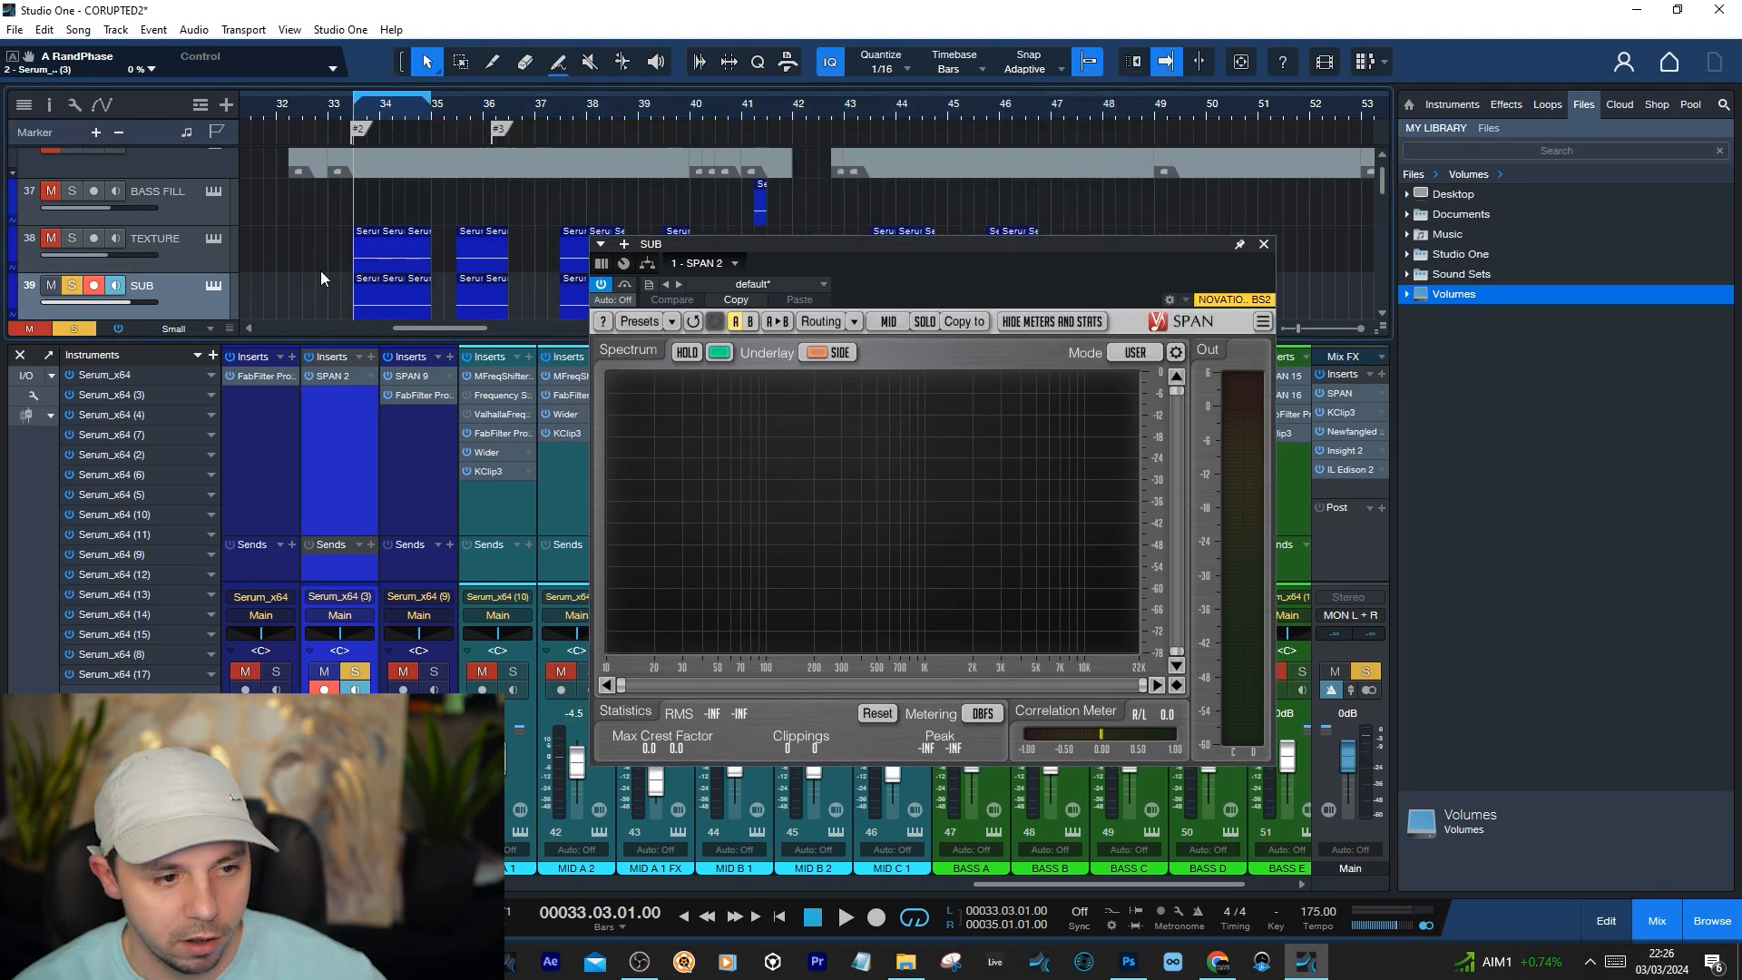
pyautogui.press('space')
pyautogui.press('space')
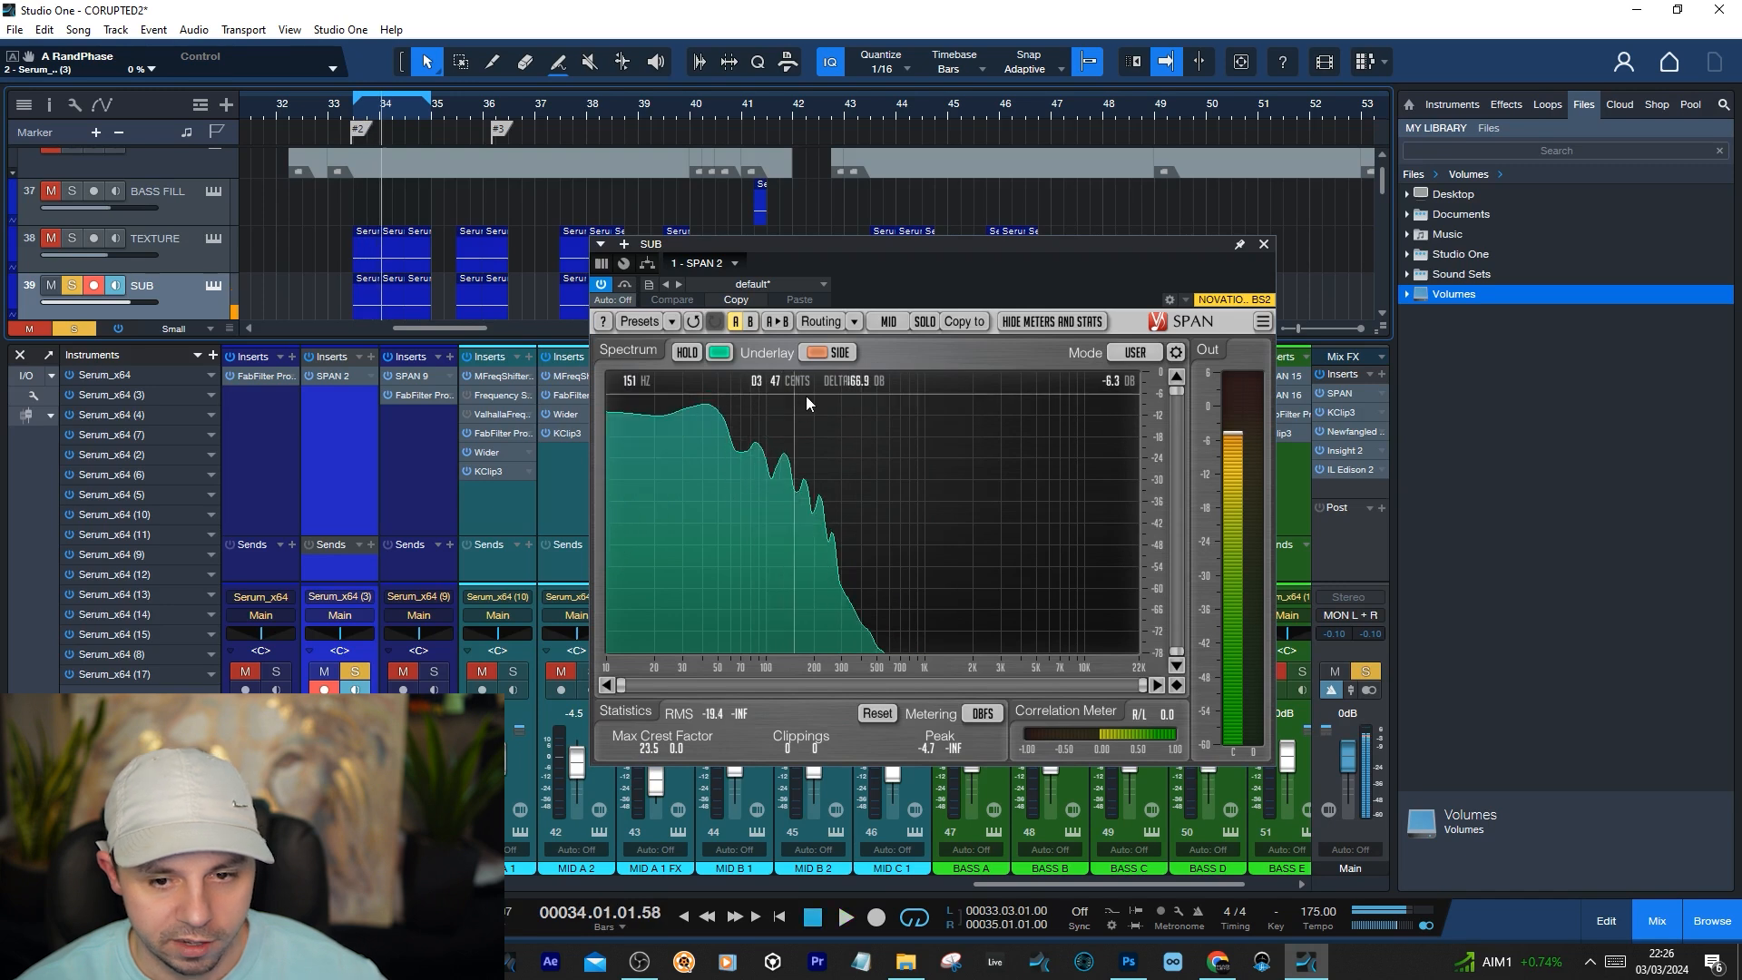
pyautogui.press('space')
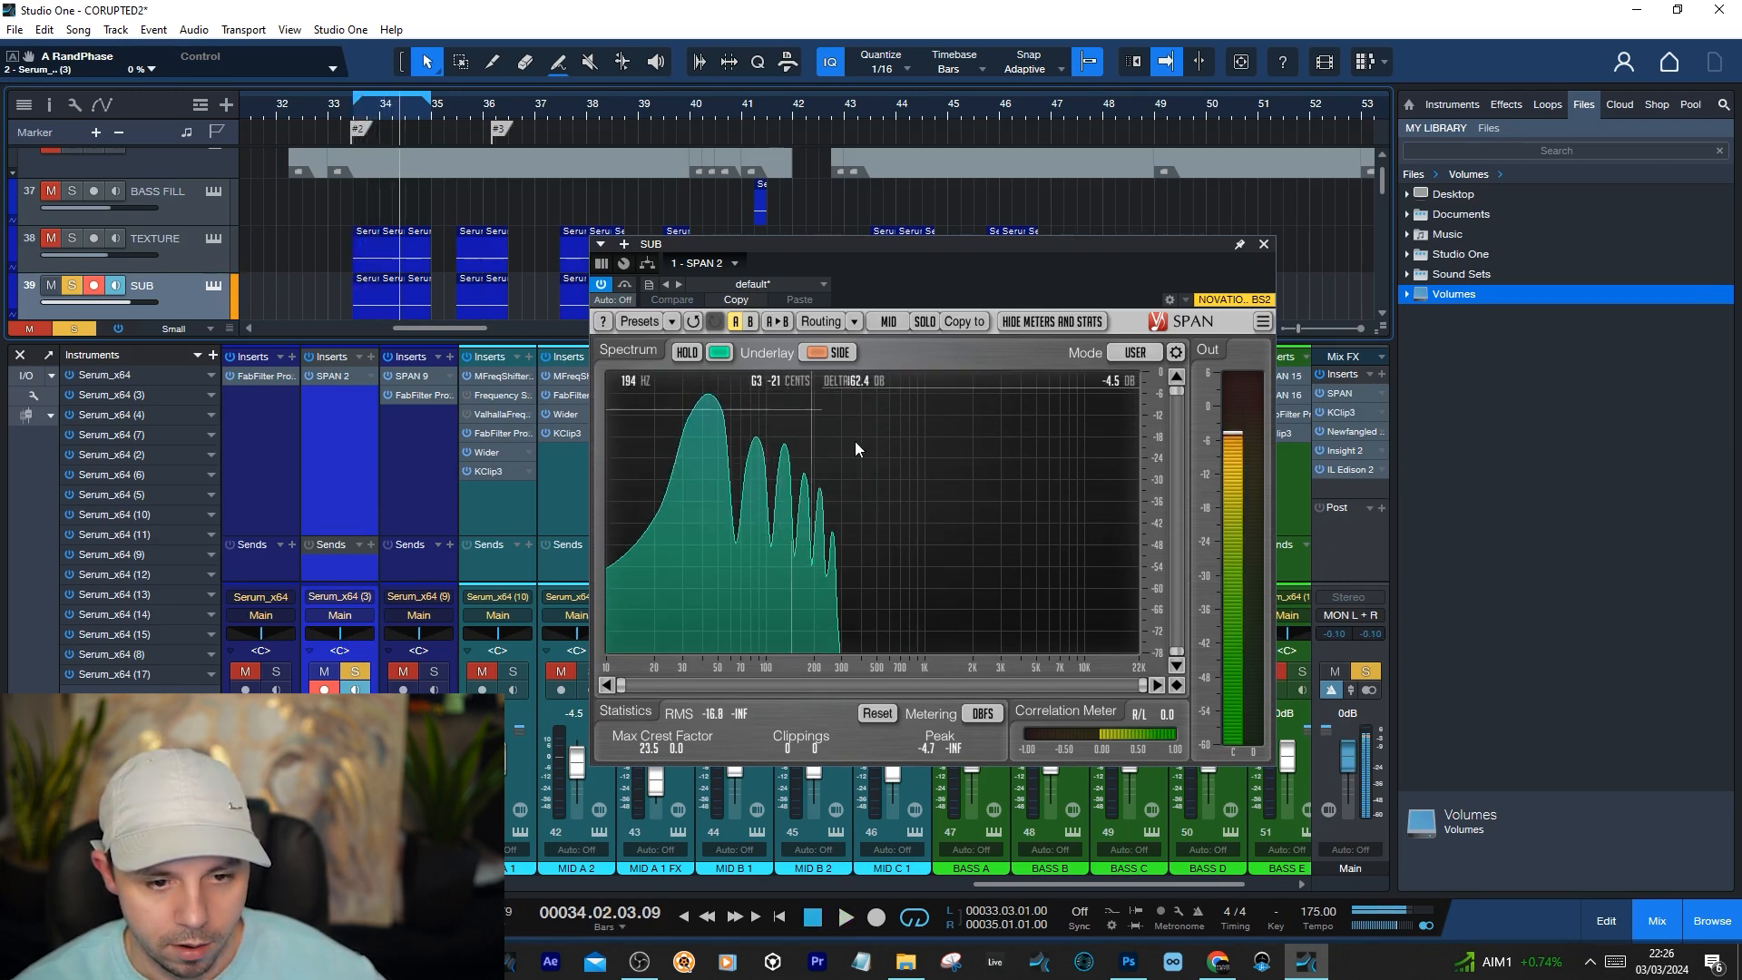
pyautogui.press('space')
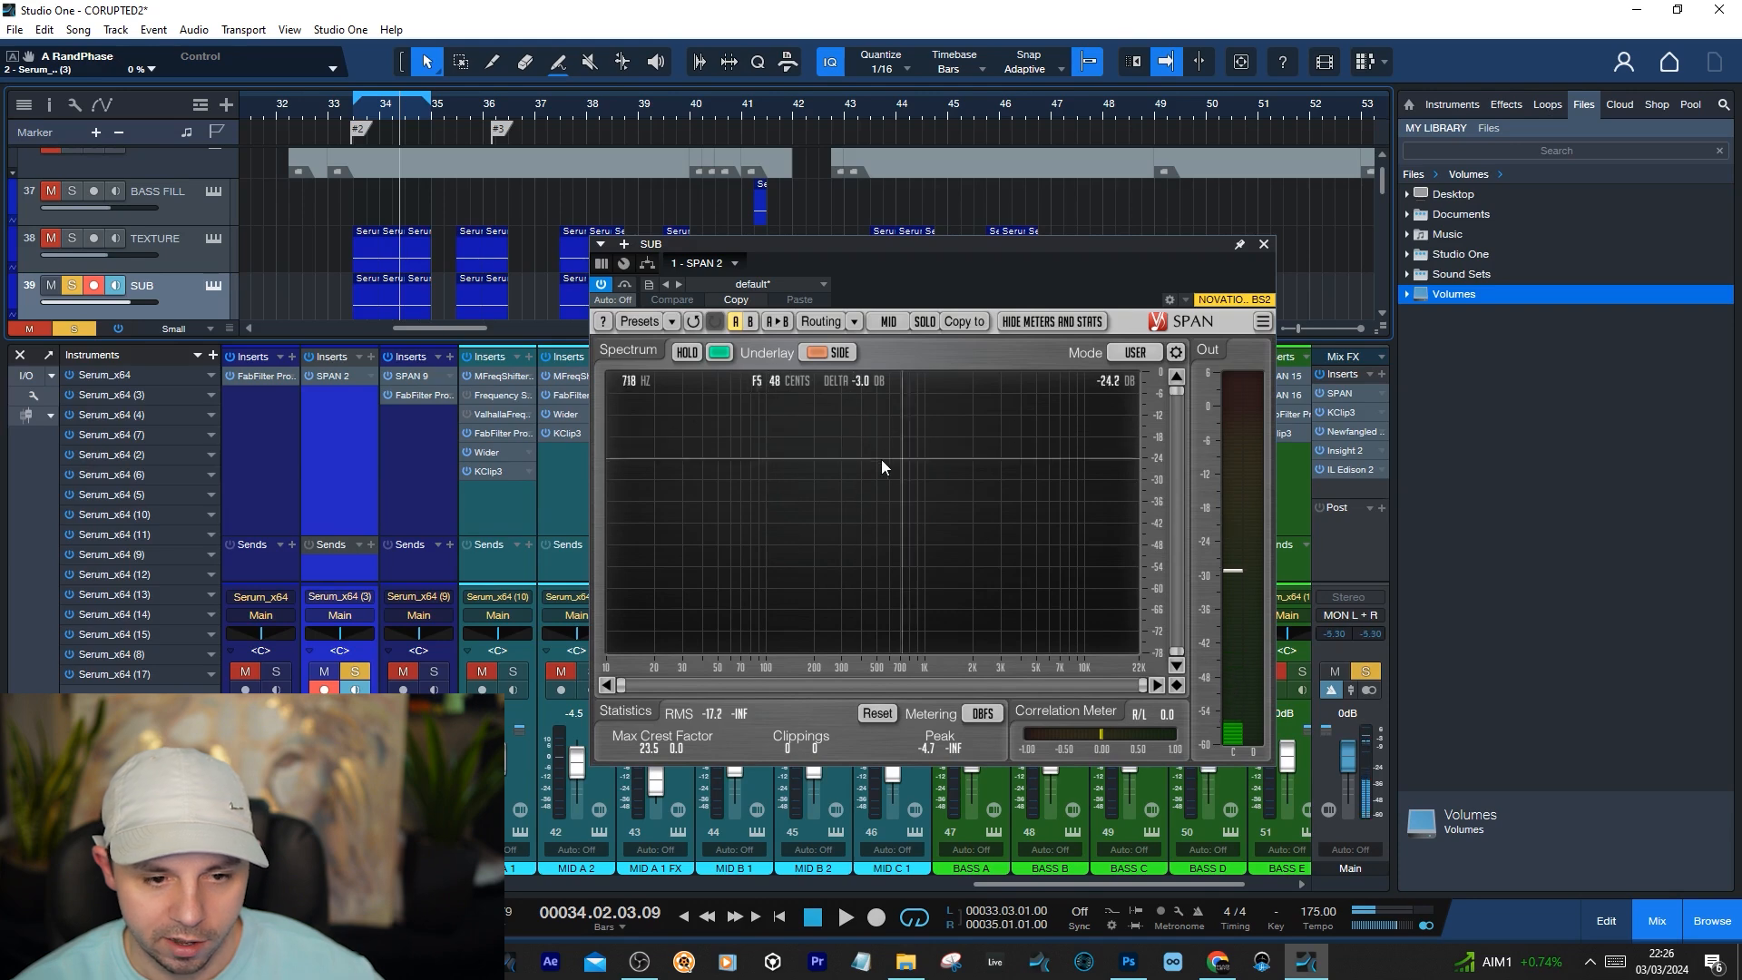
pyautogui.click(1263, 245)
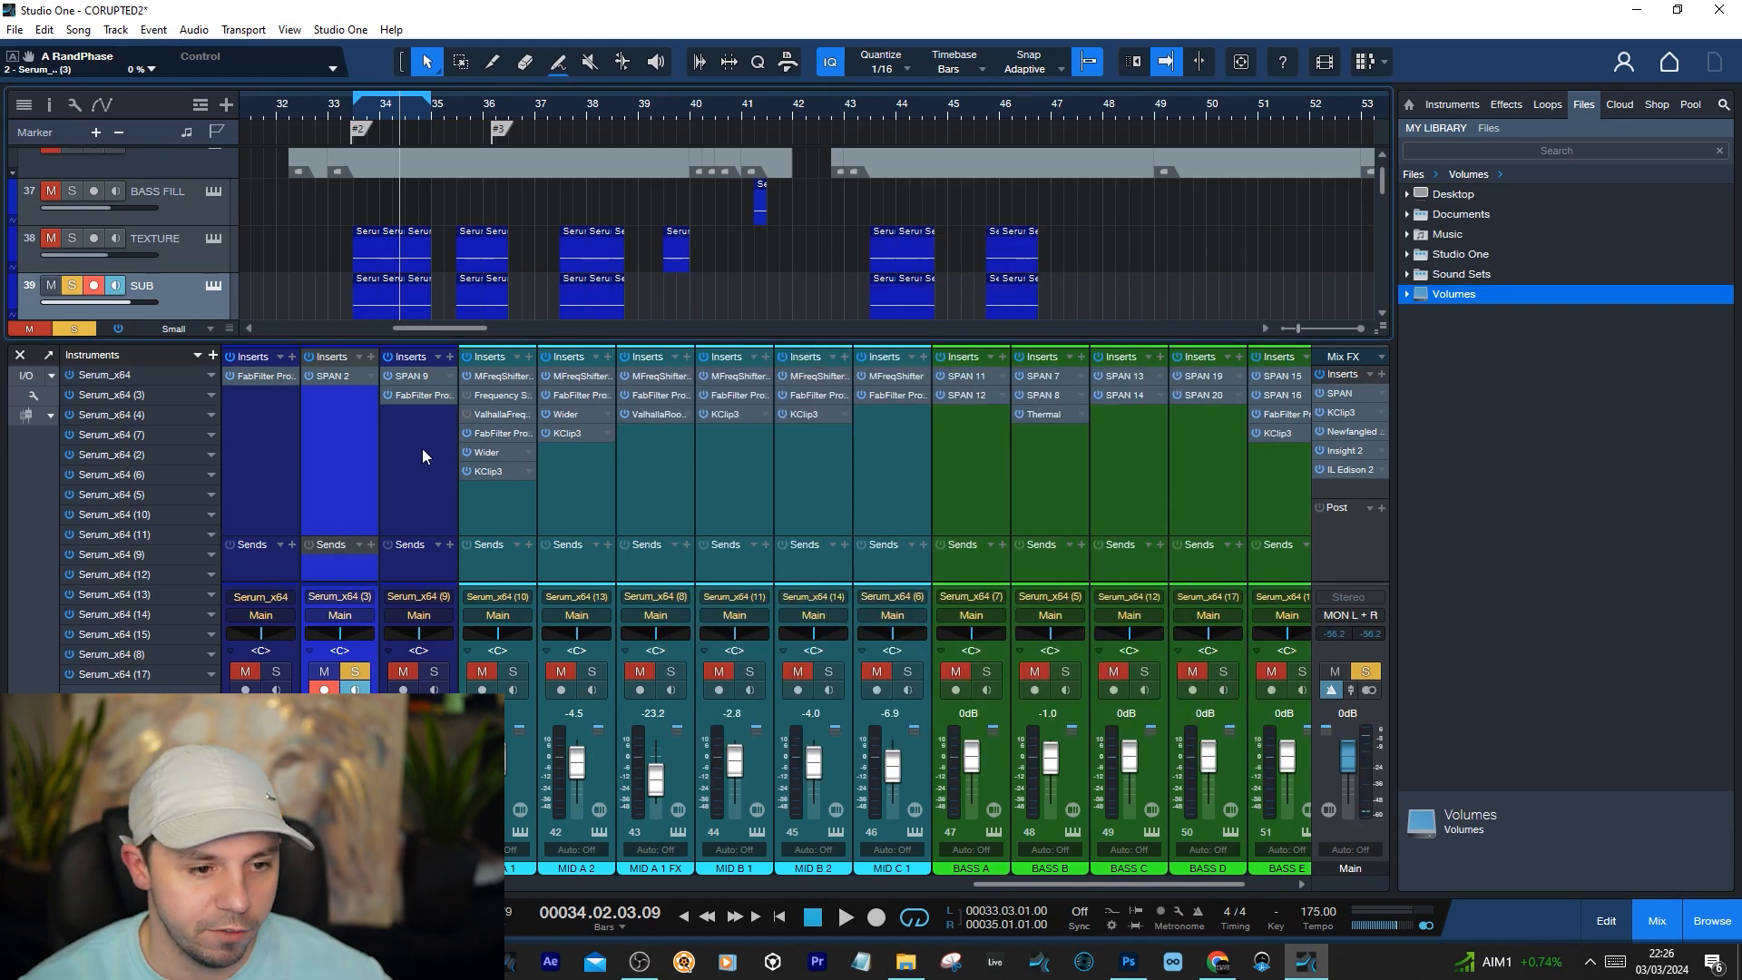
# Return the playhead to 33.03.01.00, hide the mixer and solo the TEXTURE track together with SUB
pyautogui.click(354, 113)
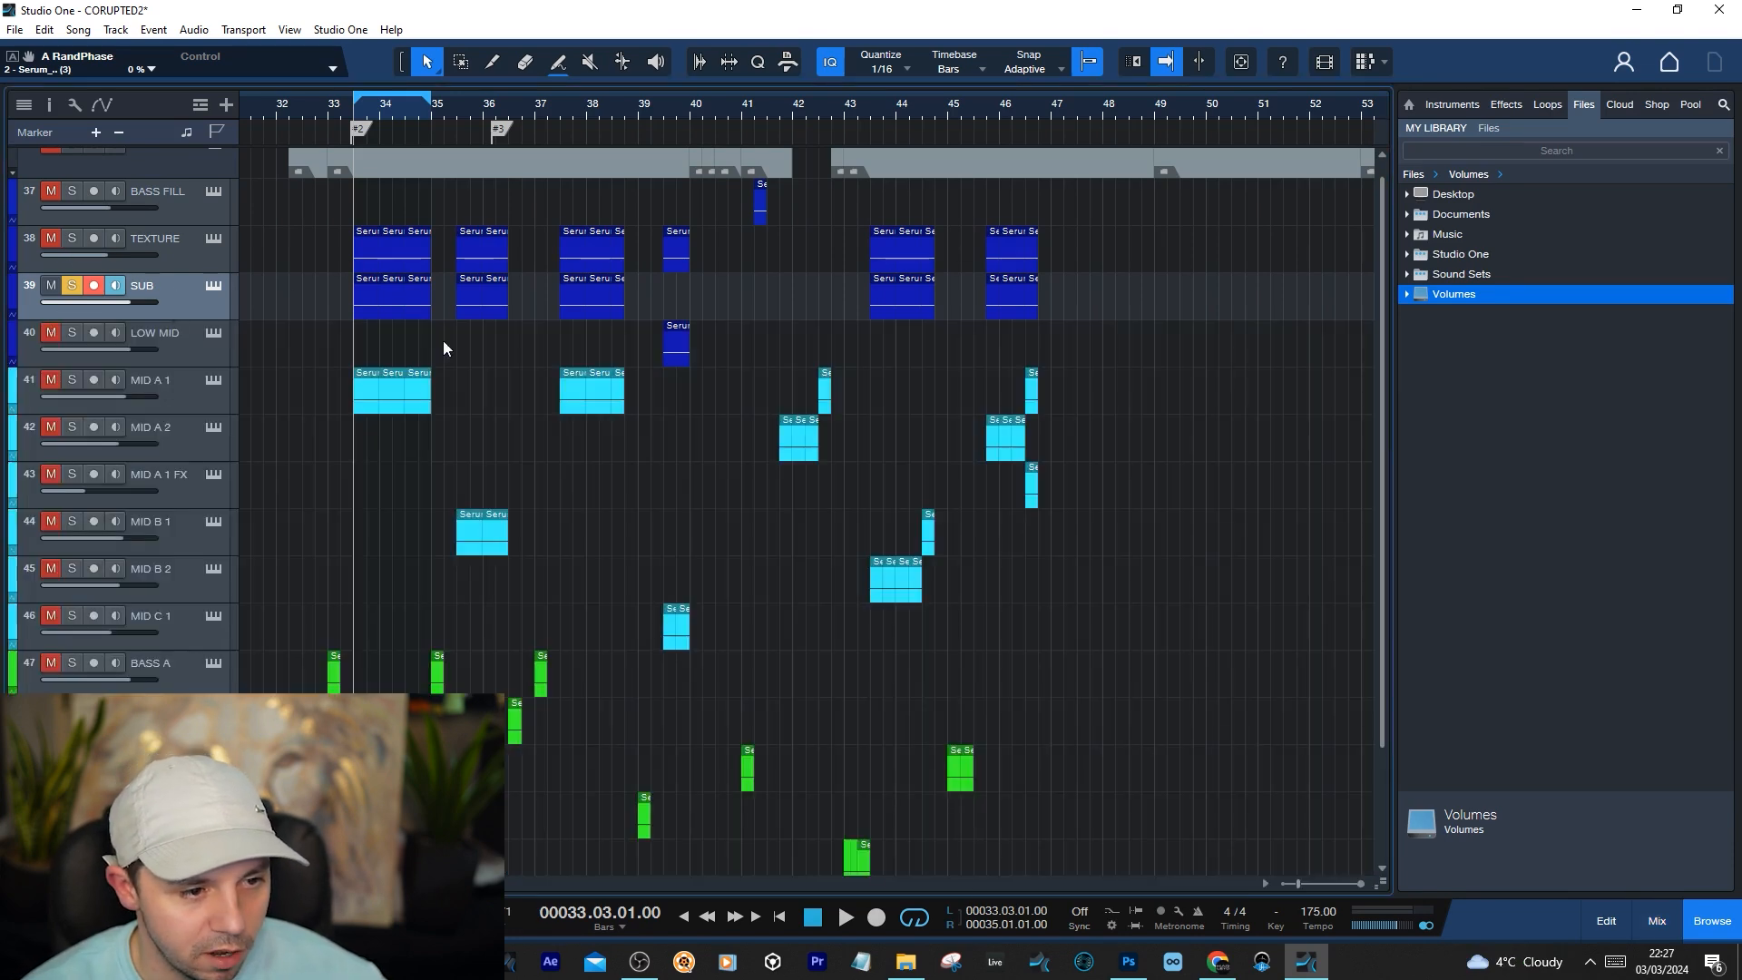
pyautogui.press('F3')
pyautogui.click(50, 254)
pyautogui.click(72, 254)
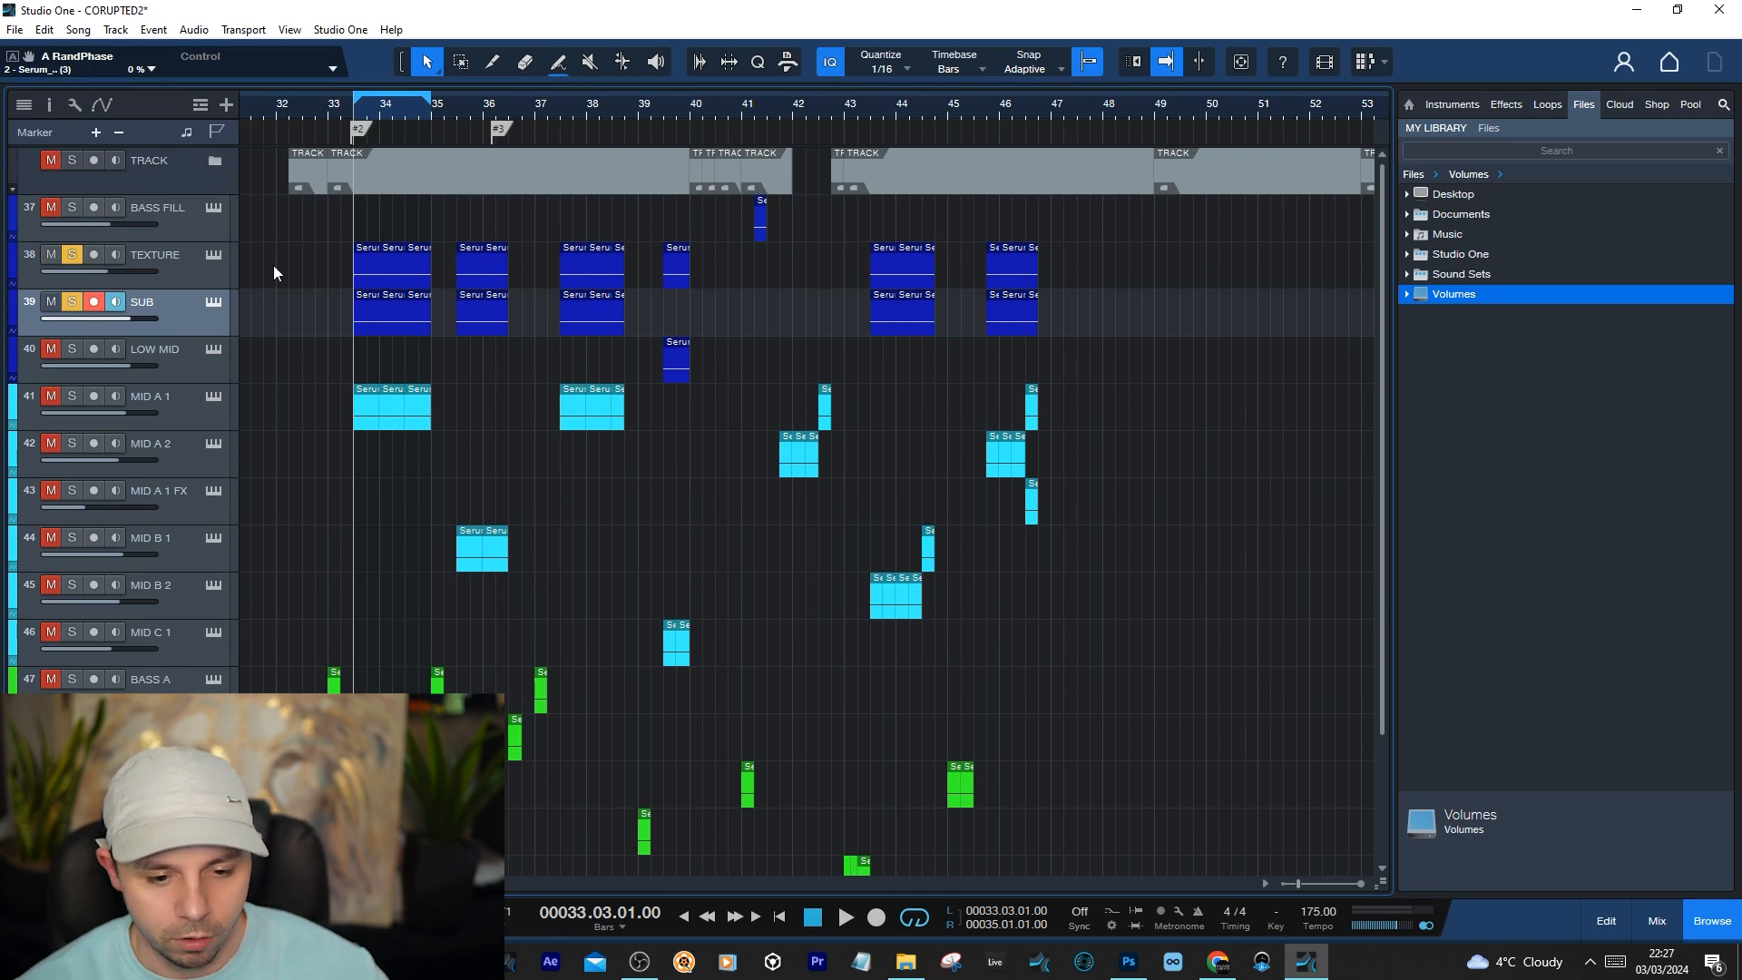
# Unsolo the SUB track so only TEXTURE is soloed, review the effects and oscillator settings of TEXTURE's Serum, and close it
pyautogui.click(187, 270)
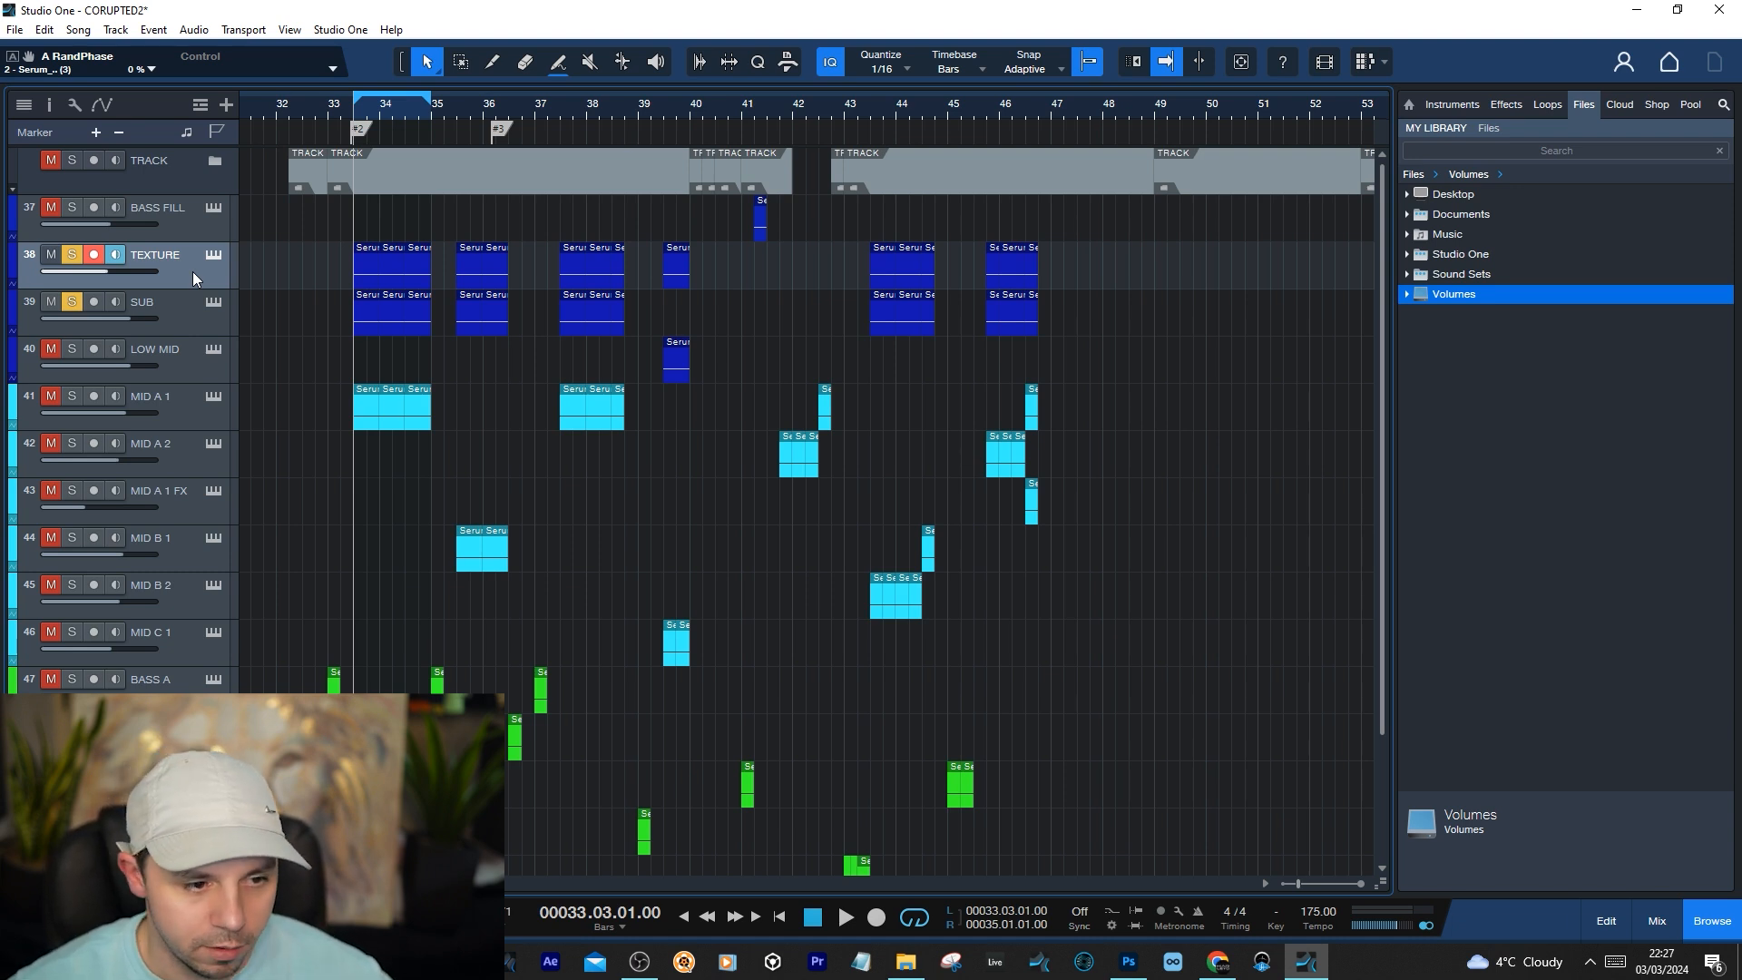
pyautogui.click(71, 301)
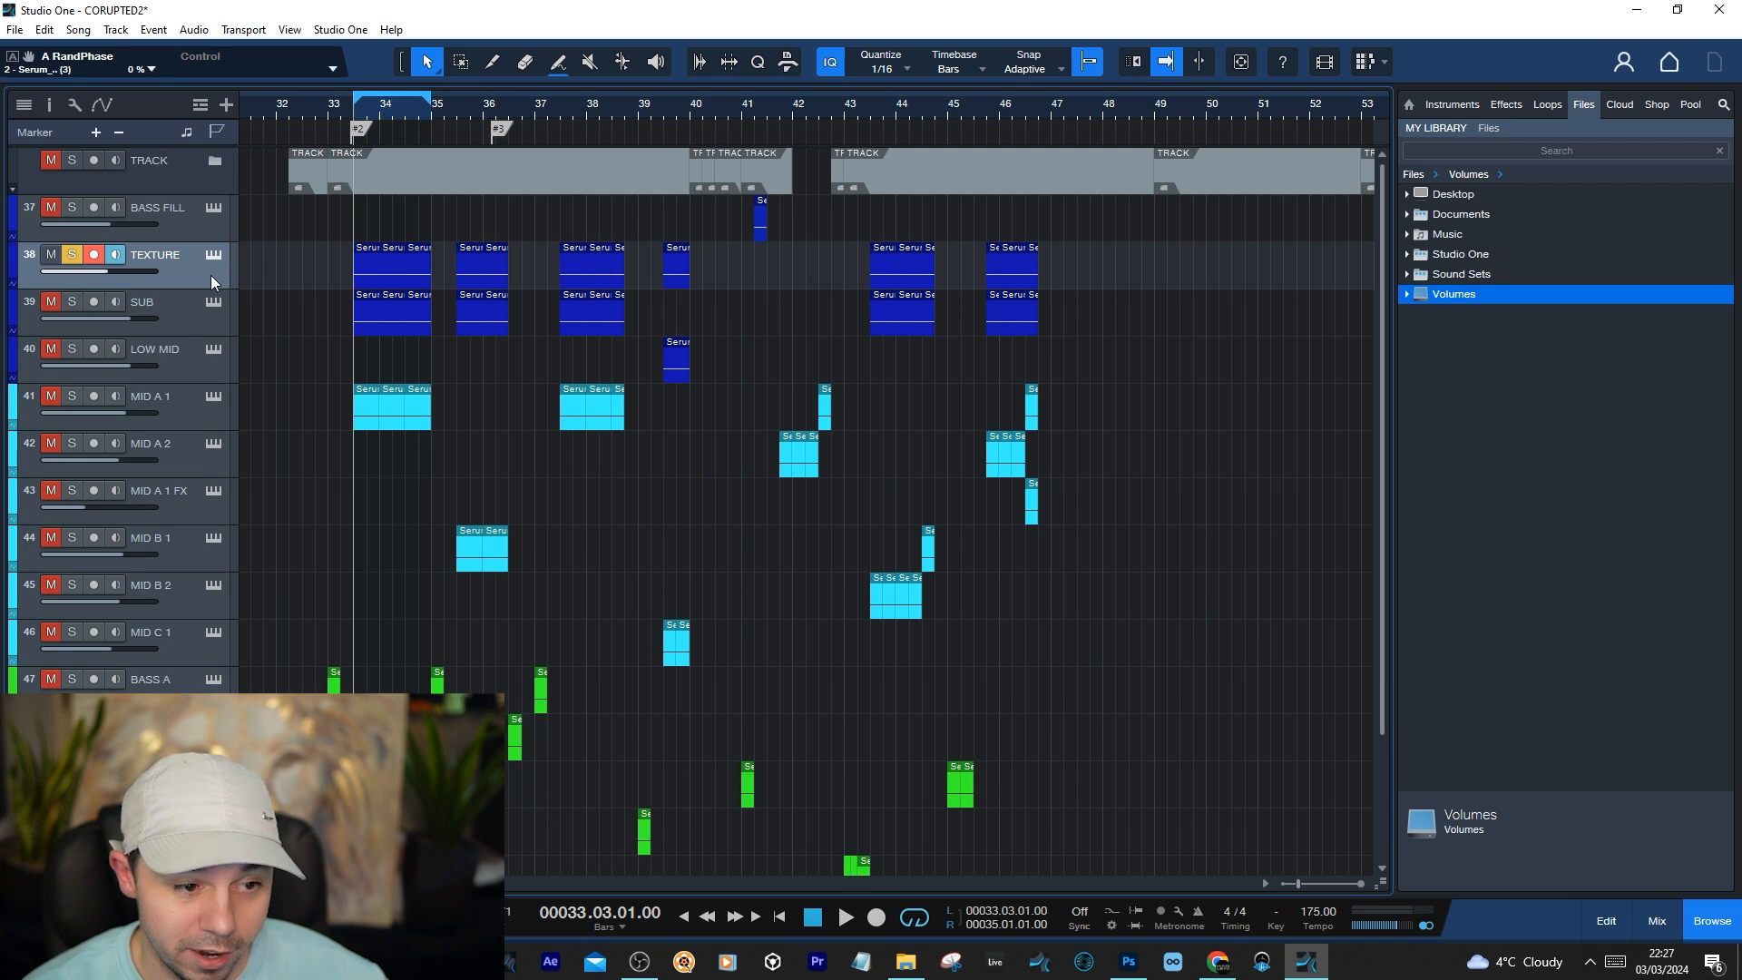
pyautogui.click(212, 254)
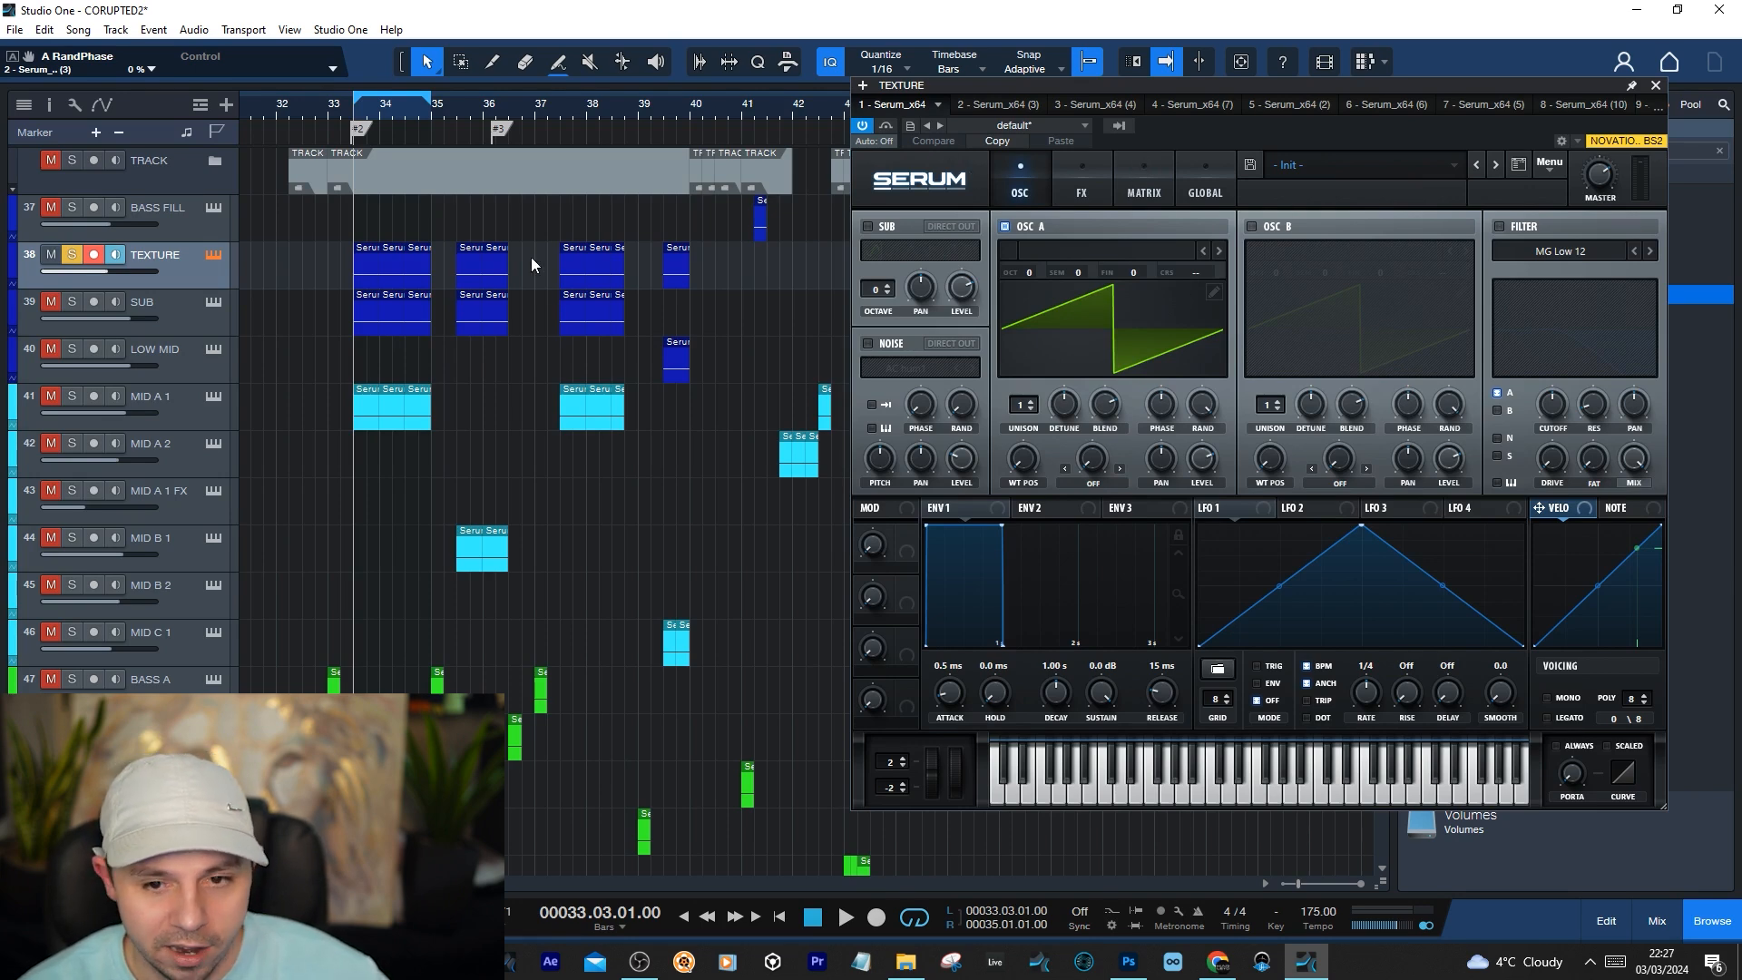
pyautogui.click(1093, 193)
pyautogui.click(1025, 192)
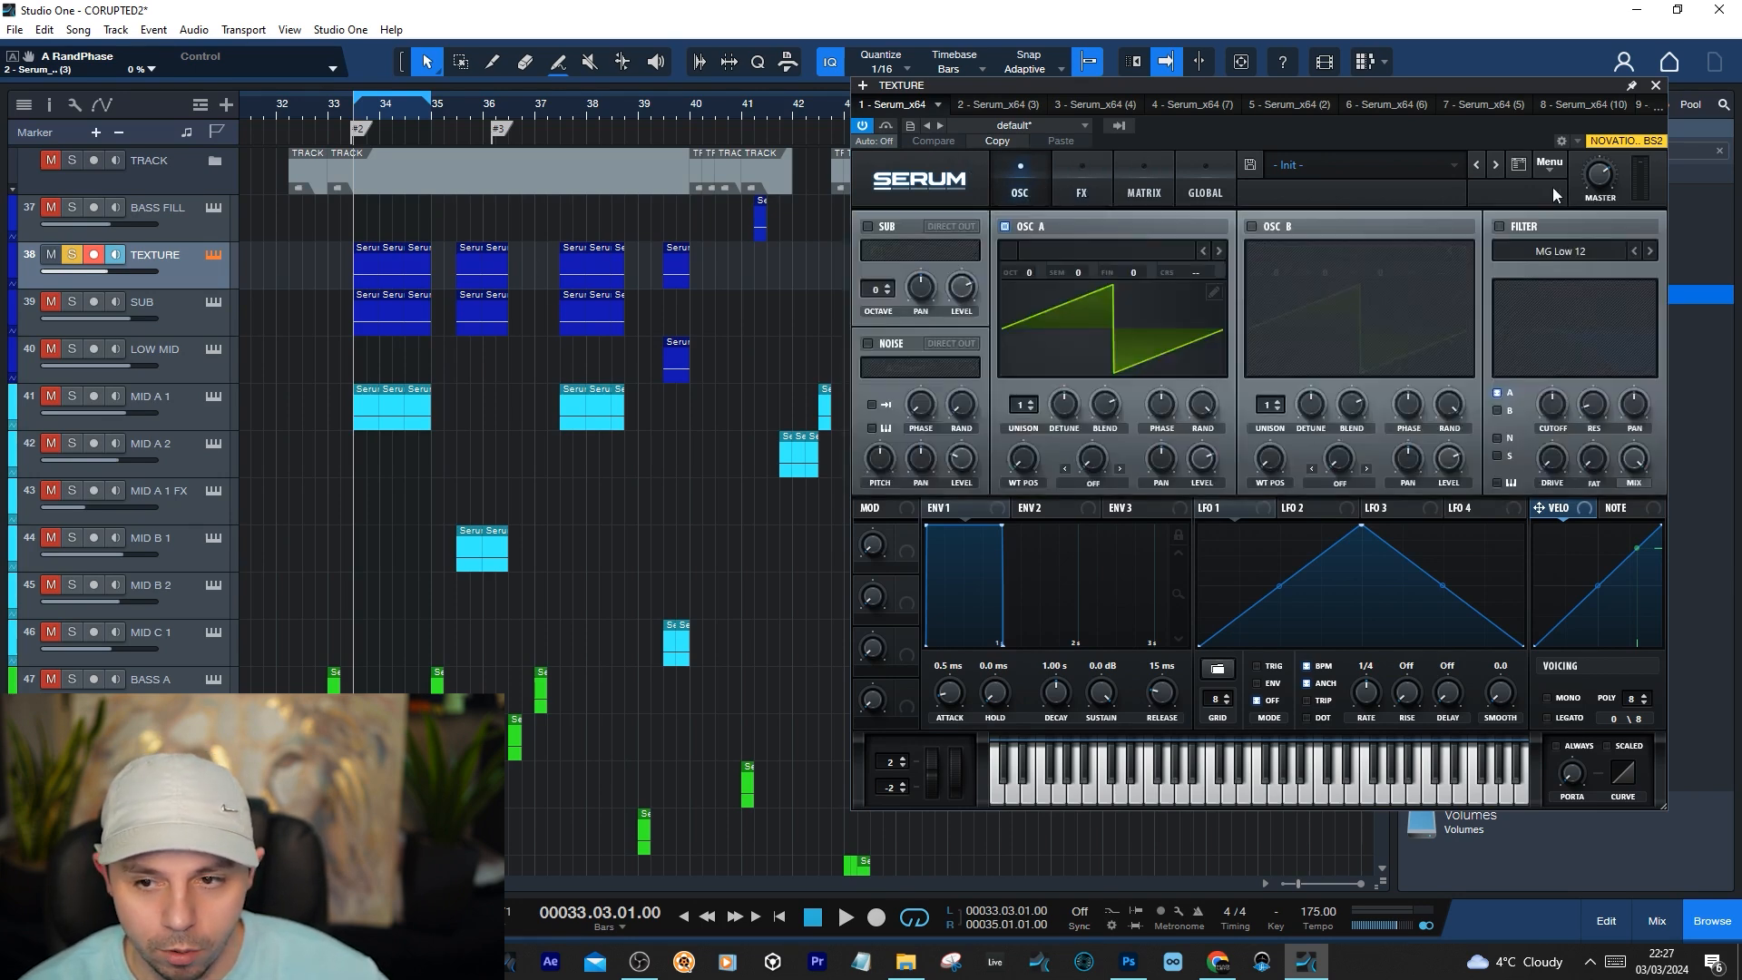
pyautogui.click(1655, 86)
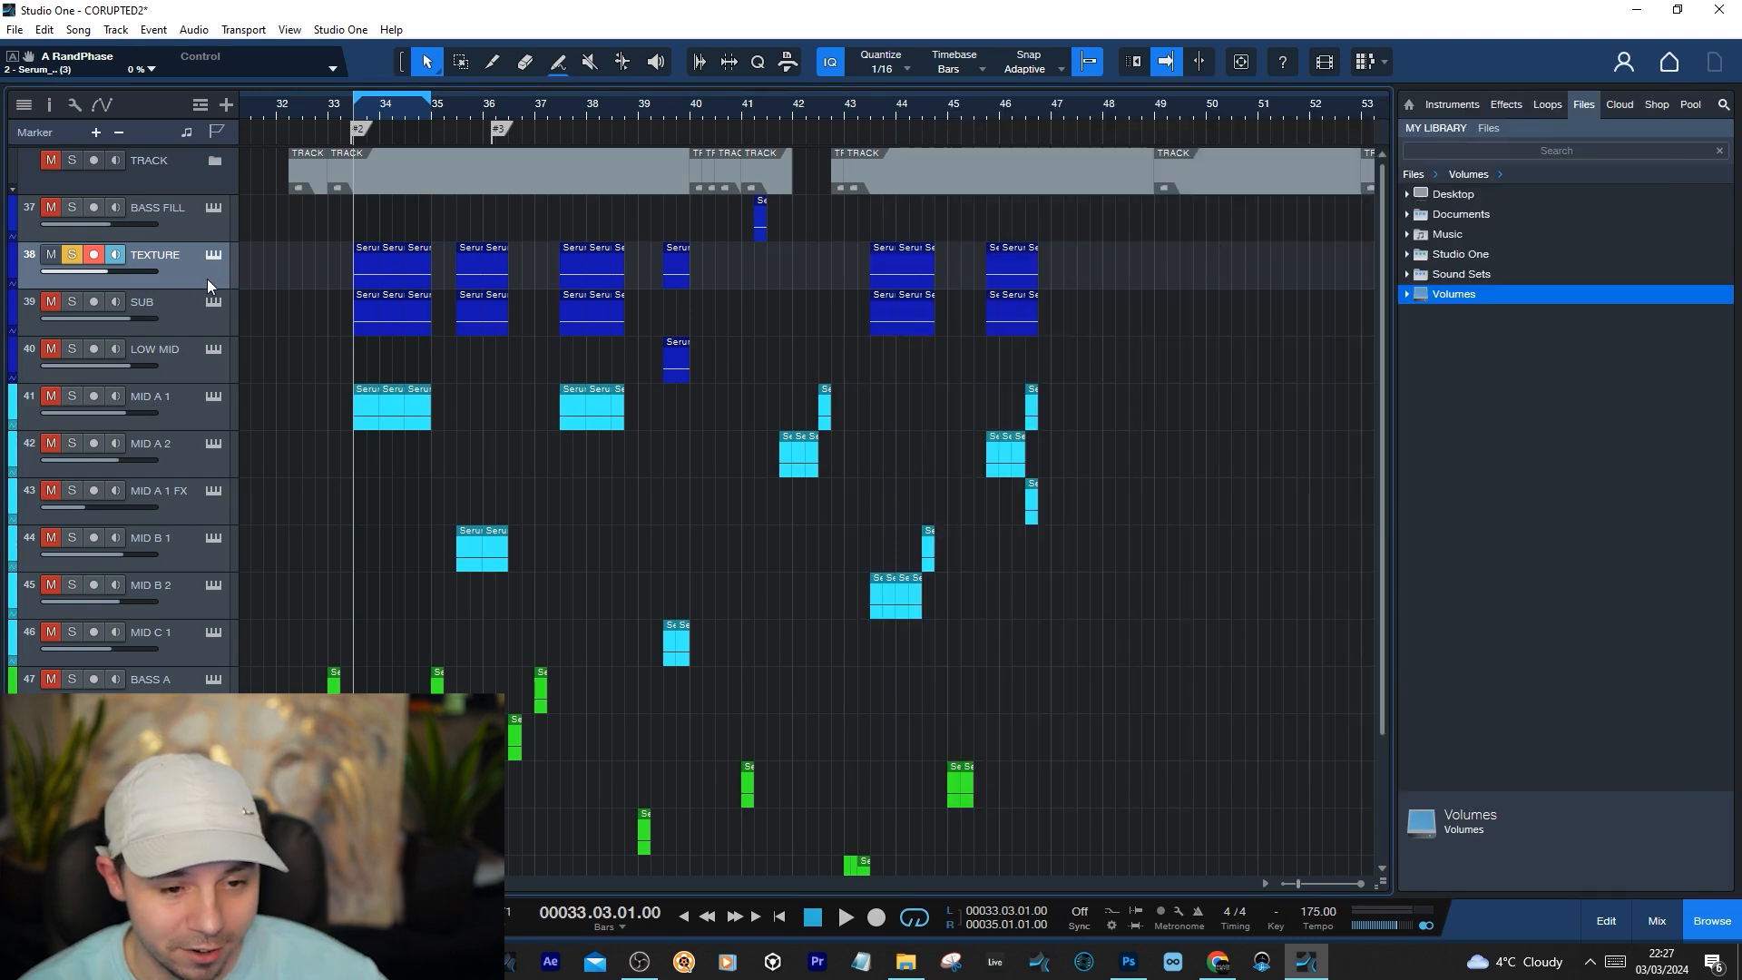
# Show the mixer, open FabFilter Pro-Q 3 on the TEXTURE channel, inspect its low-cut band and play the soloed track through it
pyautogui.press('F3')
pyautogui.click(263, 379)
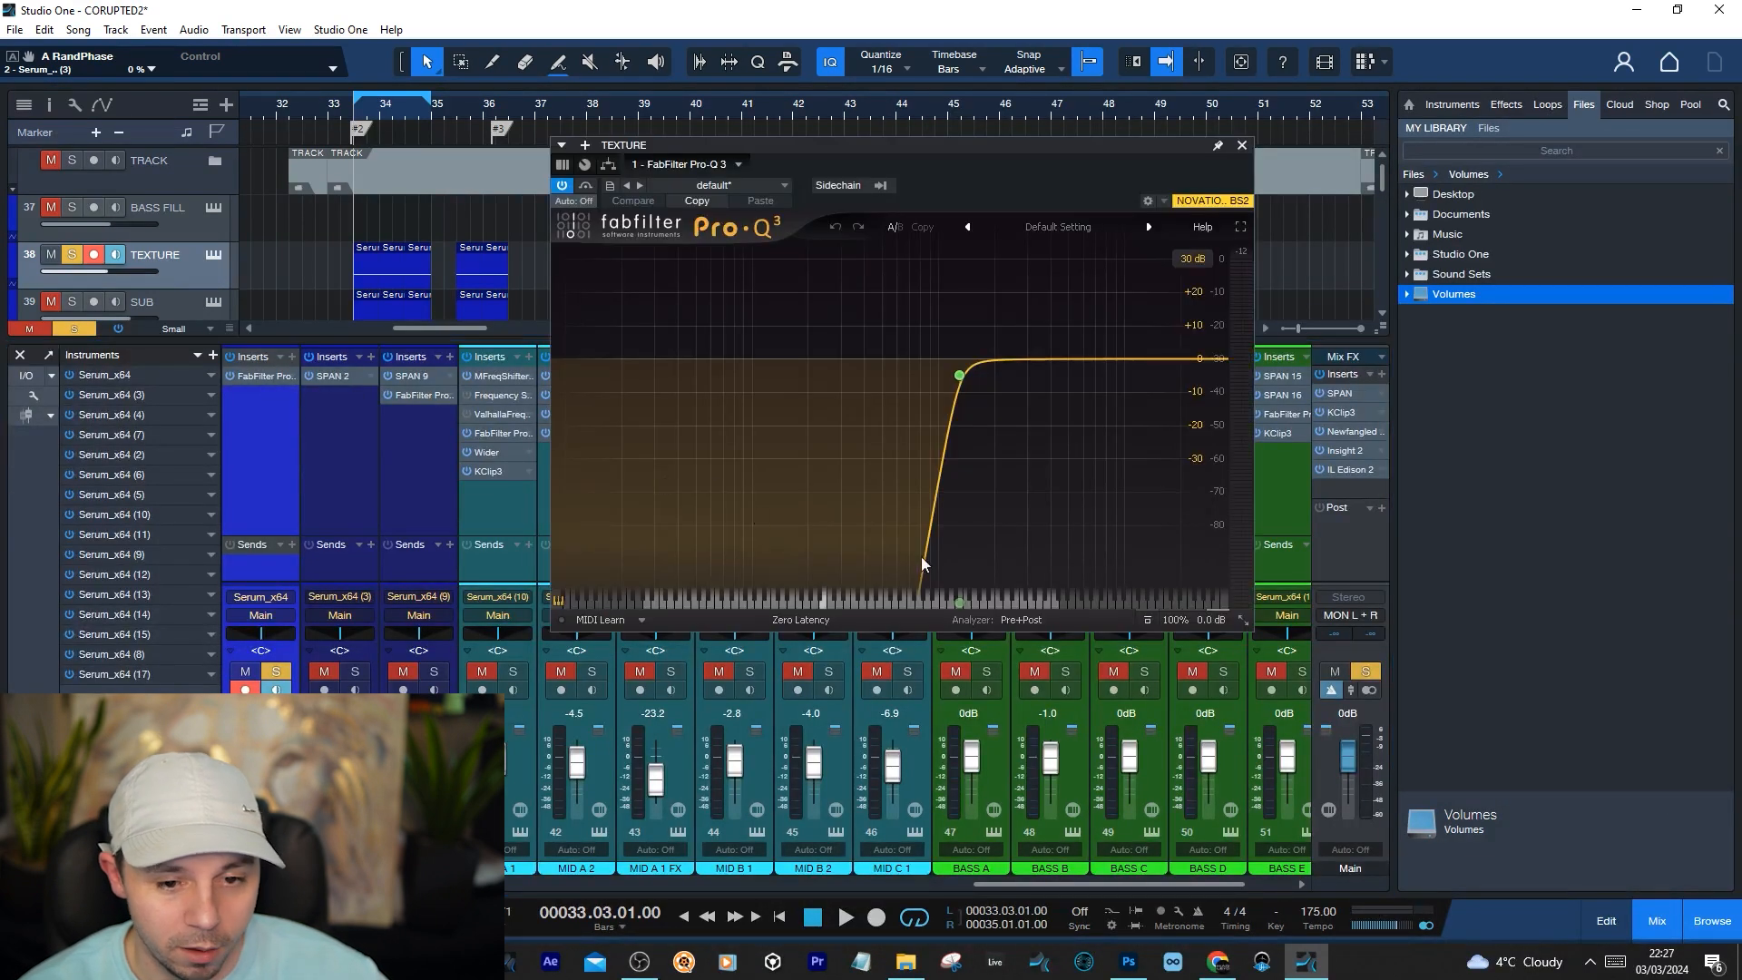
pyautogui.moveTo(952, 337)
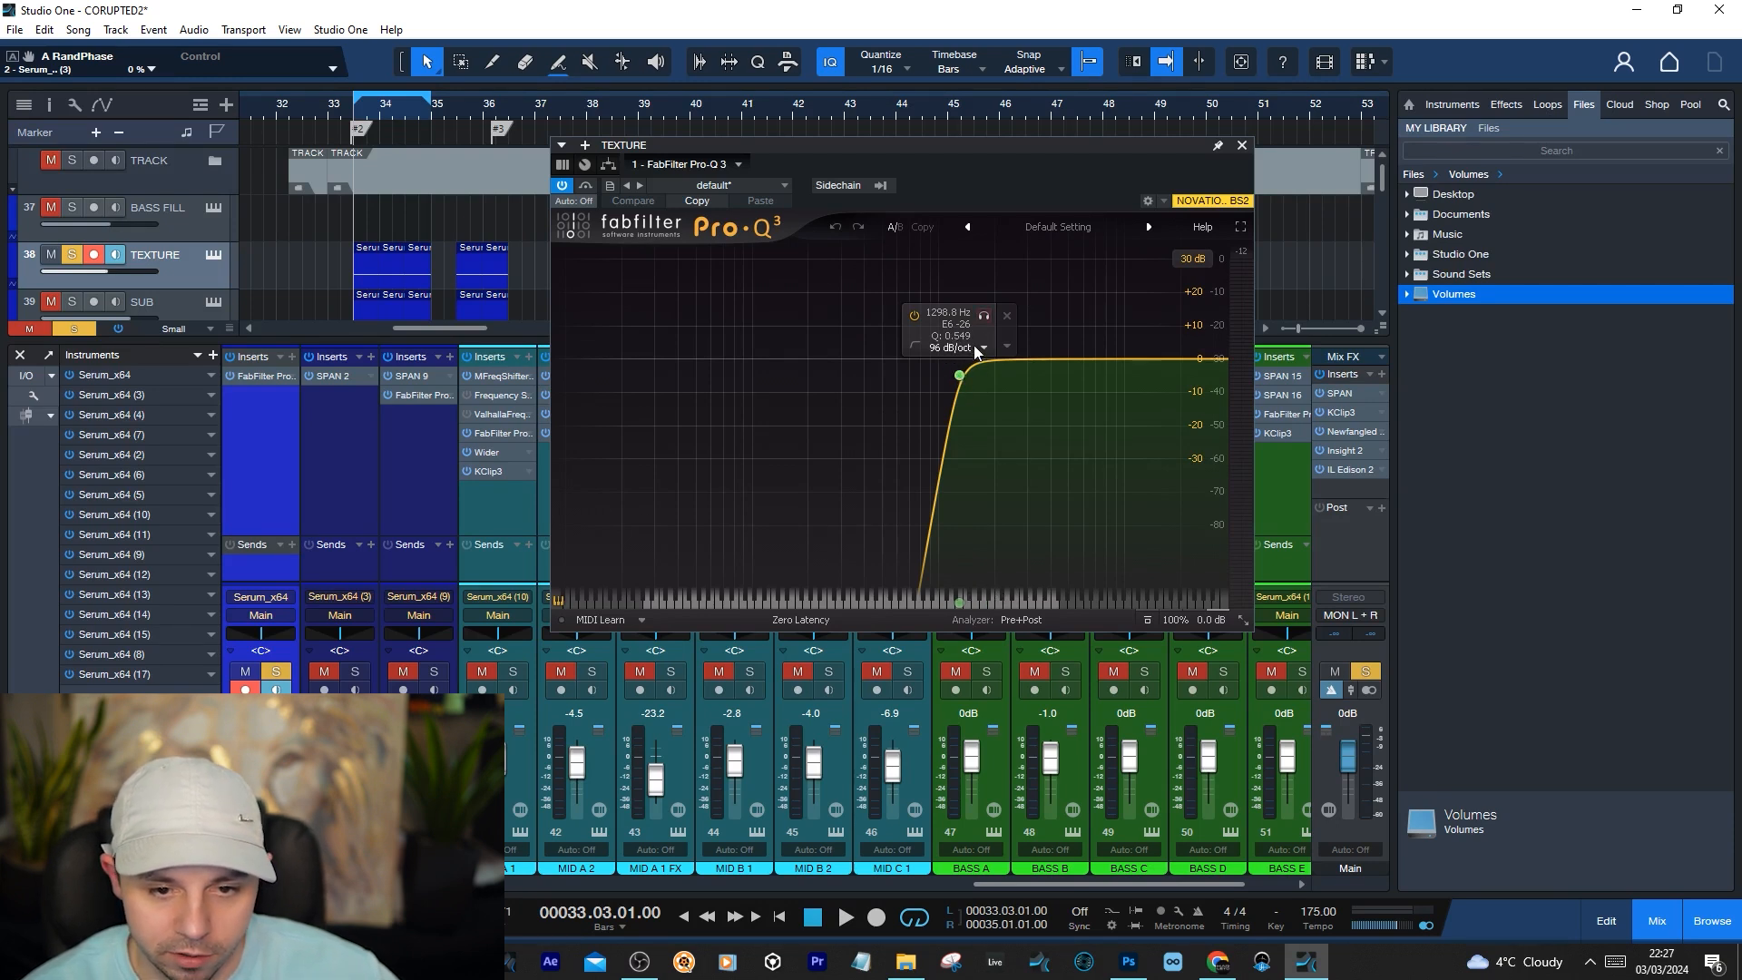
pyautogui.press('space')
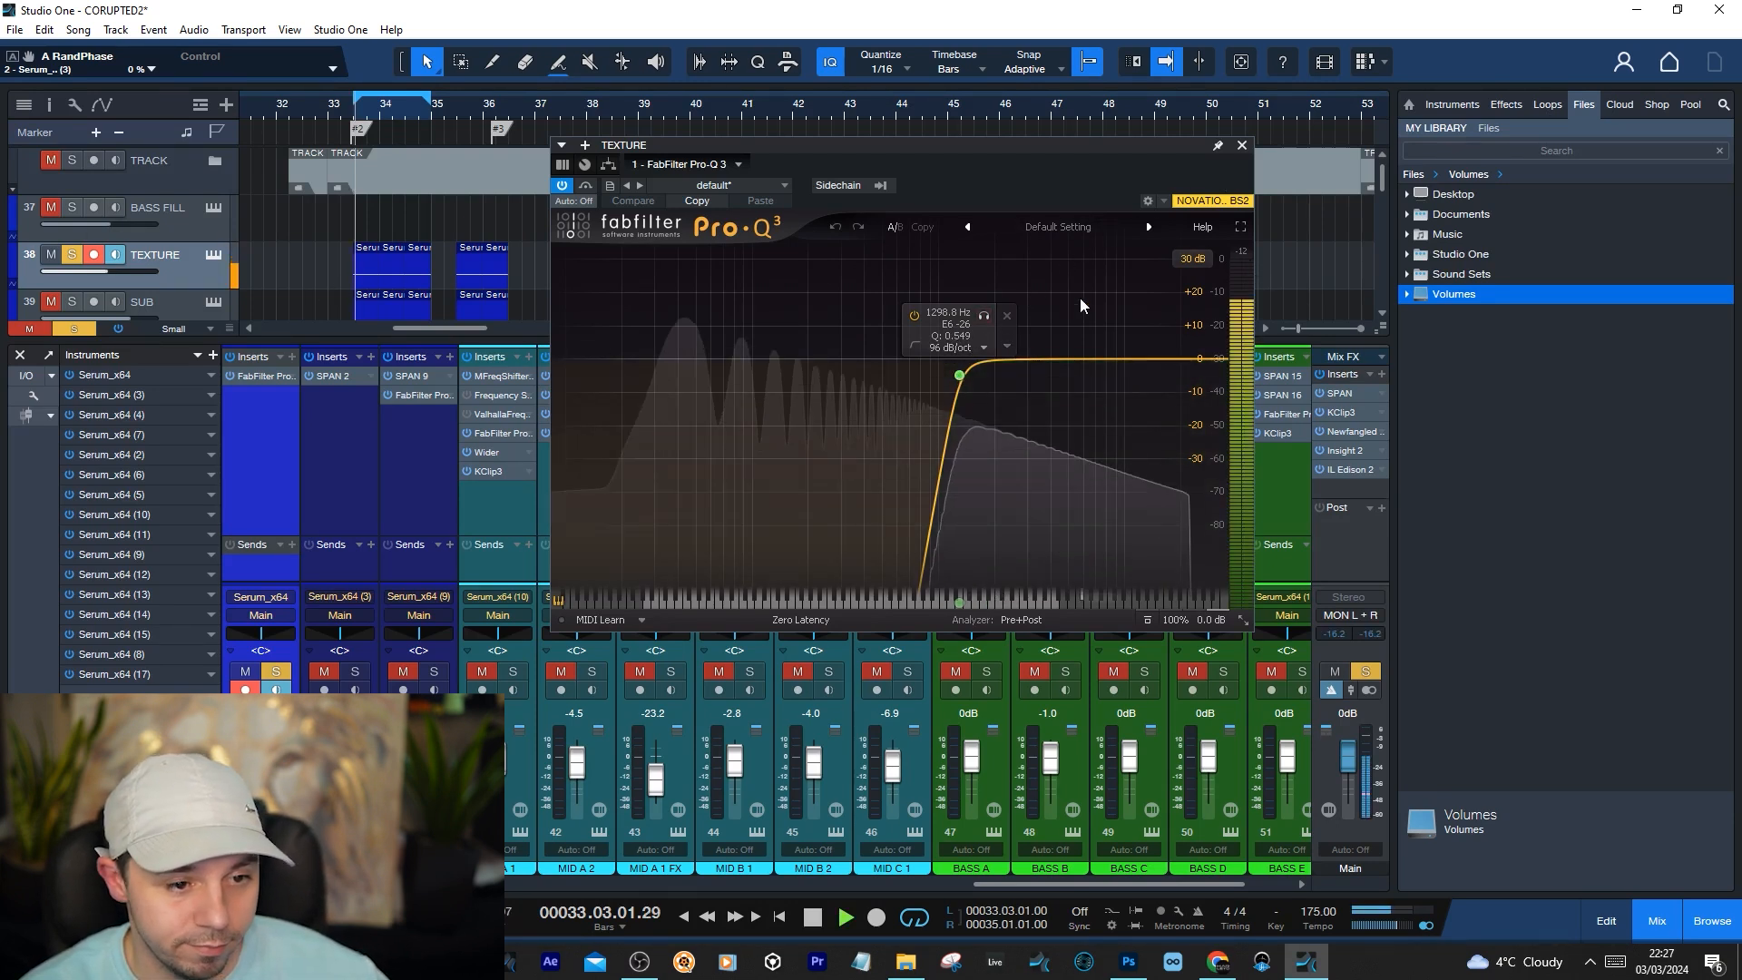
pyautogui.press('space')
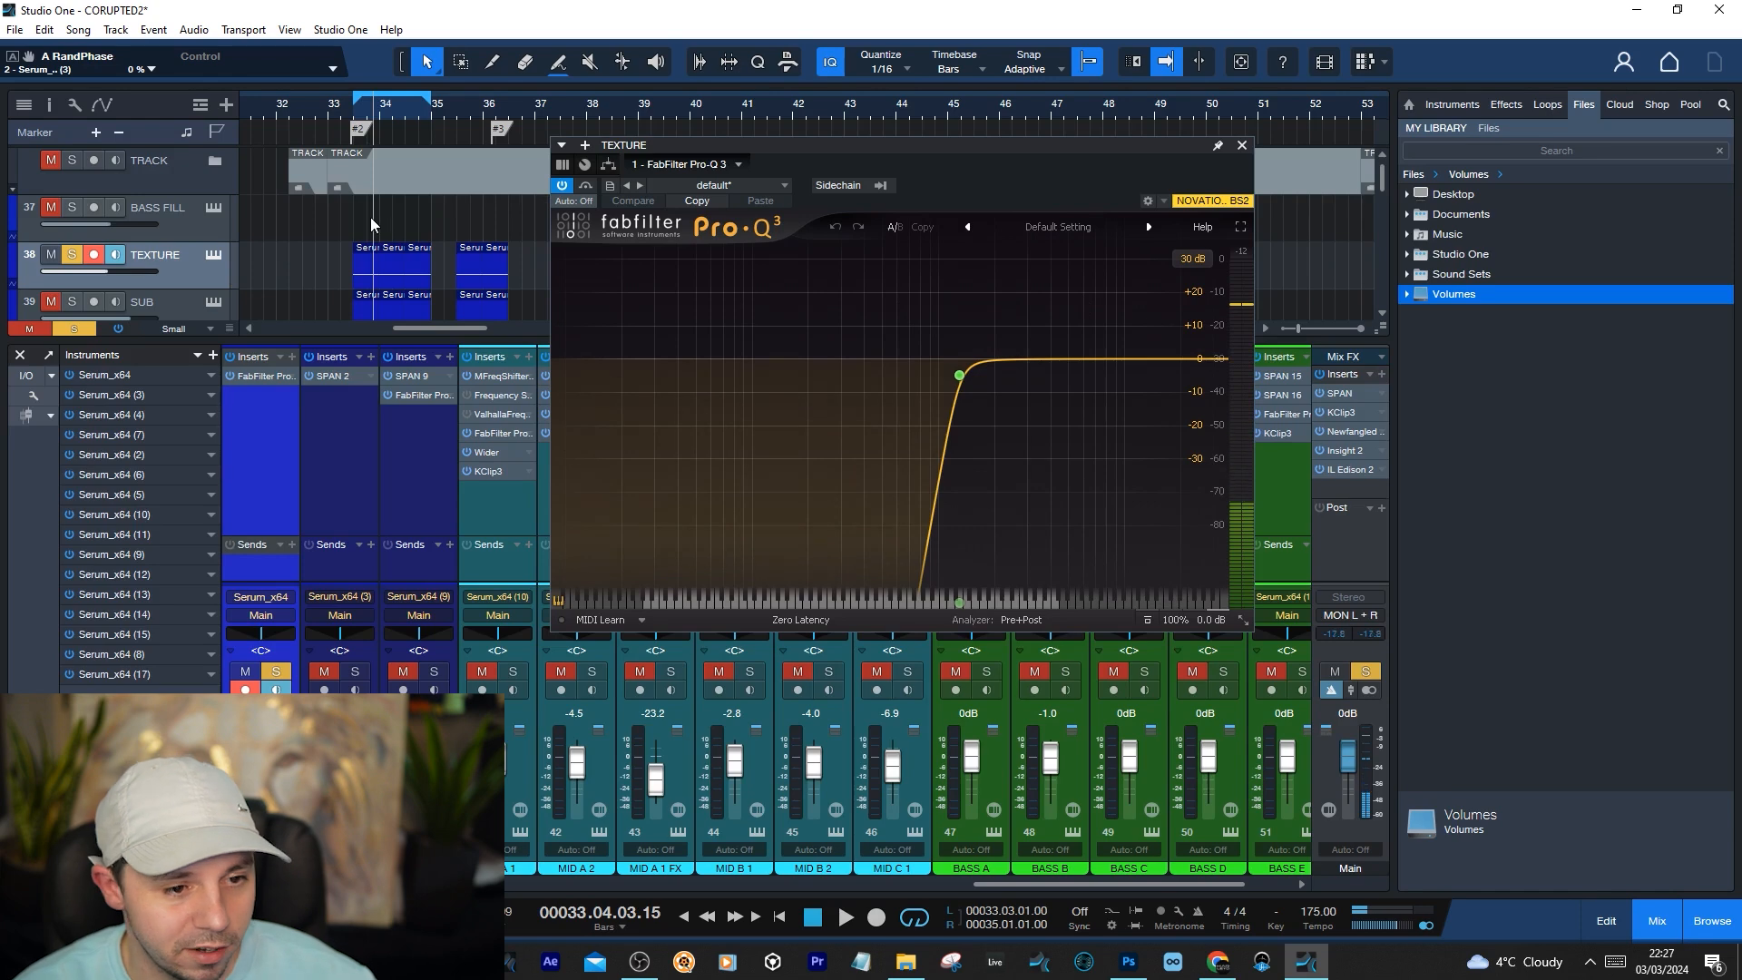
# Solo SUB together with TEXTURE, play both layers against the EQ spectrum, close Pro-Q 3 and hide the mixer
pyautogui.scroll(-1, 373, 224)
pyautogui.click(72, 259)
pyautogui.press('space')
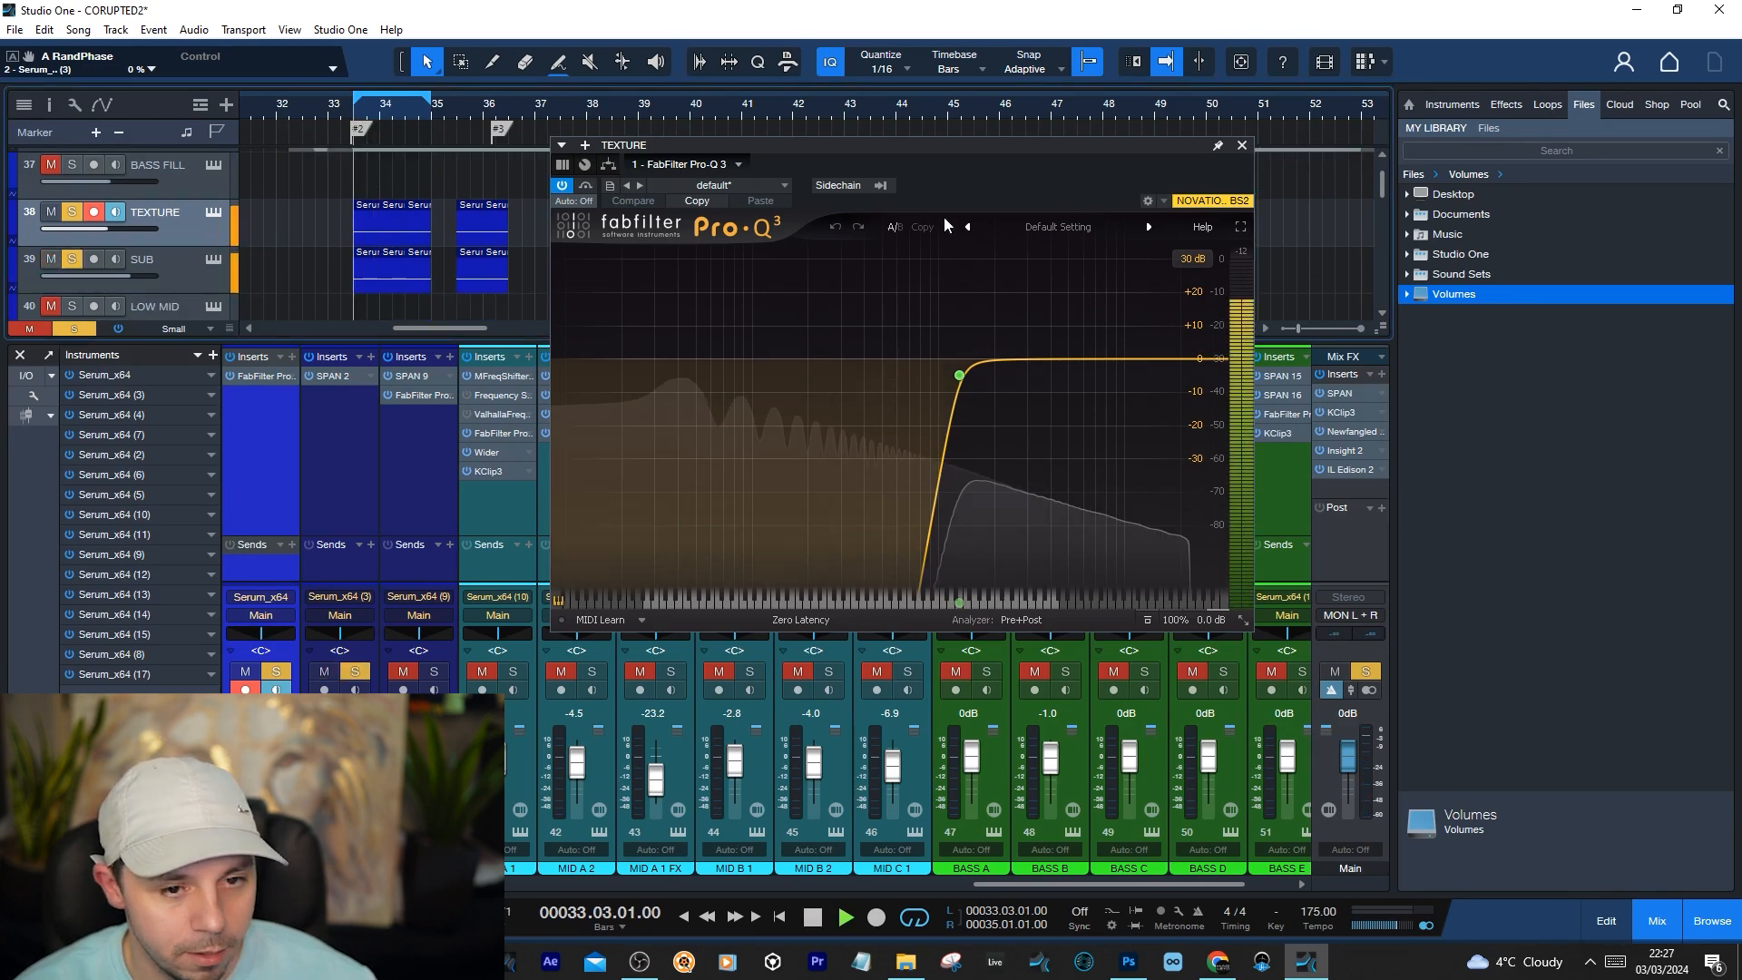
pyautogui.press('space')
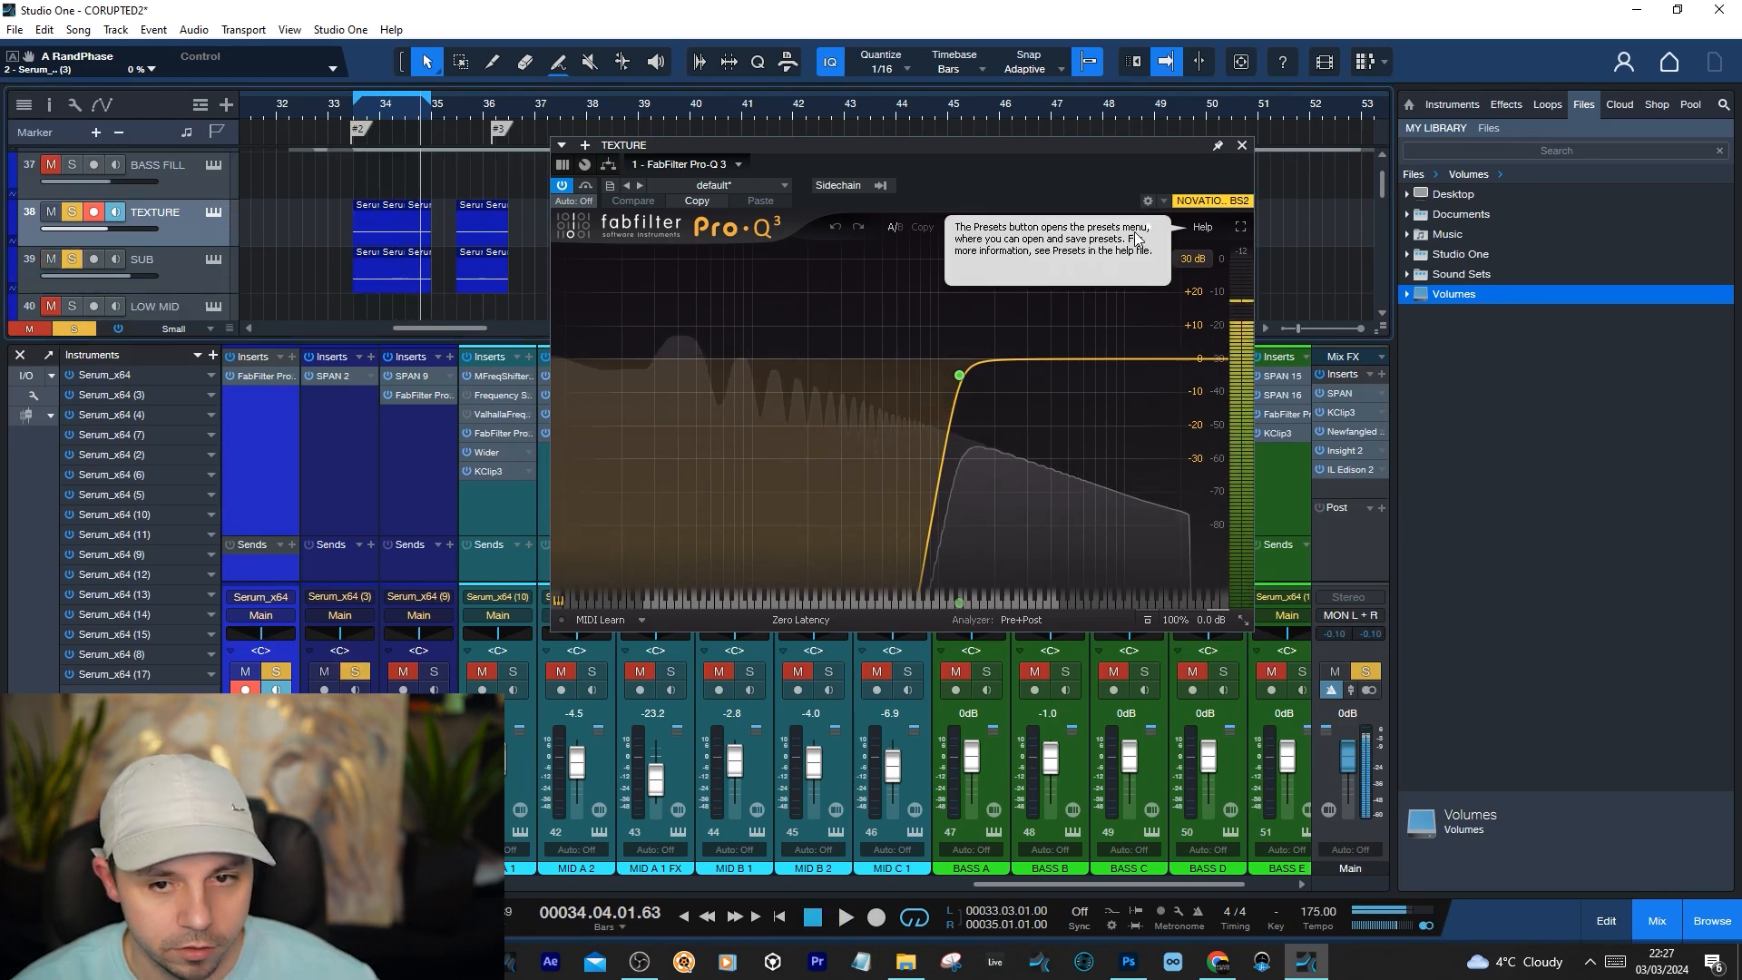
pyautogui.click(1242, 146)
pyautogui.scroll(-2, 114, 272)
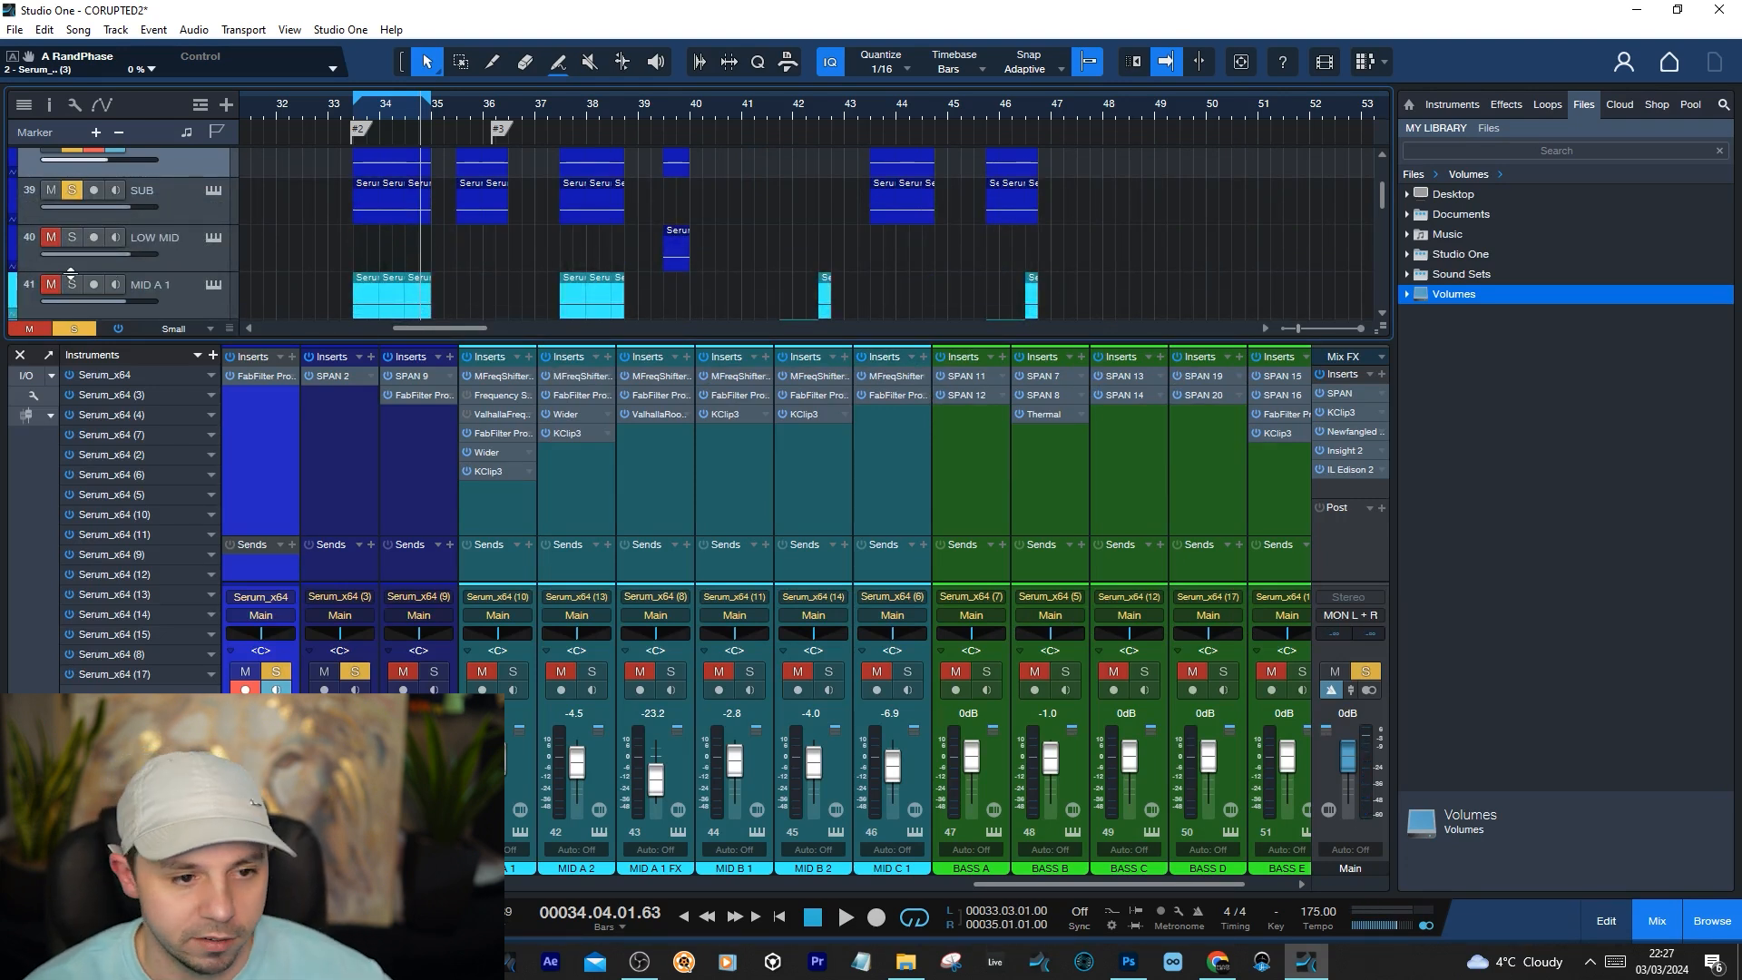
pyautogui.press('F3')
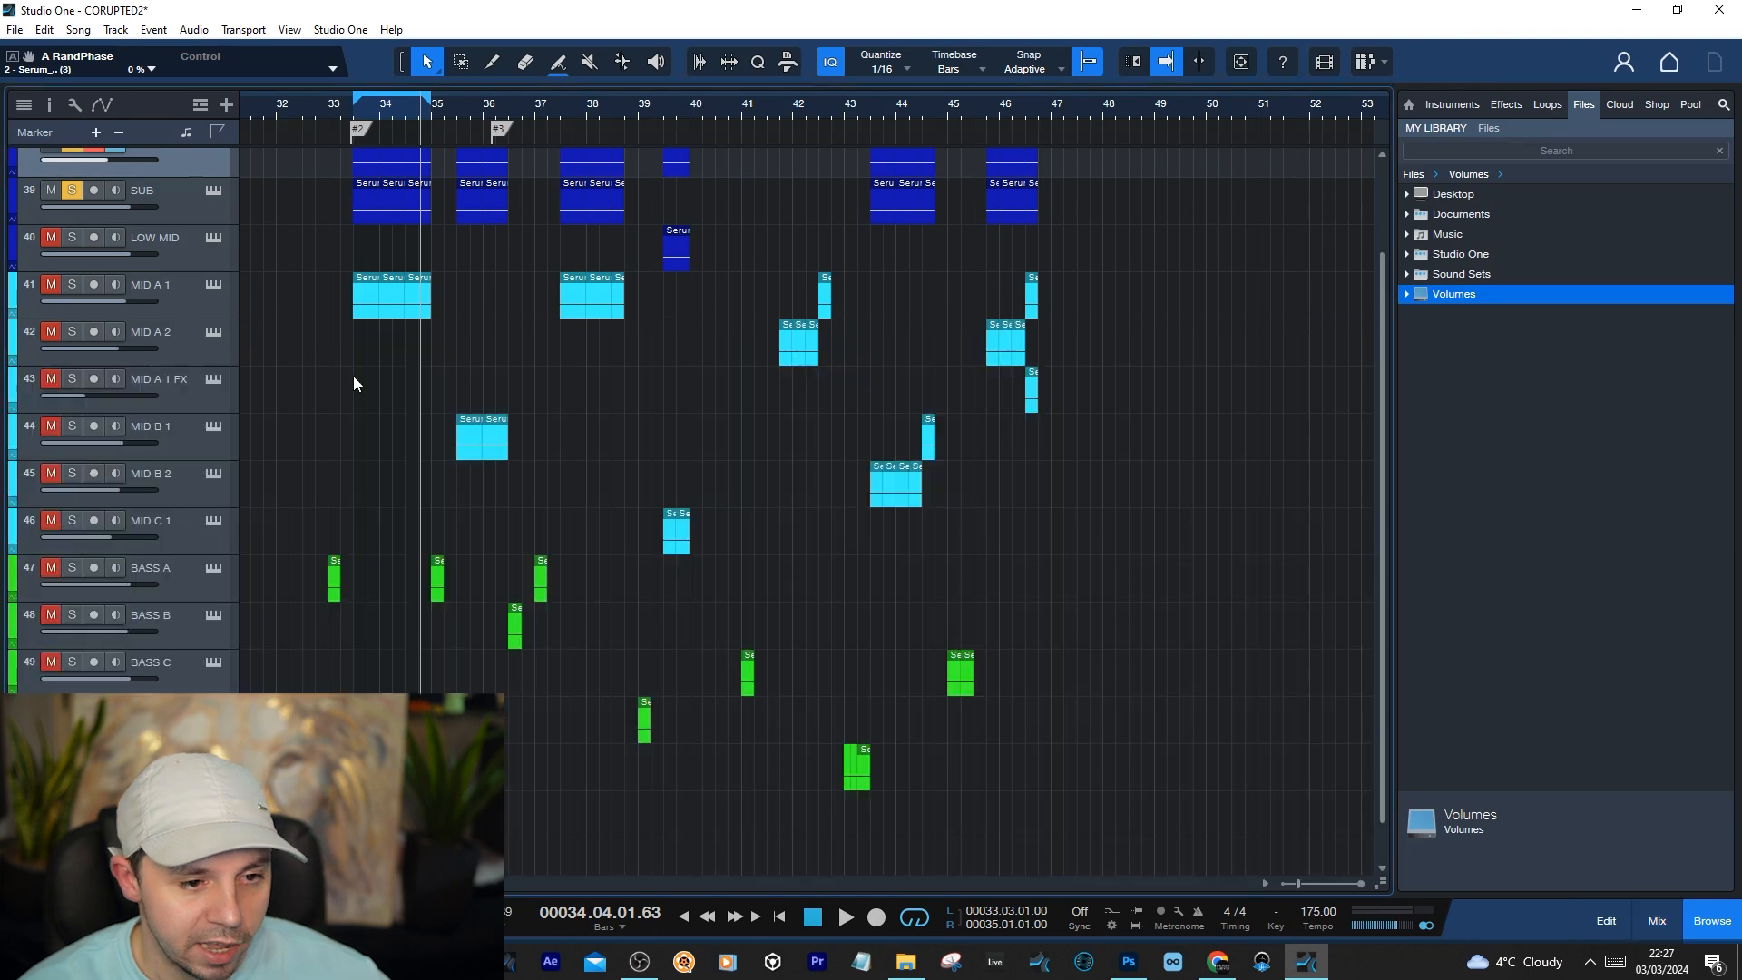
# Show the mixer, play the soloed MID A 1 track through its inserts, bypass those inserts and return the playhead to 33.03.01.00
pyautogui.scroll(-1, 354, 383)
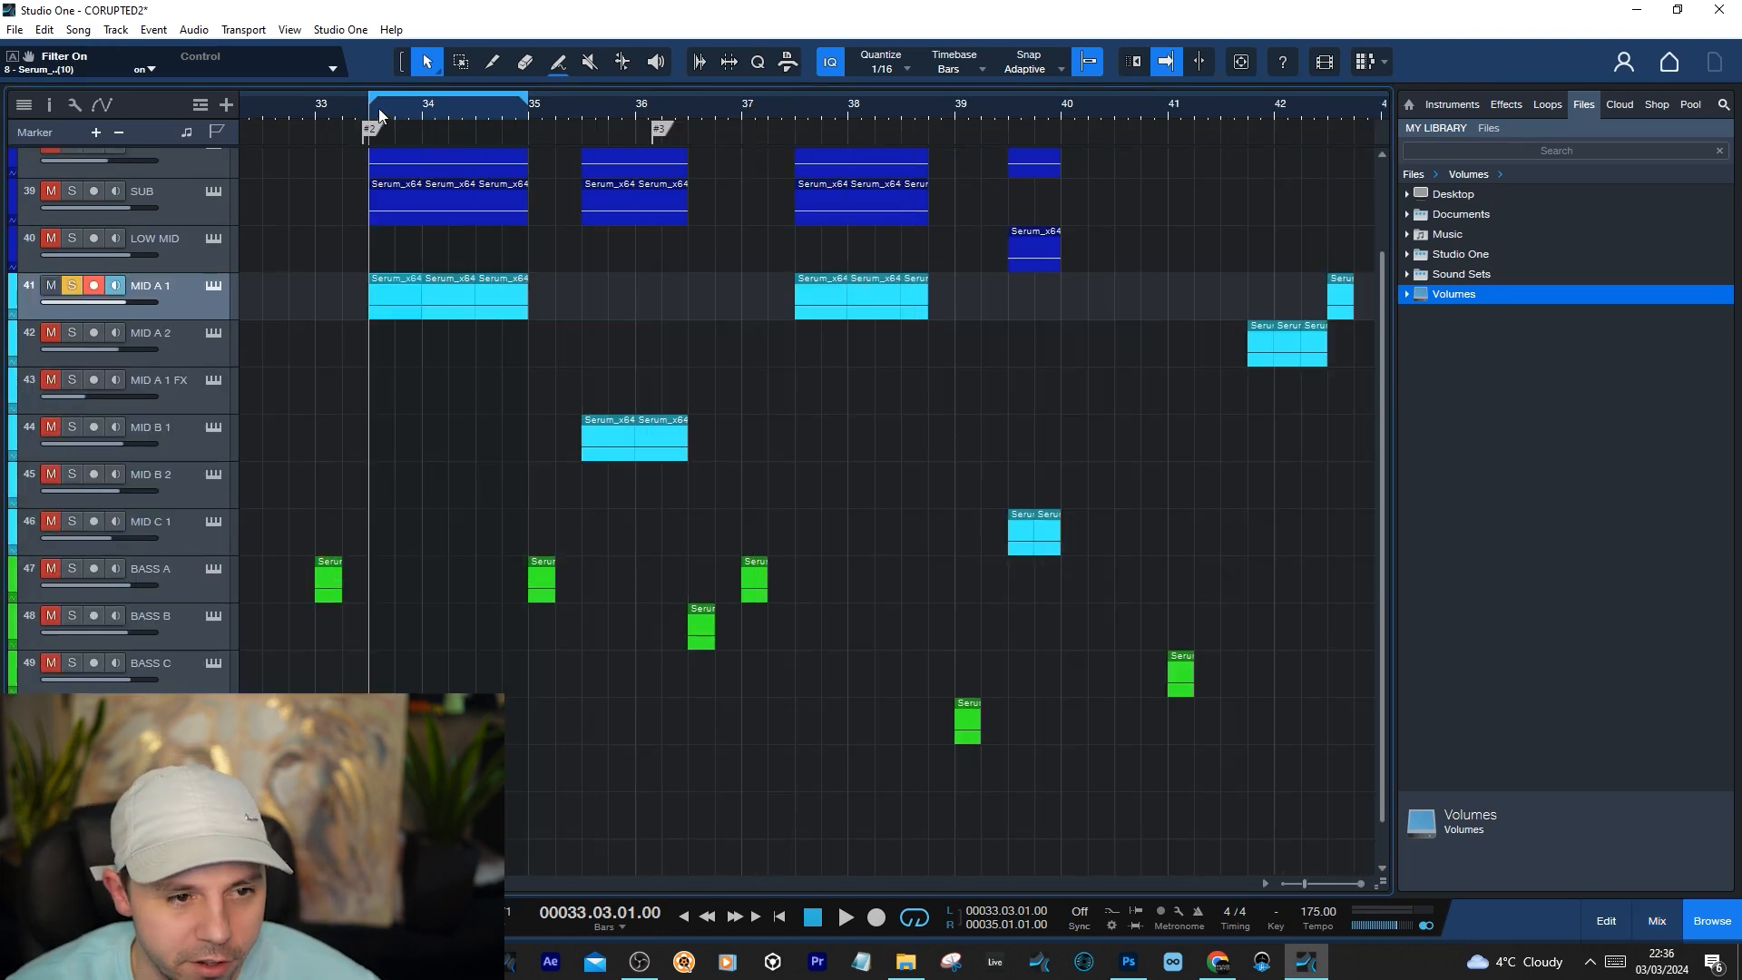
pyautogui.press('F3')
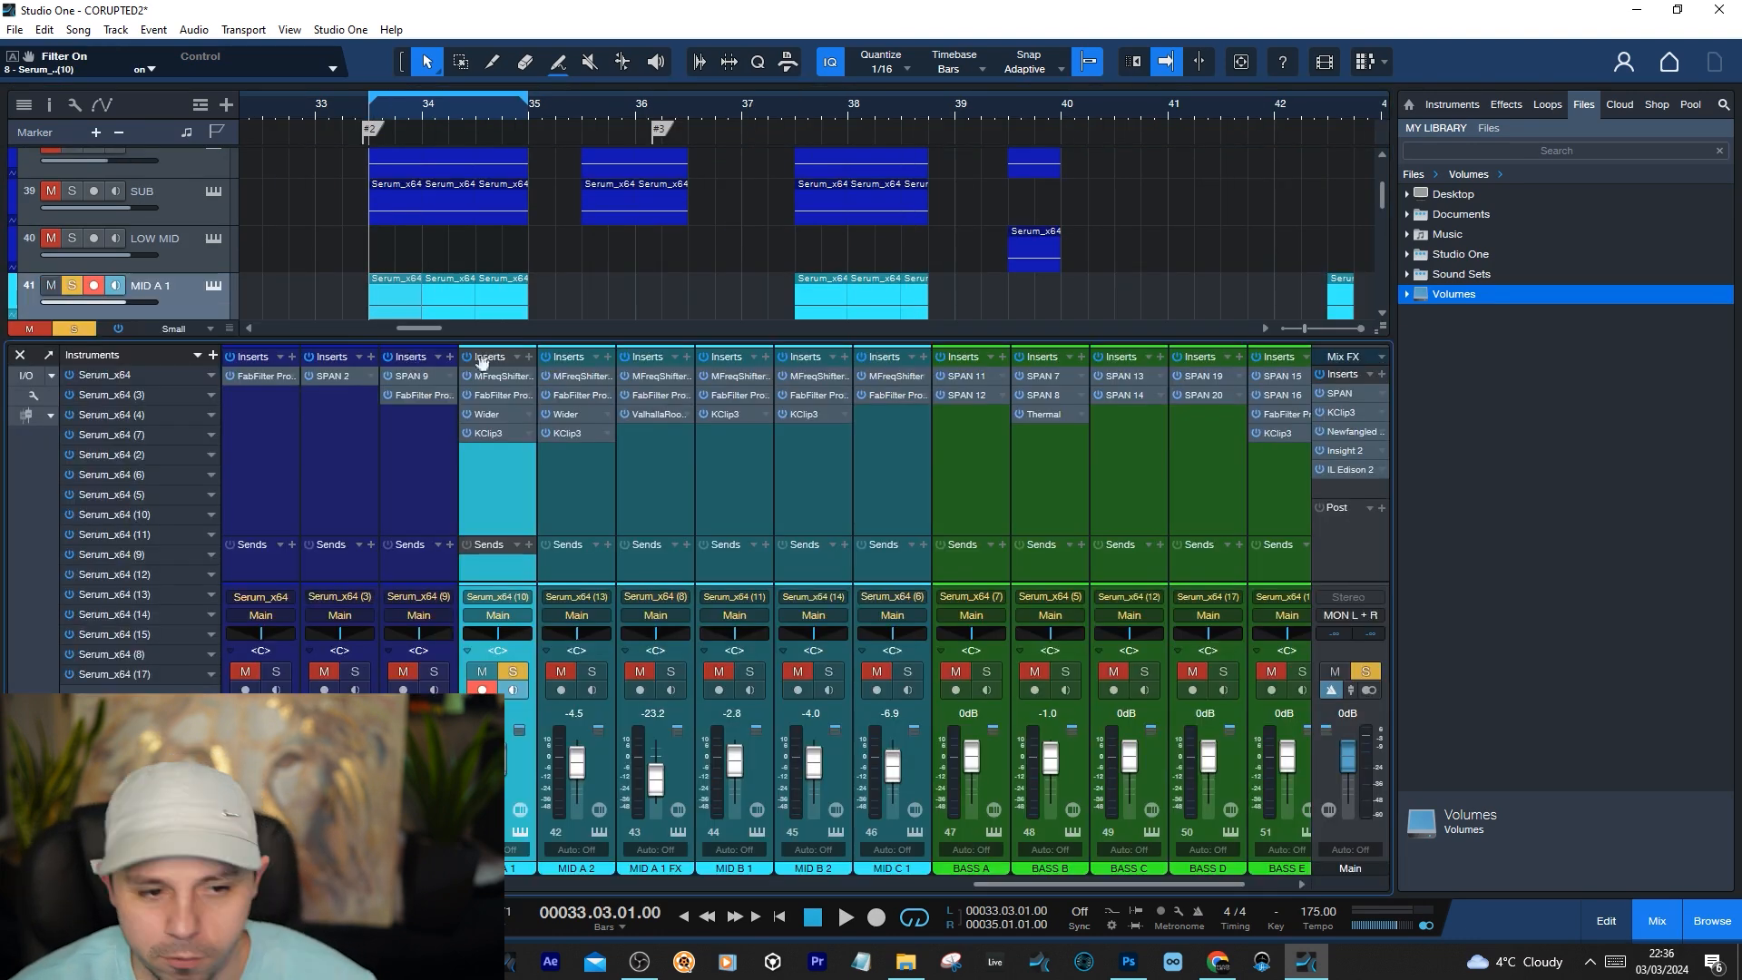
pyautogui.press('space')
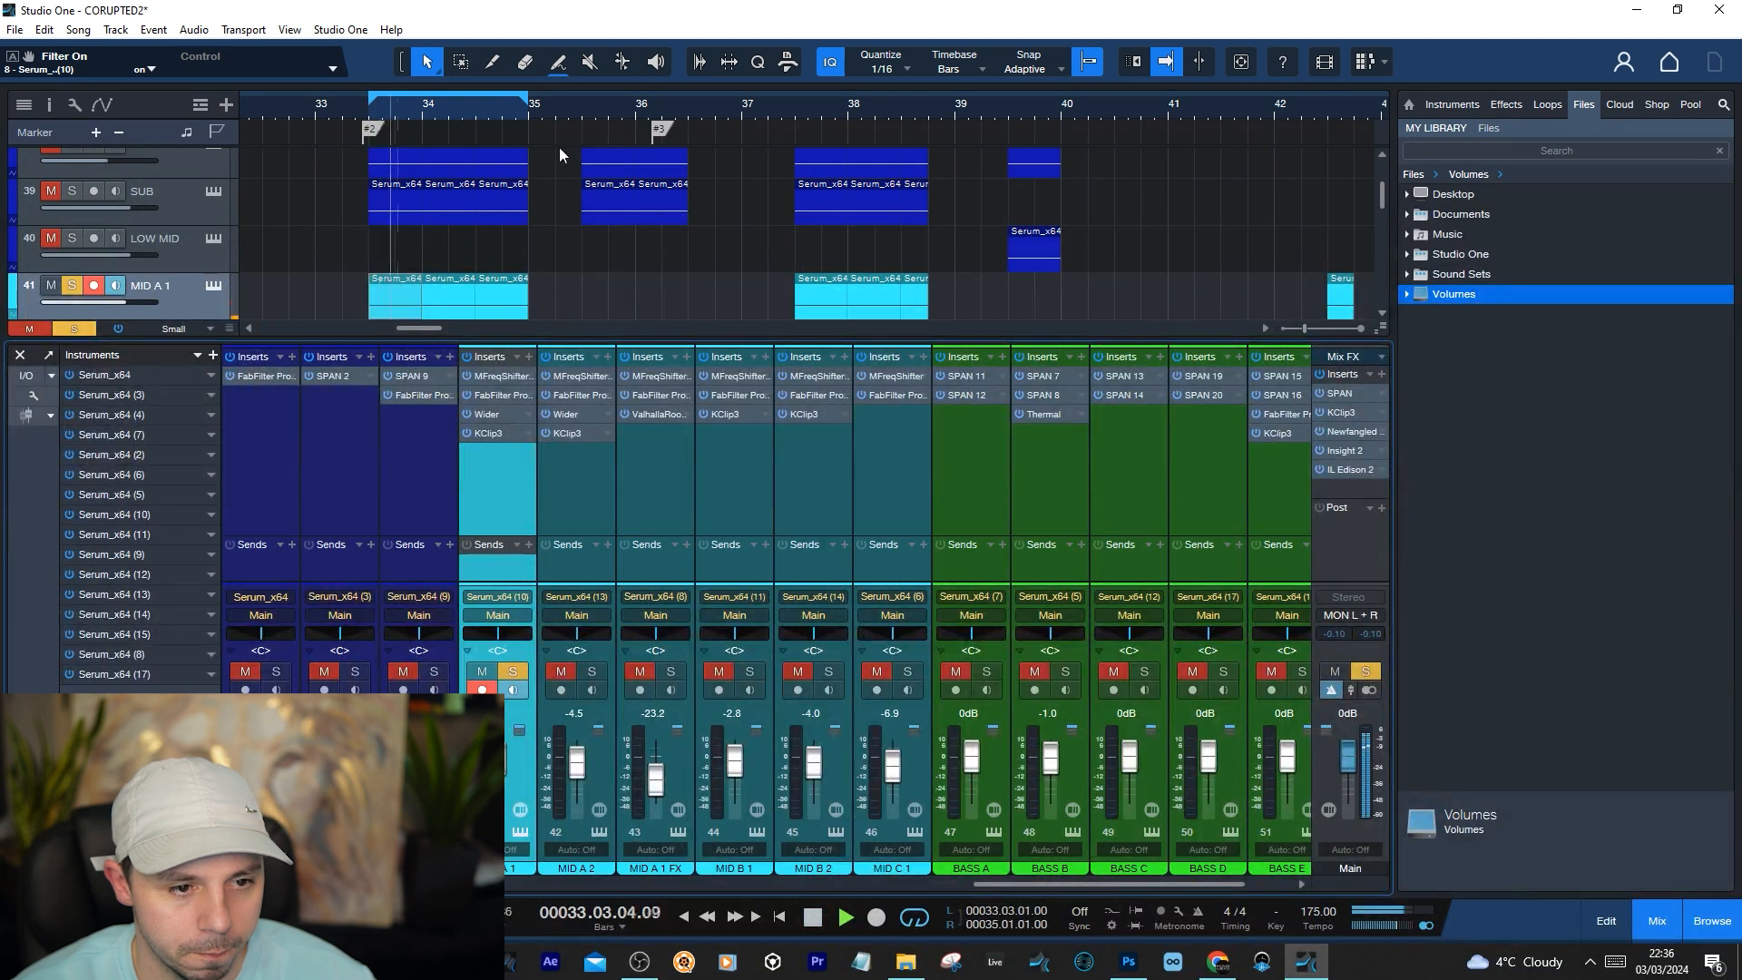
pyautogui.press('space')
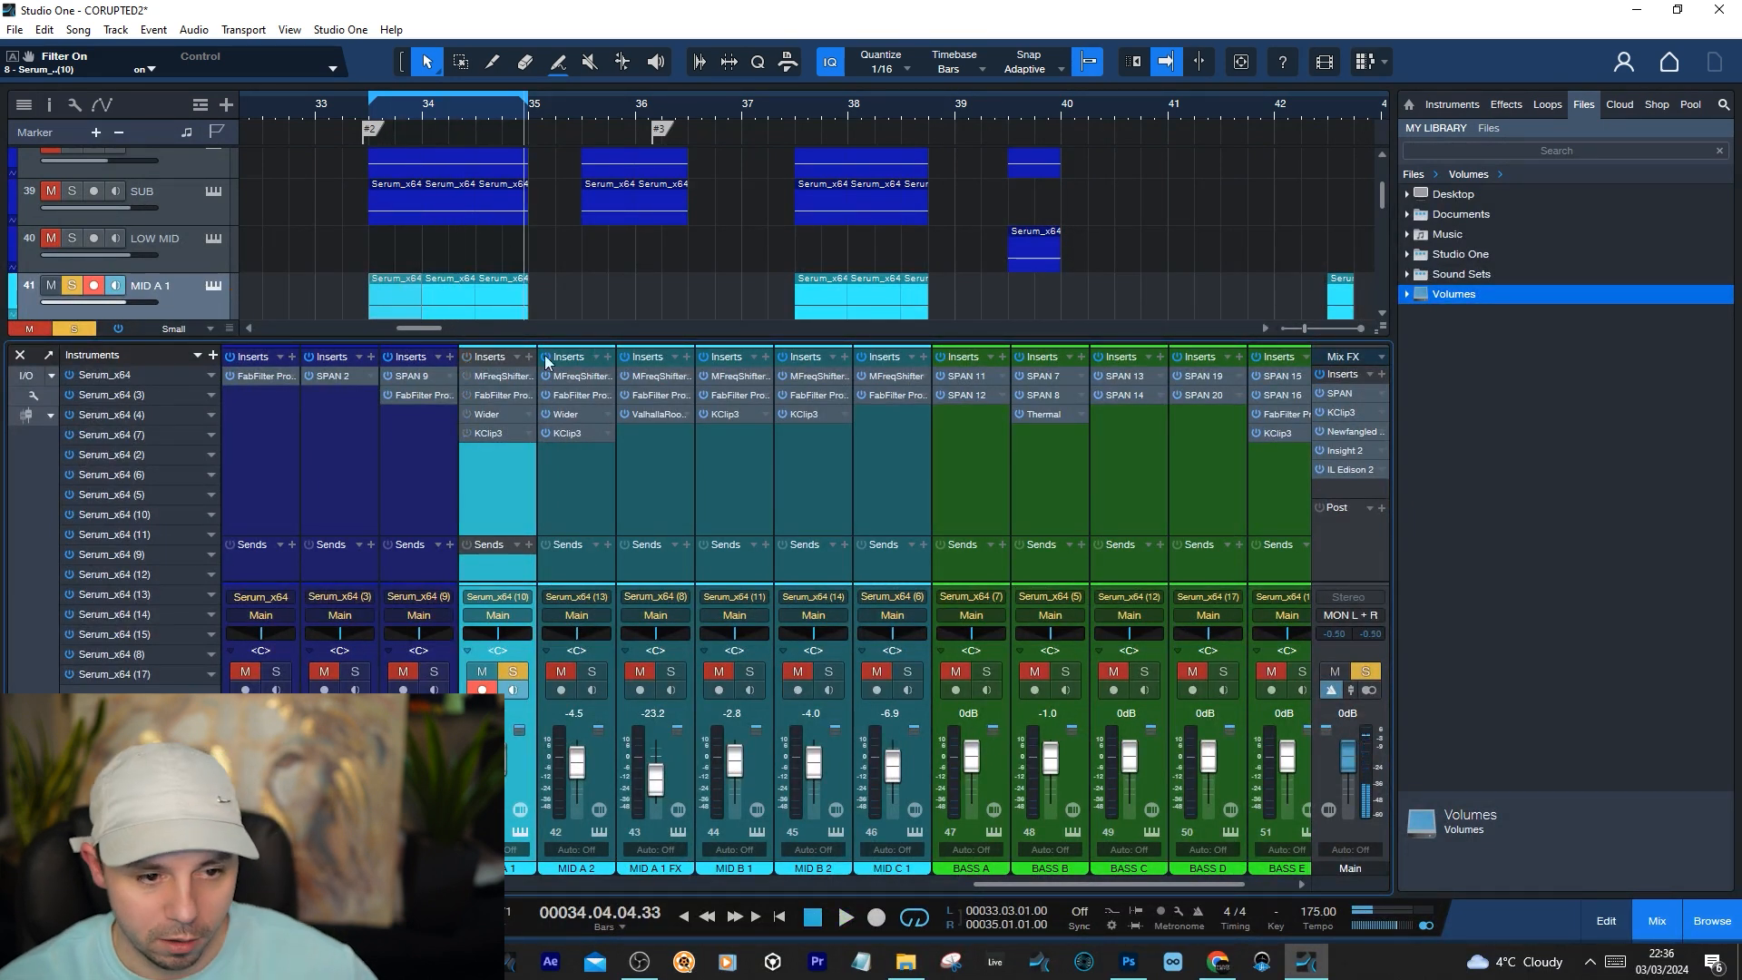
pyautogui.press('KP_0')
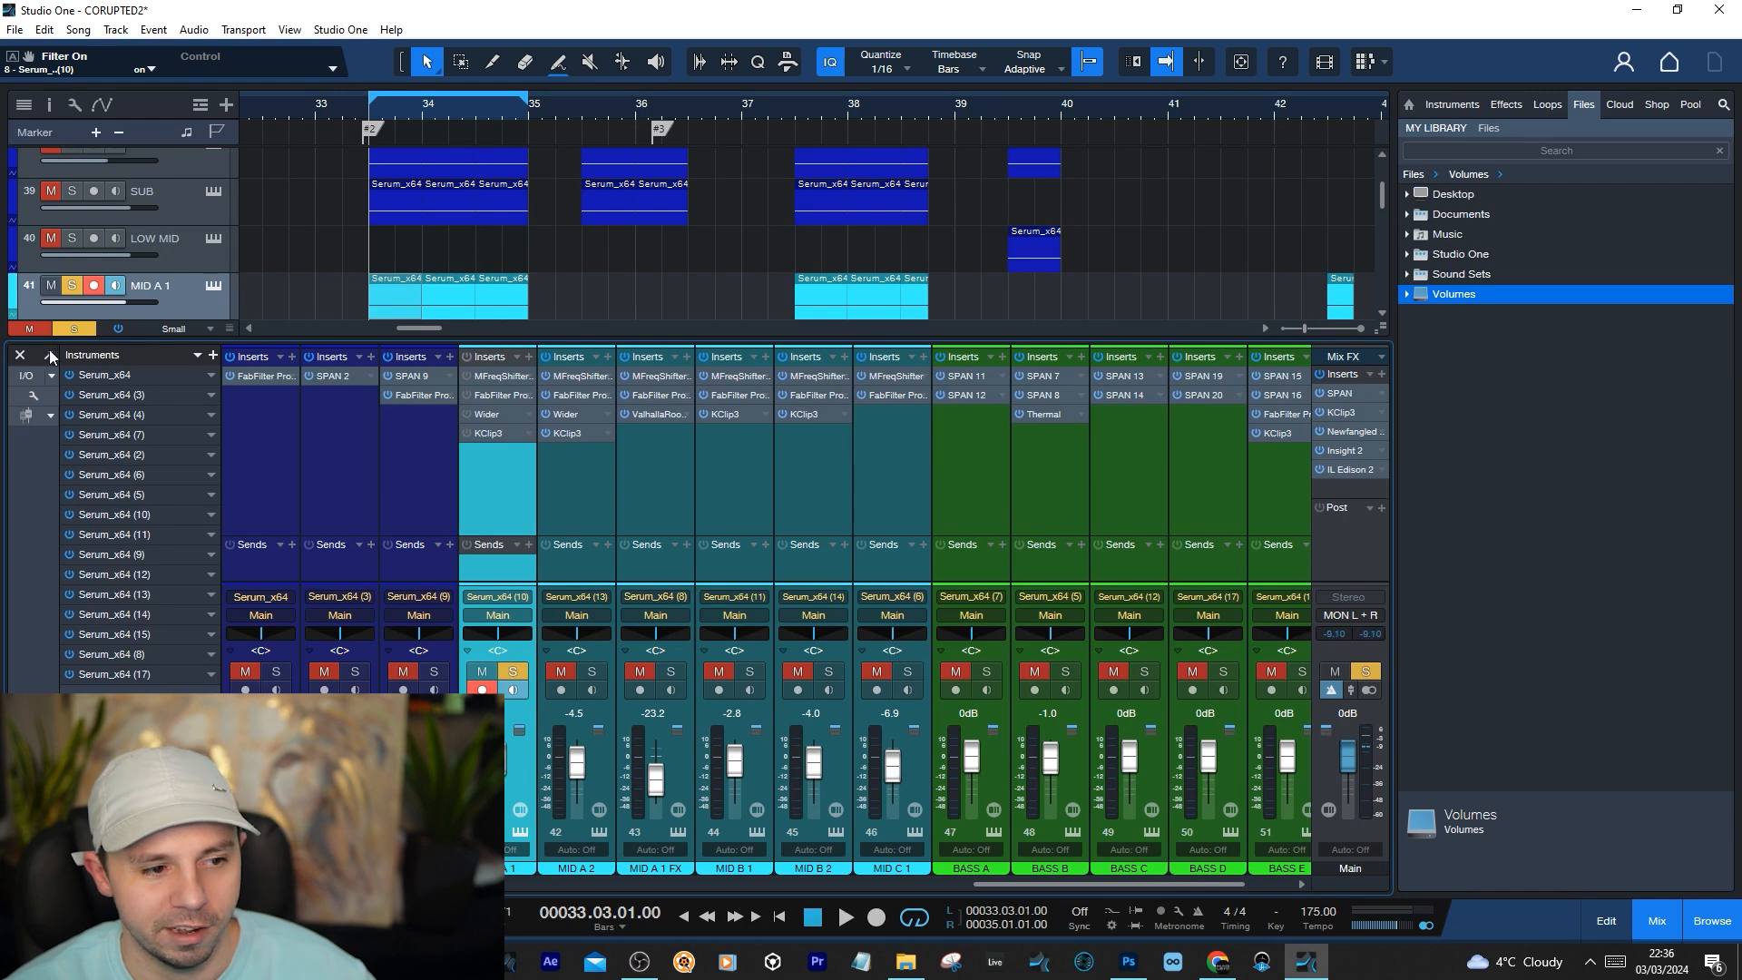
# Hide the mixer, play MID A 1 without its inserts, and briefly open and close its Serum instrument
pyautogui.click(20, 354)
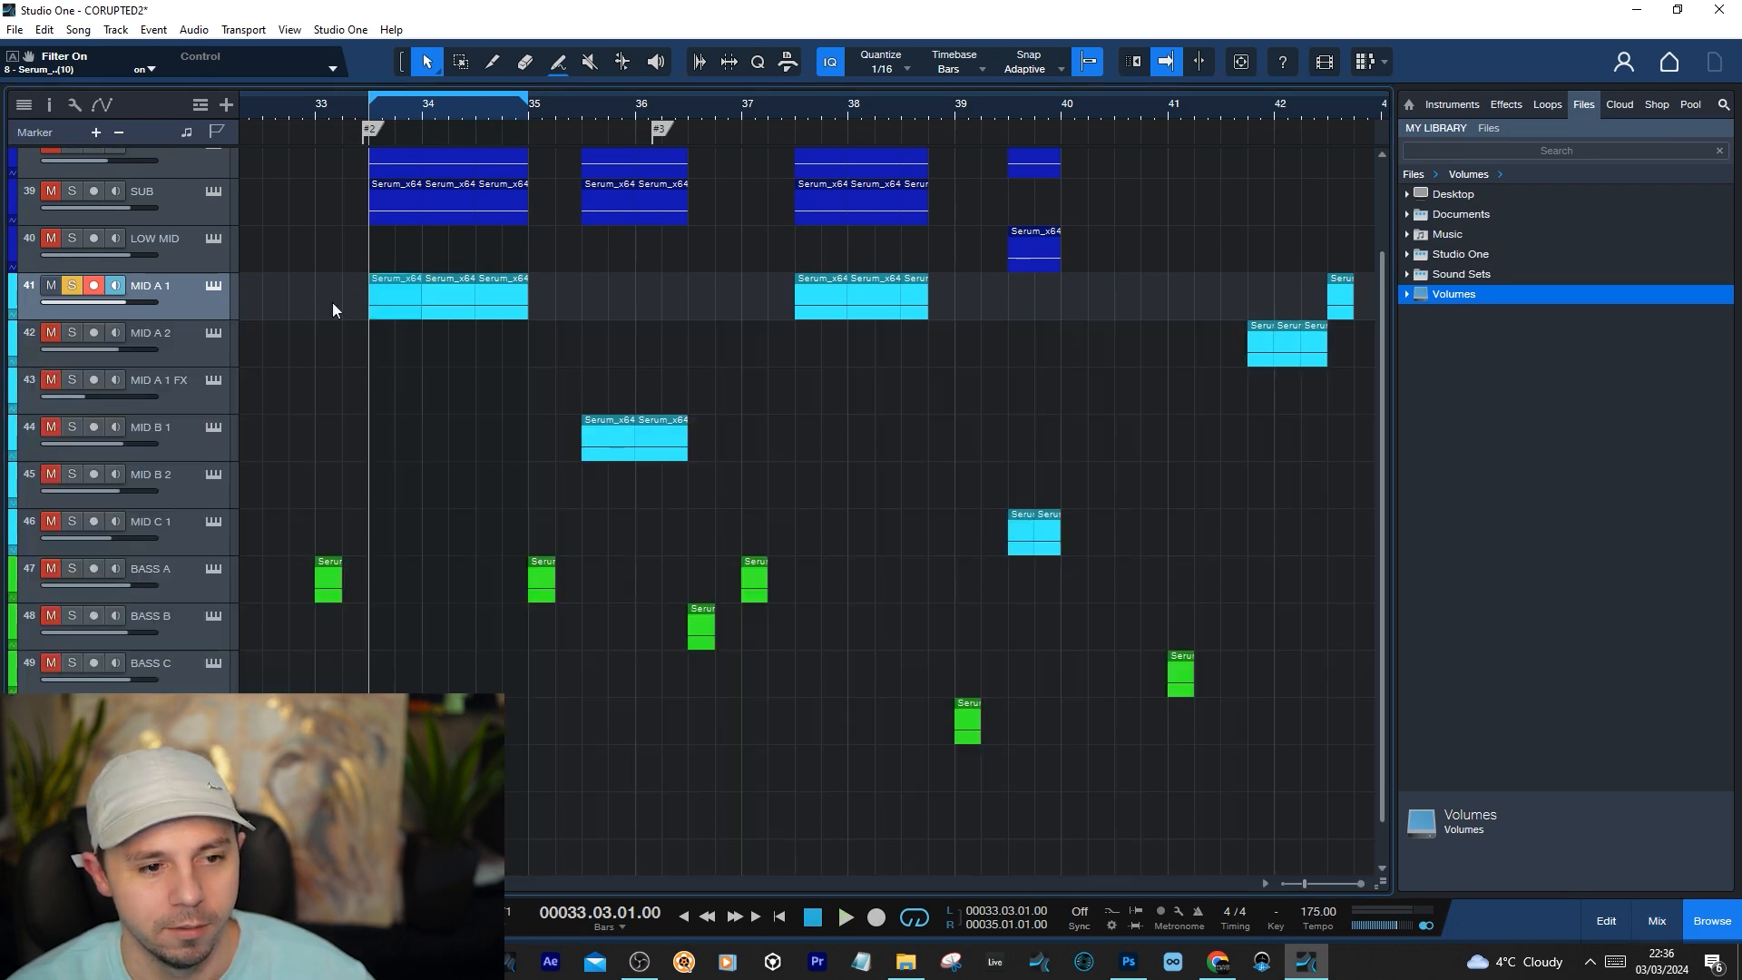
pyautogui.press('space')
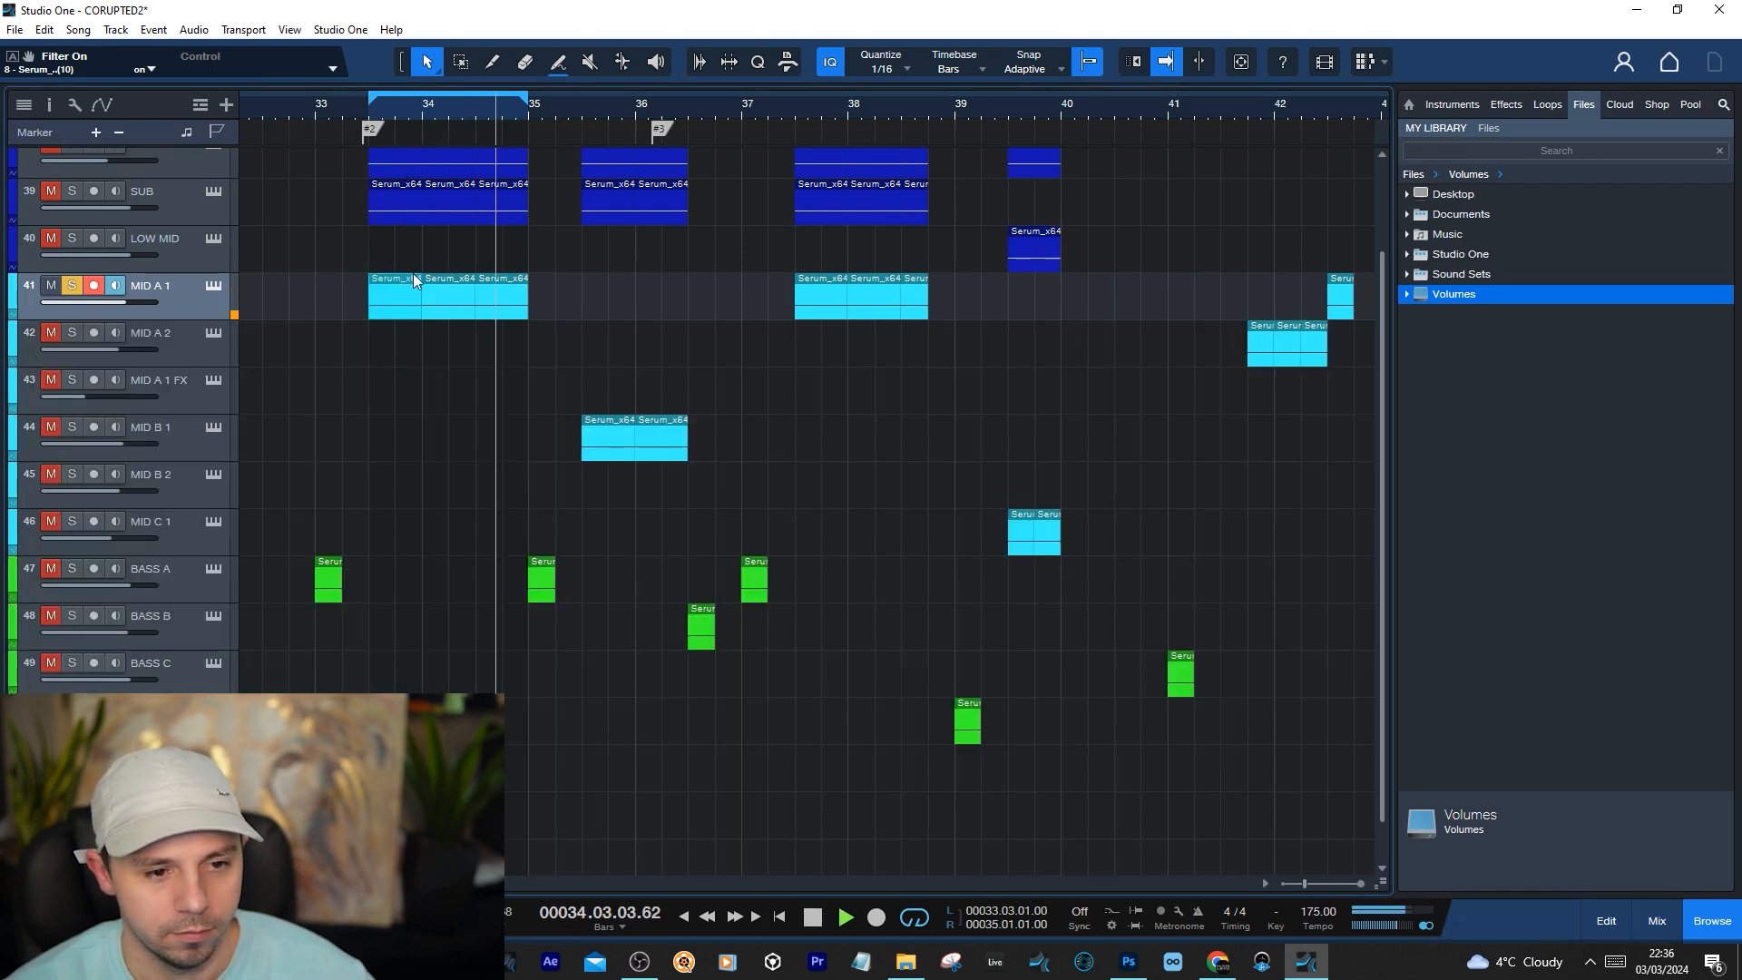
pyautogui.press('space')
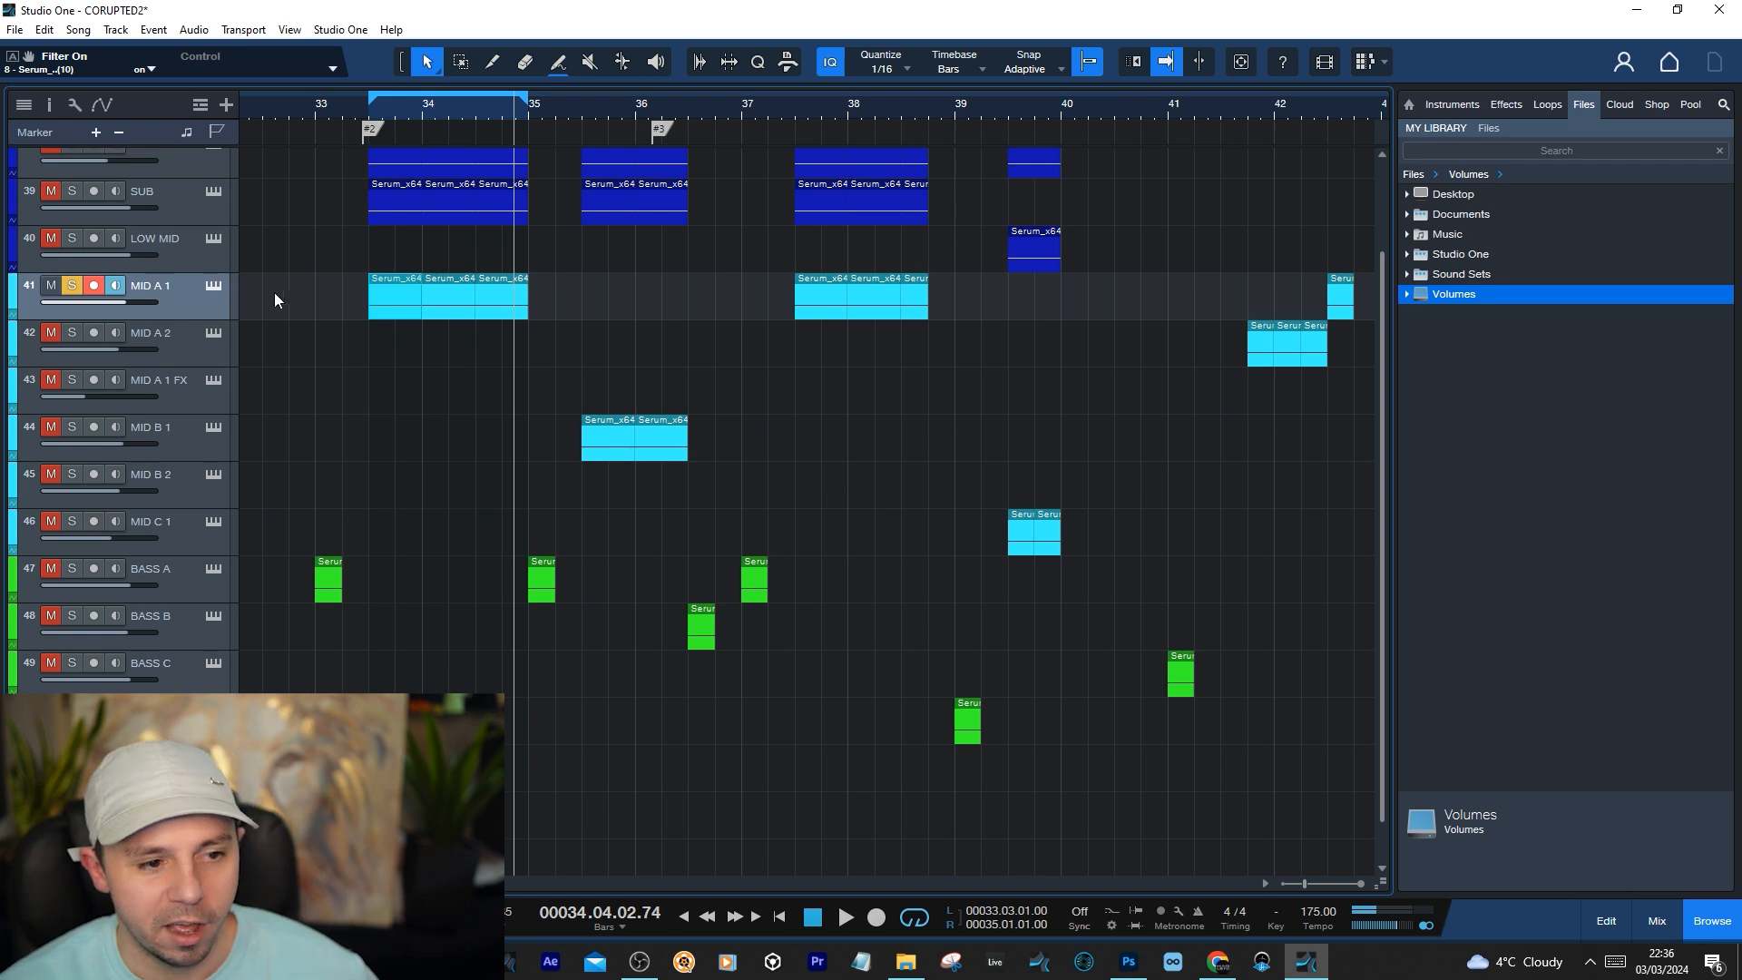
pyautogui.click(218, 284)
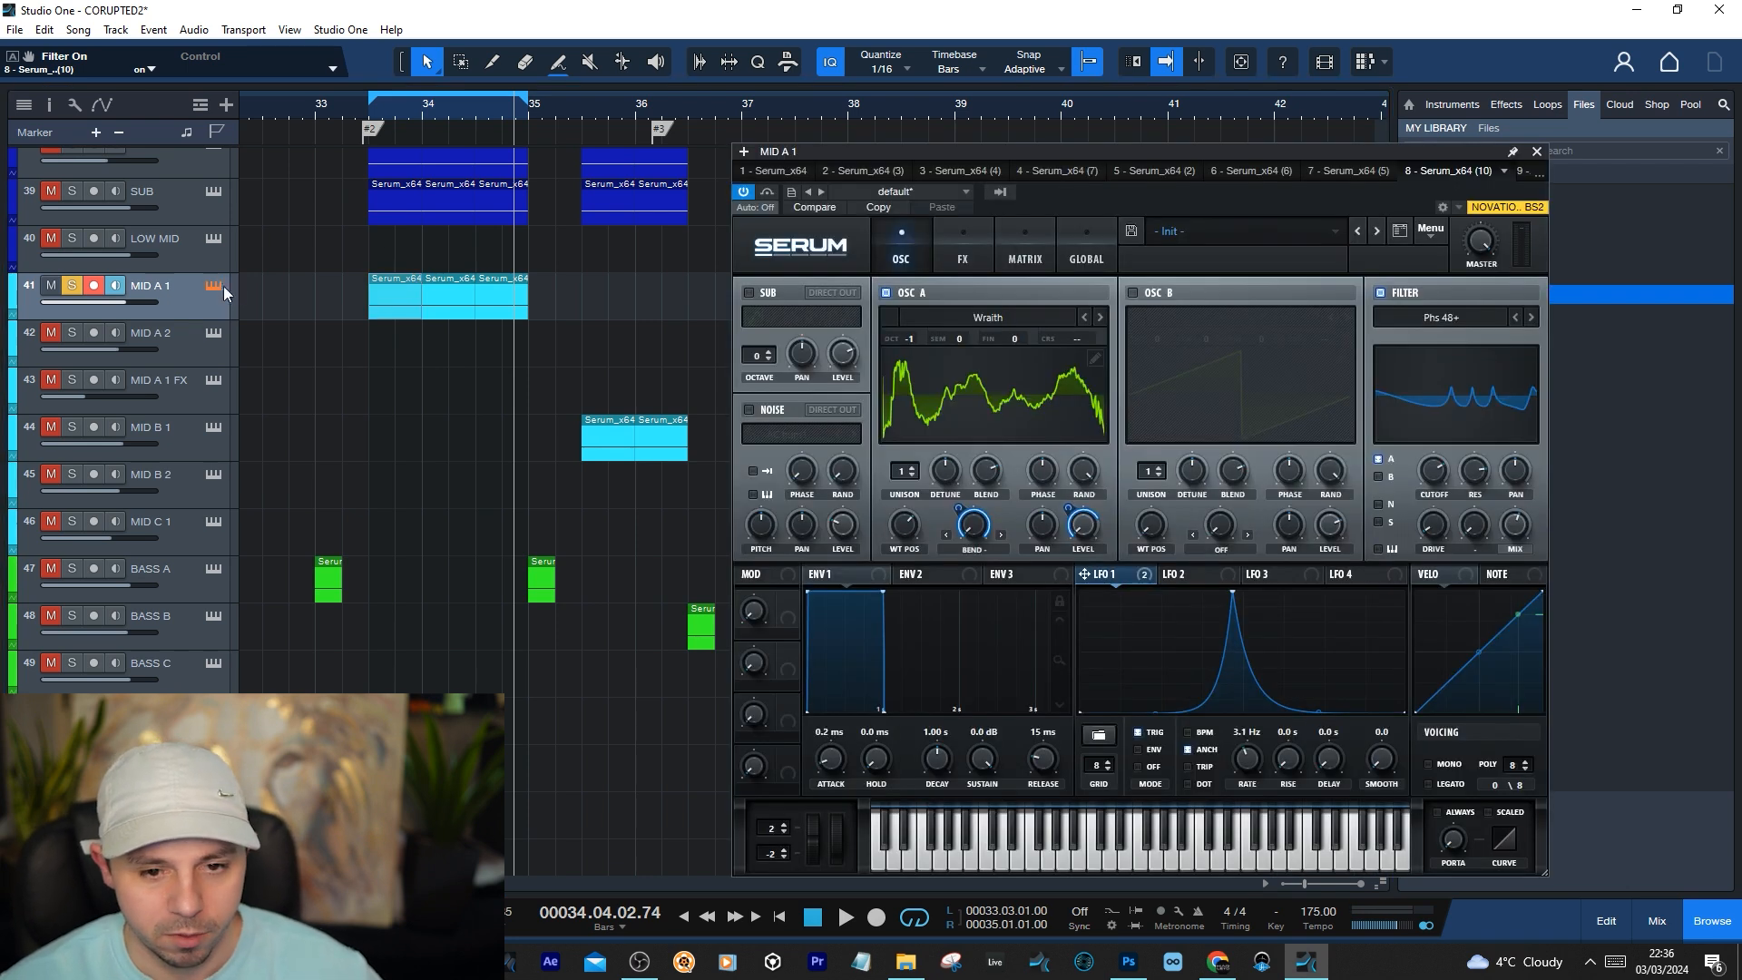
pyautogui.click(1536, 151)
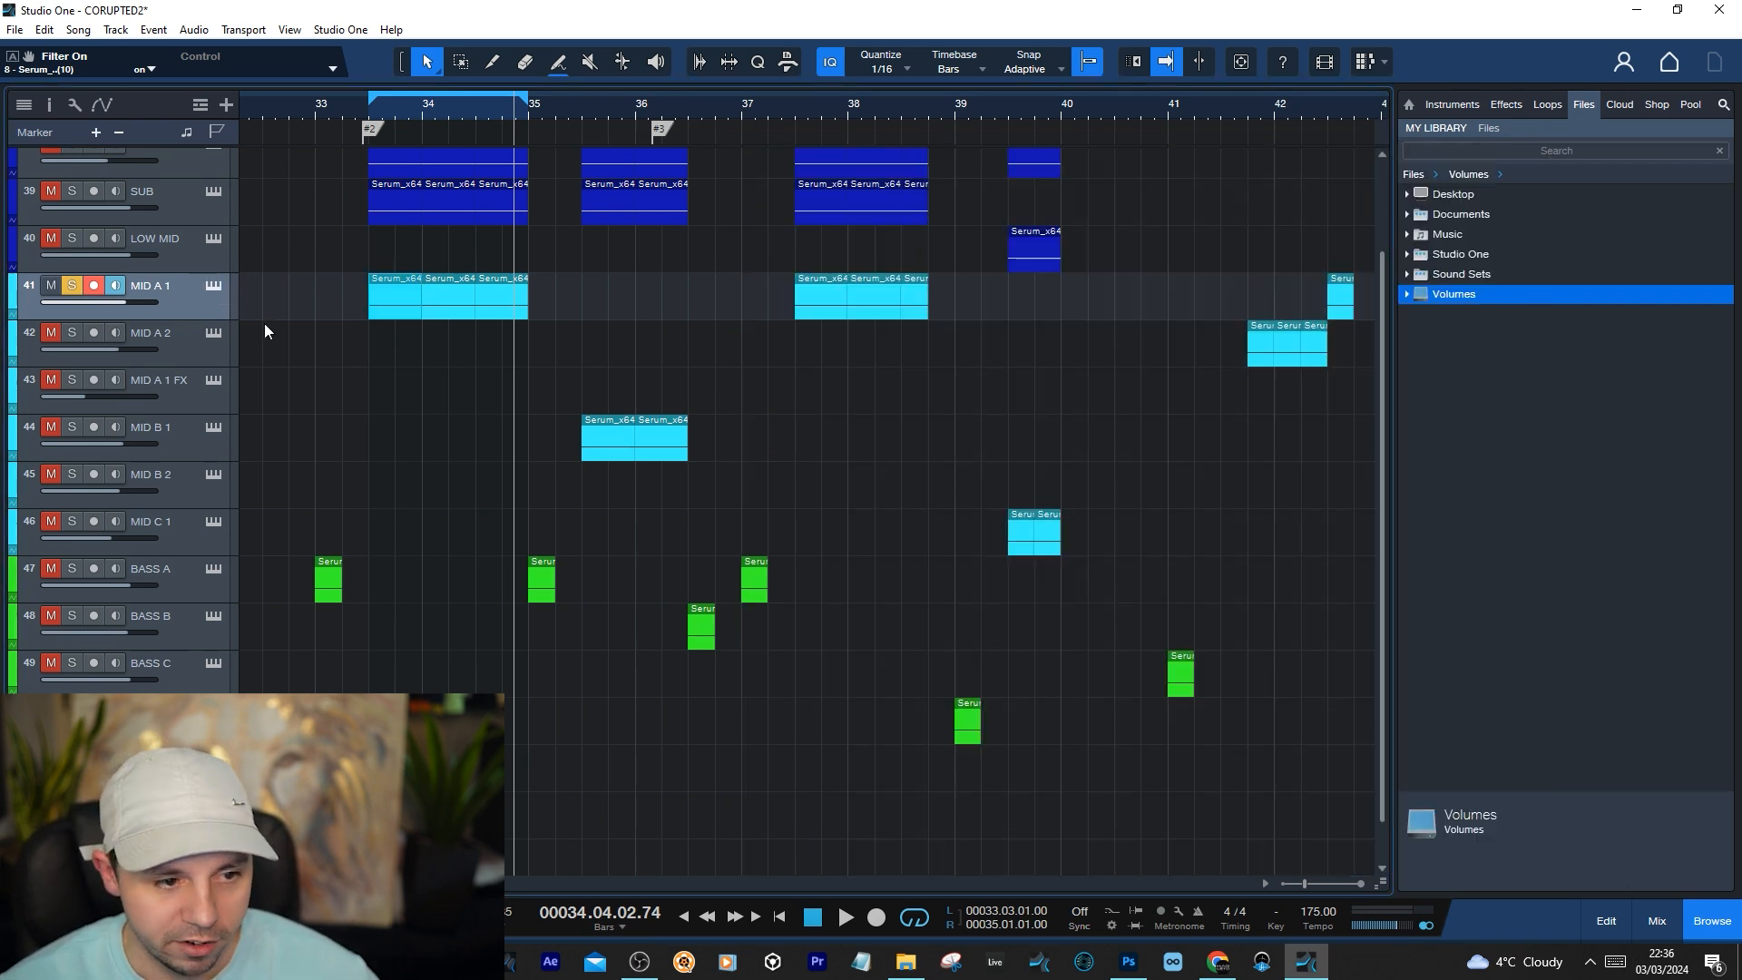
# Show the mixer, reopen MID A 1's Serum and play the loop from 33.03.01.00 to hear the patch without inserts
pyautogui.press('F3')
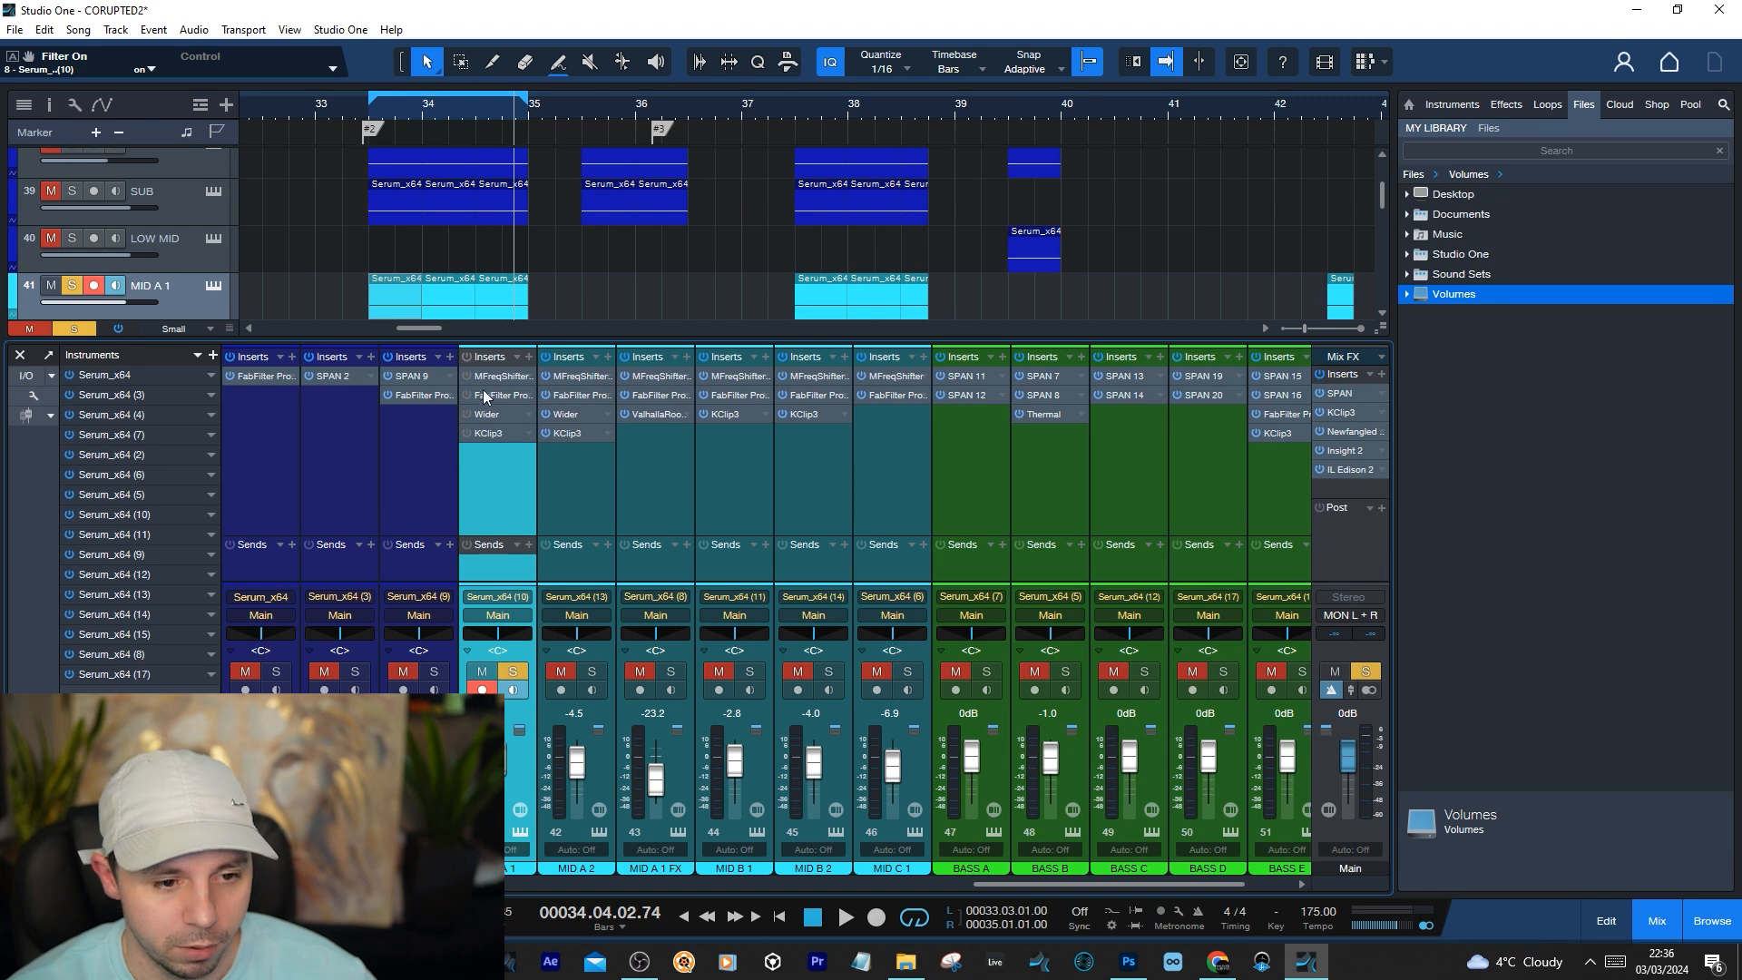
pyautogui.click(214, 287)
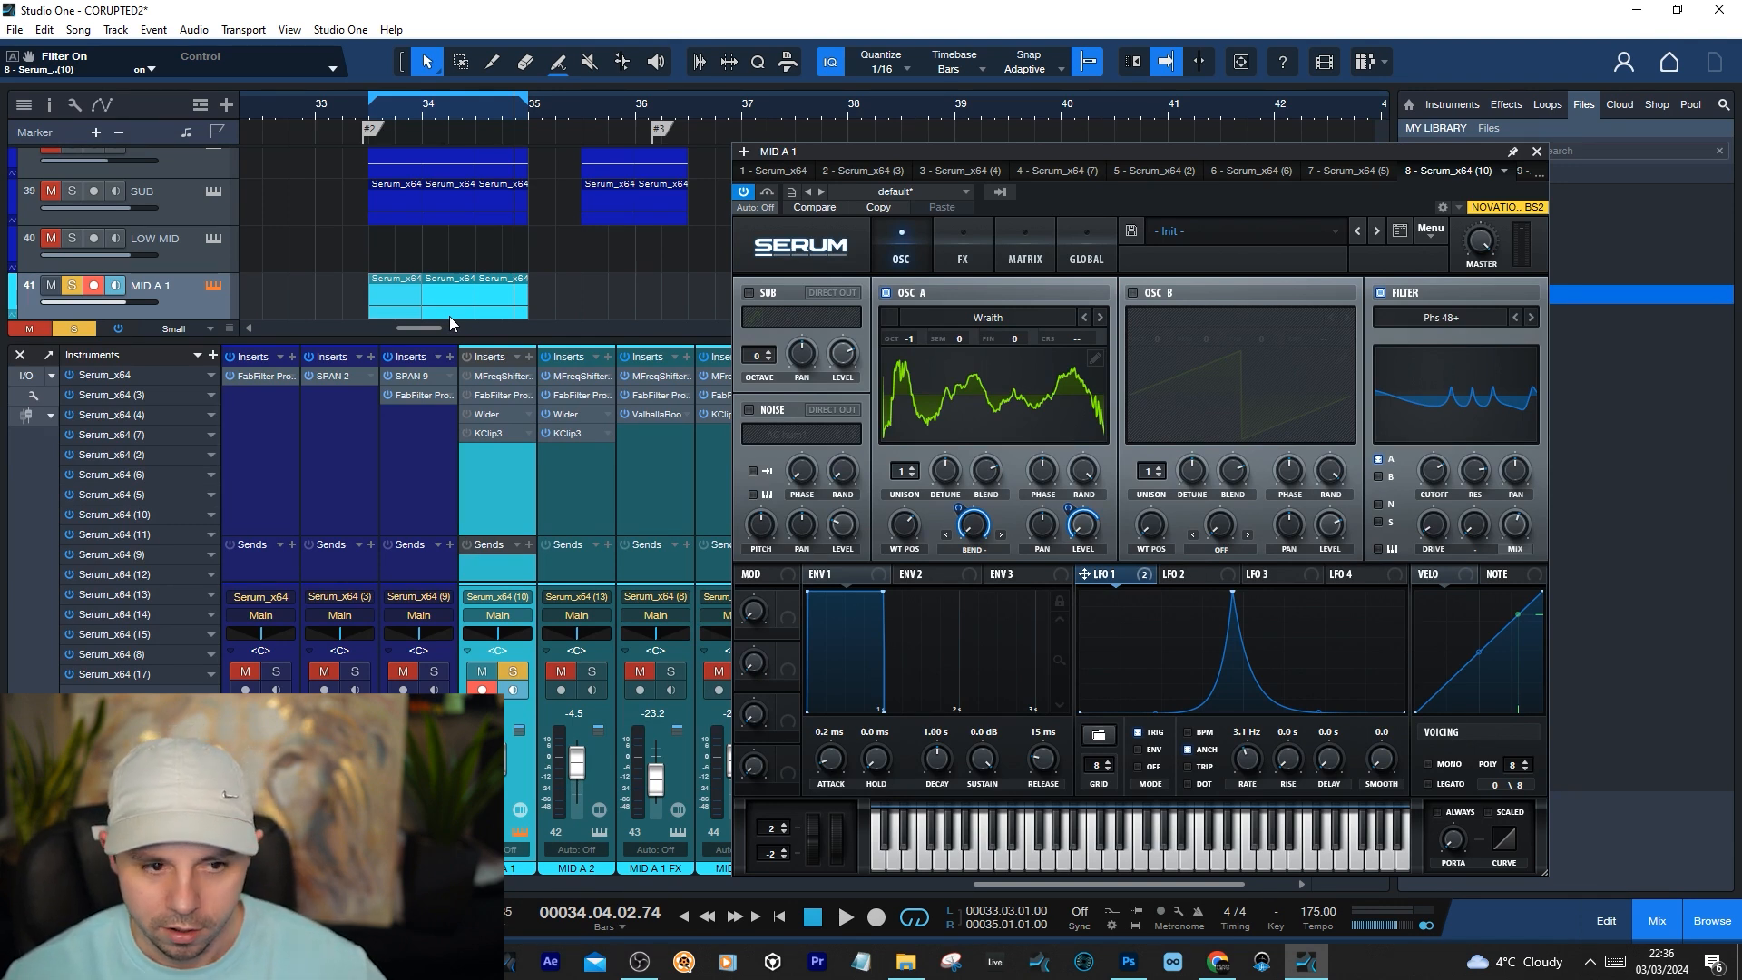
pyautogui.press('KP_1')
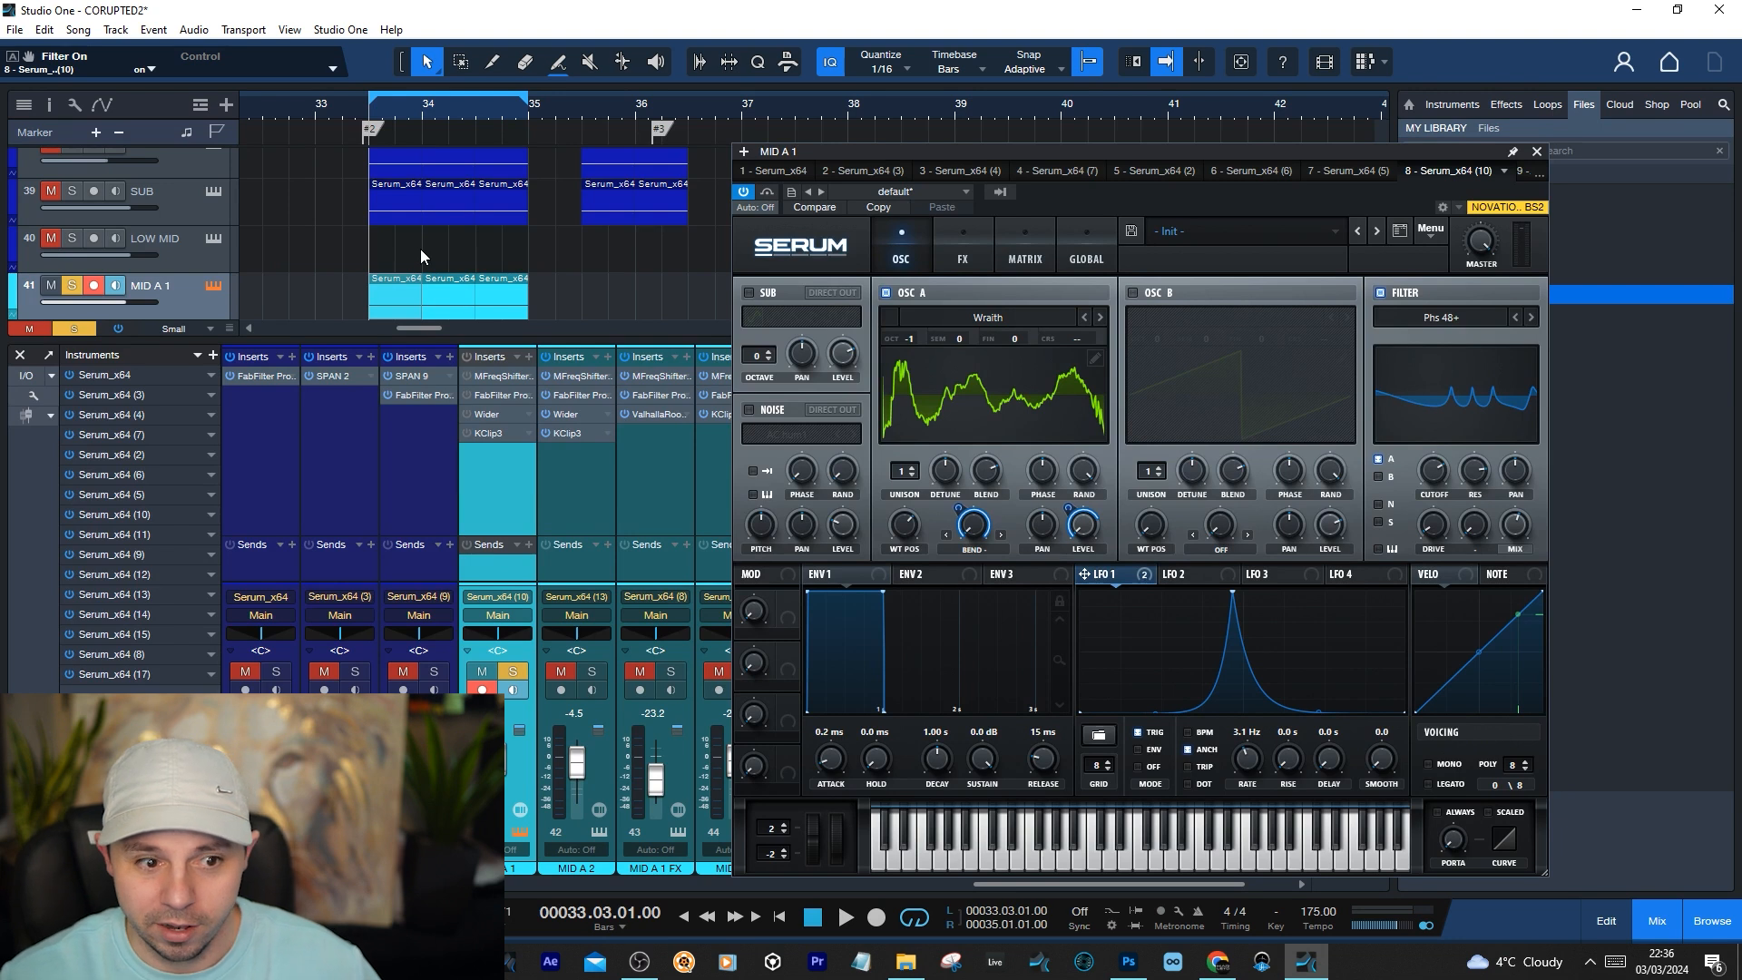
pyautogui.press('space')
pyautogui.press('space')
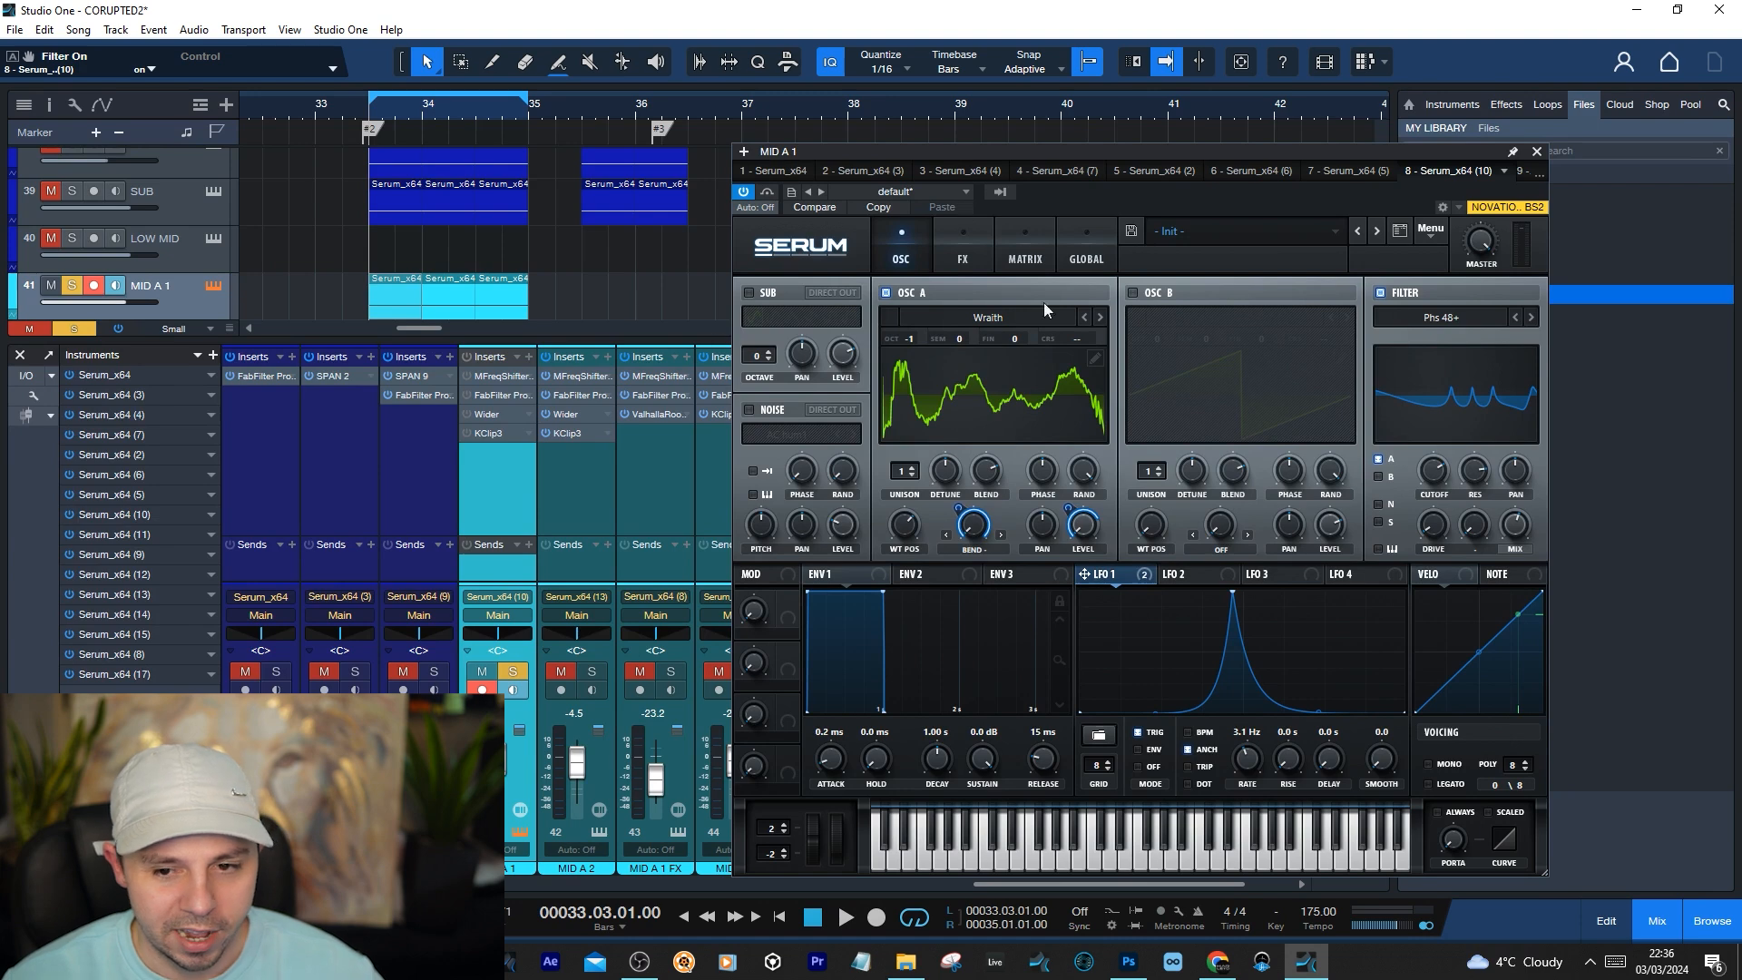
# Turn off the Phs 48+ filter and the distortion, filter and compressor effects in MID A 1's Serum, returning to the oscillator page
pyautogui.click(1380, 292)
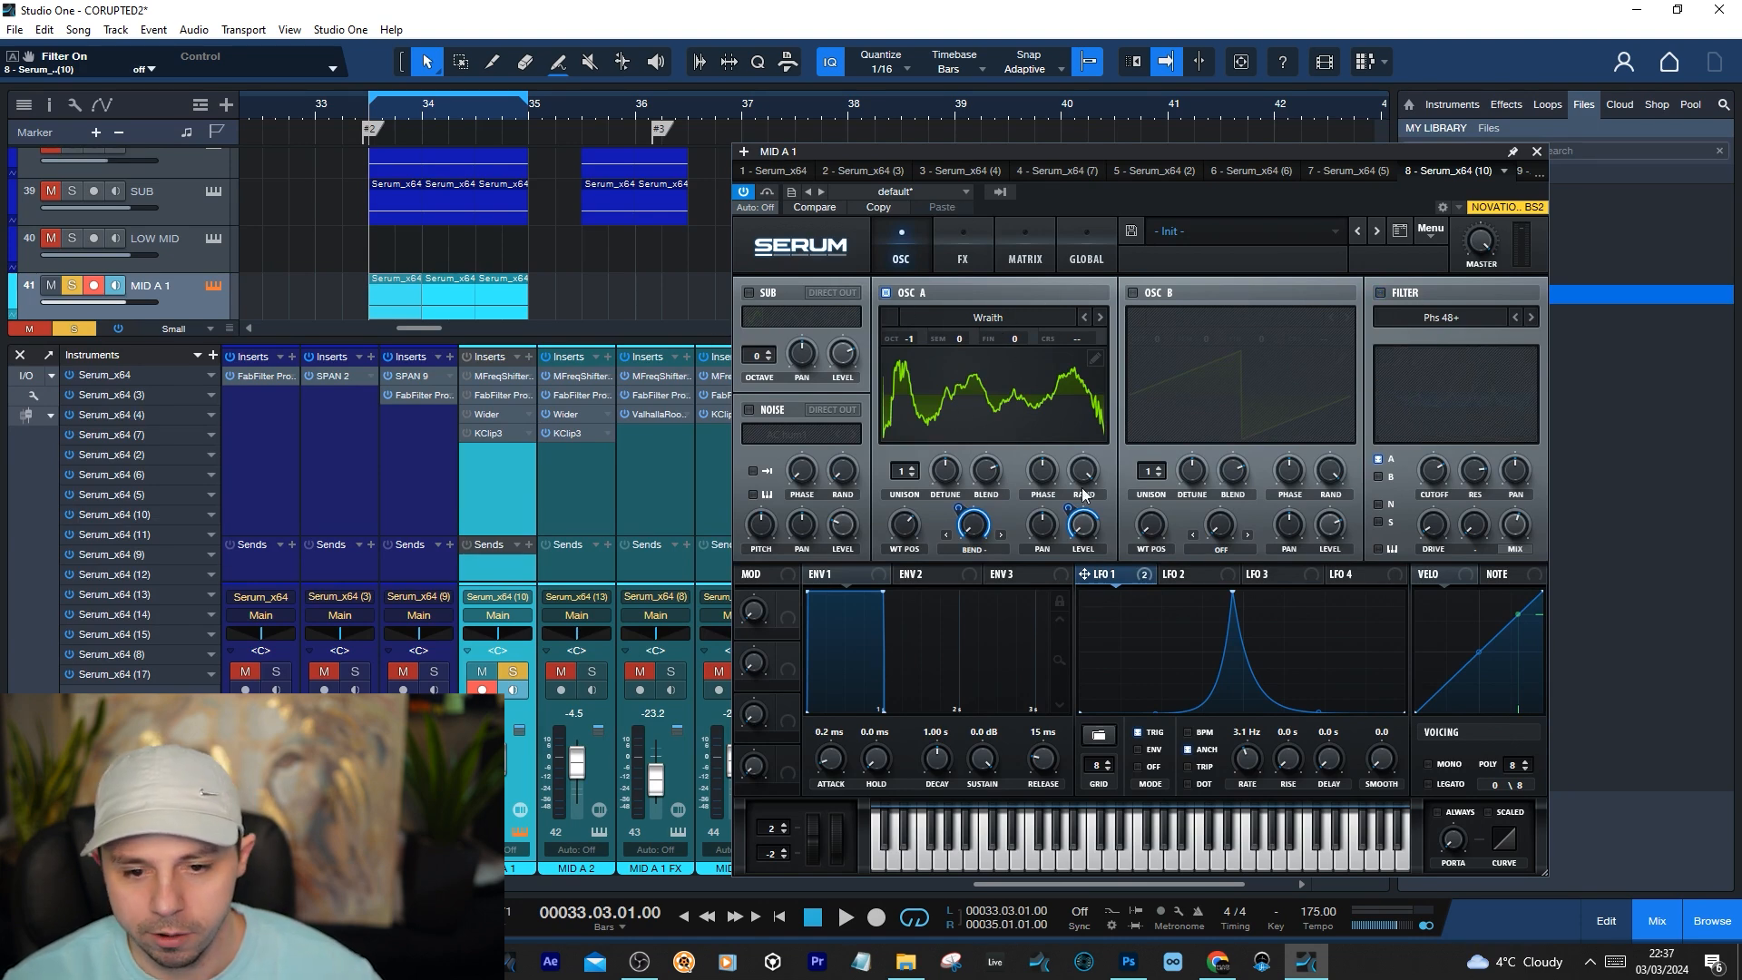
pyautogui.click(959, 249)
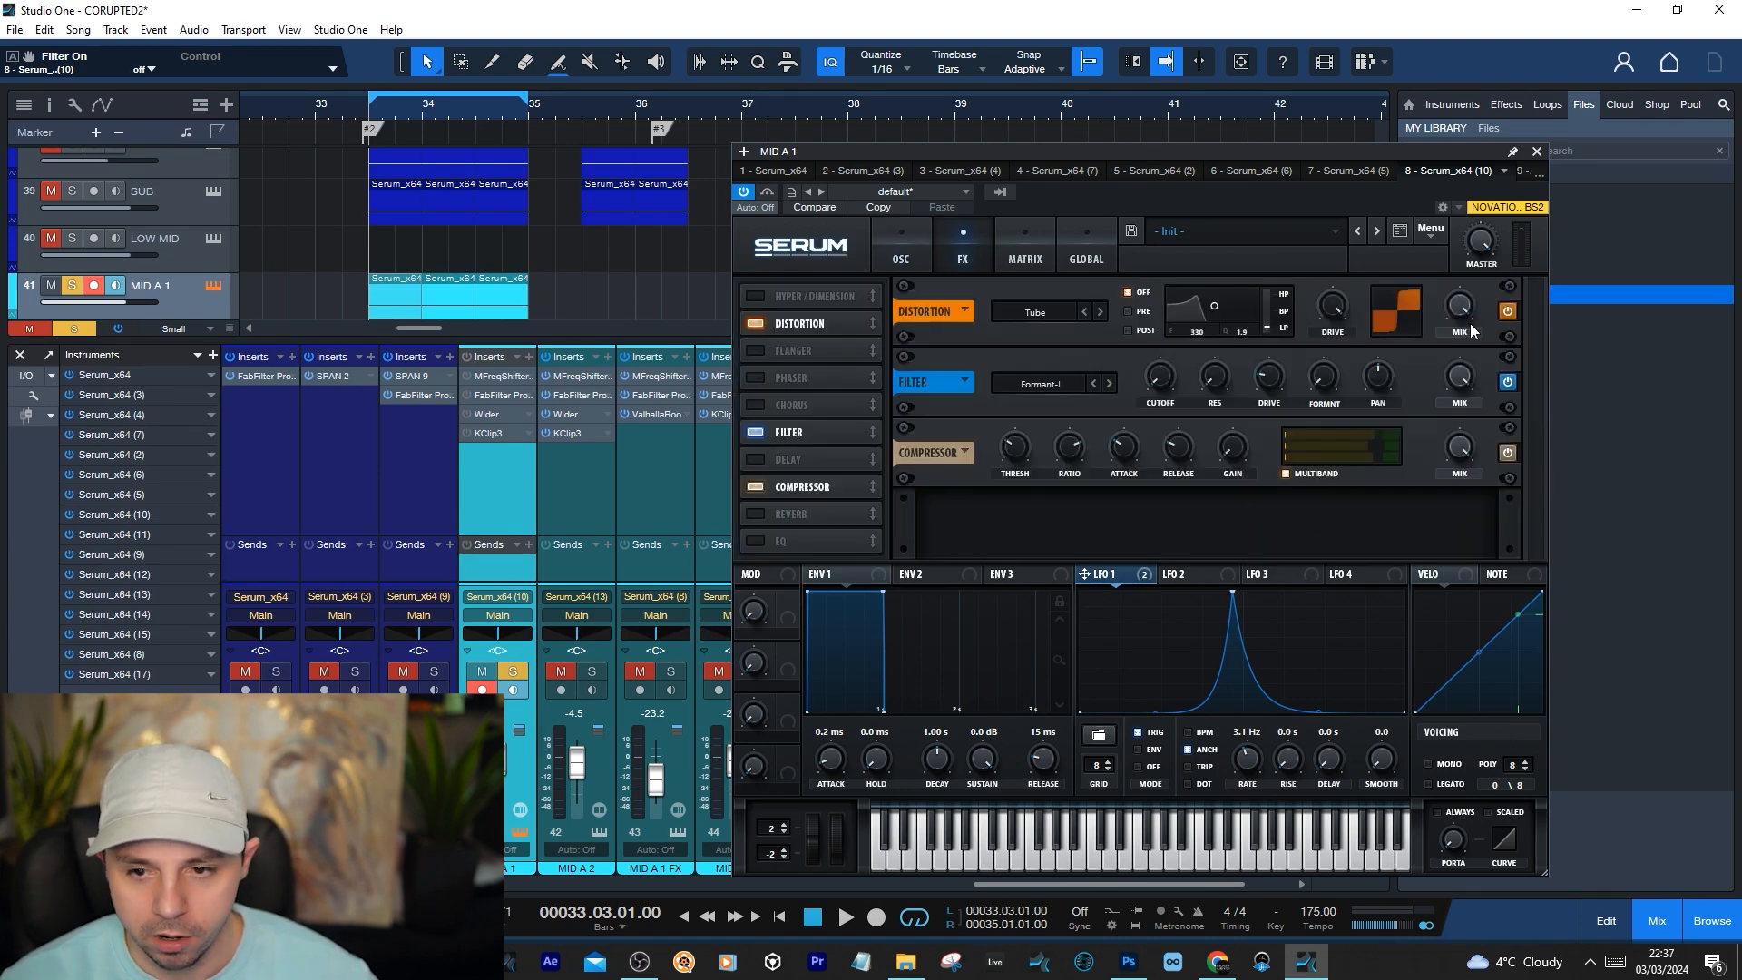
pyautogui.click(1510, 383)
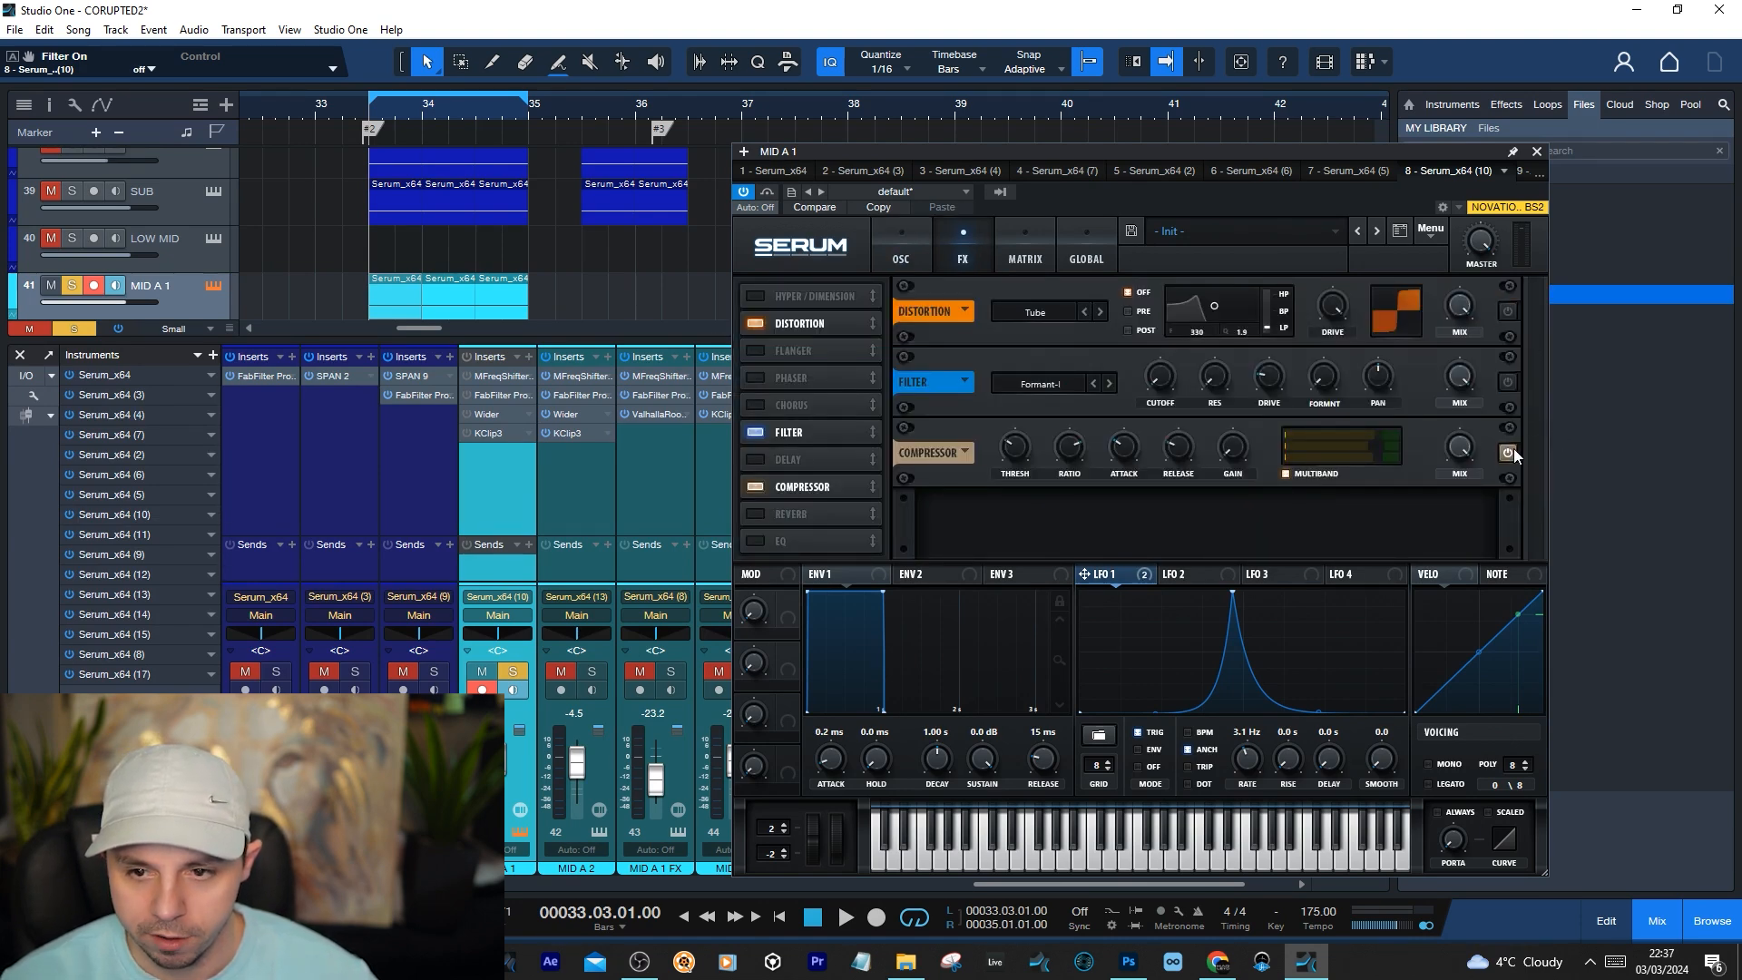
pyautogui.click(928, 248)
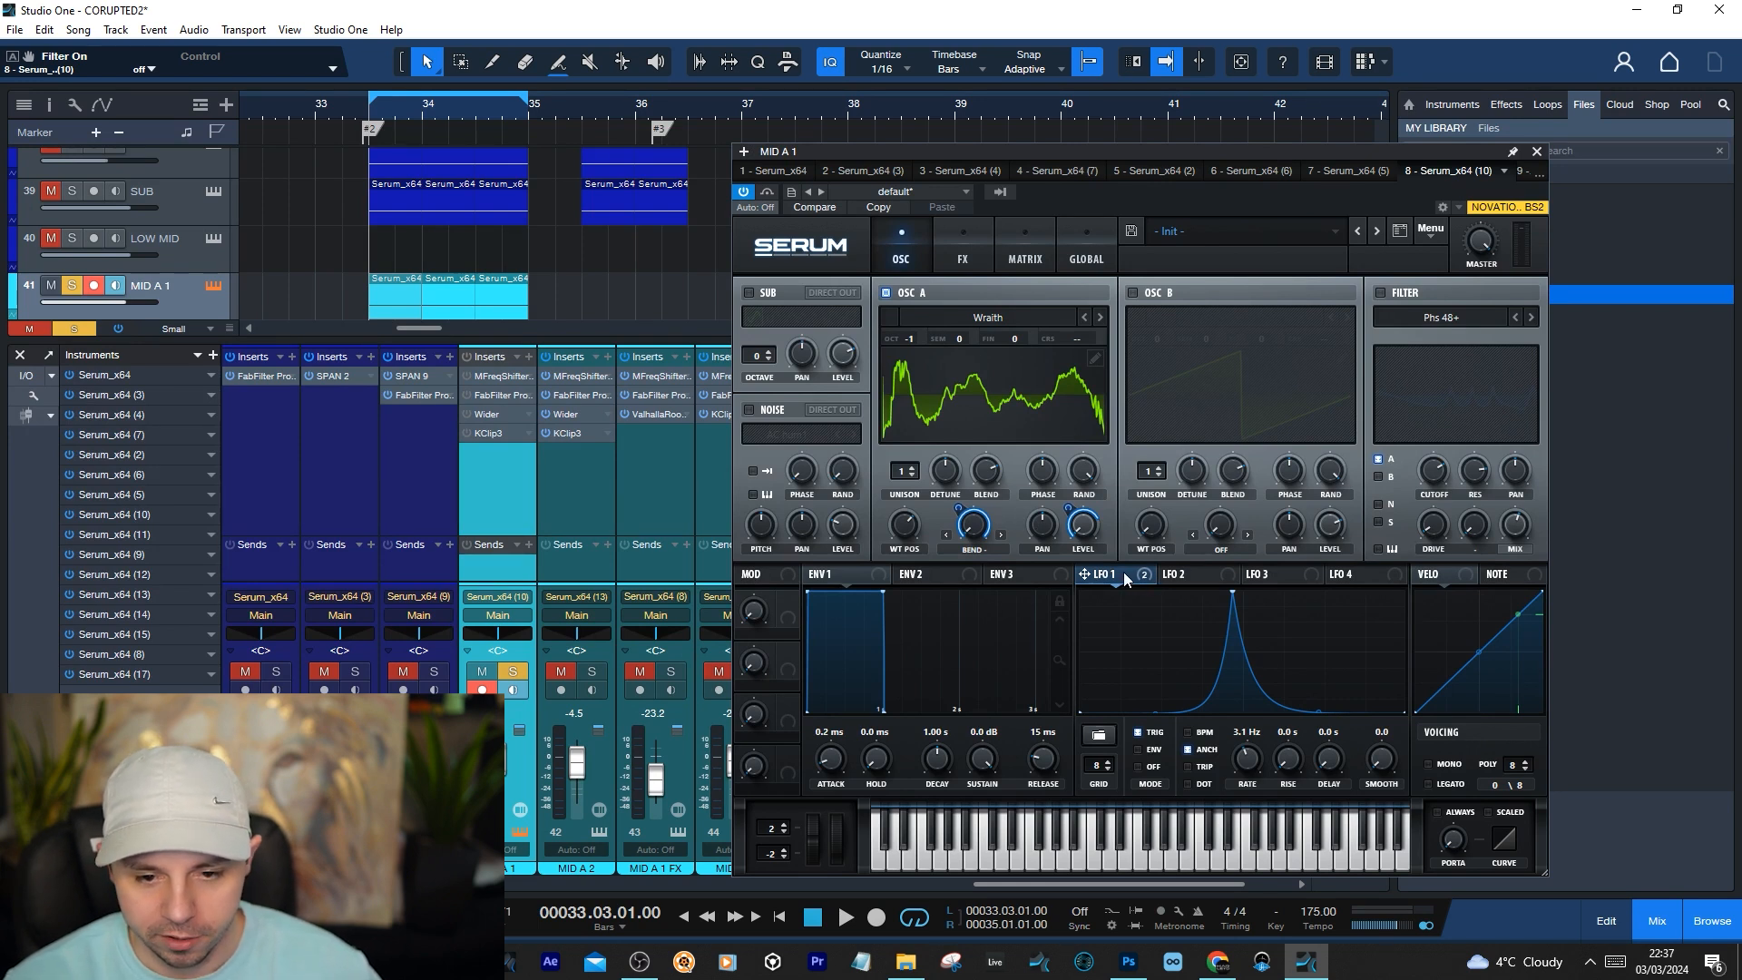
# Check oscillator A's level and its LFO 1 modulation amount in the matrix, and set LFO 1's amount on A Warp to 100
pyautogui.click(1084, 541)
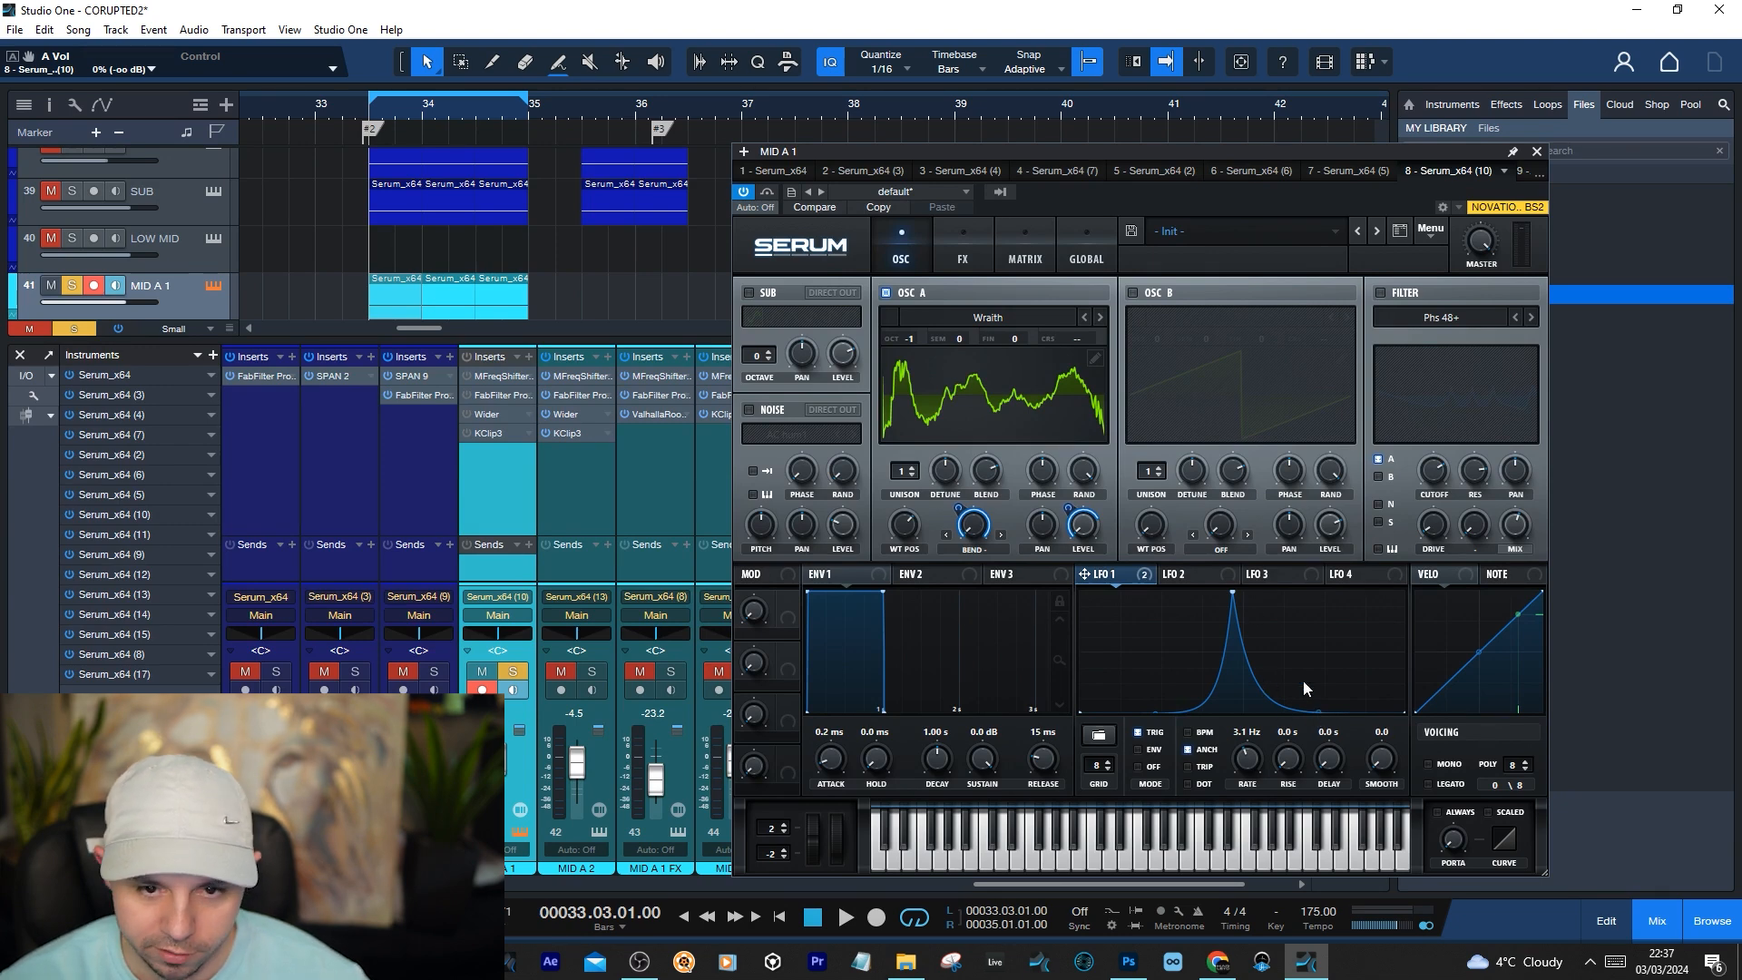
pyautogui.click(1029, 243)
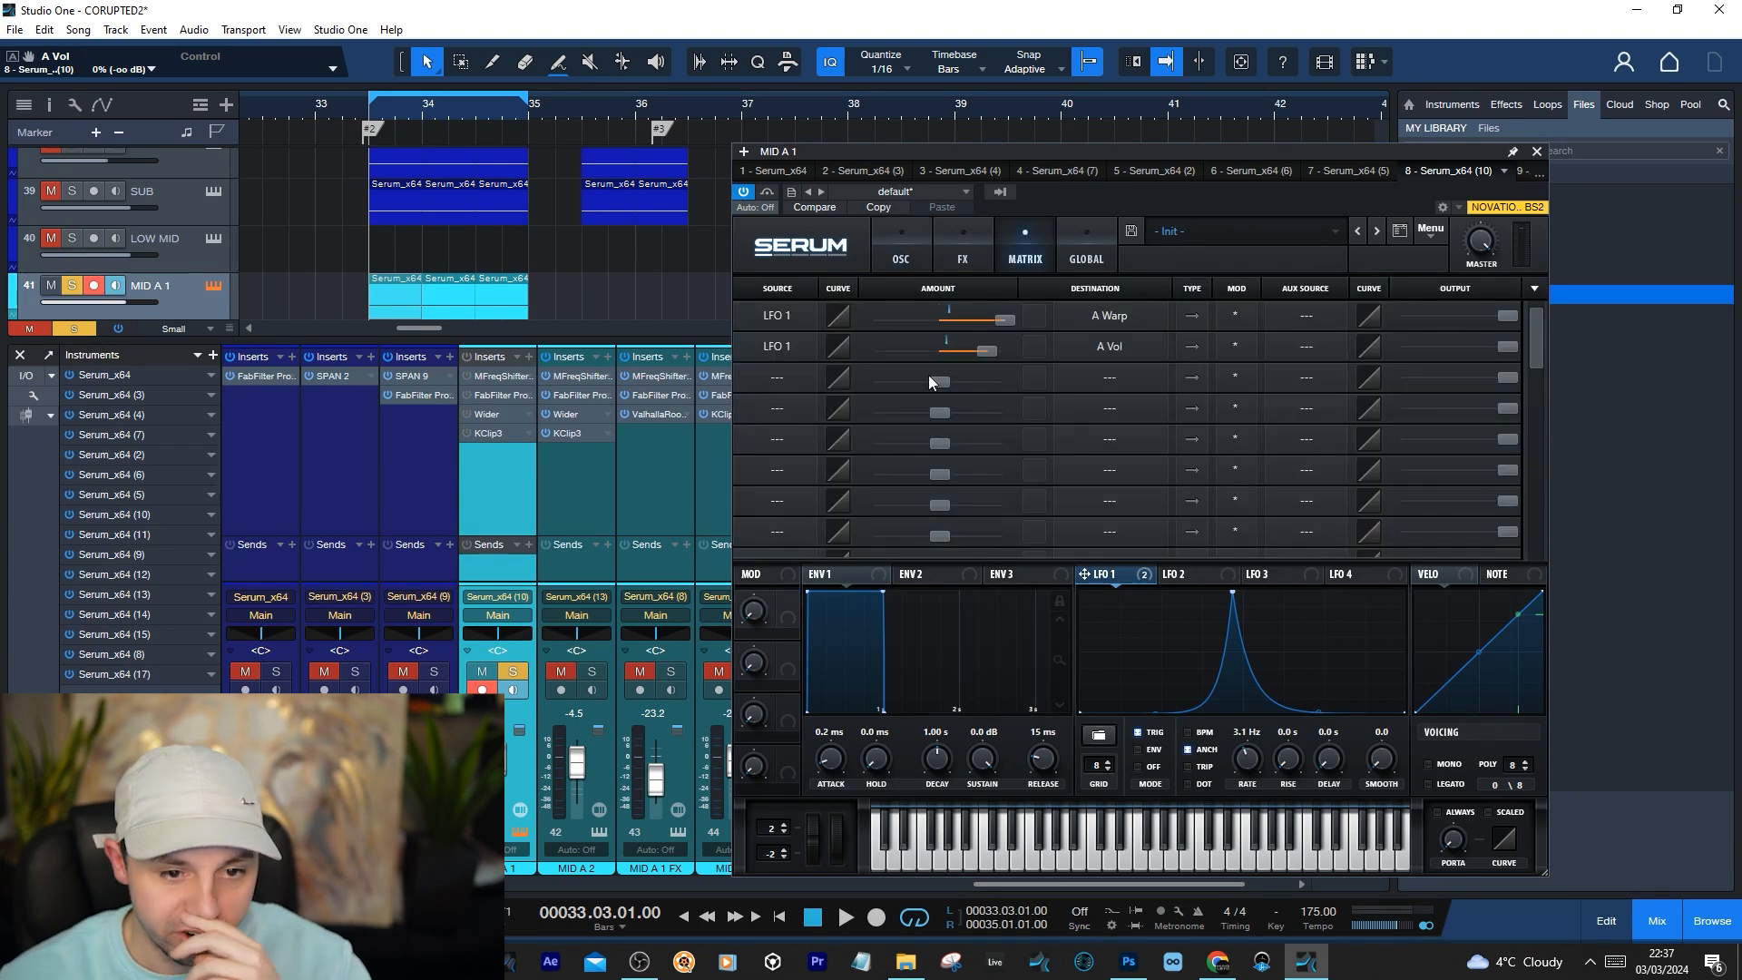
pyautogui.doubleClick(986, 353)
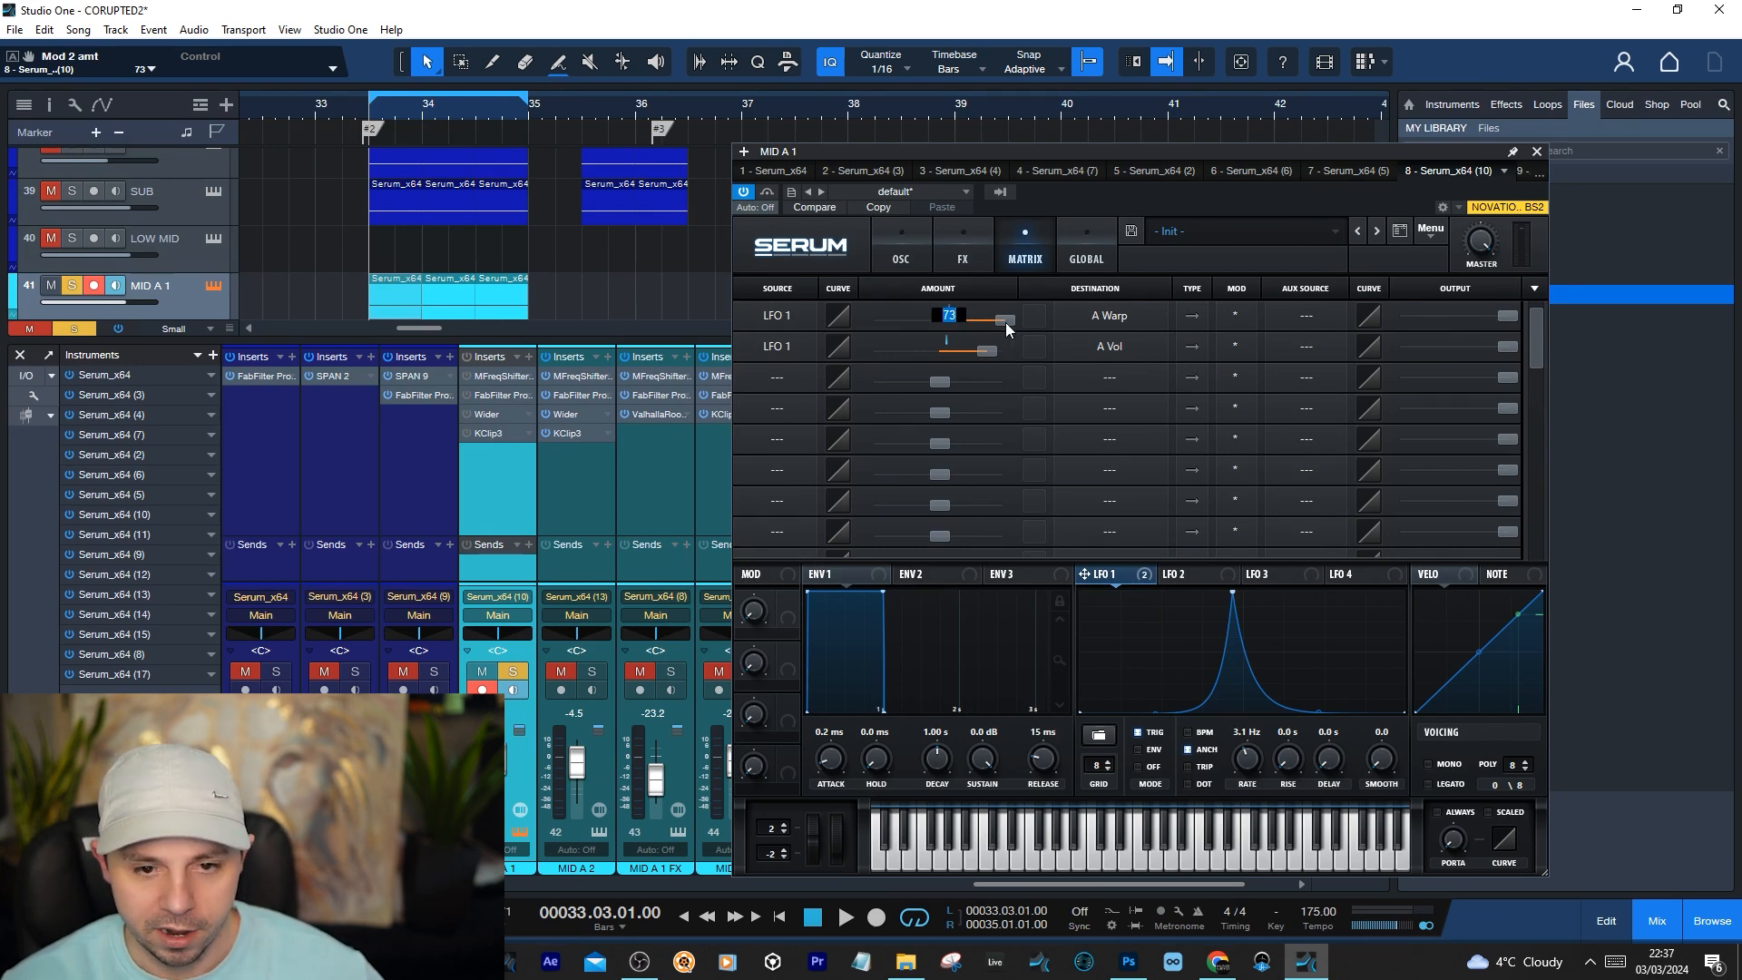
pyautogui.write('100')
pyautogui.press('Return')
# Check LFO 1's amount on oscillator A's Bend warp, then play MID A 1's loop with the Serum effects off
pyautogui.click(897, 243)
pyautogui.click(978, 548)
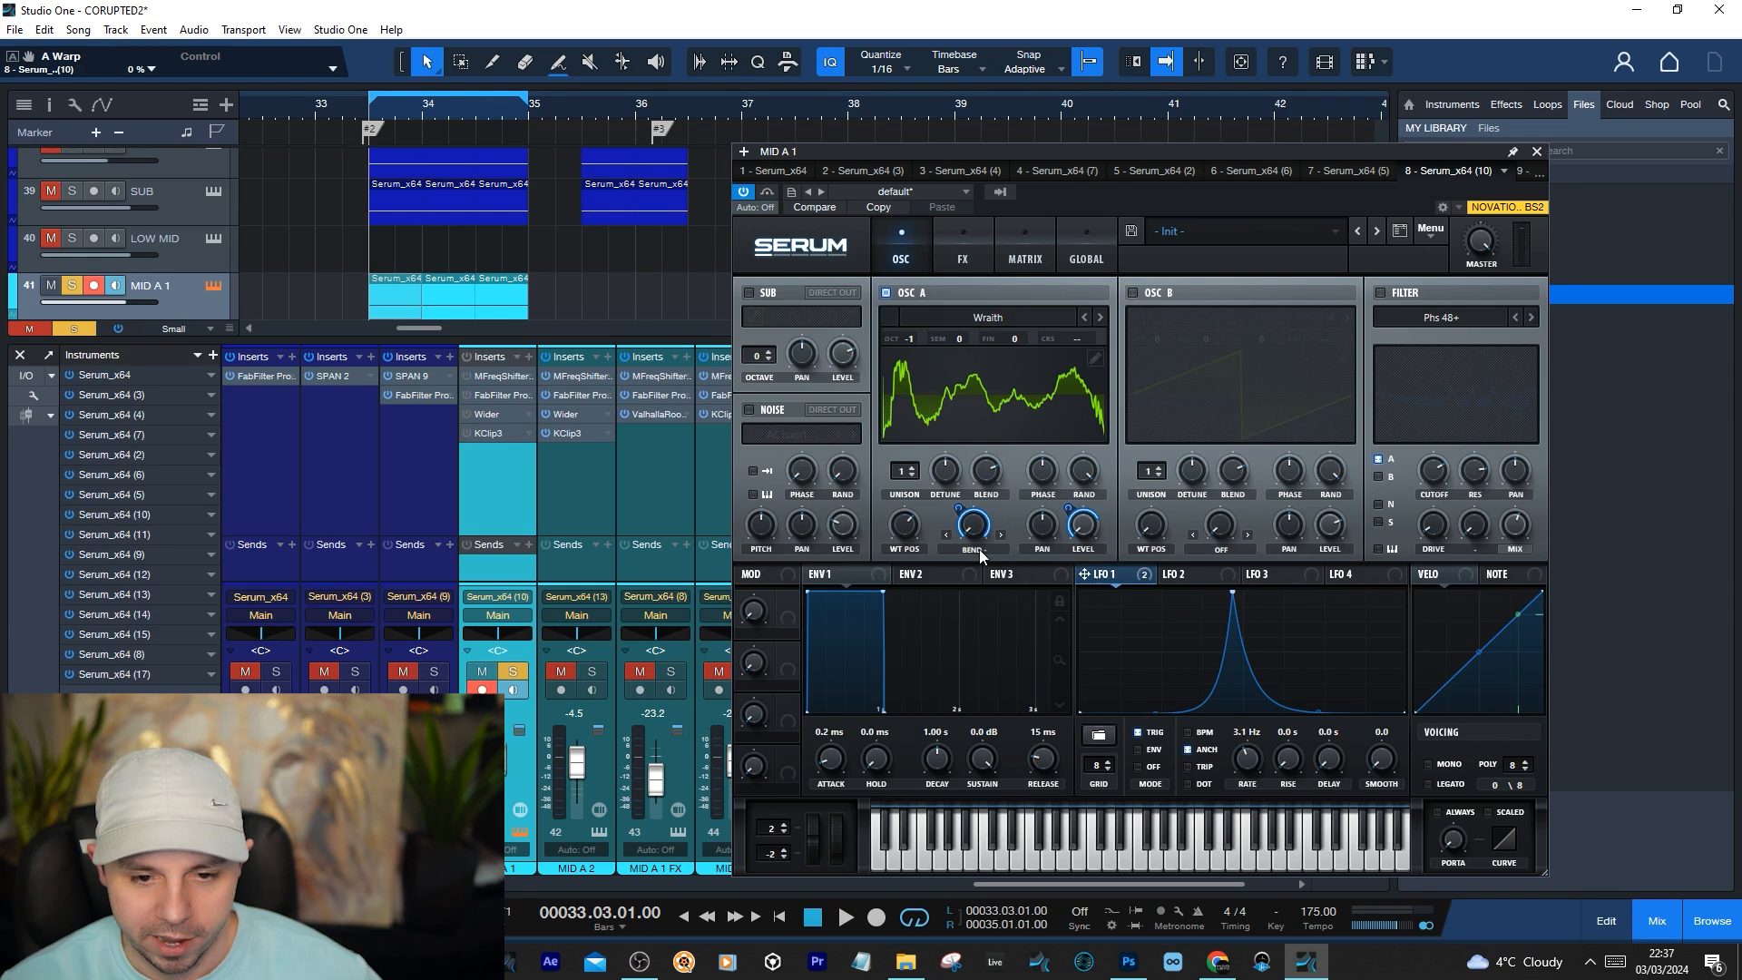
pyautogui.click(1190, 154)
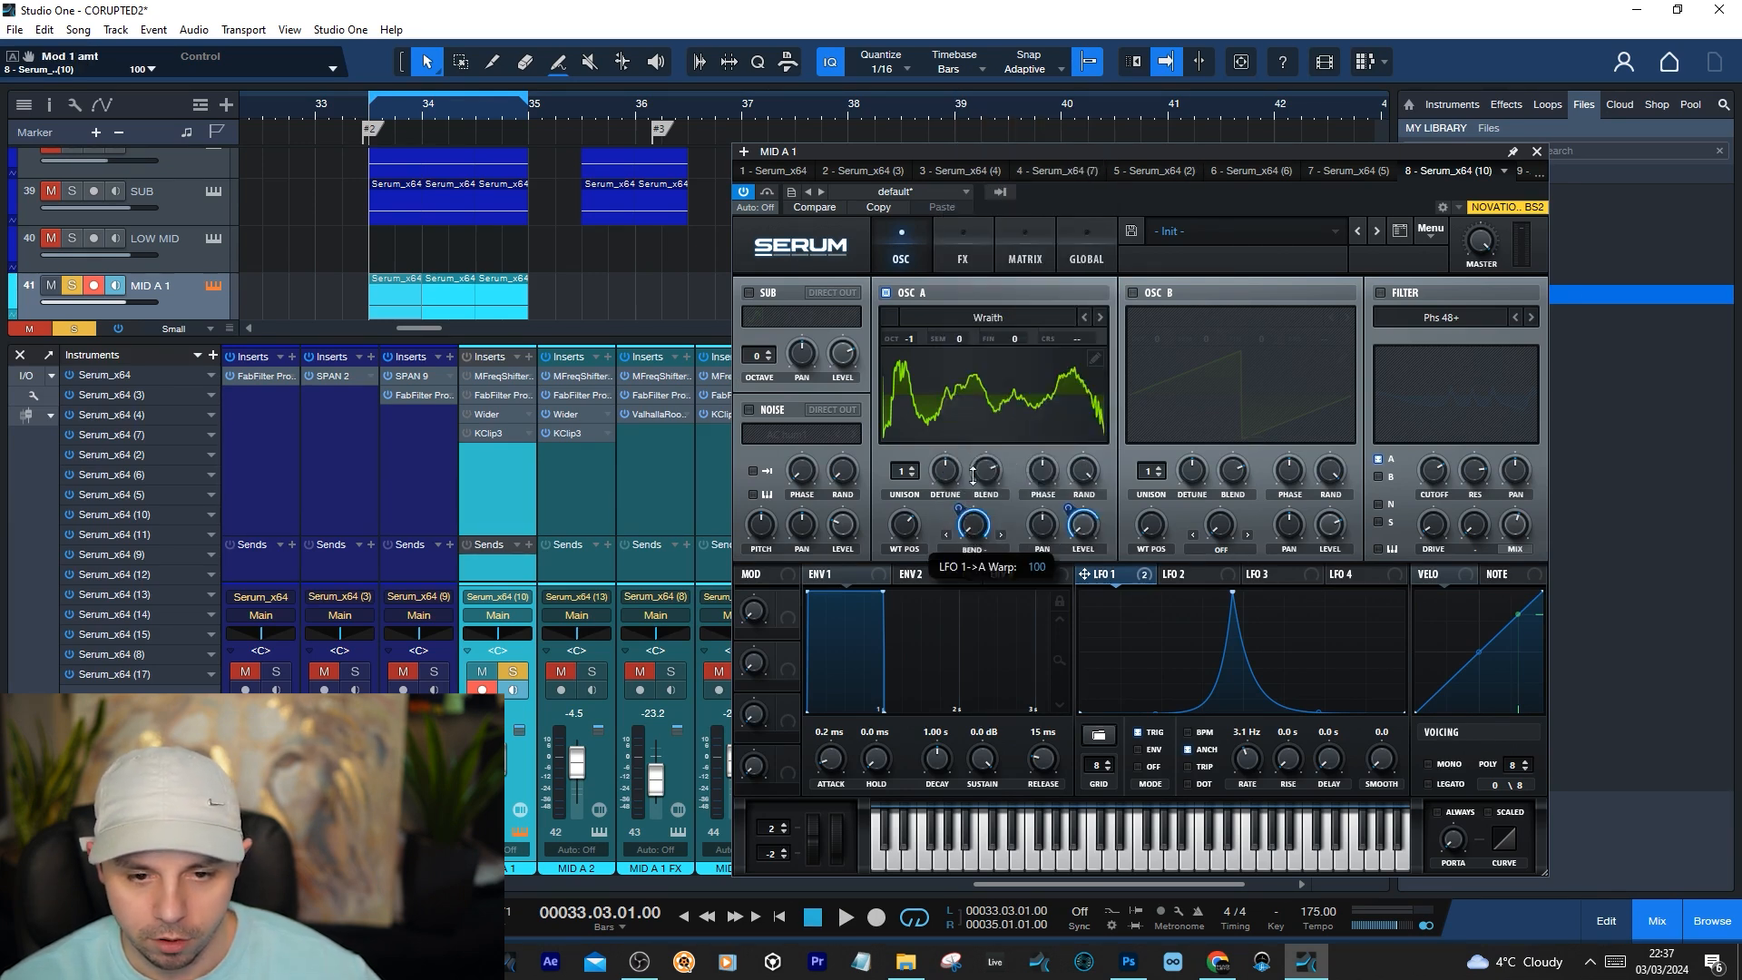
pyautogui.click(964, 247)
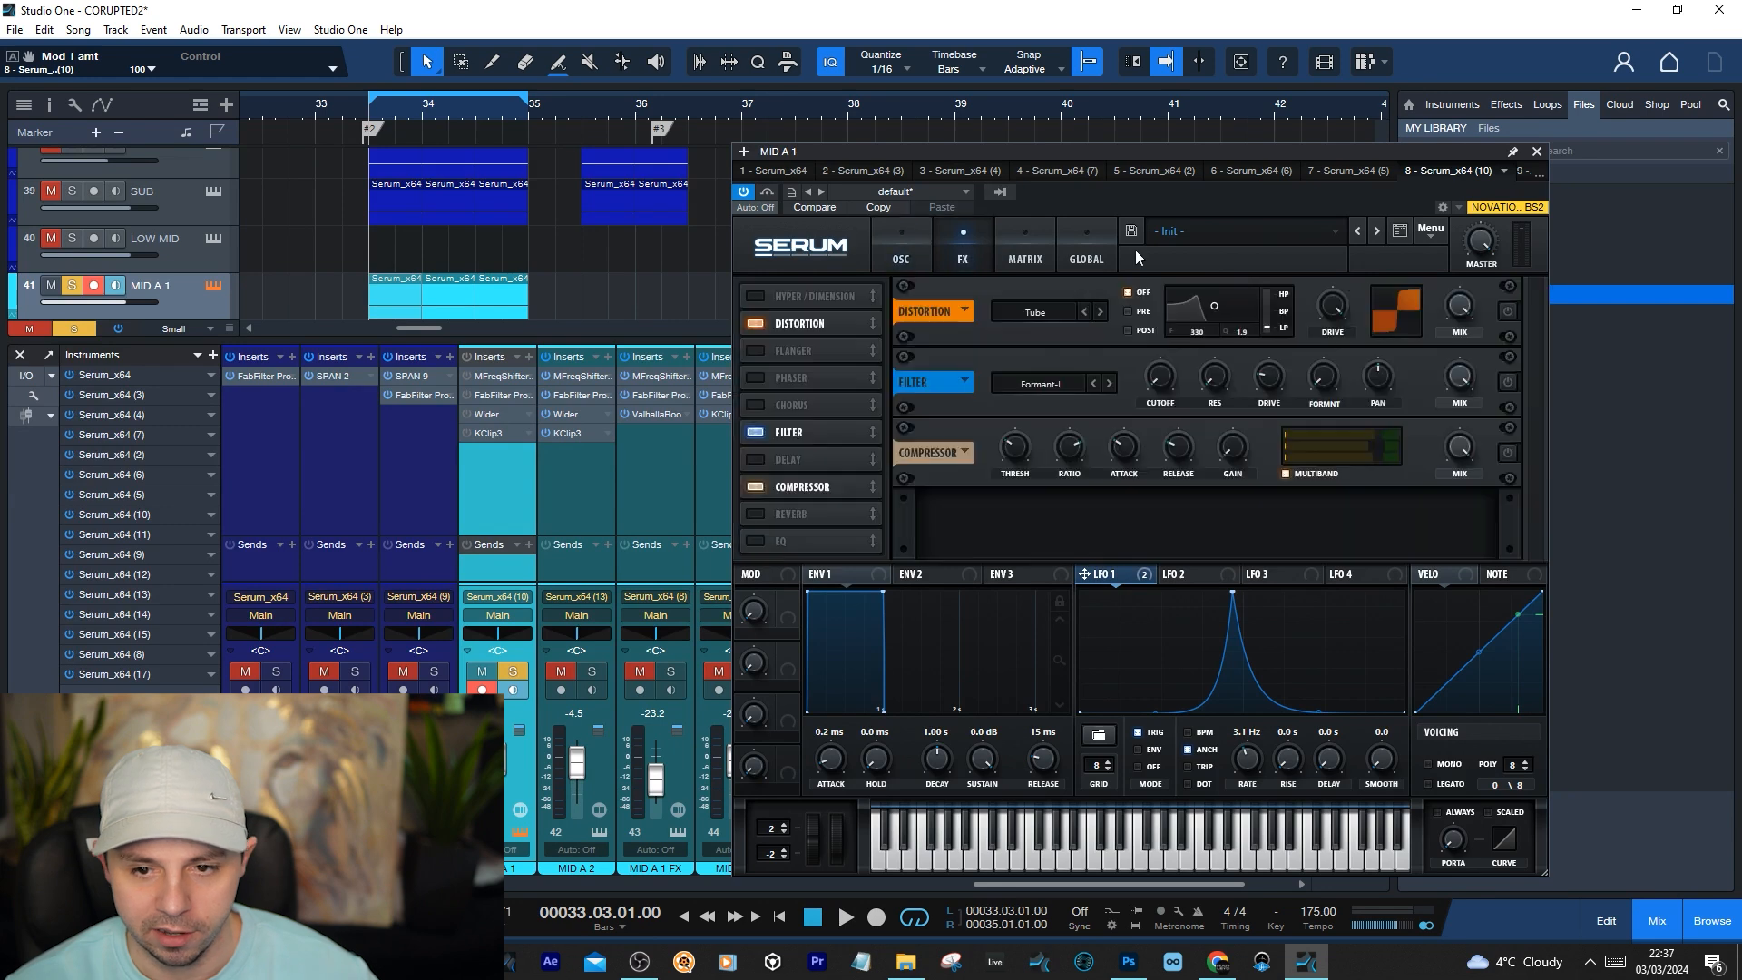
pyautogui.click(907, 251)
pyautogui.press('space')
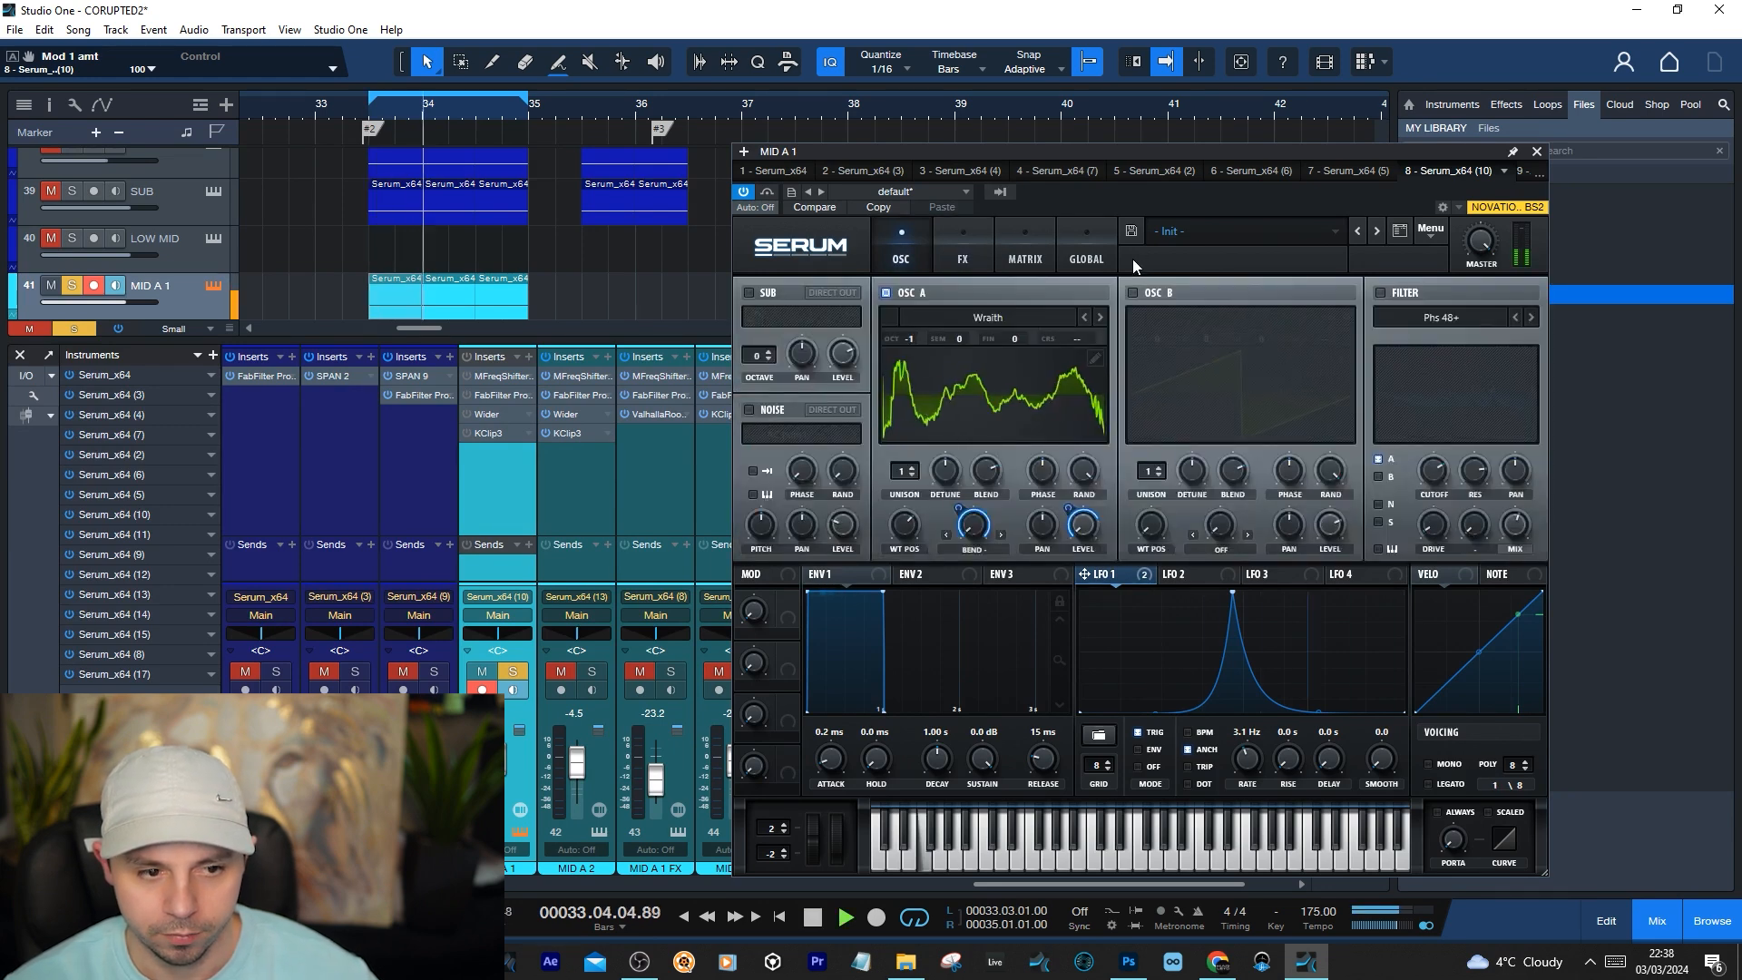
pyautogui.press('space')
# Turn on the Tube distortion and the multiband compressor in MID A 1's Serum, comparing the loop with and without compression
pyautogui.click(970, 245)
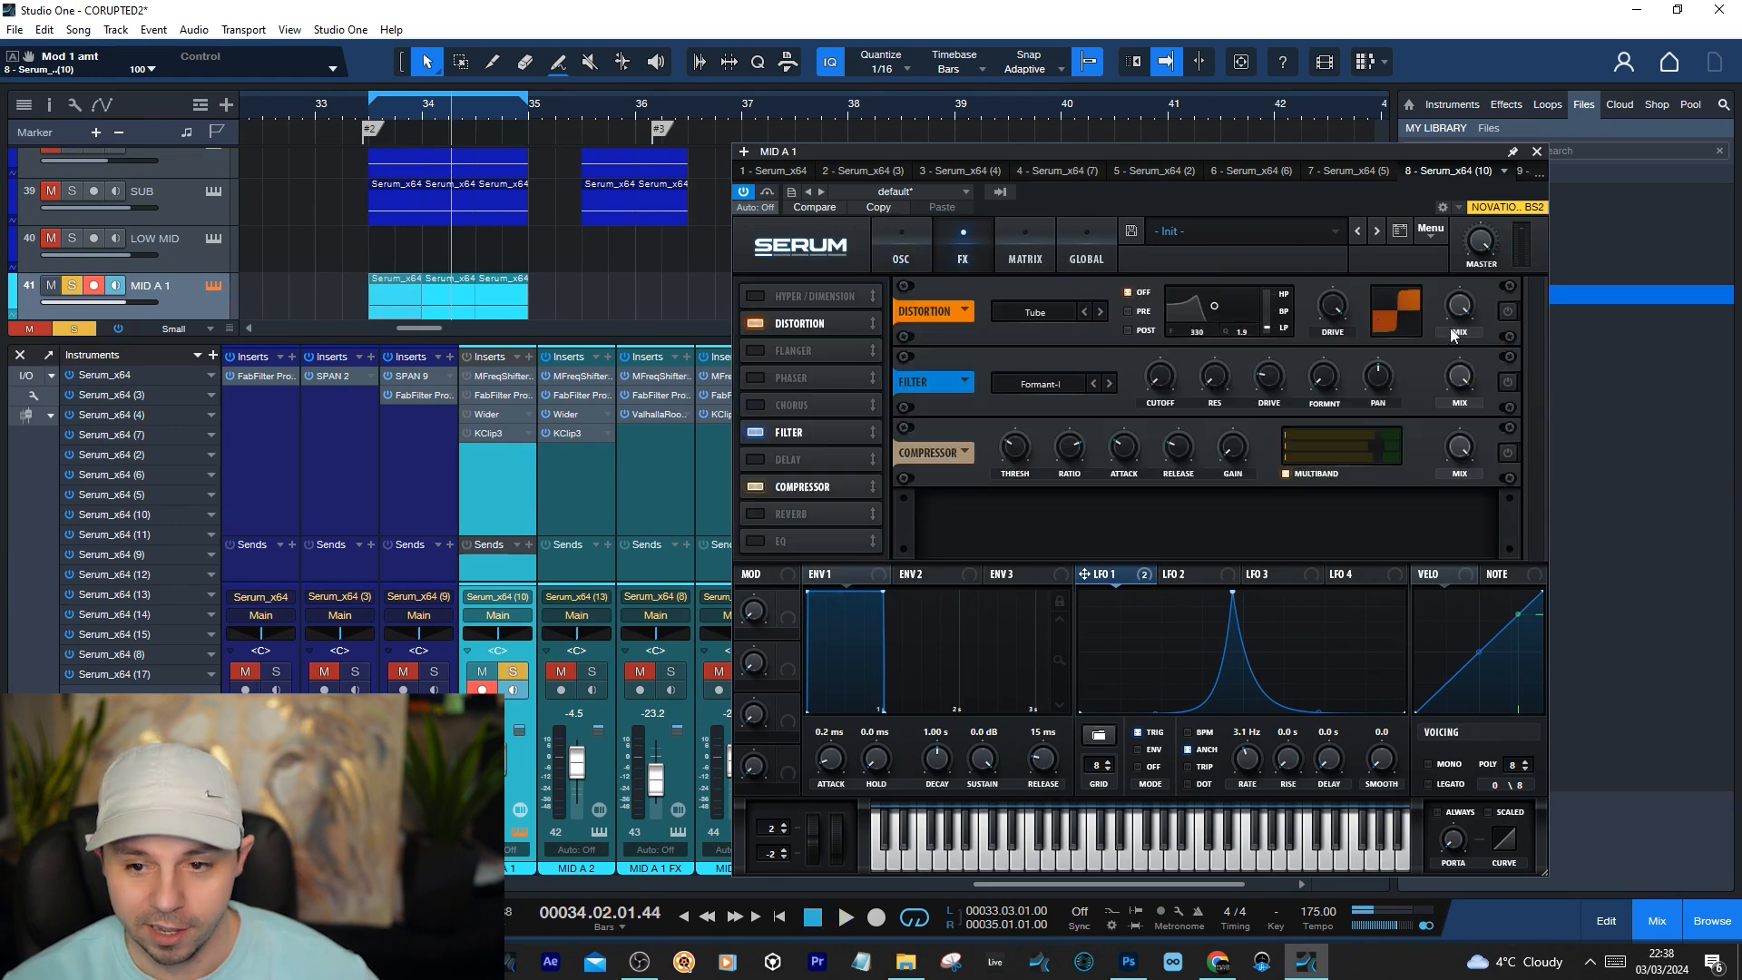
pyautogui.click(1508, 311)
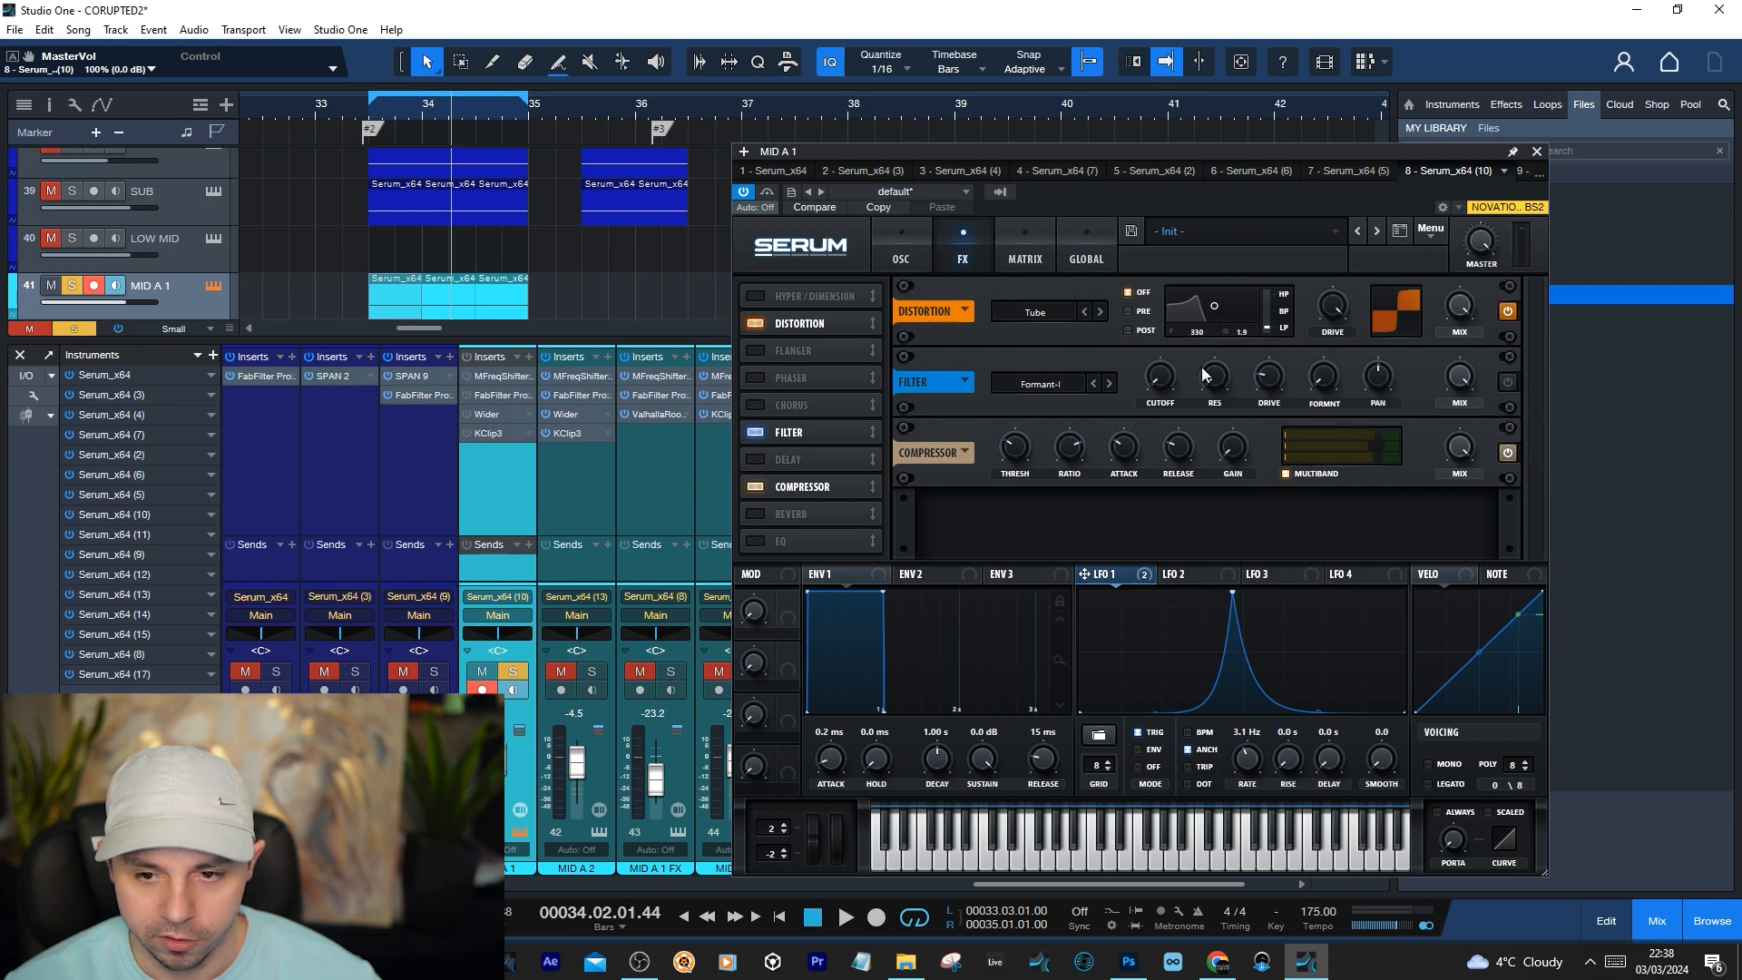
pyautogui.click(1507, 452)
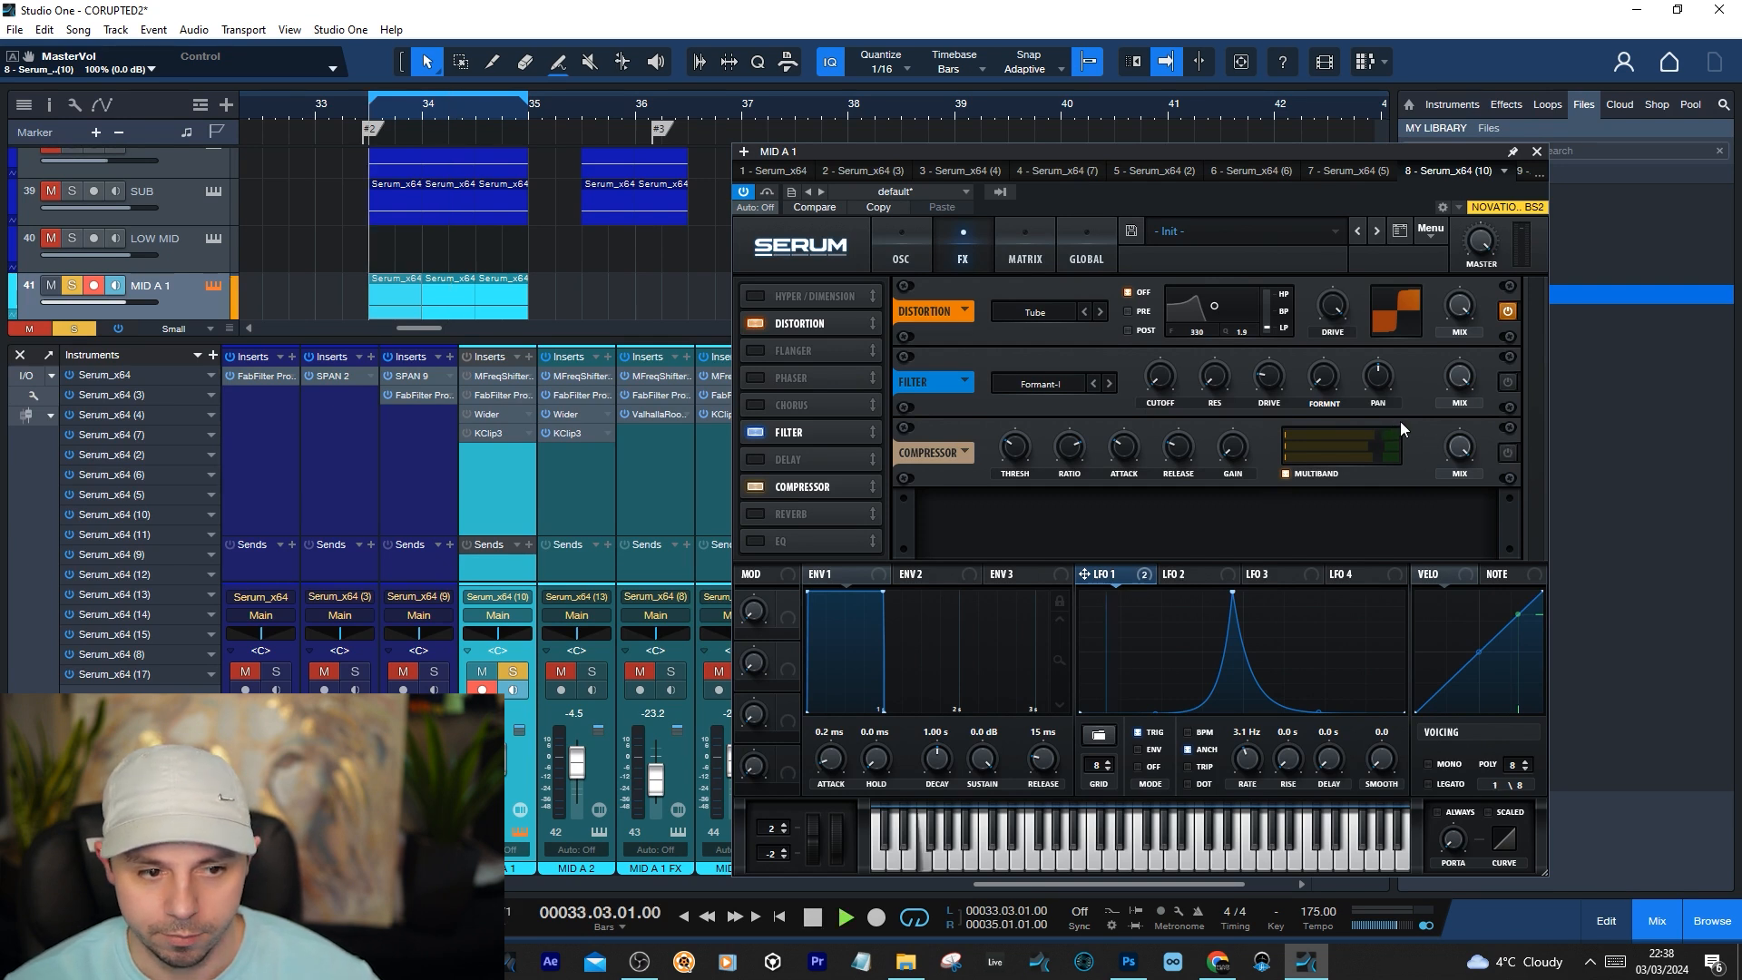
pyautogui.press('space')
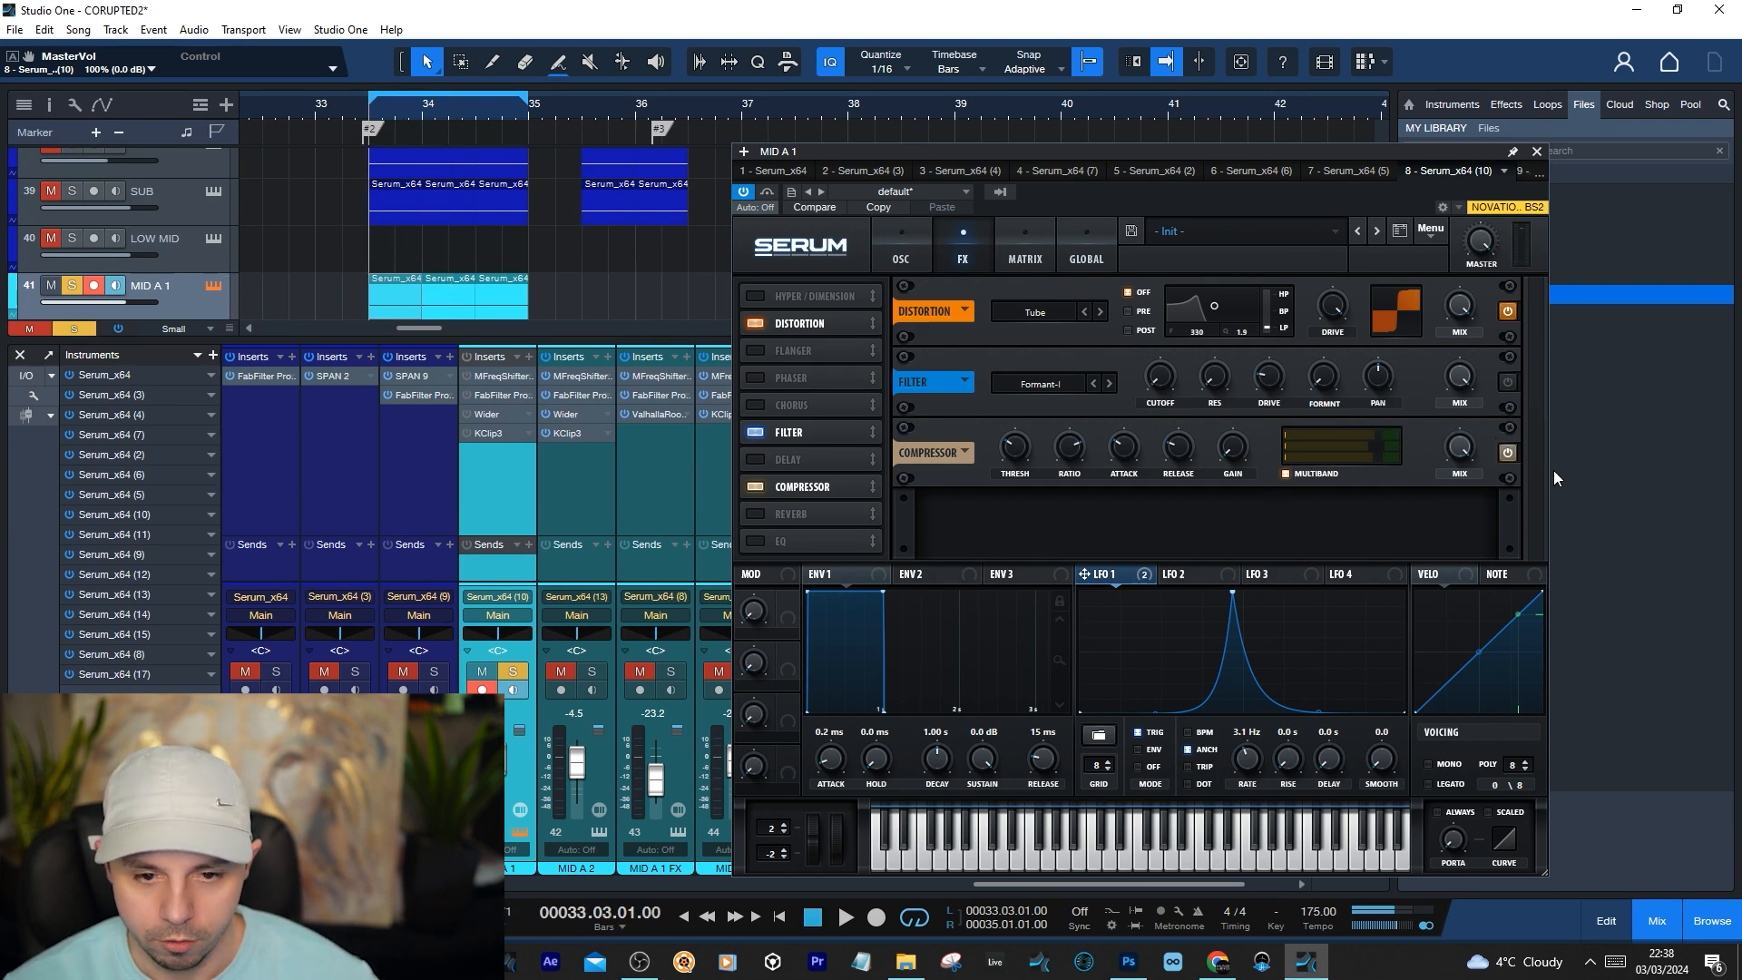
pyautogui.click(1507, 452)
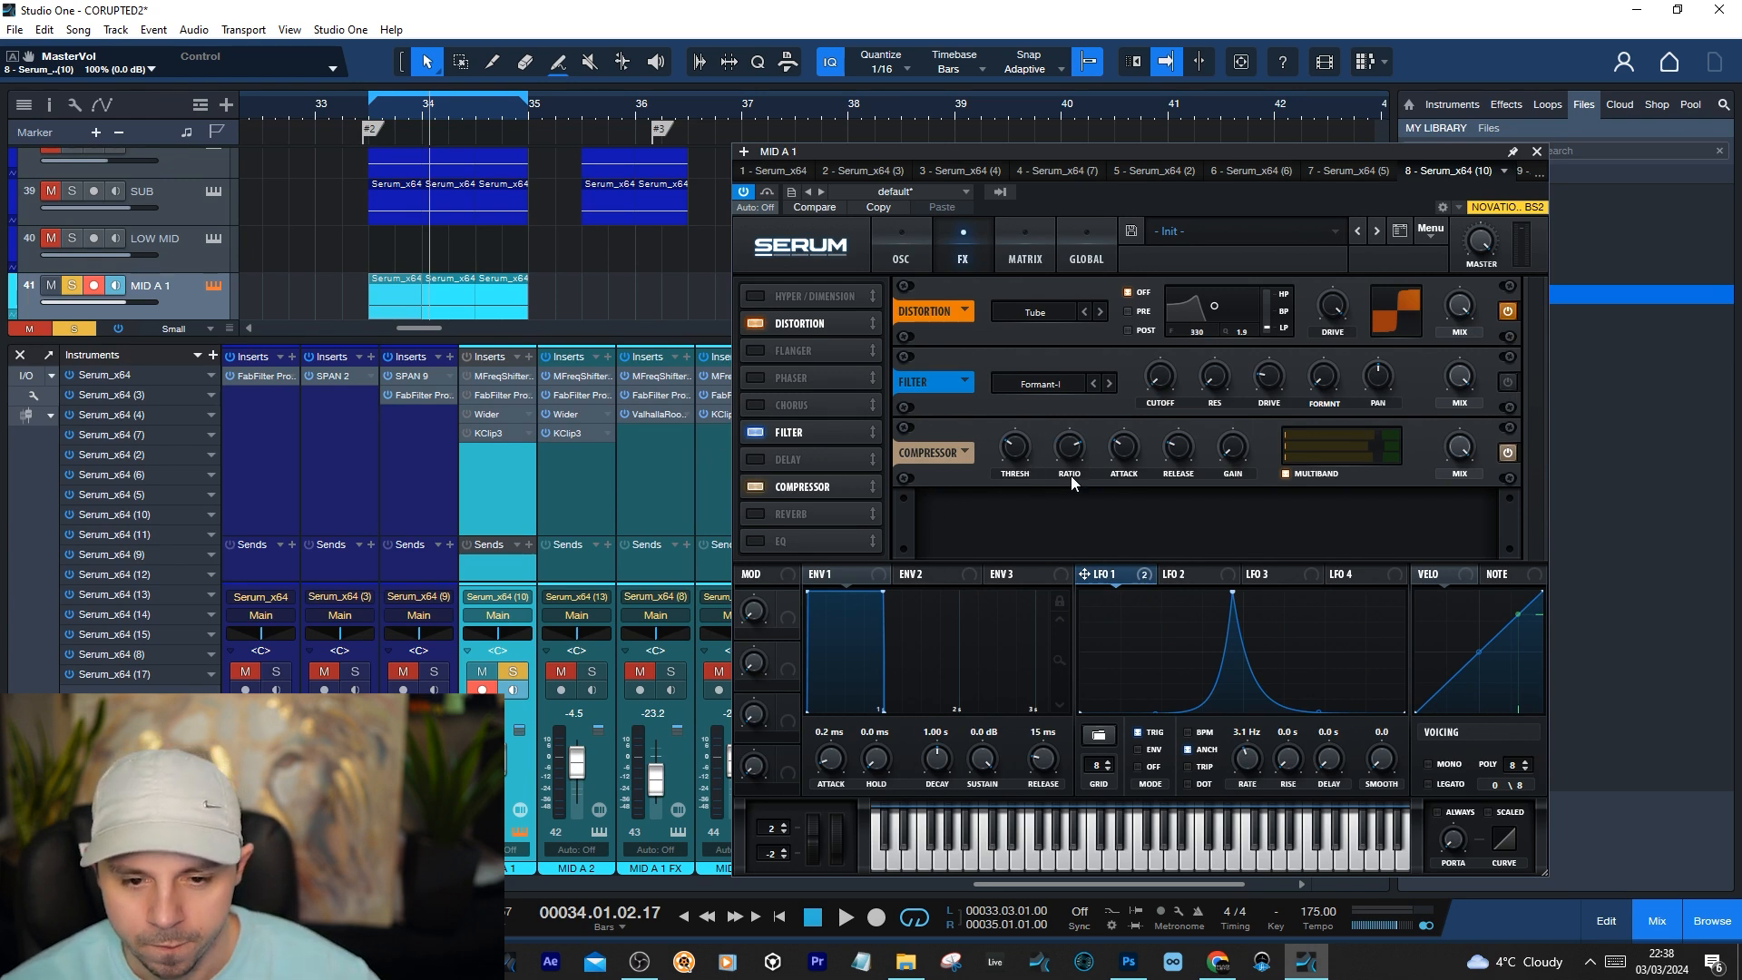
# Check the settings of Serum's multiband compressor and play the loop with distortion and compression active
pyautogui.click(1018, 446)
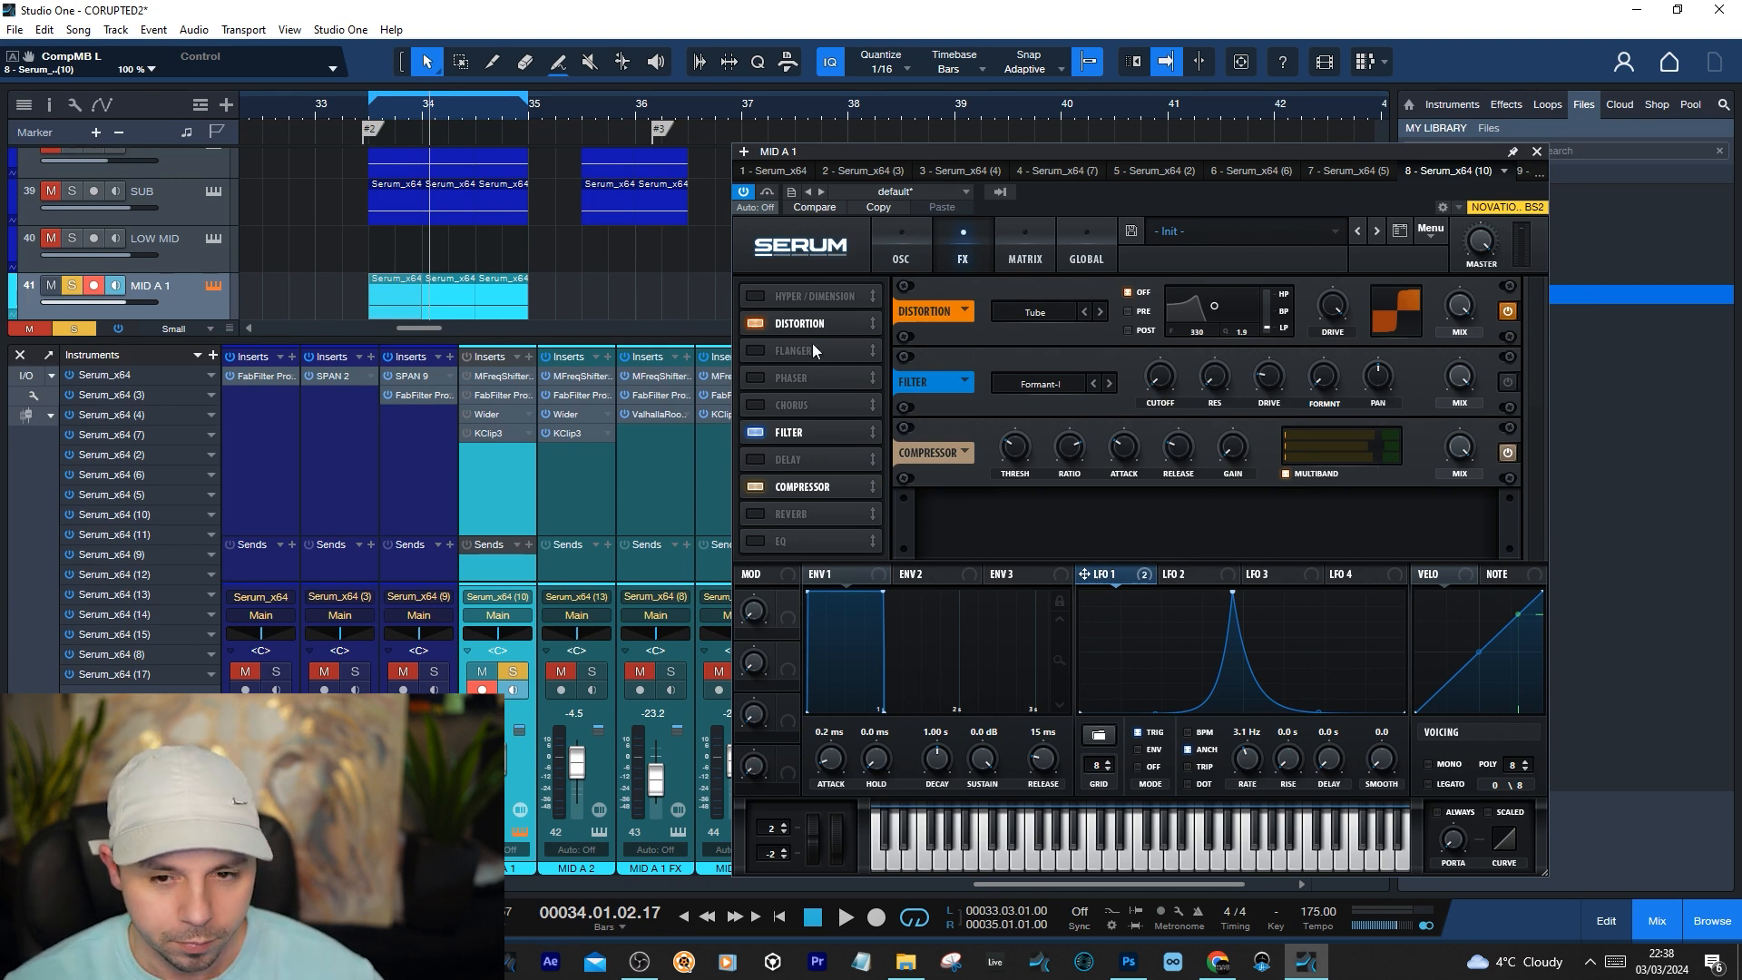
pyautogui.press('space')
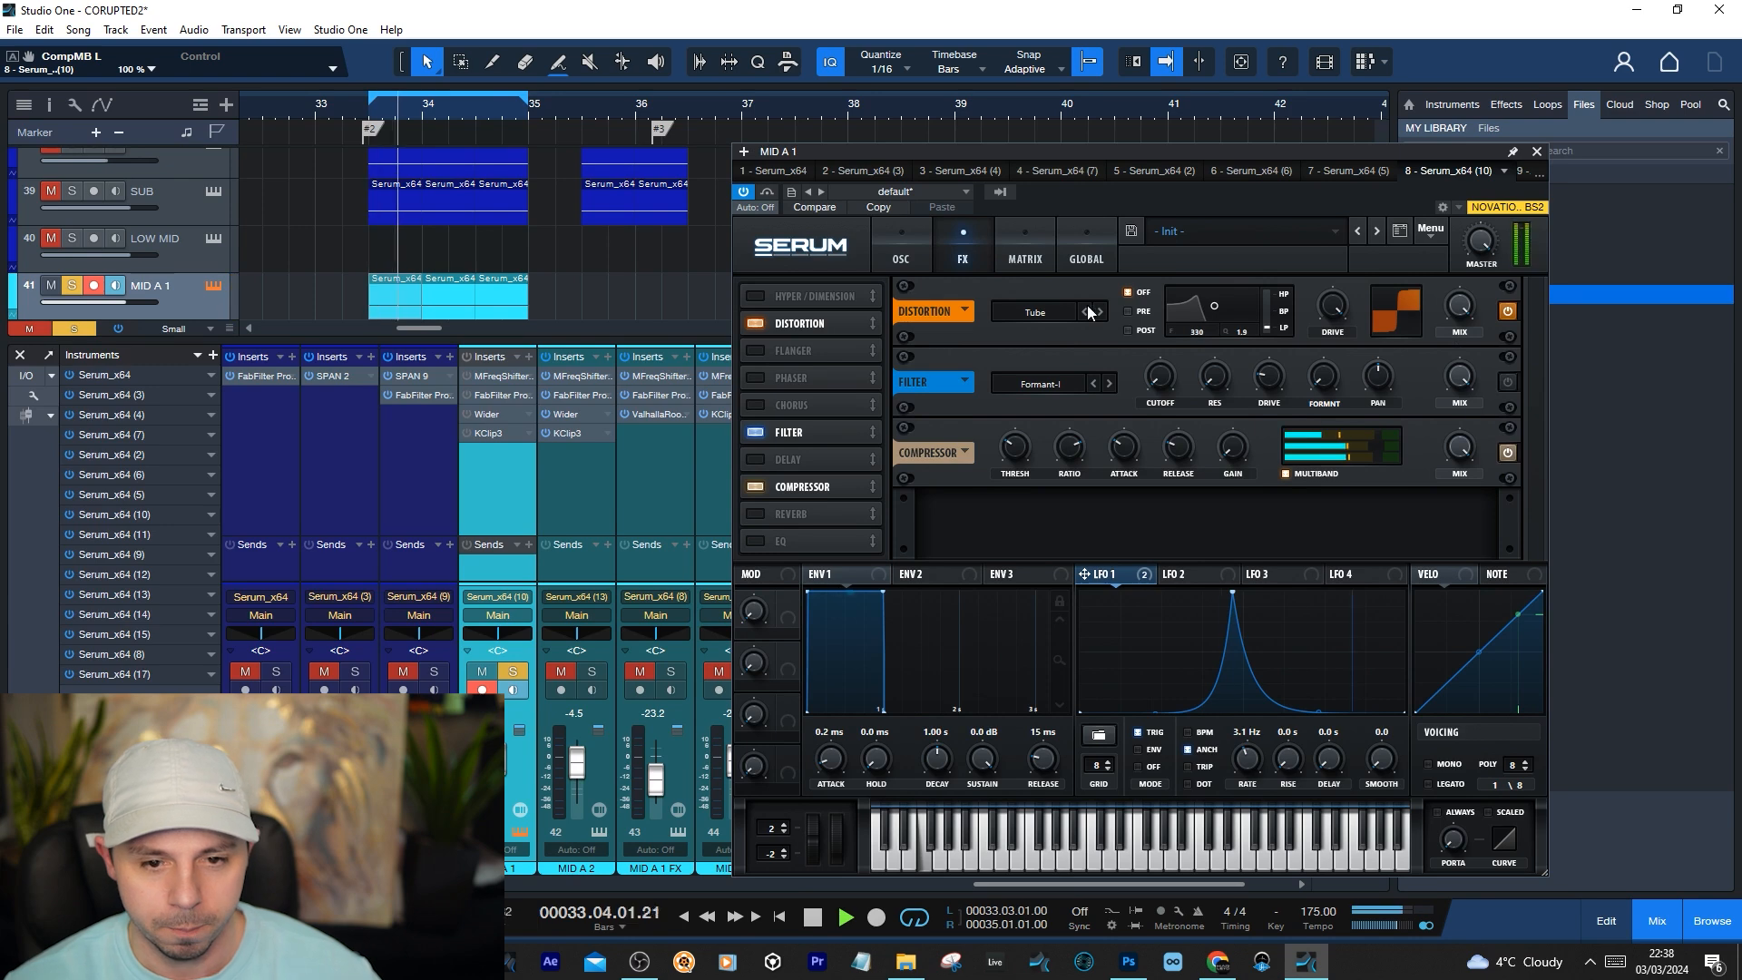
pyautogui.press('space')
# Turn on the Formant-I filter effect in MID A 1's Serum, check its formant amount and play the loop
pyautogui.click(917, 238)
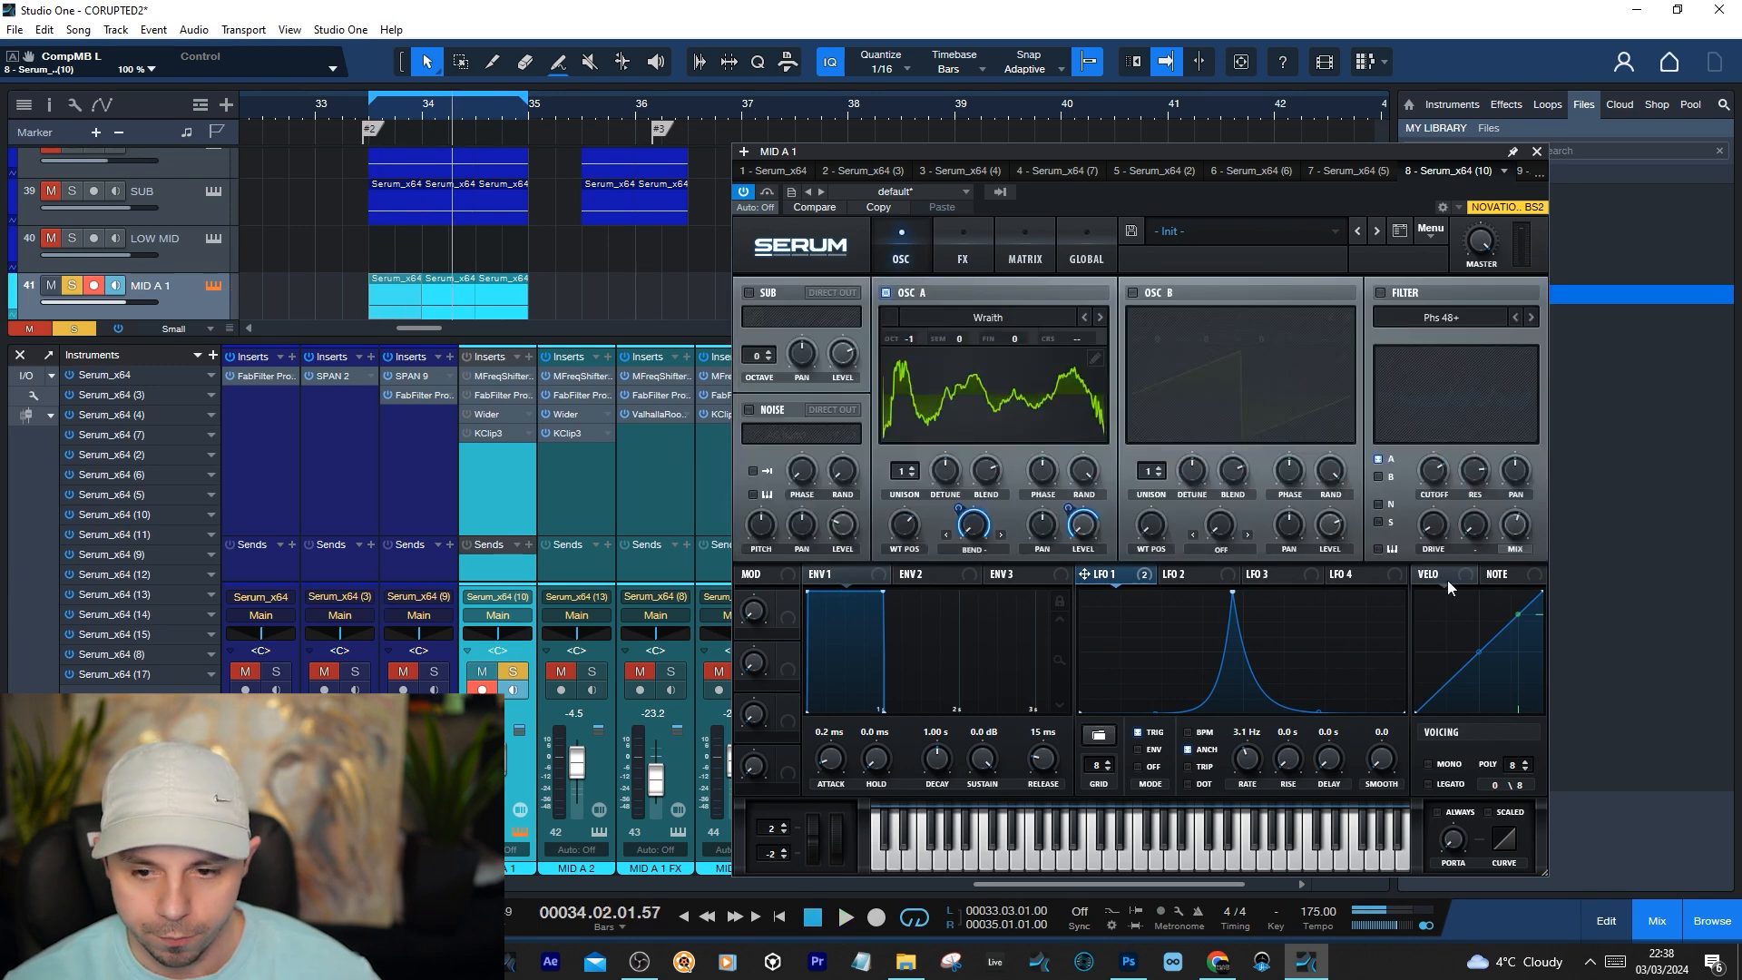
pyautogui.click(948, 254)
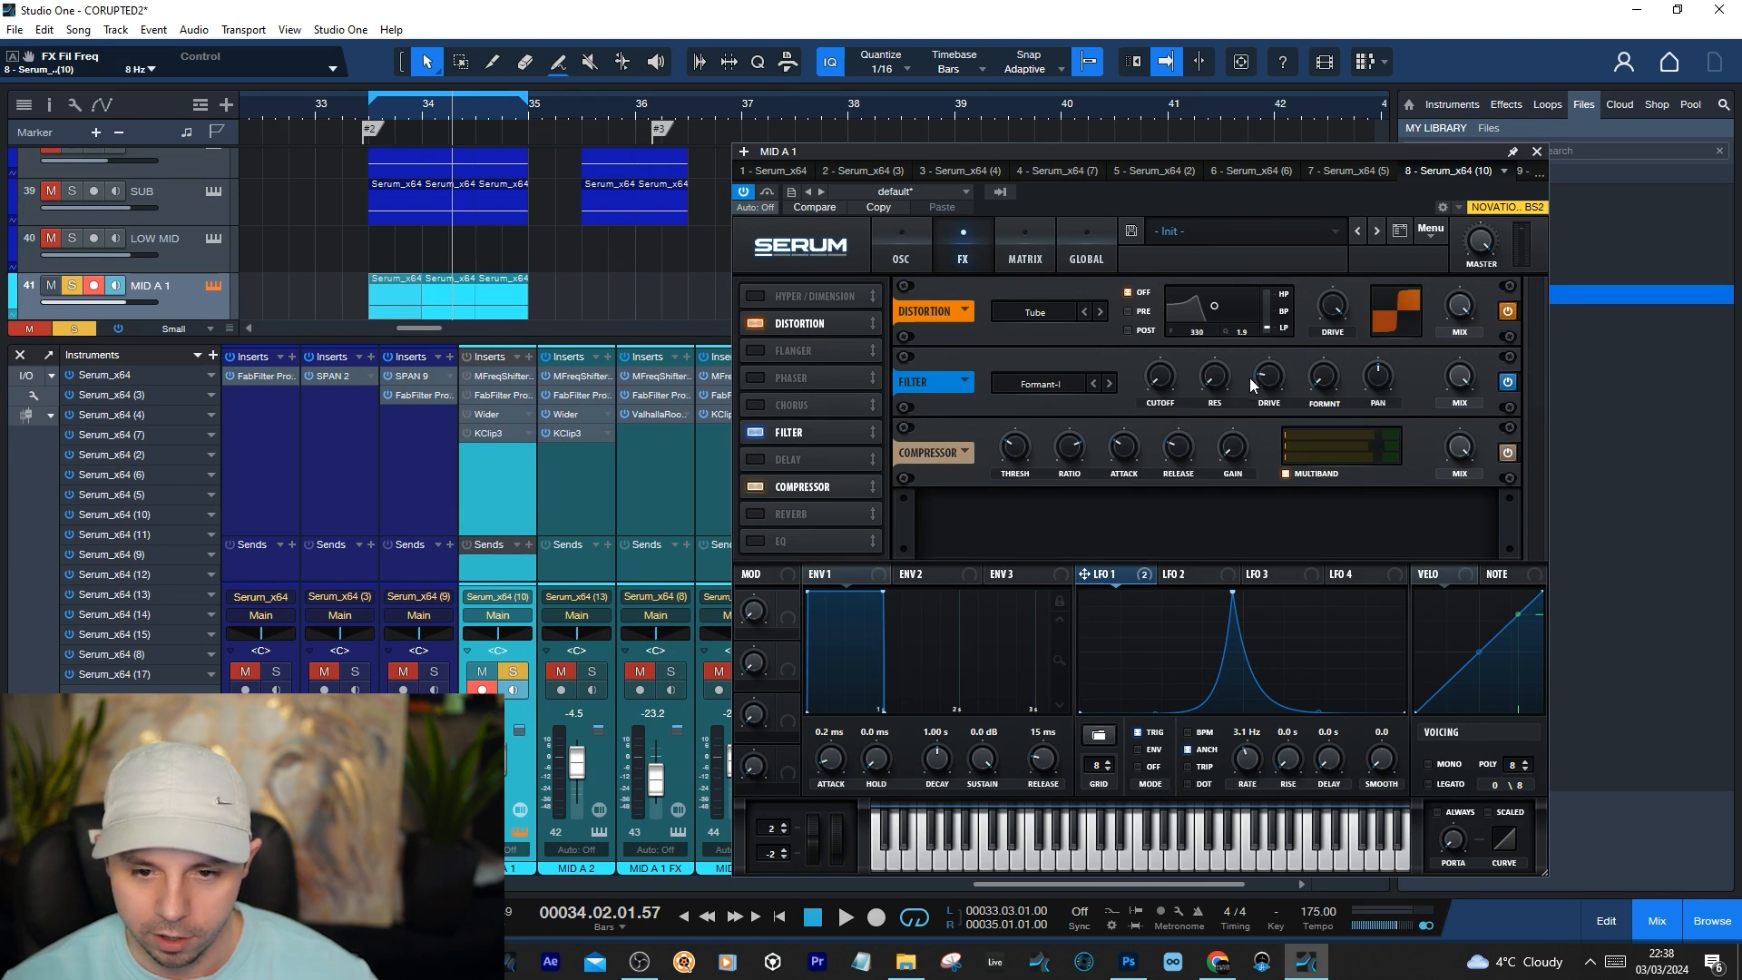
pyautogui.moveTo(1270, 379)
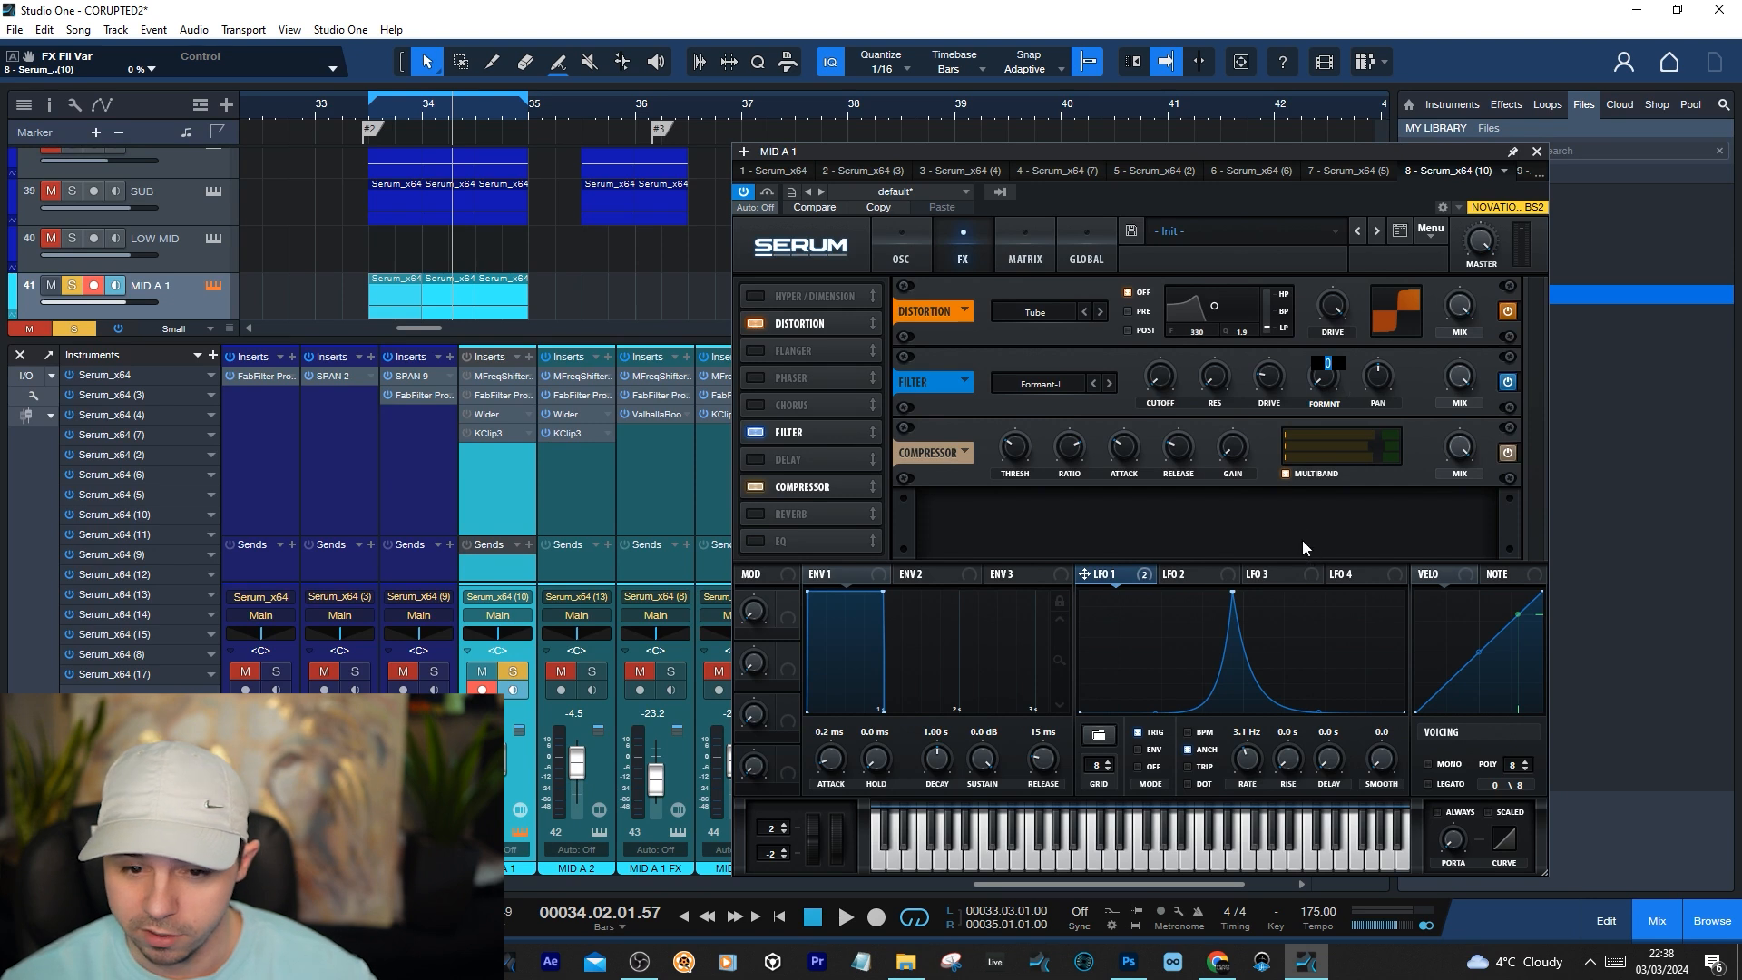
pyautogui.press('space')
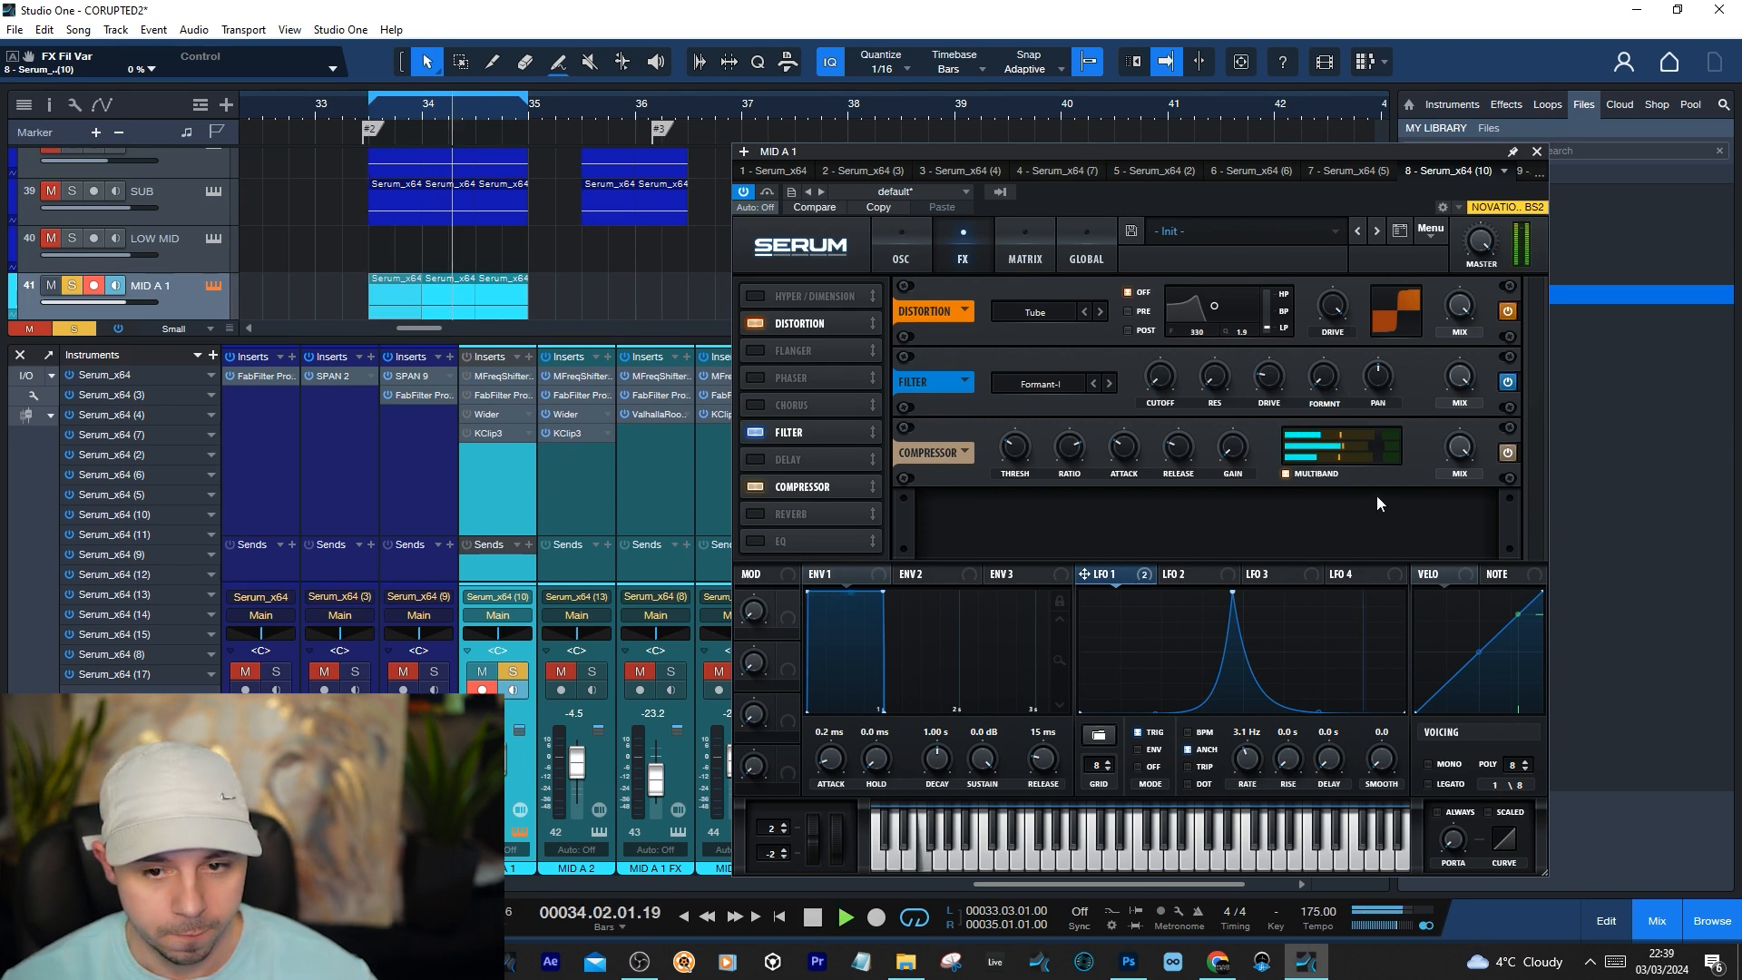
pyautogui.press('space')
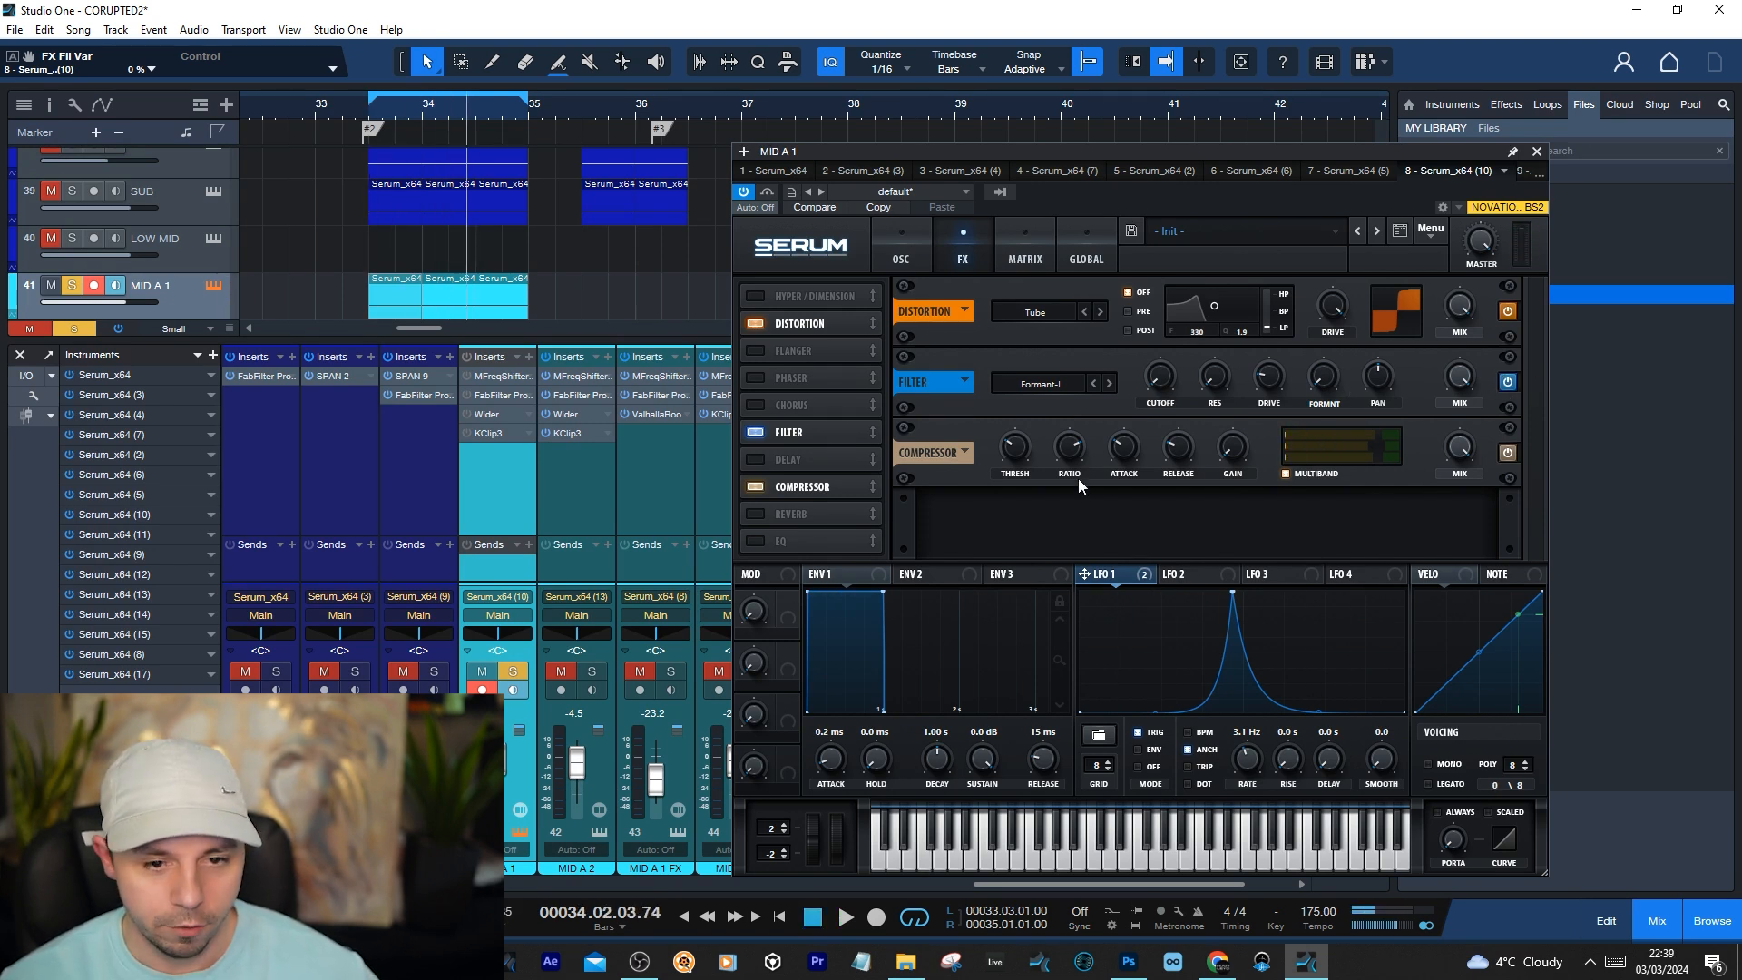
# Audition the Phs 48+ filter on the oscillator page, switch it off again and return to Serum's effects
pyautogui.click(904, 252)
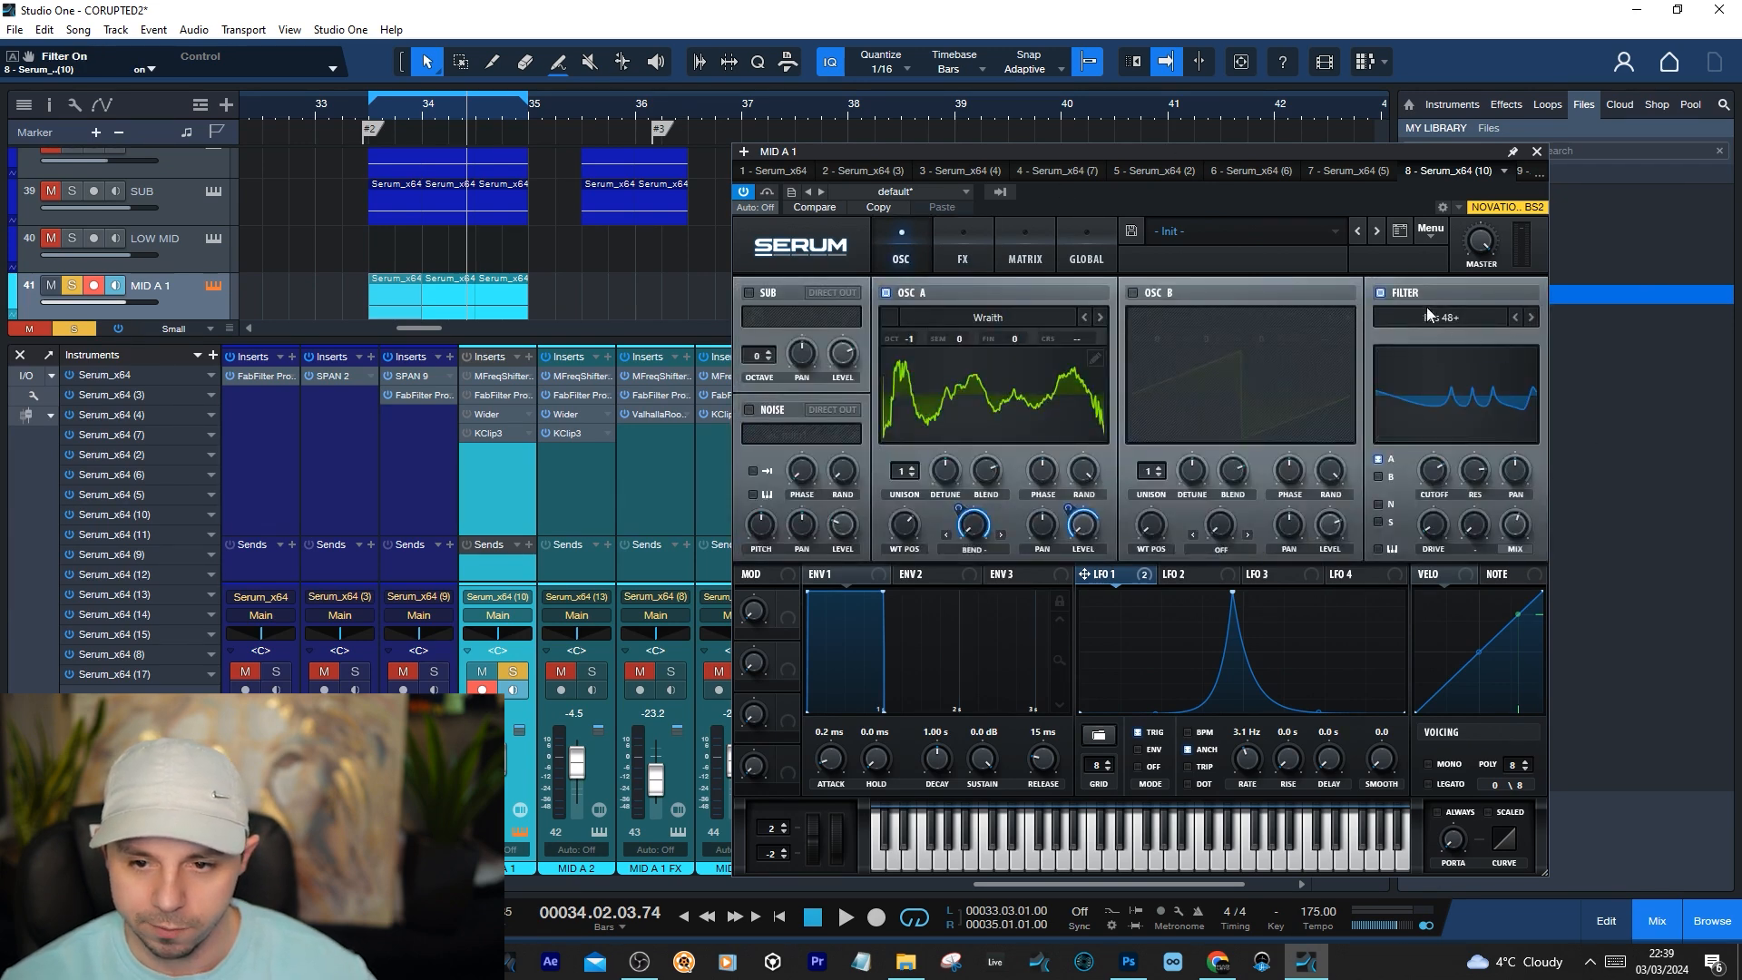
pyautogui.click(1381, 293)
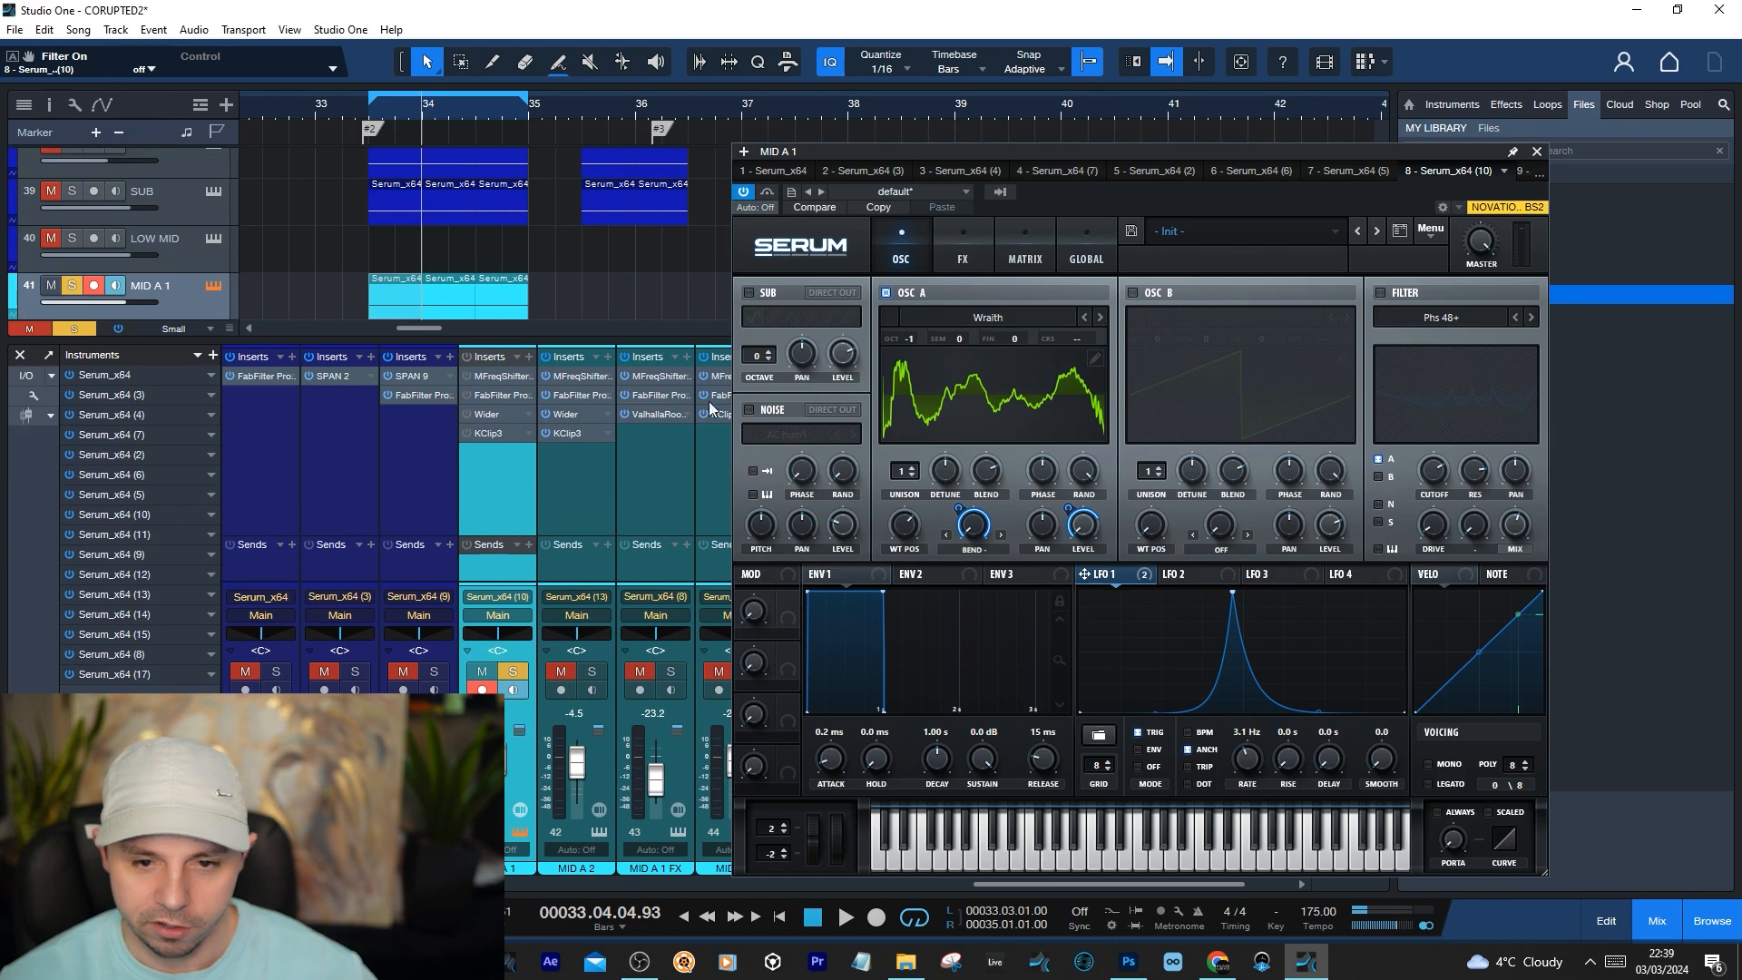
pyautogui.click(964, 254)
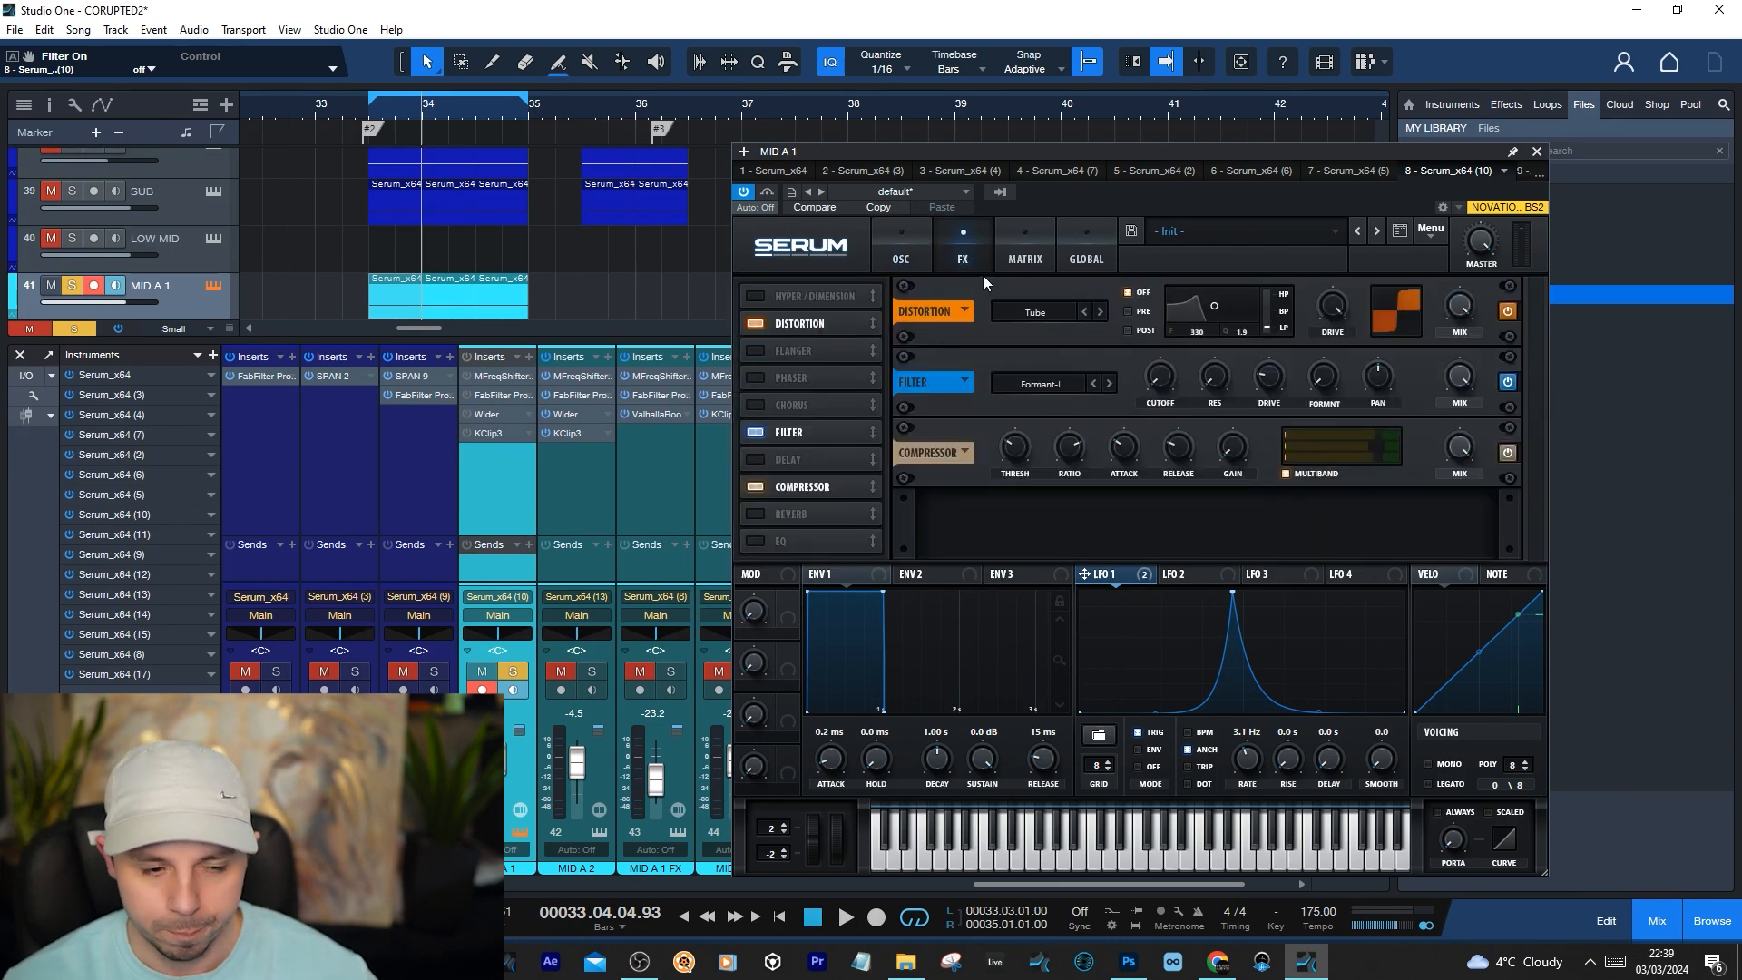
# Open MID A 1's MFreqShifter insert and arrange it beside Serum, with Serum showing its oscillator page
pyautogui.click(500, 373)
pyautogui.moveTo(1027, 243); pyautogui.dragTo(862, 314)
pyautogui.moveTo(966, 330); pyautogui.dragTo(898, 327)
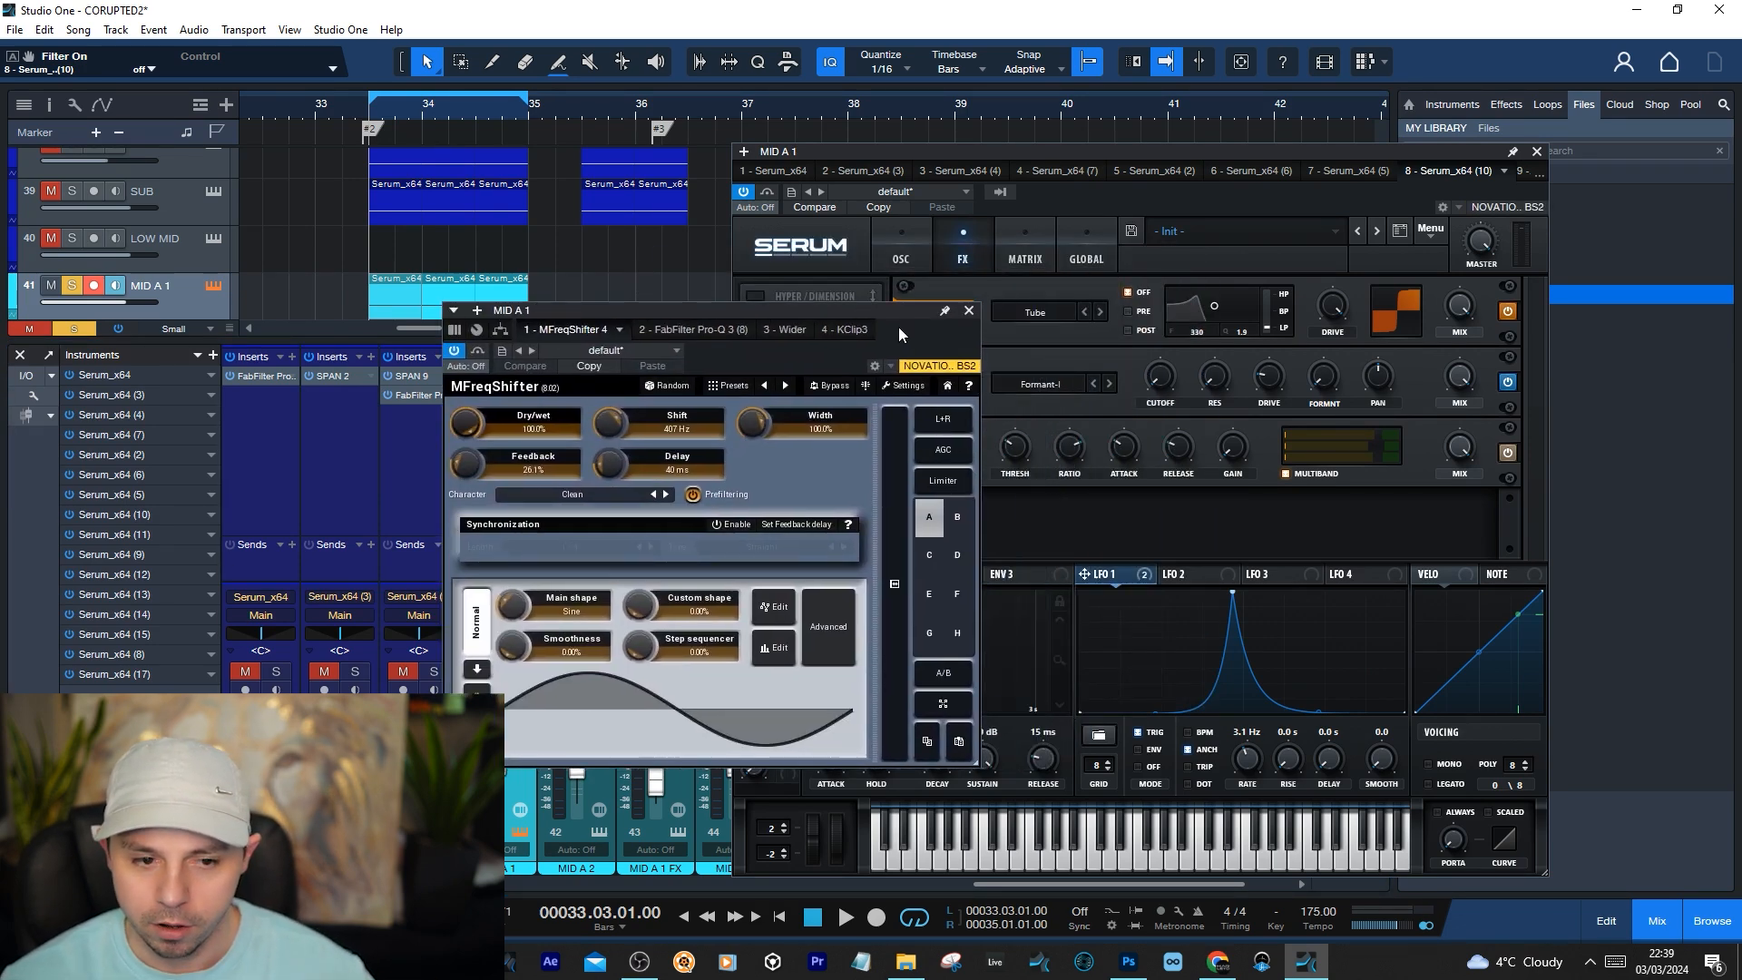
pyautogui.click(901, 254)
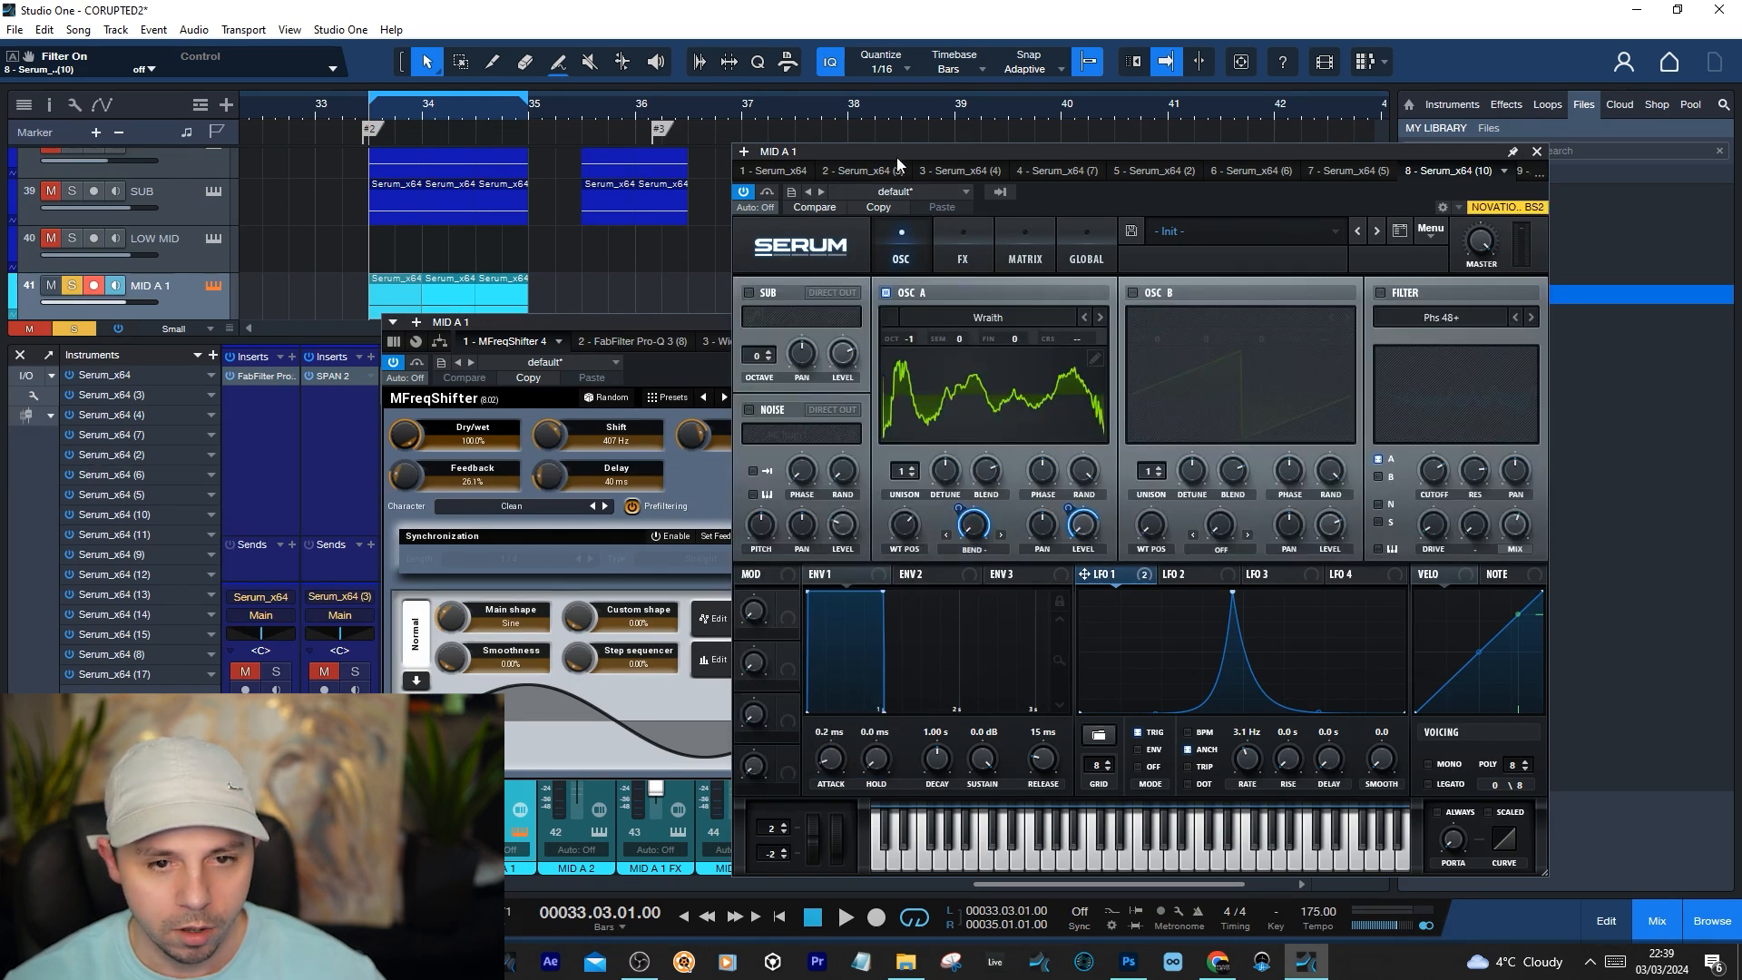
pyautogui.moveTo(896, 156); pyautogui.dragTo(1012, 149)
pyautogui.click(760, 324)
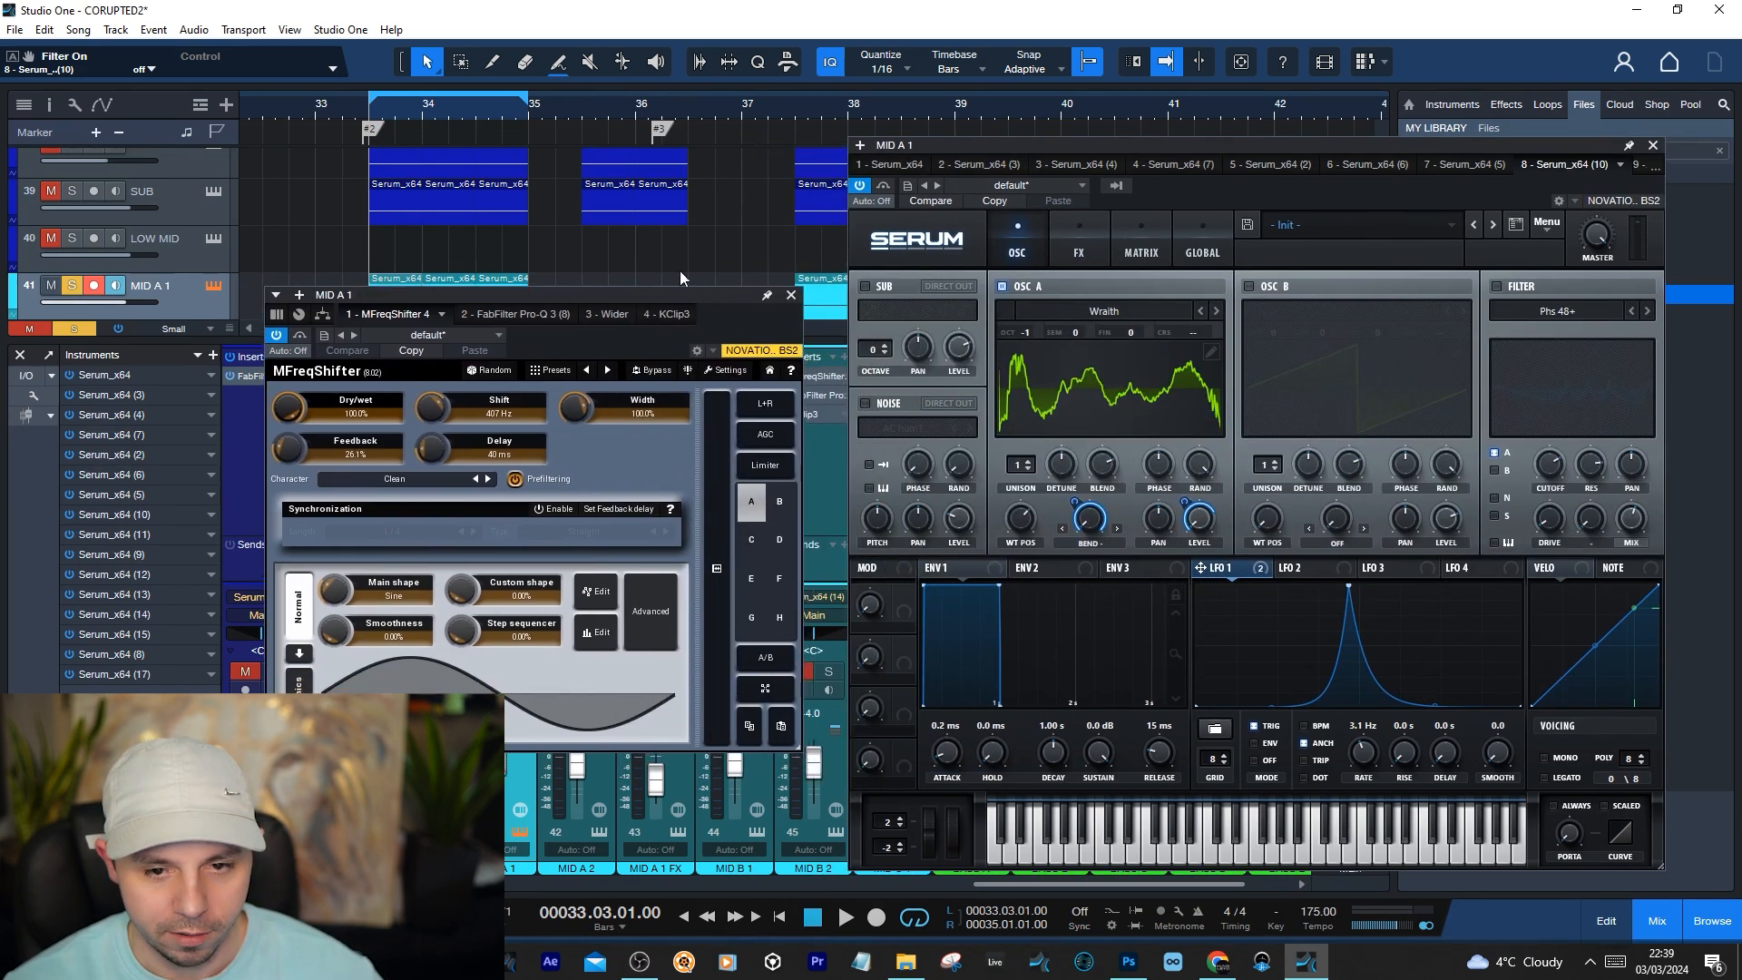
# Locate oscillator A's Wraith wavetable in the Digital category and check its wavetable position
pyautogui.click(1102, 308)
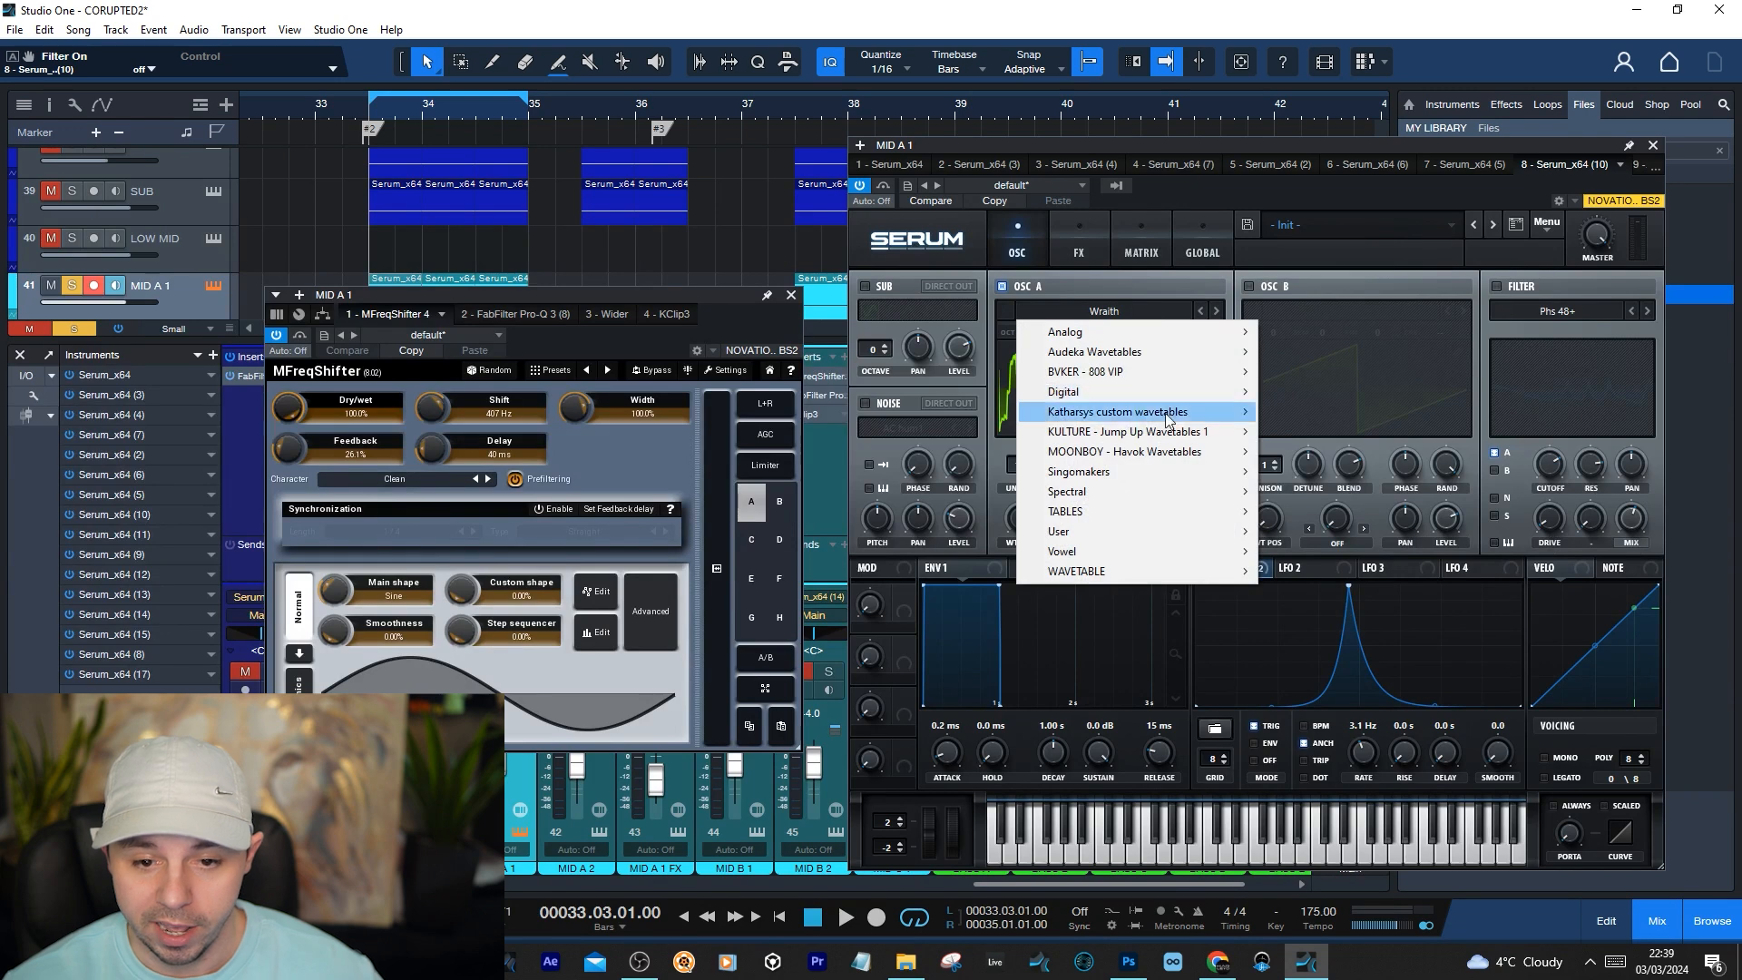
pyautogui.click(1073, 261)
pyautogui.click(1007, 237)
pyautogui.click(1104, 311)
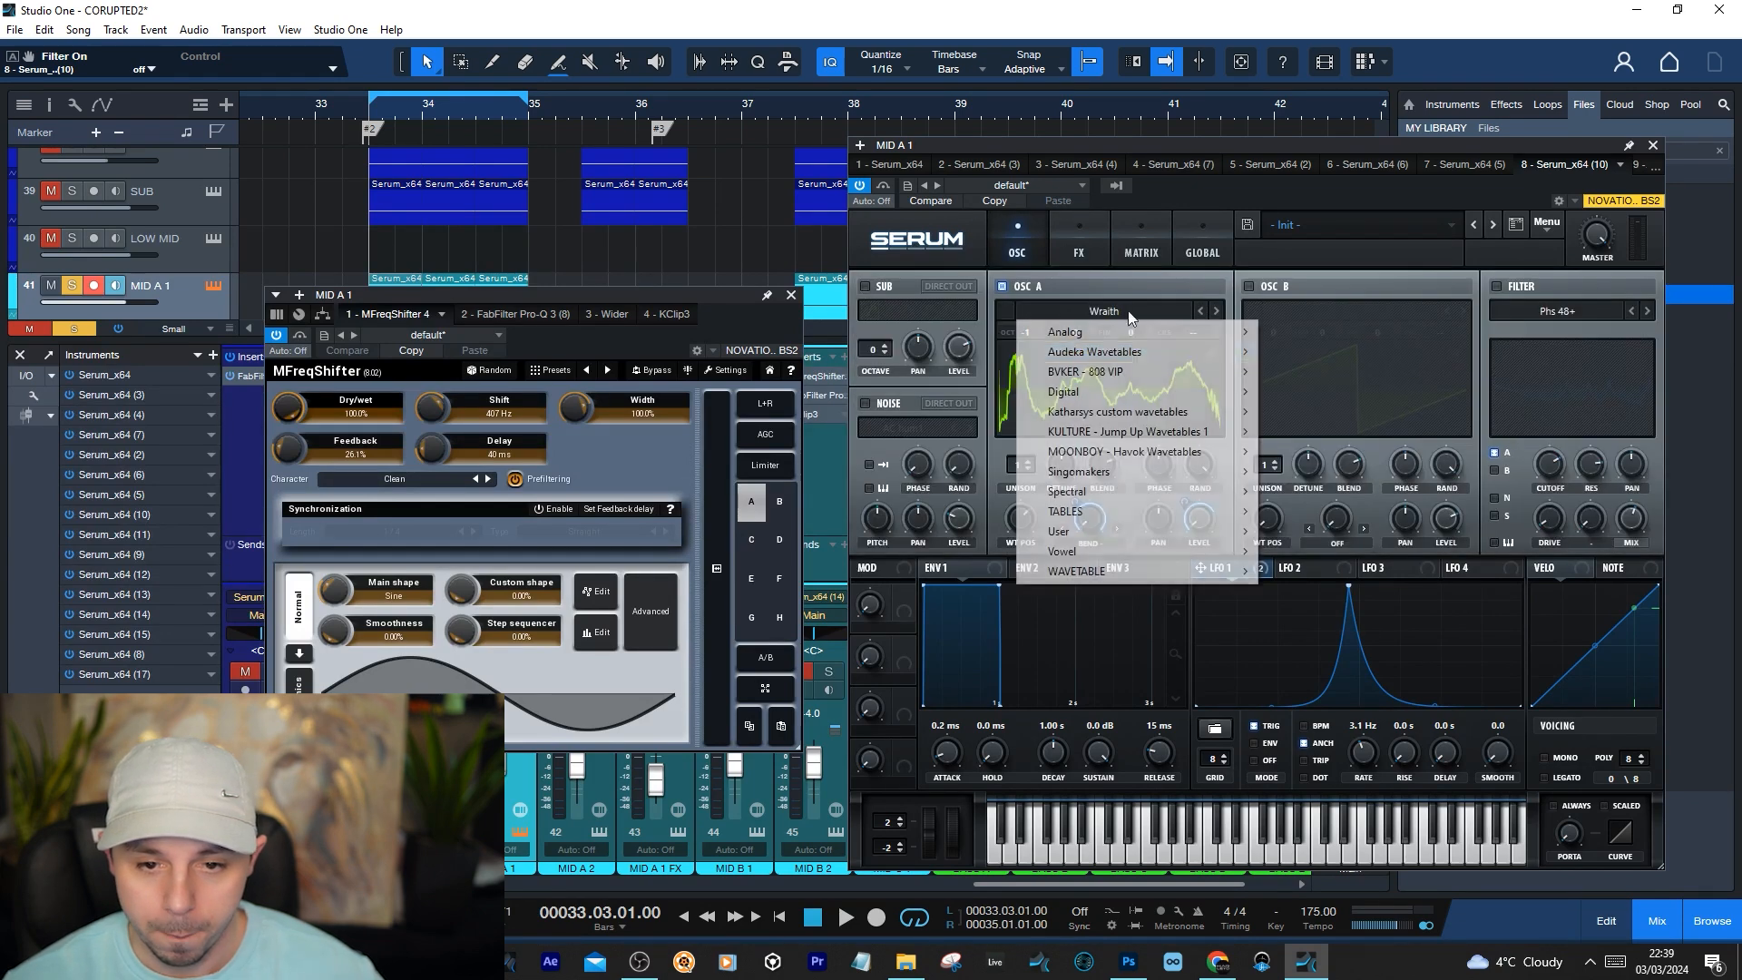
pyautogui.moveTo(1119, 396)
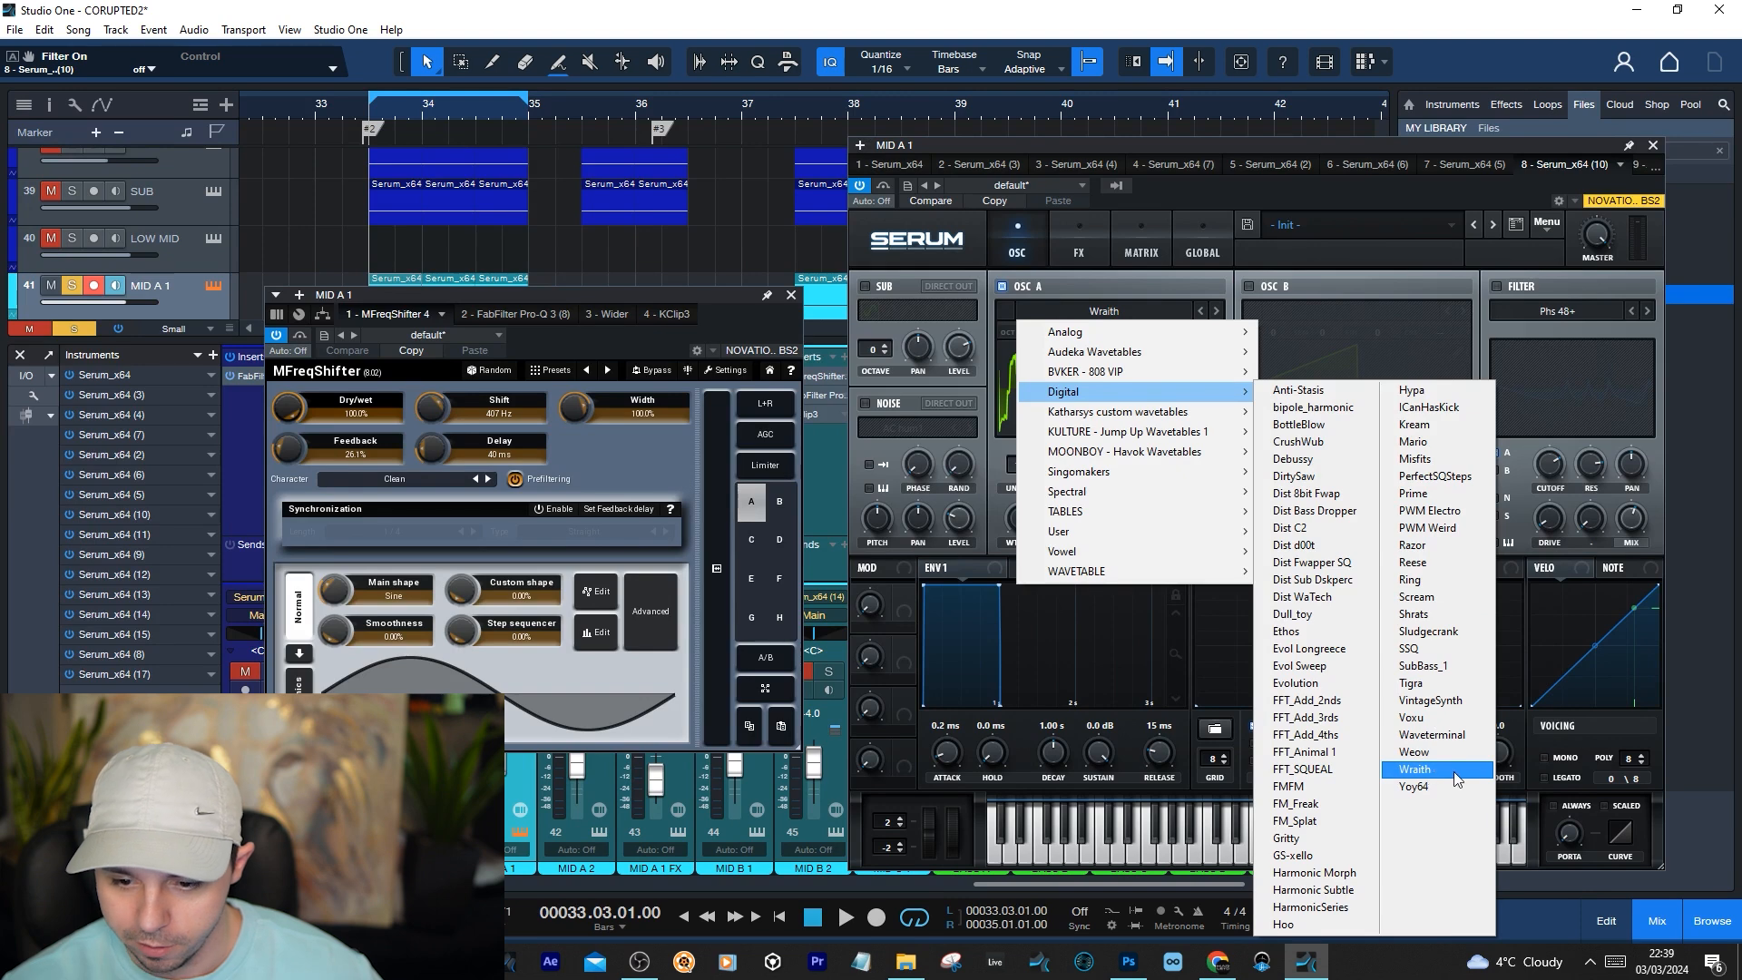
pyautogui.click(1347, 208)
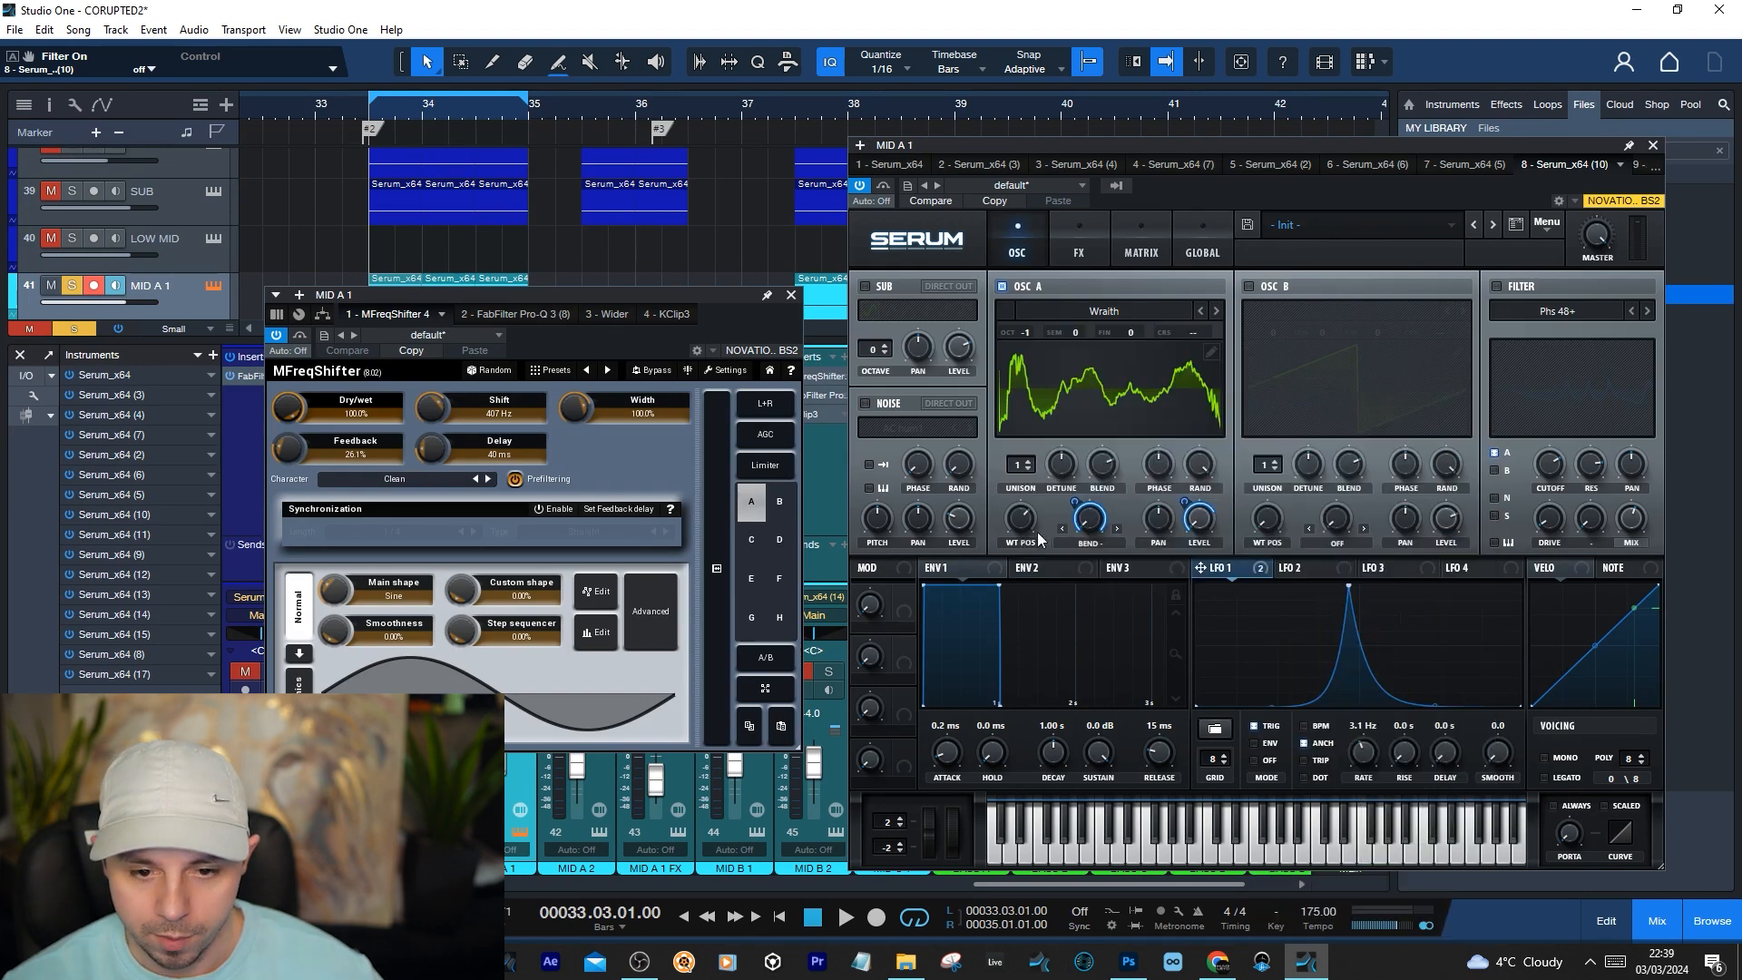
pyautogui.moveTo(1024, 527); pyautogui.dragTo(1172, 189)
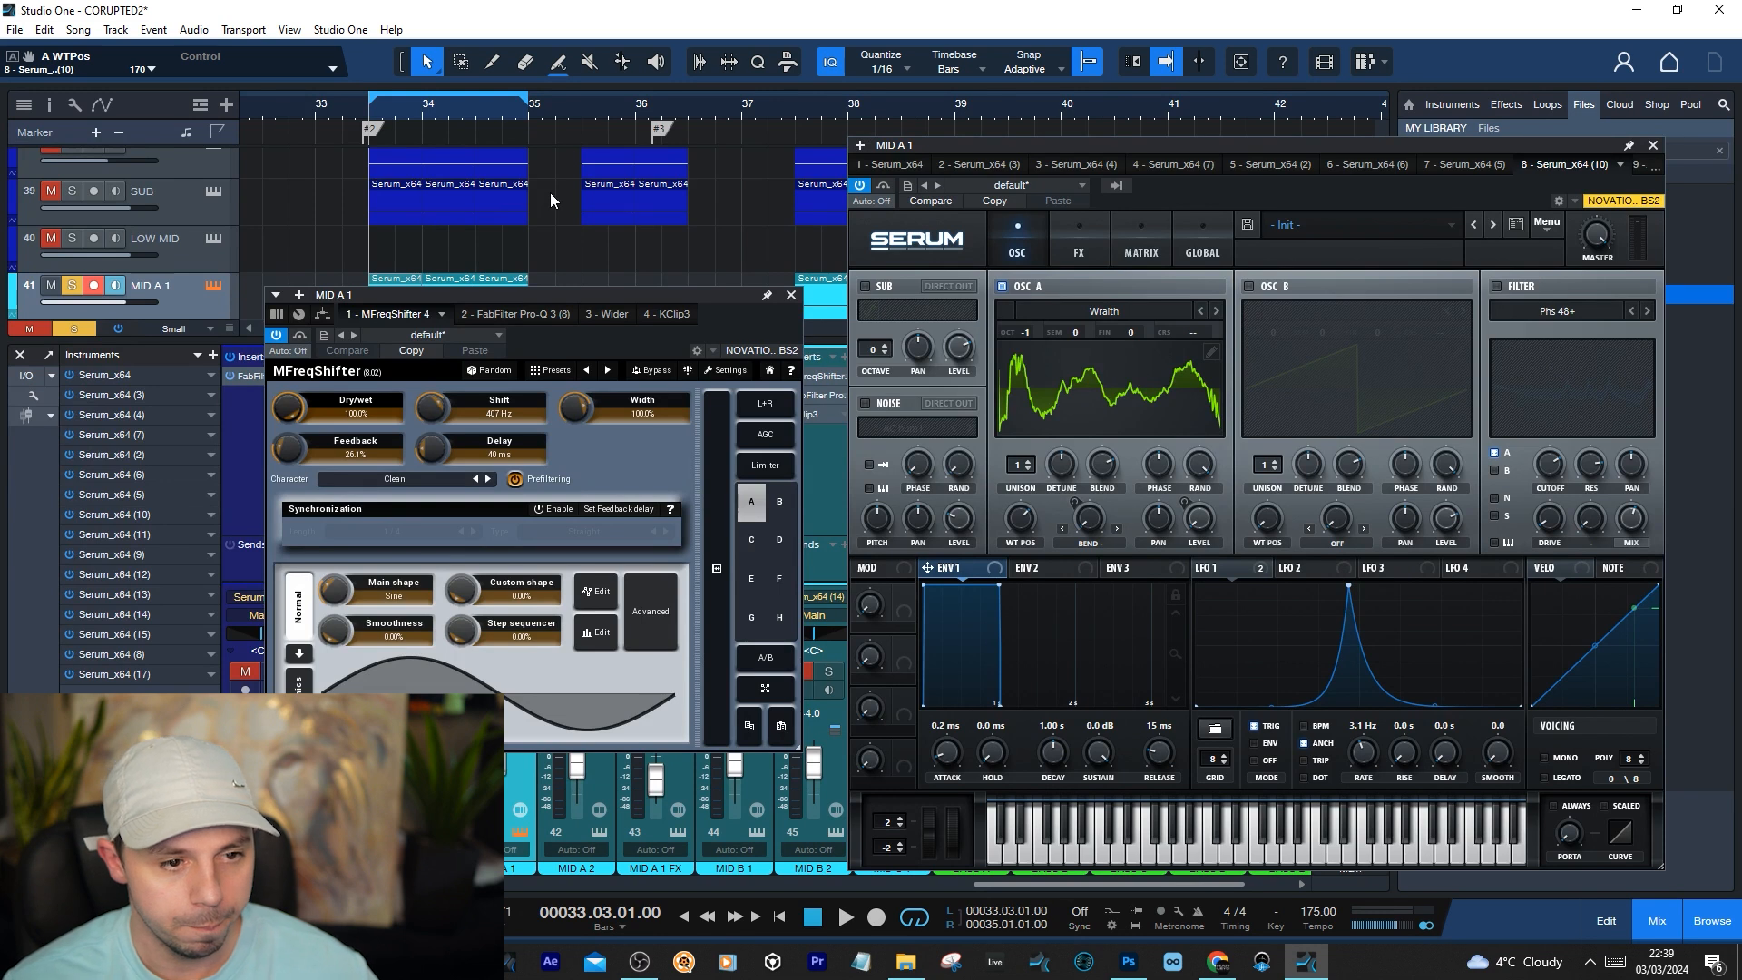
# Play MID A 1's loop and review MFreqShifter's dry/wet, shift, width, feedback and delay settings
pyautogui.press('space')
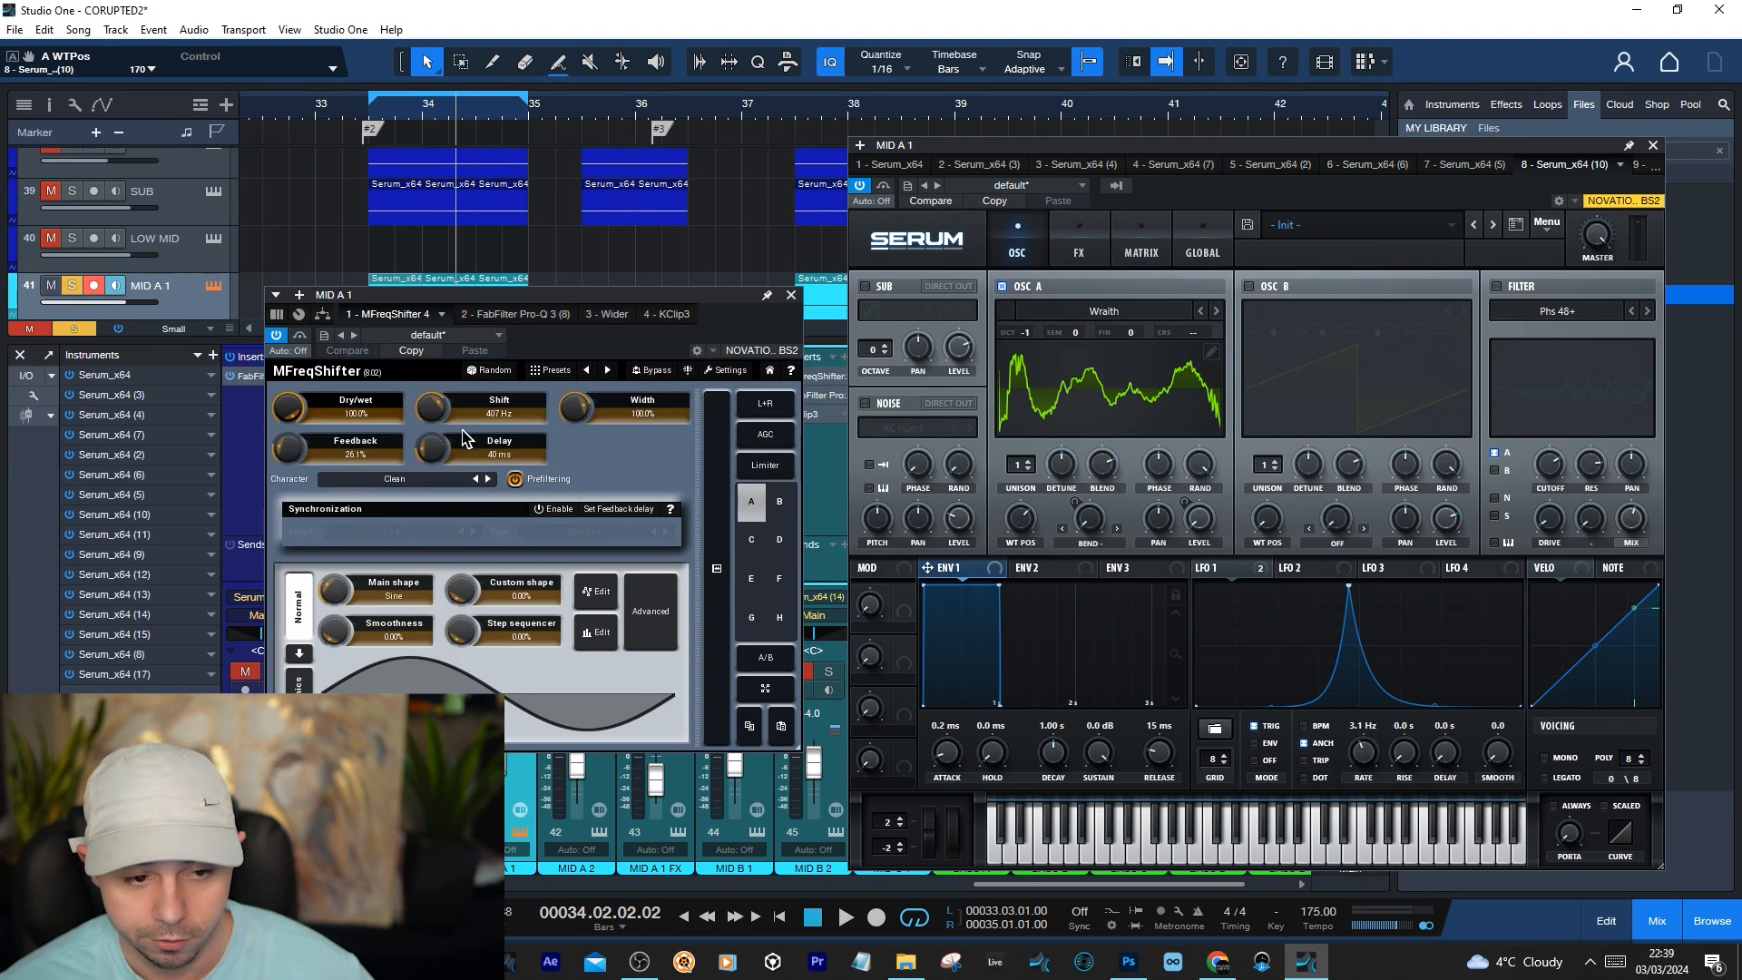
pyautogui.click(288, 420)
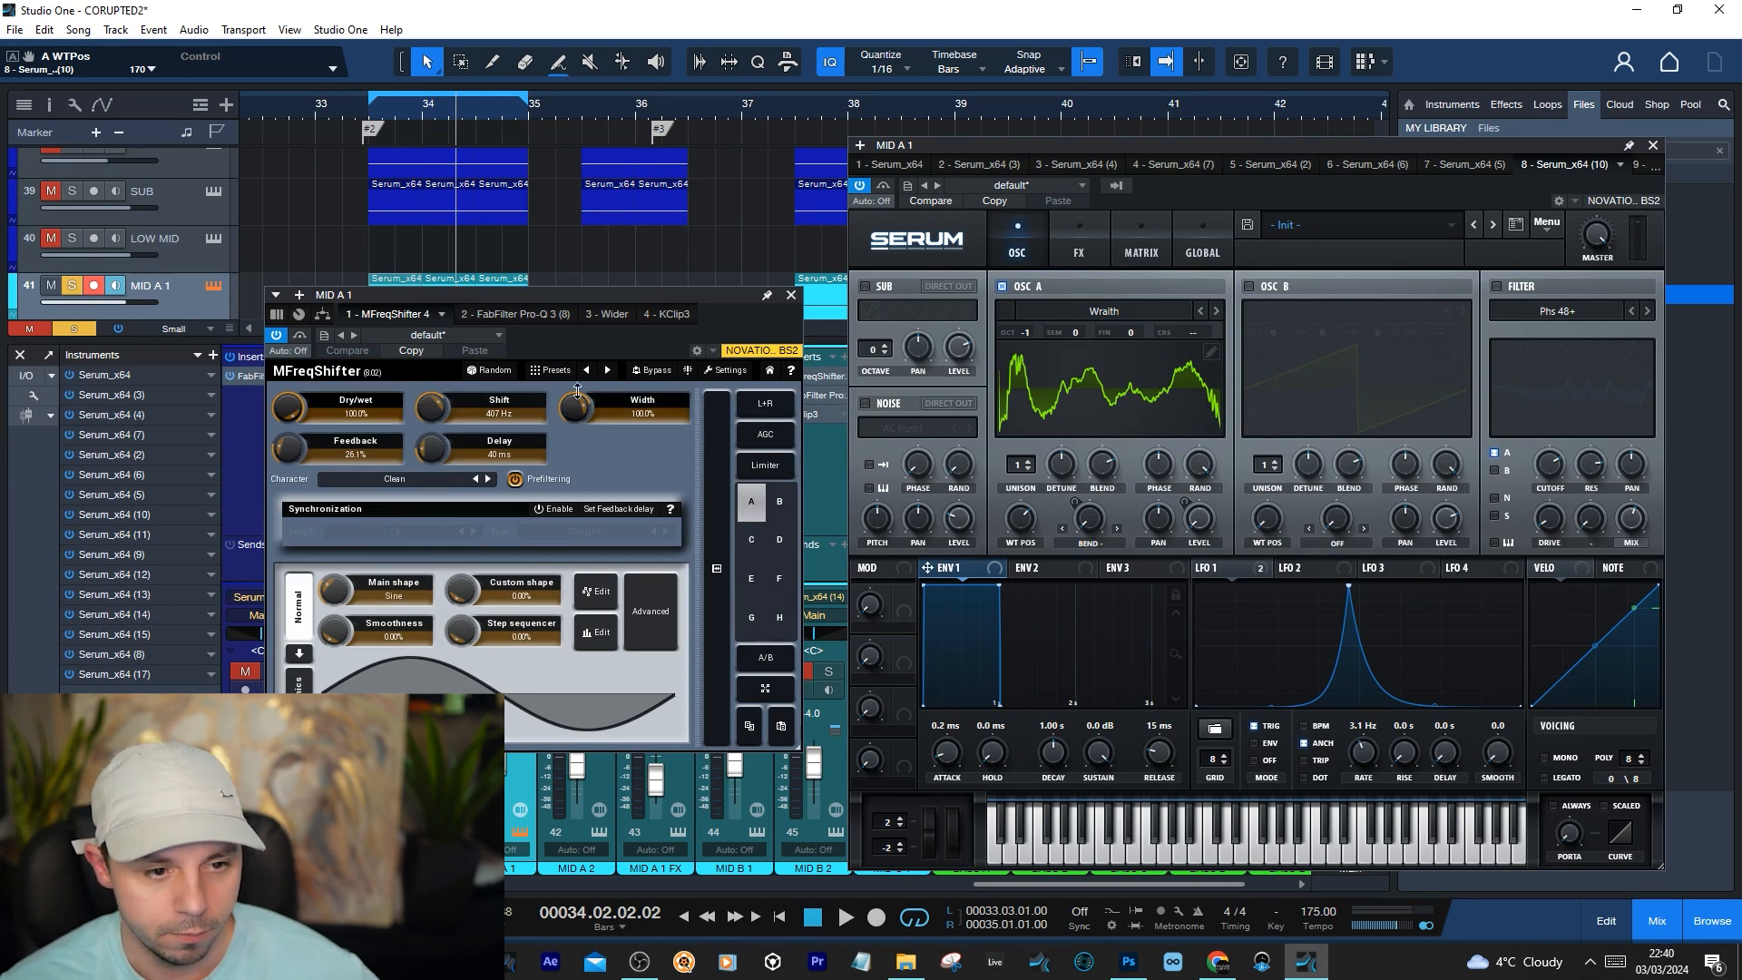
pyautogui.moveTo(505, 292); pyautogui.dragTo(515, 316)
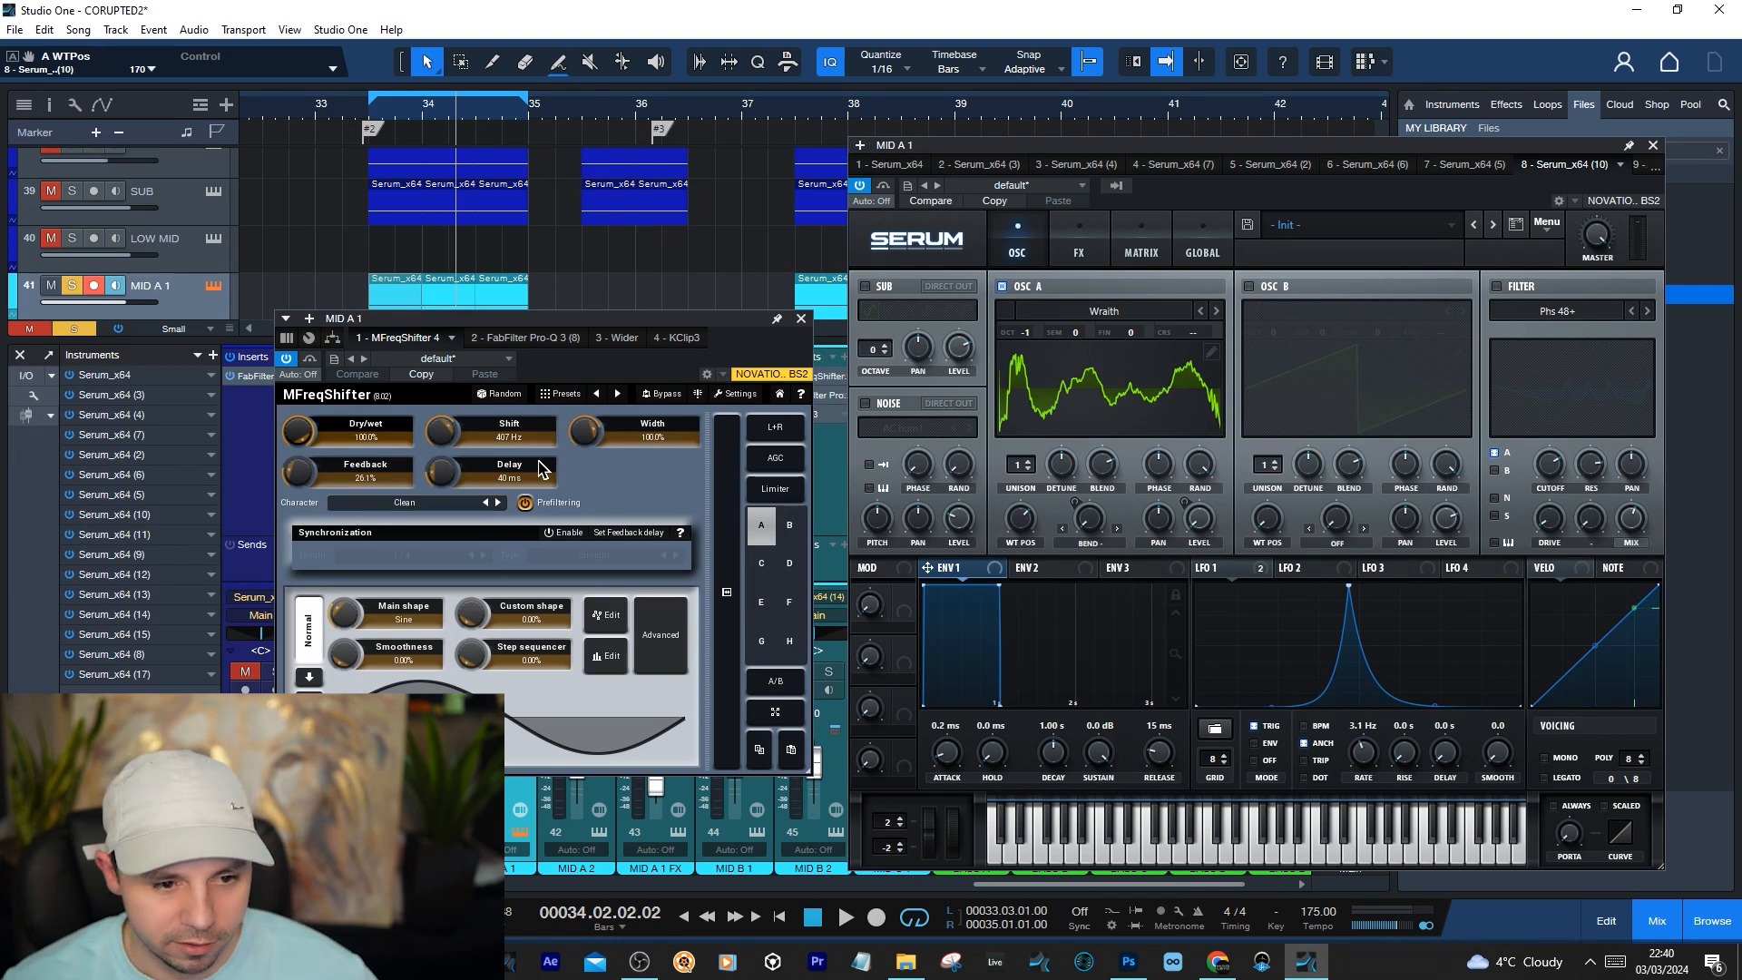
pyautogui.press('space')
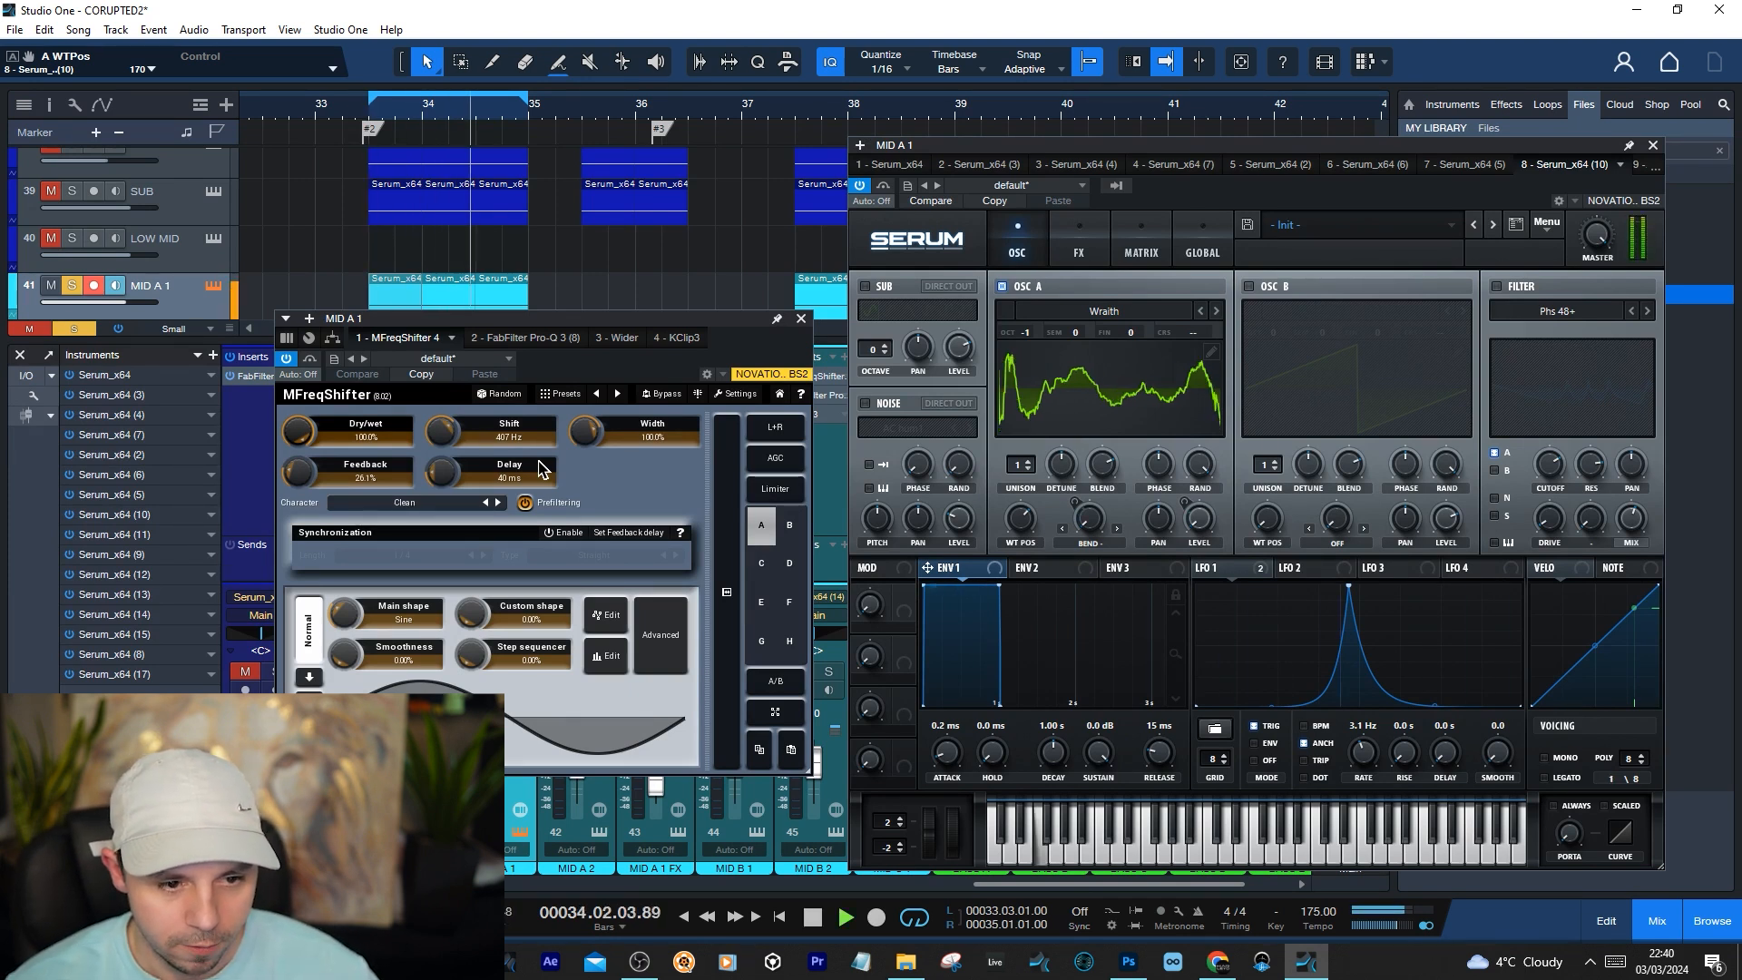
pyautogui.press('space')
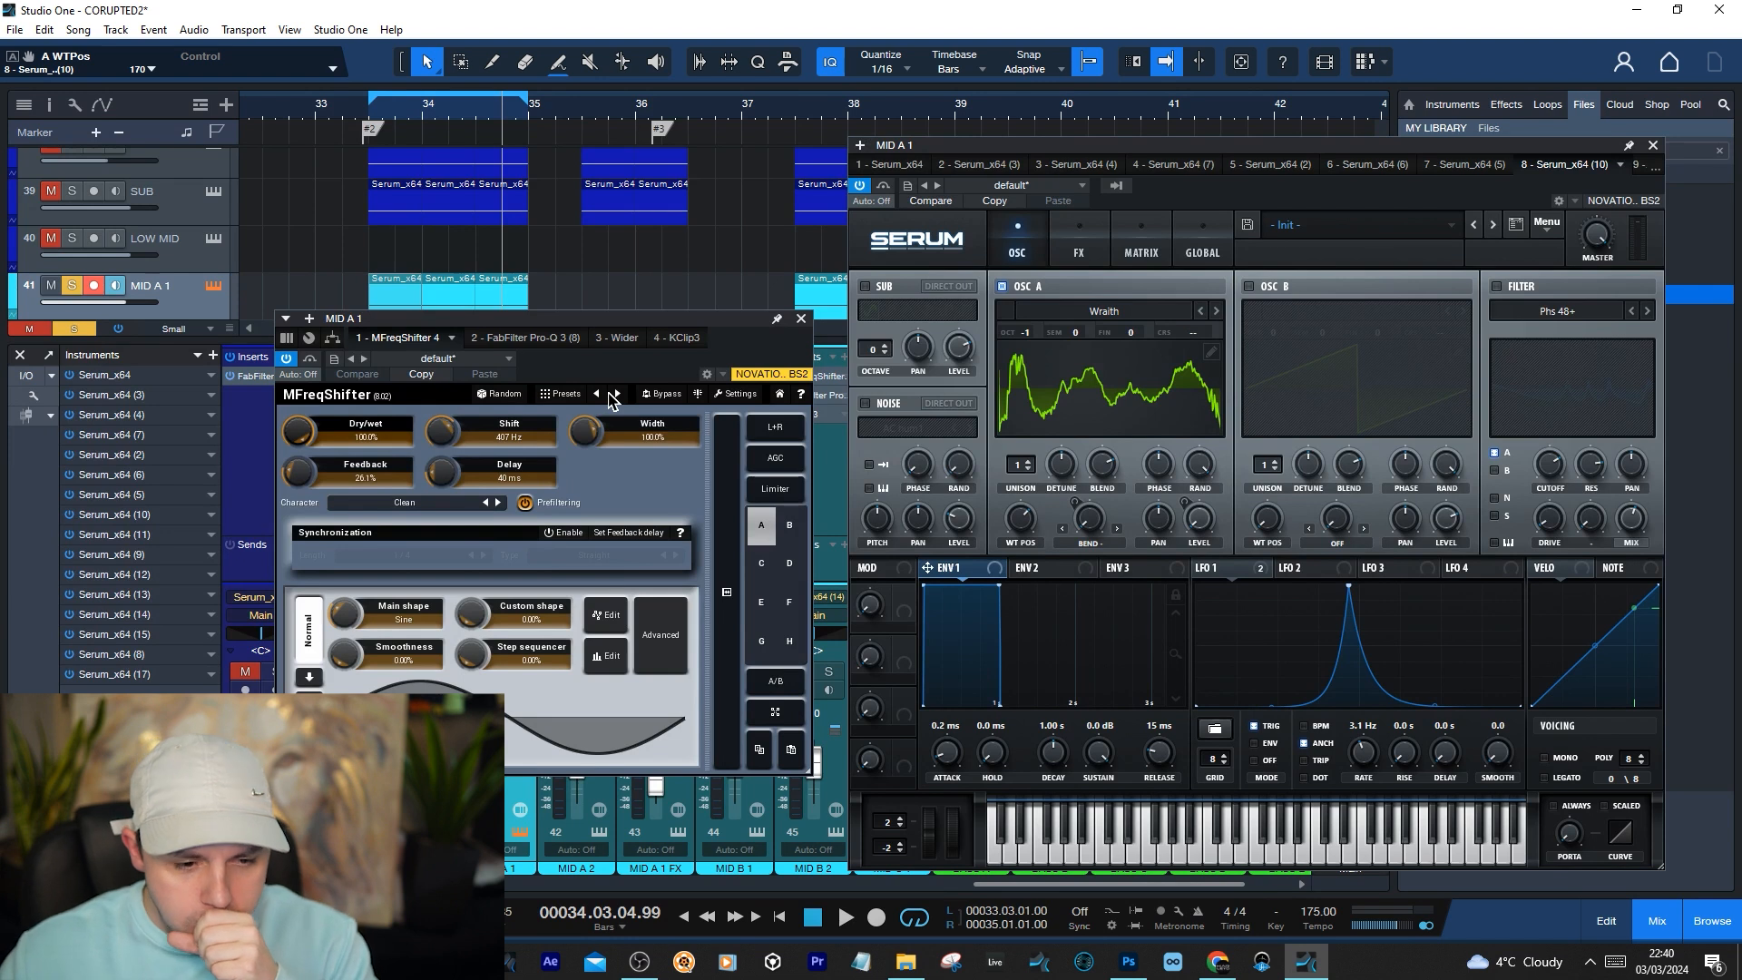
# Close MFreqShifter and open MID A 1's KClip3 insert to examine its clipper settings
pyautogui.click(801, 320)
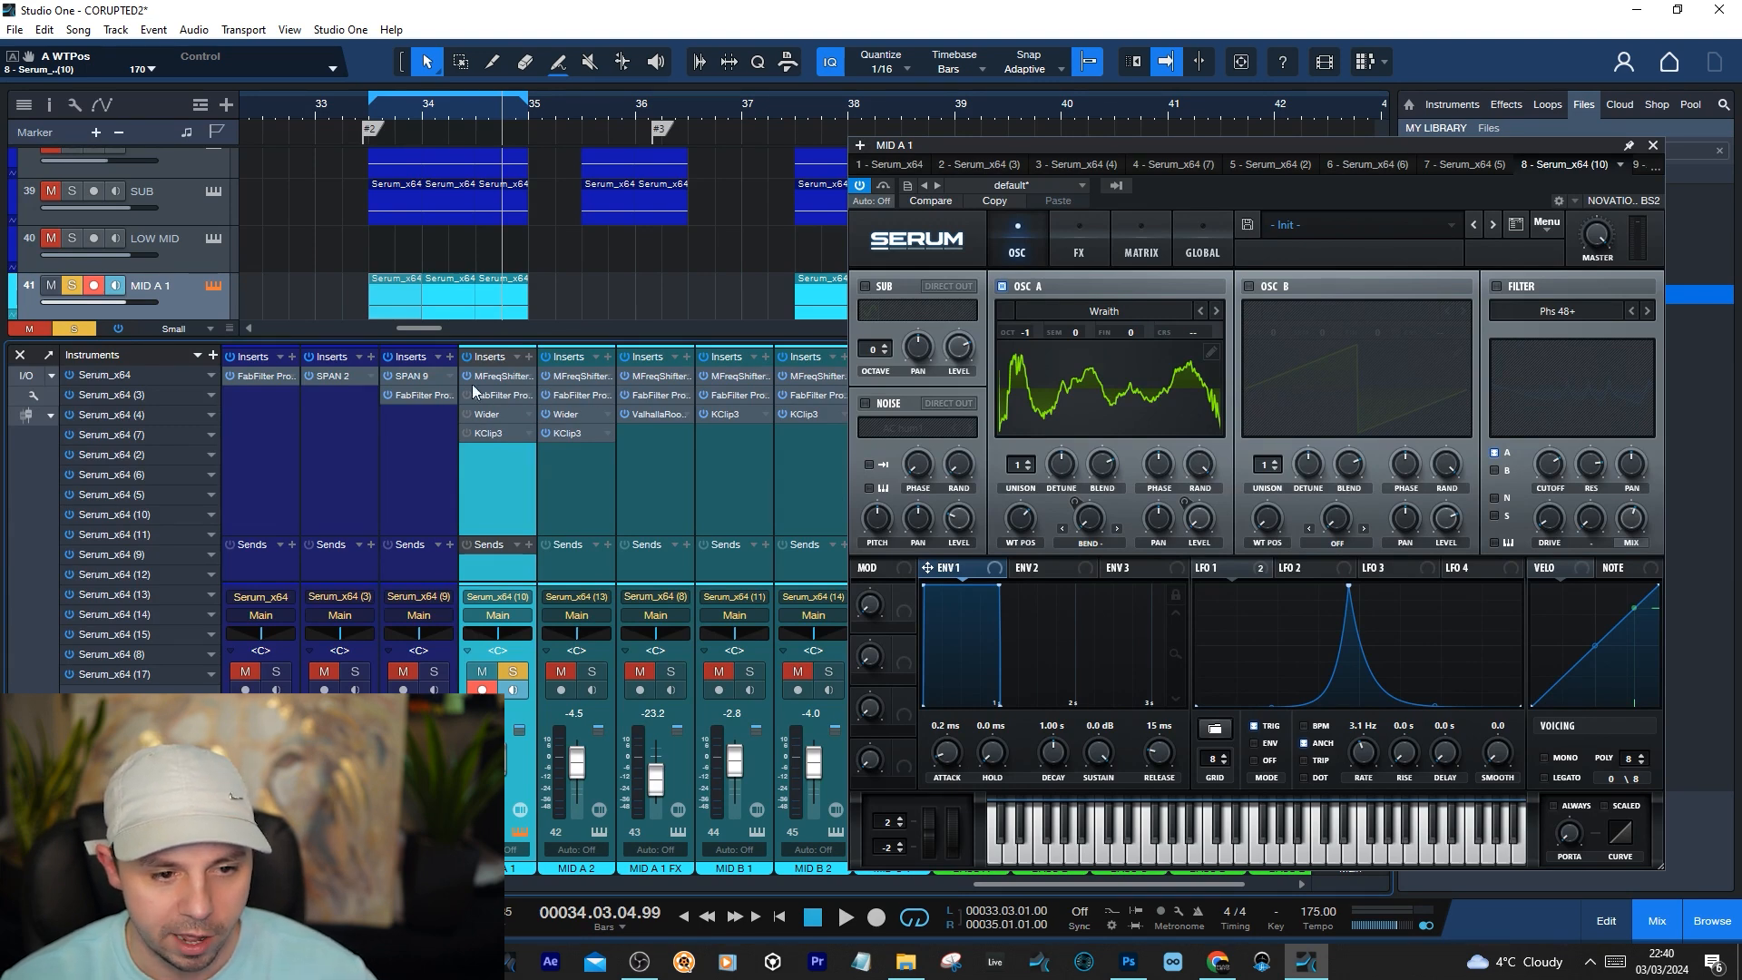
pyautogui.click(490, 433)
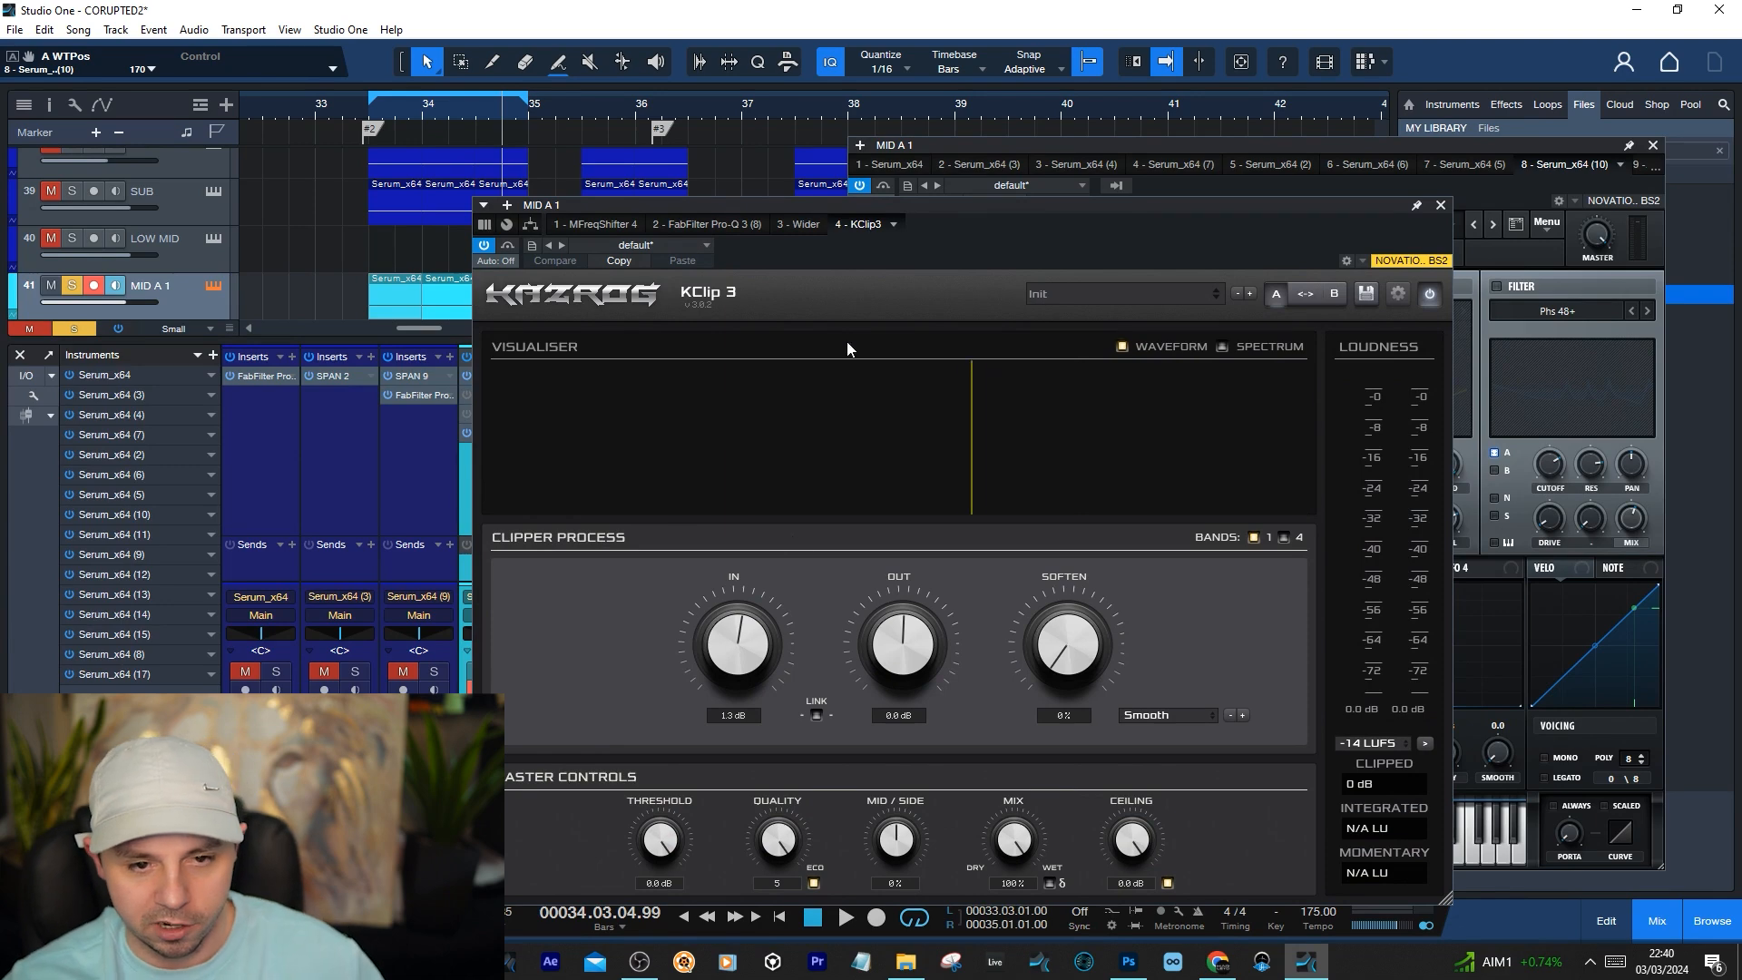
pyautogui.moveTo(943, 240); pyautogui.dragTo(940, 218)
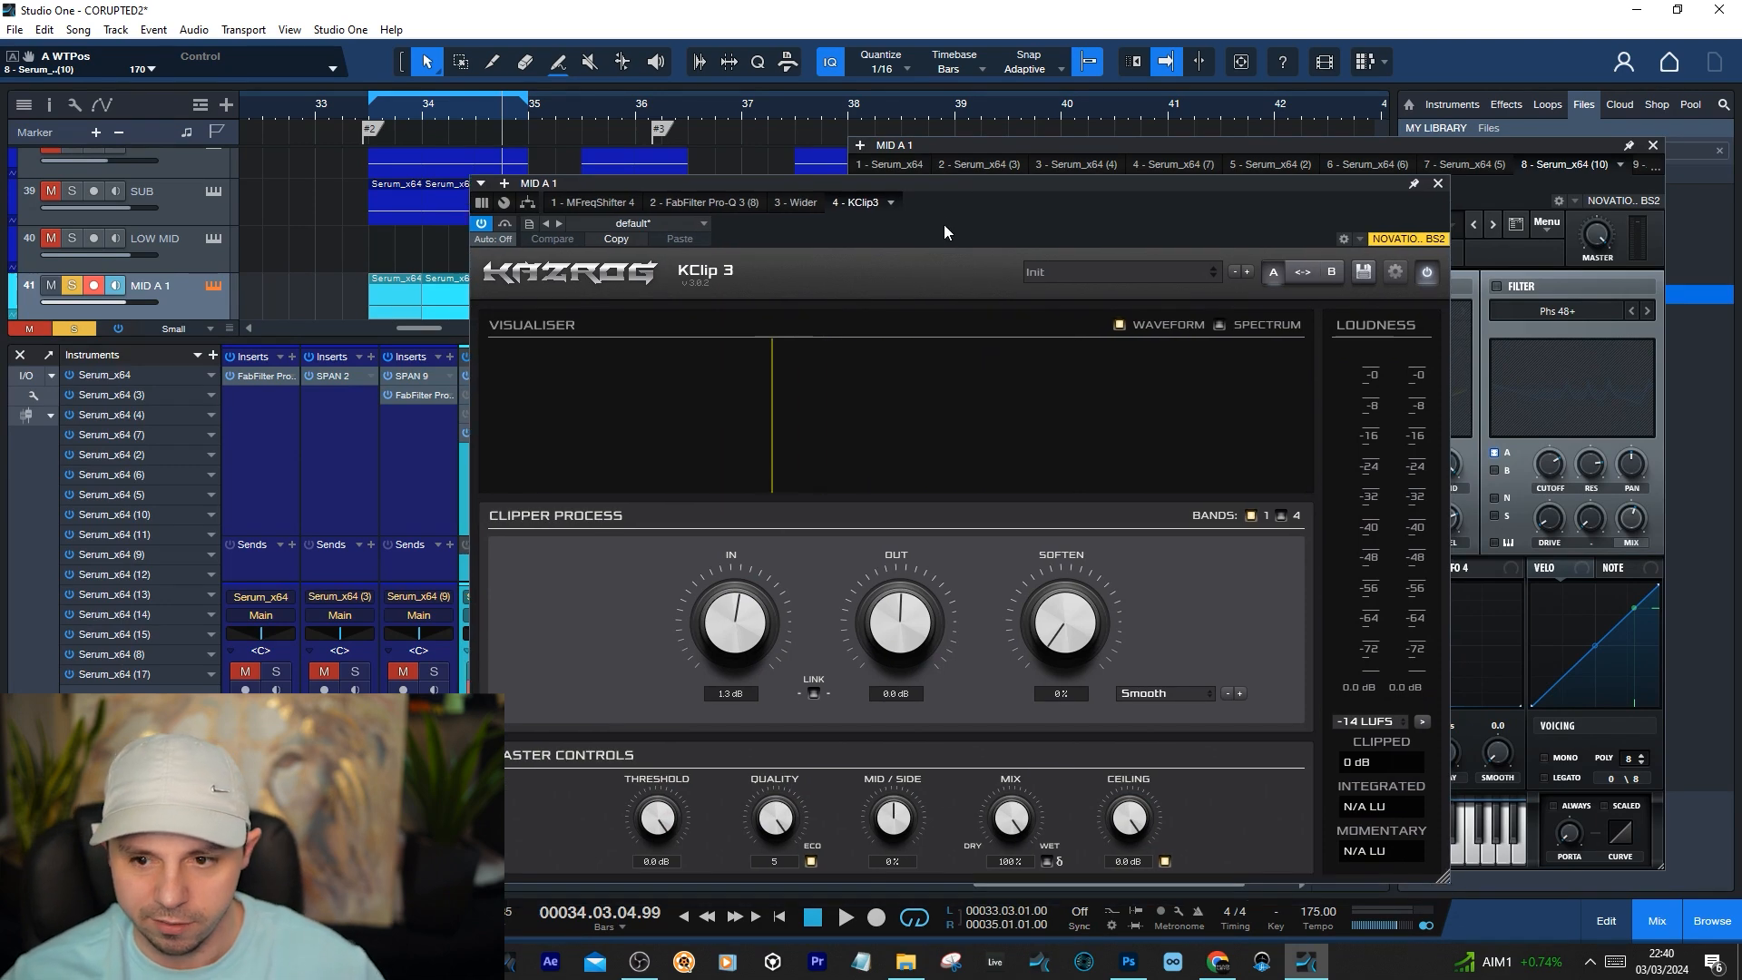
# Close KClip3, enable Serum's filter on MID A 1 and choose the Phs 48+ type from the Flanges category
pyautogui.click(1439, 183)
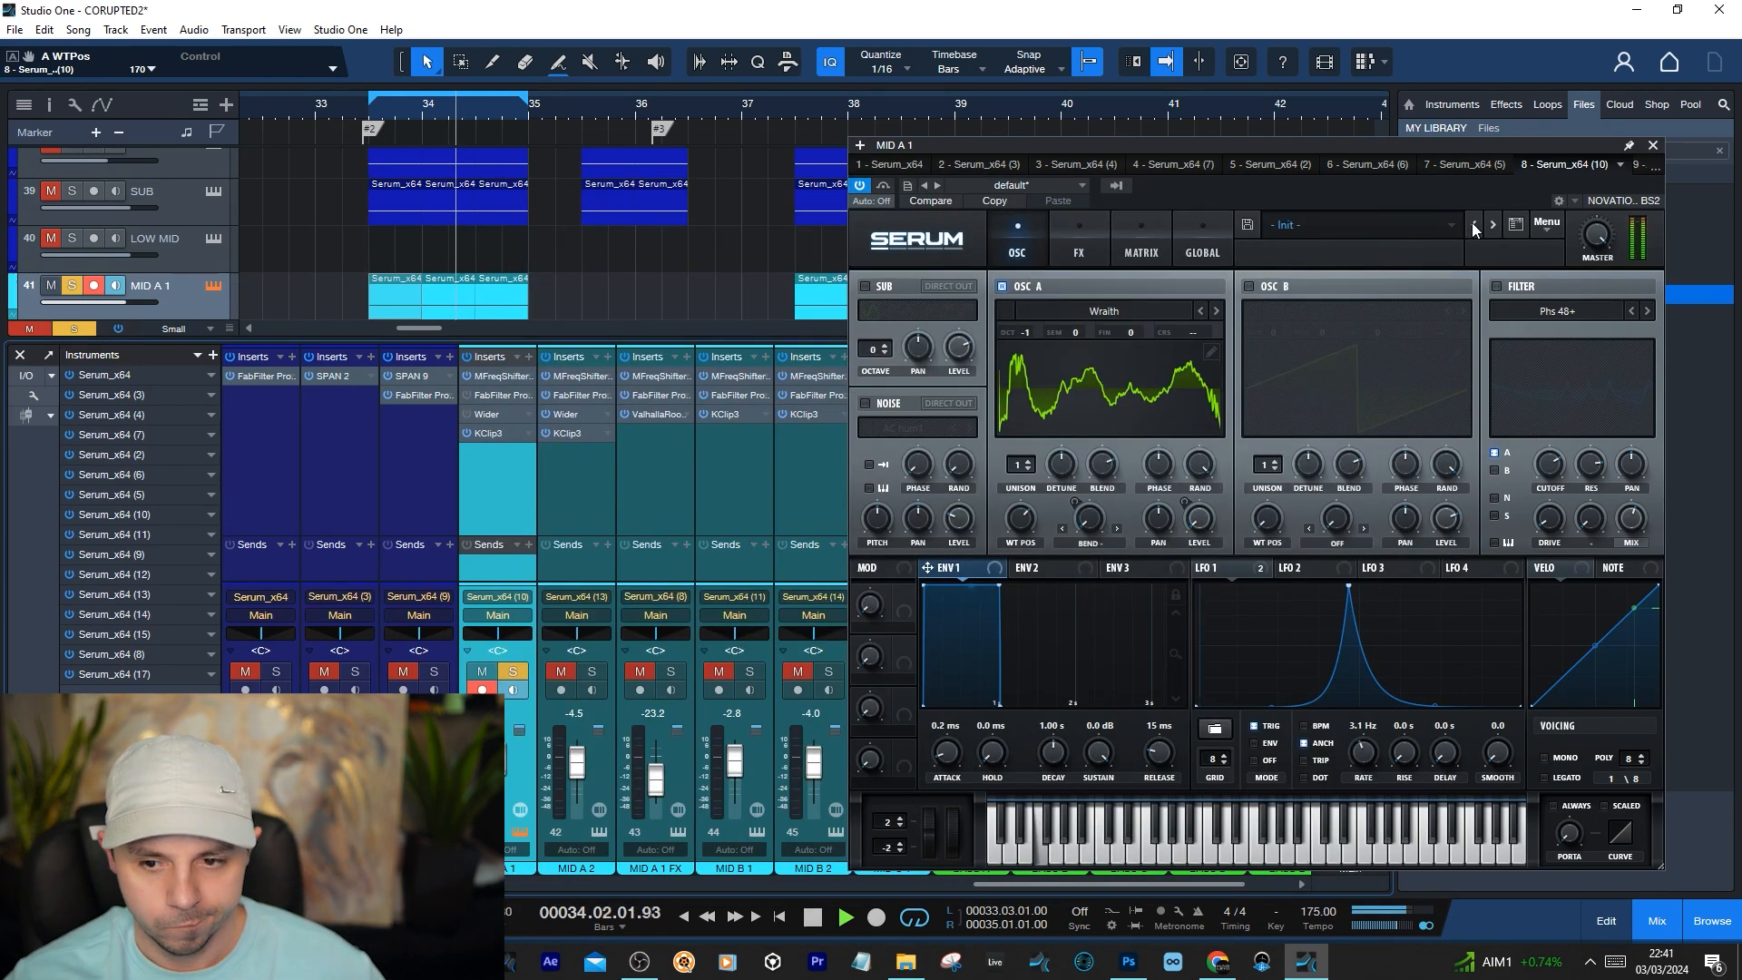
pyautogui.click(1537, 288)
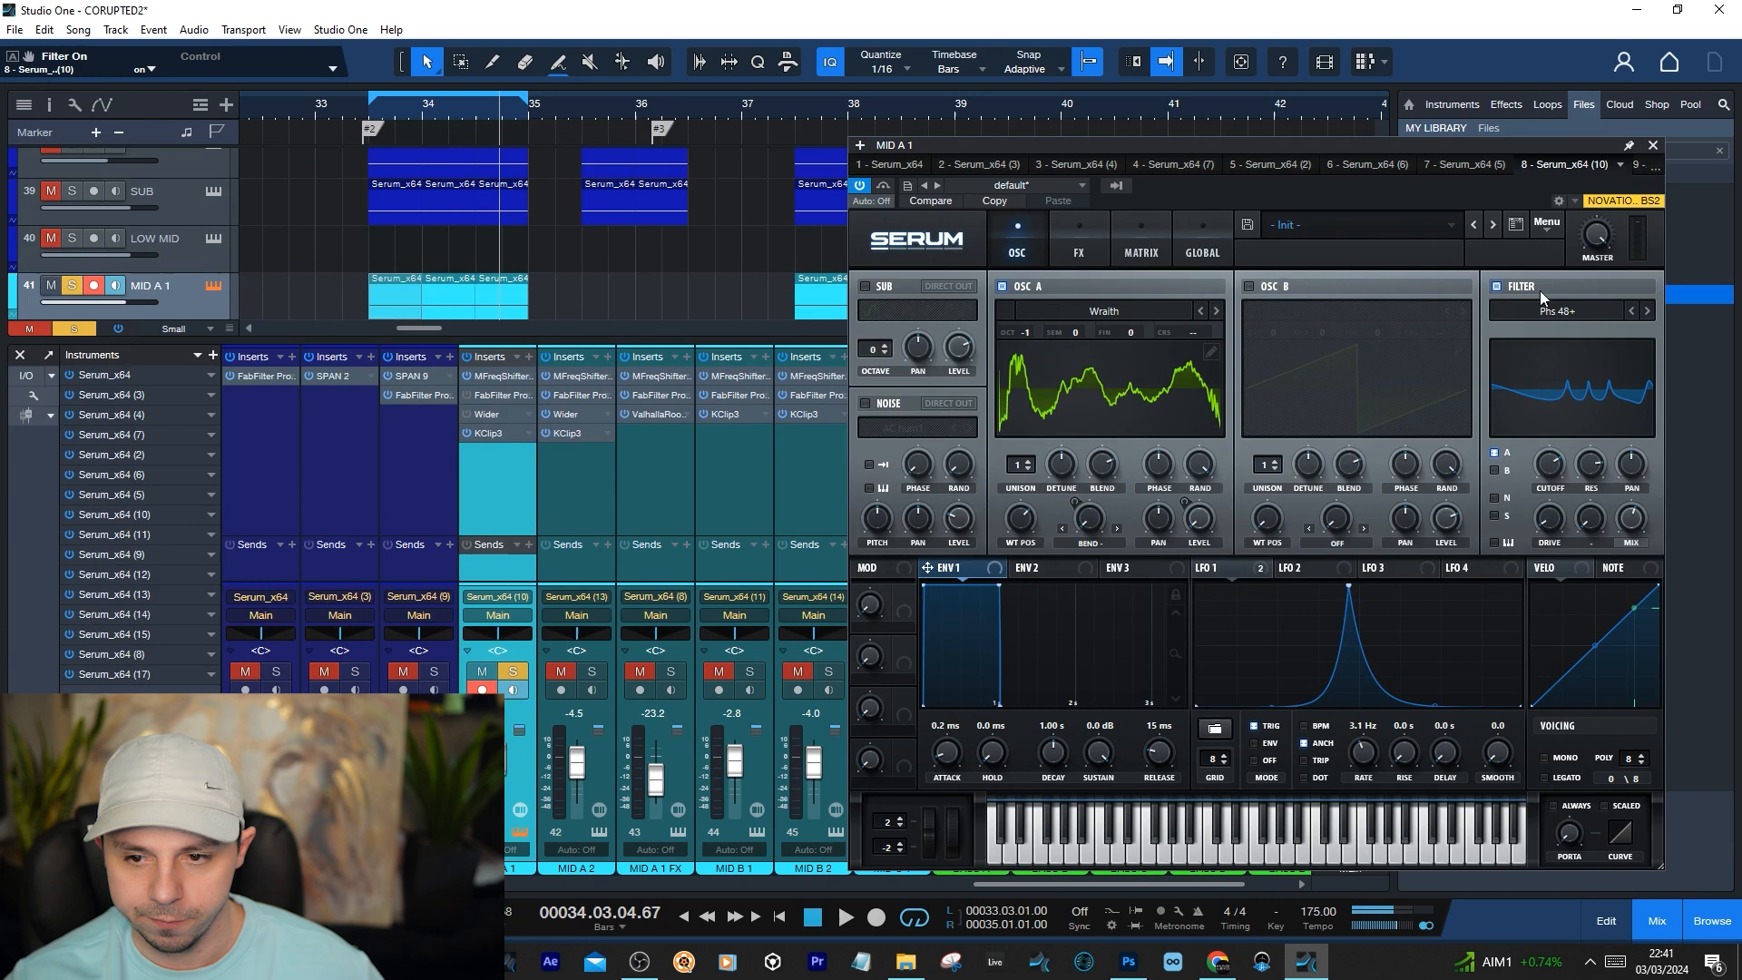
pyautogui.click(1571, 325)
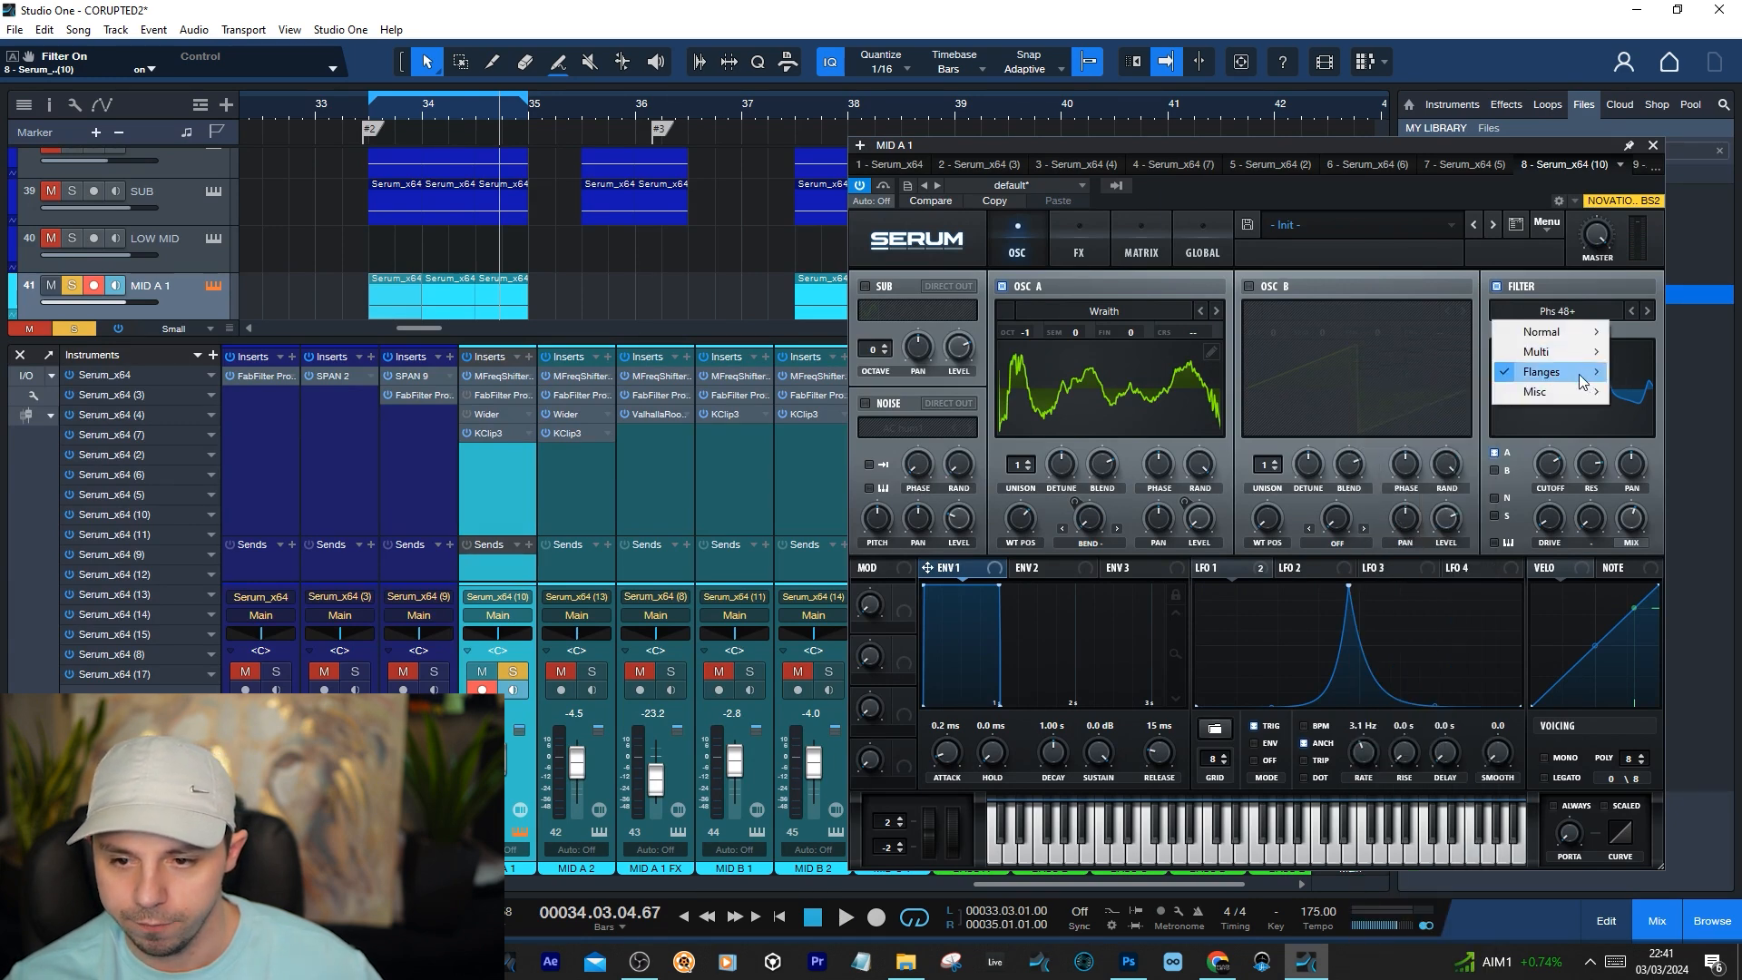
pyautogui.moveTo(1581, 381)
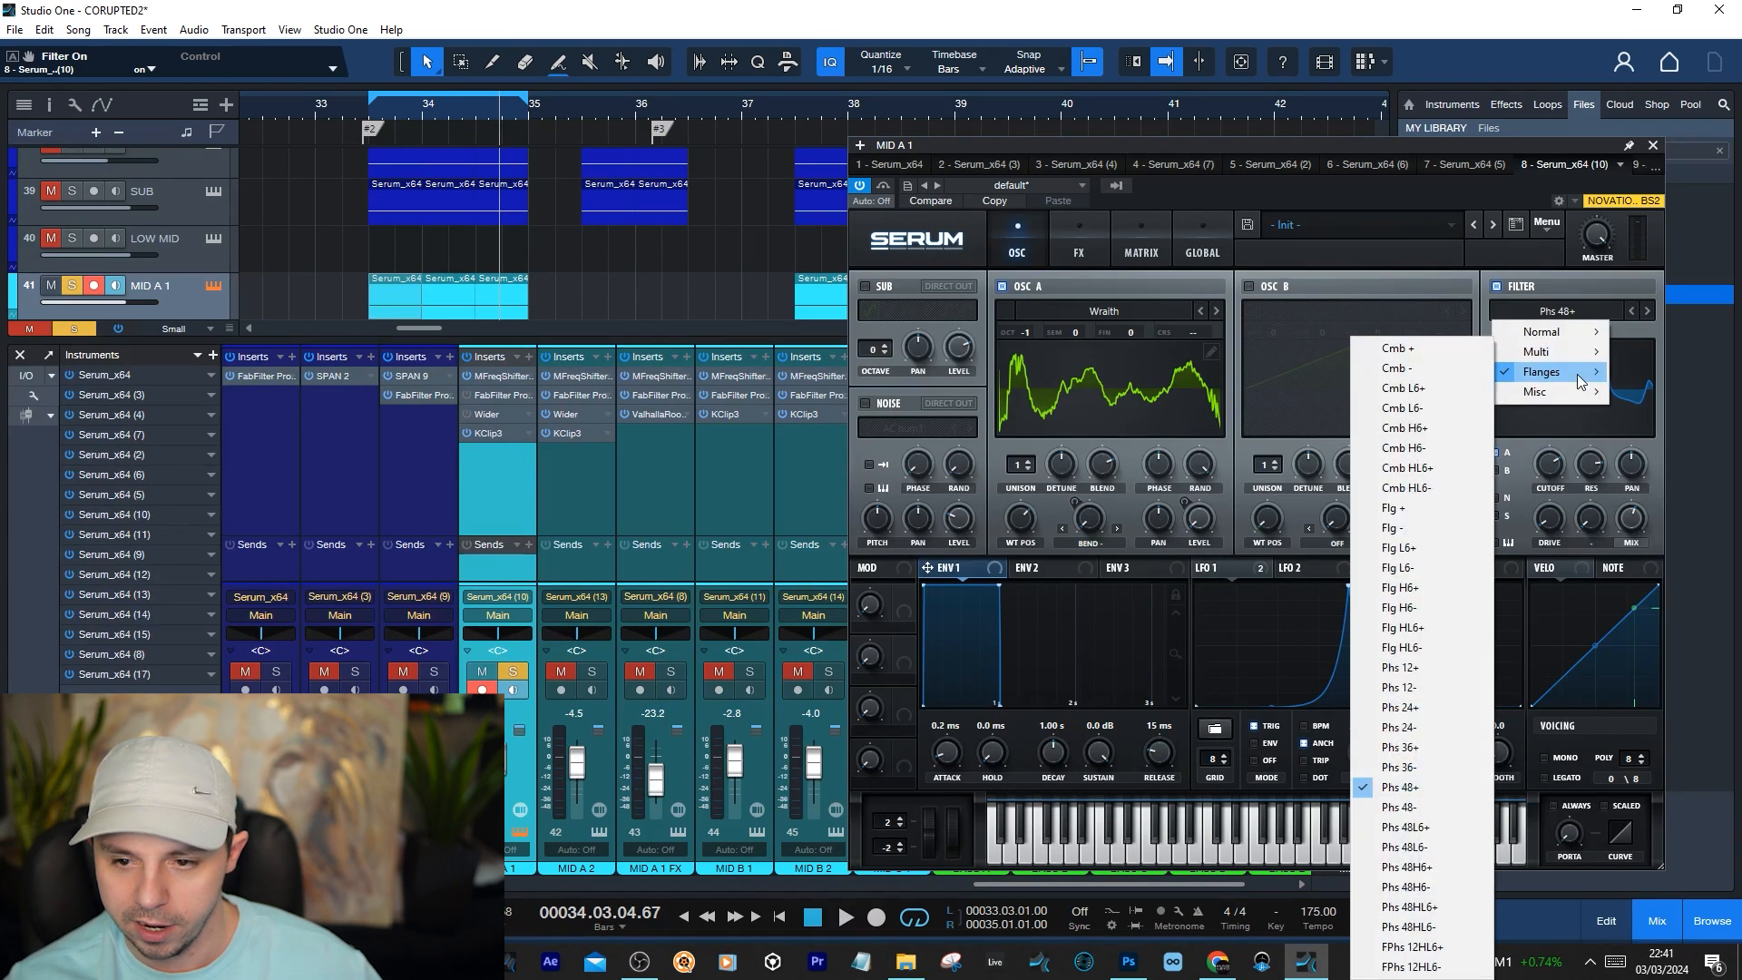
pyautogui.click(1423, 788)
# Play MID A 1's loop while bypassing and re-enabling Serum's filter to compare the sound
pyautogui.press('space')
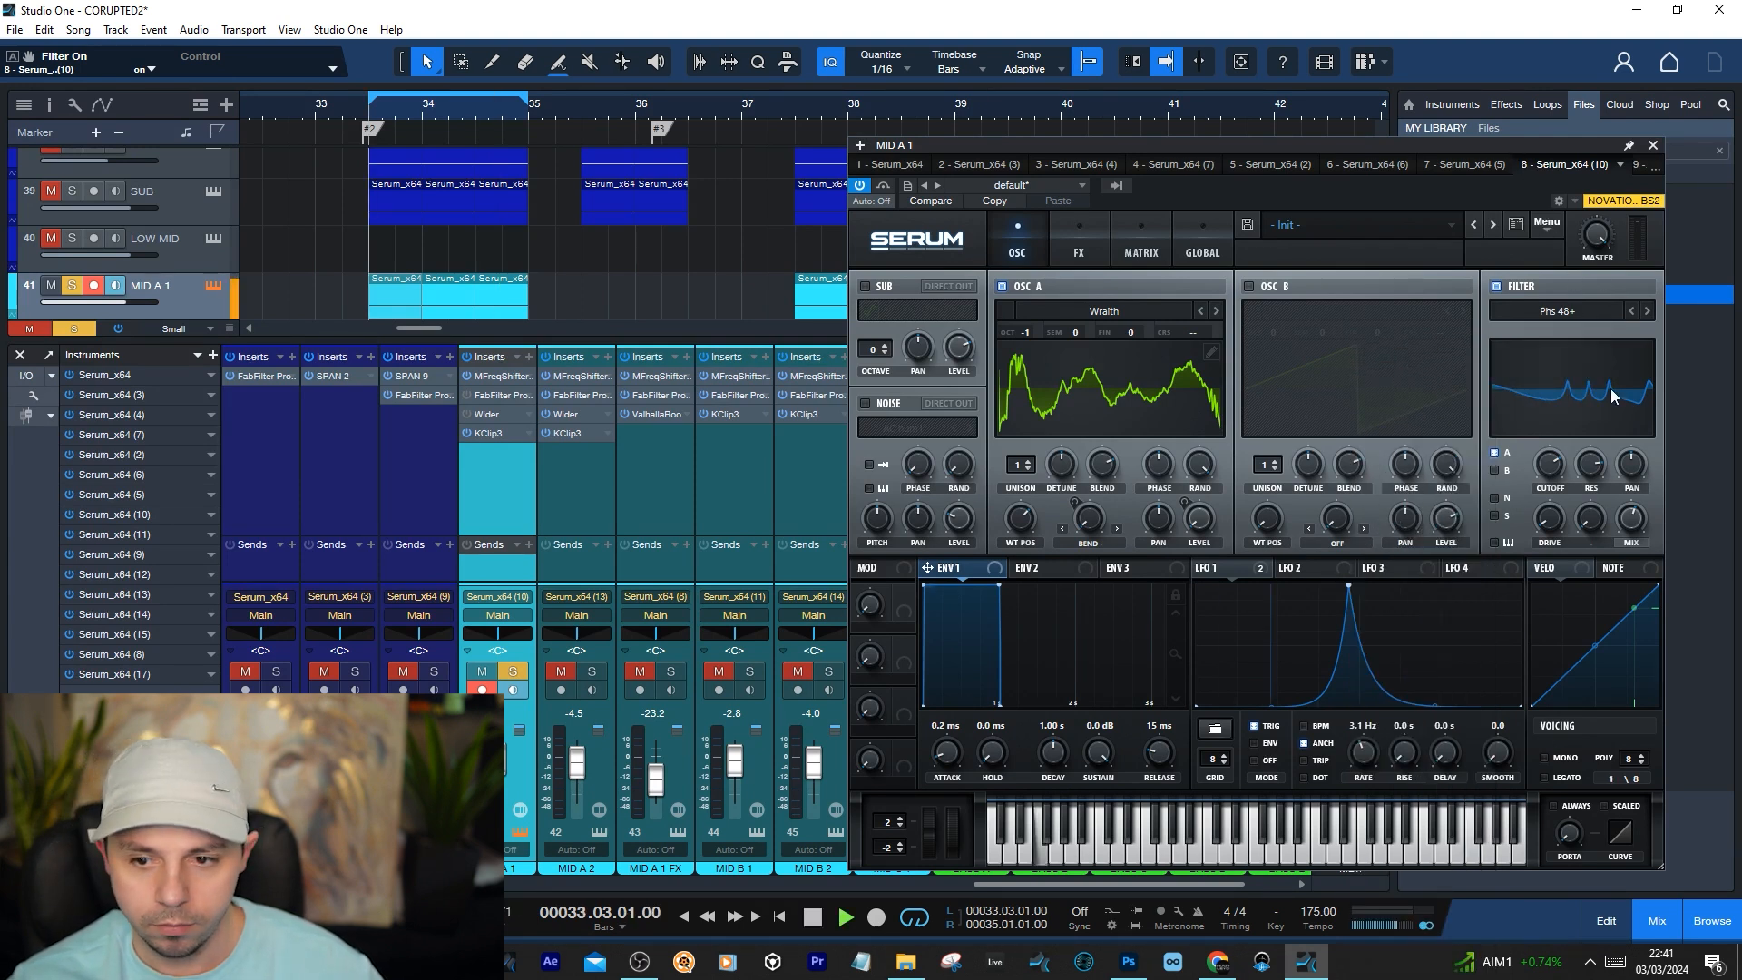
pyautogui.click(1497, 286)
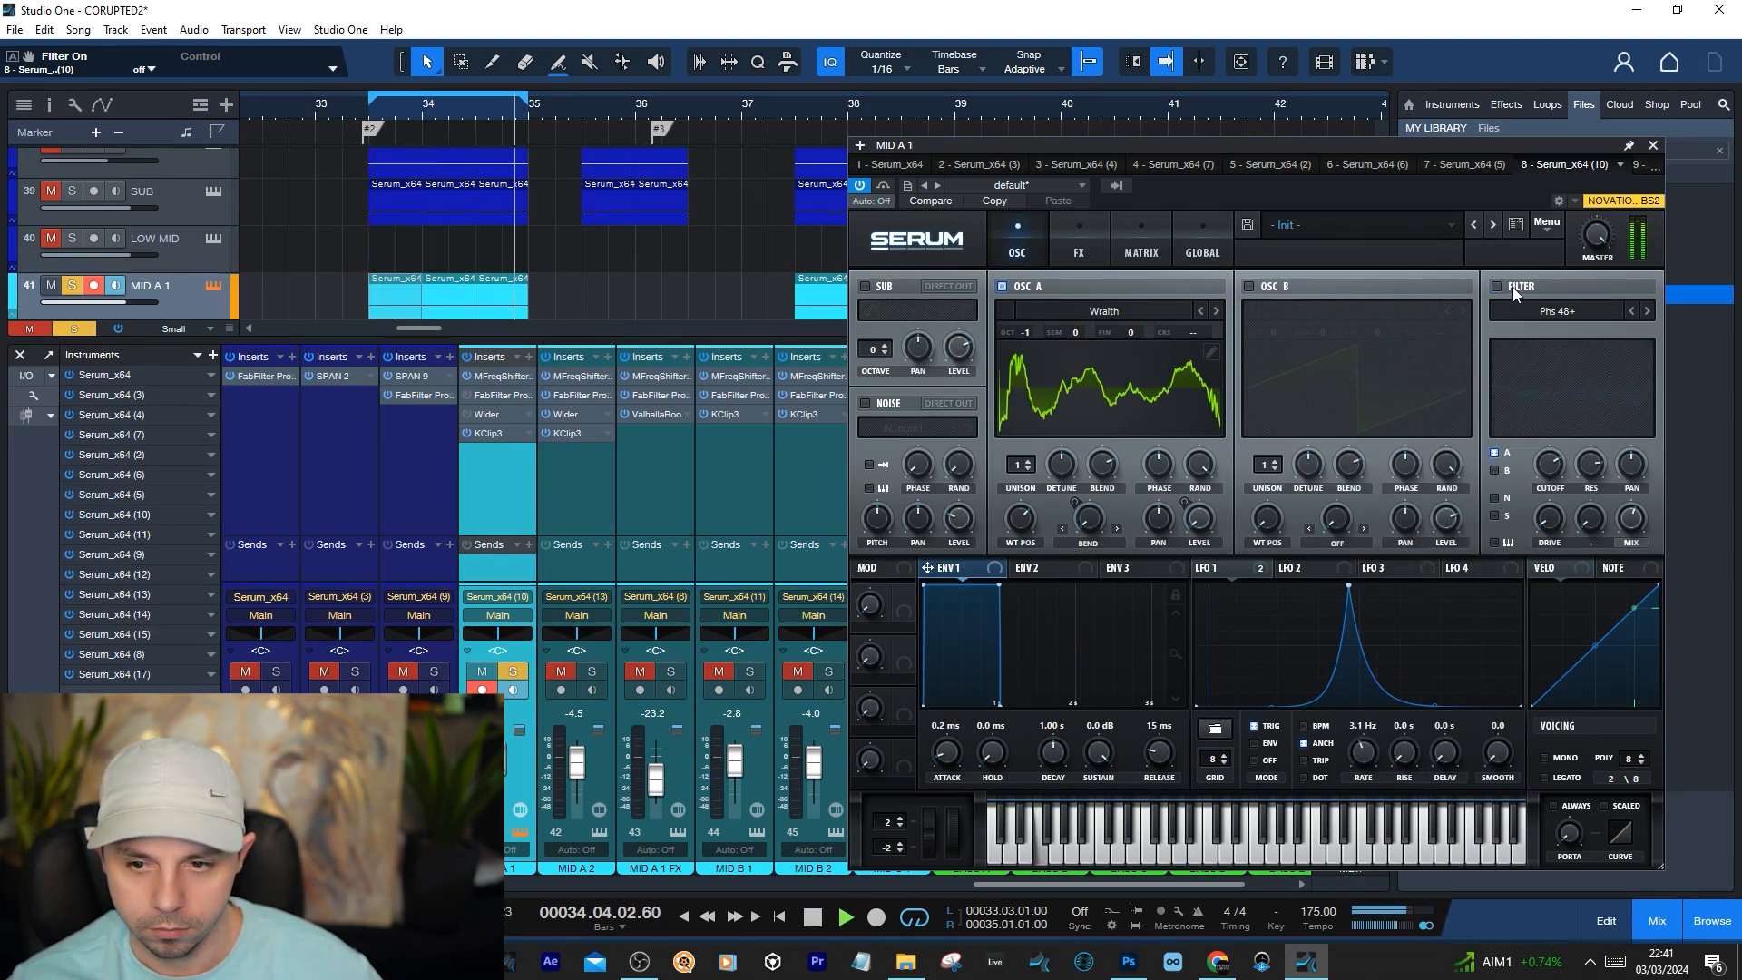
pyautogui.click(1511, 287)
pyautogui.press('space')
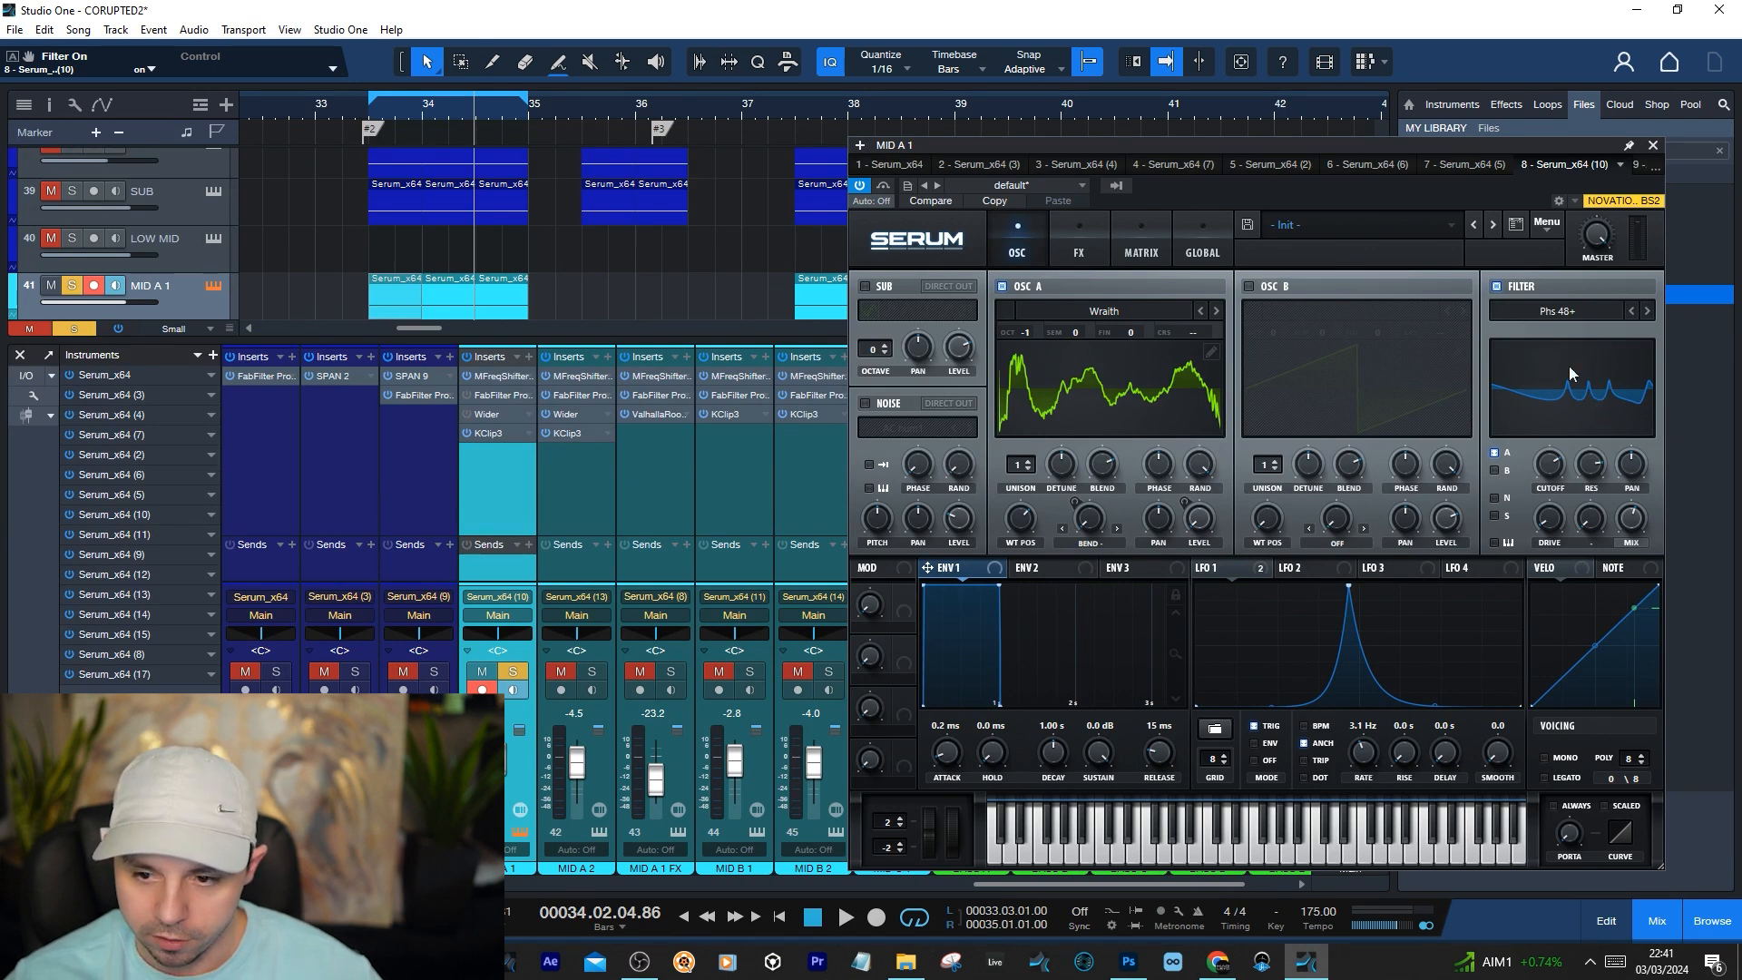
# Review the Serum filter's cutoff and mix settings, and replay the loop with the filter switched off and back on
pyautogui.moveTo(1552, 468)
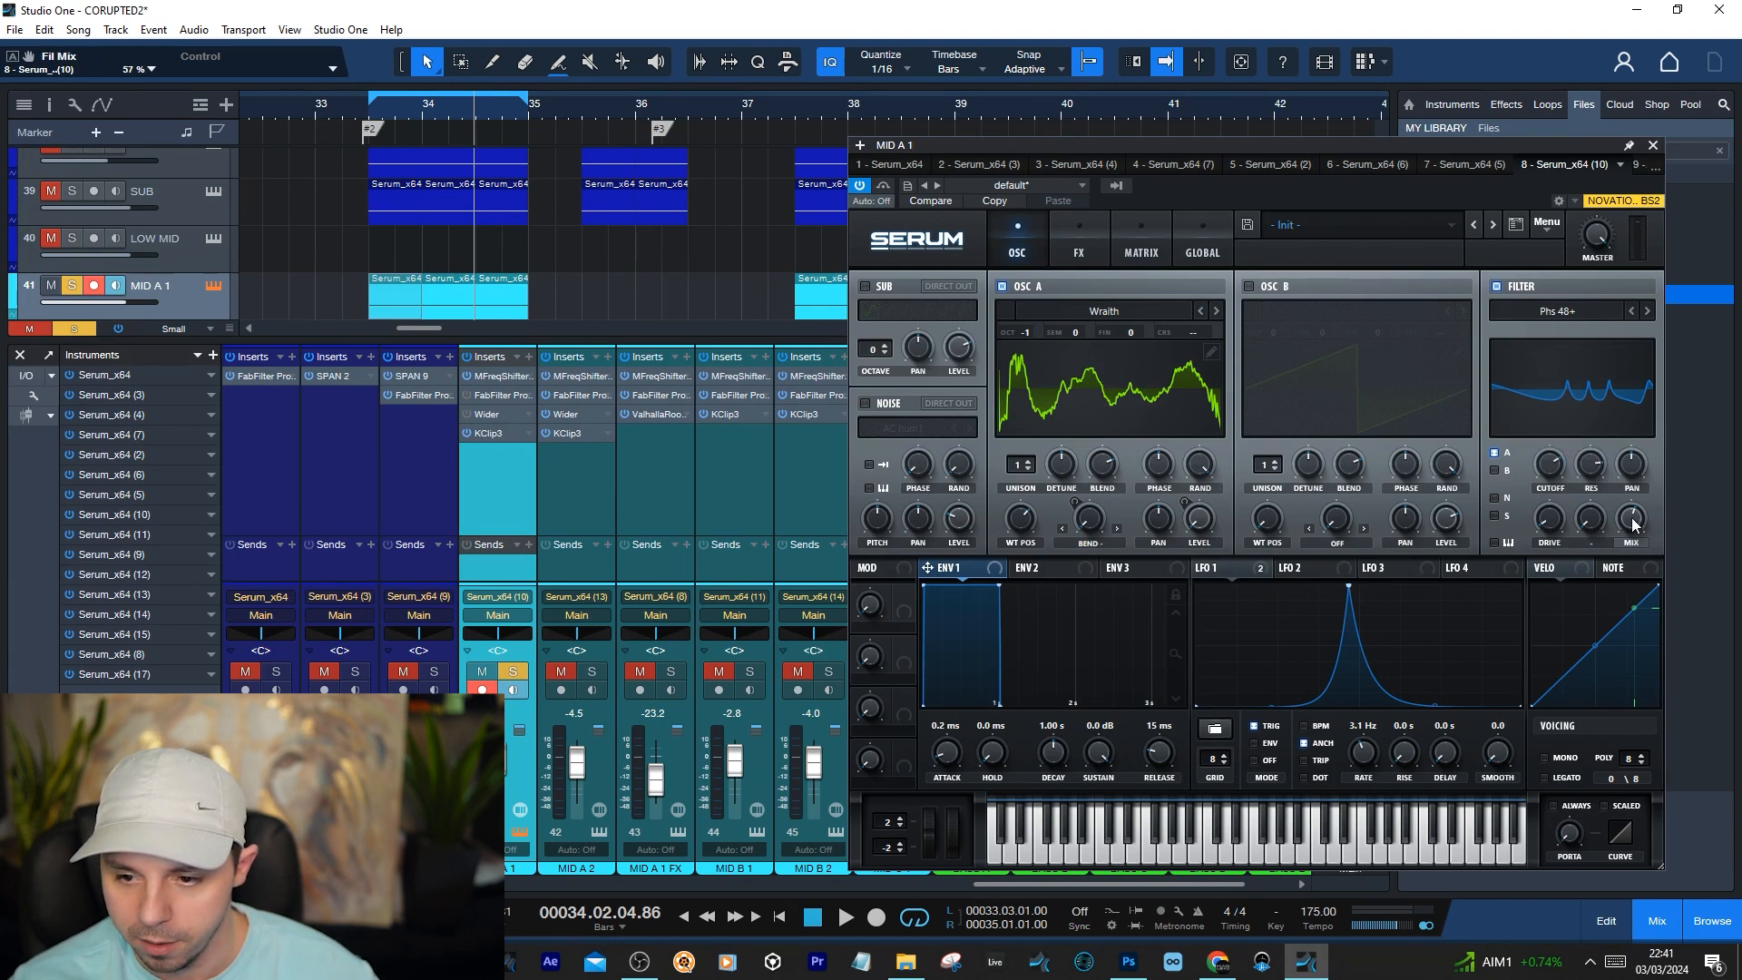
pyautogui.moveTo(1638, 523)
pyautogui.click(1576, 275)
pyautogui.press('KP_1')
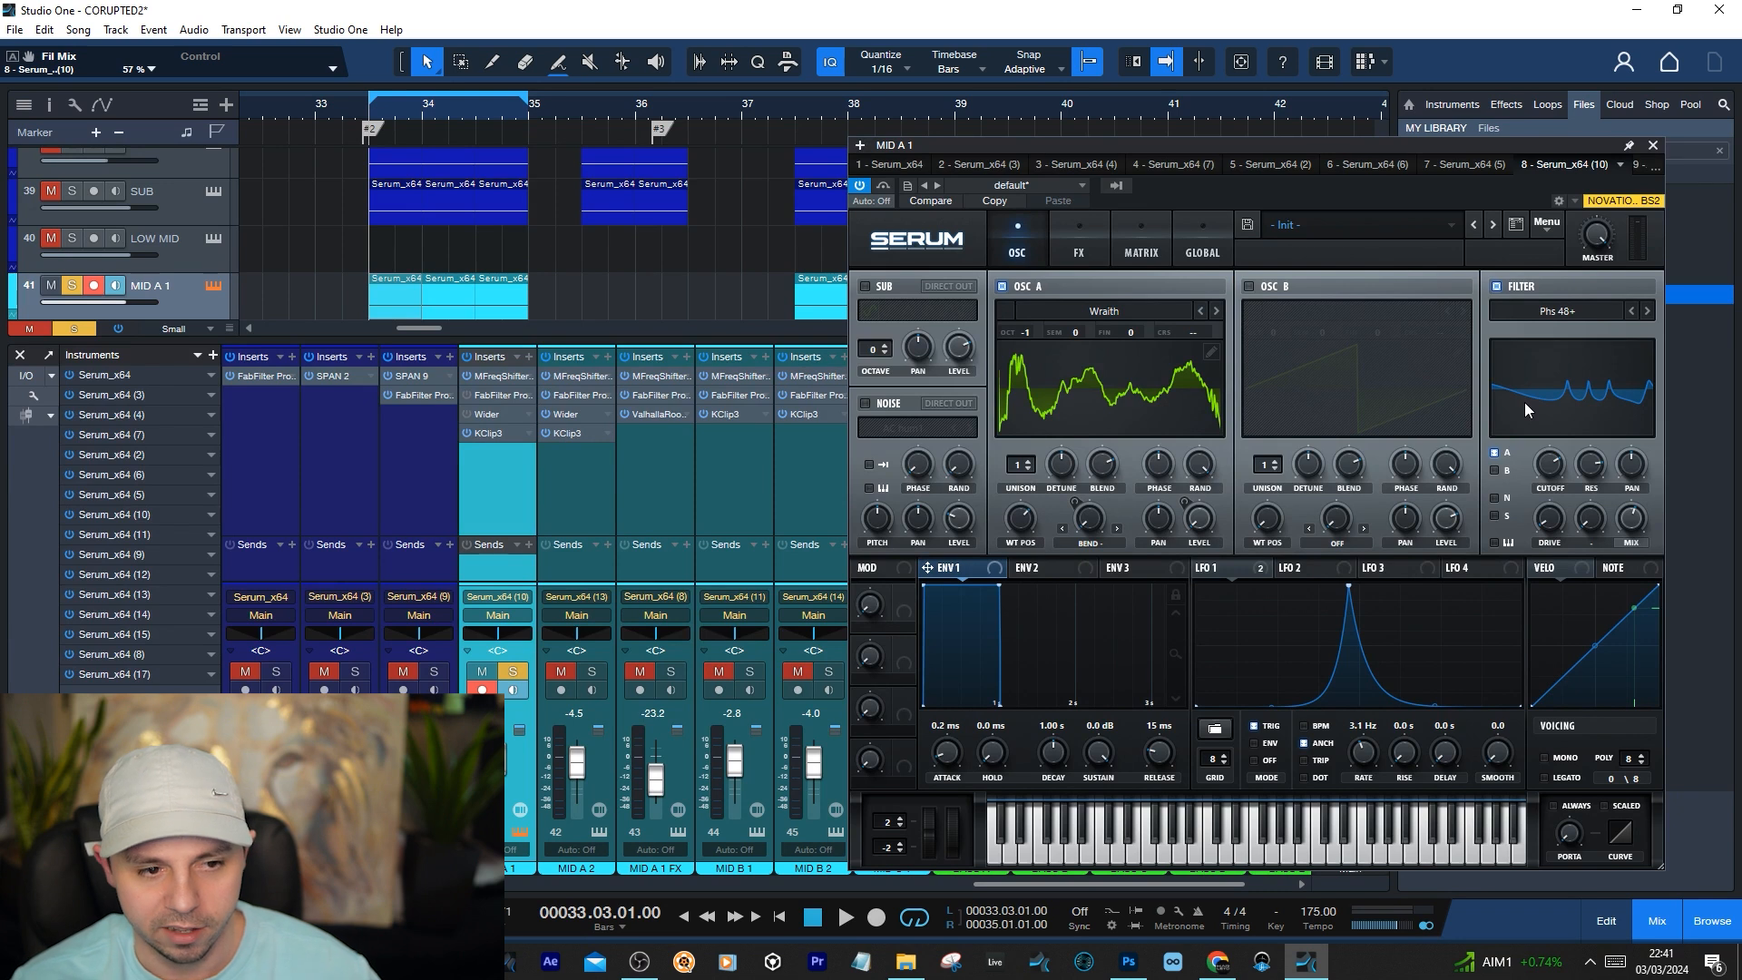
pyautogui.press('space')
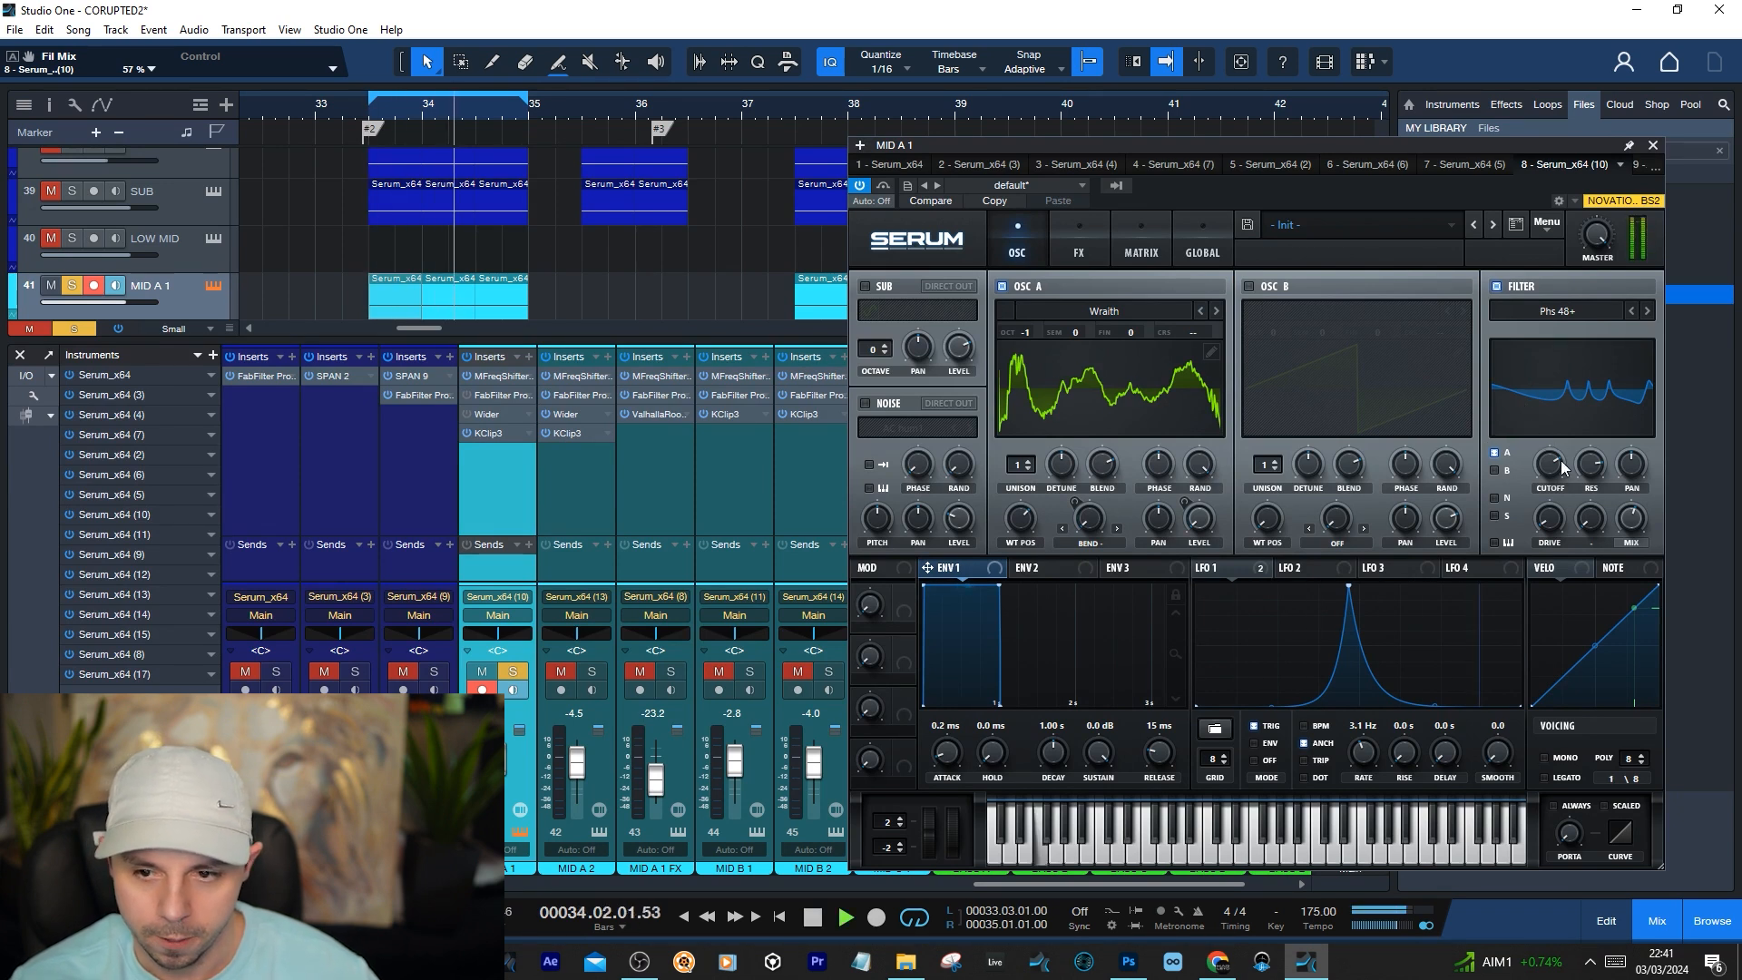
pyautogui.click(1521, 289)
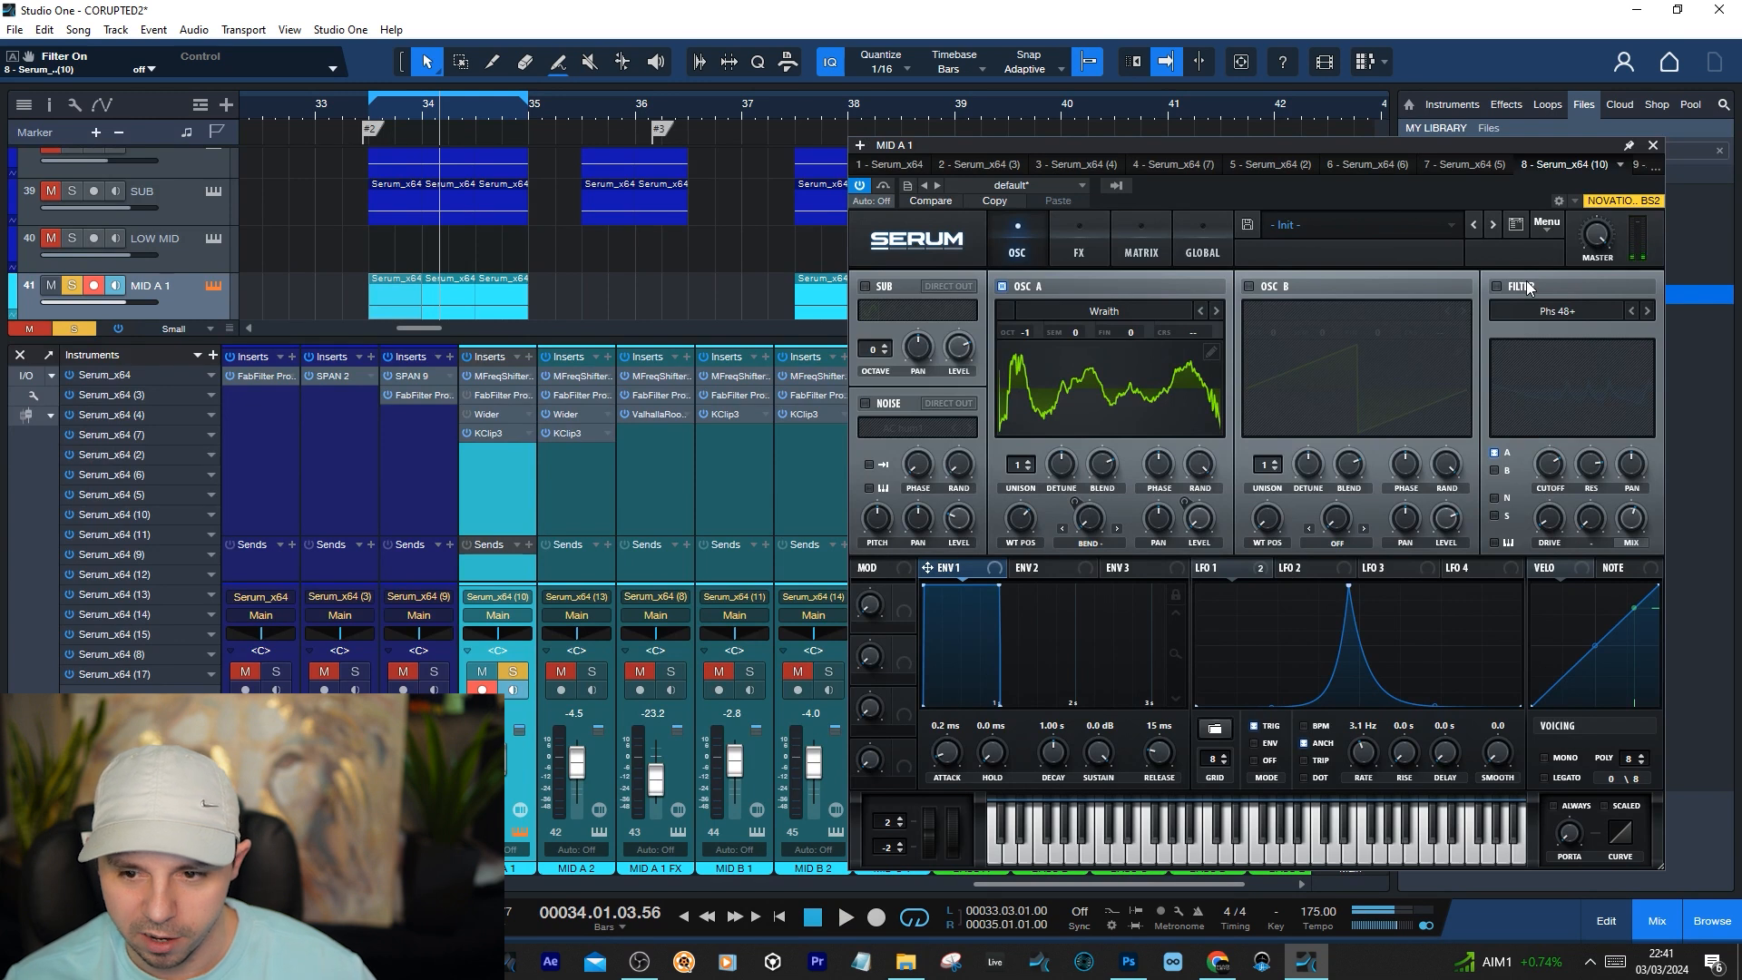
pyautogui.click(1529, 287)
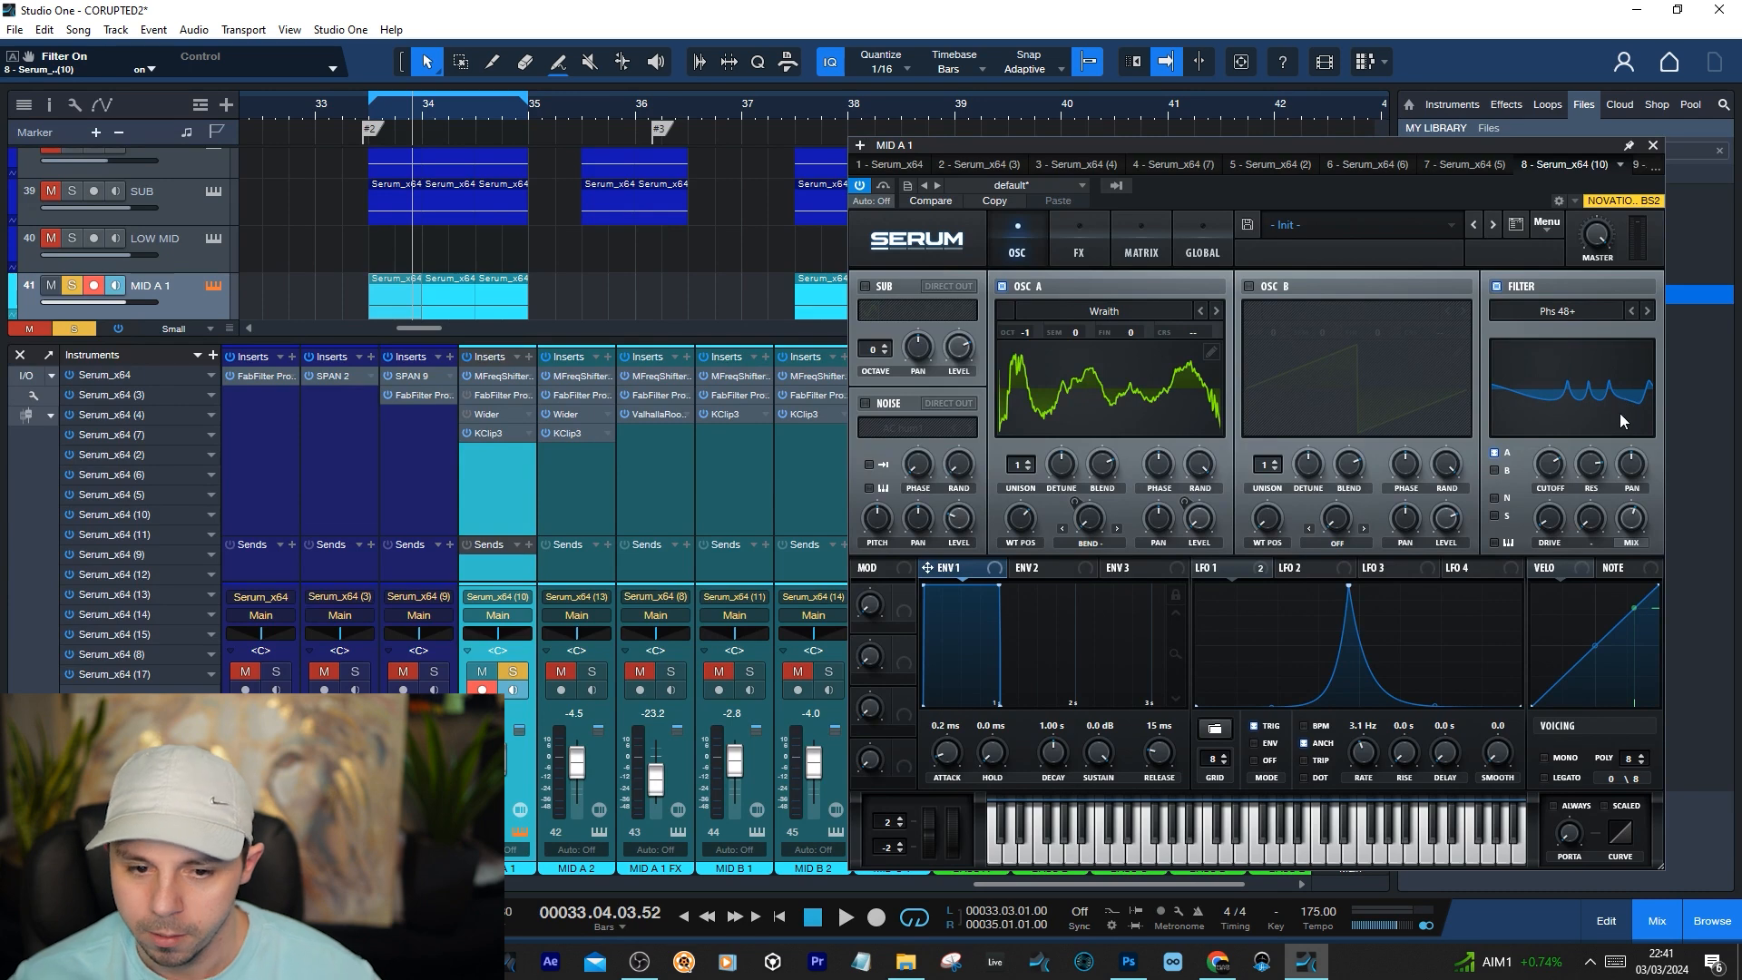
# Glance at Serum's effects page, return to the oscillator page to check the filter cutoff, and replay the loop from its start
pyautogui.click(1078, 241)
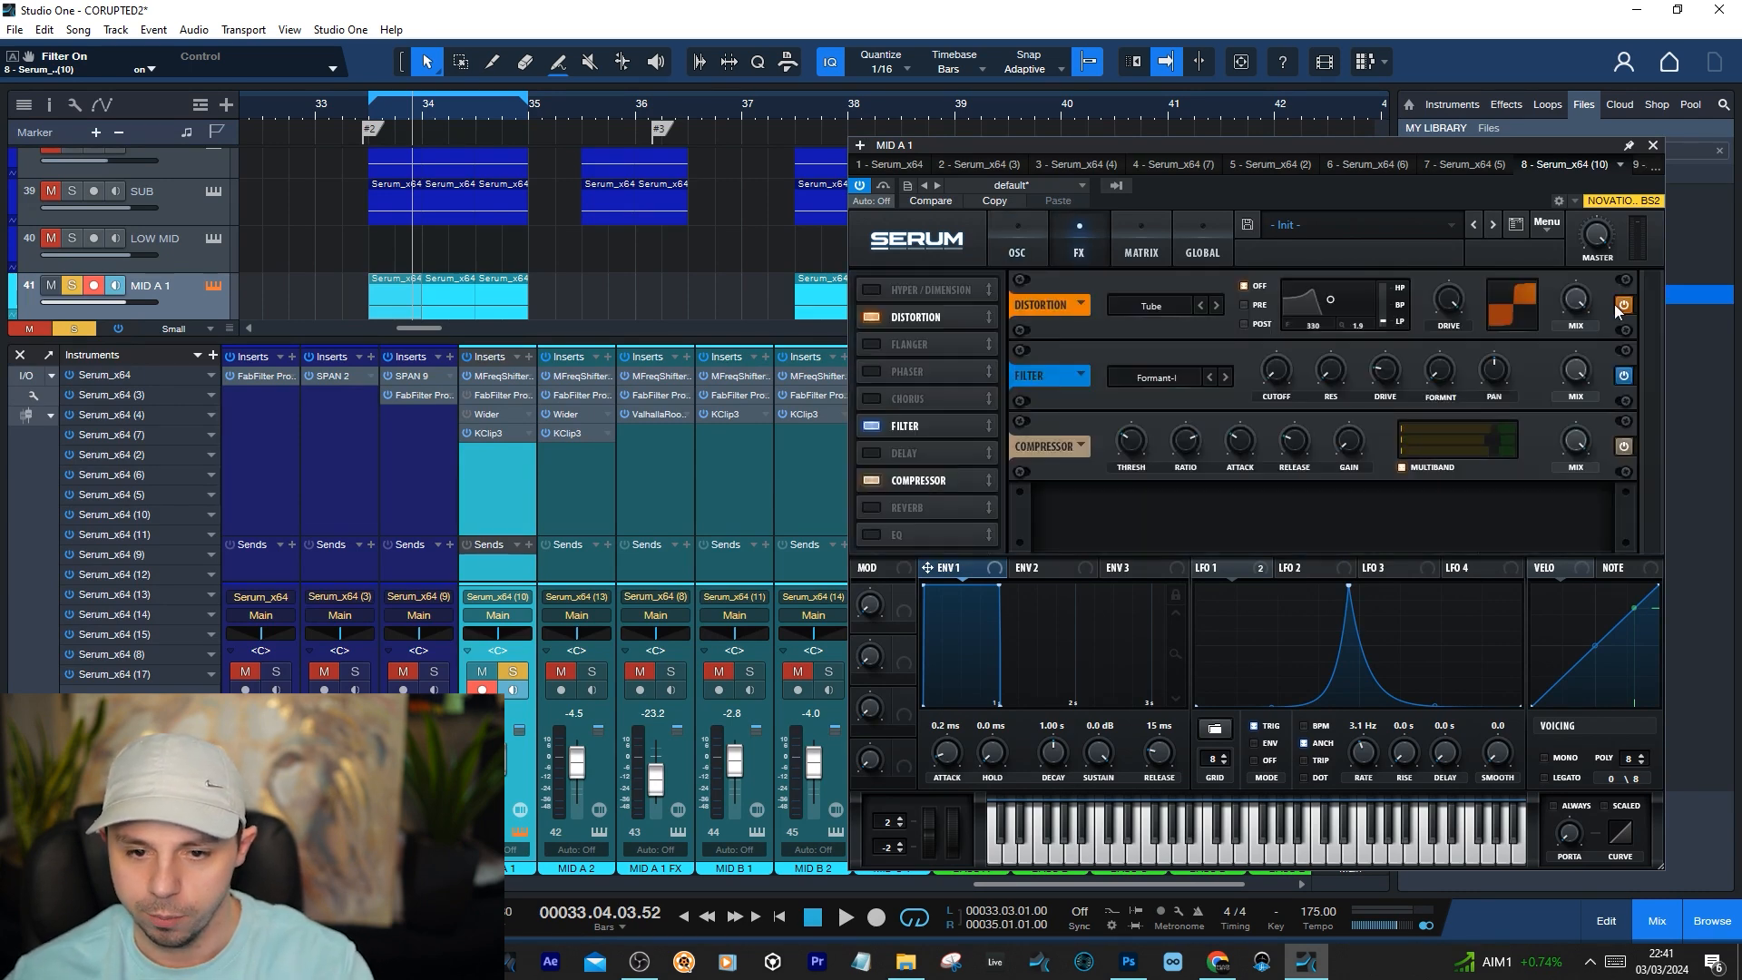
pyautogui.click(1028, 234)
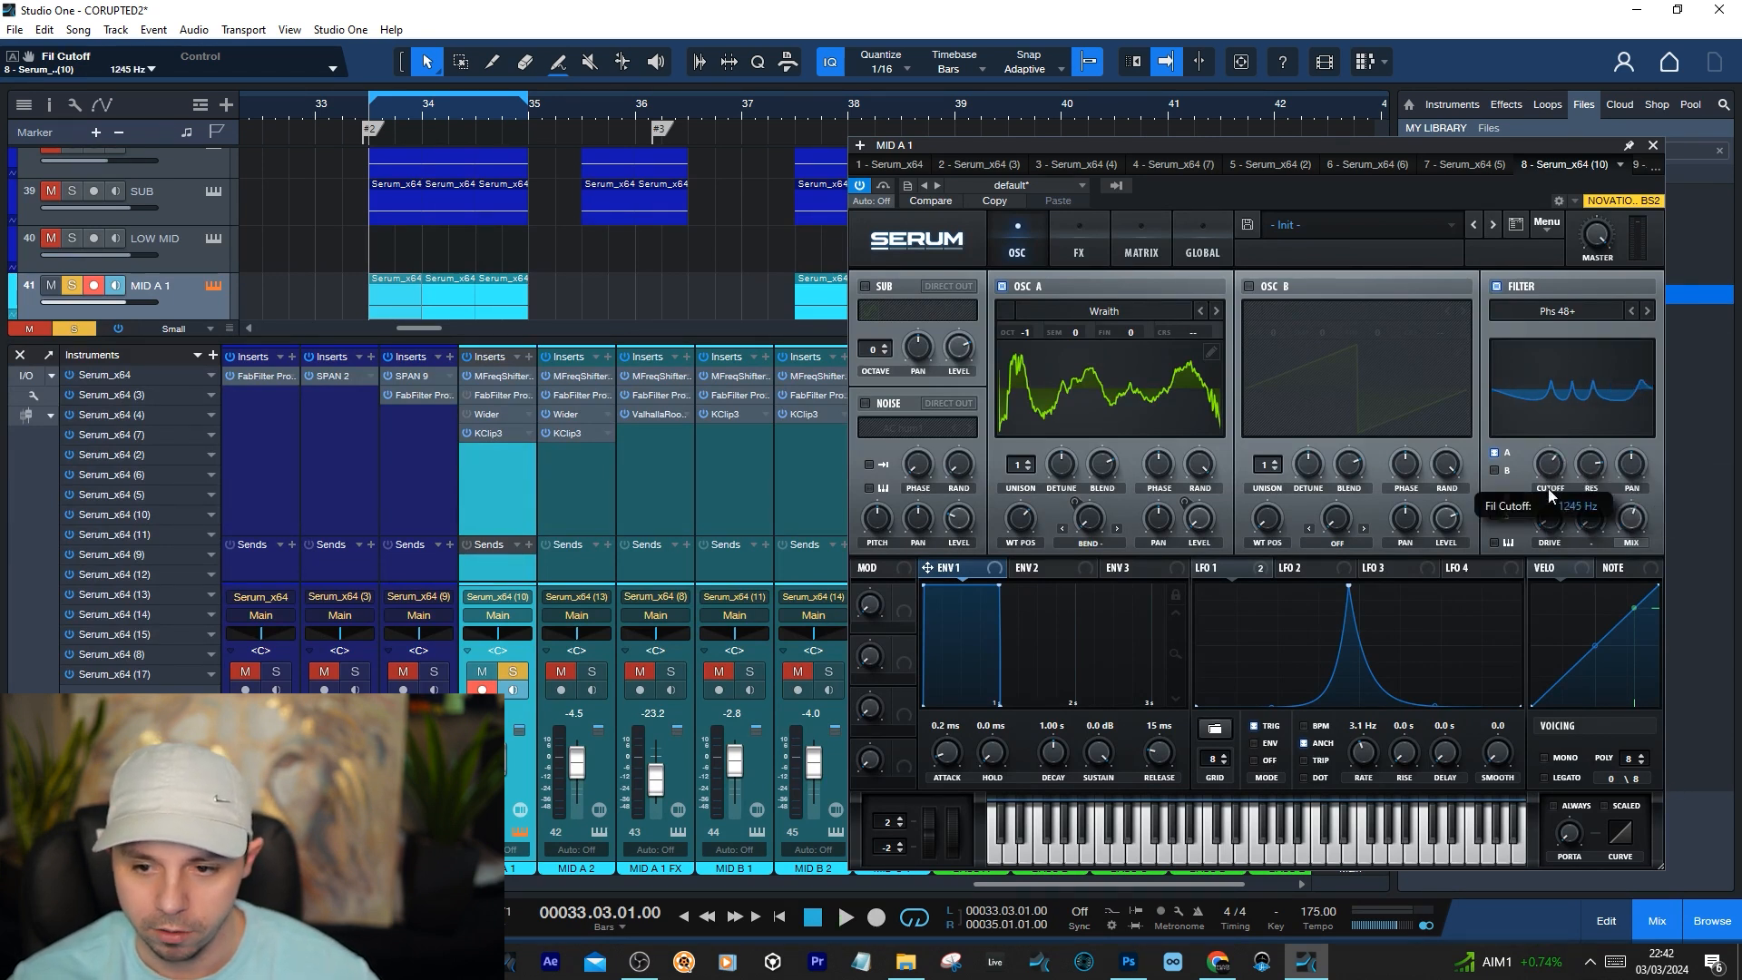
pyautogui.press('space')
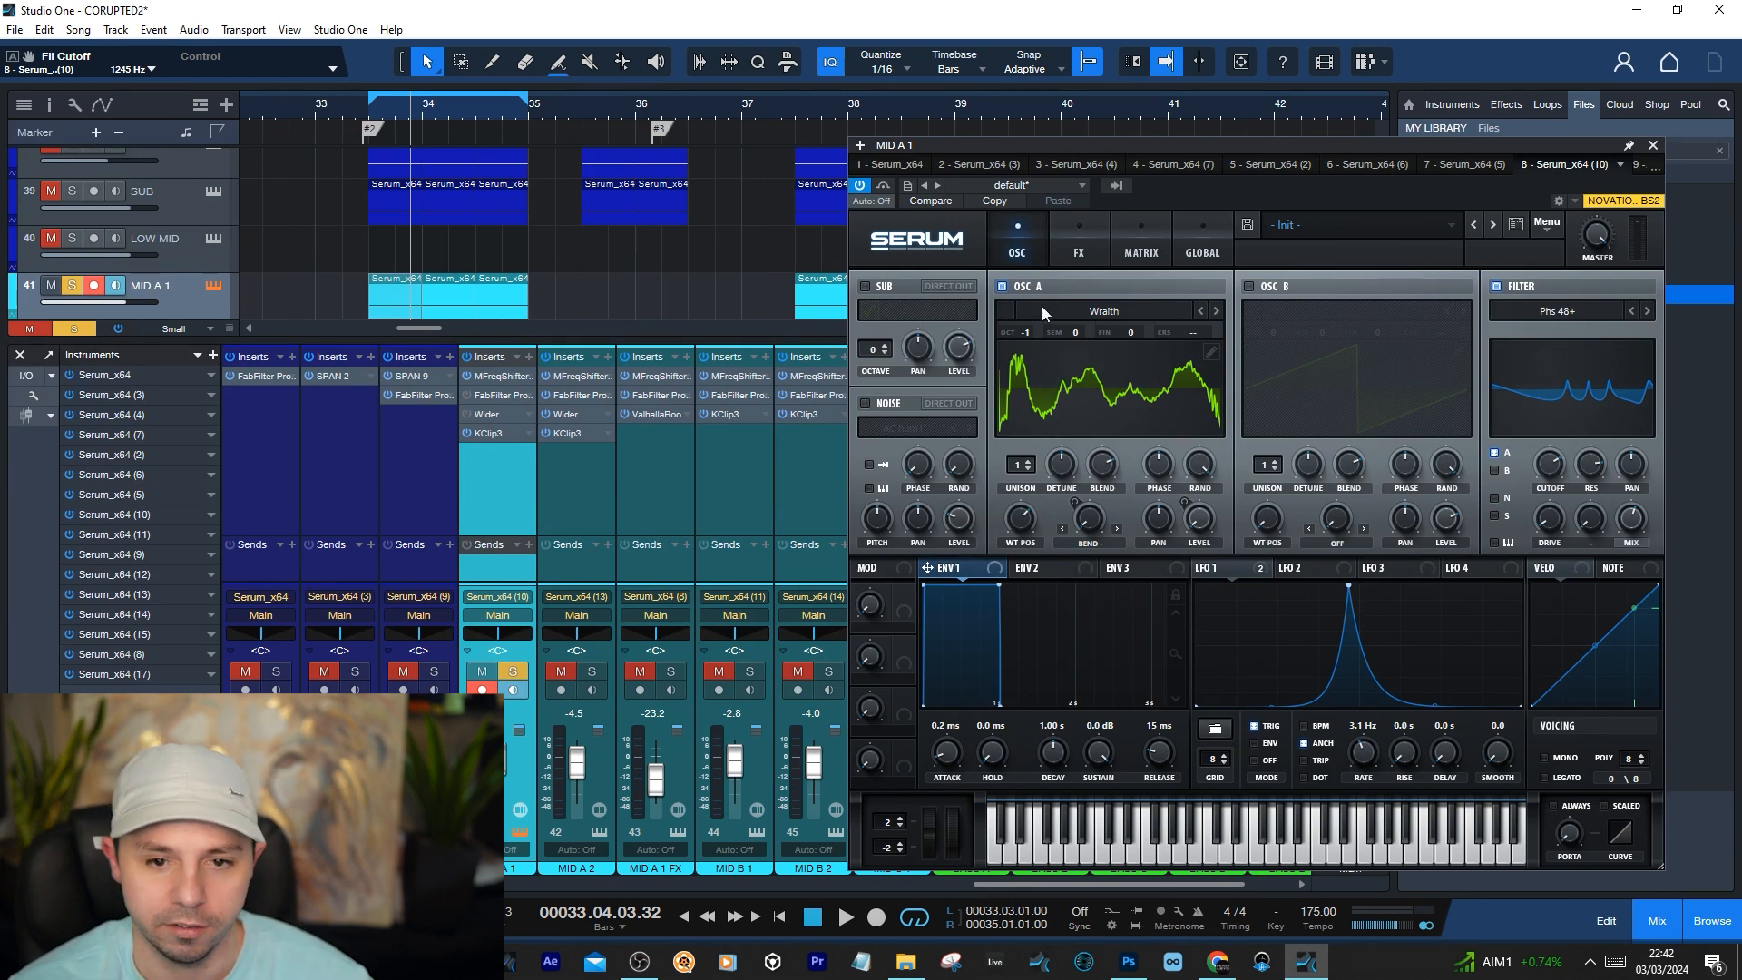
pyautogui.press('KP_0')
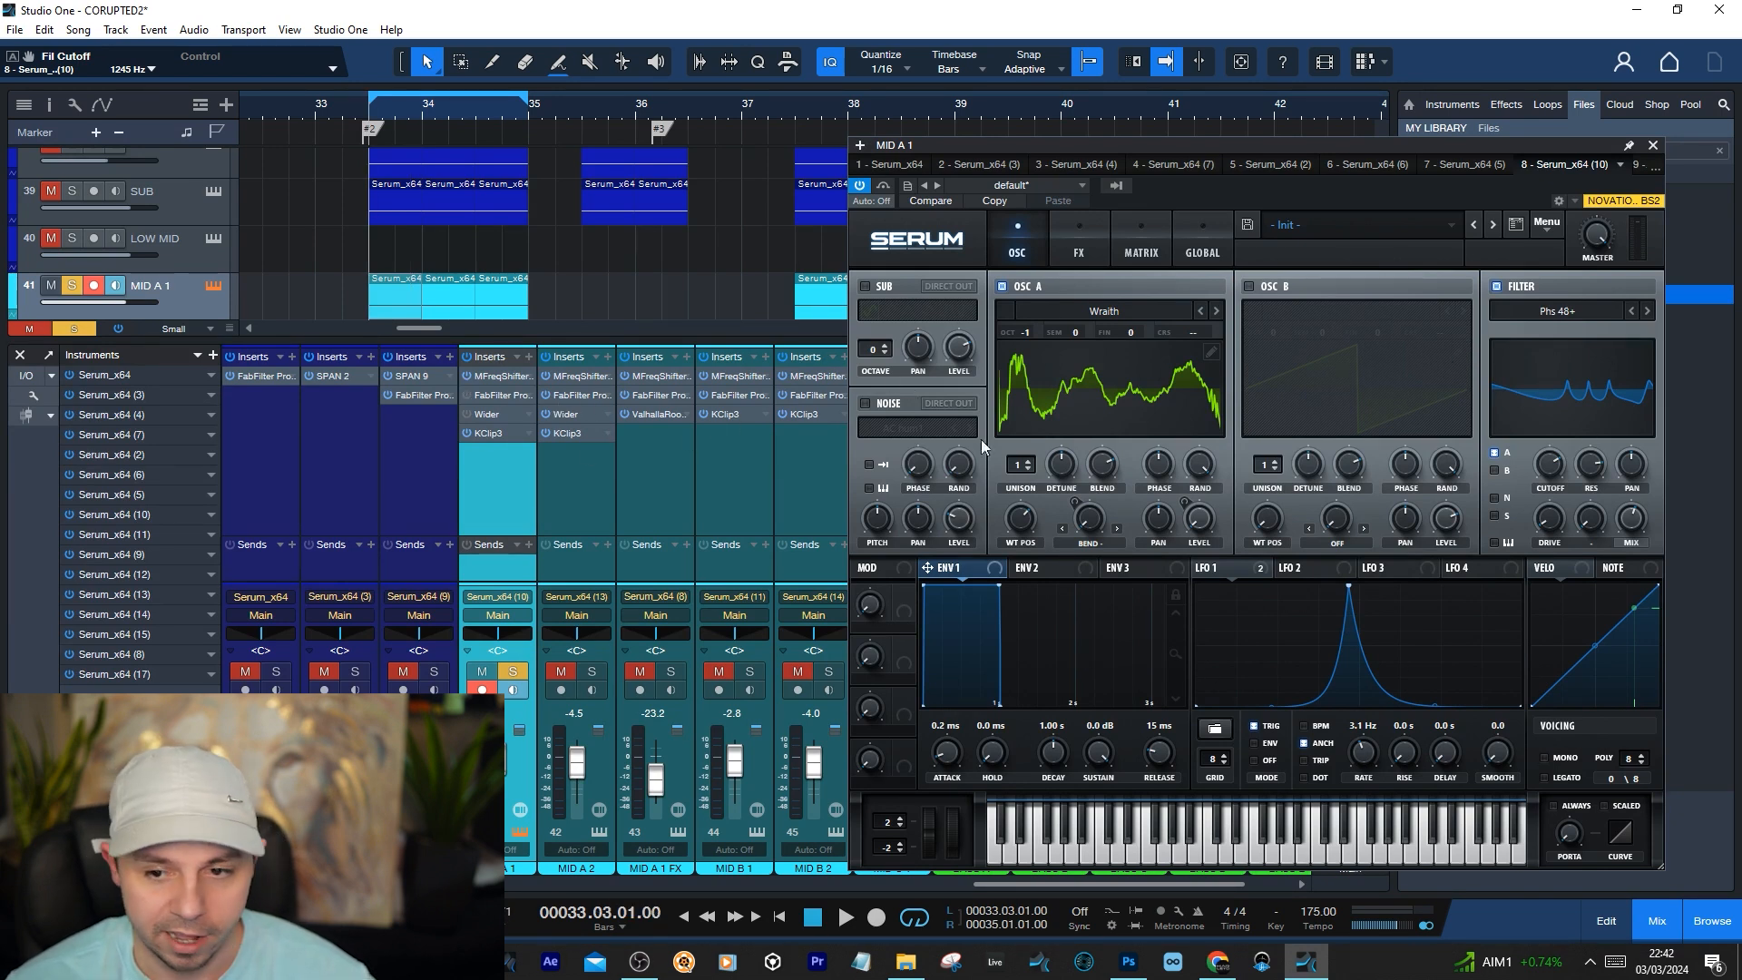
# Solo the SUB and TEXTURE tracks together with MID A 1, hide the mixer and play the combined layers
pyautogui.scroll(1, 150, 213)
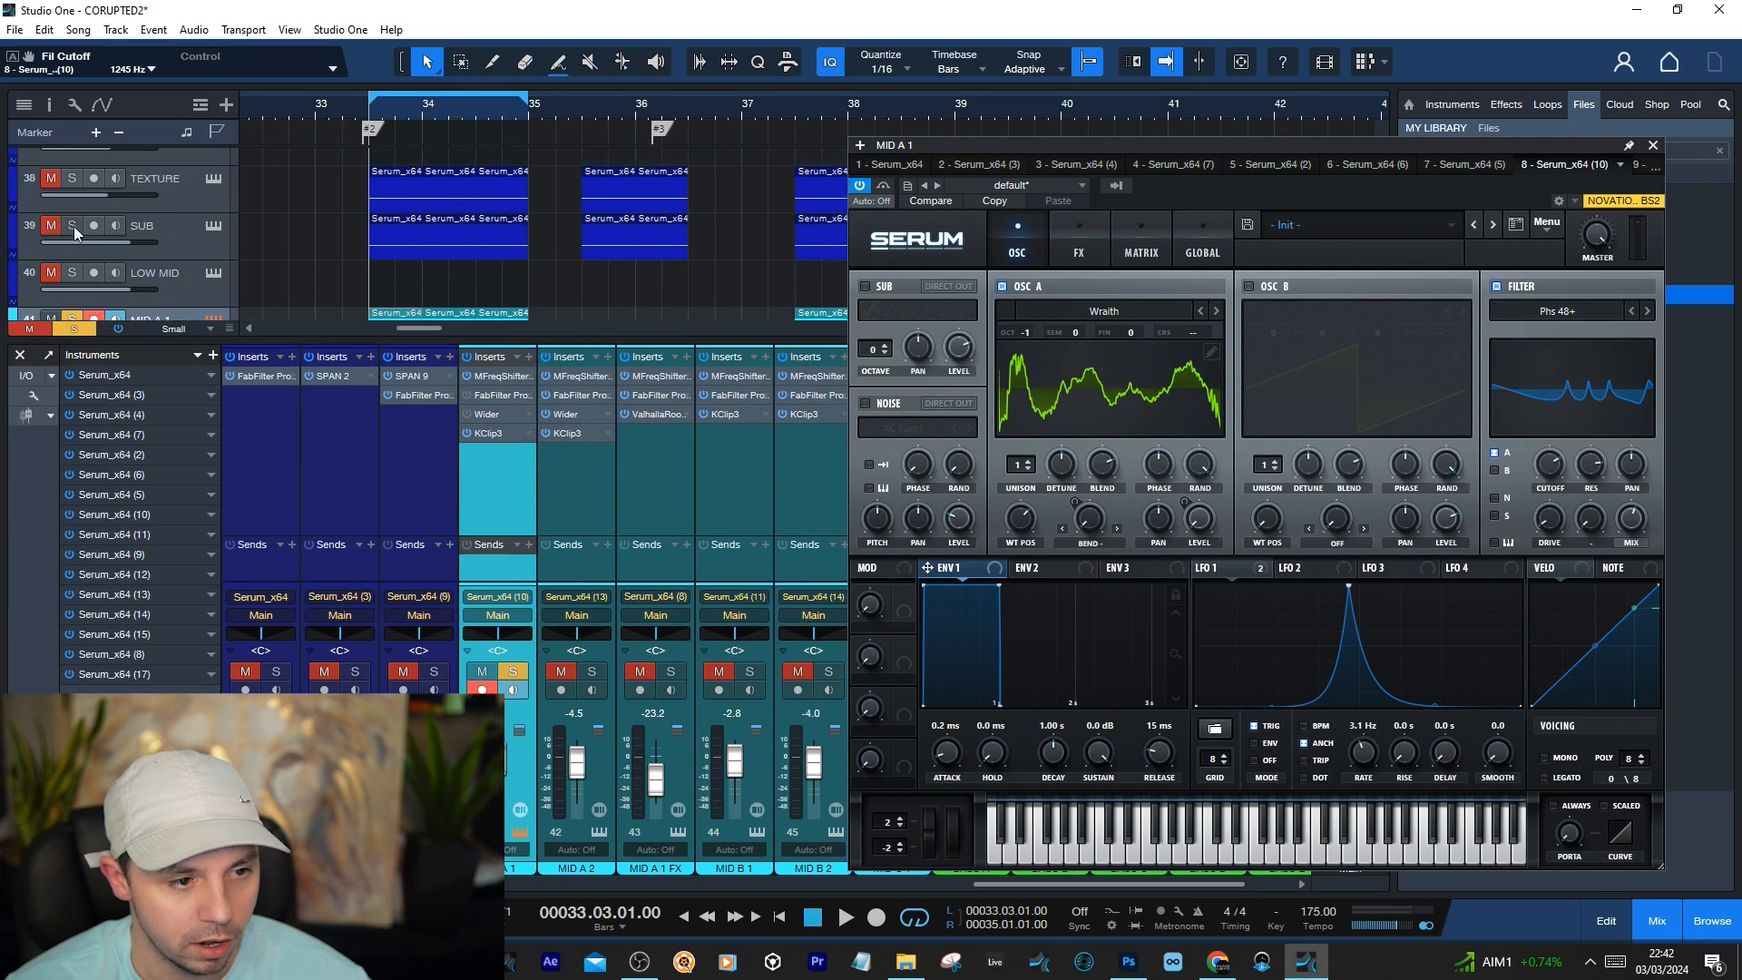
pyautogui.click(71, 225)
pyautogui.click(19, 354)
pyautogui.press('space')
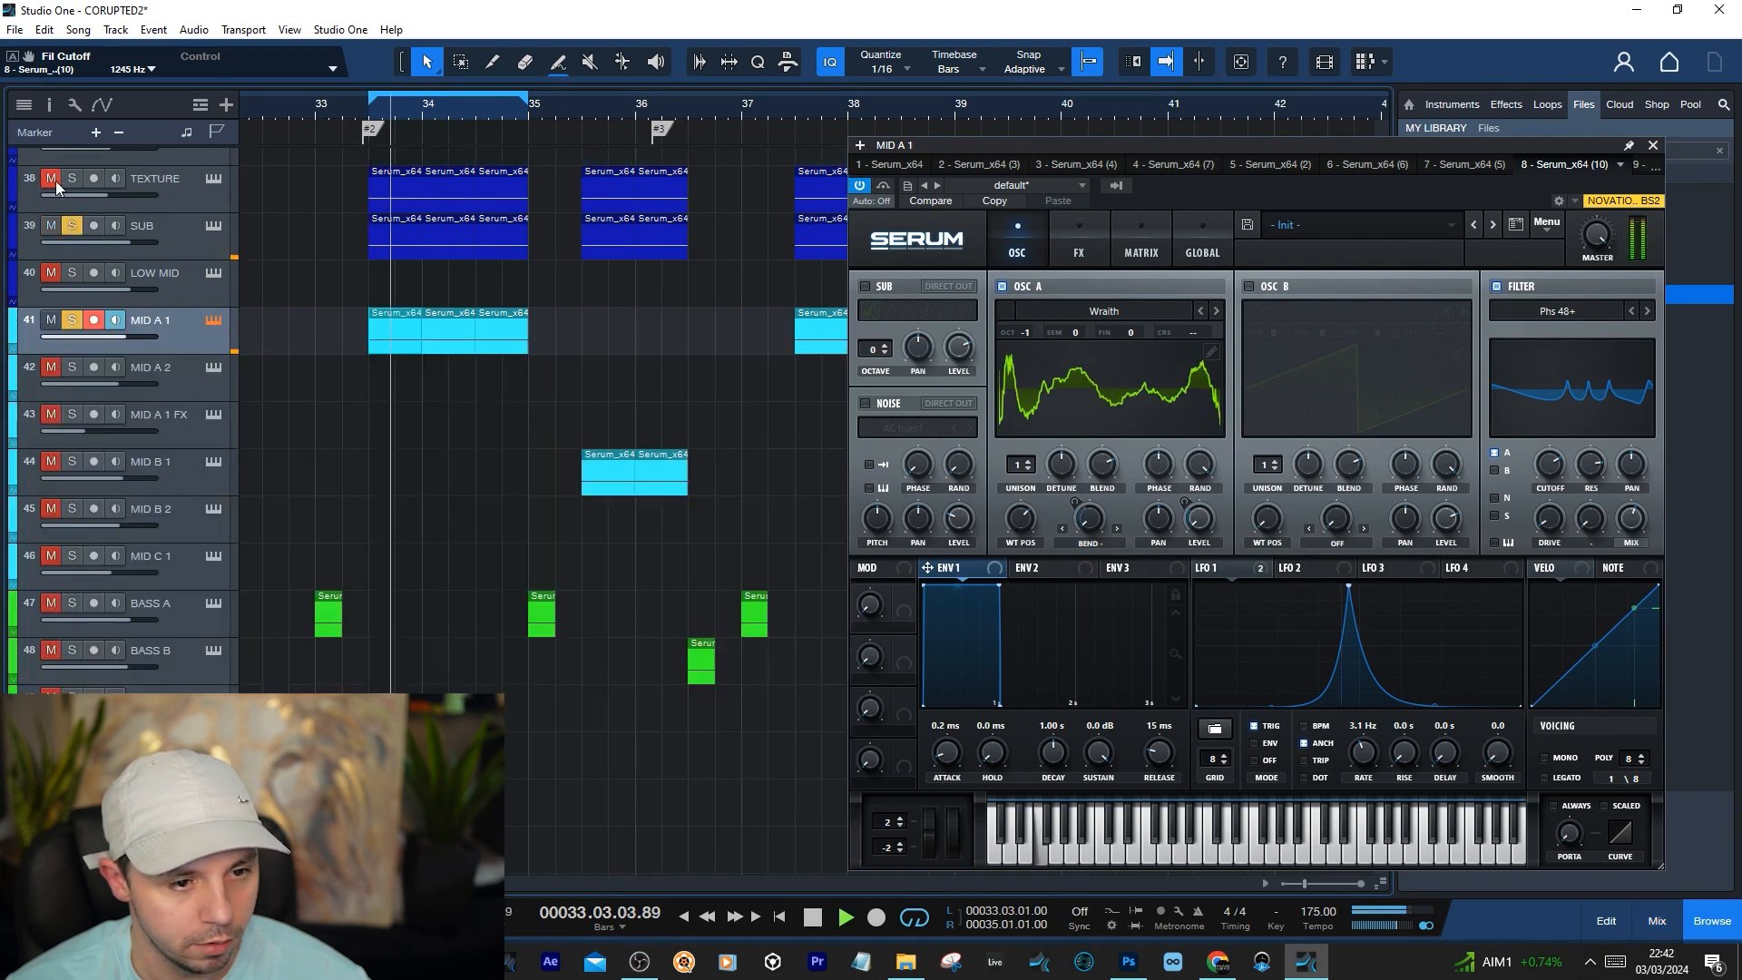
pyautogui.press('space')
pyautogui.press('space')
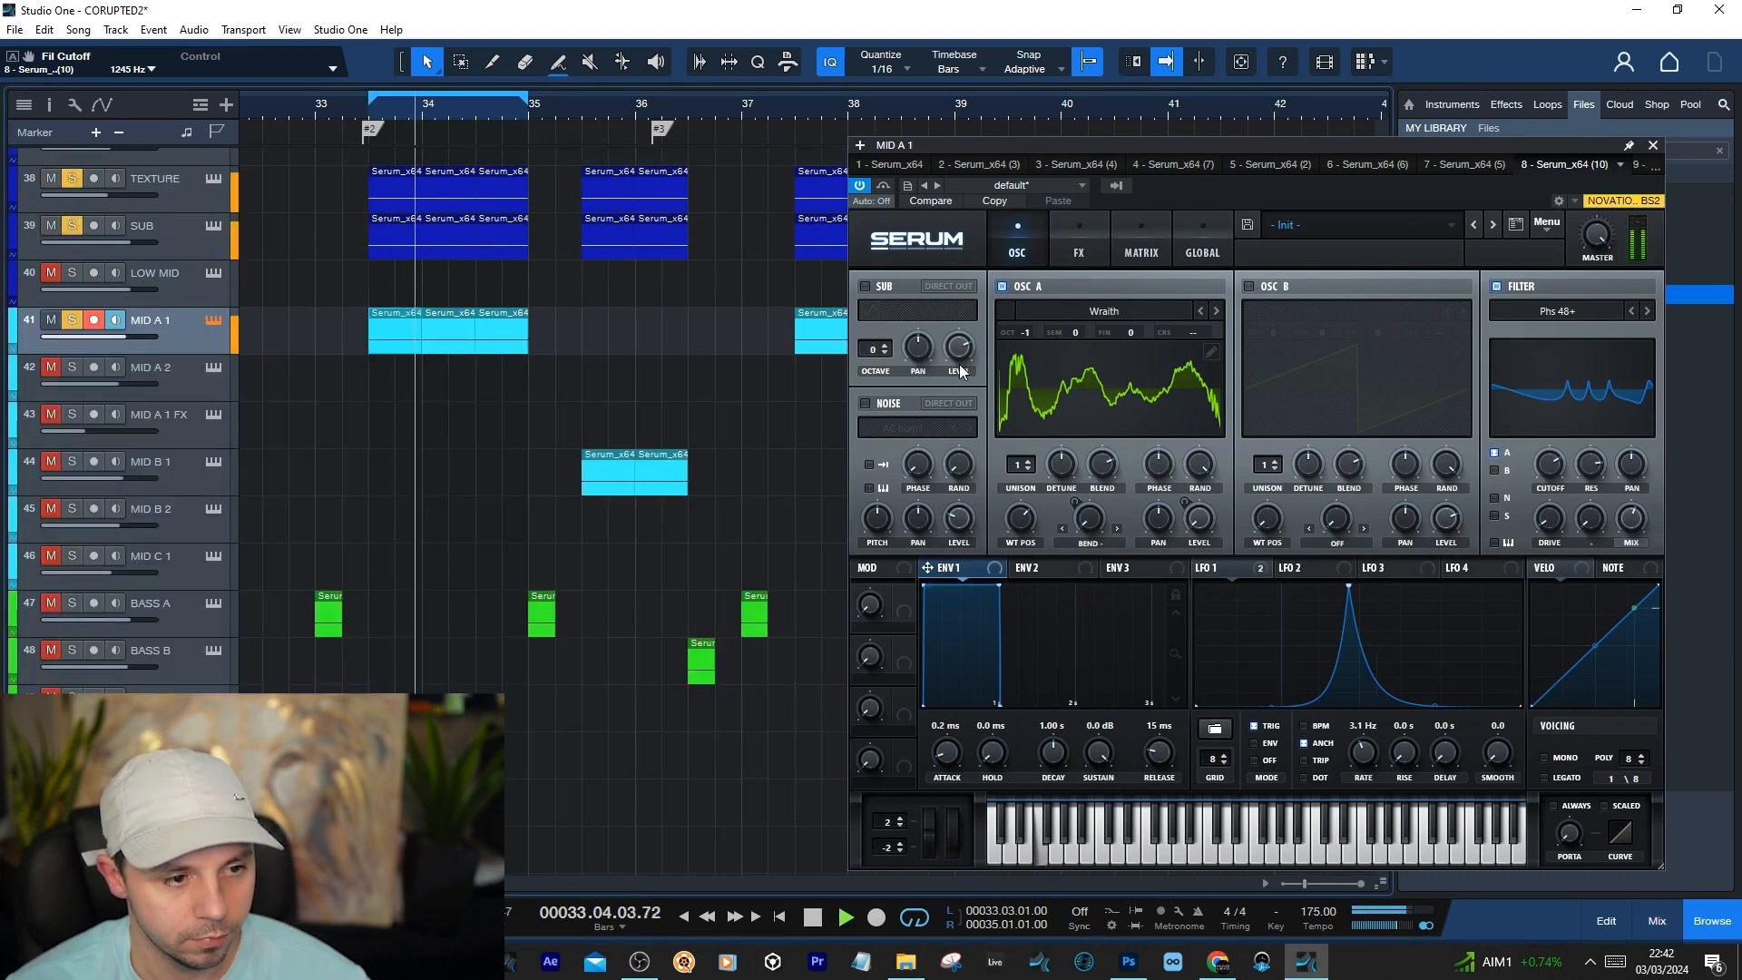
# Show the mixer again, open MID A 1's FabFilter Pro-Q 3 insert and arrange it beside Serum while auditioning the loop
pyautogui.press('F3')
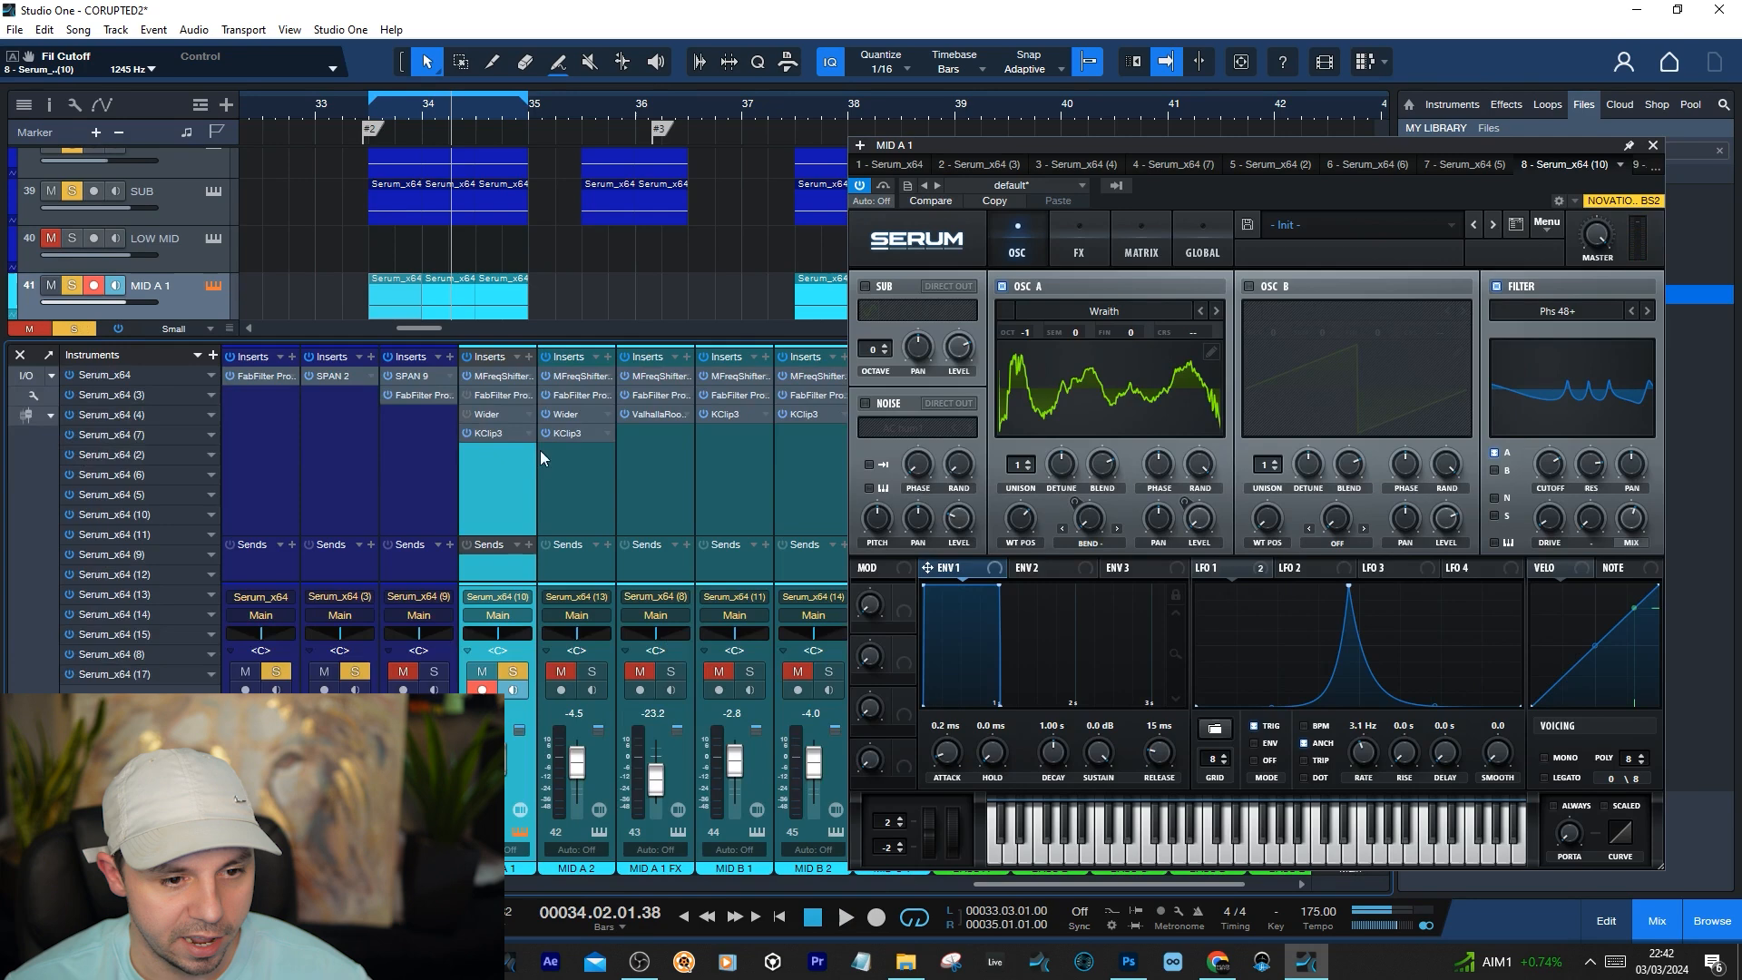
pyautogui.click(487, 403)
pyautogui.moveTo(512, 390); pyautogui.dragTo(688, 404)
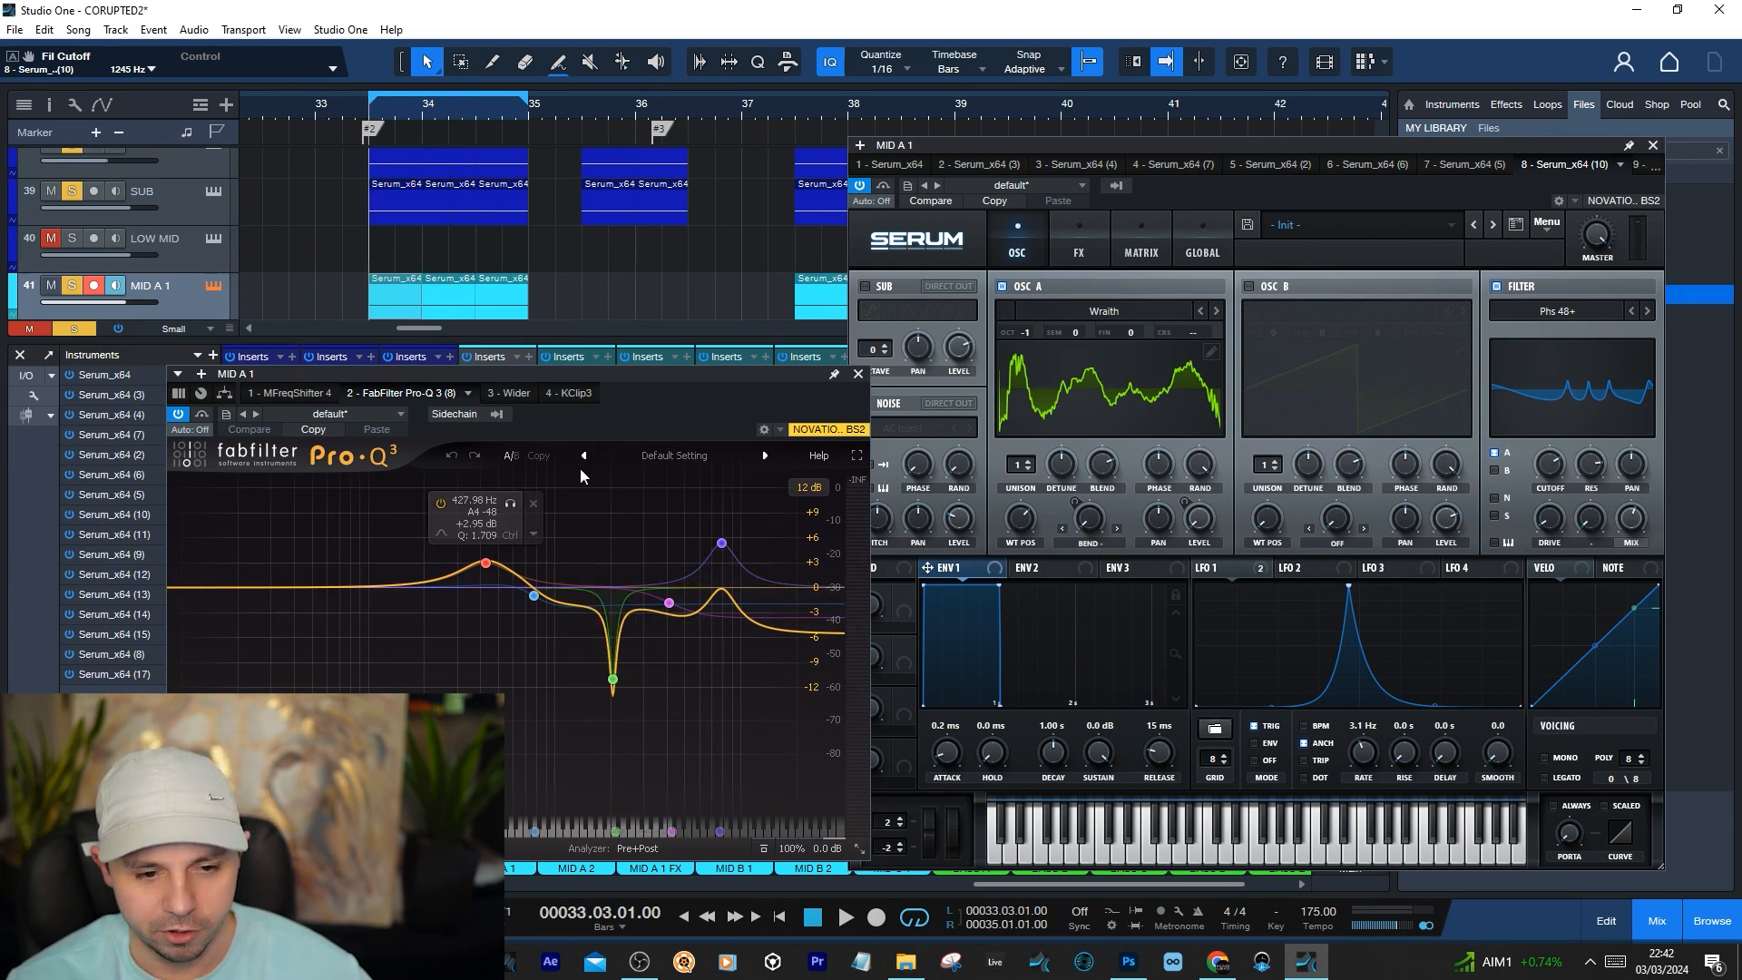
pyautogui.press('space')
pyautogui.press('space')
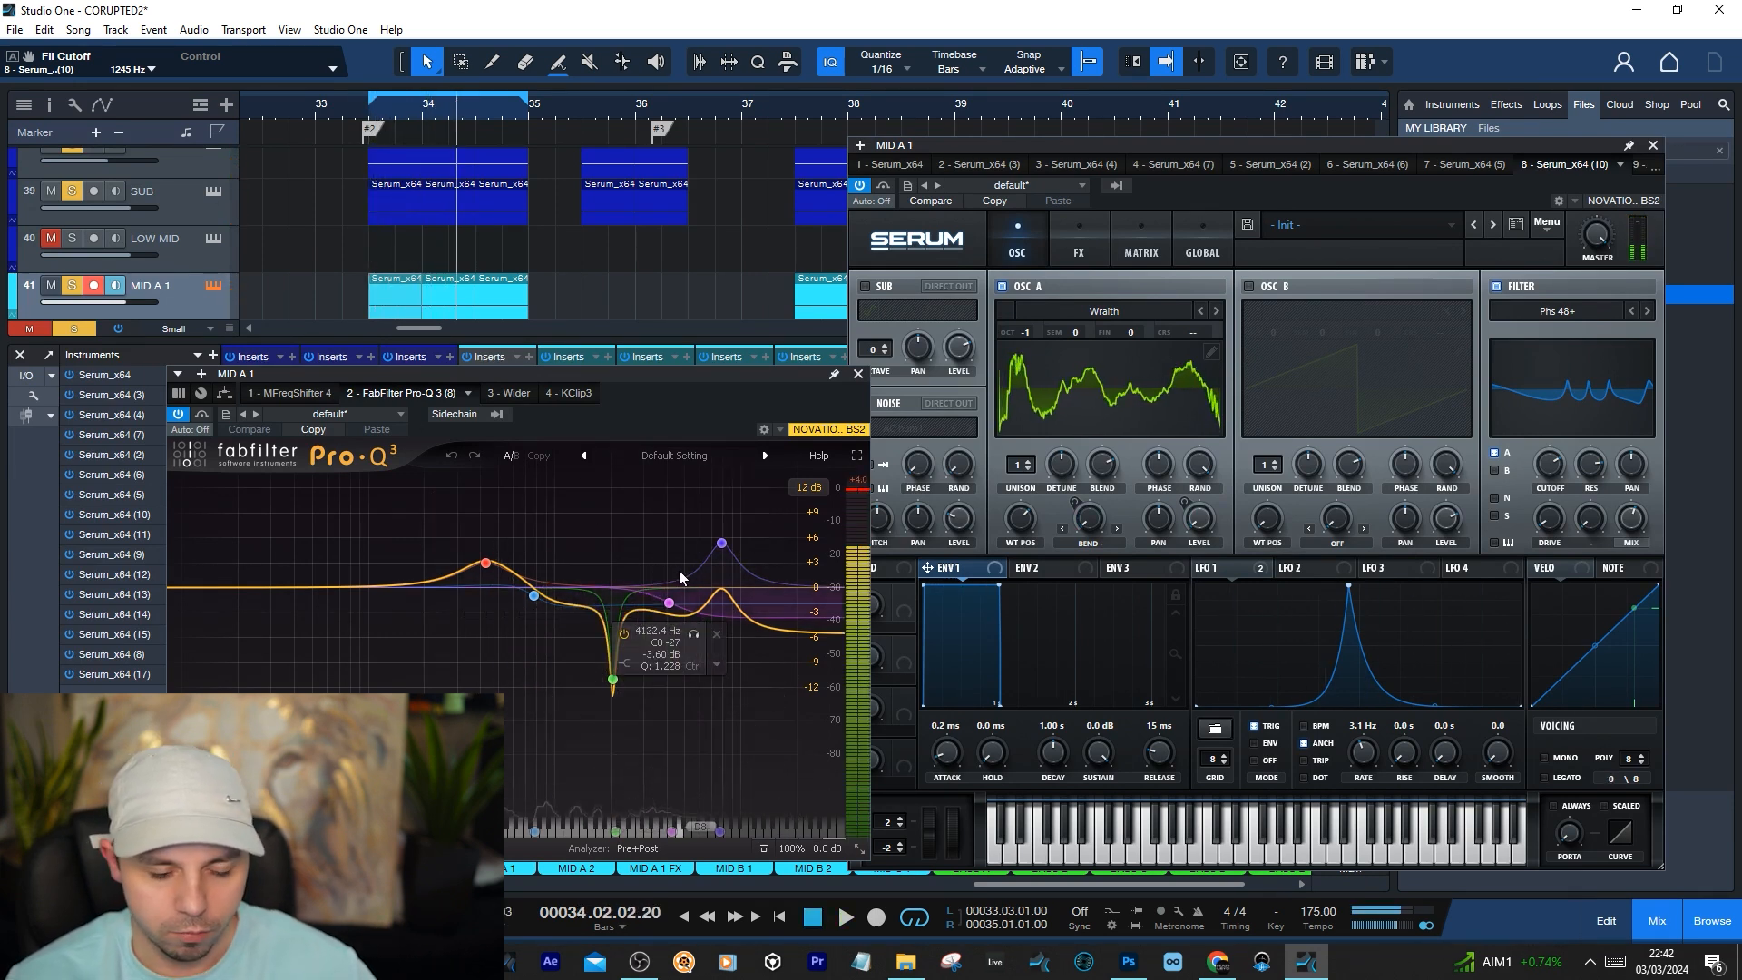
pyautogui.moveTo(651, 380); pyautogui.dragTo(729, 359)
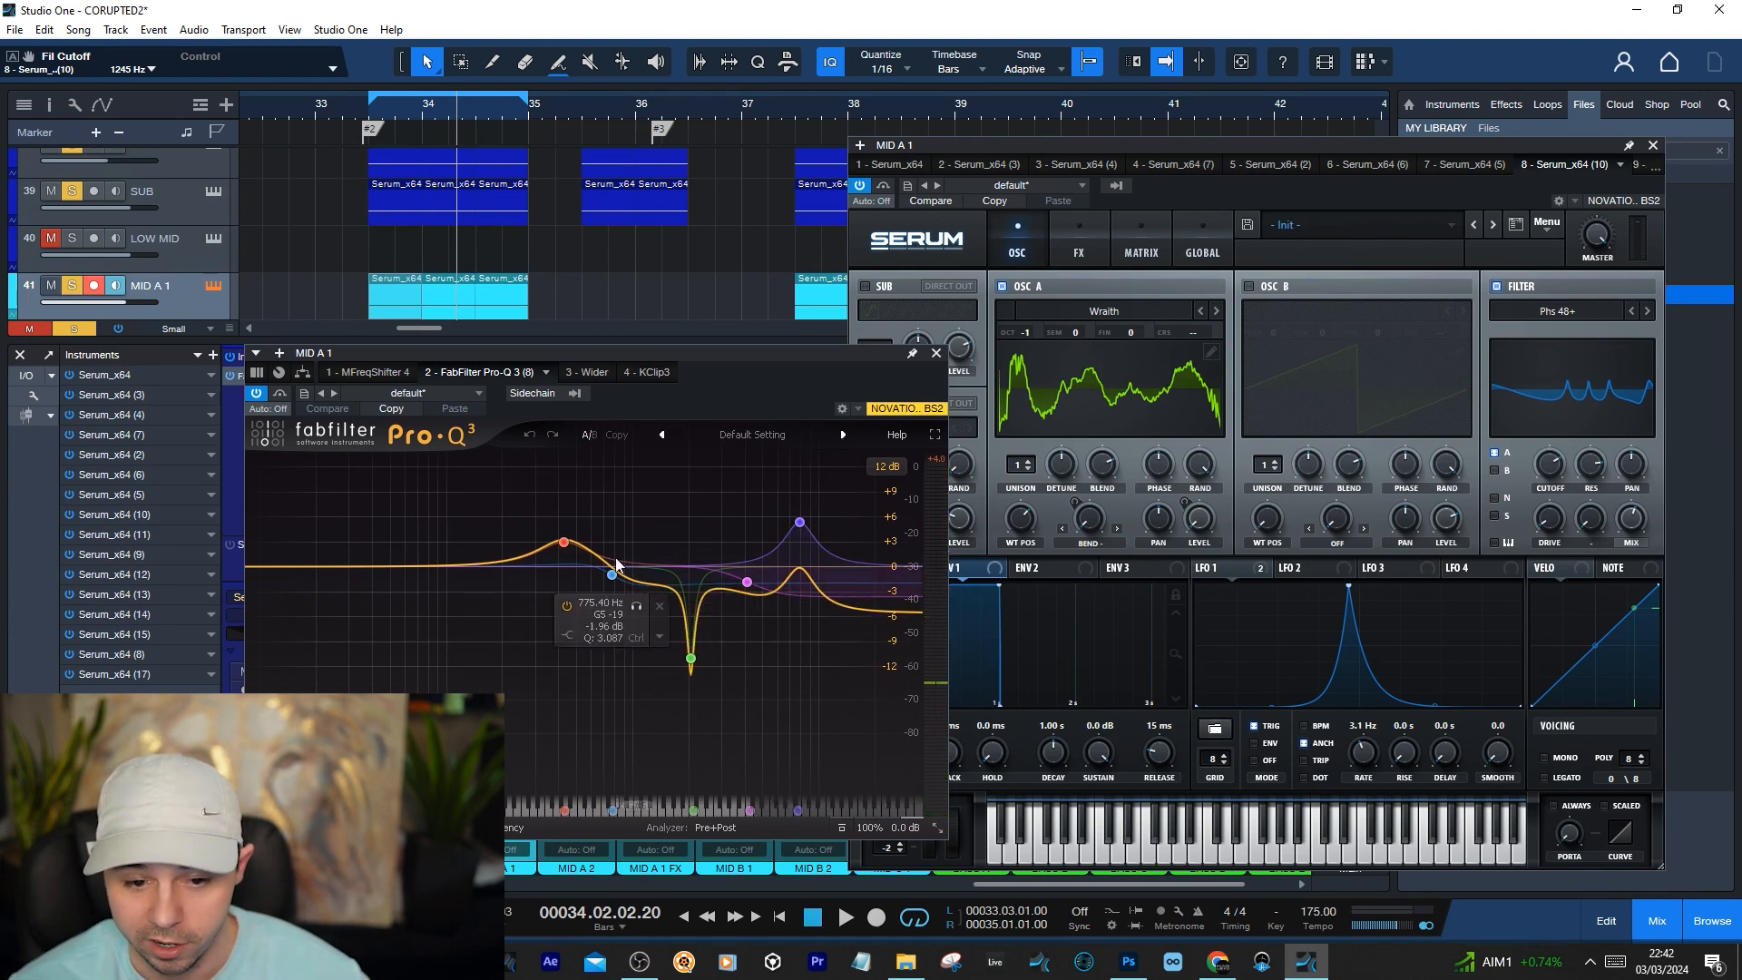
# Play the loop from its start and examine the existing Pro-Q 3 bands against the spectrum
pyautogui.press('KP_0')
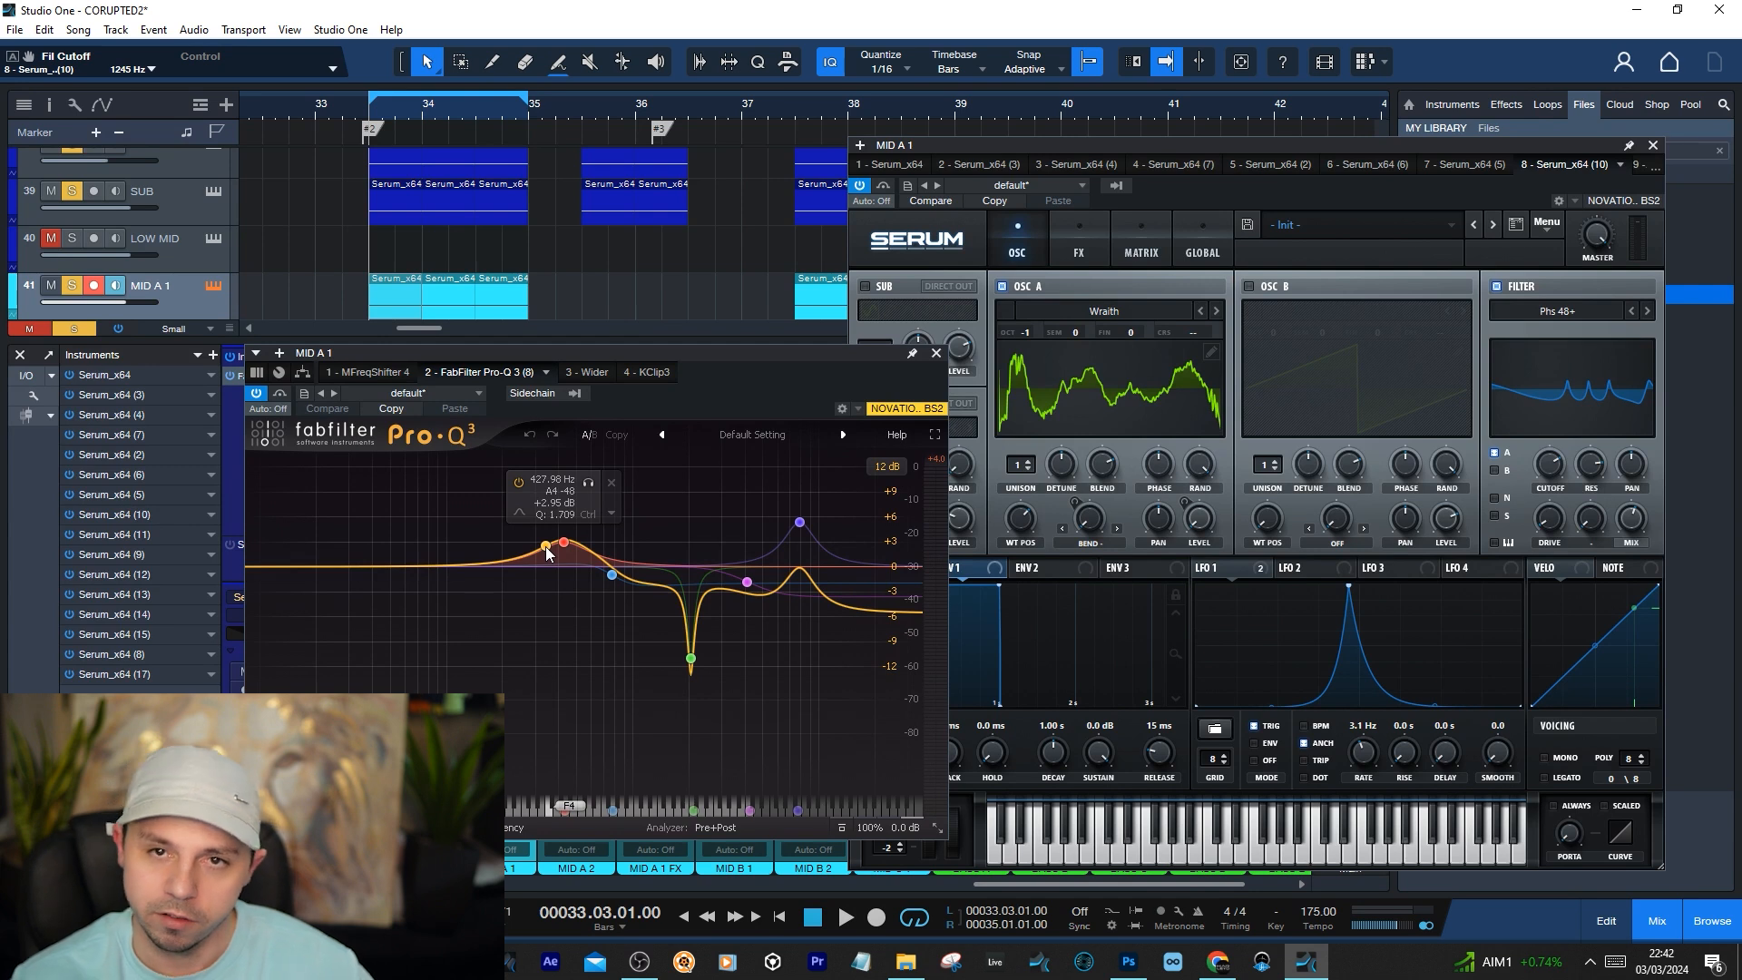
pyautogui.press('space')
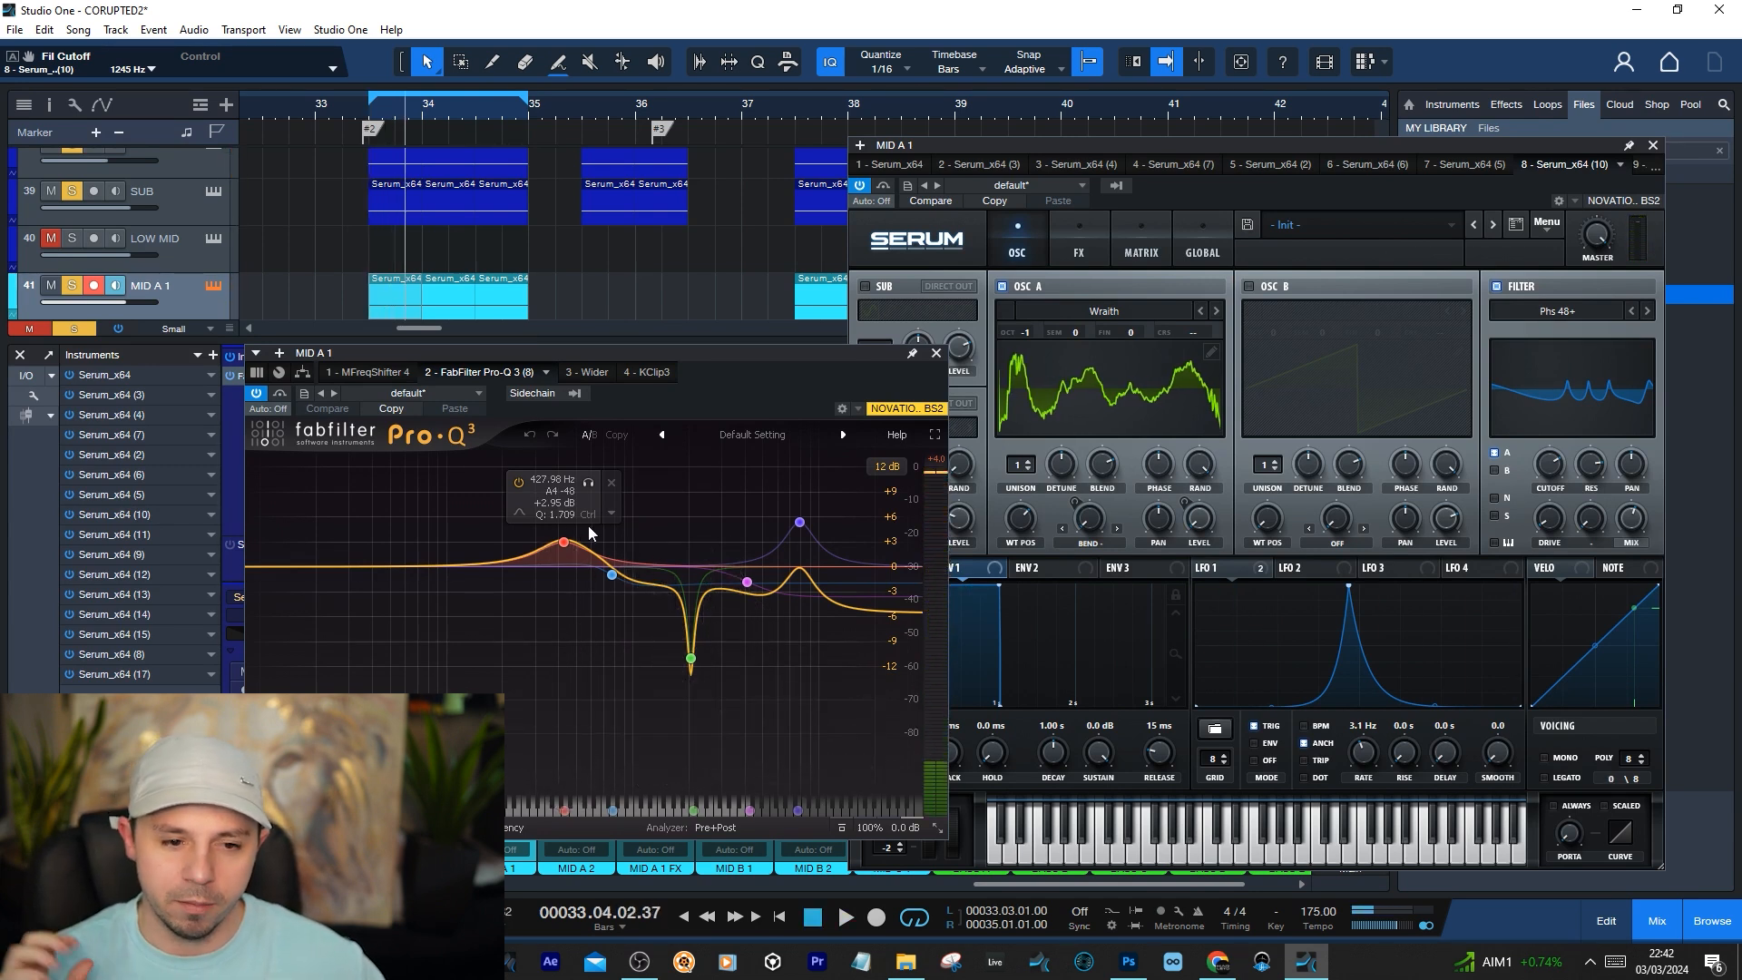
pyautogui.click(646, 584)
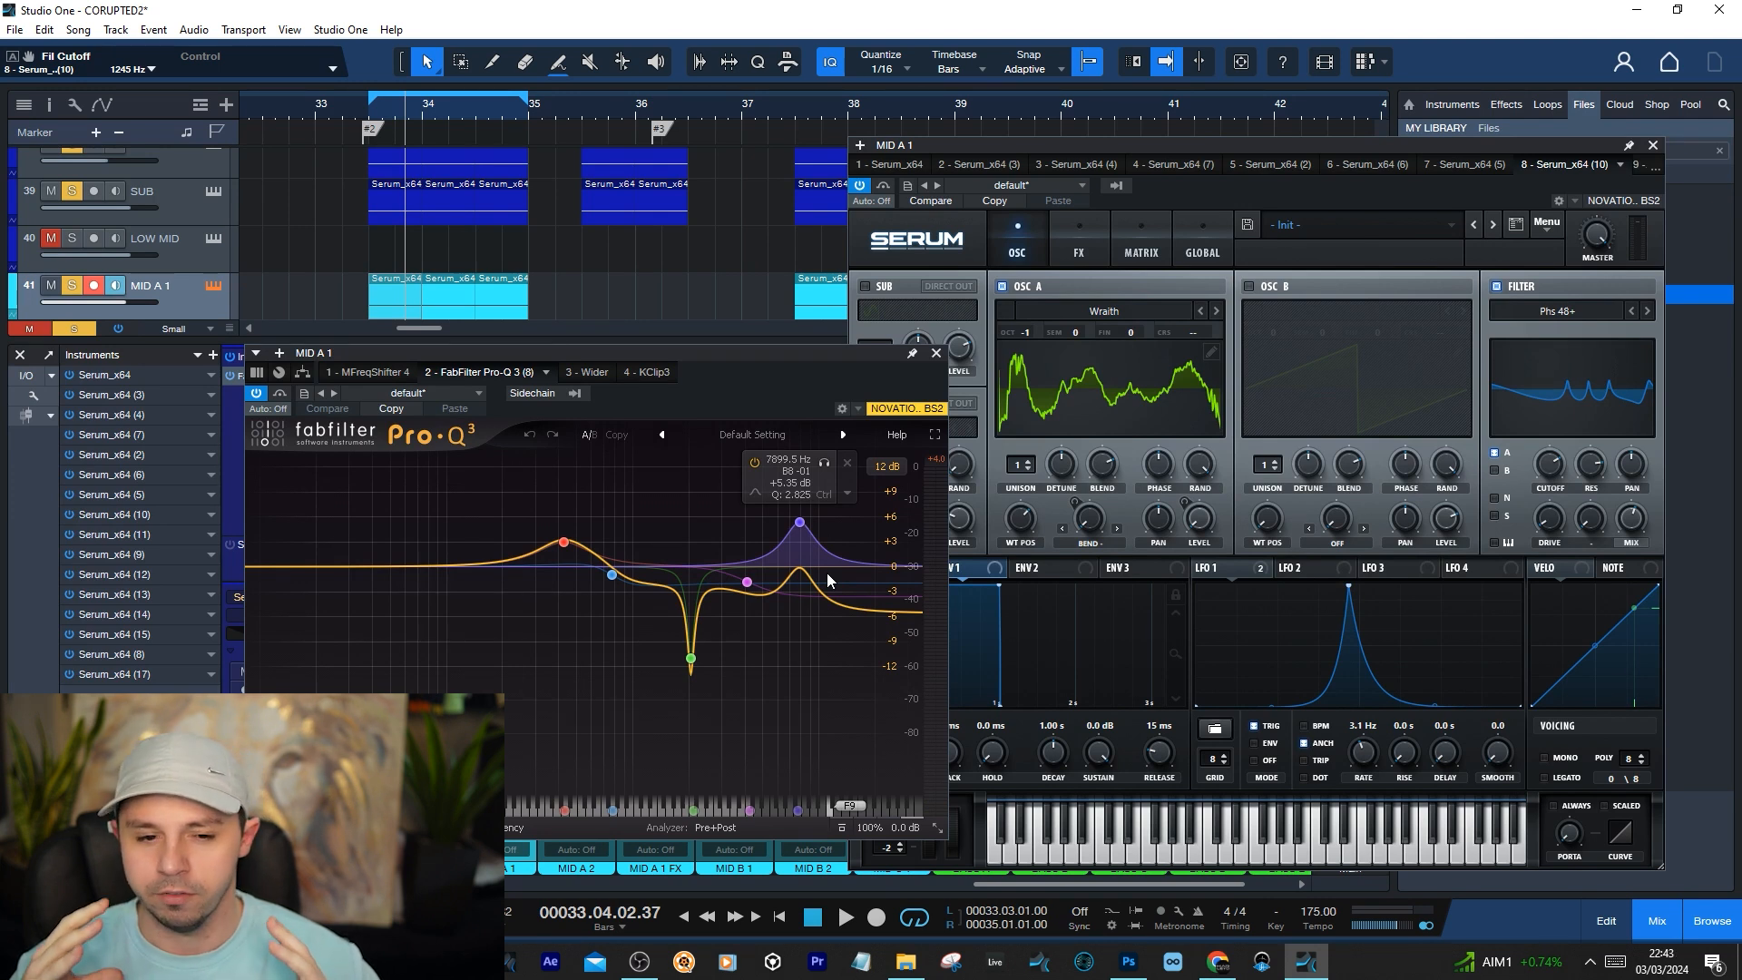
pyautogui.press('space')
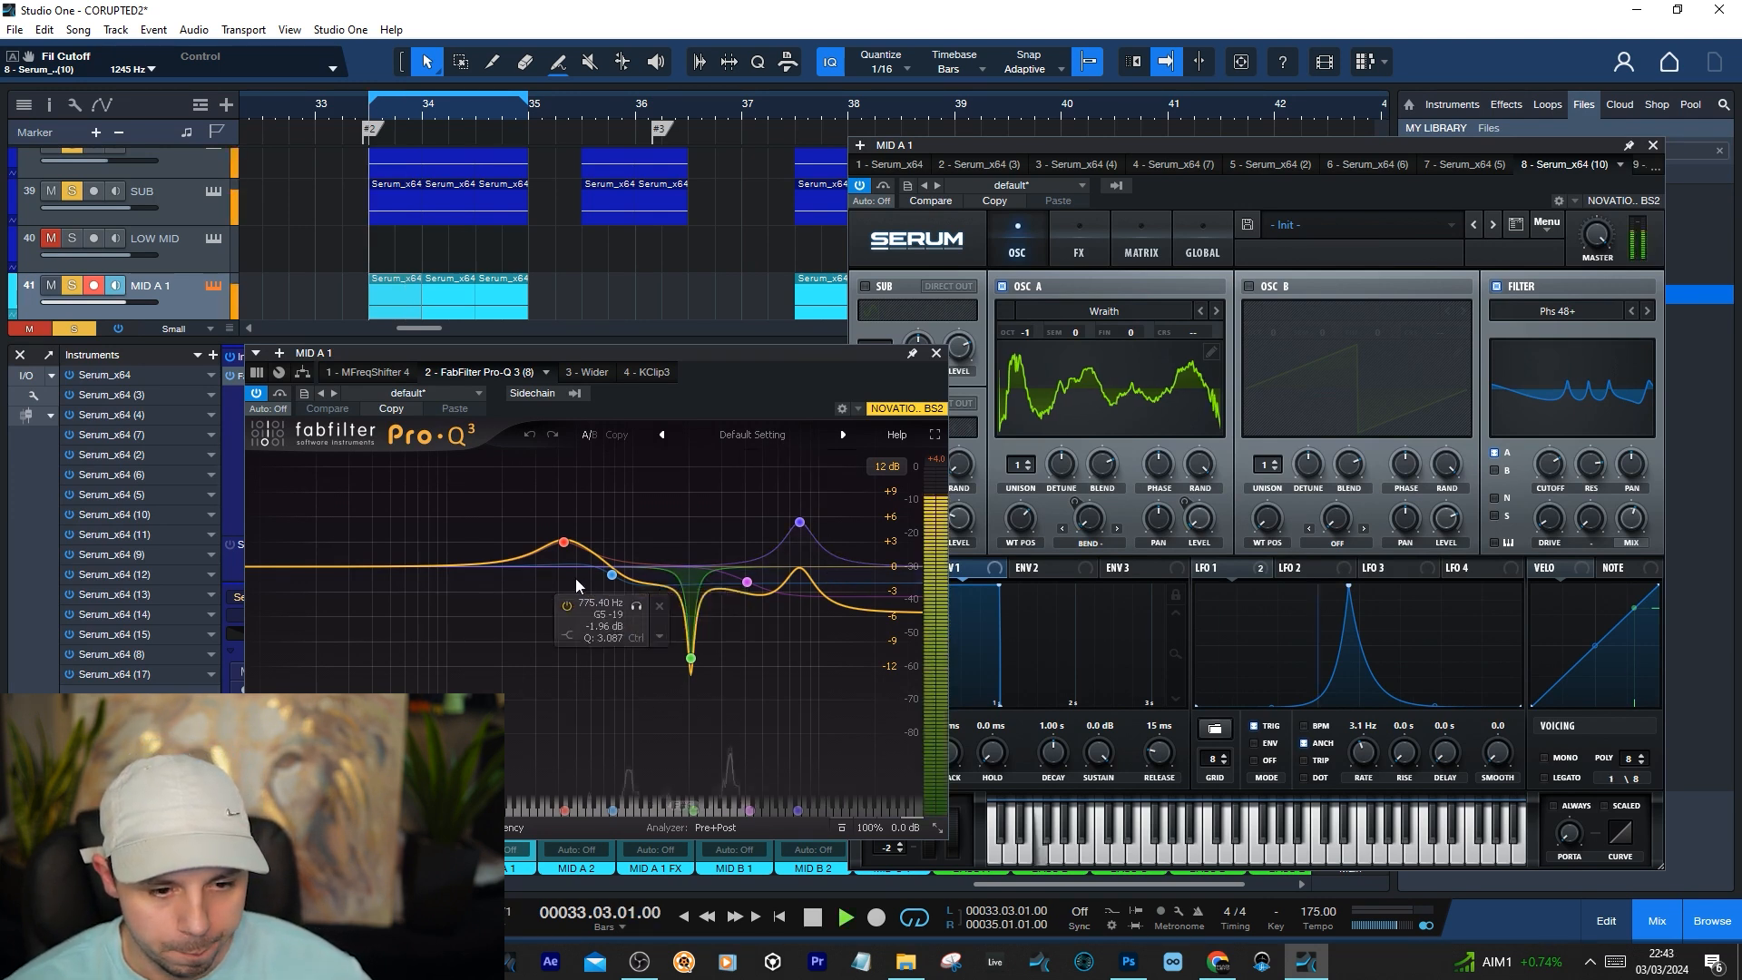
pyautogui.press('space')
# Stop playback, try a boost of about 1.85 dB near 970 Hz in Pro-Q 3 and delete that band
pyautogui.press('space')
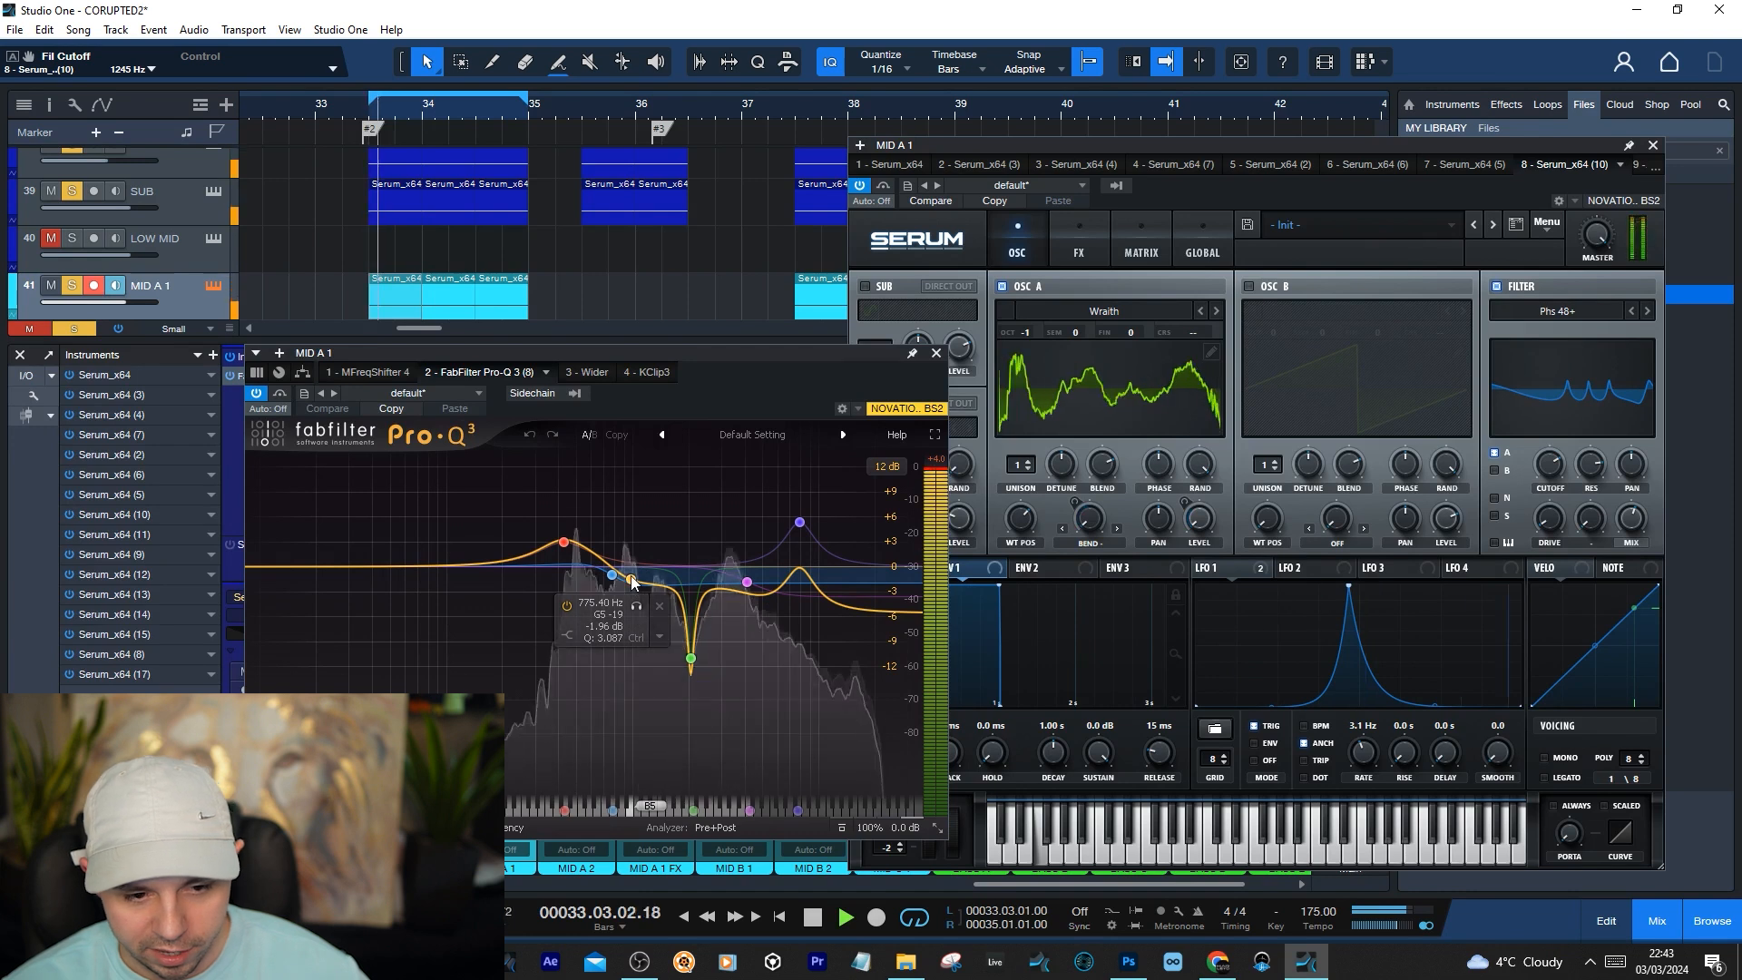
pyautogui.press('space')
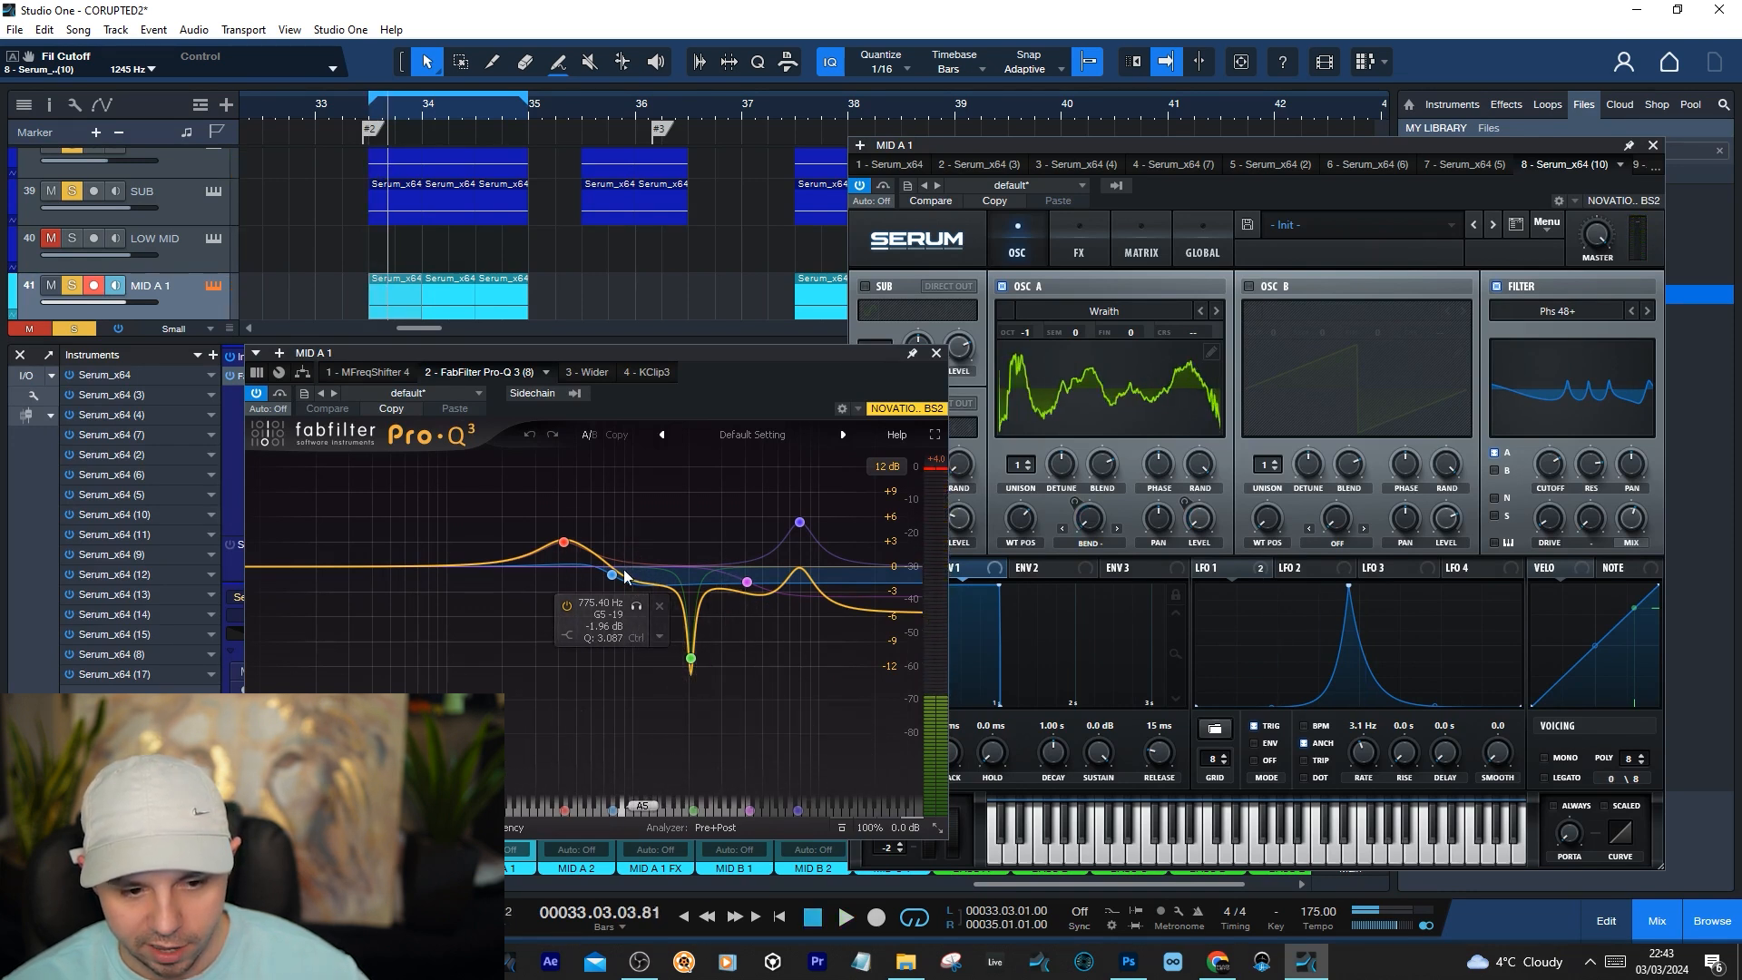
pyautogui.click(630, 557)
pyautogui.rightClick(631, 557)
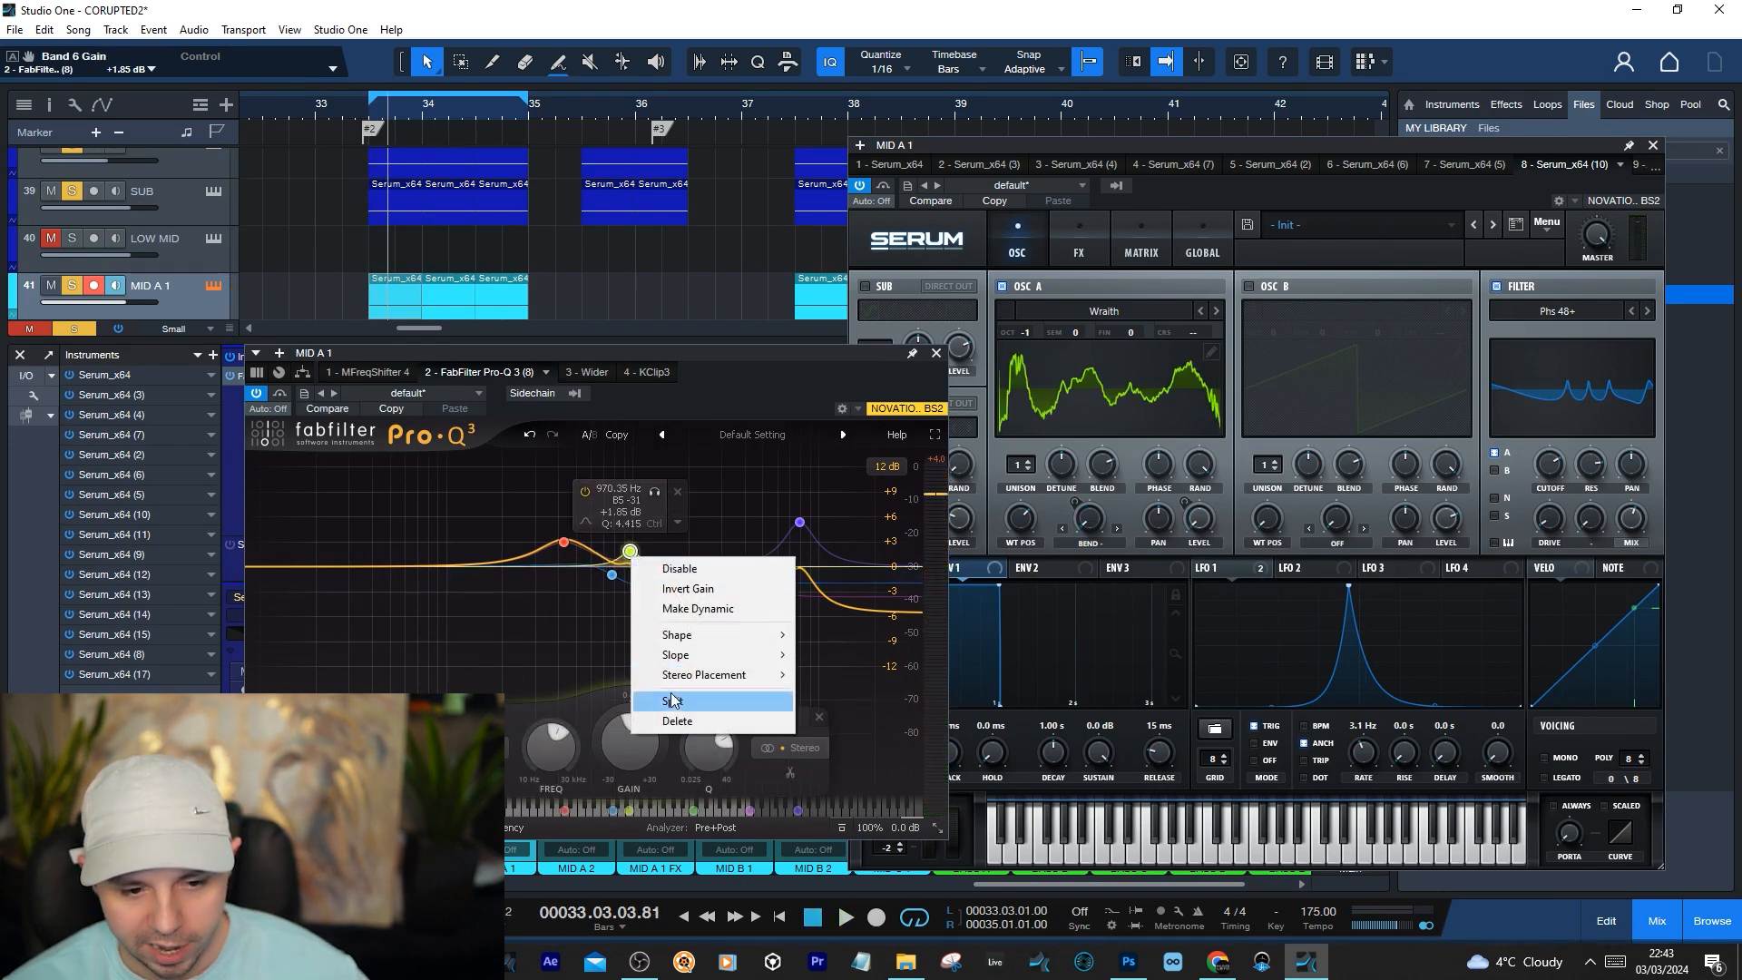
pyautogui.click(672, 722)
# Audition the loop while examining Pro-Q 3's high-shelf cut around 4122 Hz
pyautogui.press('space')
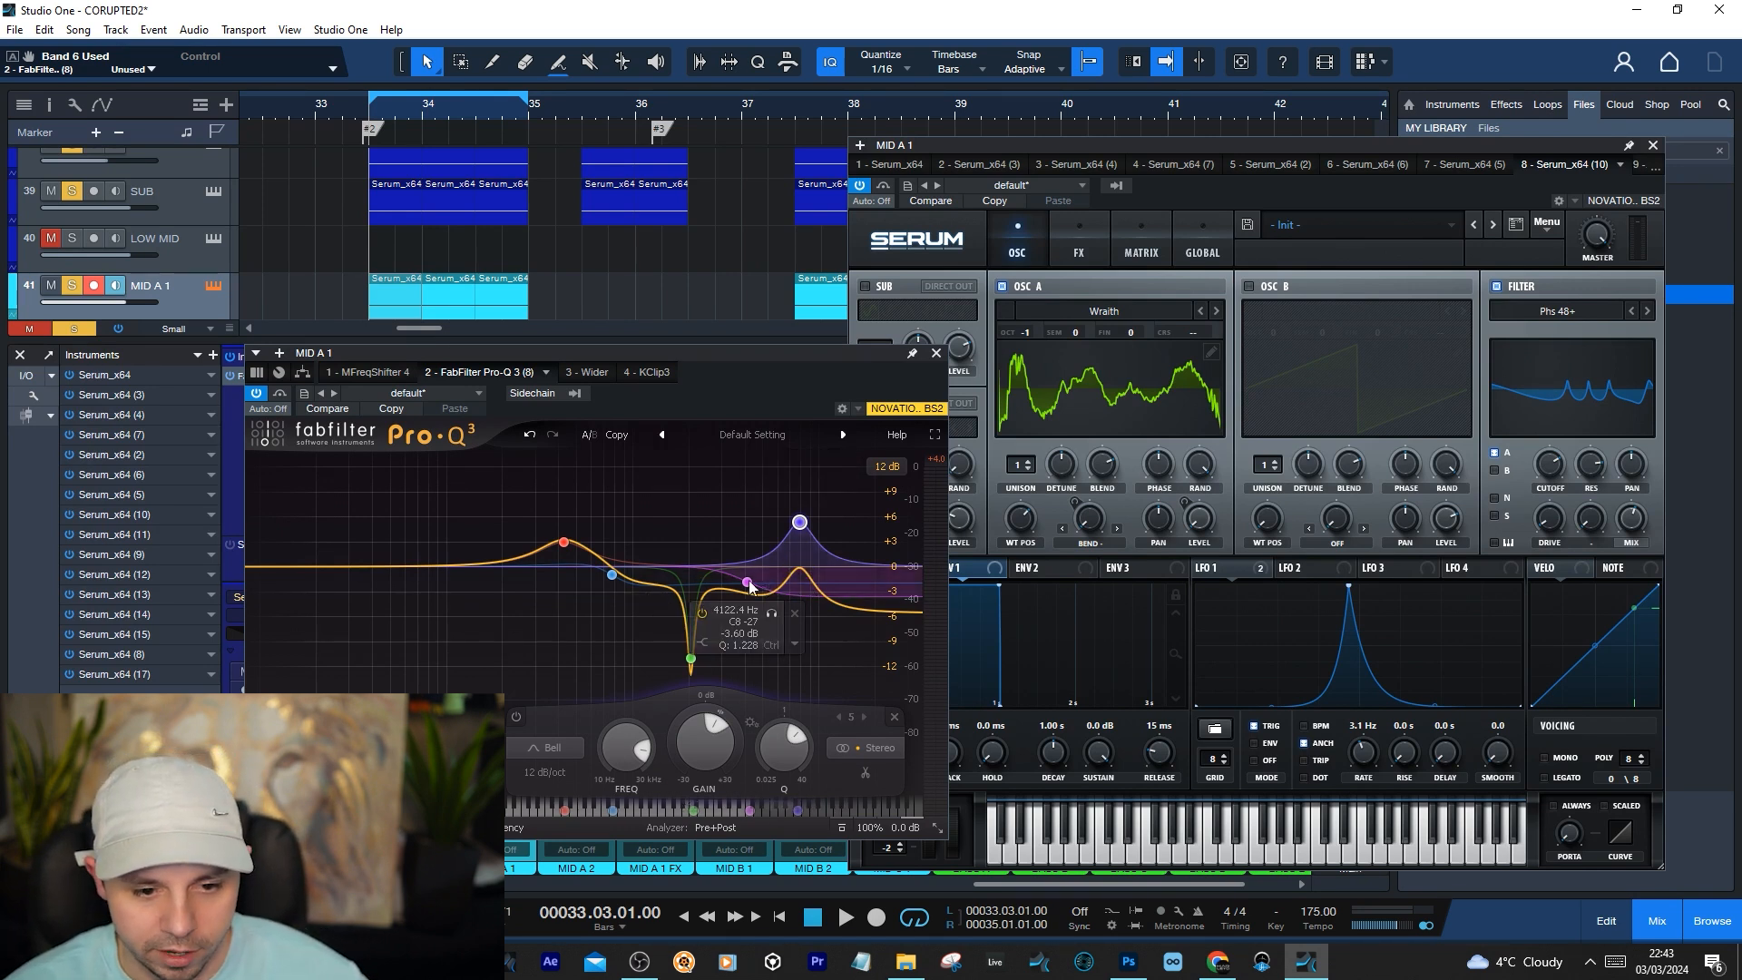
pyautogui.press('space')
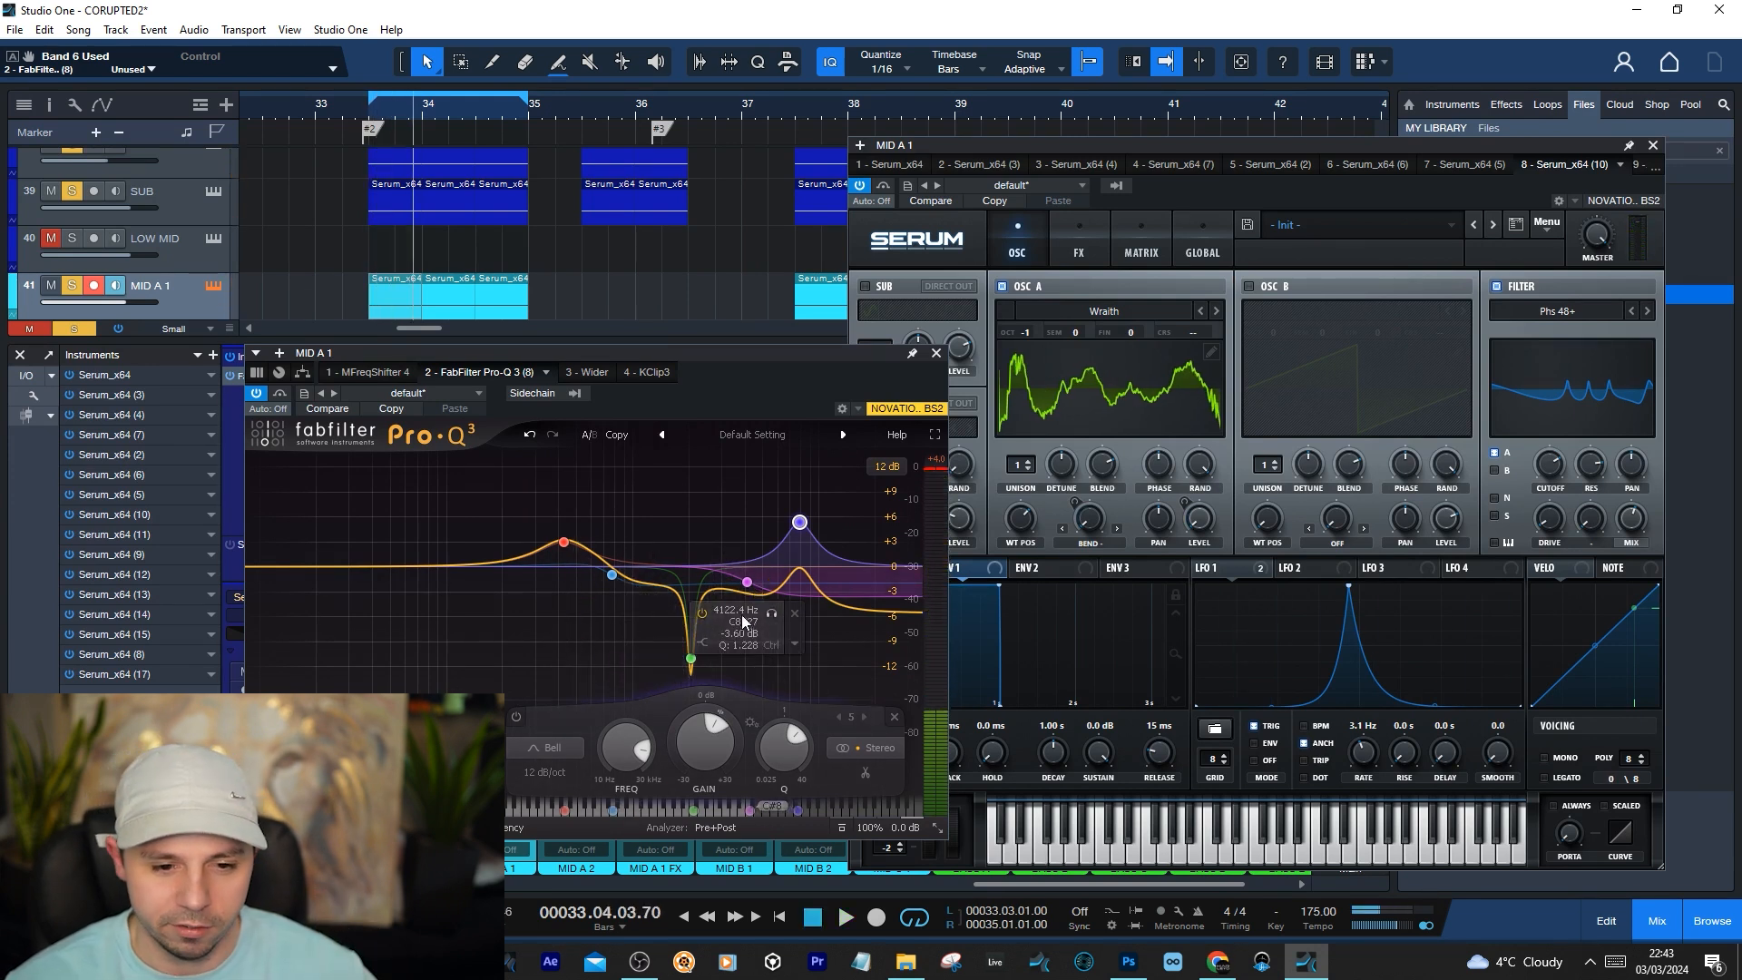
pyautogui.press('space')
pyautogui.press('space')
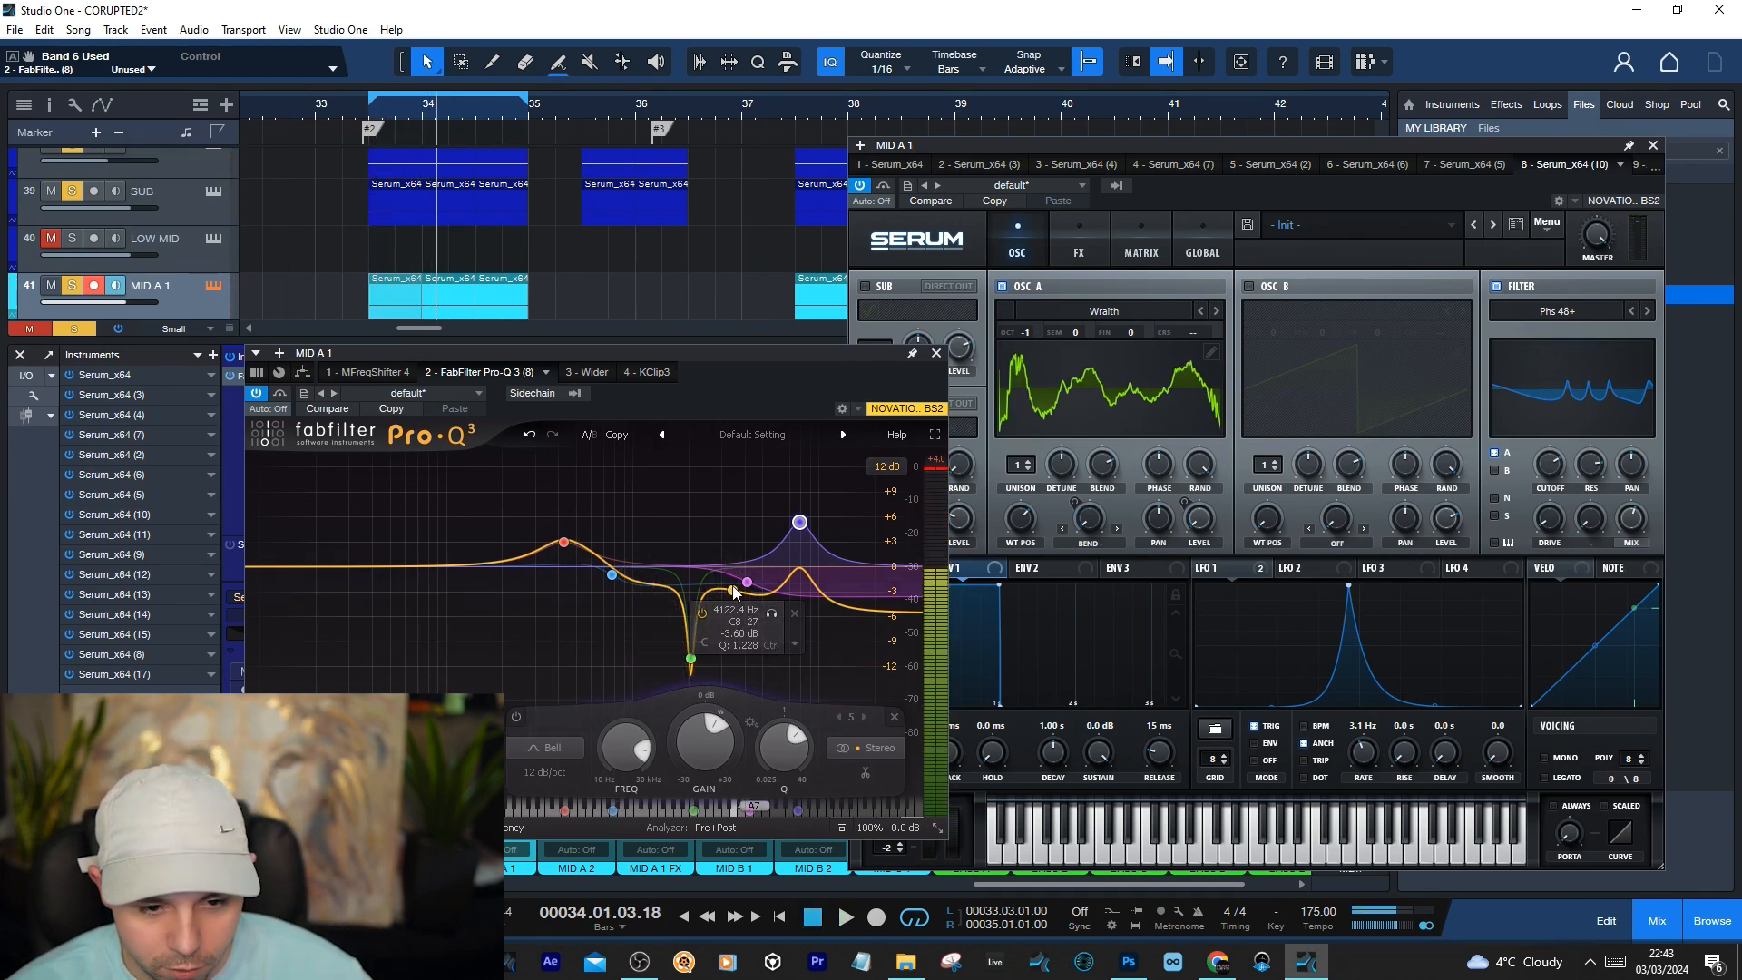
# Try a boost of about 4.6 dB near 3523 Hz in Pro-Q 3 and delete that band
pyautogui.moveTo(734, 590); pyautogui.dragTo(736, 528)
pyautogui.rightClick(737, 530)
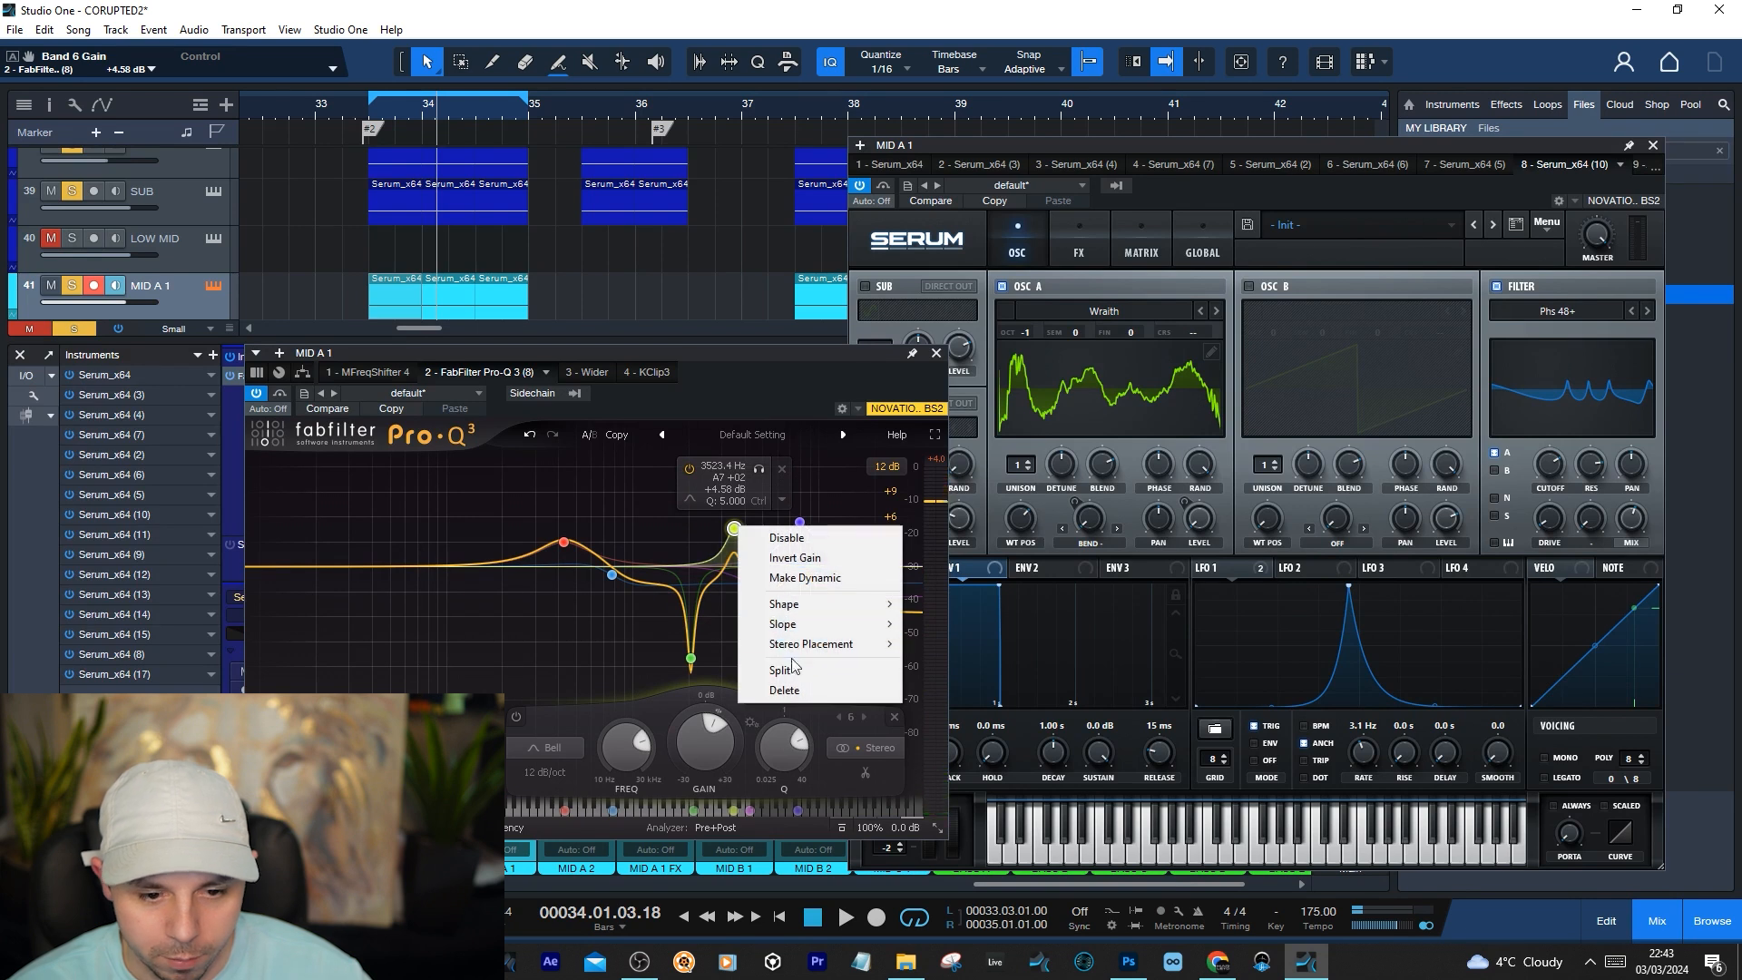
pyautogui.click(775, 682)
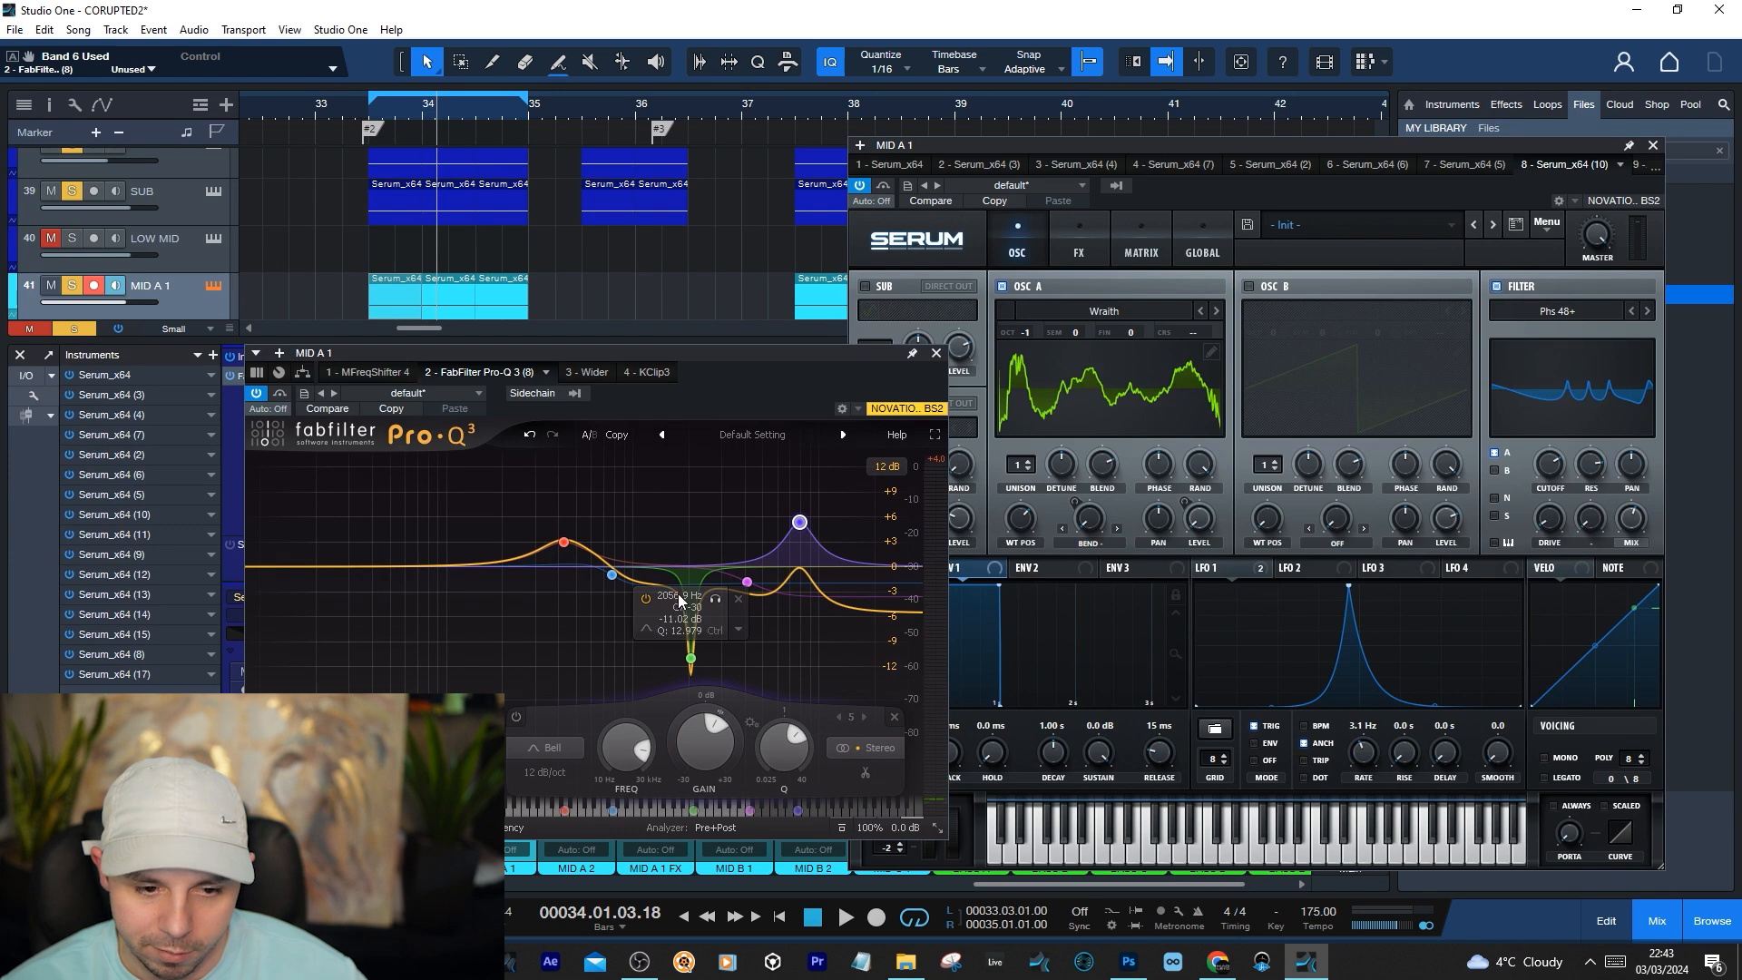
# Audition the loop while examining Pro-Q 3's narrow cut near 2056 Hz
pyautogui.press('space')
pyautogui.press('space')
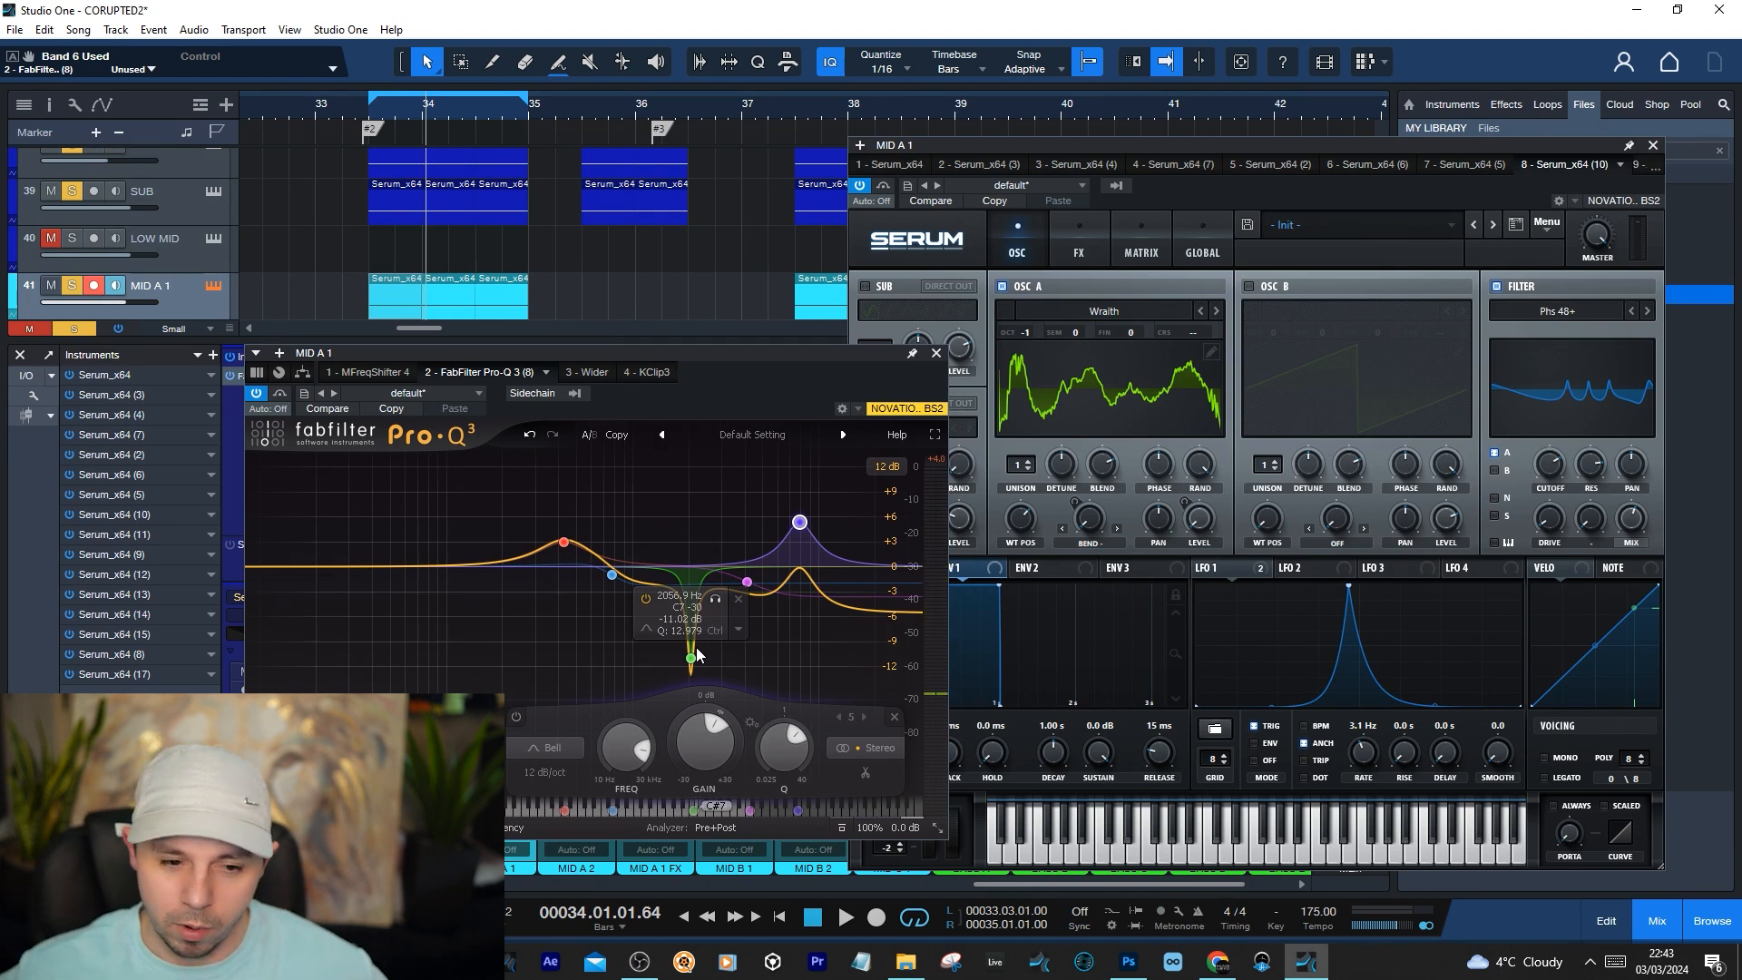
pyautogui.press('space')
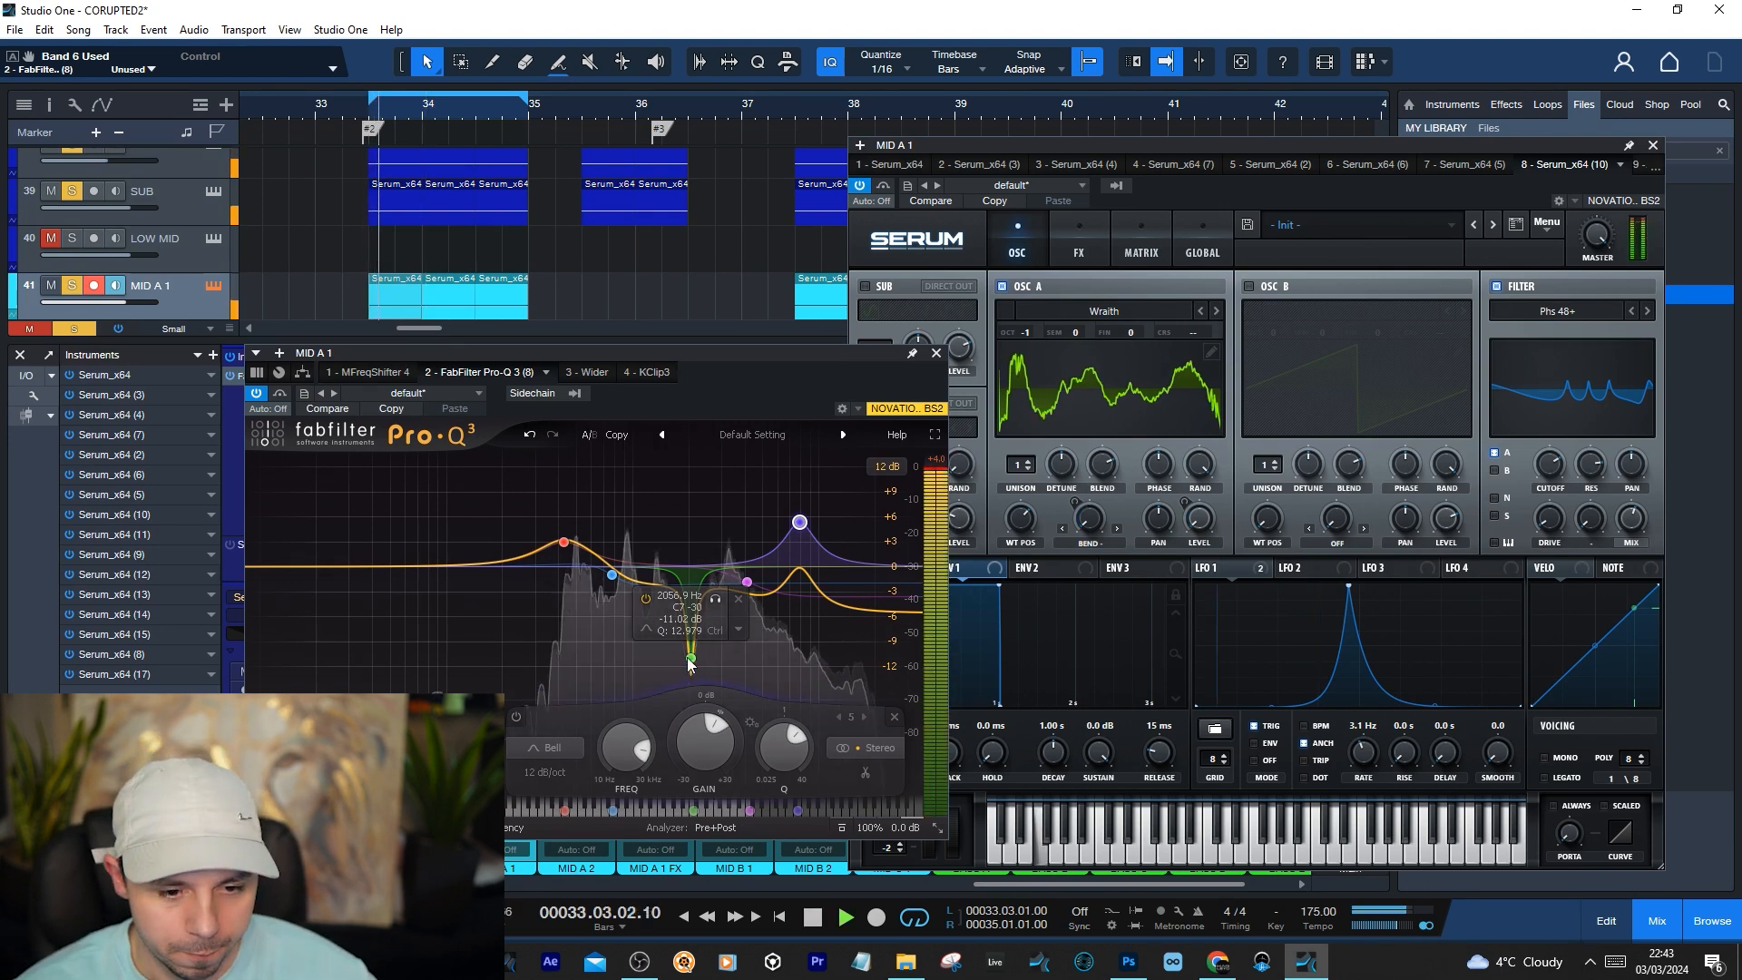
pyautogui.click(690, 659)
pyautogui.press('space')
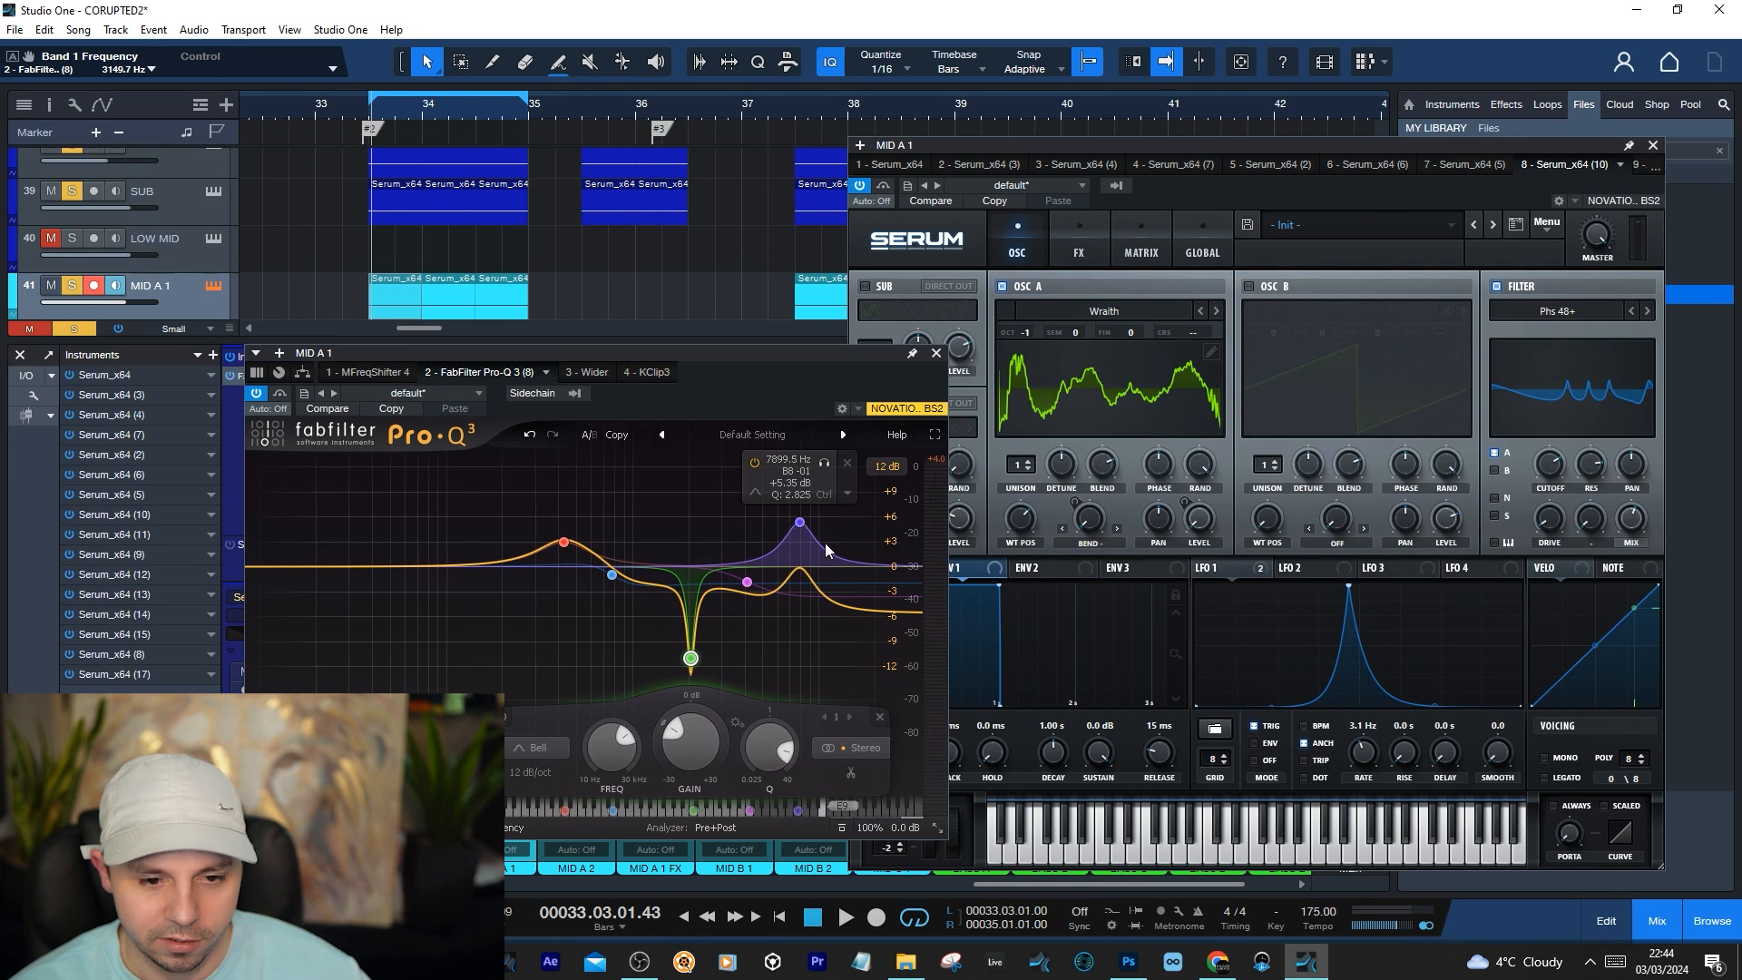
# Set the Q of Pro-Q 3's boost near 7900 Hz to 2.743, audition the loop and close the equalizer
pyautogui.scroll(-1, 802, 529)
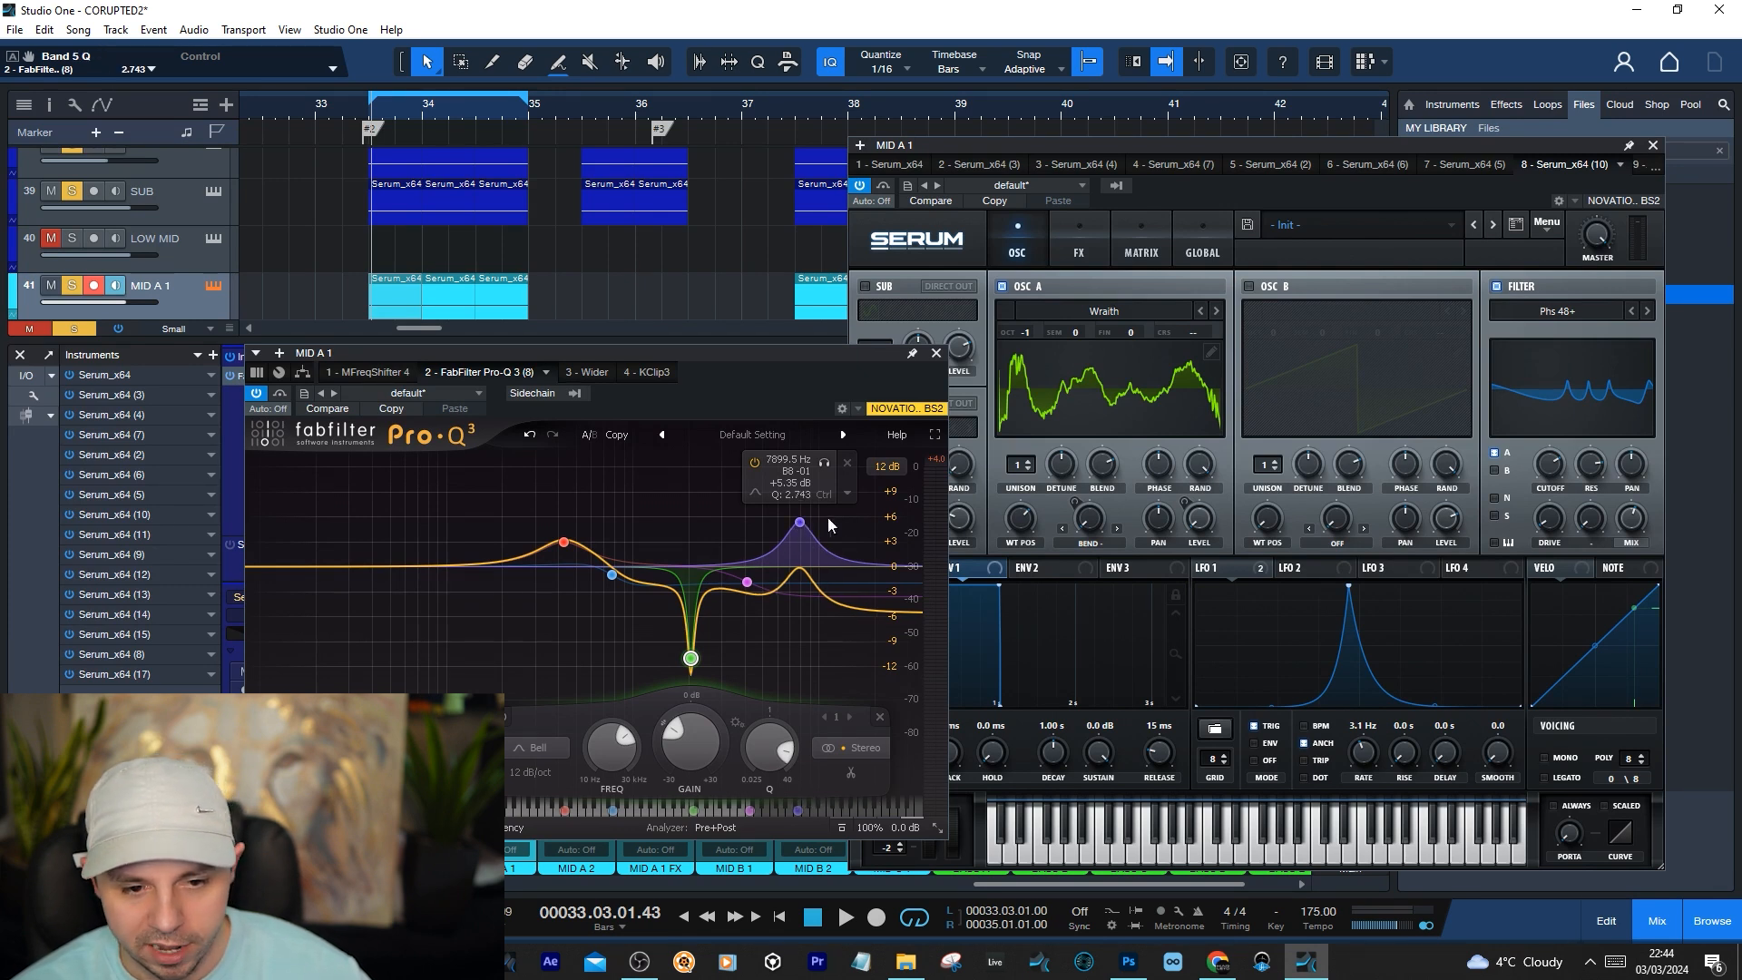
pyautogui.press('space')
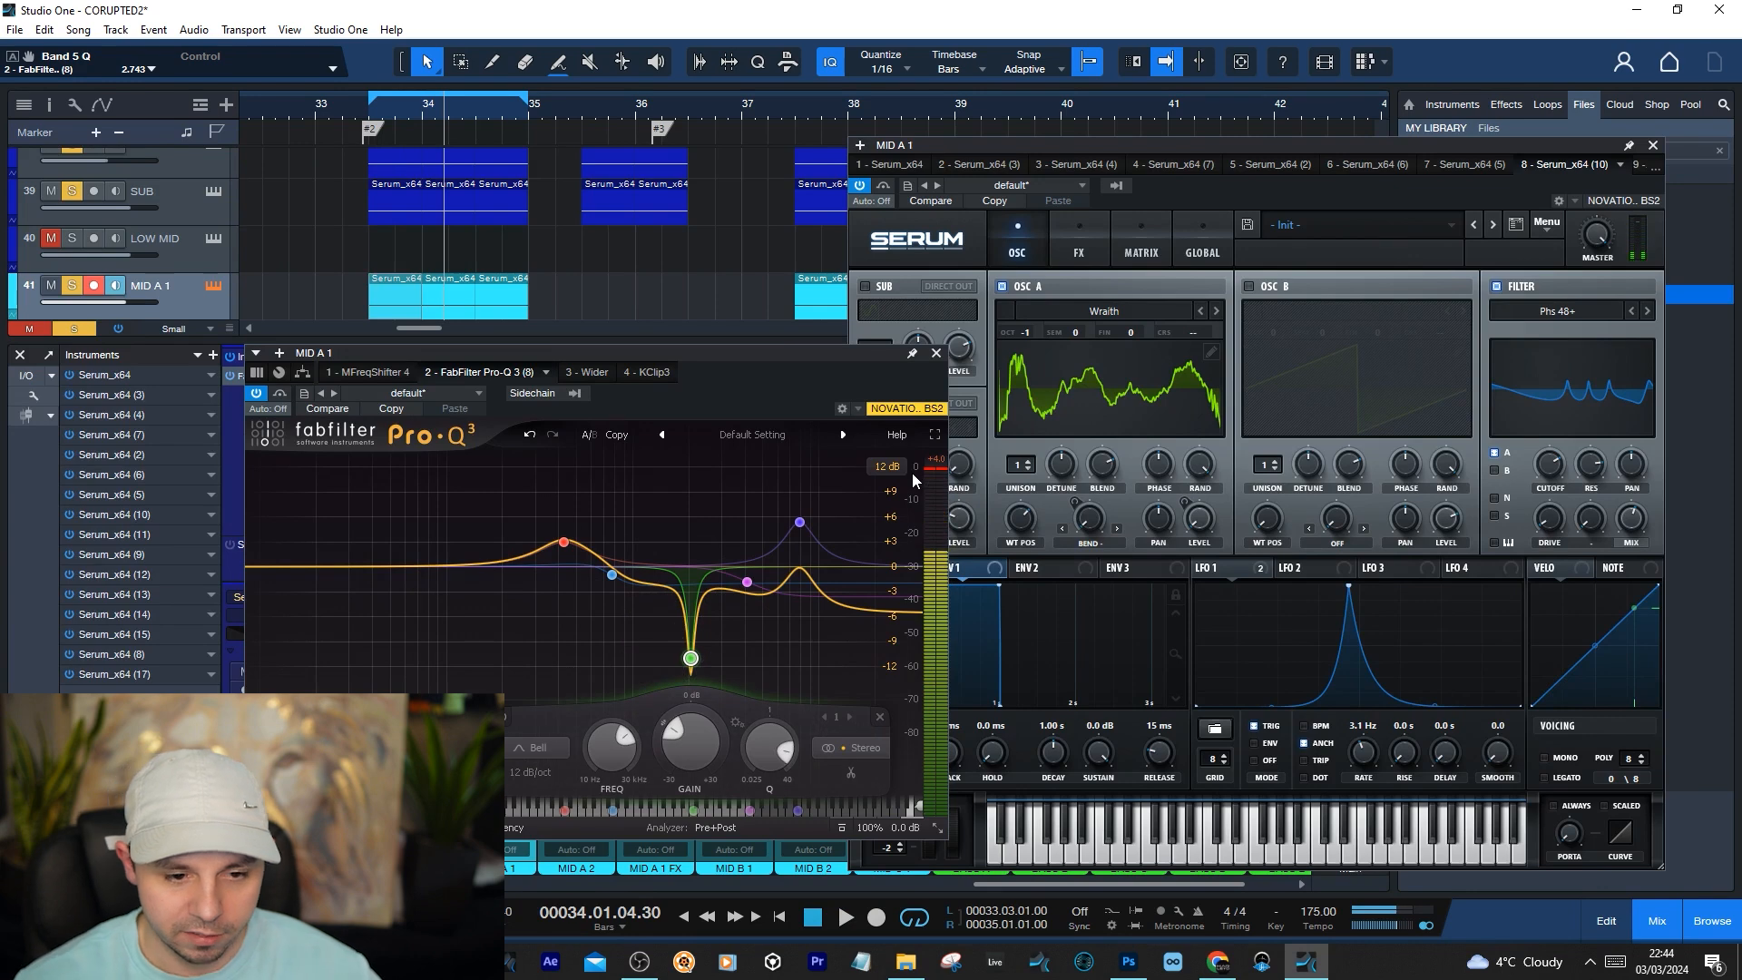
pyautogui.click(936, 353)
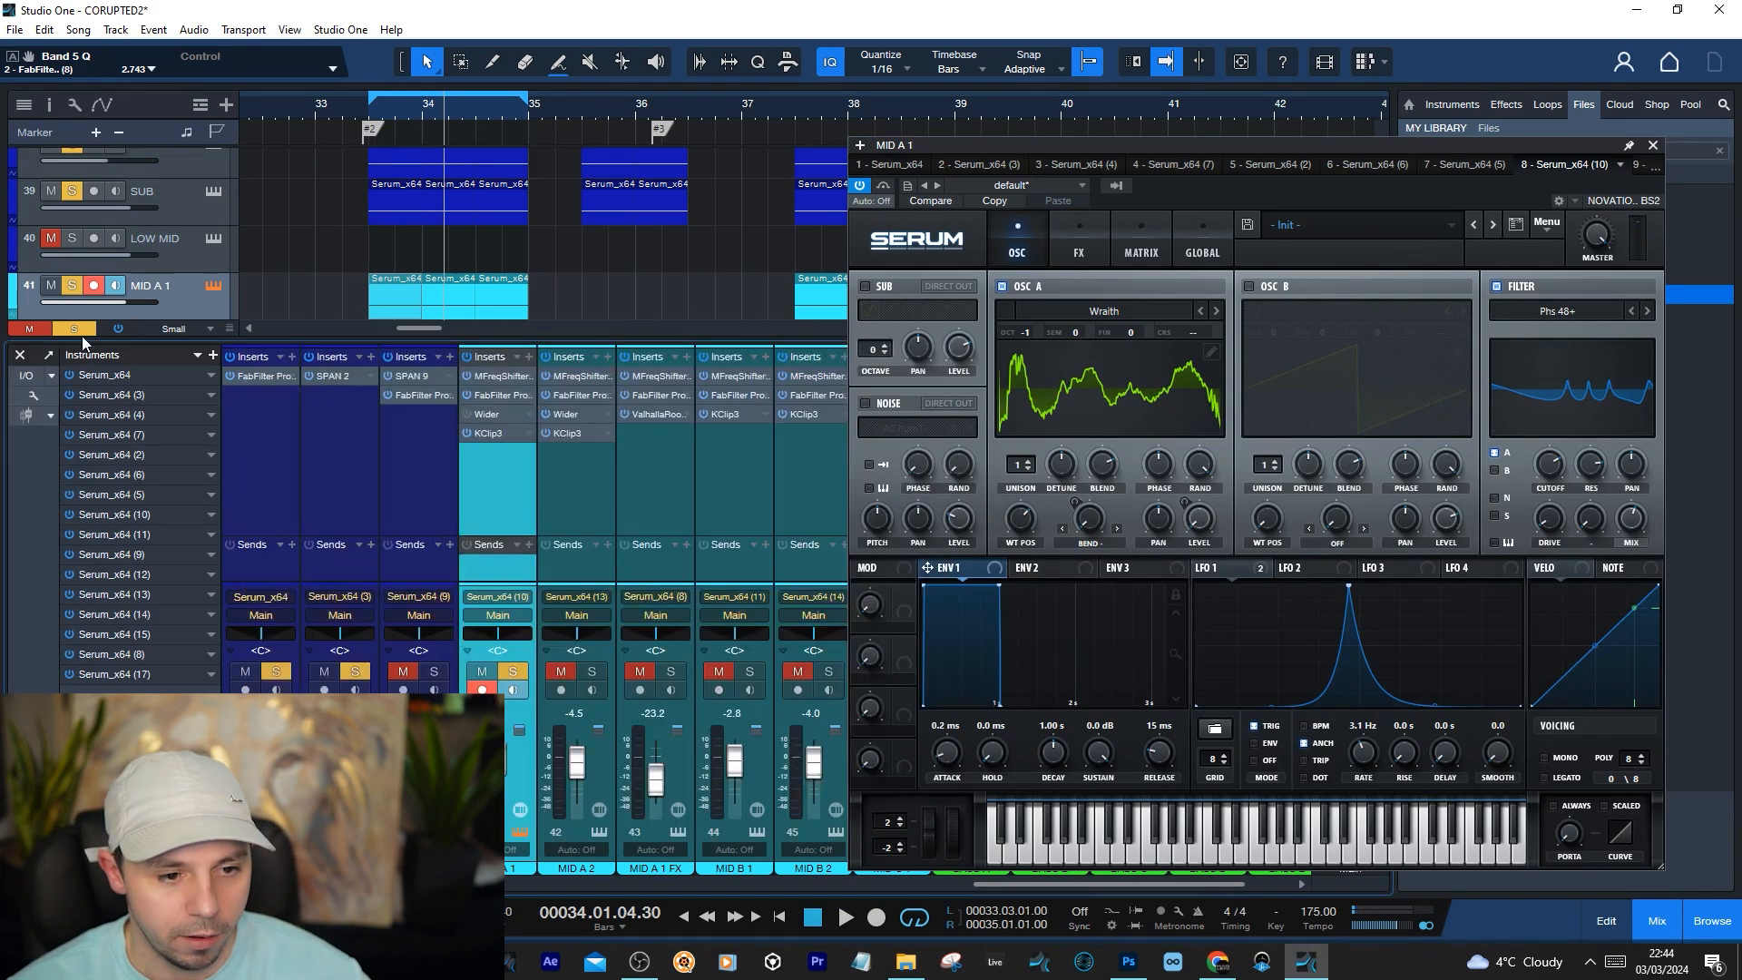
# Examine the KClip3 settings on MID A 1, close the plug-in and audition the loop
pyautogui.click(490, 436)
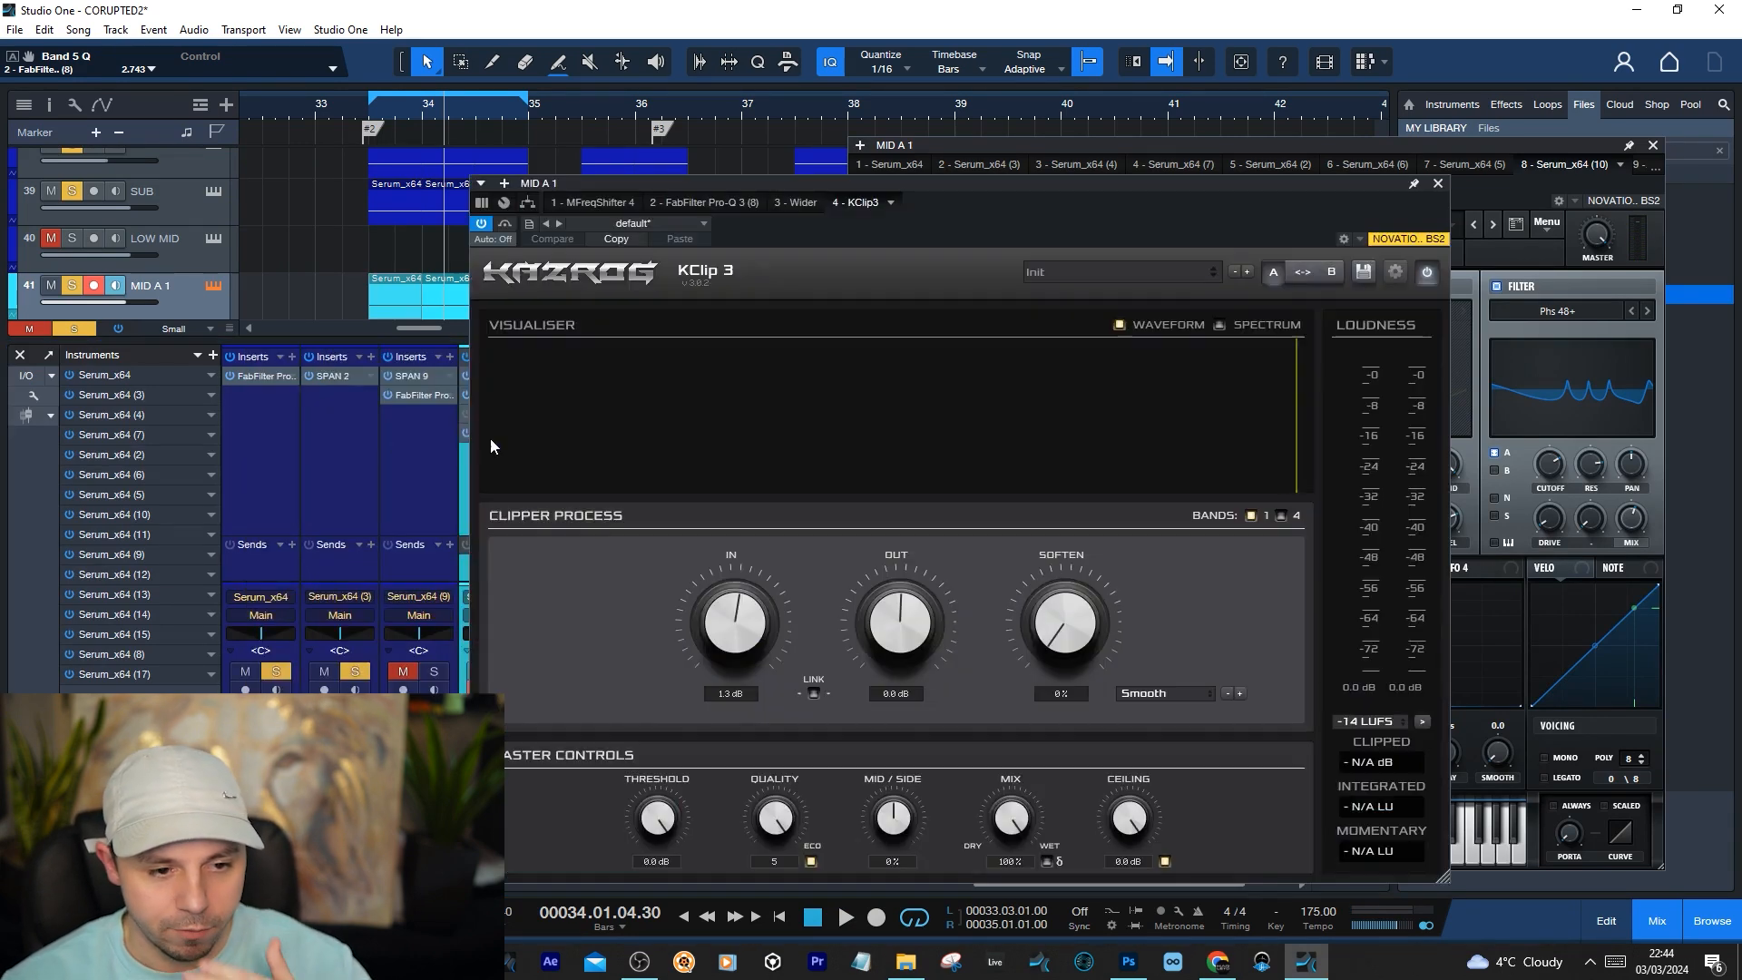
pyautogui.click(1436, 185)
pyautogui.press('space')
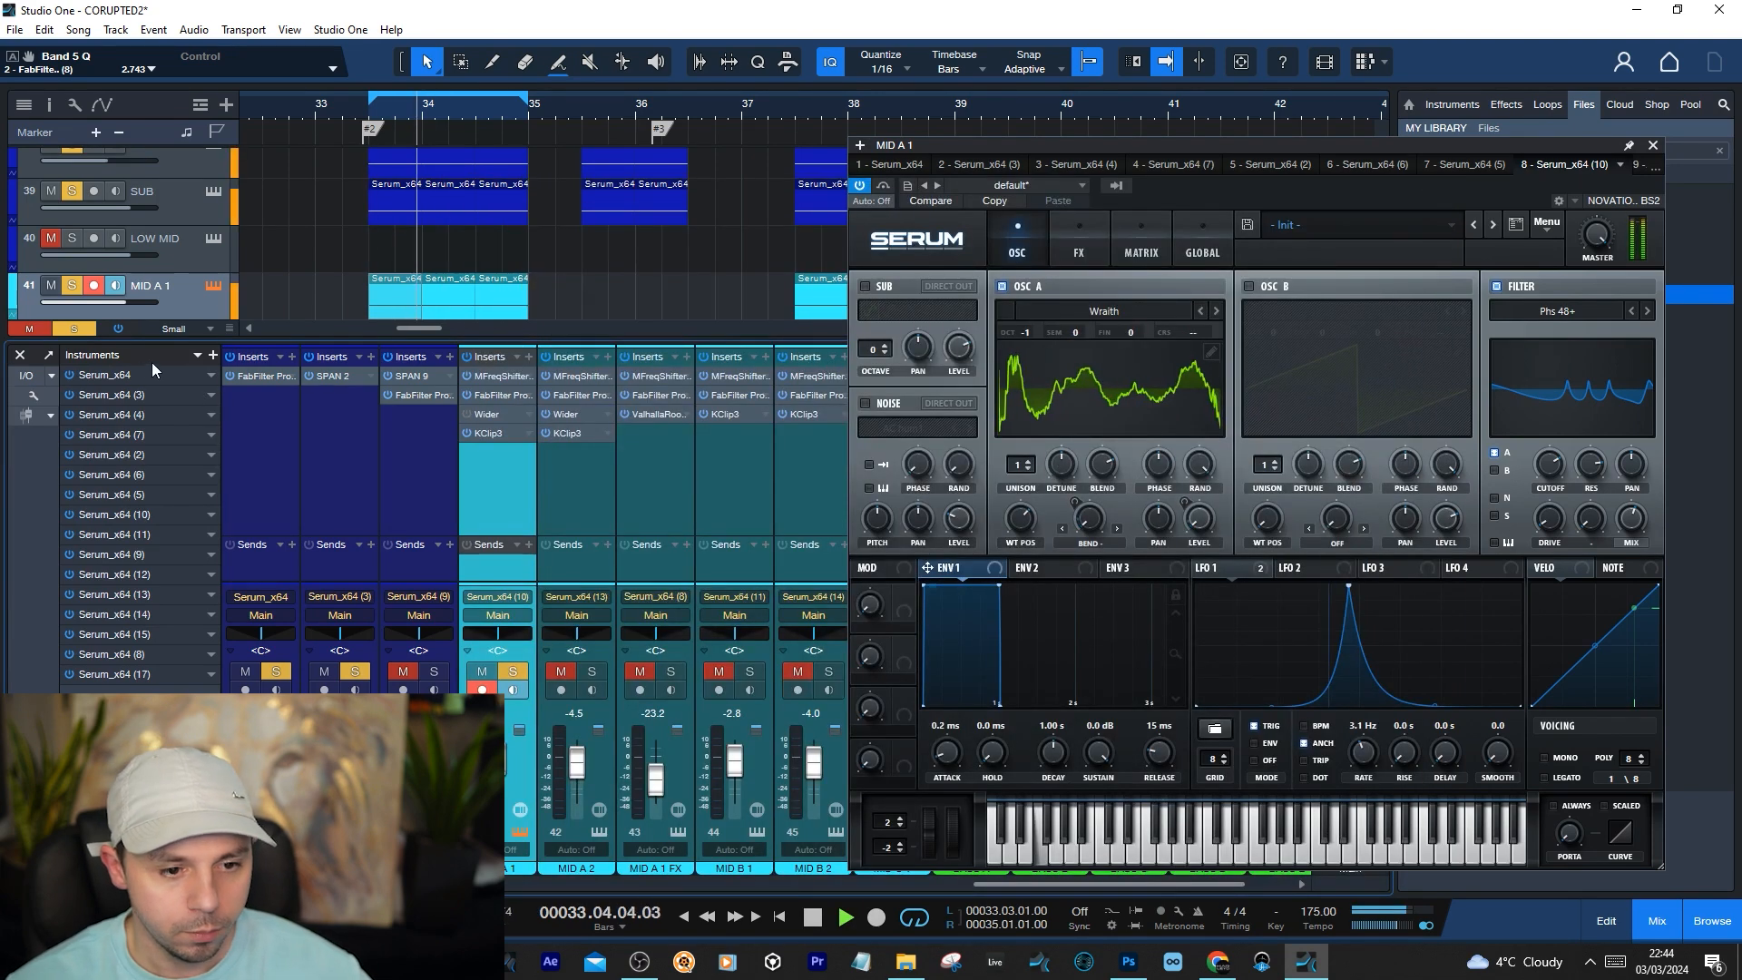
# Try a width of 200% in MID A 1's Wider, undo it, close the plug-in and audition the loop
pyautogui.click(503, 415)
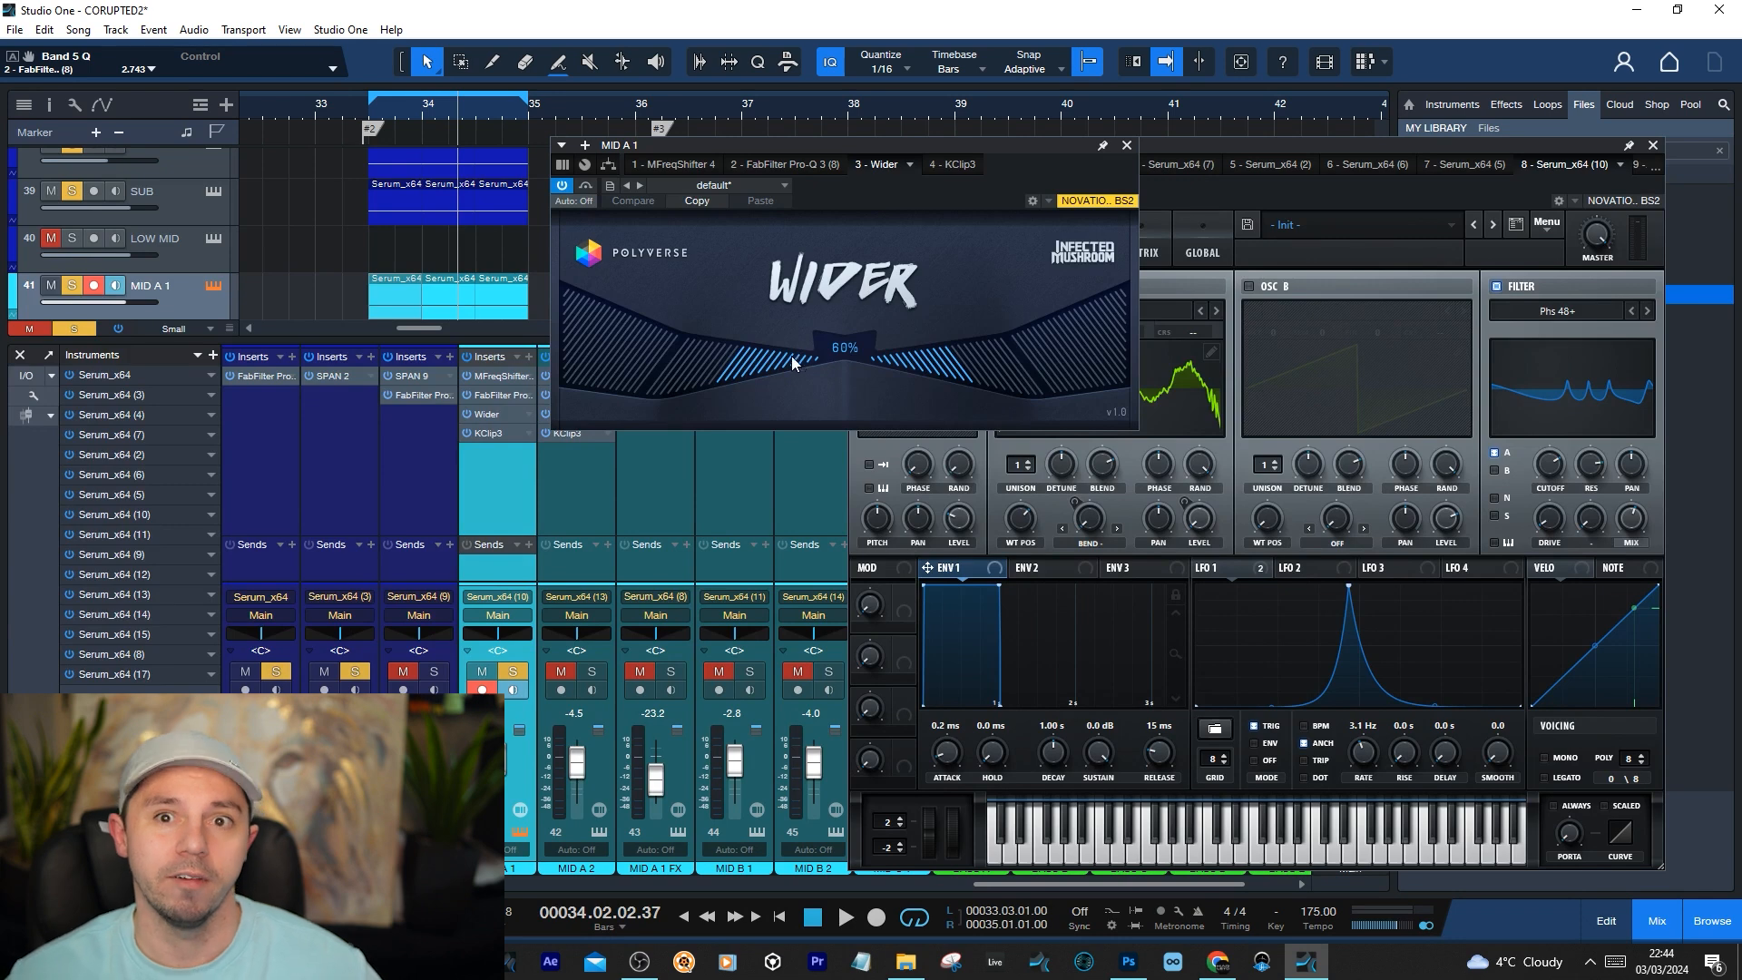
pyautogui.moveTo(792, 370); pyautogui.dragTo(493, 319)
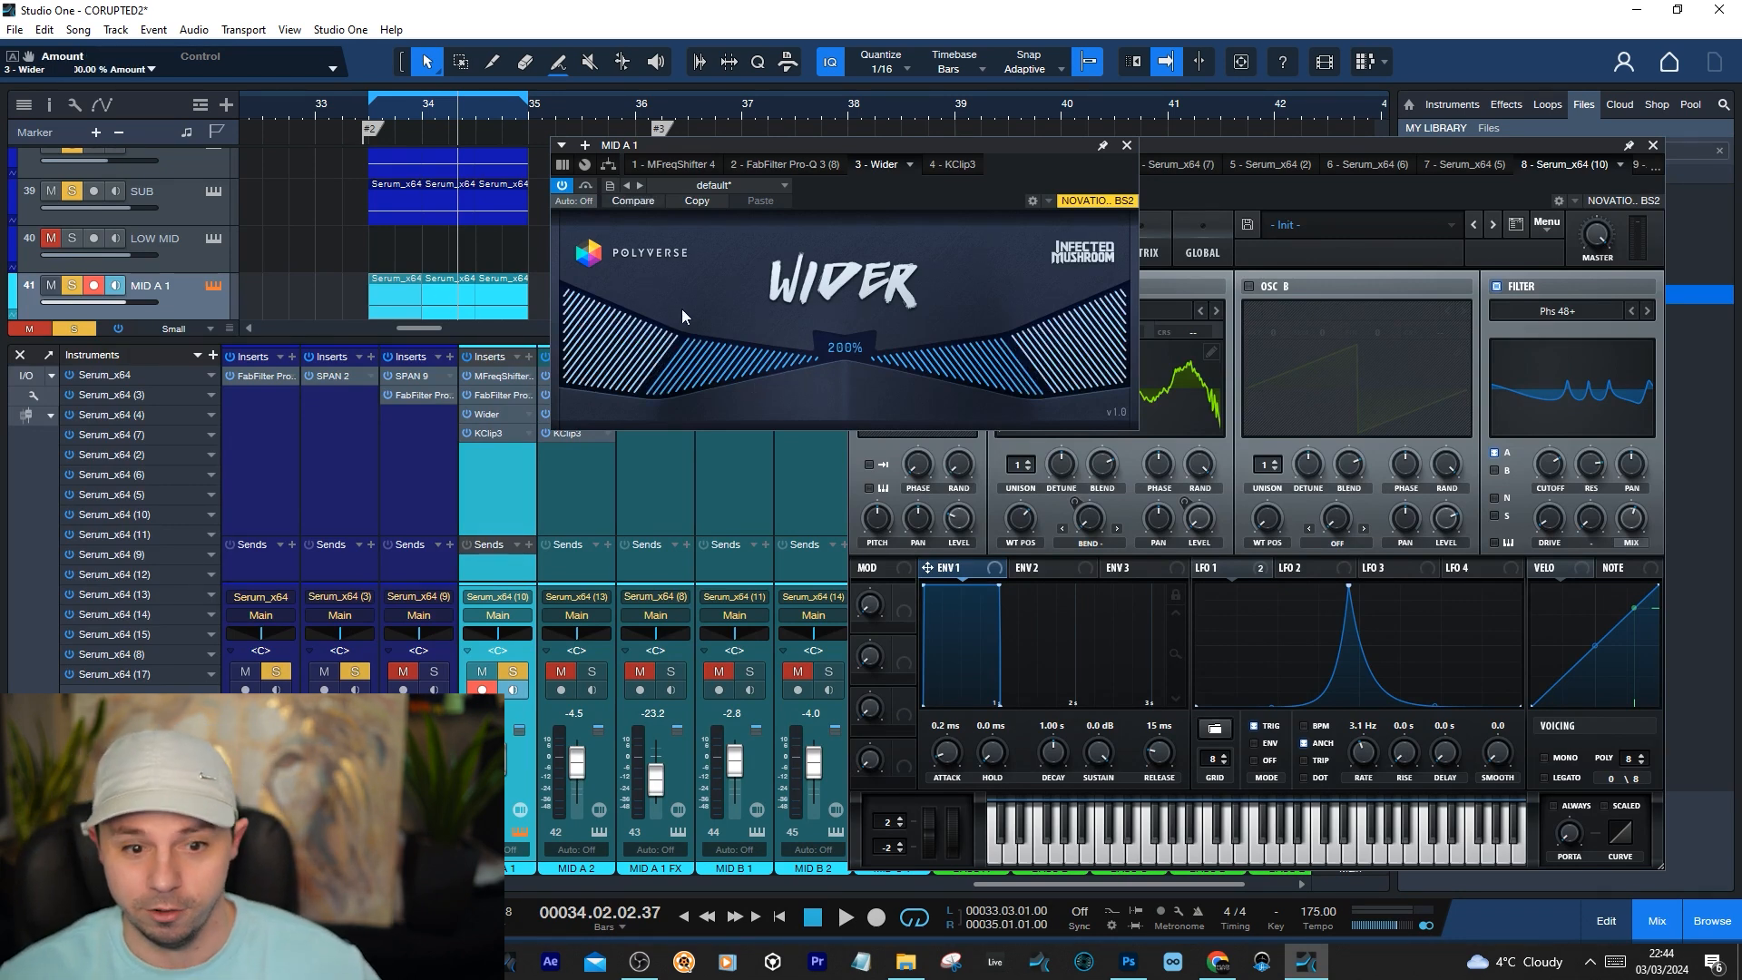
pyautogui.hotkey('ctrl', 'z')
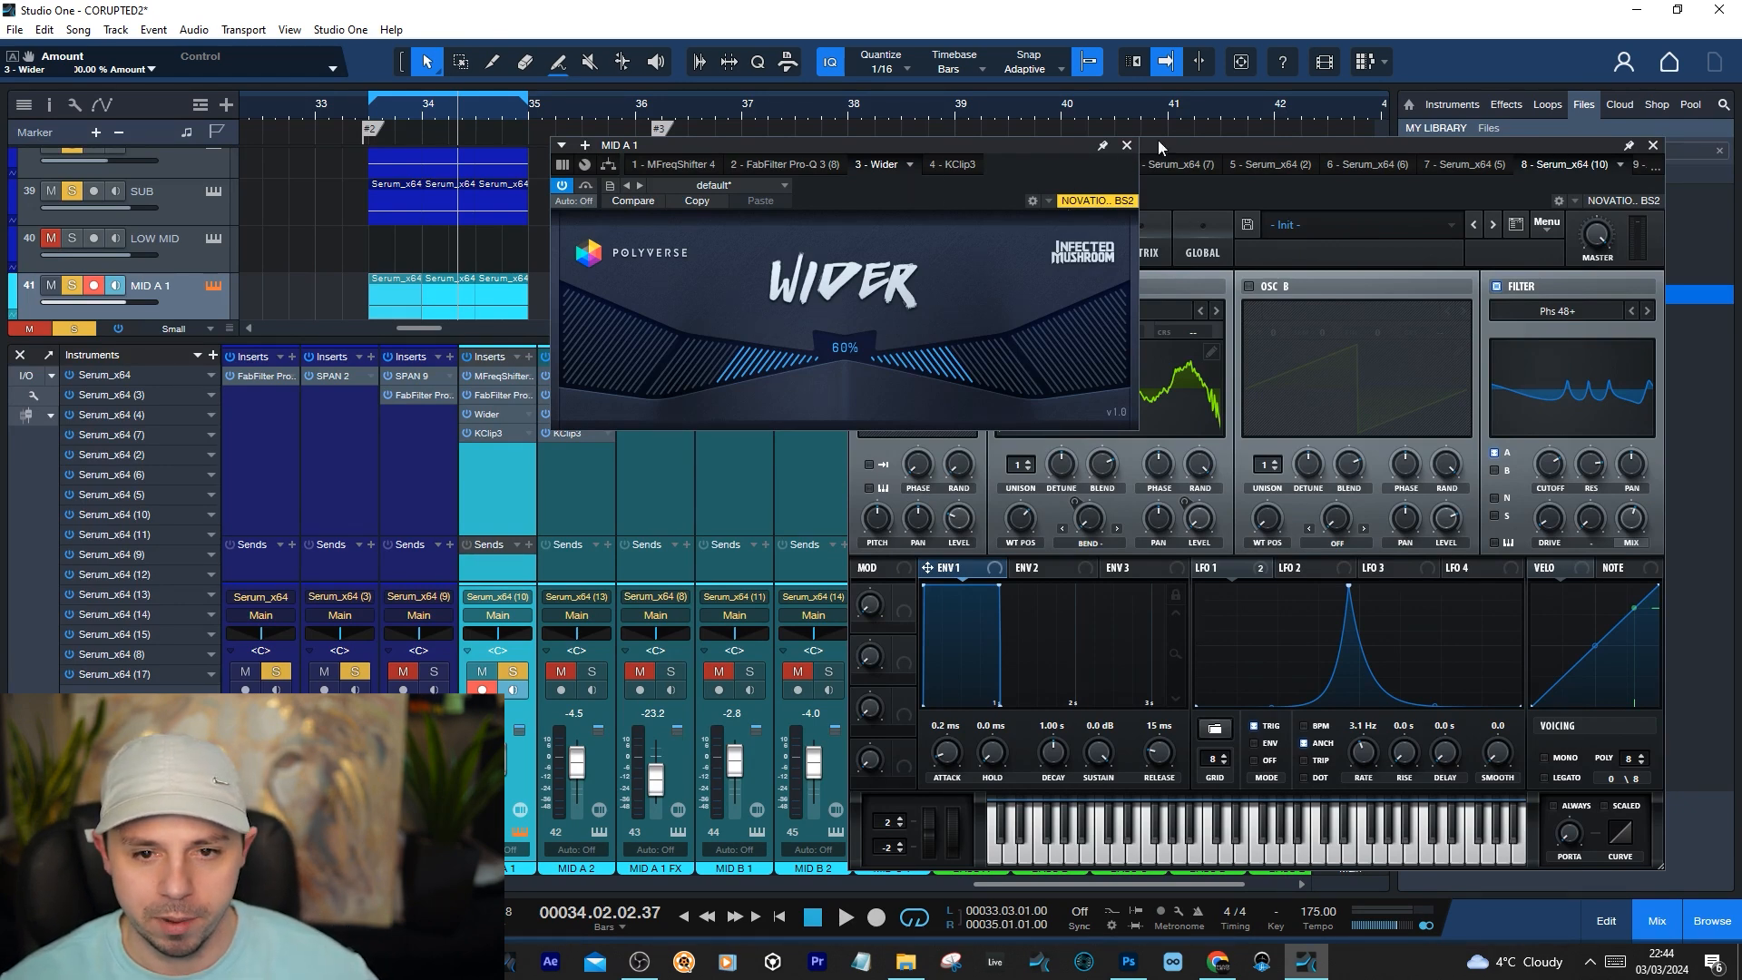
pyautogui.click(1126, 145)
pyautogui.press('space')
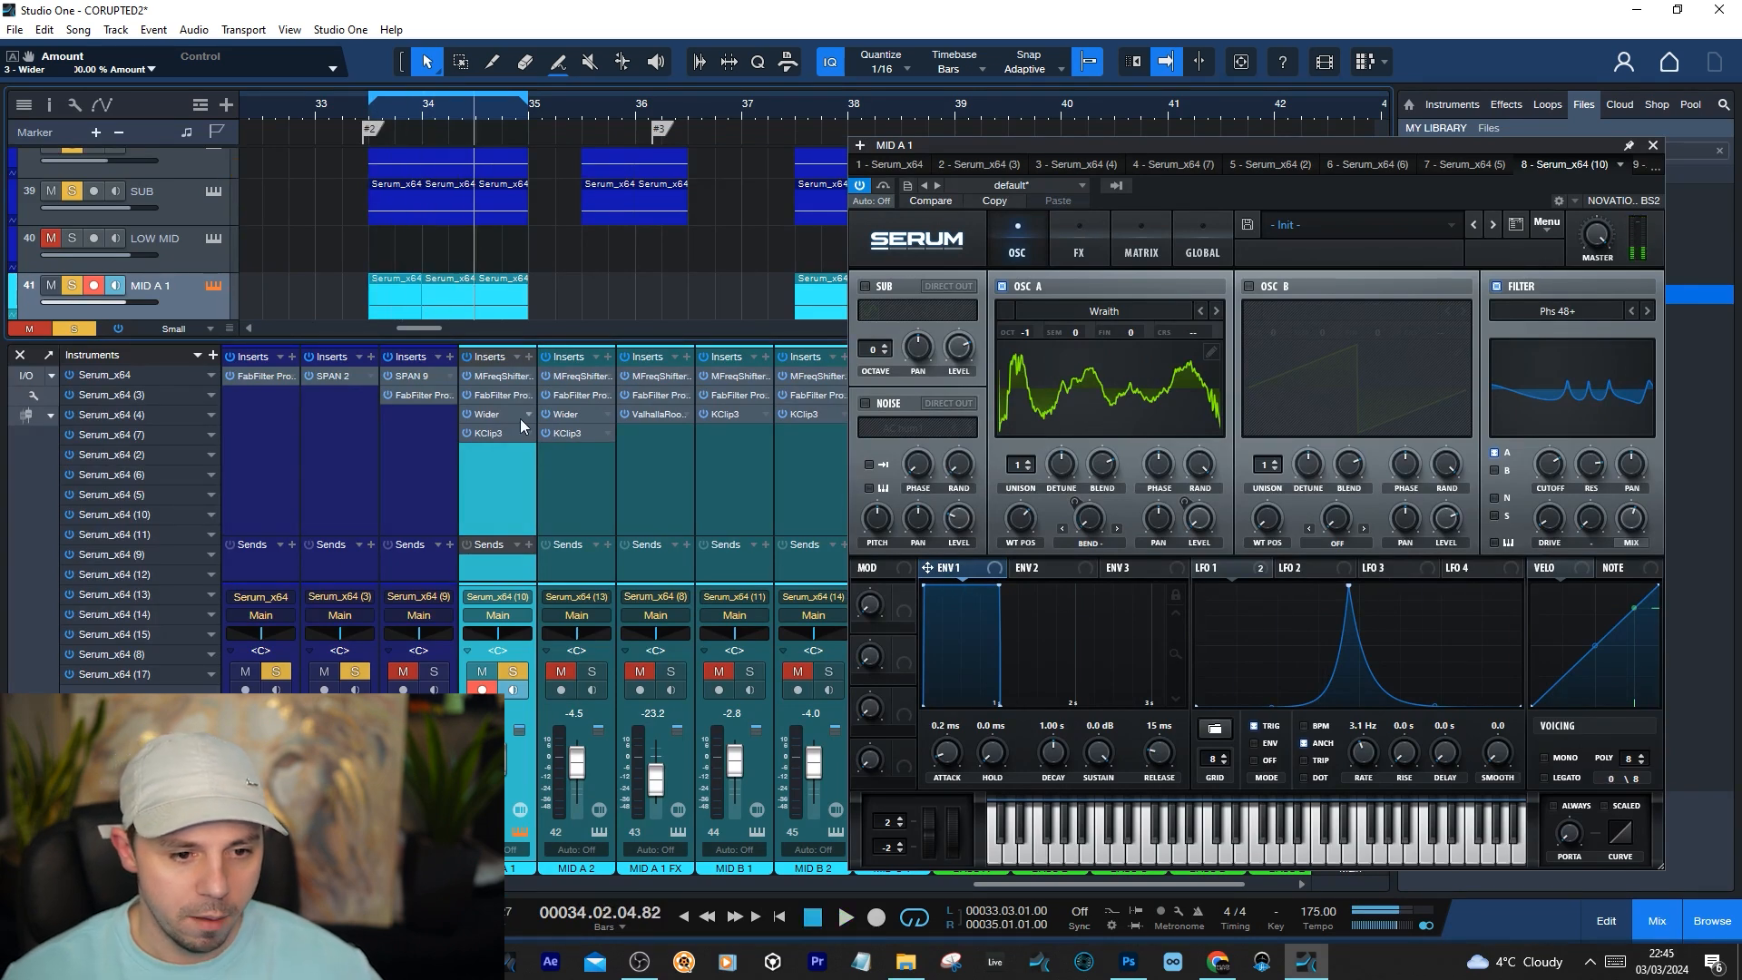
# Close Serum and the mixer, and set the loop range over the MID B 1 clips from 35.03.02 to 36.03.01
pyautogui.click(1653, 146)
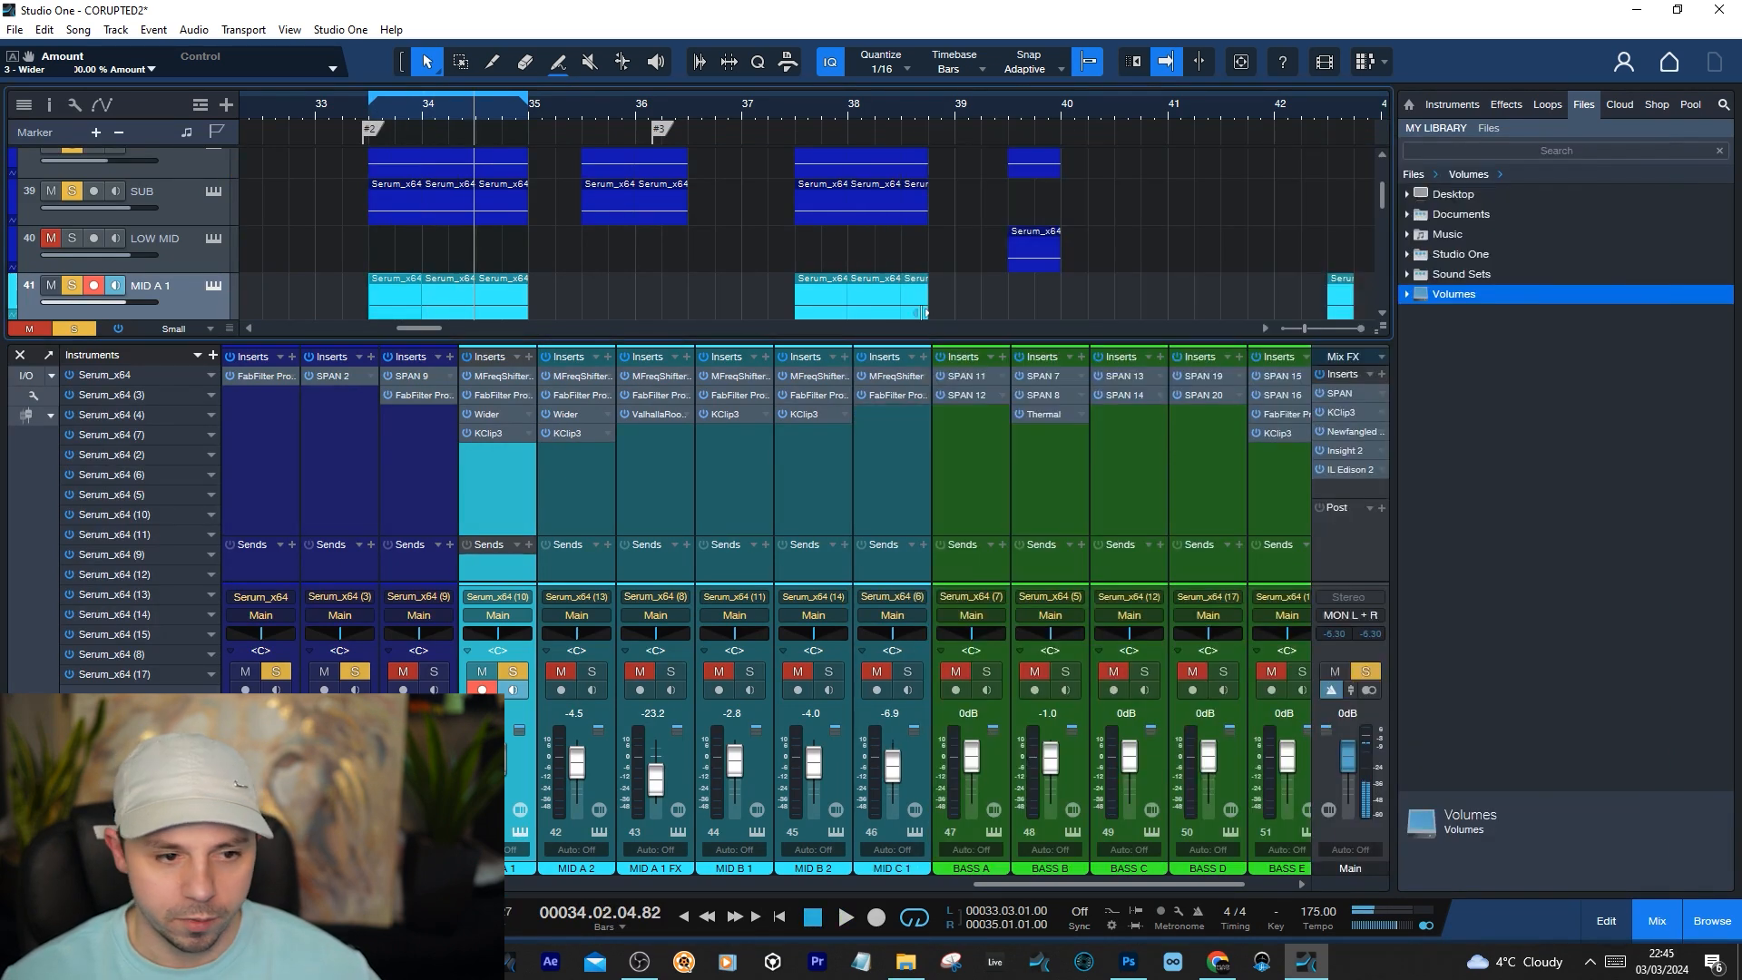
pyautogui.click(19, 355)
pyautogui.scroll(-1, 476, 413)
pyautogui.scroll(3, 488, 427)
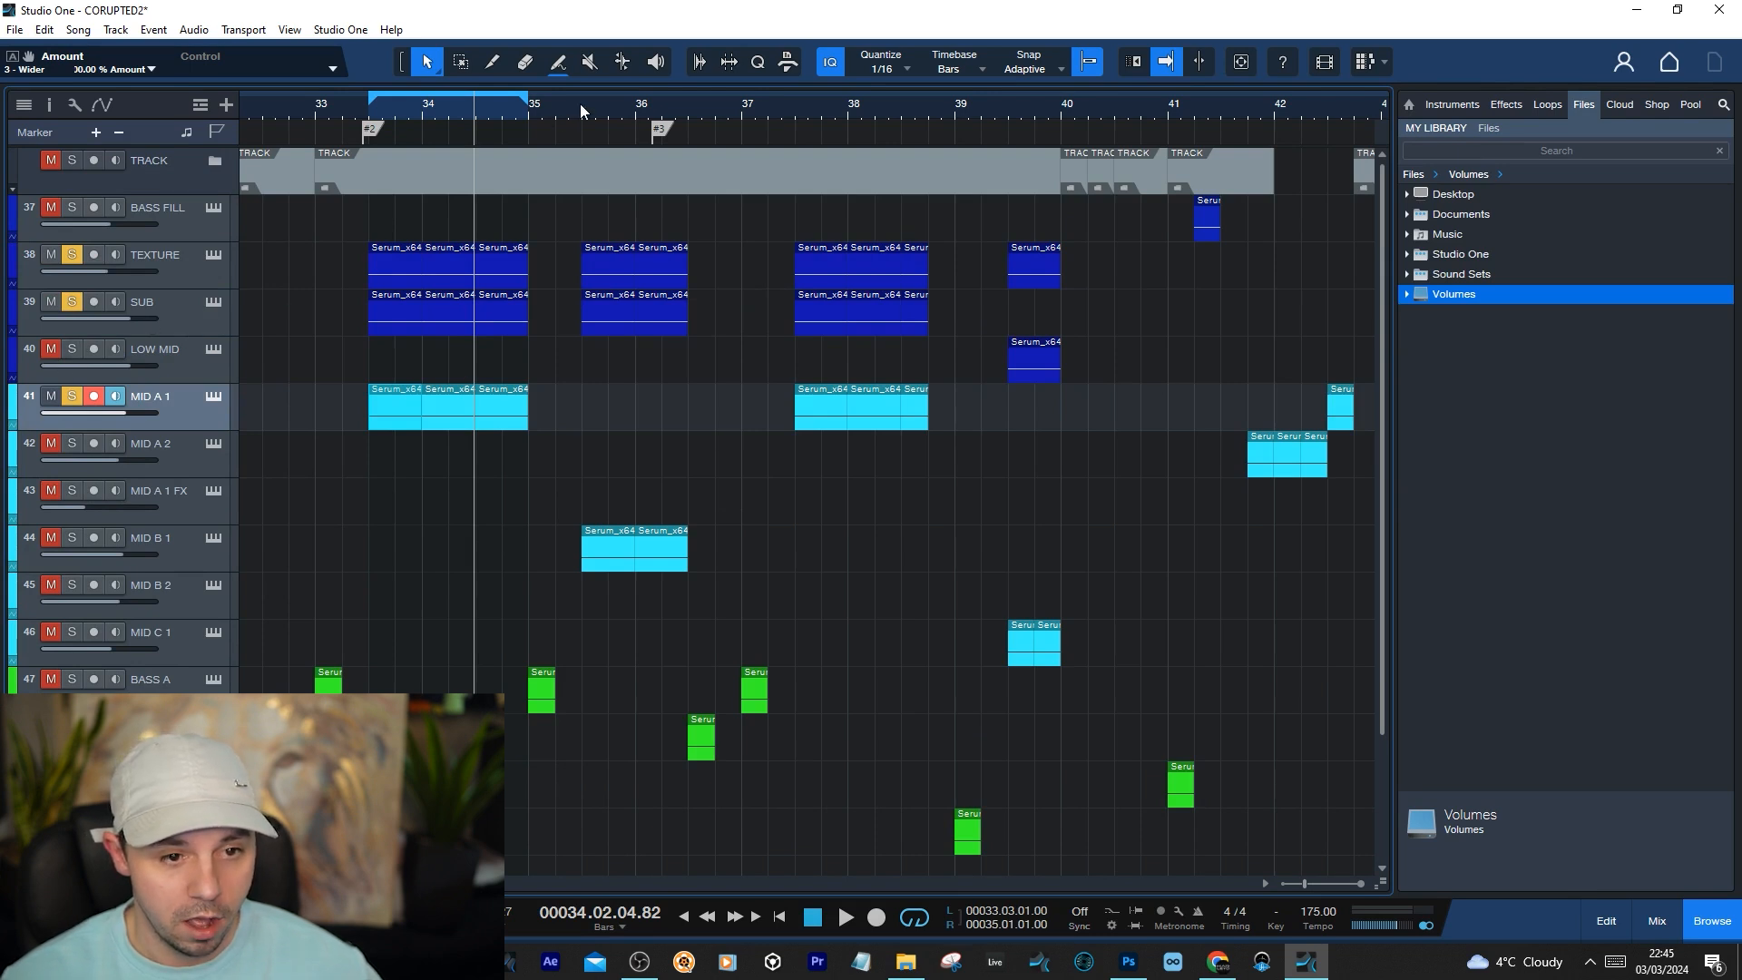
pyautogui.moveTo(590, 98); pyautogui.dragTo(687, 98)
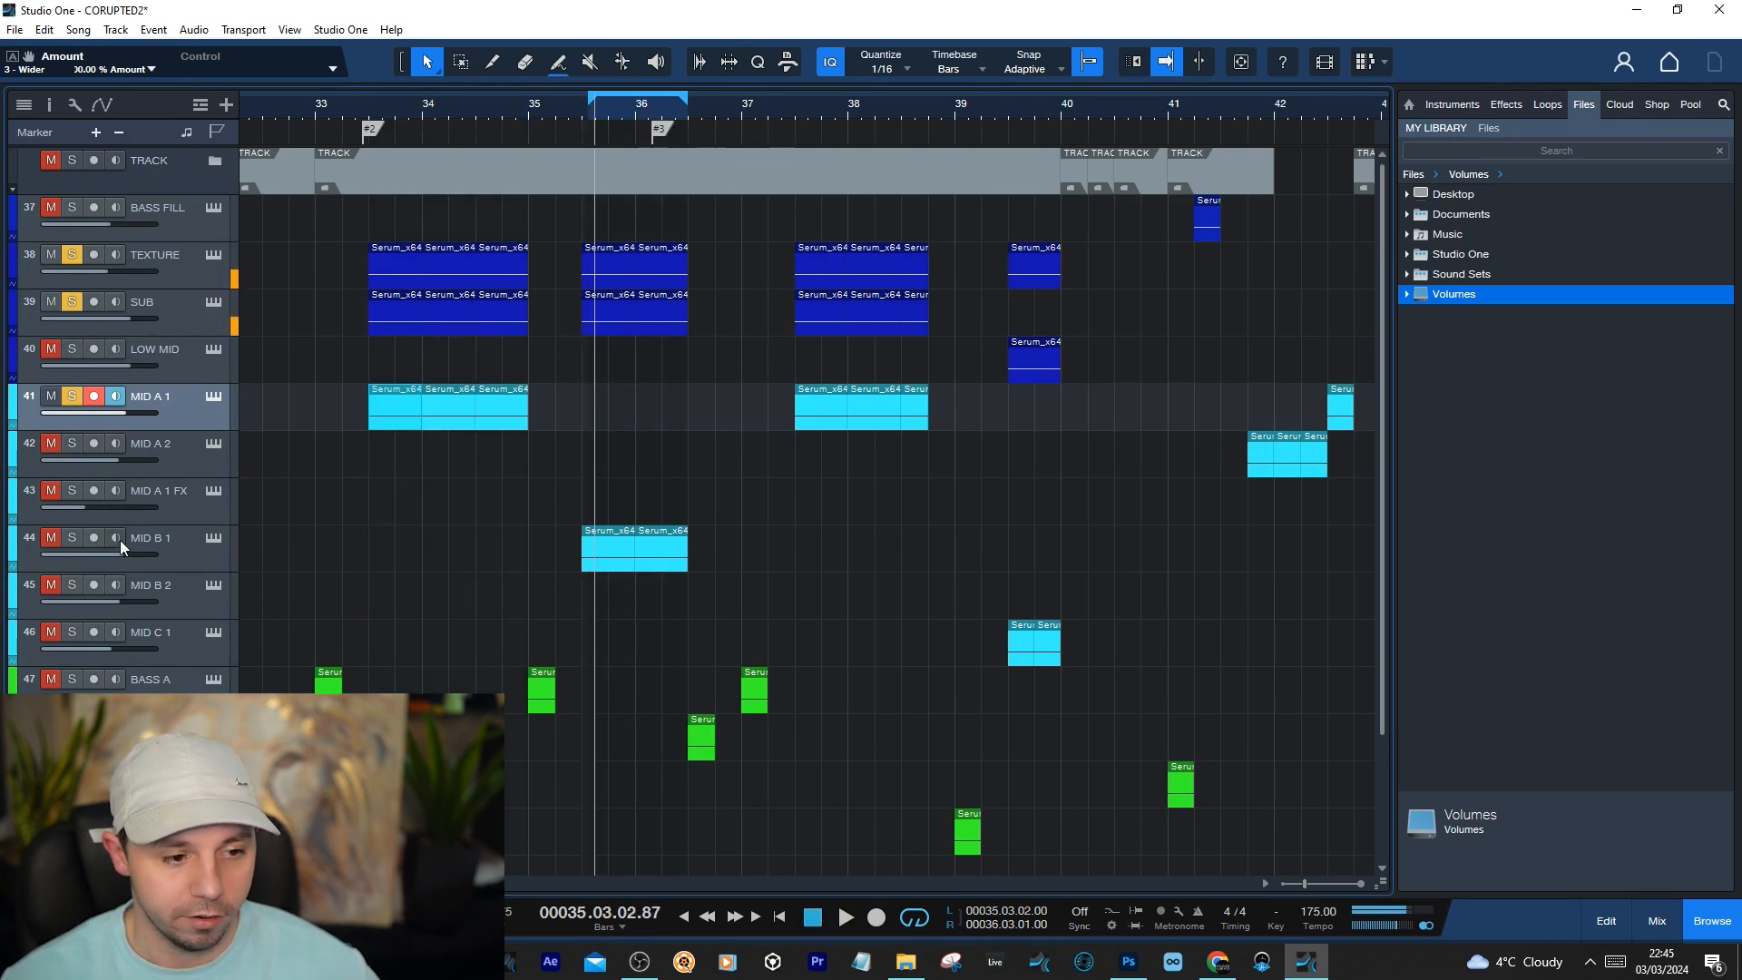
# Solo and audition MID B 1, and open the mixer and that track's Serum instrument
pyautogui.click(72, 537)
pyautogui.press('space')
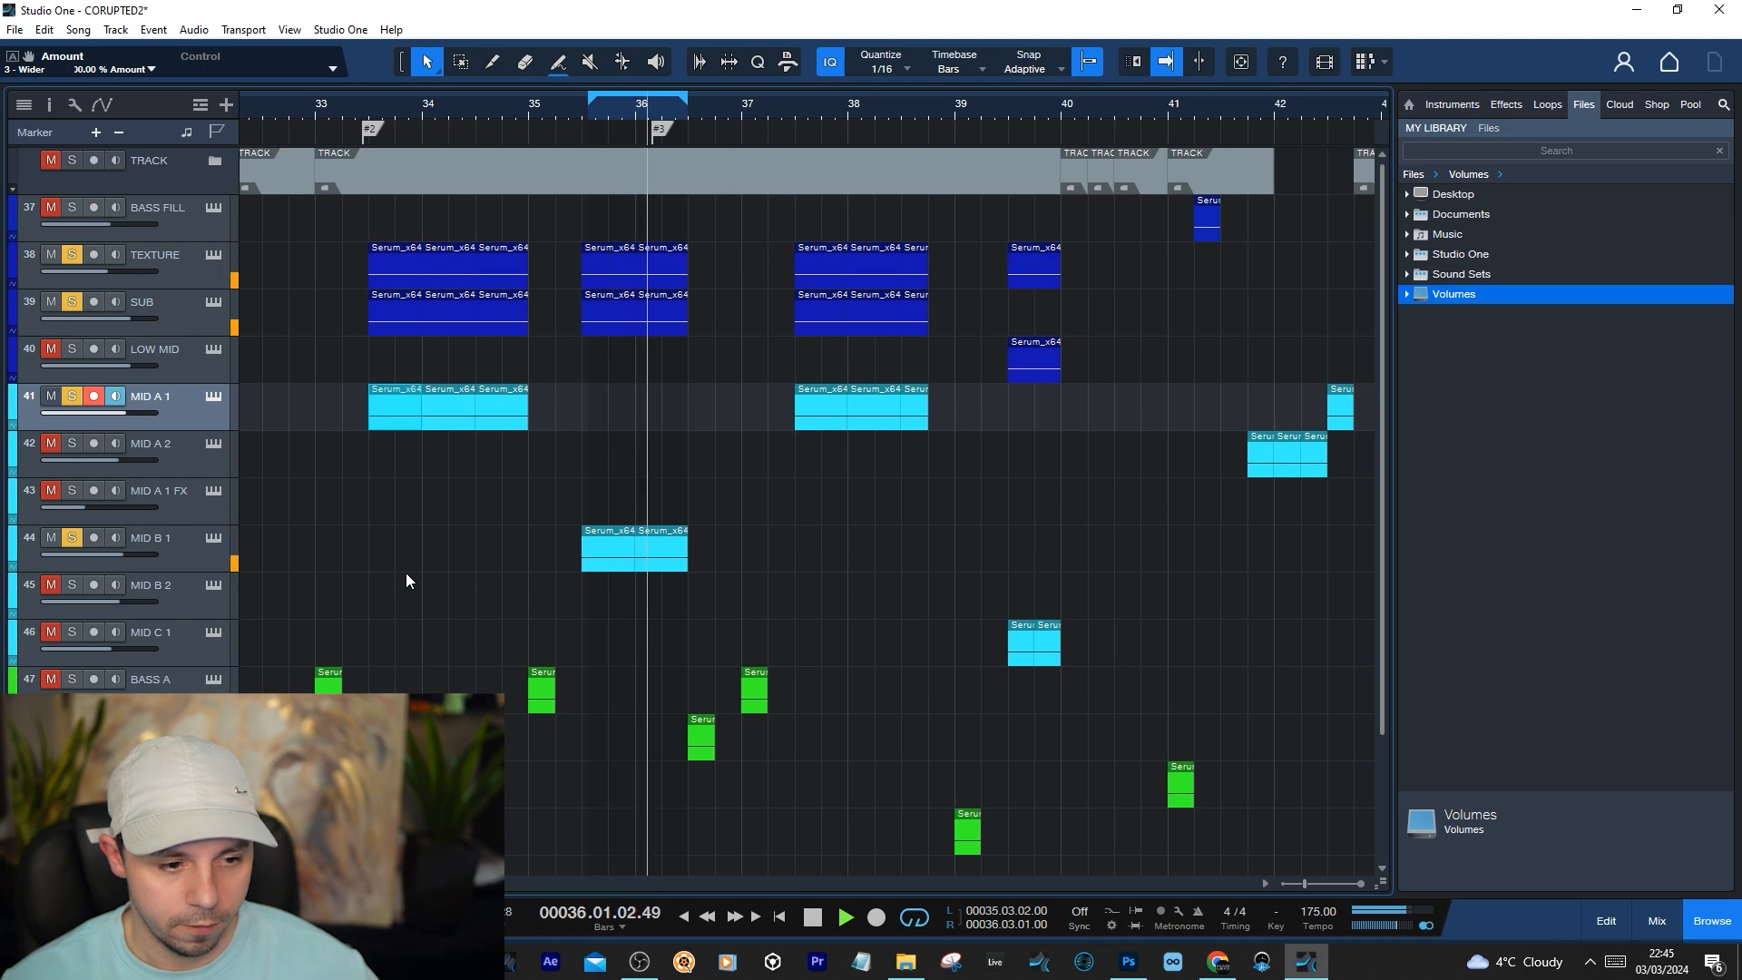
pyautogui.click(193, 551)
pyautogui.press('space')
pyautogui.press('F3')
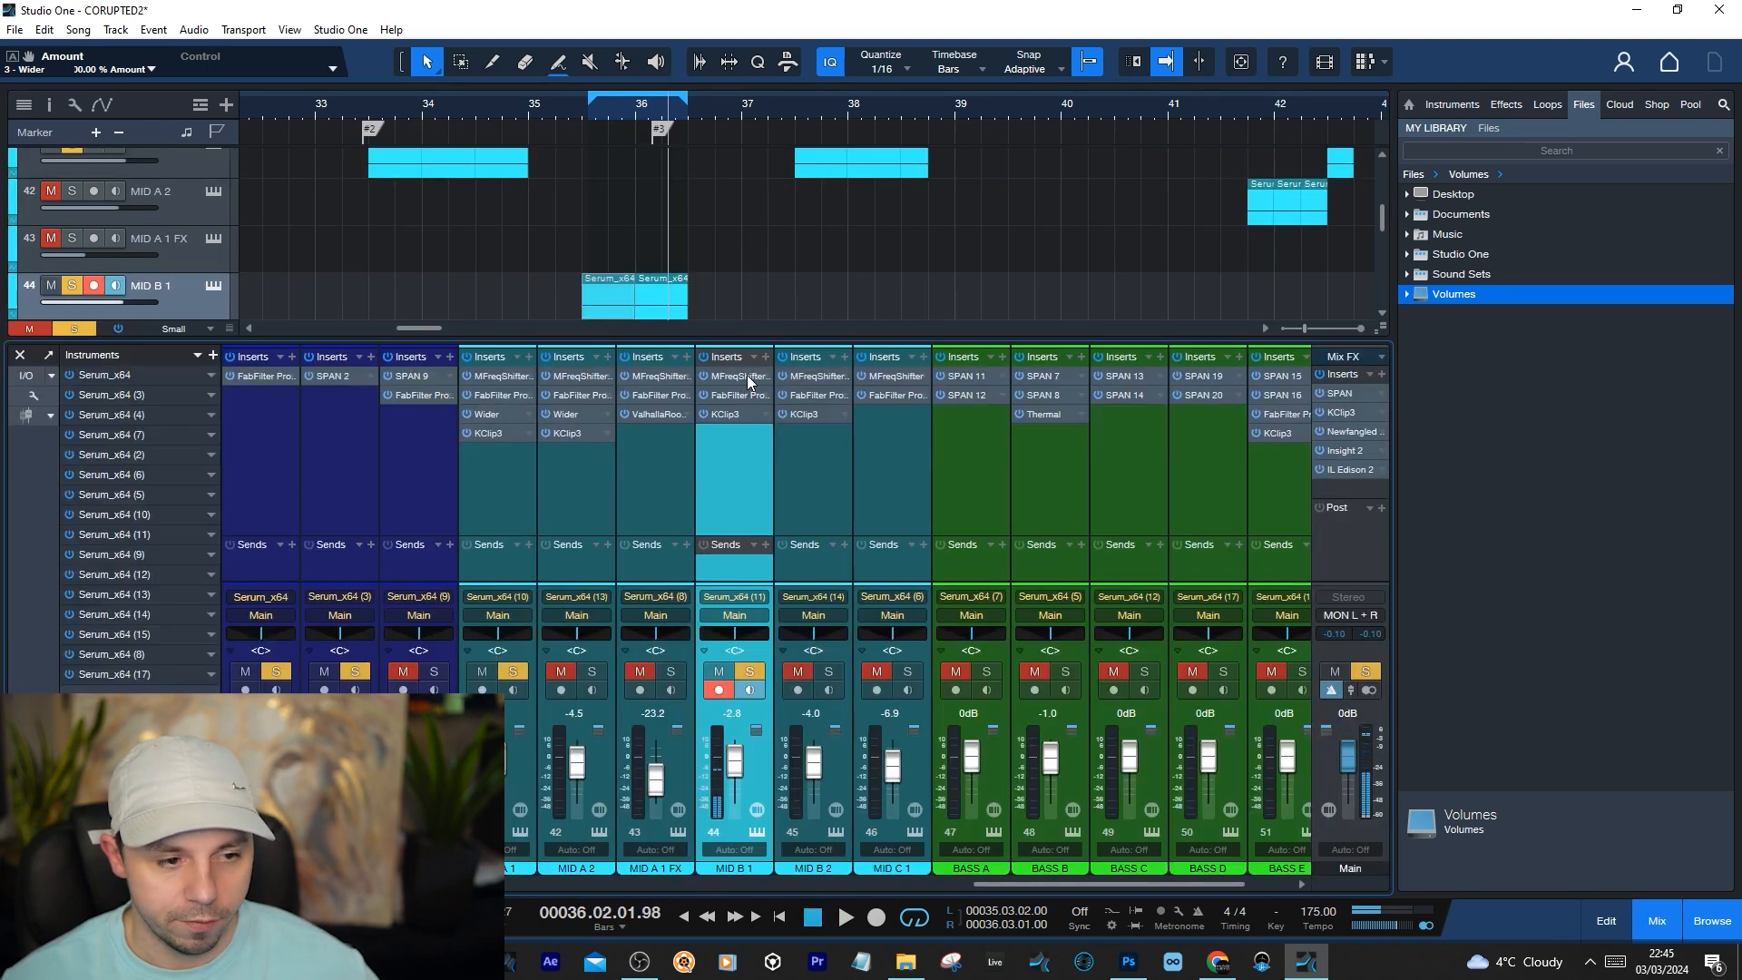
pyautogui.click(218, 284)
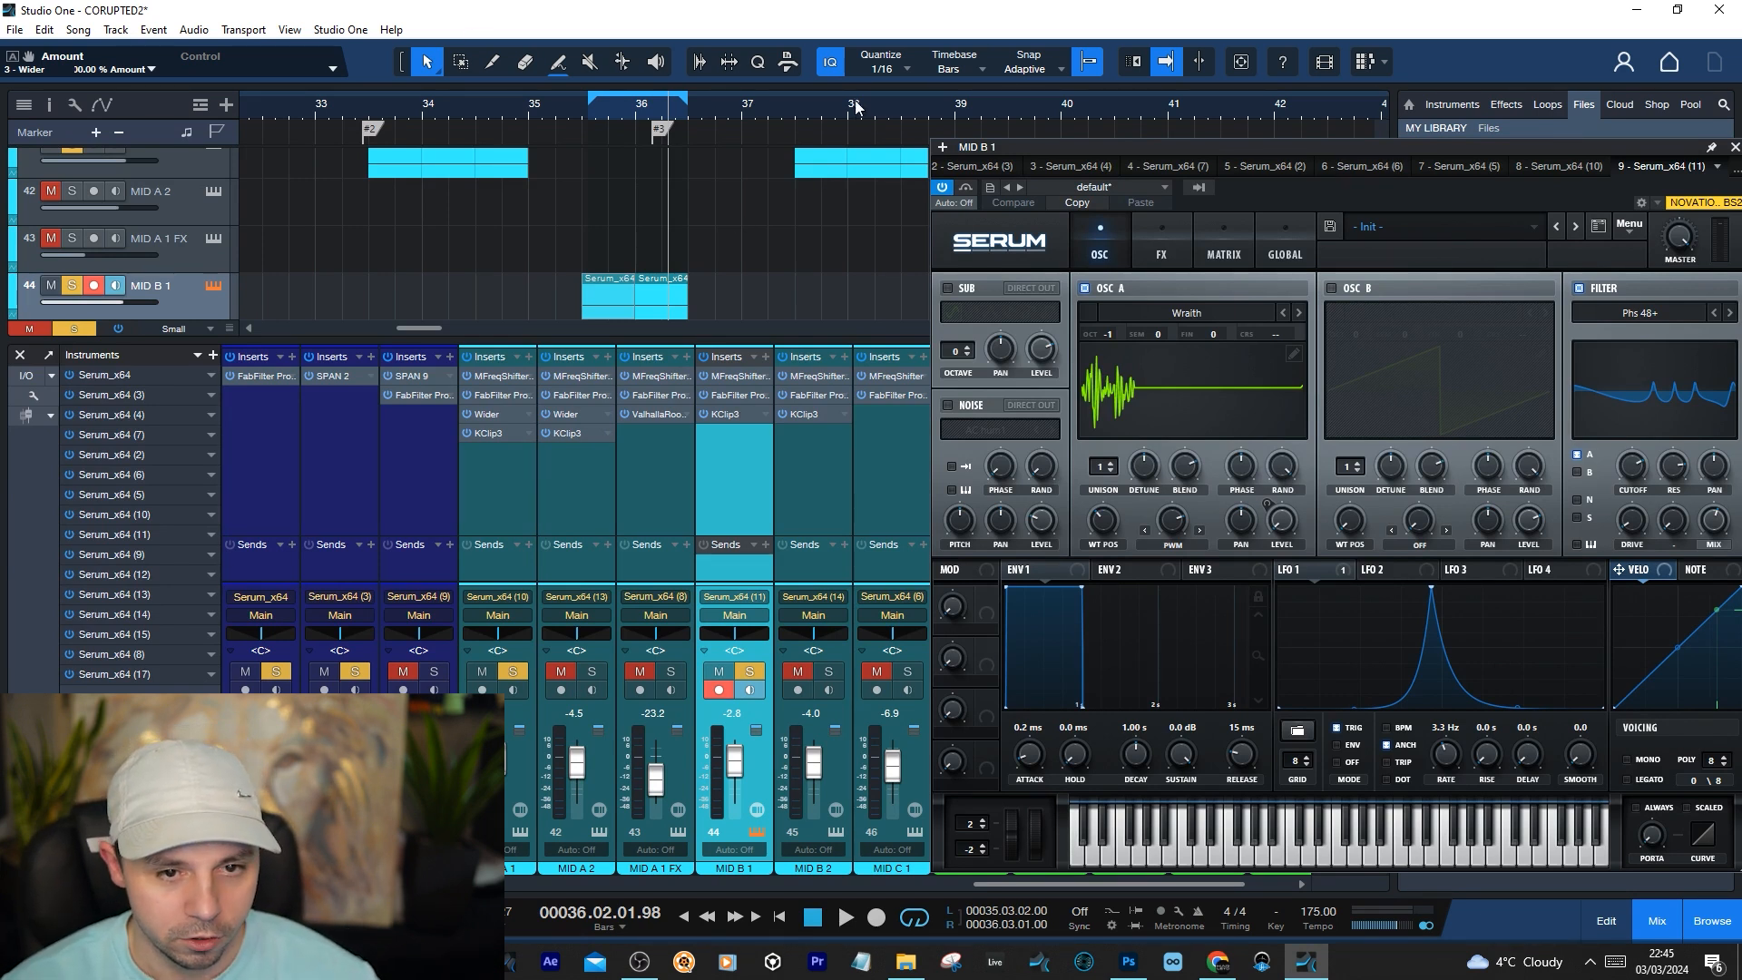
# Extend the loop range to run from 35.02.01 to 38.01.01 and place the playhead at 35.03.02
pyautogui.moveTo(852, 94); pyautogui.dragTo(555, 98)
pyautogui.click(555, 108)
pyautogui.click(591, 112)
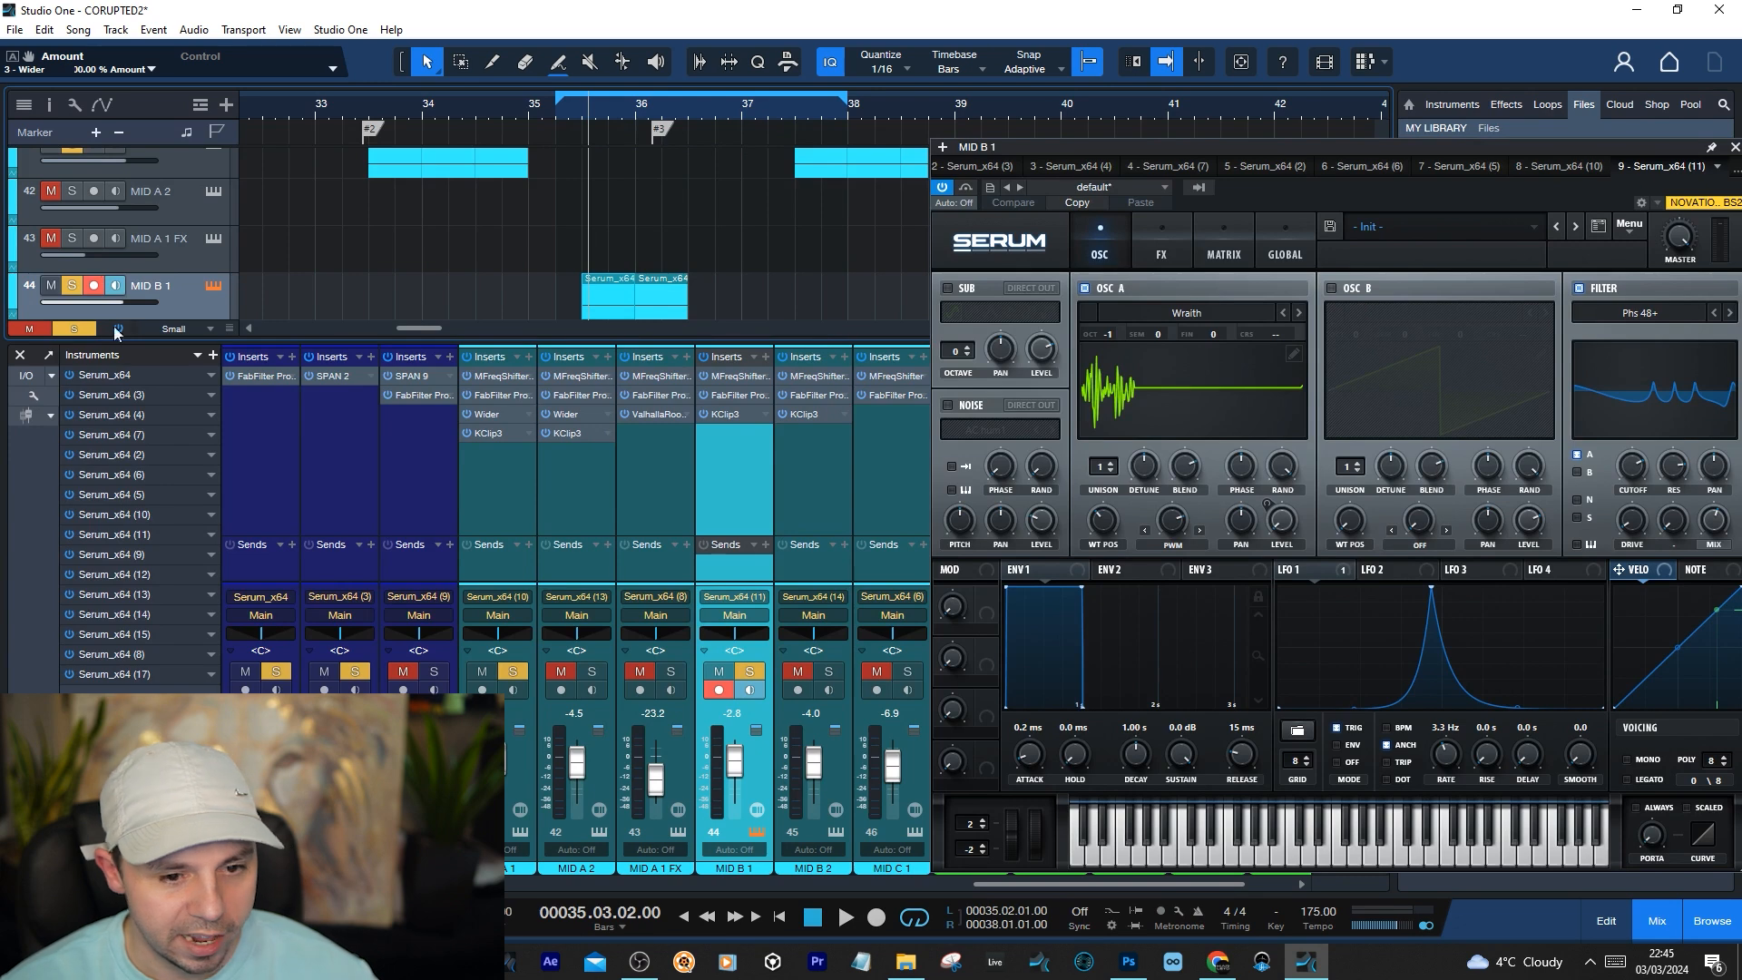
# Examine MID B 1's MFreqShifter settings, close the plug-in and audition the loop
pyautogui.click(751, 377)
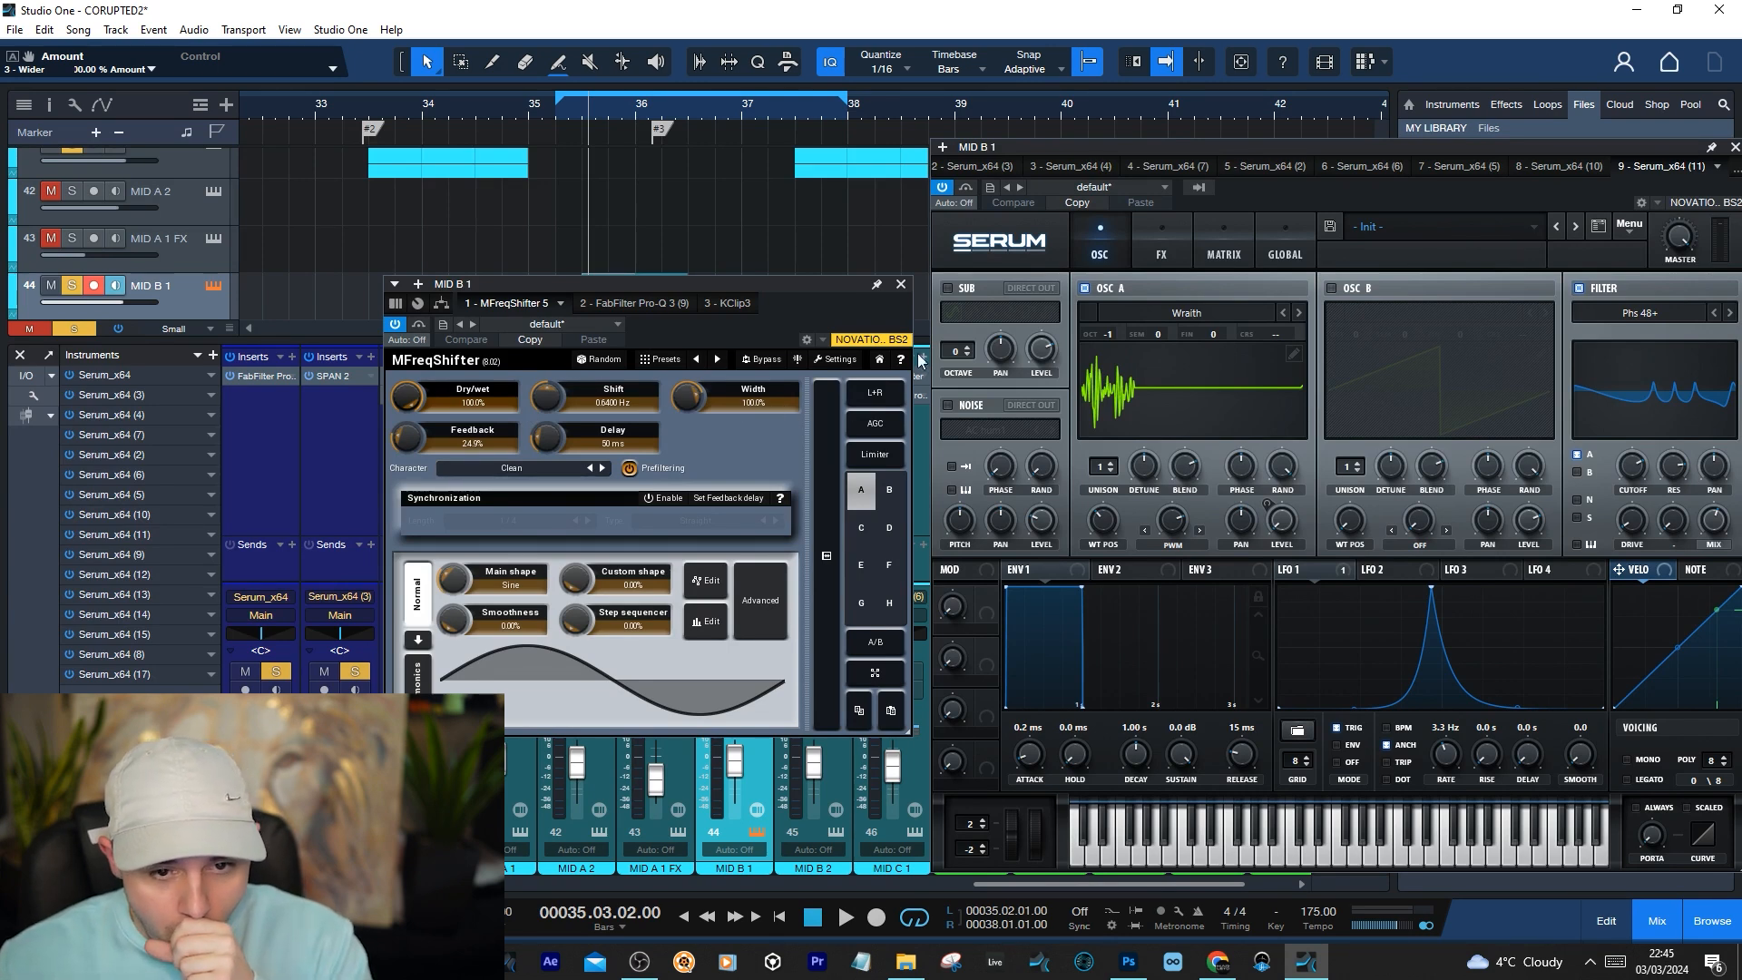
pyautogui.click(901, 284)
pyautogui.press('space')
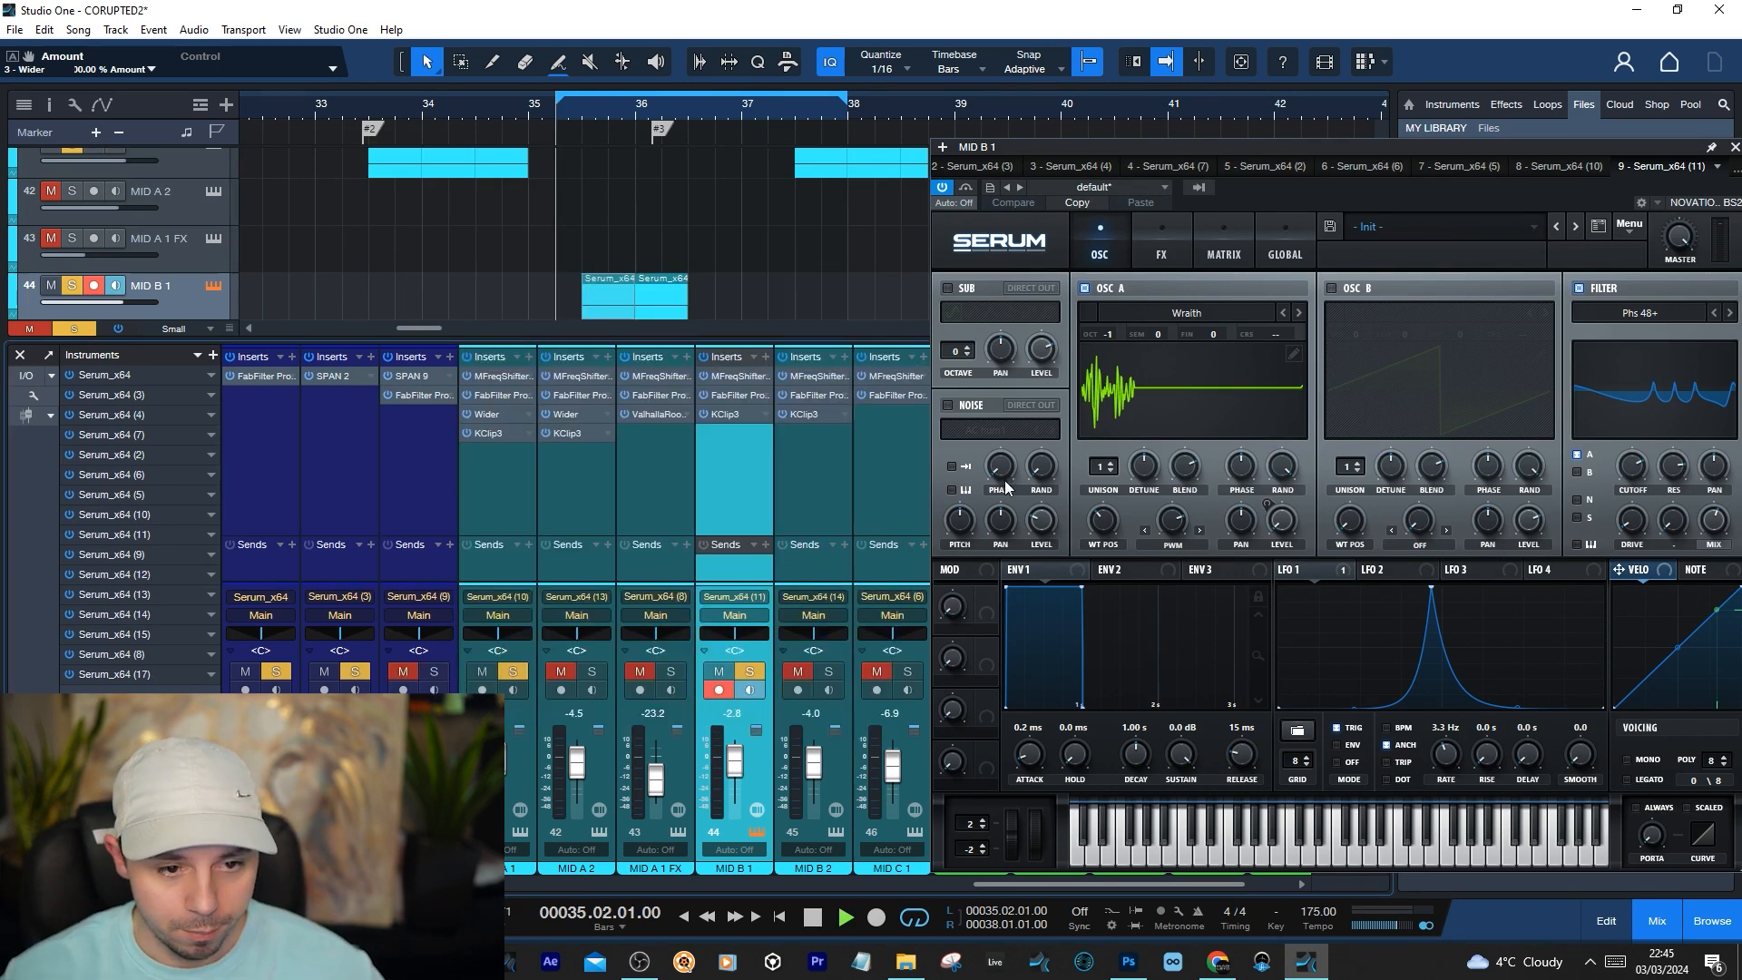
pyautogui.press('space')
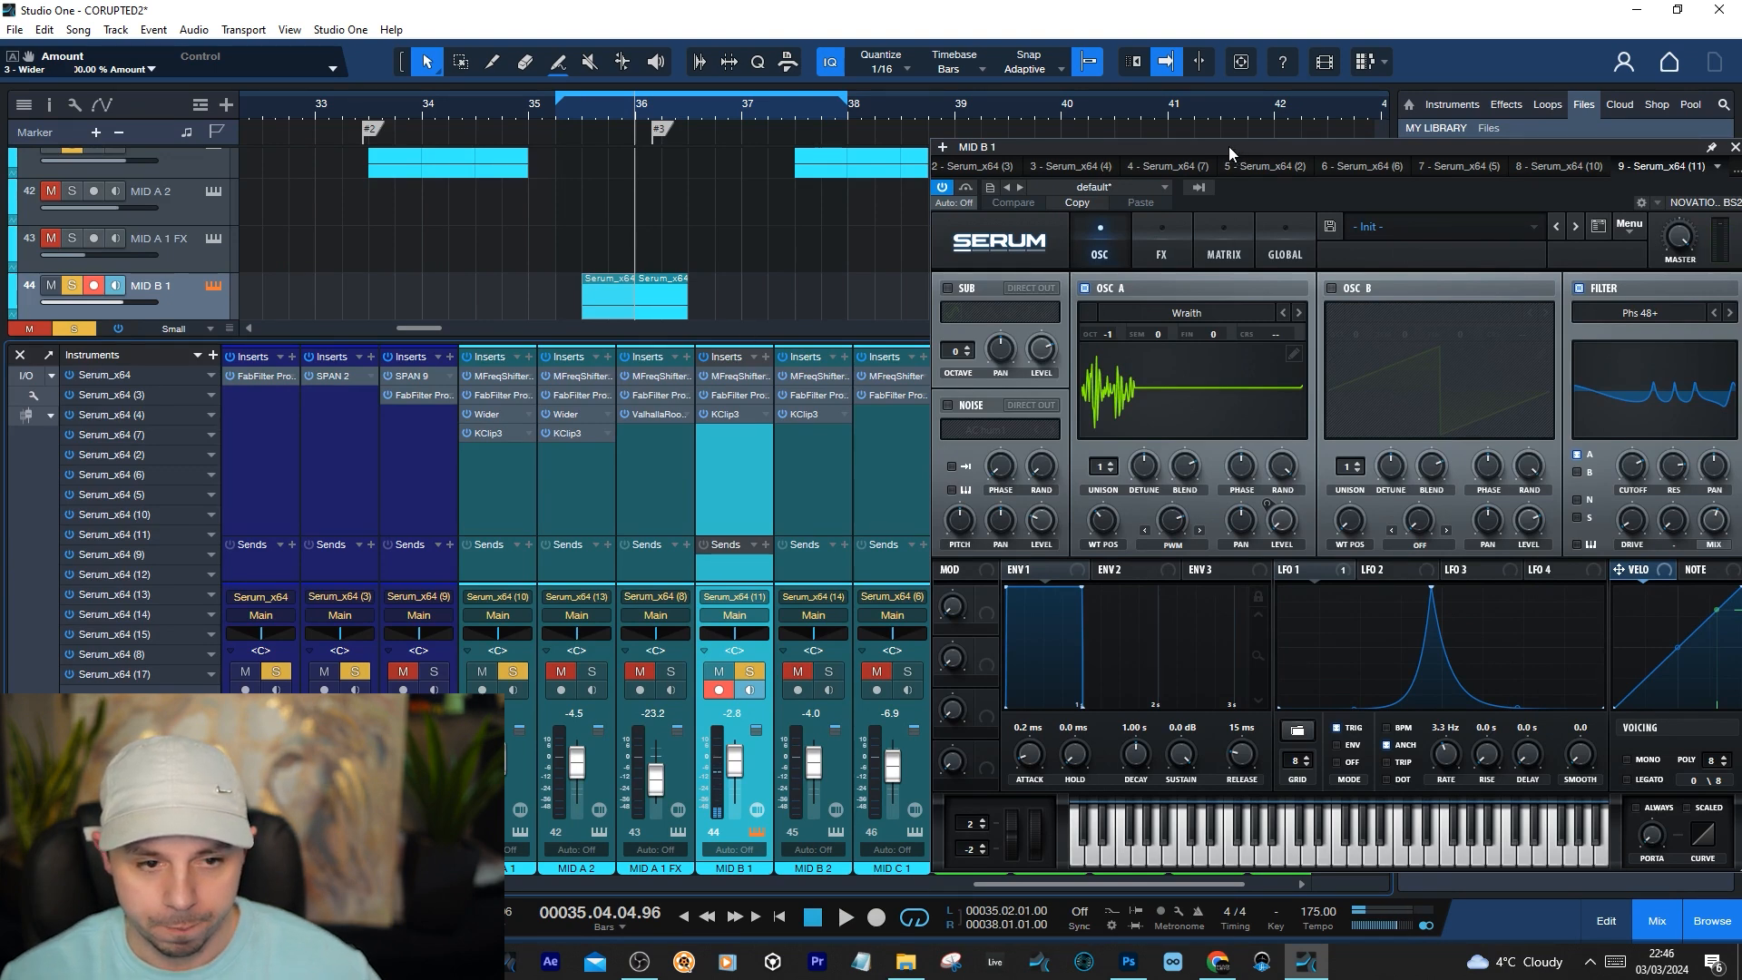
# Reposition MID B 1's Serum window and examine Oscillator A's warp mode and amount, along with LFO 1
pyautogui.moveTo(1229, 145); pyautogui.dragTo(1124, 136)
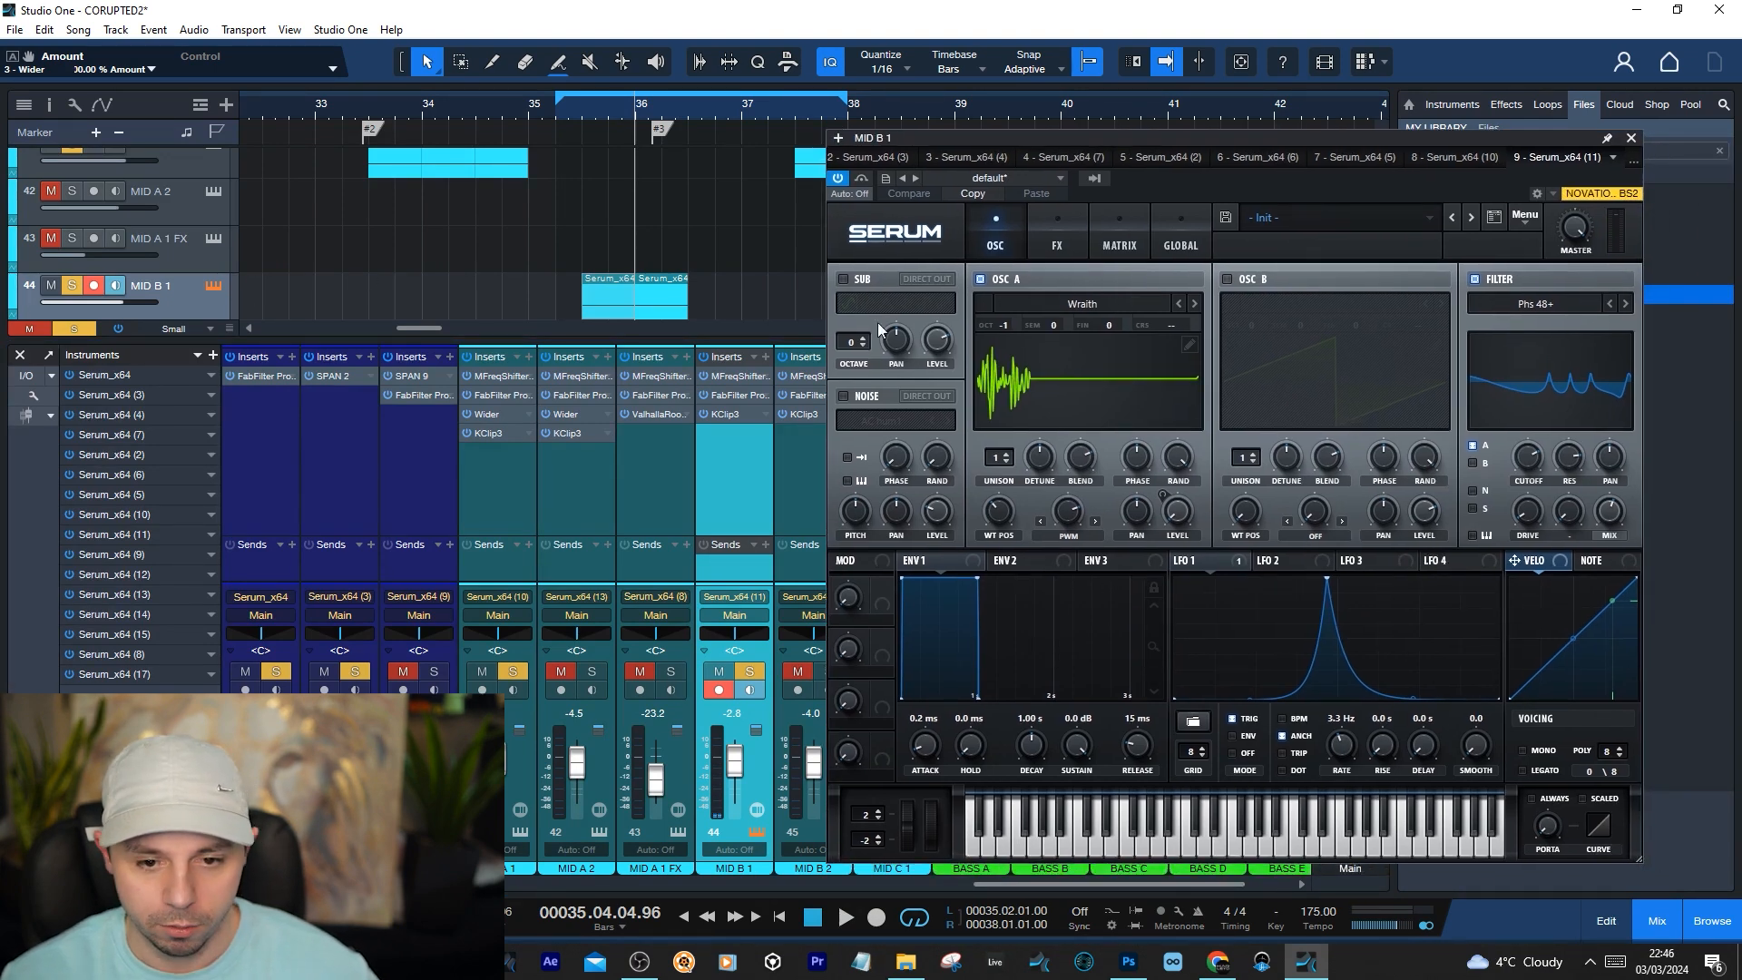
pyautogui.click(1075, 535)
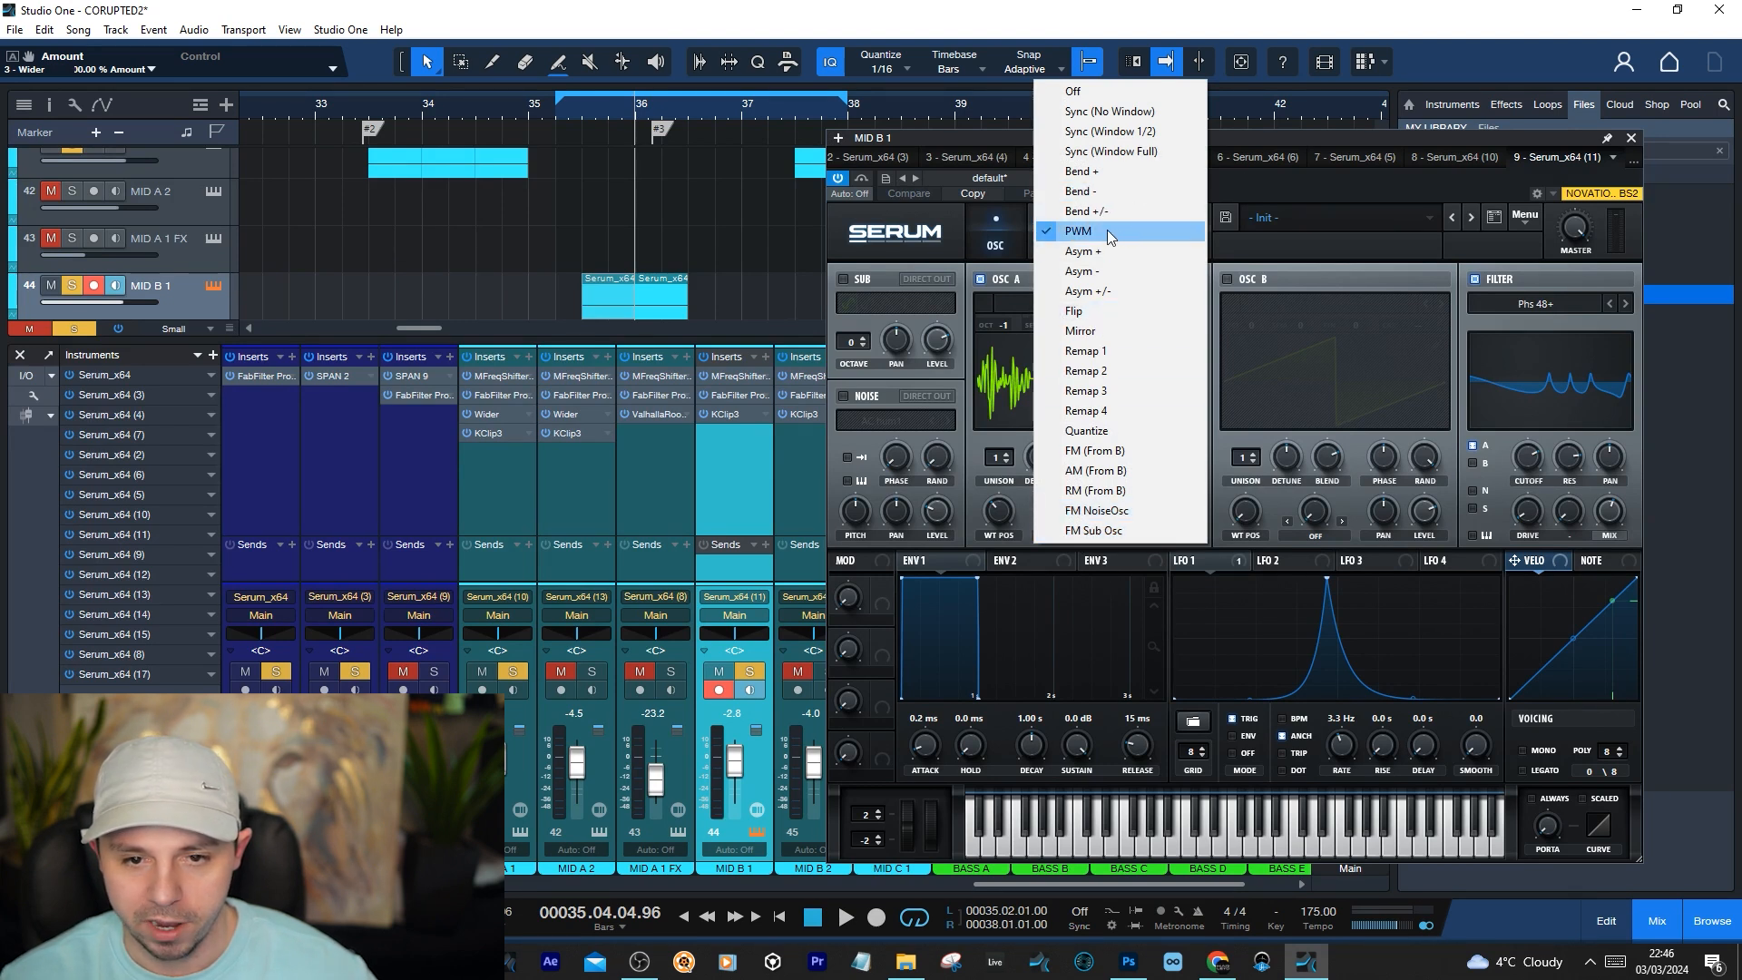
pyautogui.click(1254, 134)
pyautogui.click(1071, 519)
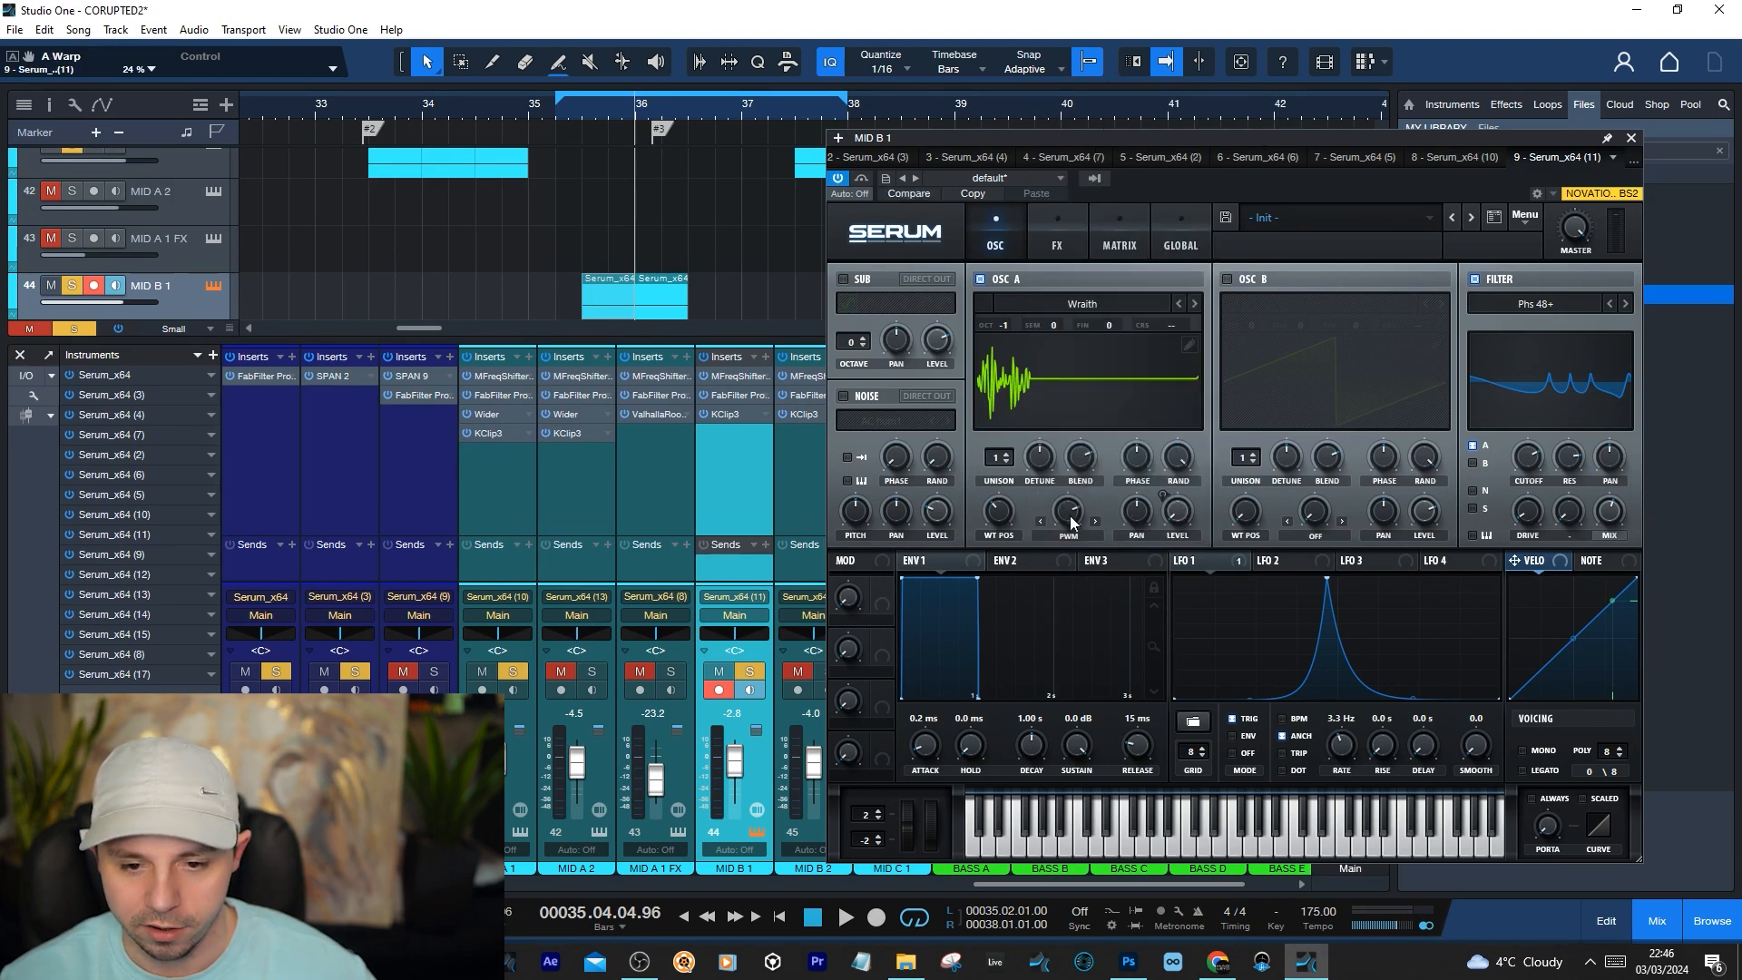
pyautogui.click(1214, 561)
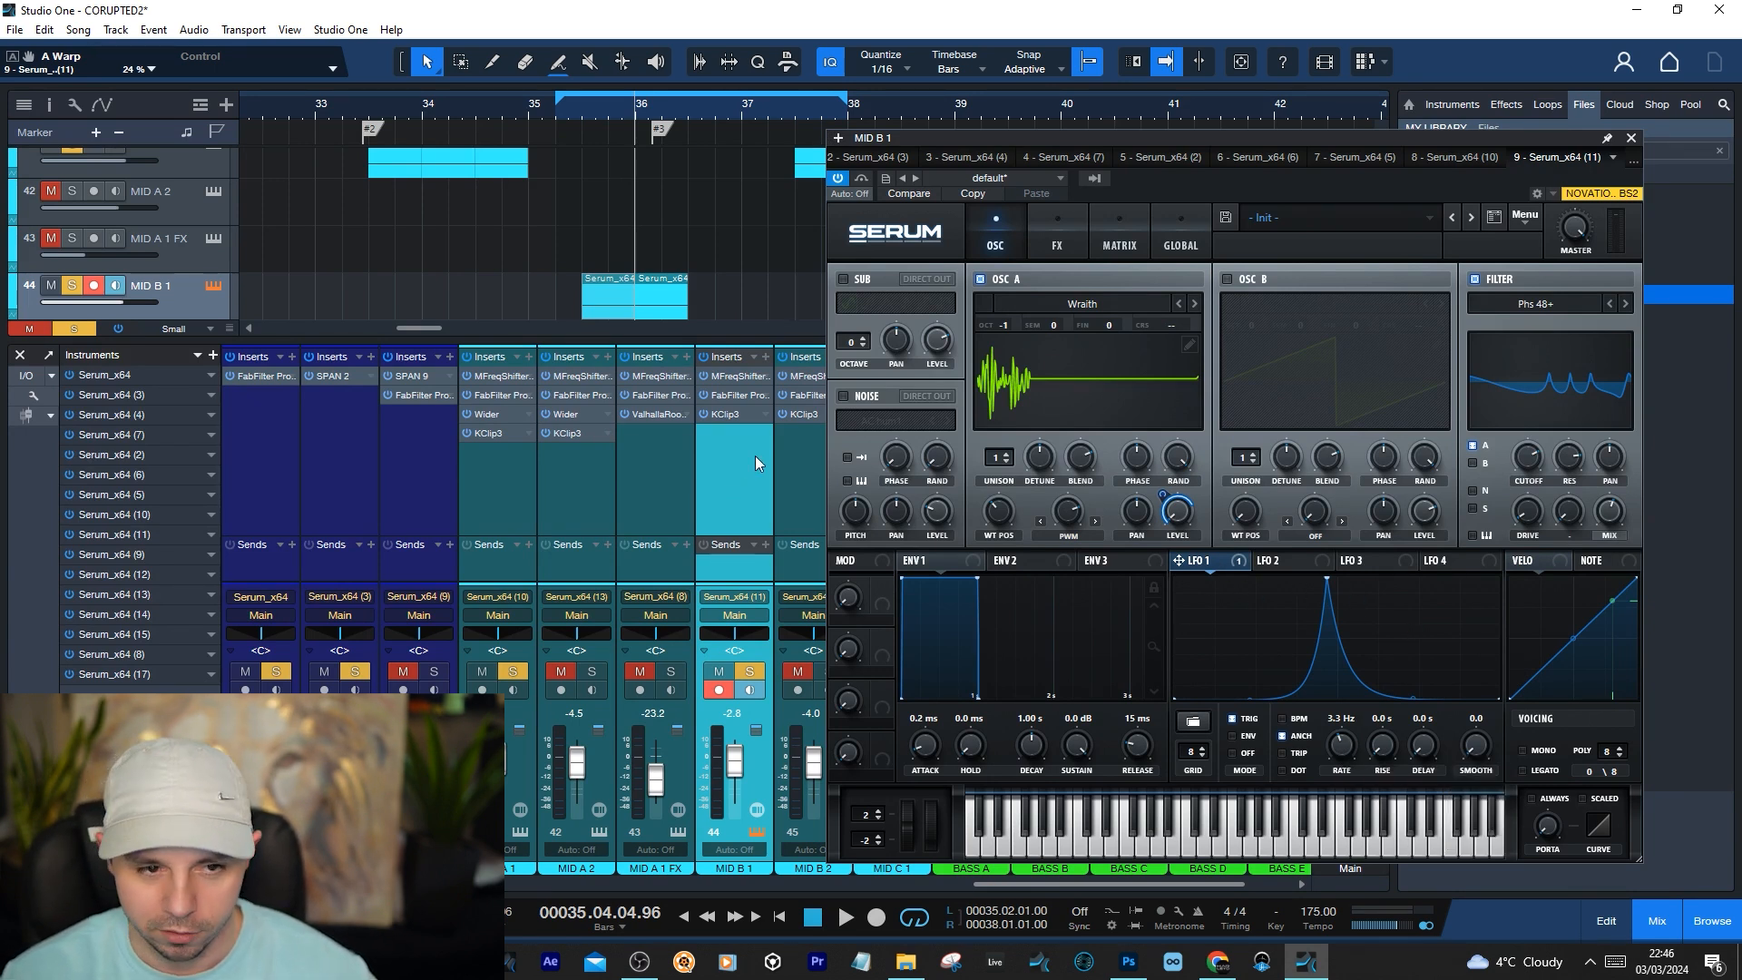
# Audition MID B 1 and check Oscillator A's PWM amount and wavetable position
pyautogui.press('space')
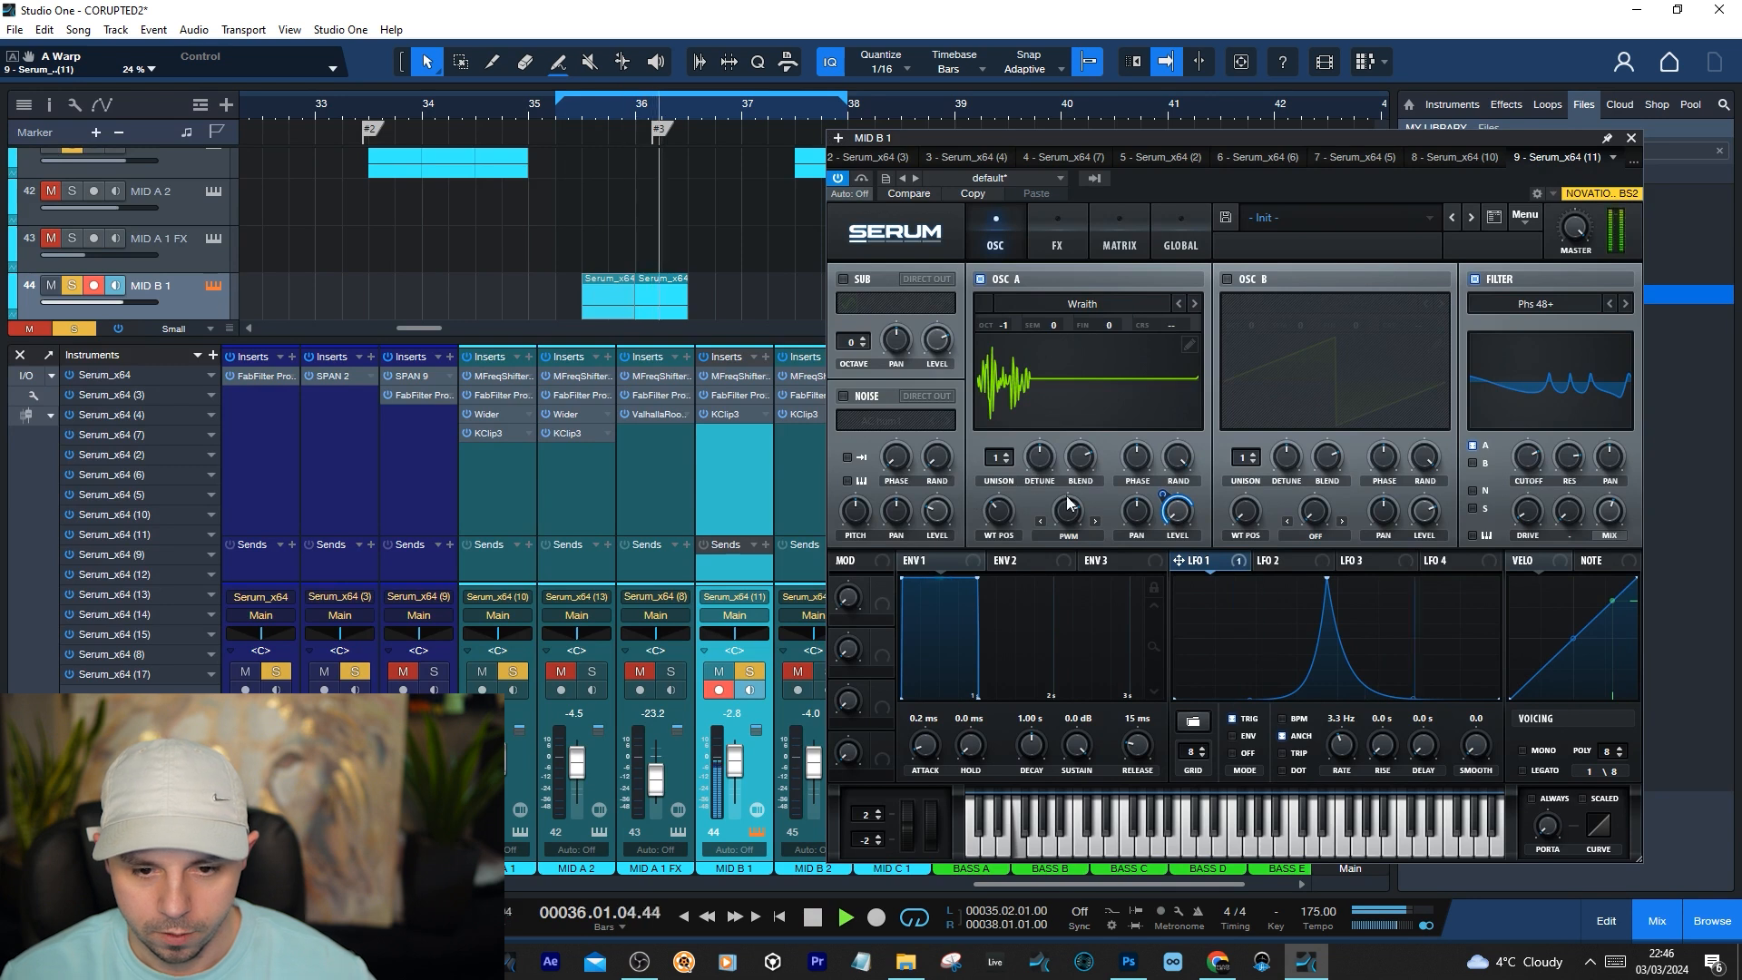
pyautogui.press('space')
pyautogui.moveTo(1070, 519)
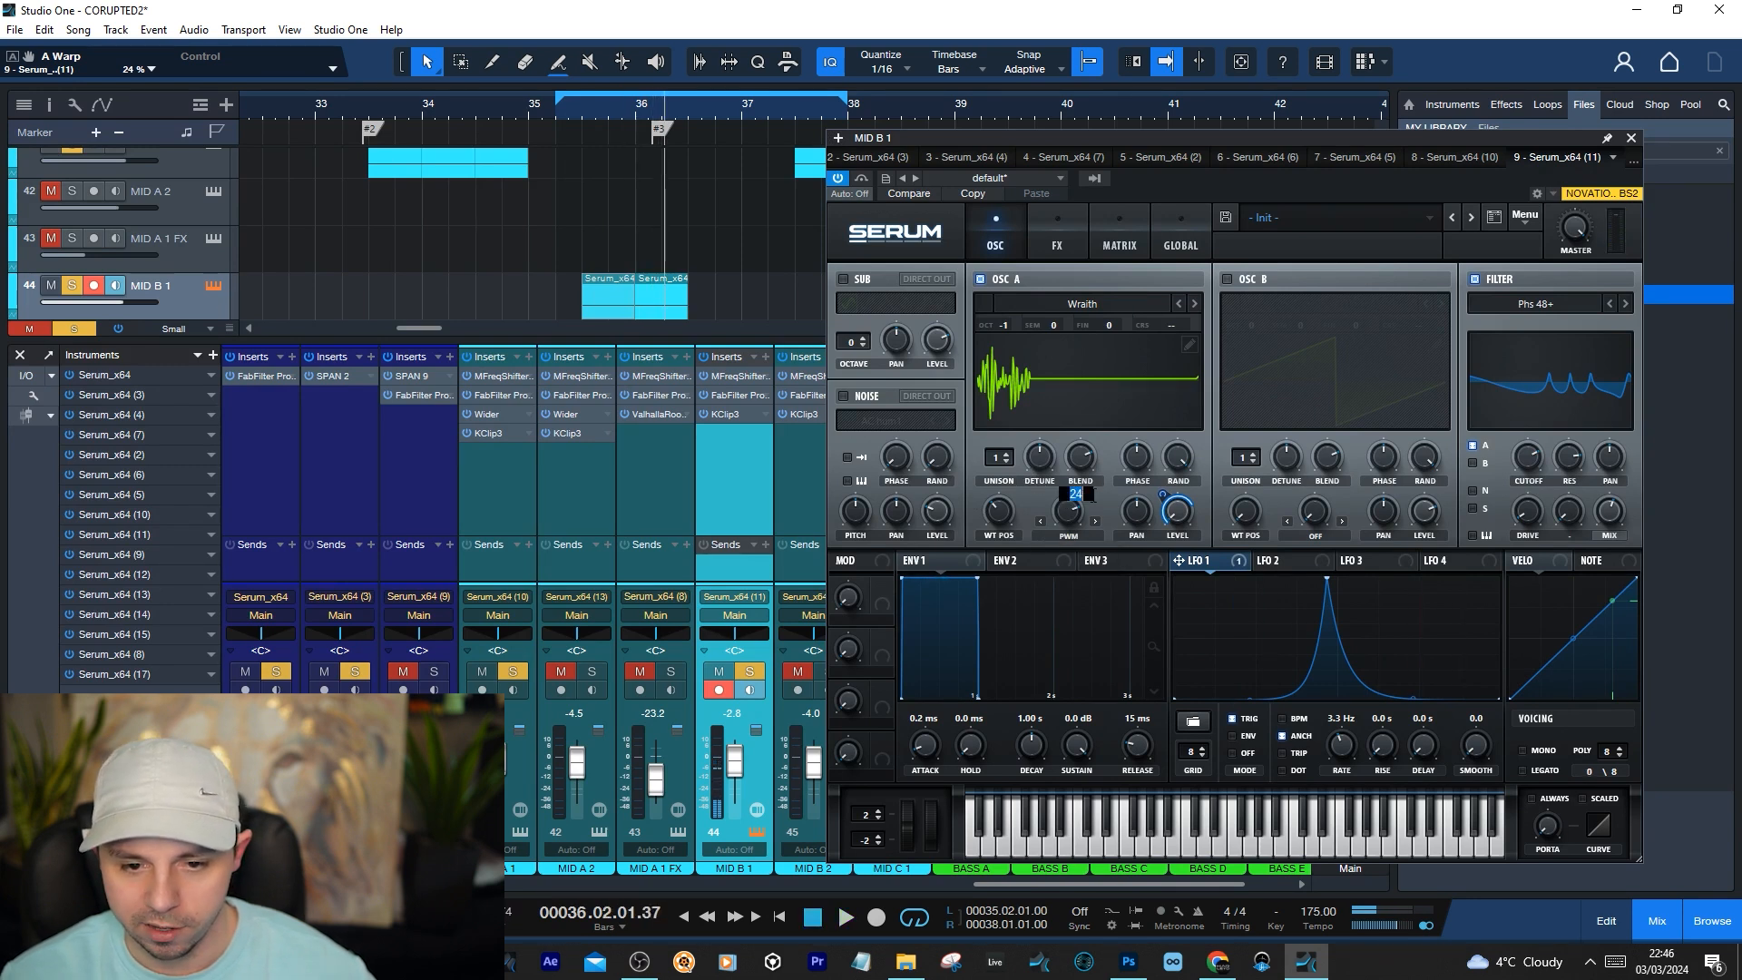
pyautogui.moveTo(1001, 522)
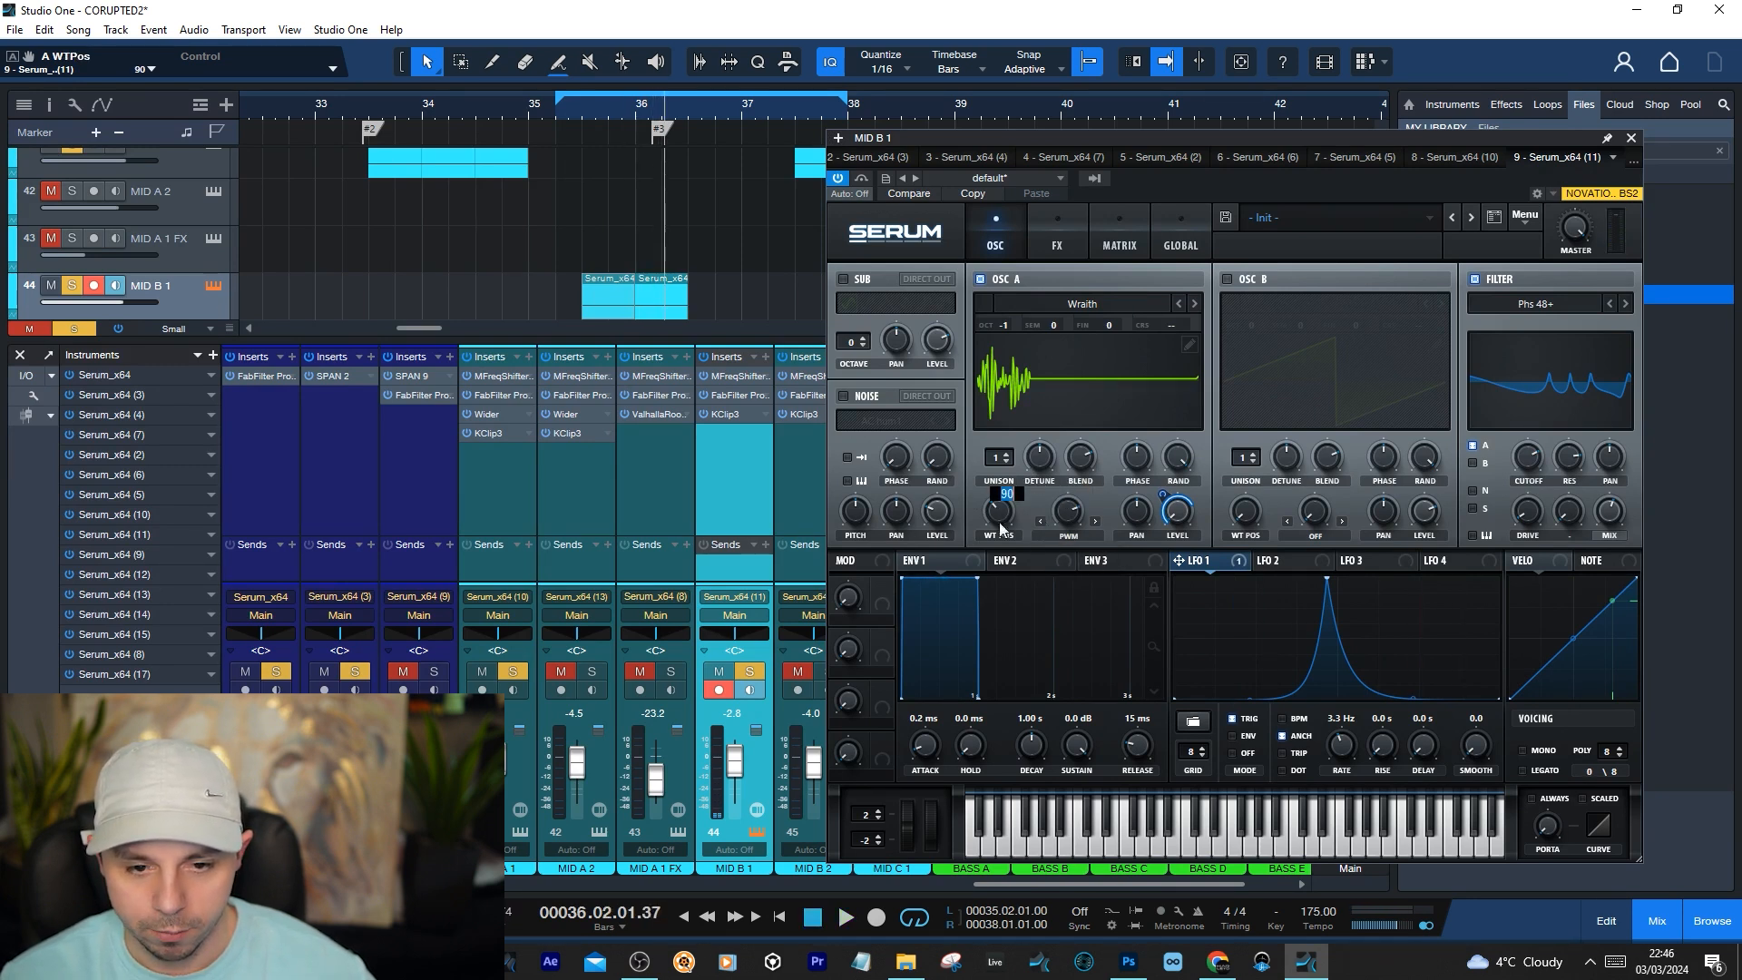
# Place the playhead at 35.02.04, hide the mixer and open the first MID B 1 clip in the note editor
pyautogui.click(577, 118)
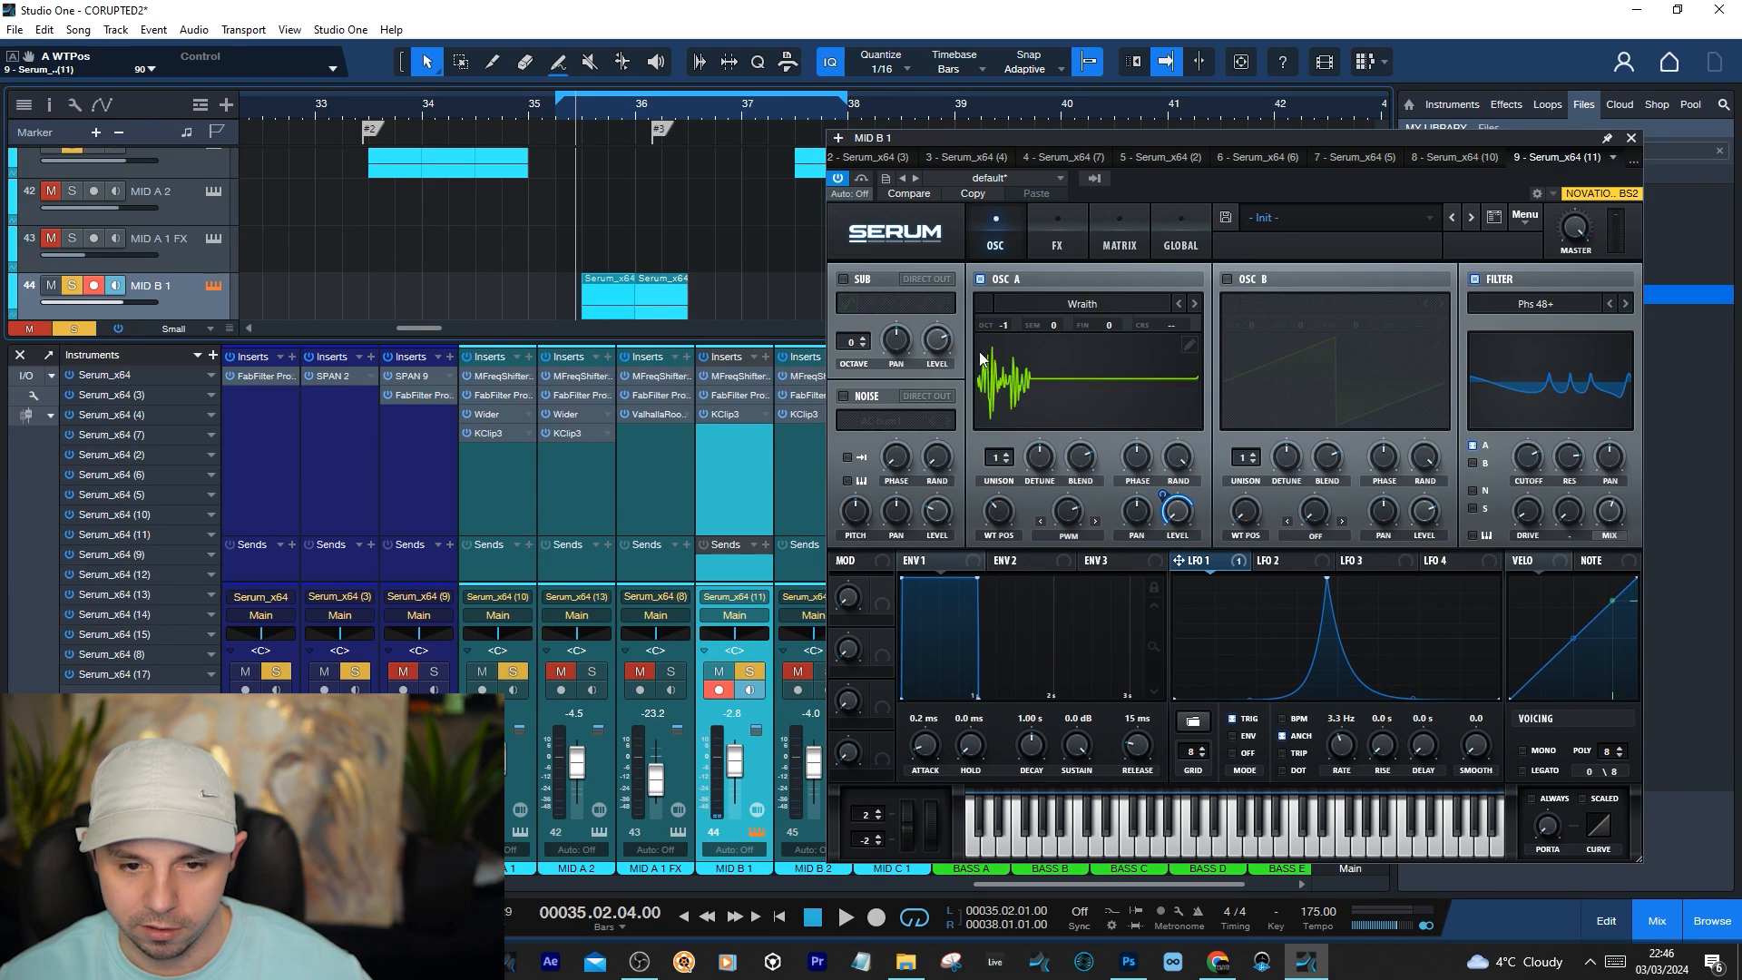
pyautogui.click(22, 355)
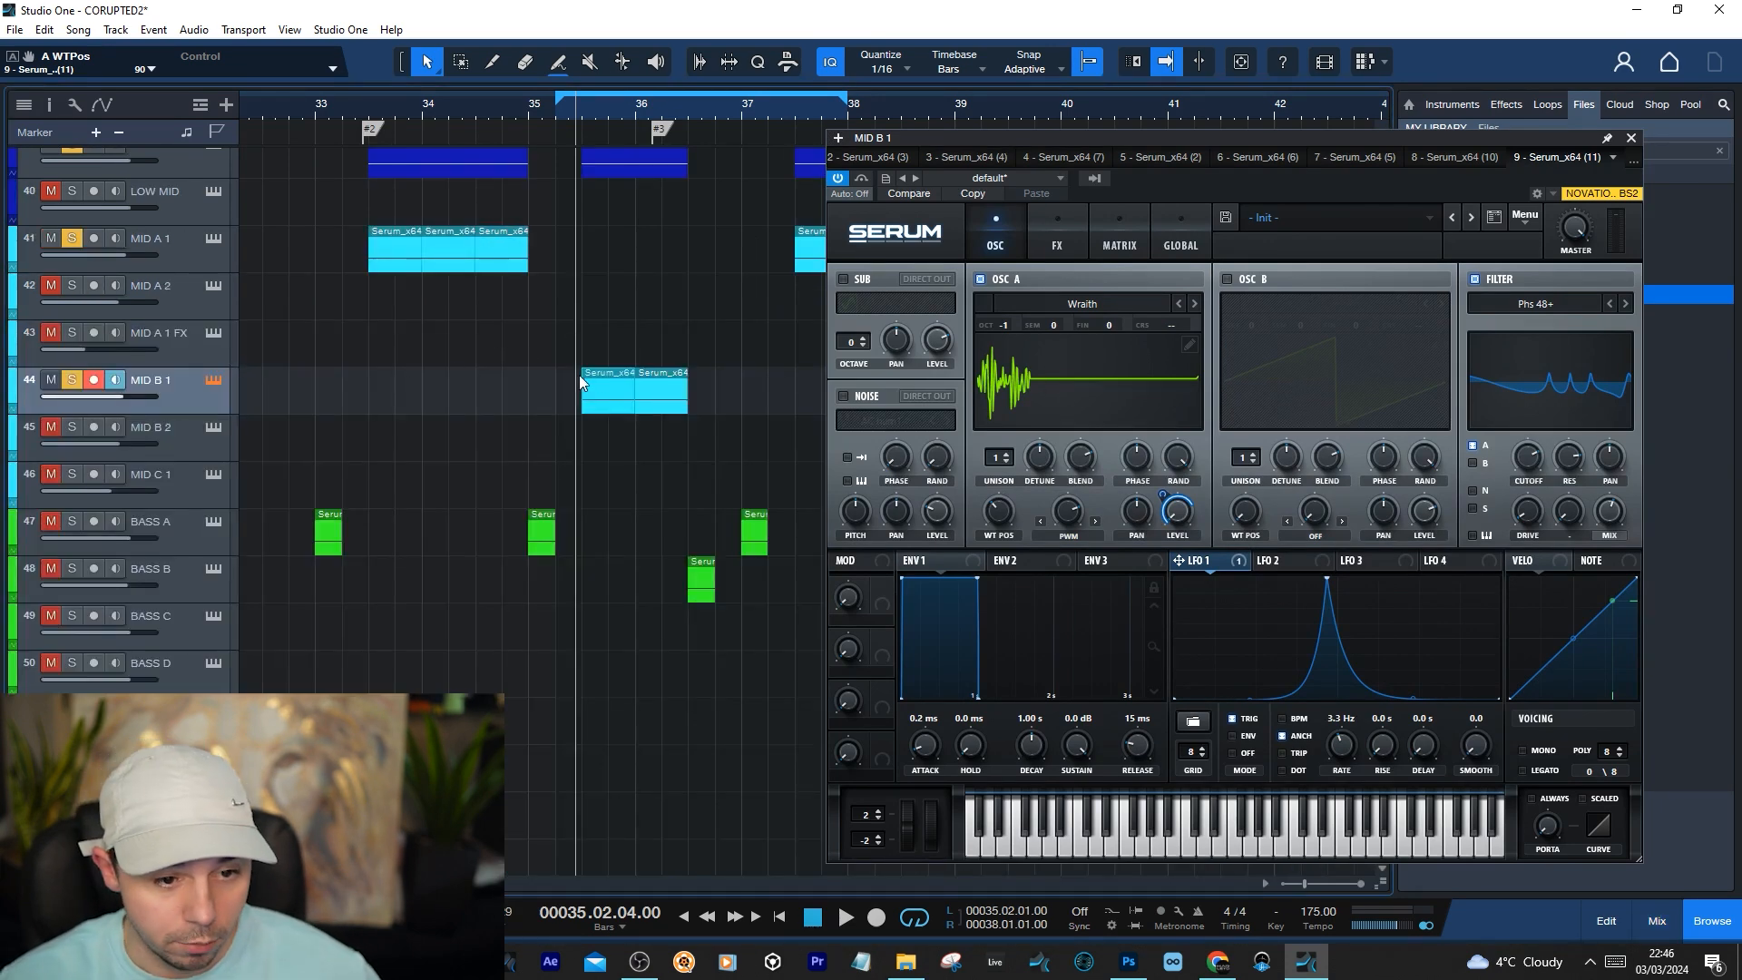
pyautogui.doubleClick(601, 396)
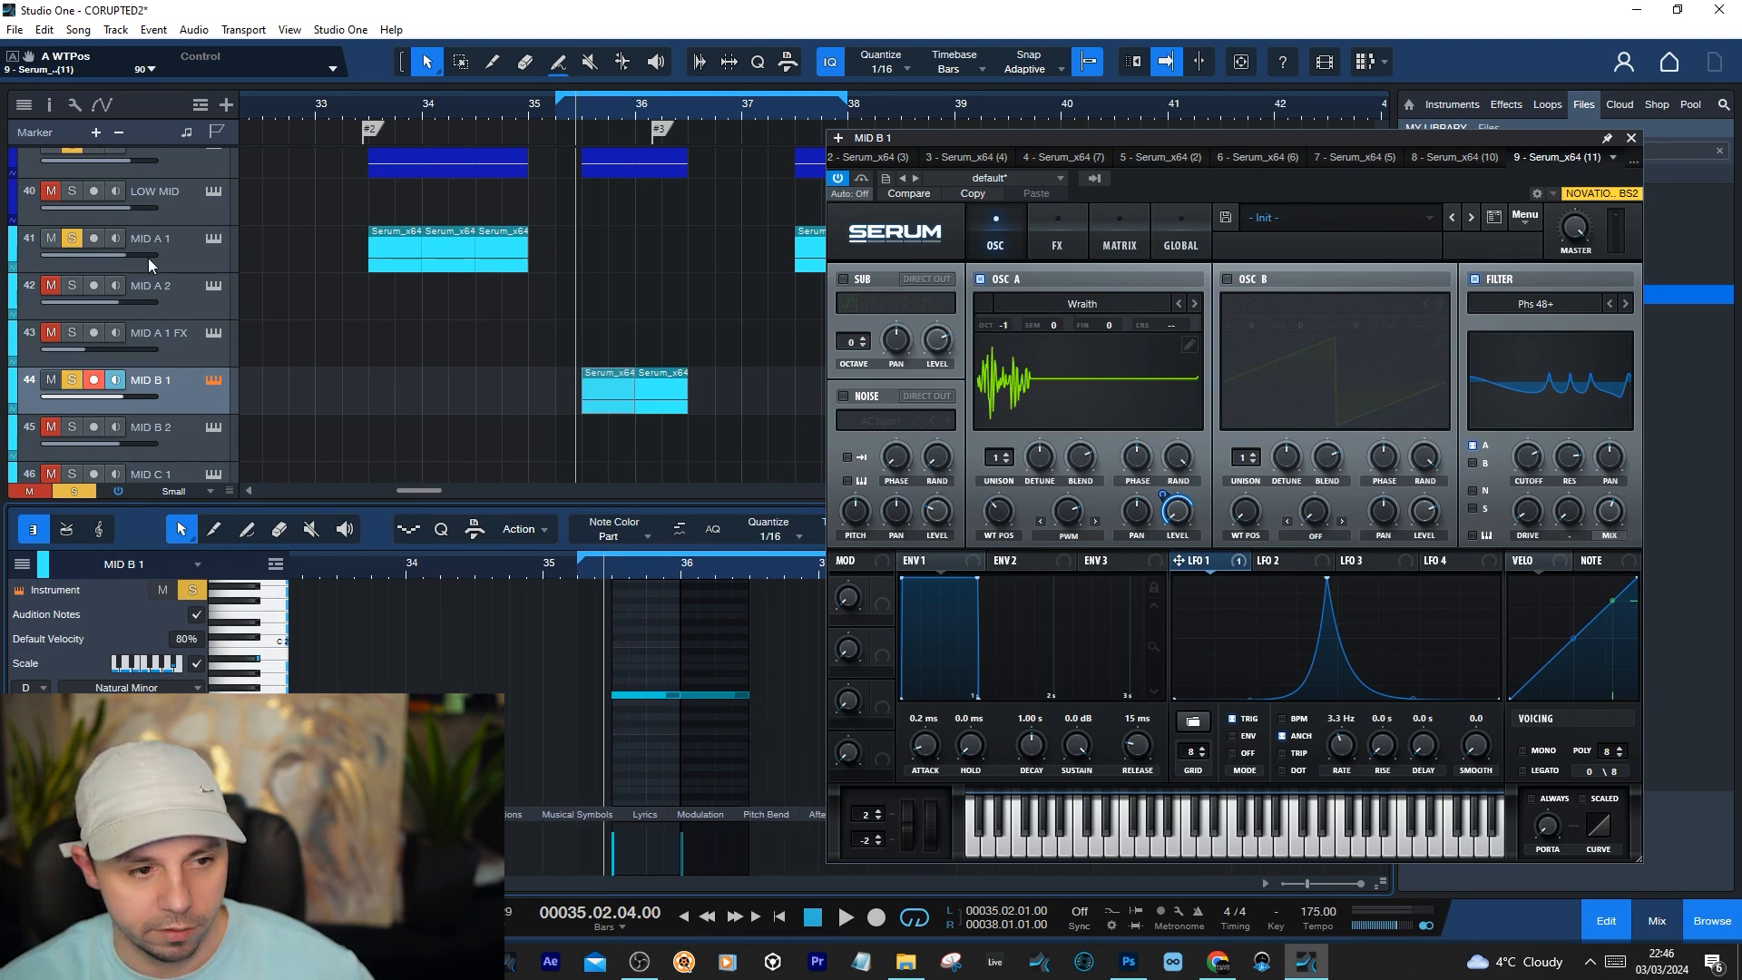
# Compare MID A 1's Serum patch with MID B 1's and check MID B 1's filter cutoff
pyautogui.click(202, 238)
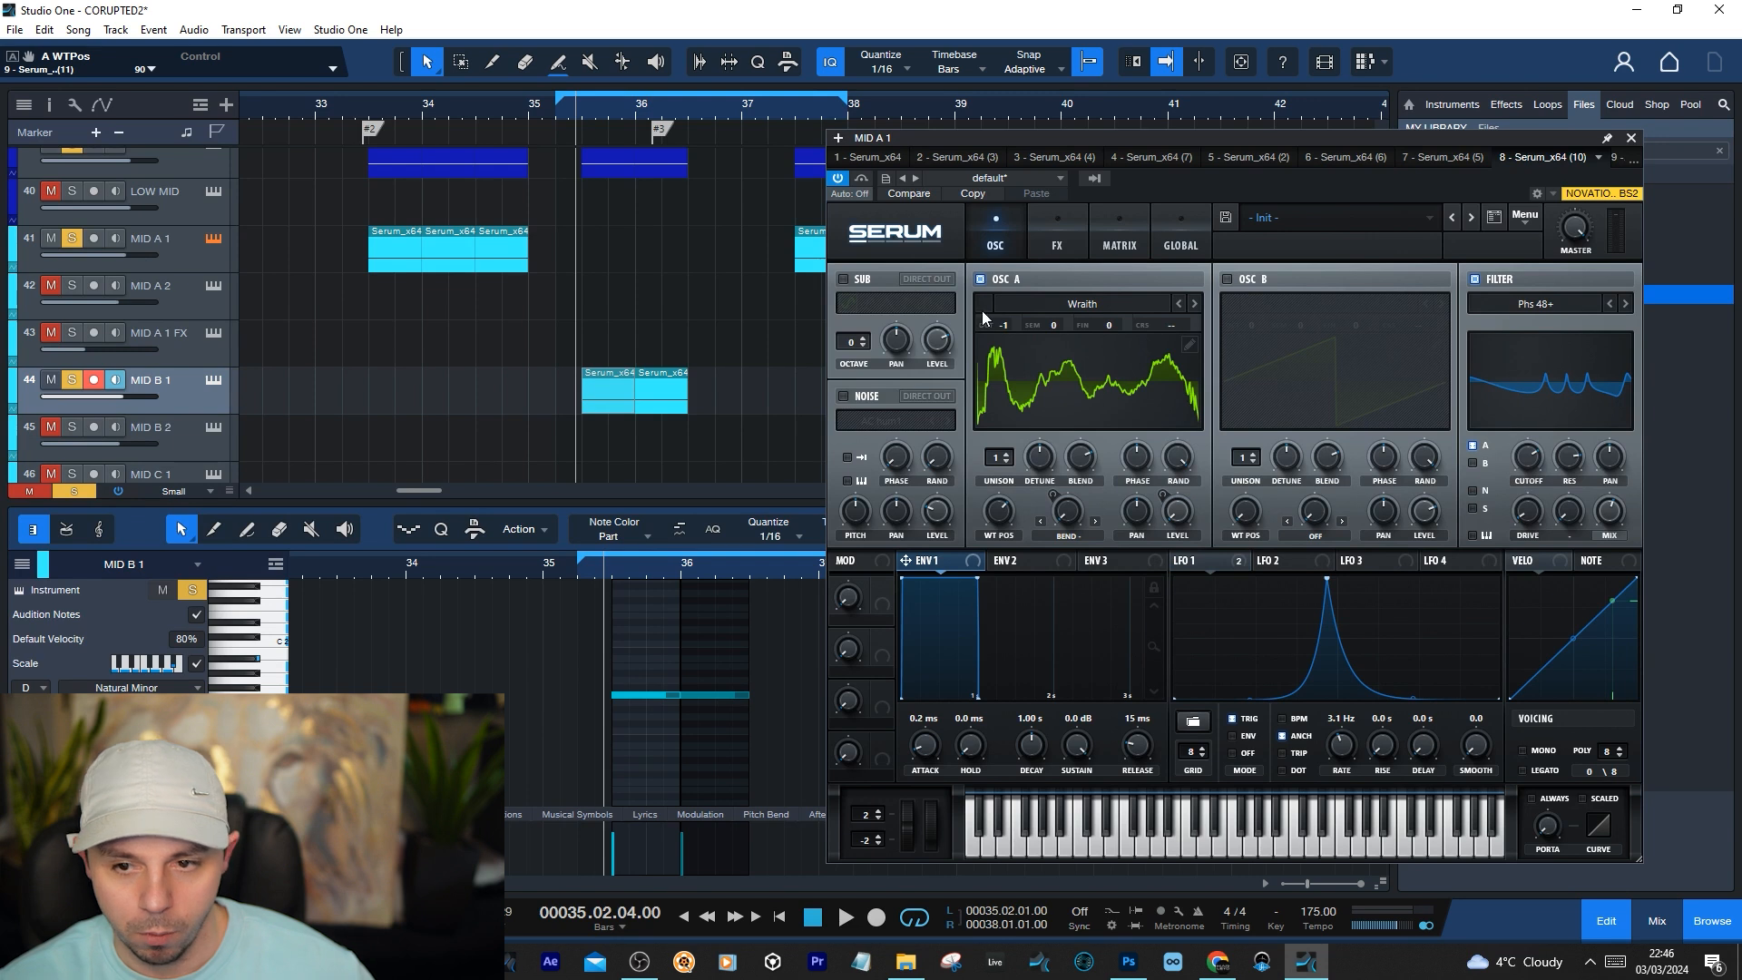
pyautogui.click(462, 405)
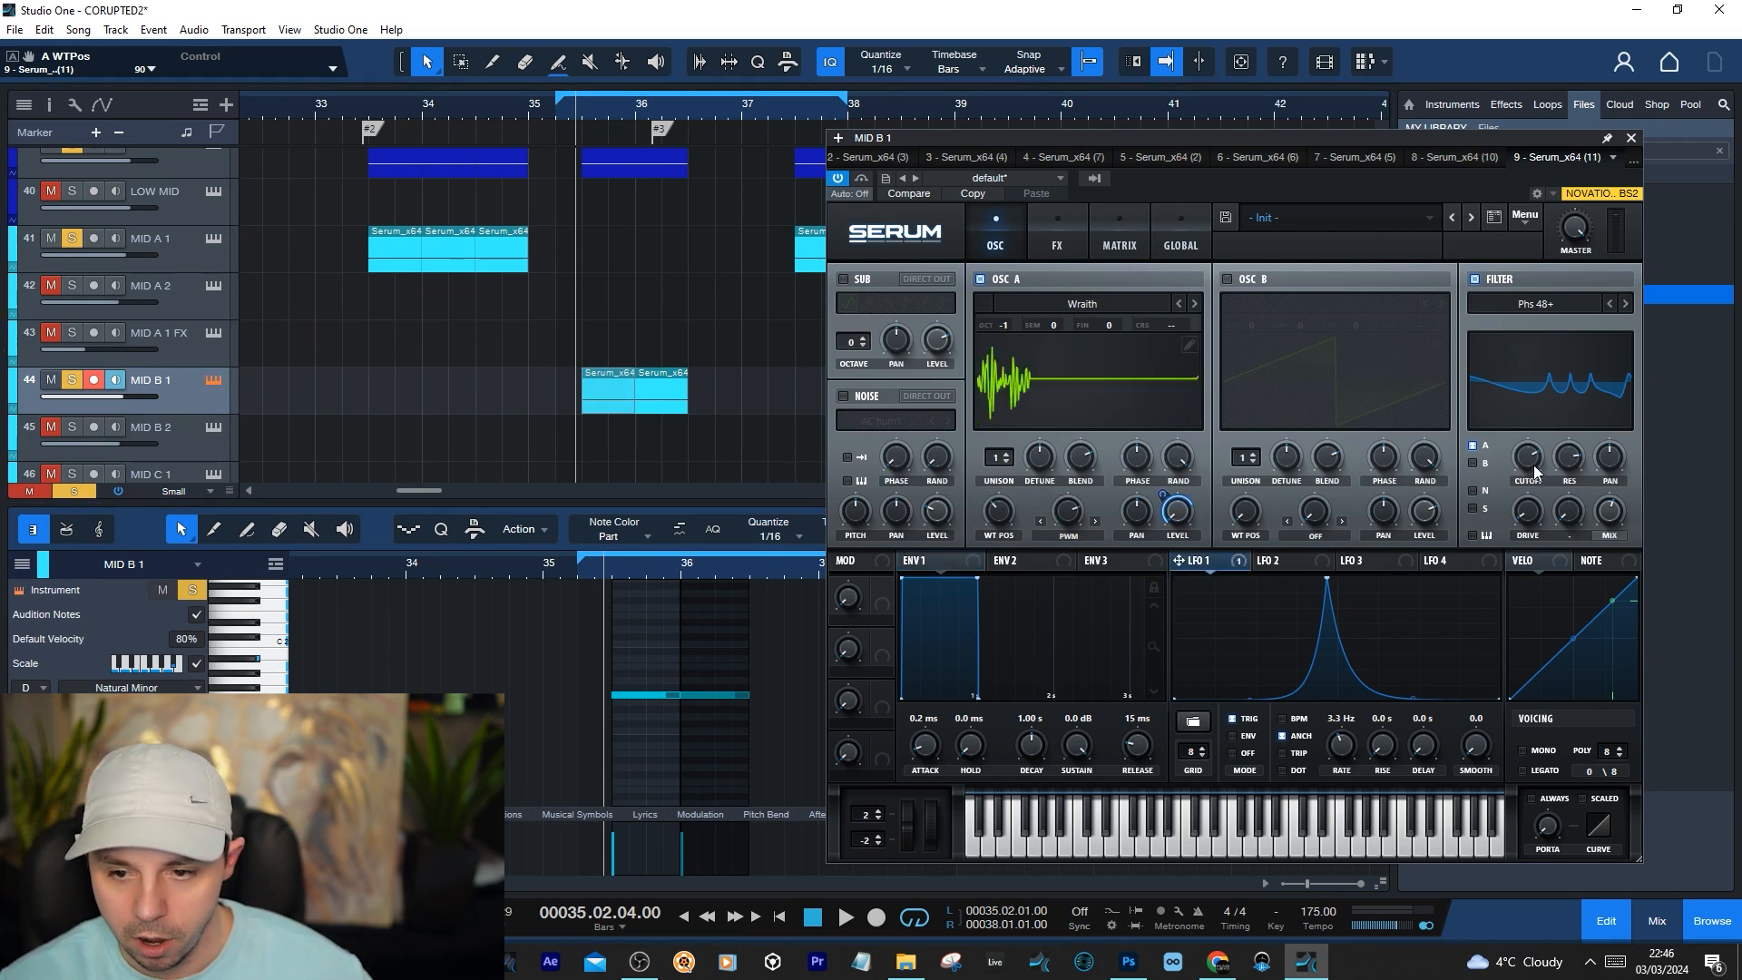
pyautogui.moveTo(1533, 465)
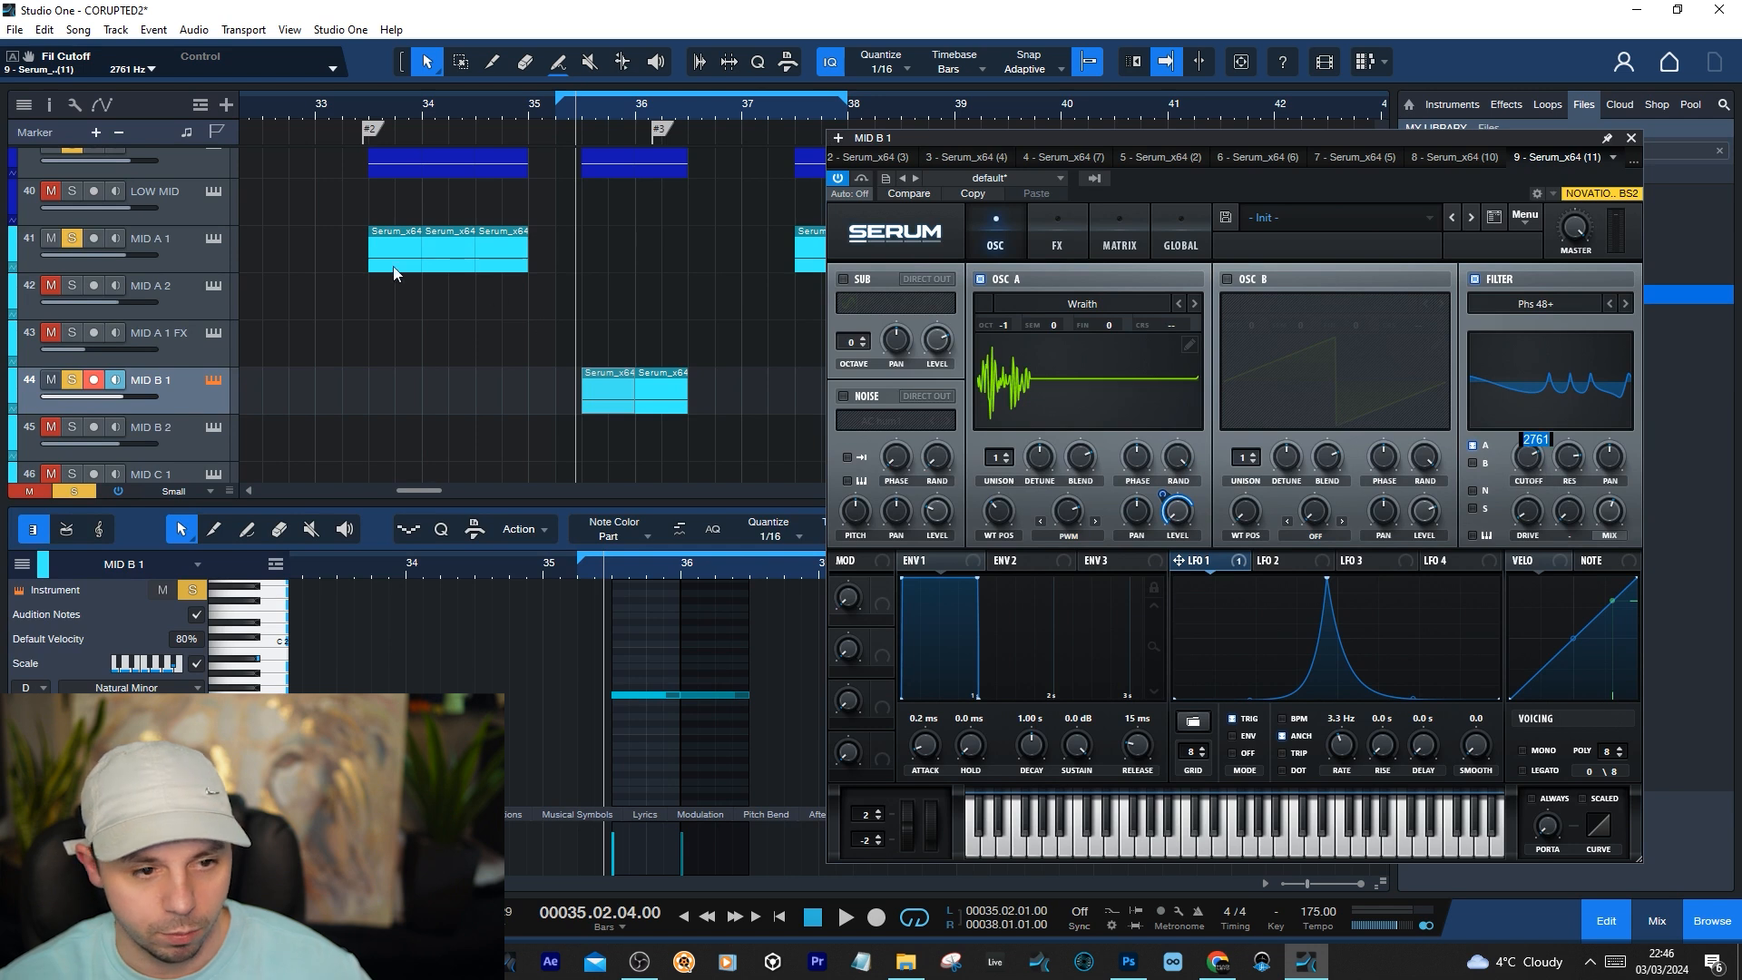
# Switch between the MID A 1 and MID B 1 Serum windows to examine their waveforms and warp modes
pyautogui.click(212, 239)
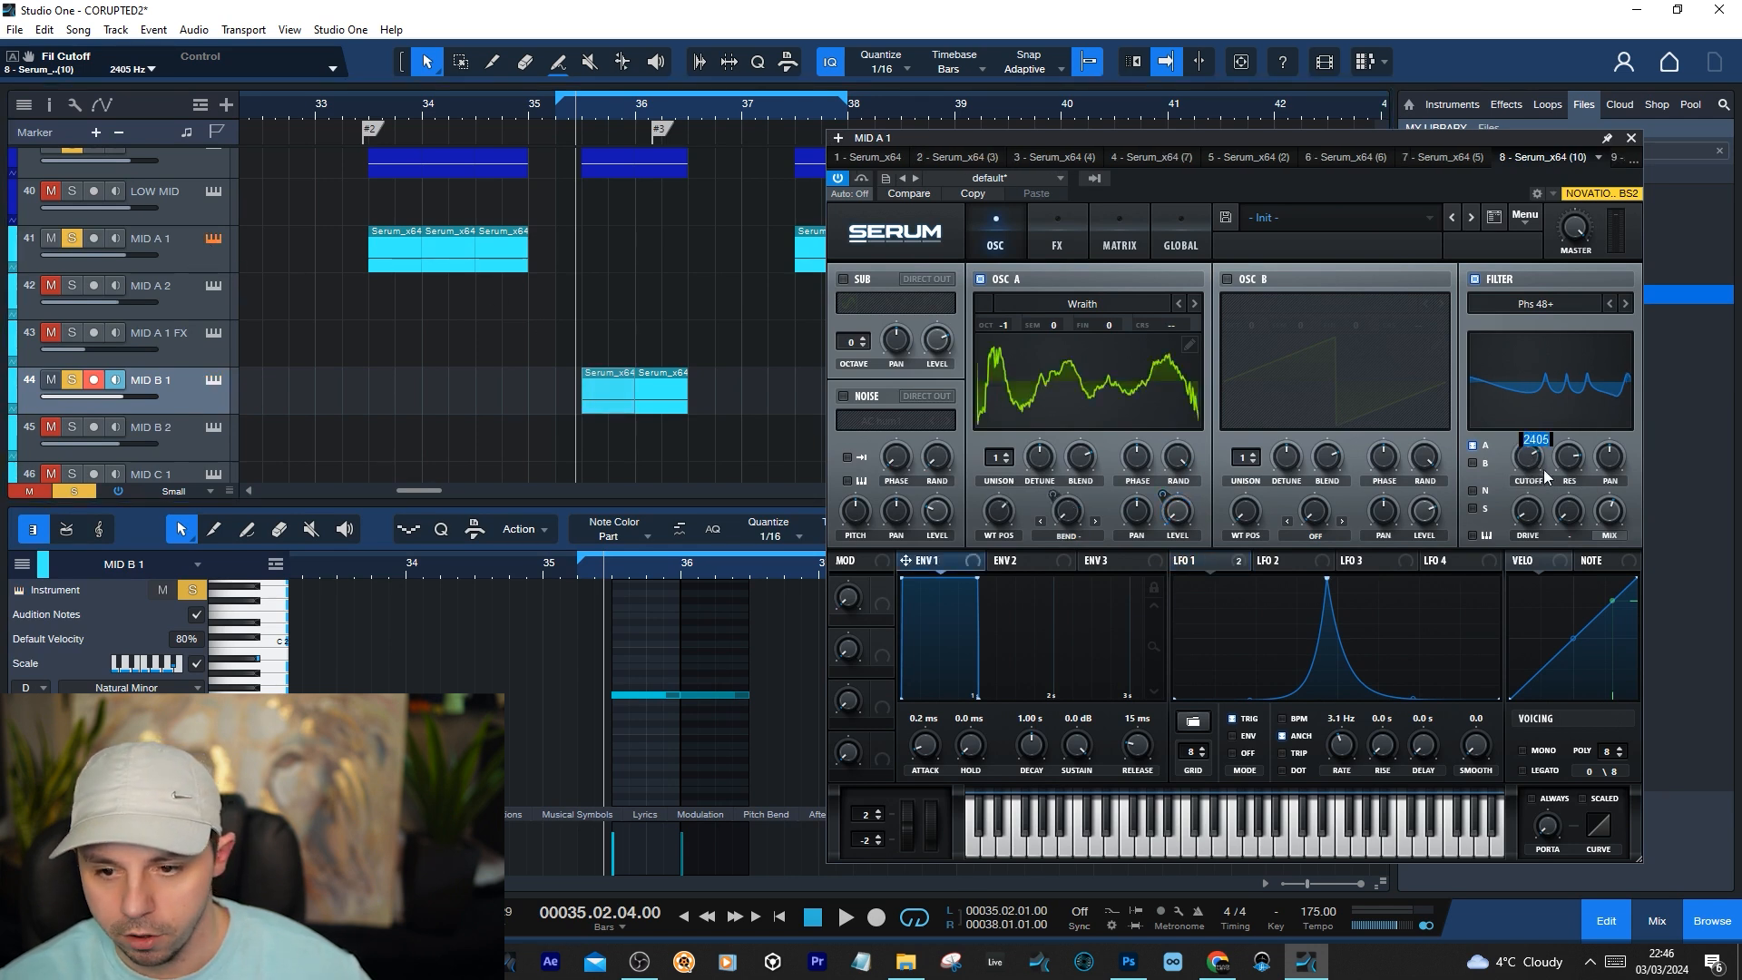
pyautogui.click(213, 379)
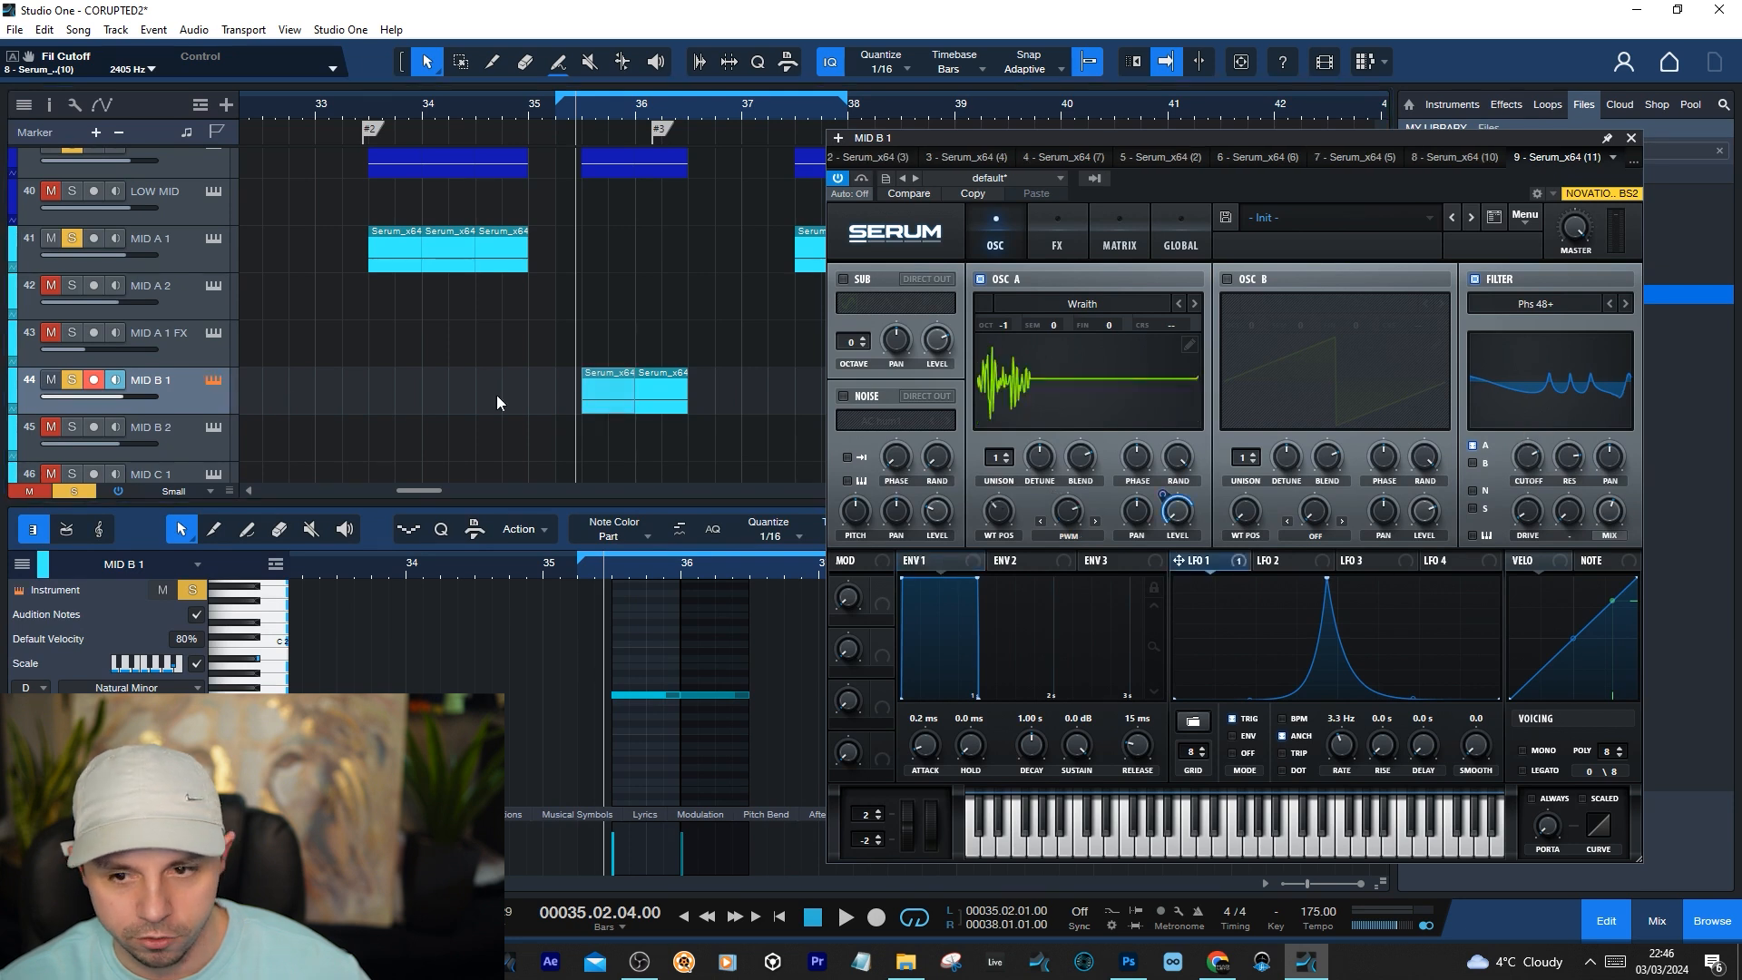
pyautogui.click(214, 241)
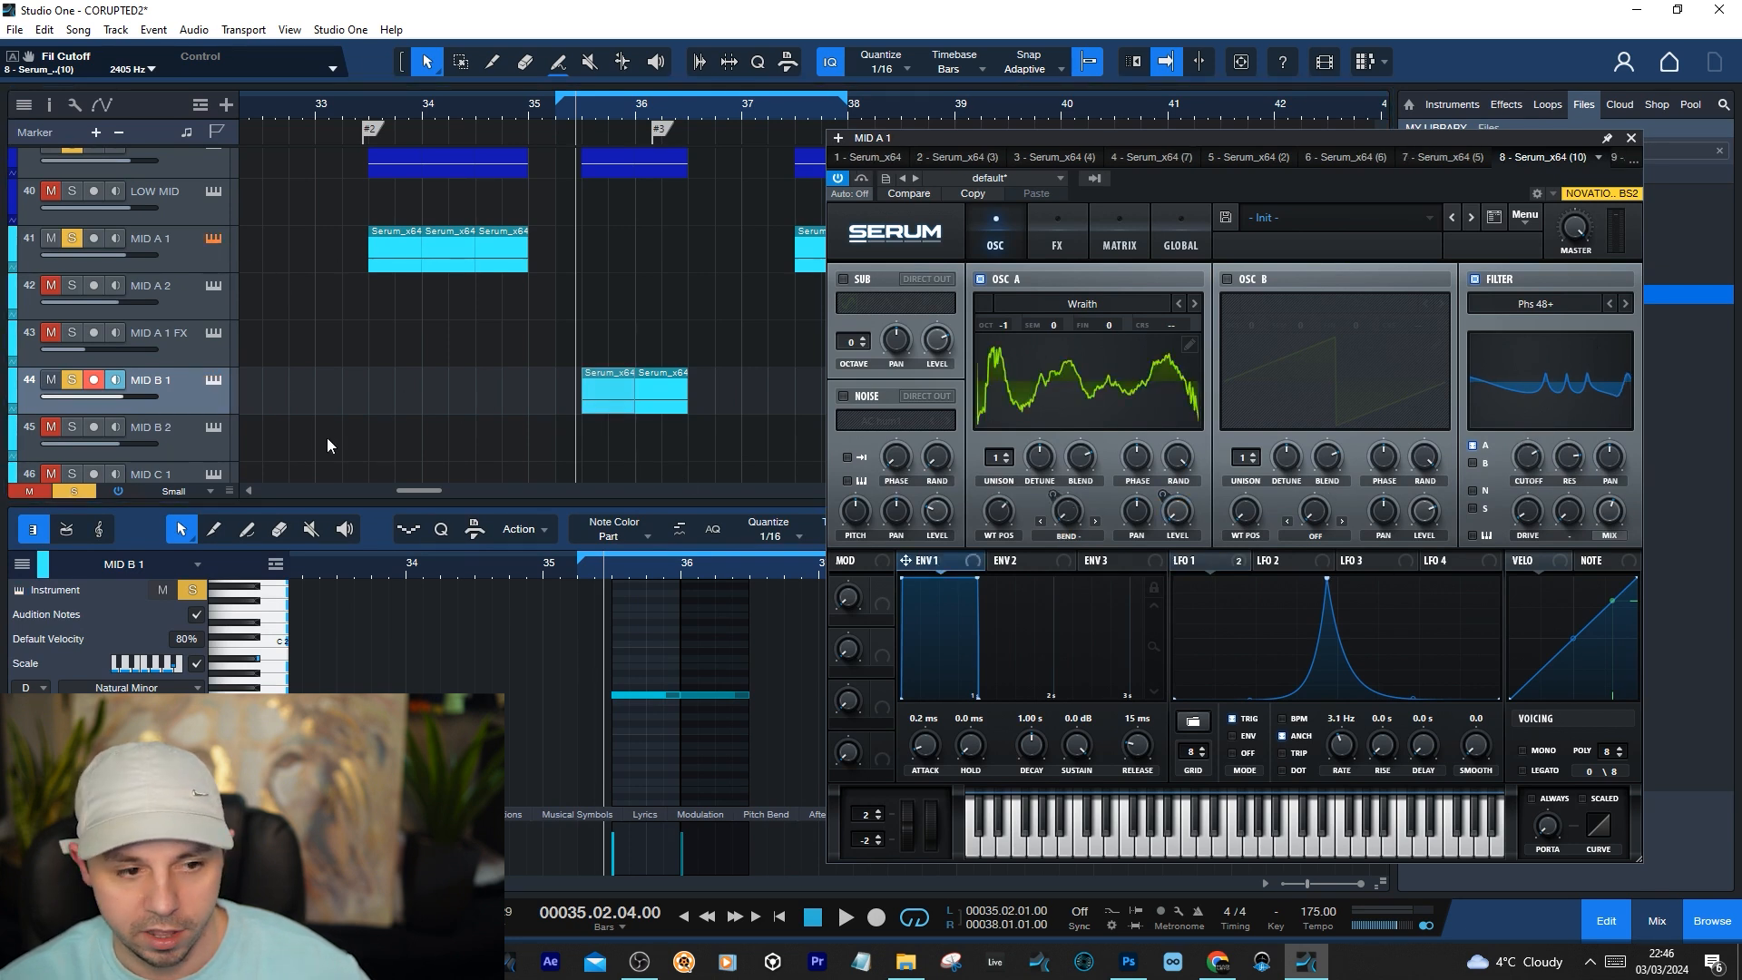
pyautogui.click(214, 381)
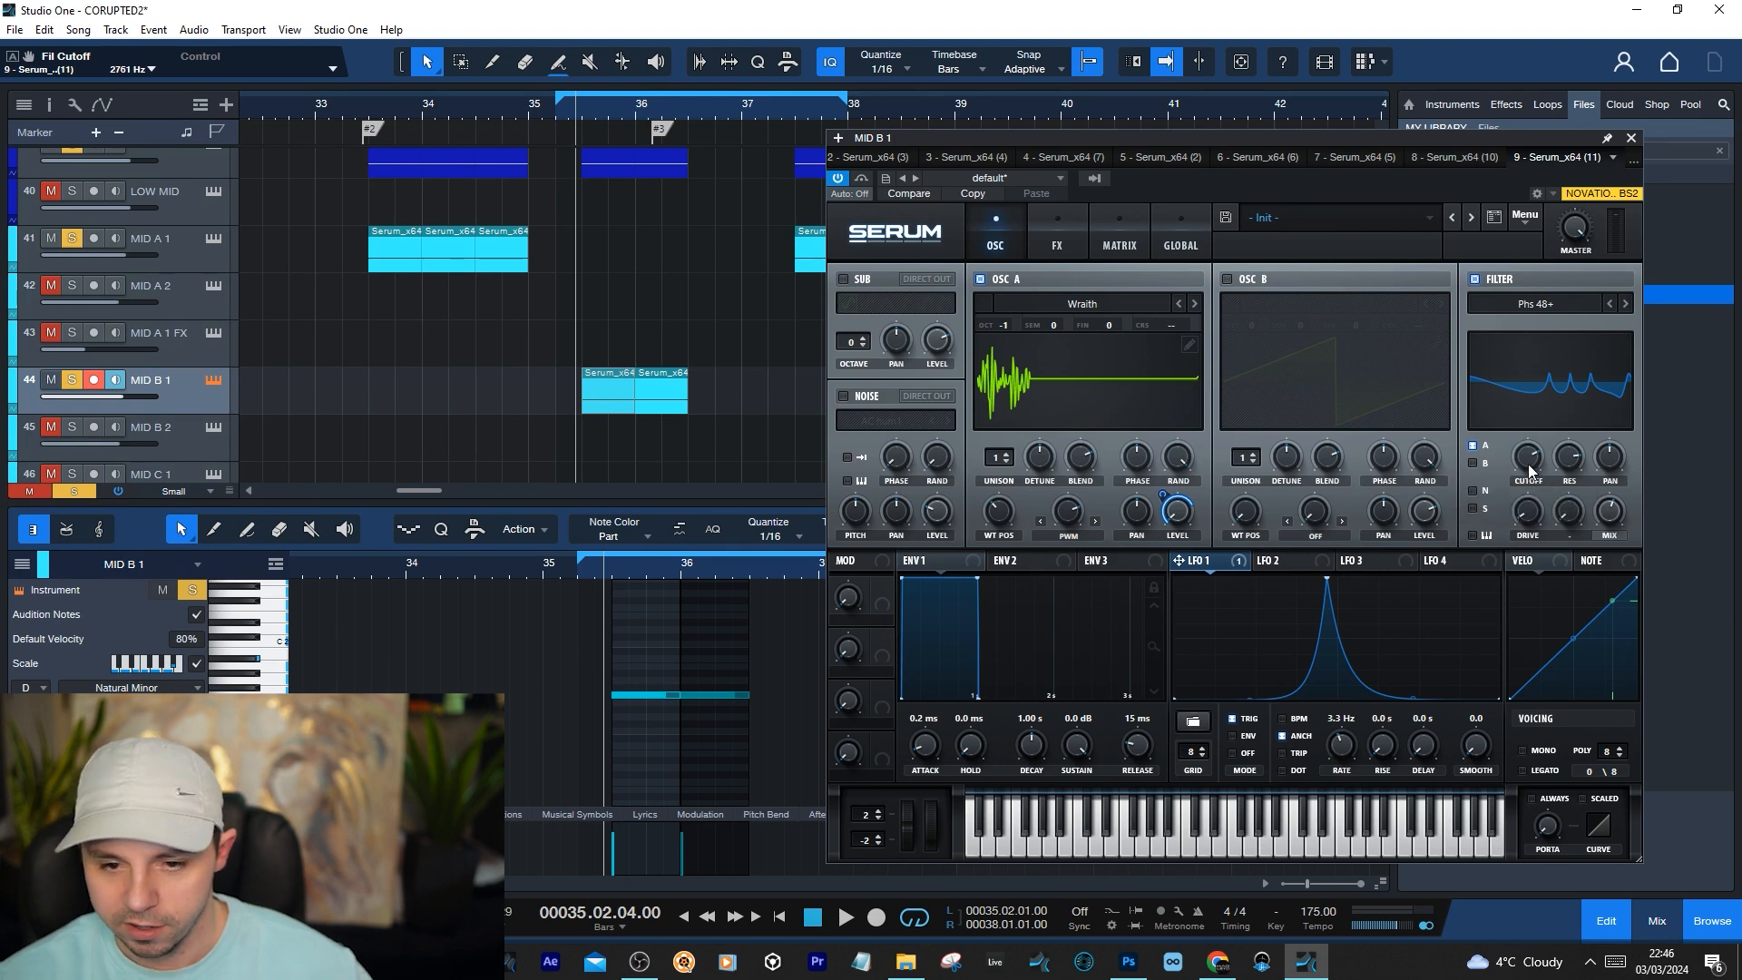
# Set the loop range to 35.03.01–36.03.01 over the MID B 1 clips and play it while lowering Serum's filter cutoff to 1288 Hz
pyautogui.press('space')
pyautogui.press('space')
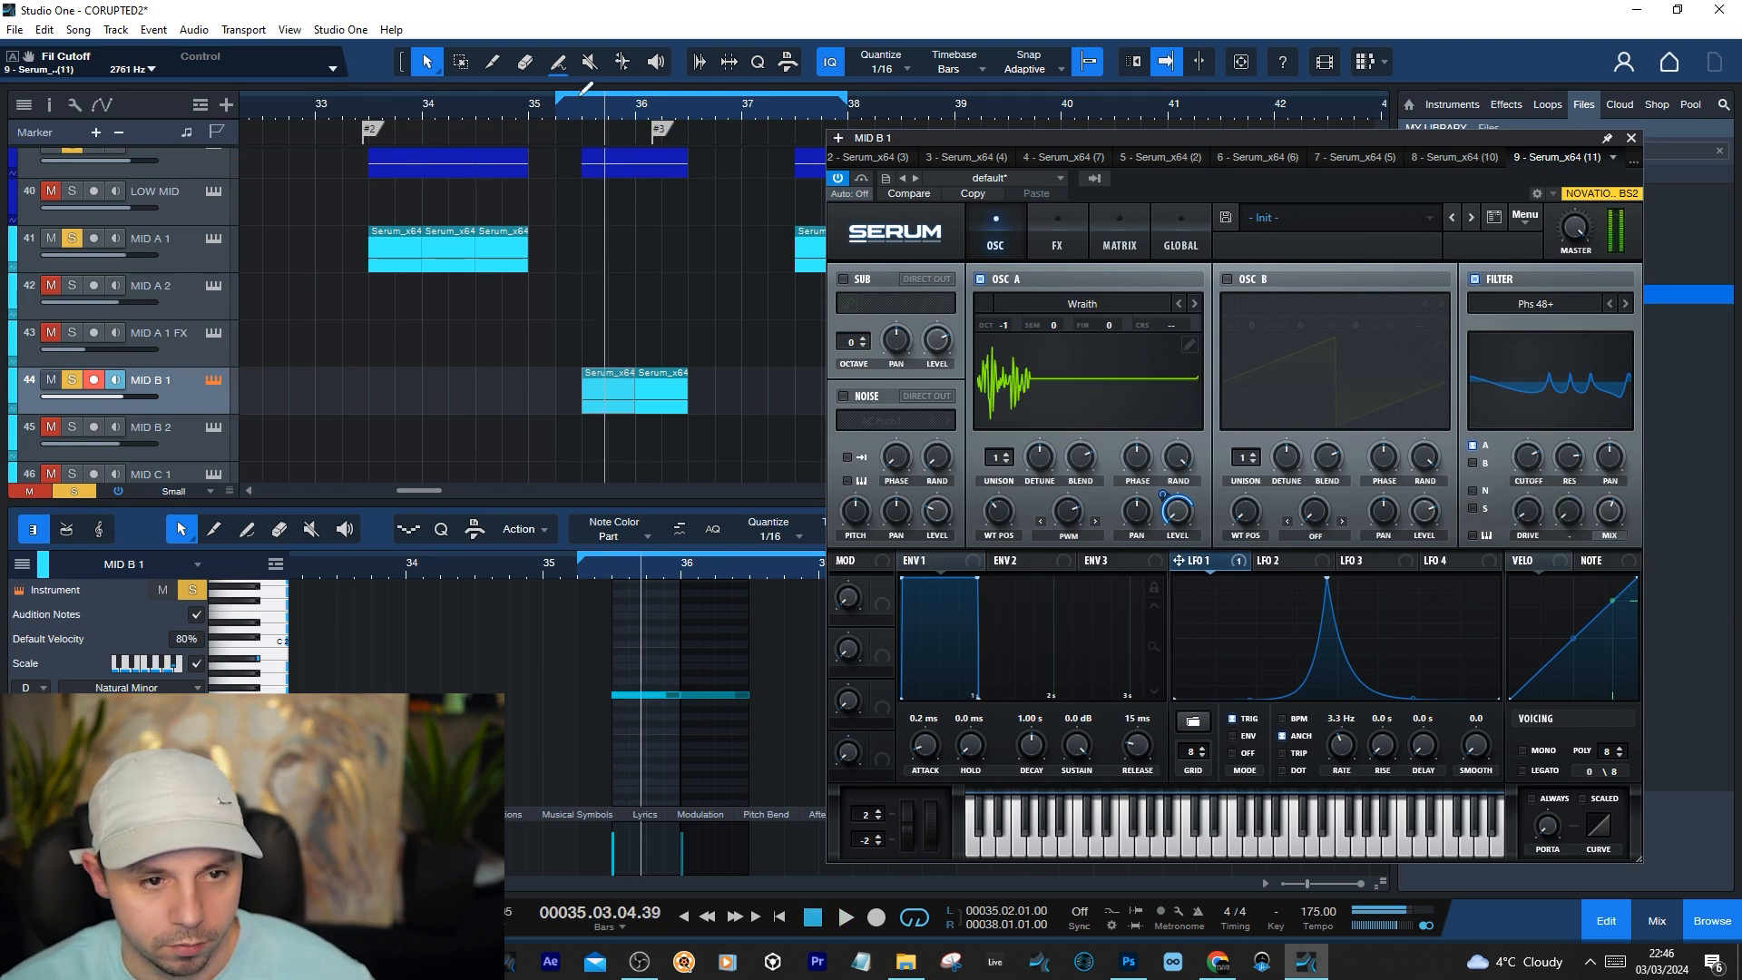
pyautogui.moveTo(581, 96); pyautogui.dragTo(686, 112)
pyautogui.press('space')
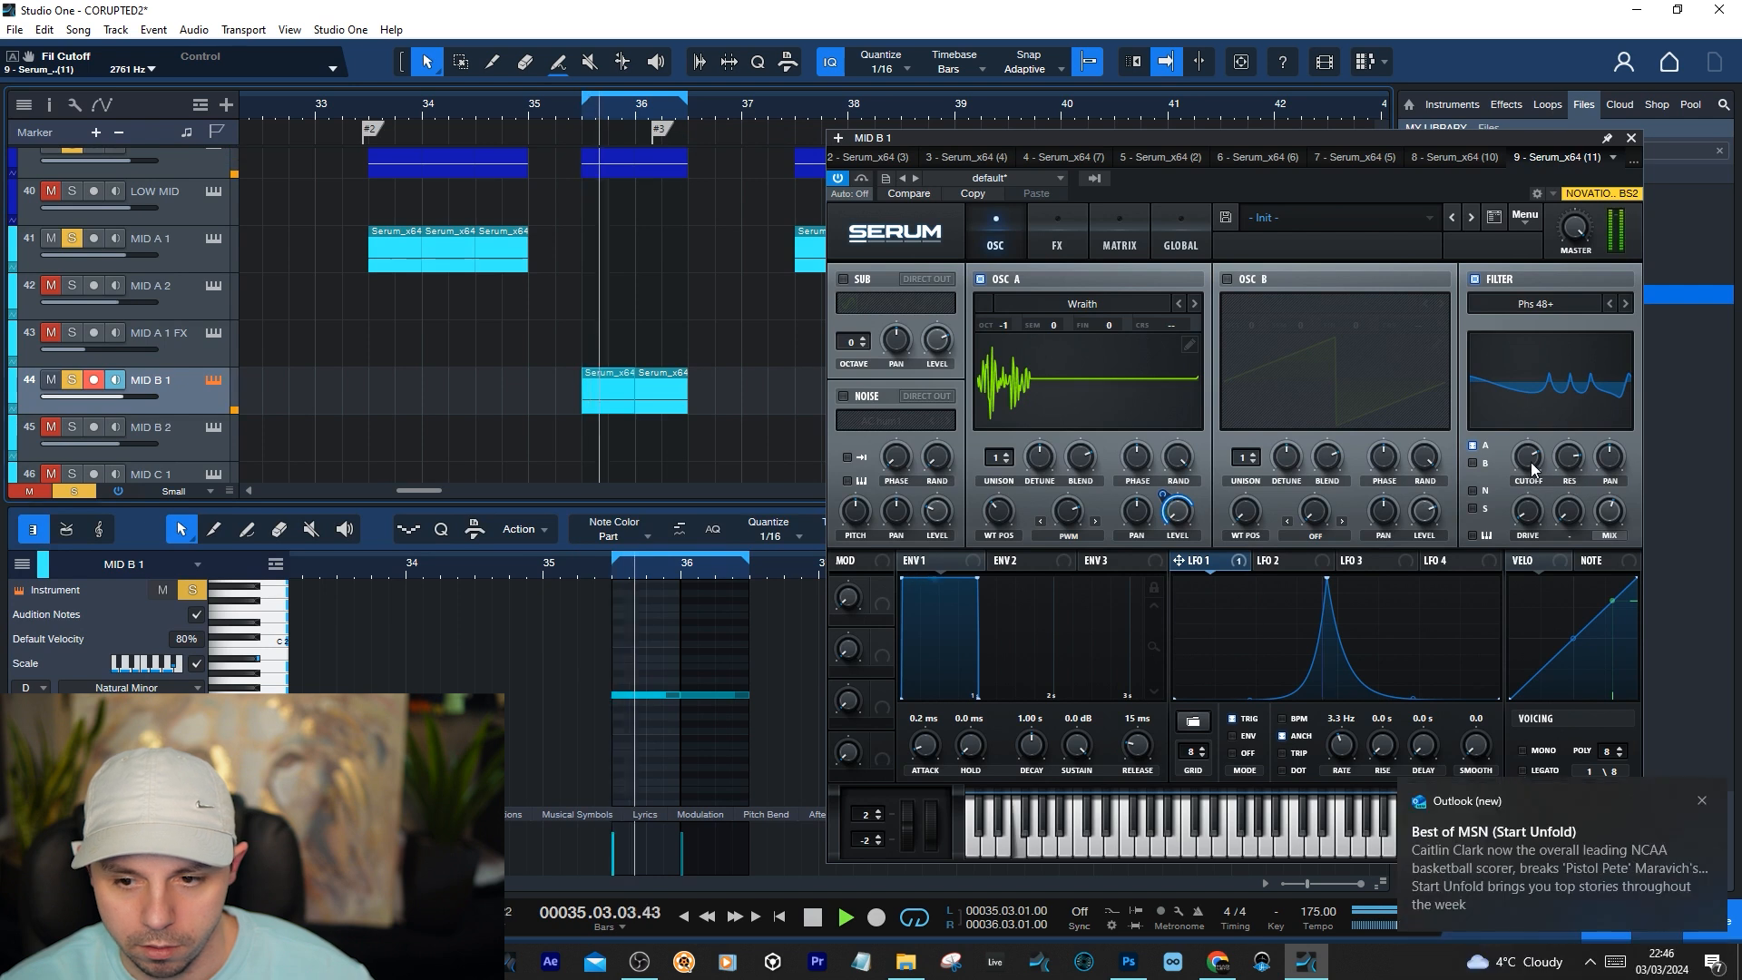
pyautogui.moveTo(1528, 461); pyautogui.dragTo(1531, 474)
pyautogui.press('space')
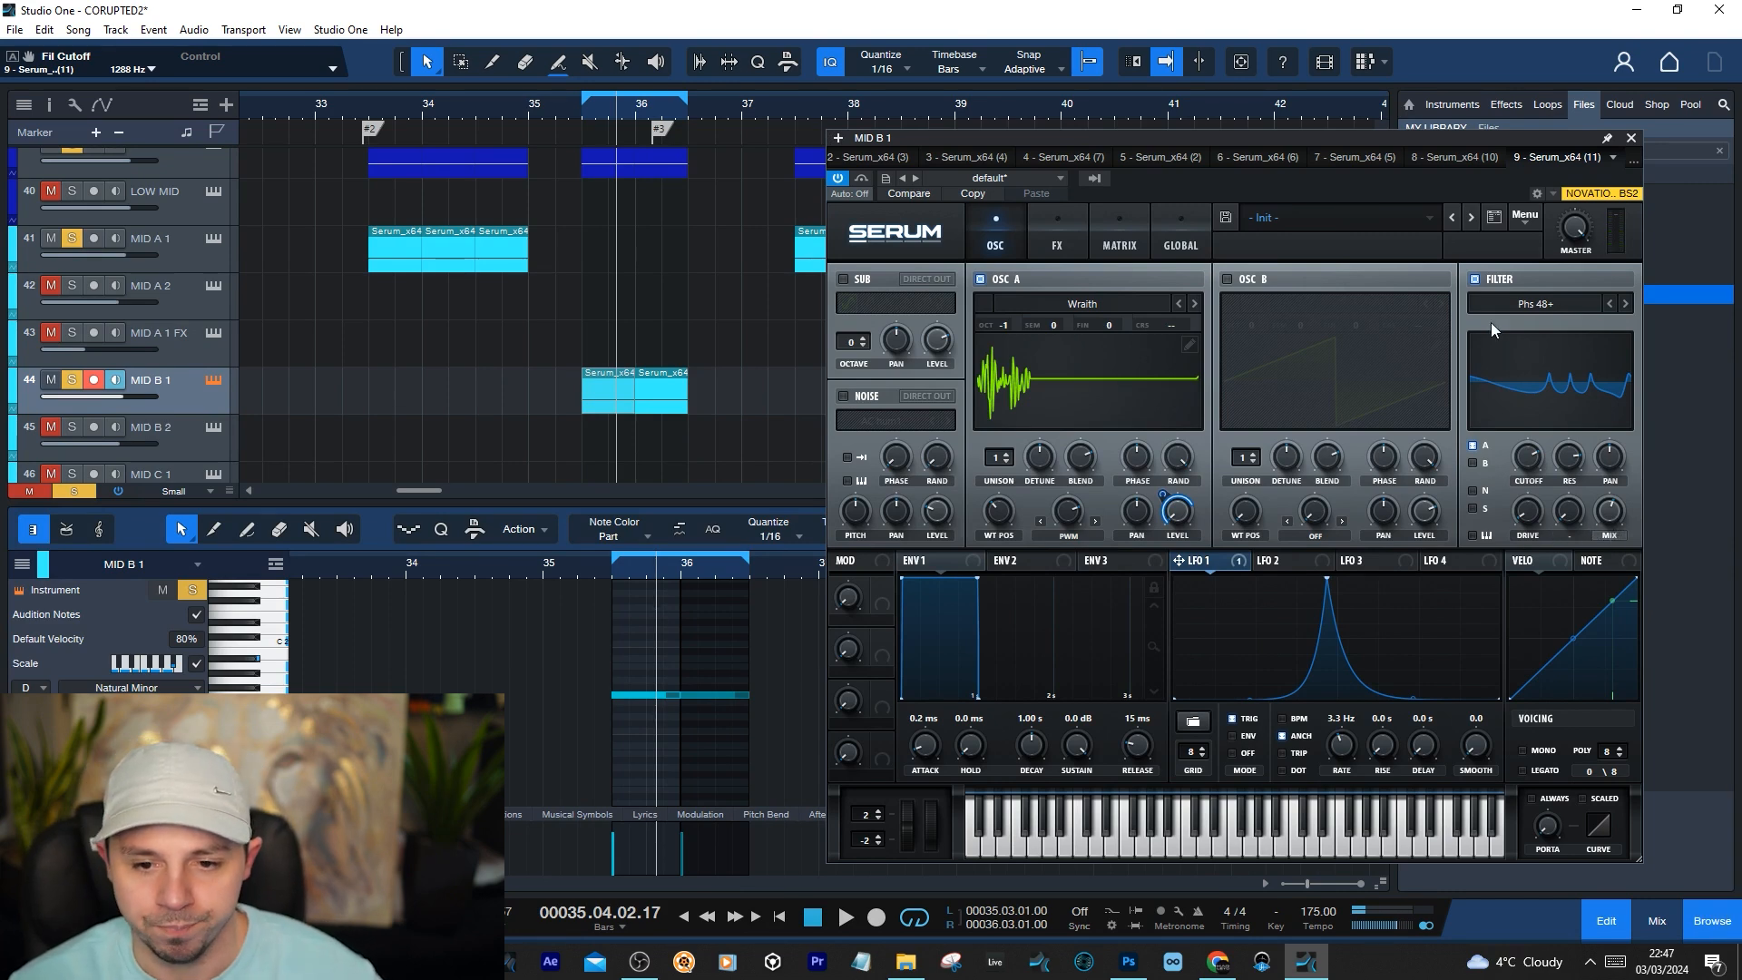
# Check MID B 1's Serum effects rack, and the drive and resonance of its main filter
pyautogui.click(1068, 222)
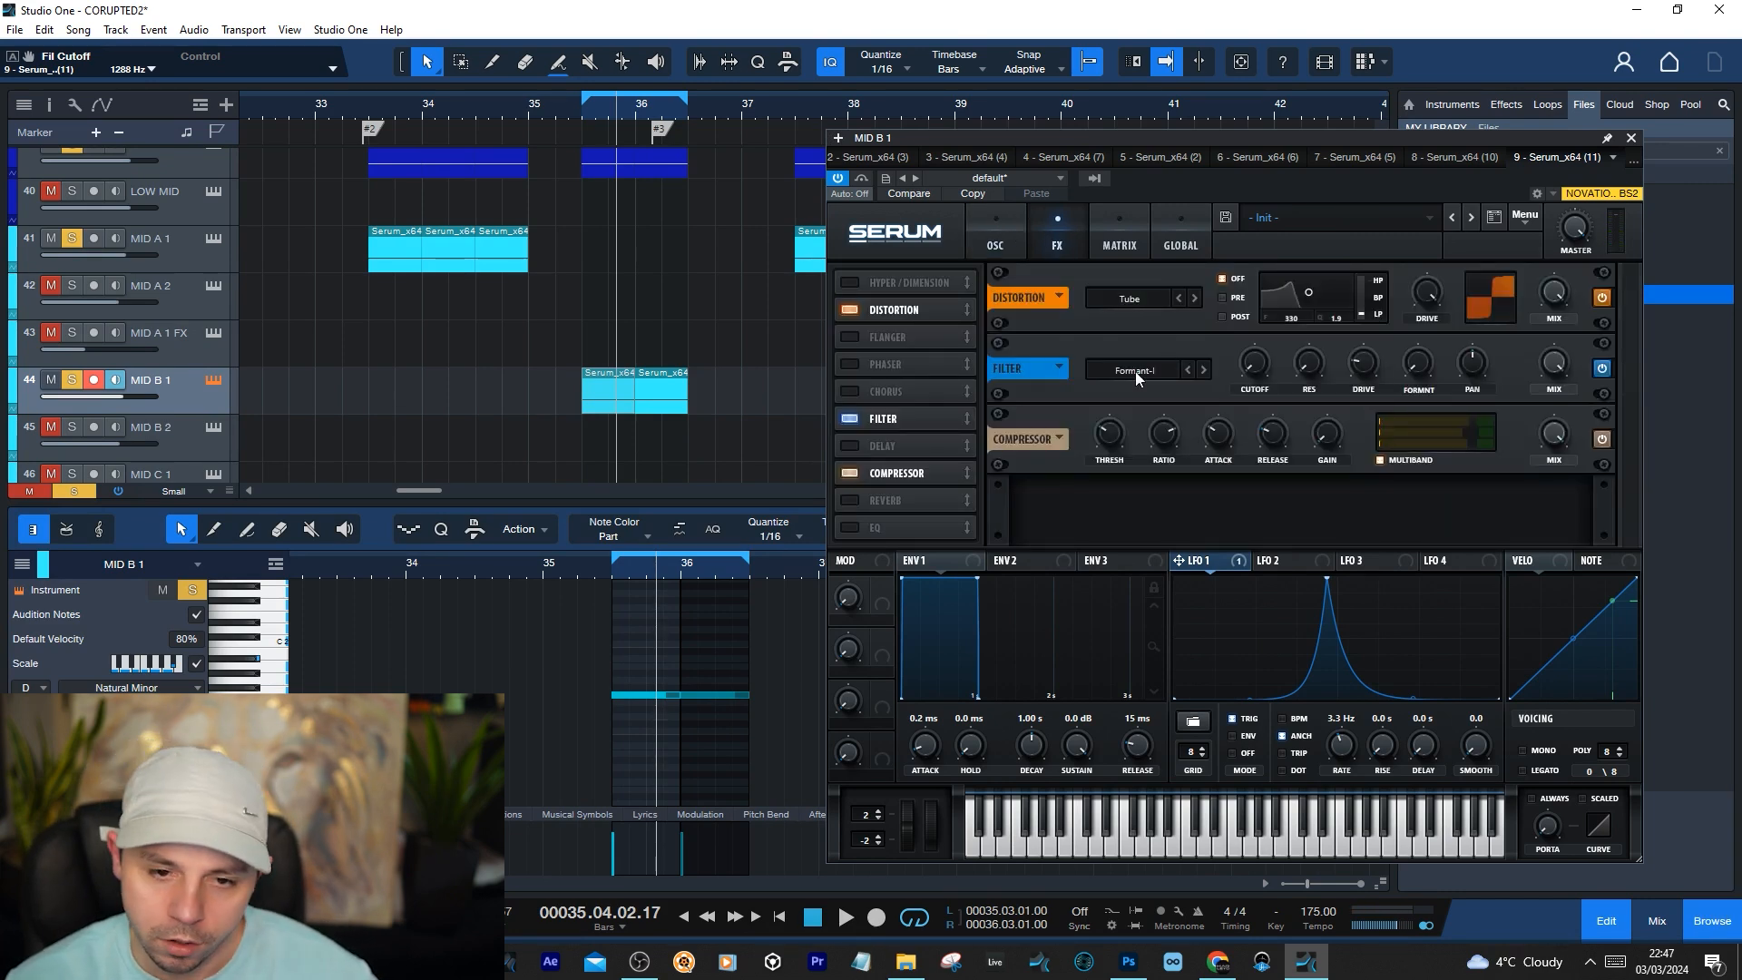
pyautogui.click(1017, 230)
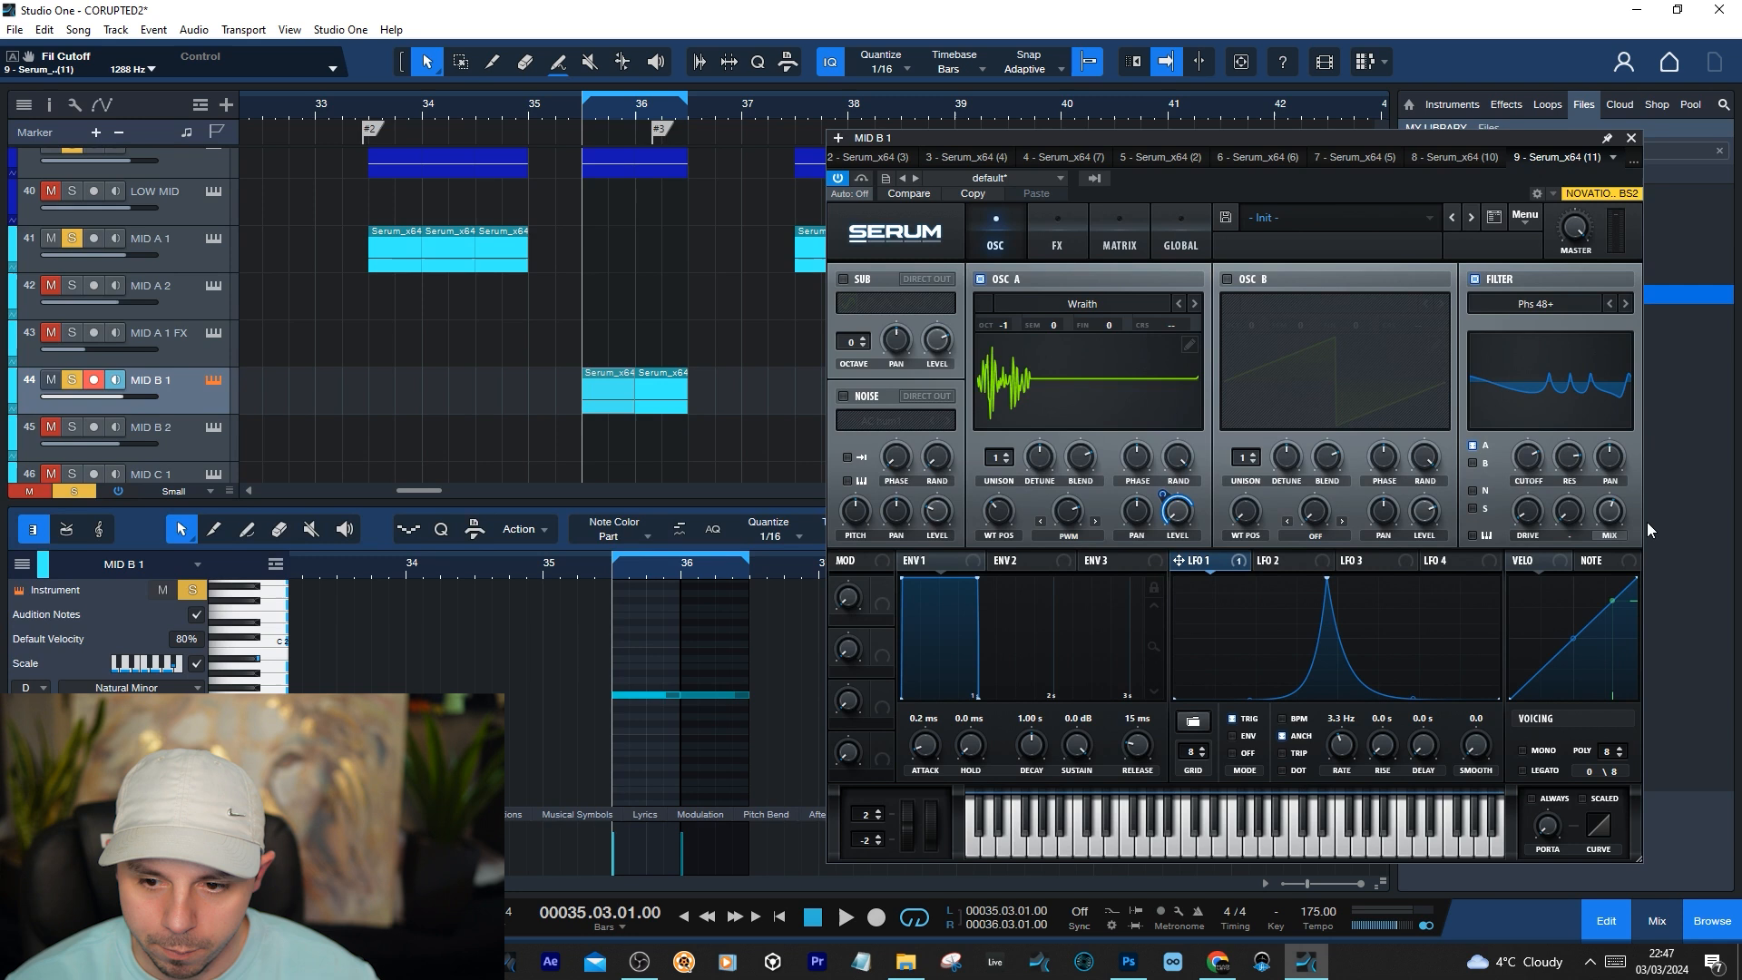
pyautogui.doubleClick(1532, 515)
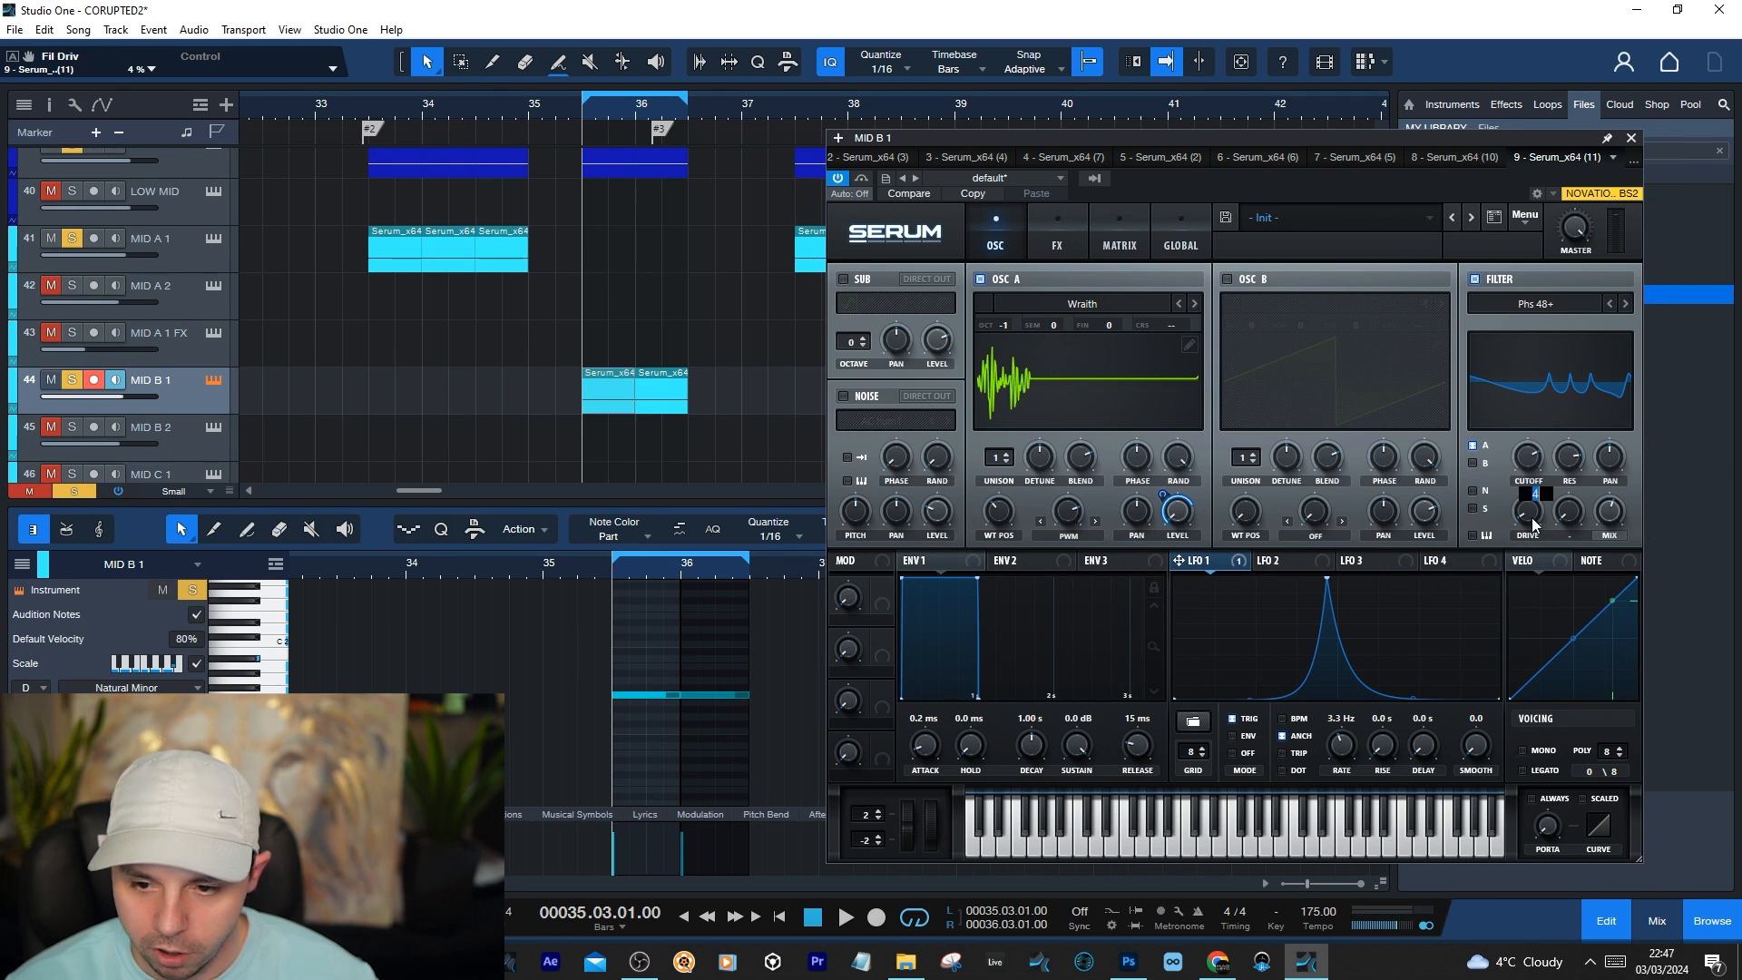
pyautogui.doubleClick(1571, 465)
pyautogui.click(1454, 138)
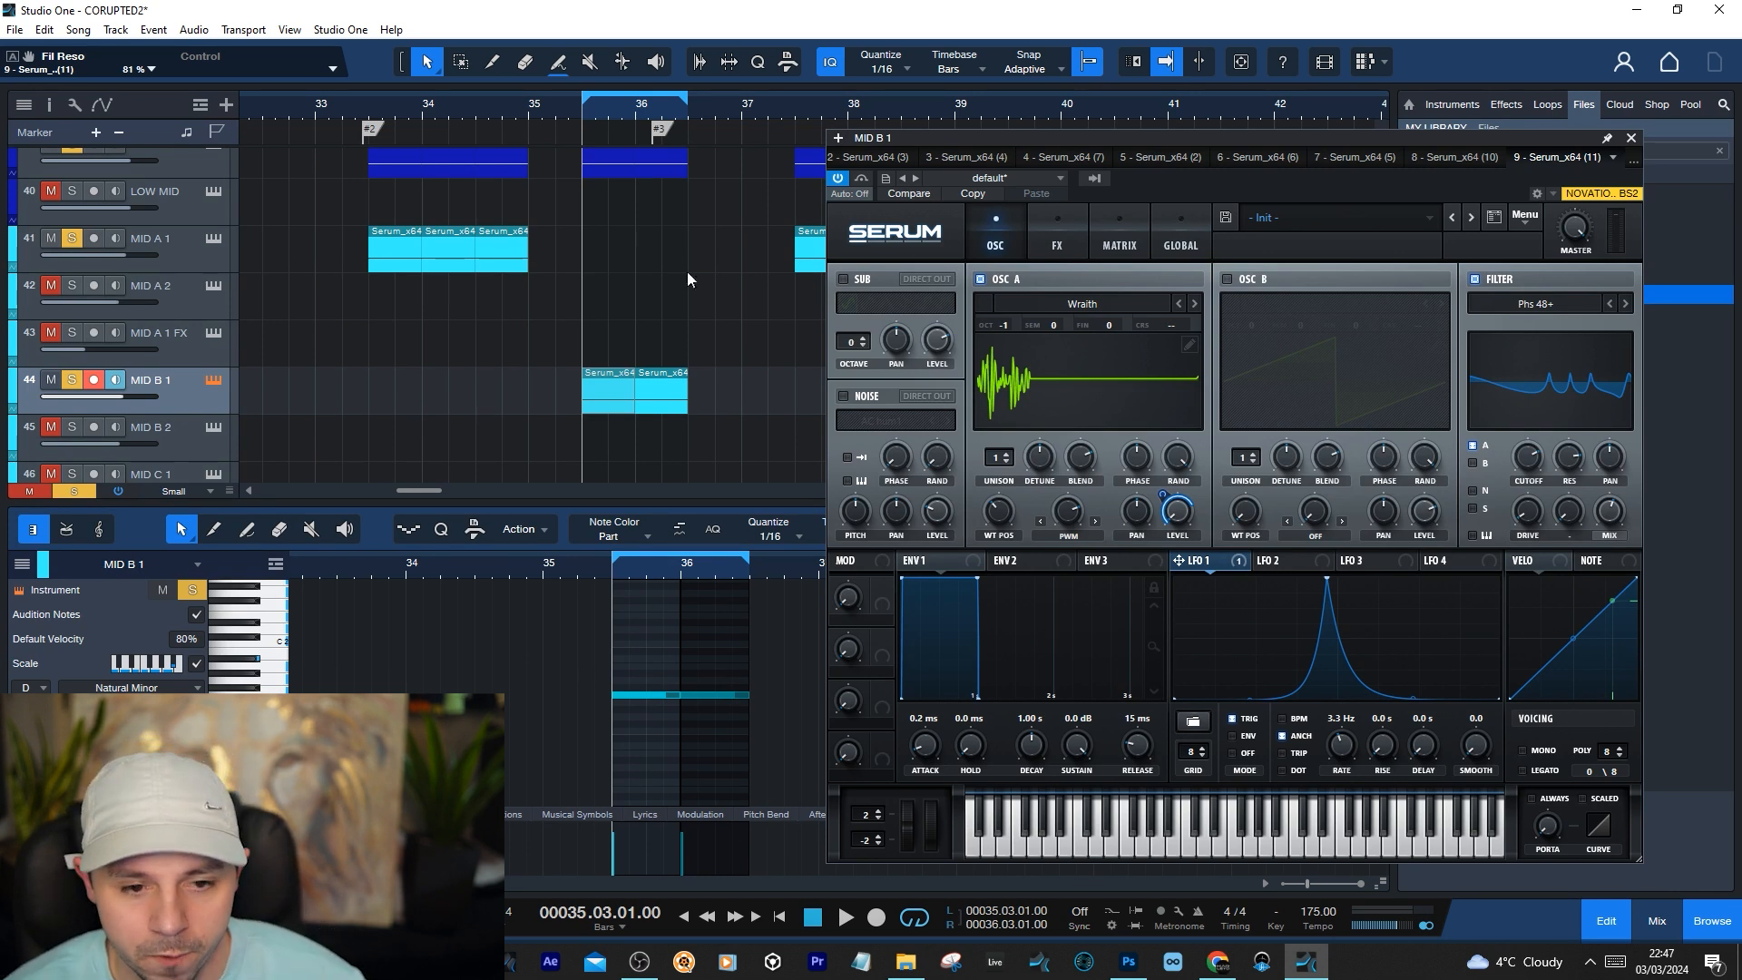
# Audition the MID B 1 loop while trying the formant and cutoff controls of Serum's Formant-I effects filter
pyautogui.click(1059, 237)
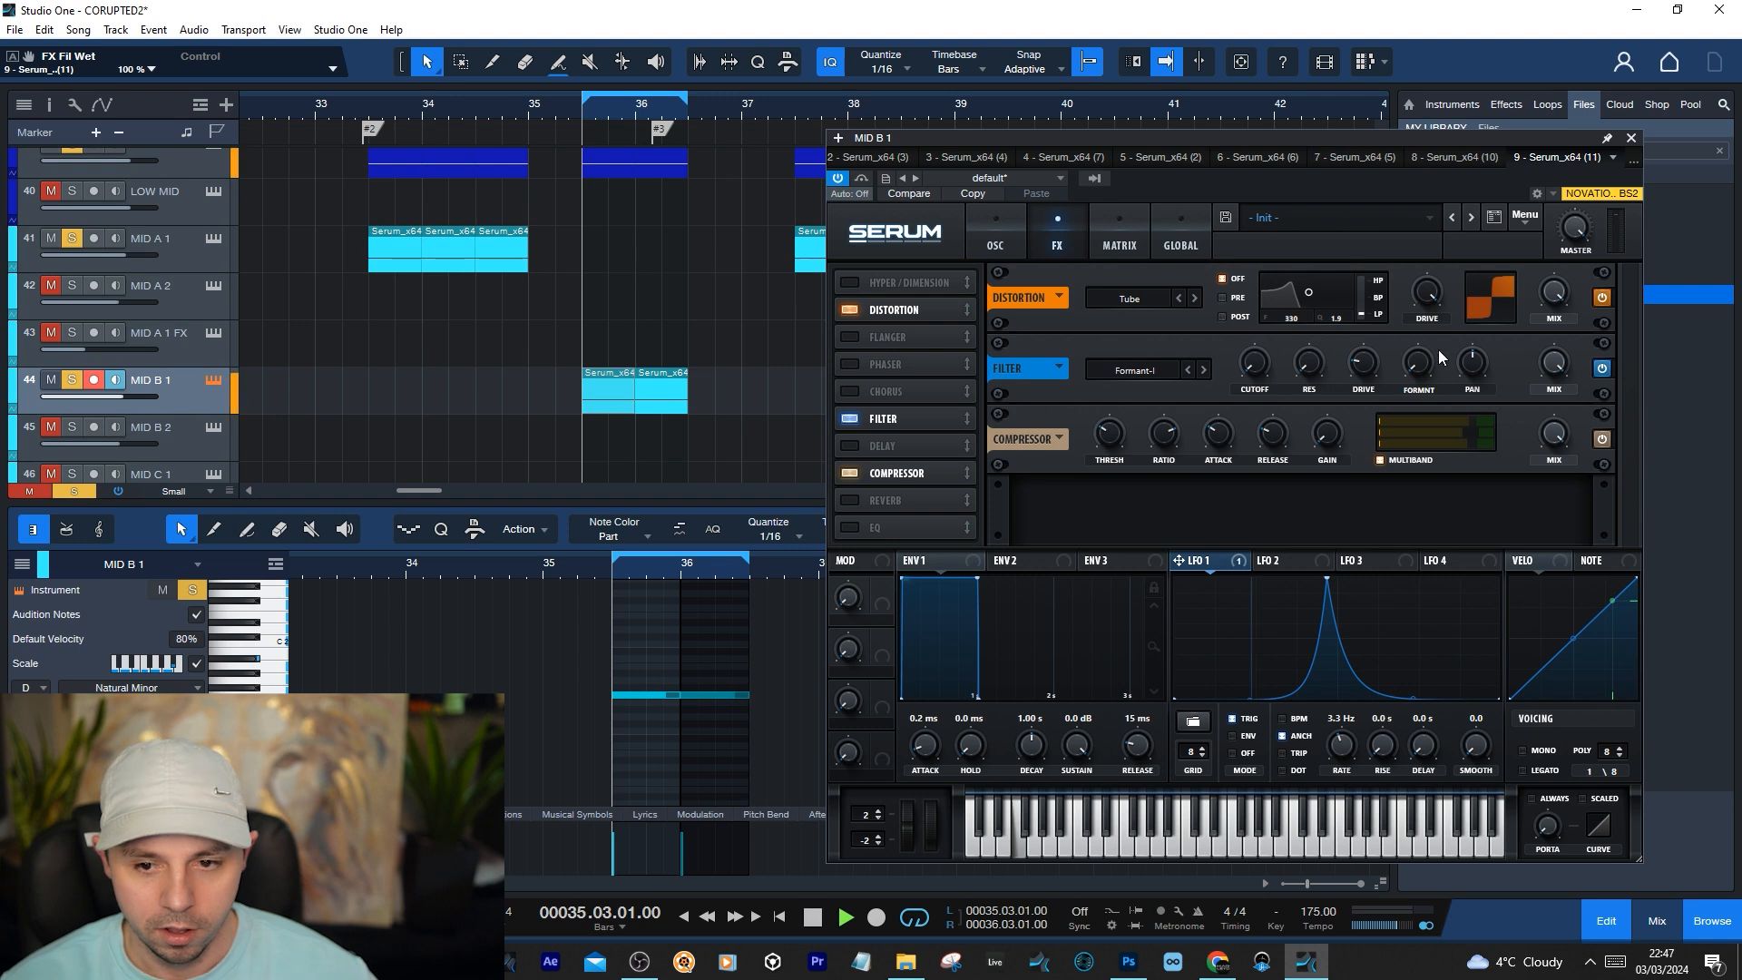
pyautogui.press('space')
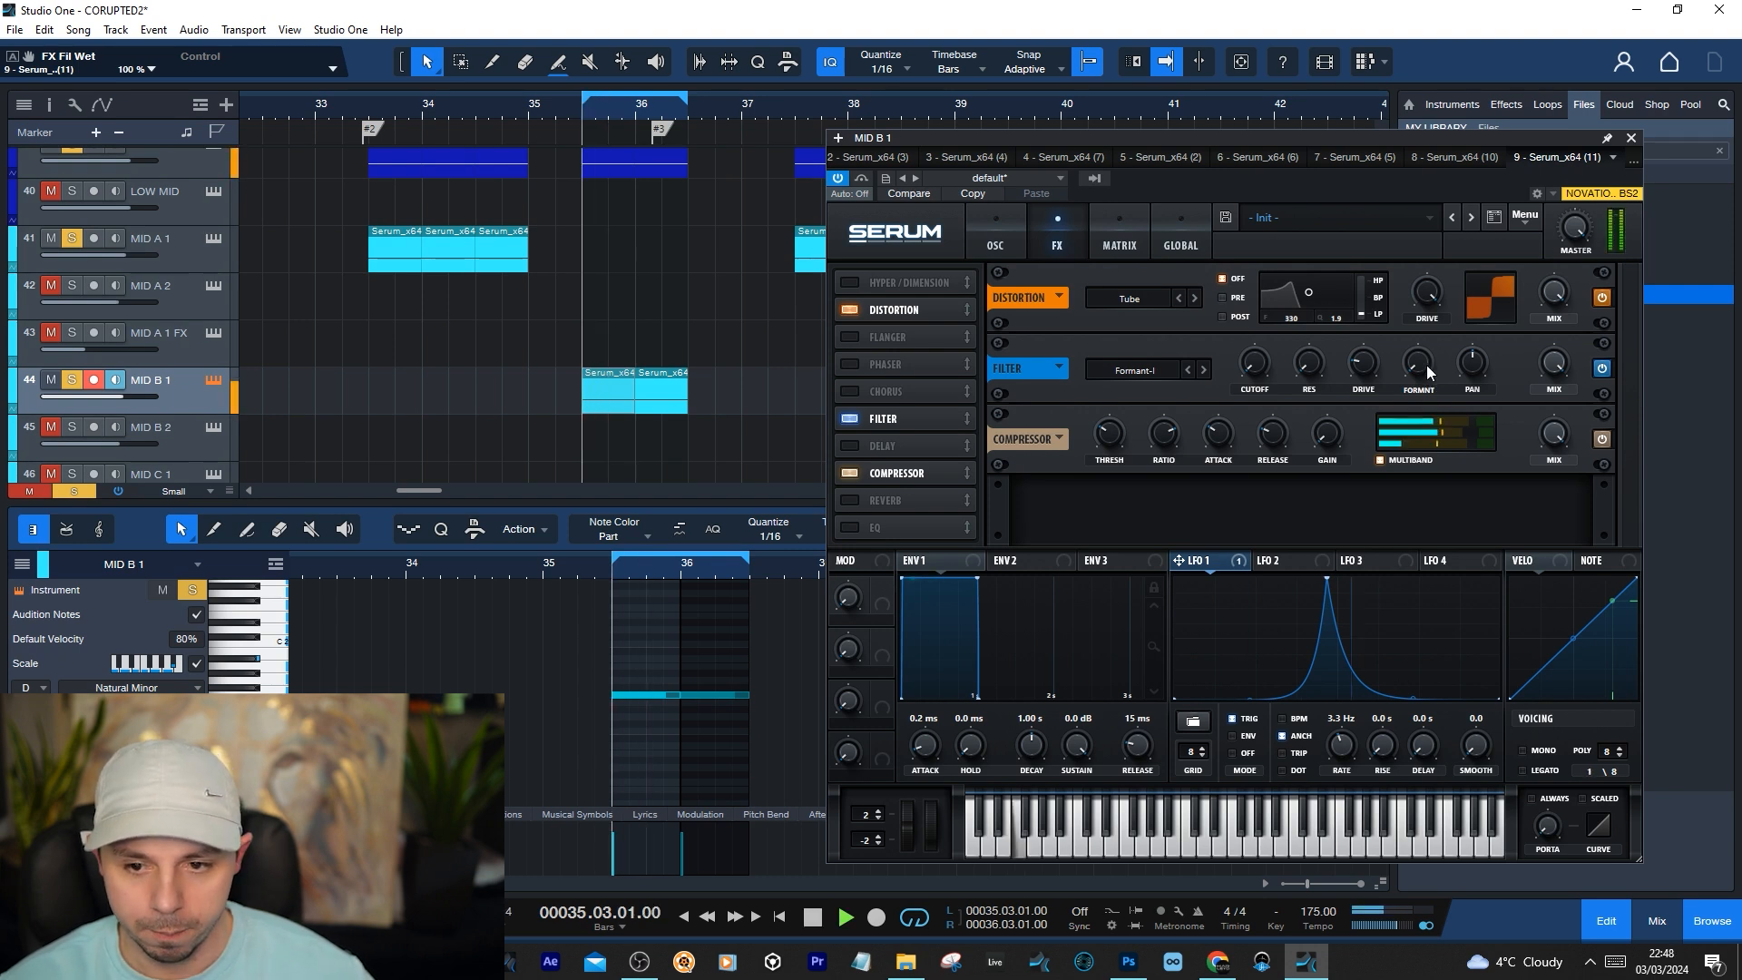
pyautogui.click(1421, 364)
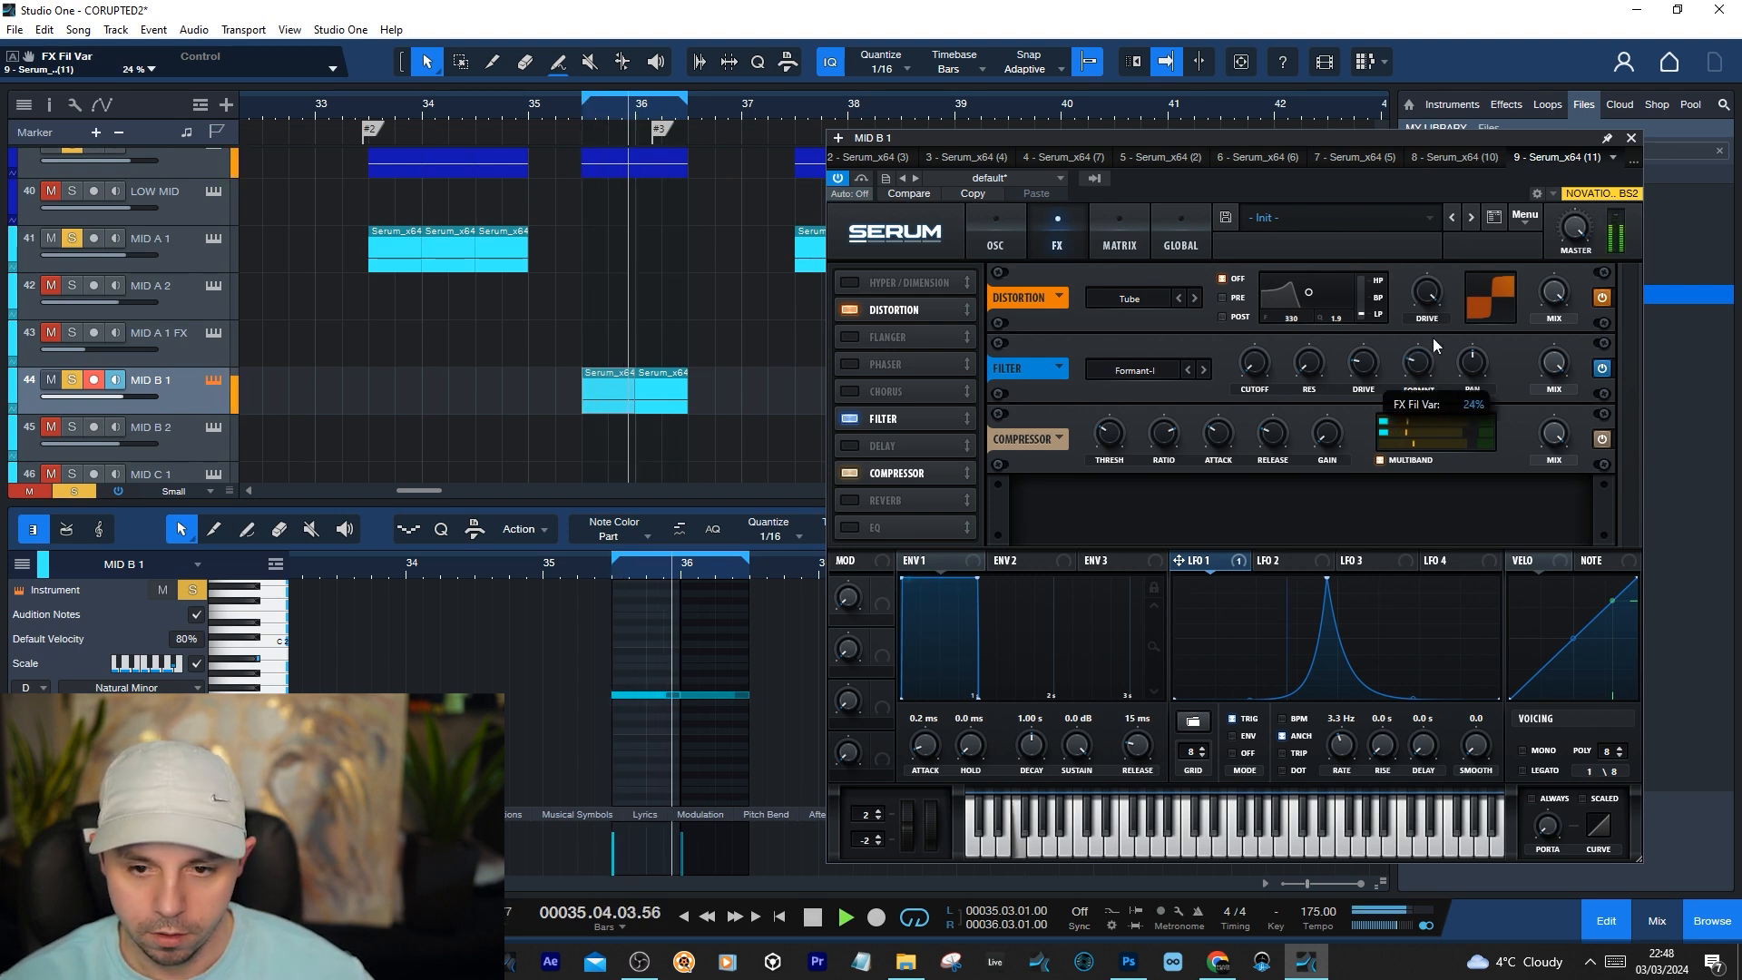
pyautogui.press('space')
pyautogui.click(1256, 372)
pyautogui.press('space')
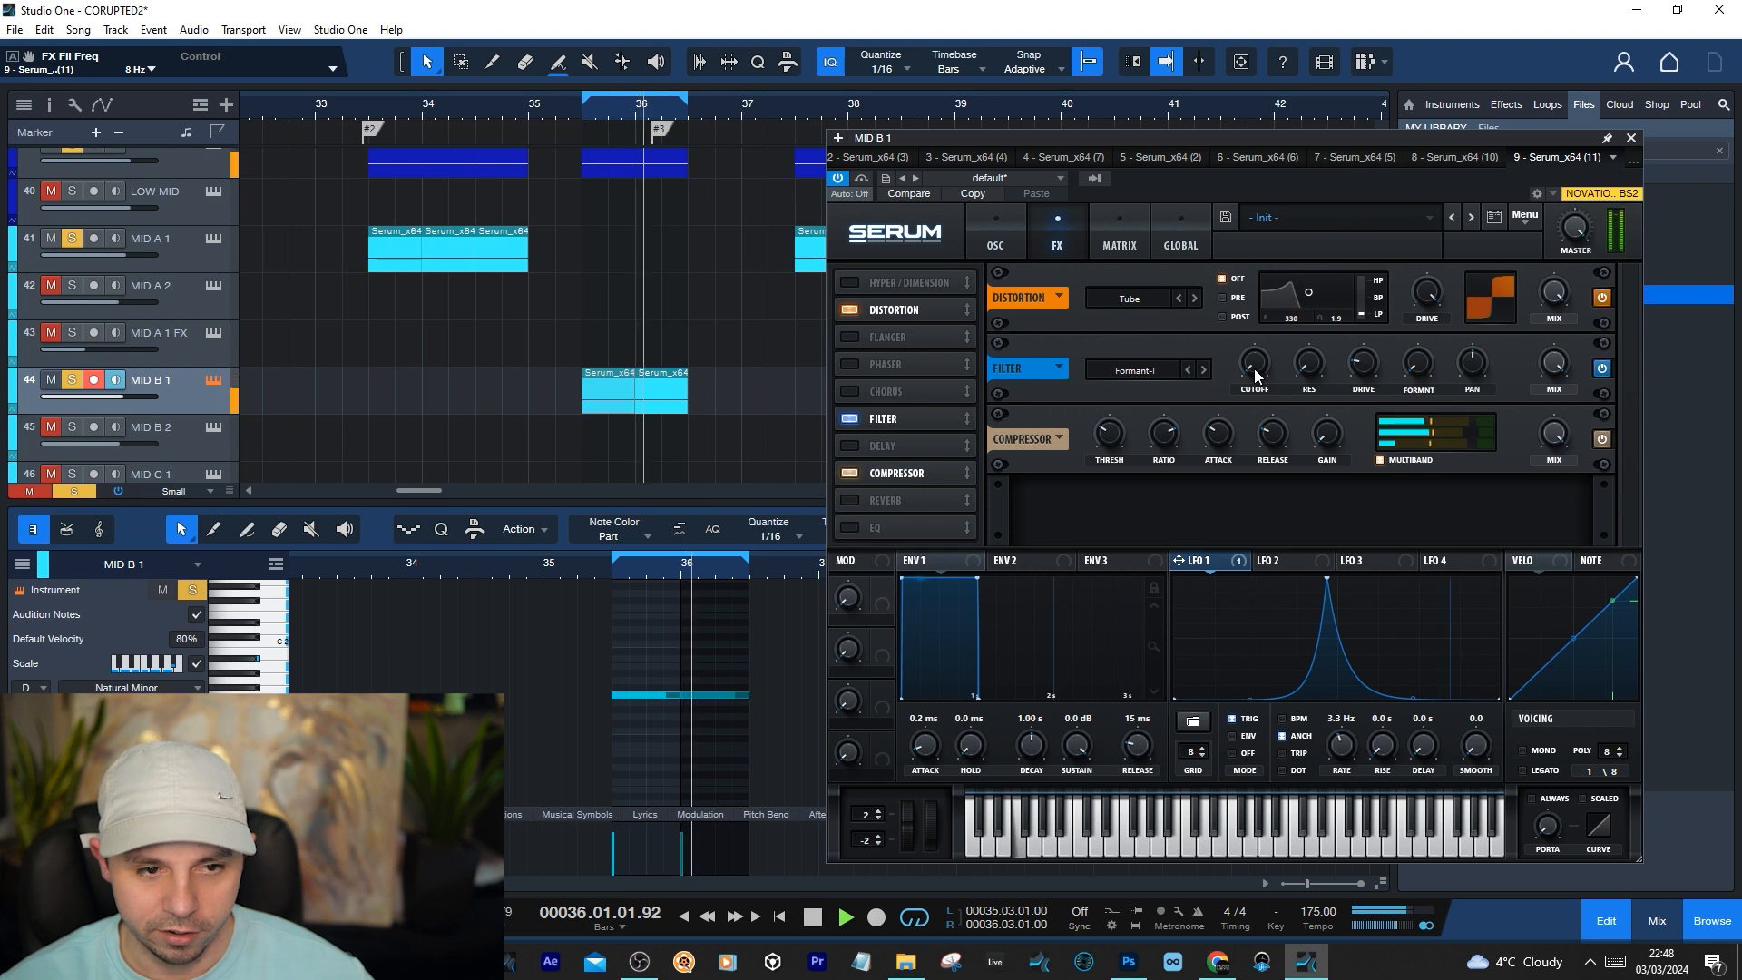
pyautogui.moveTo(1257, 372)
pyautogui.mouseDown()
pyautogui.moveTo(1272, 292)
pyautogui.moveTo(1249, 394)
pyautogui.mouseUp()
pyautogui.press('space')
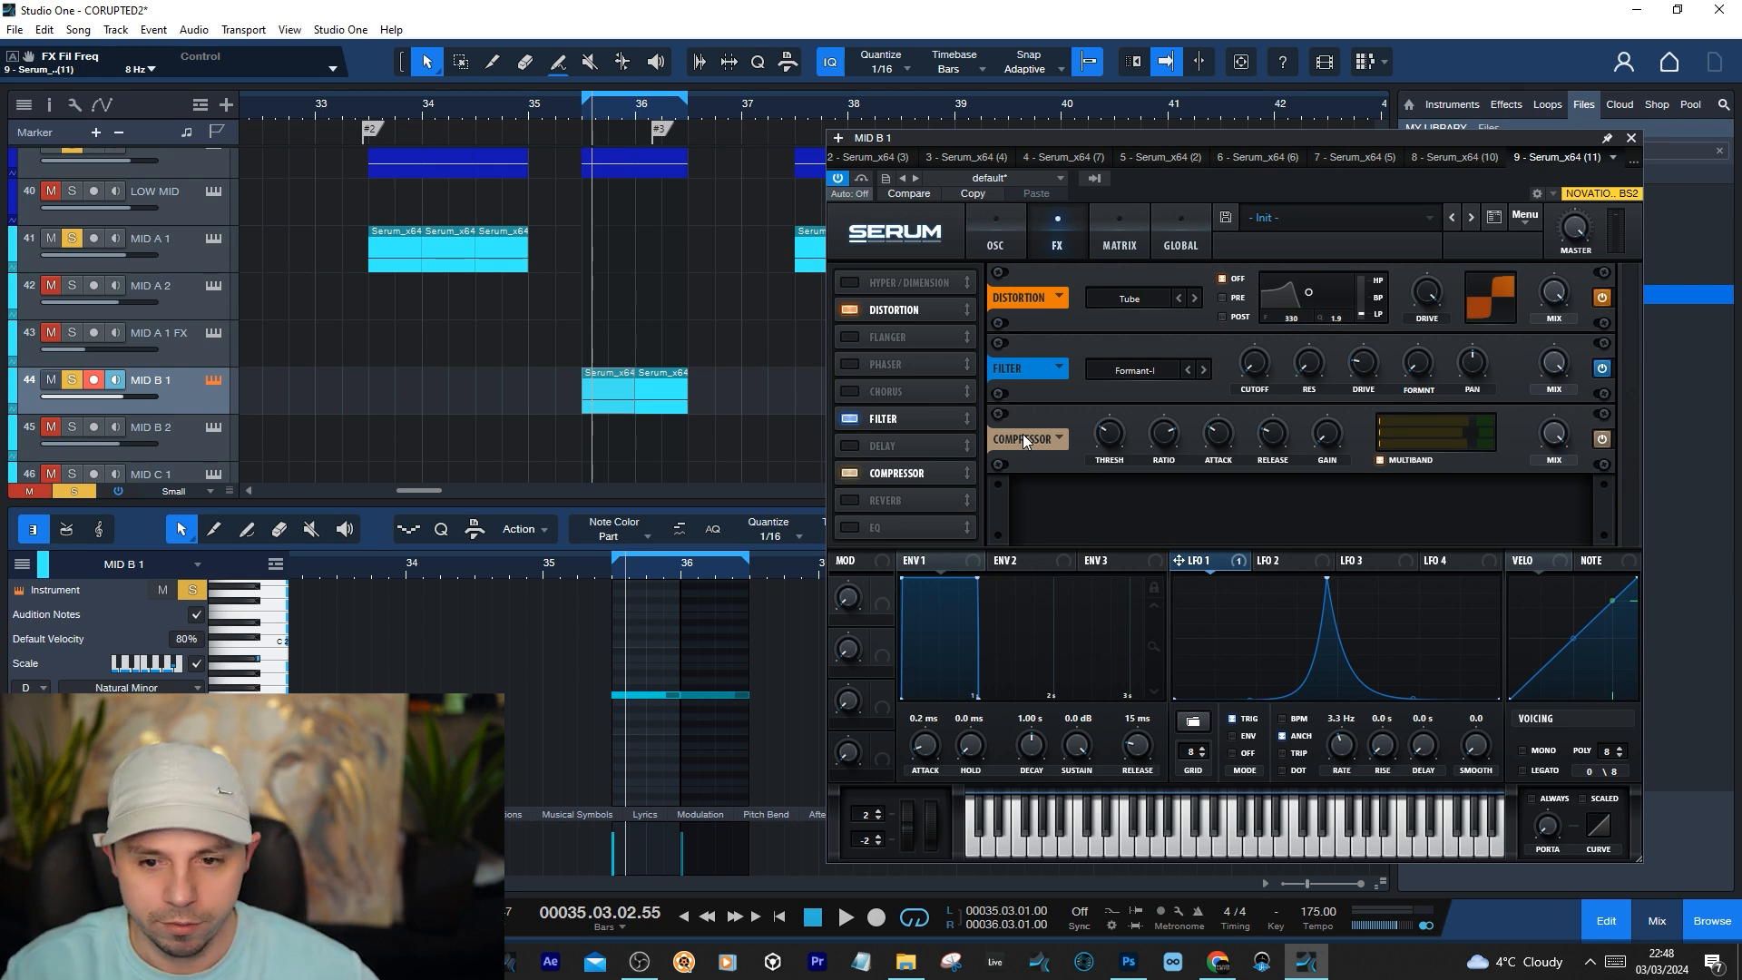
# Examine MID B 1's main filter and the LFO 1 routing in Serum's modulation matrix
pyautogui.click(1019, 251)
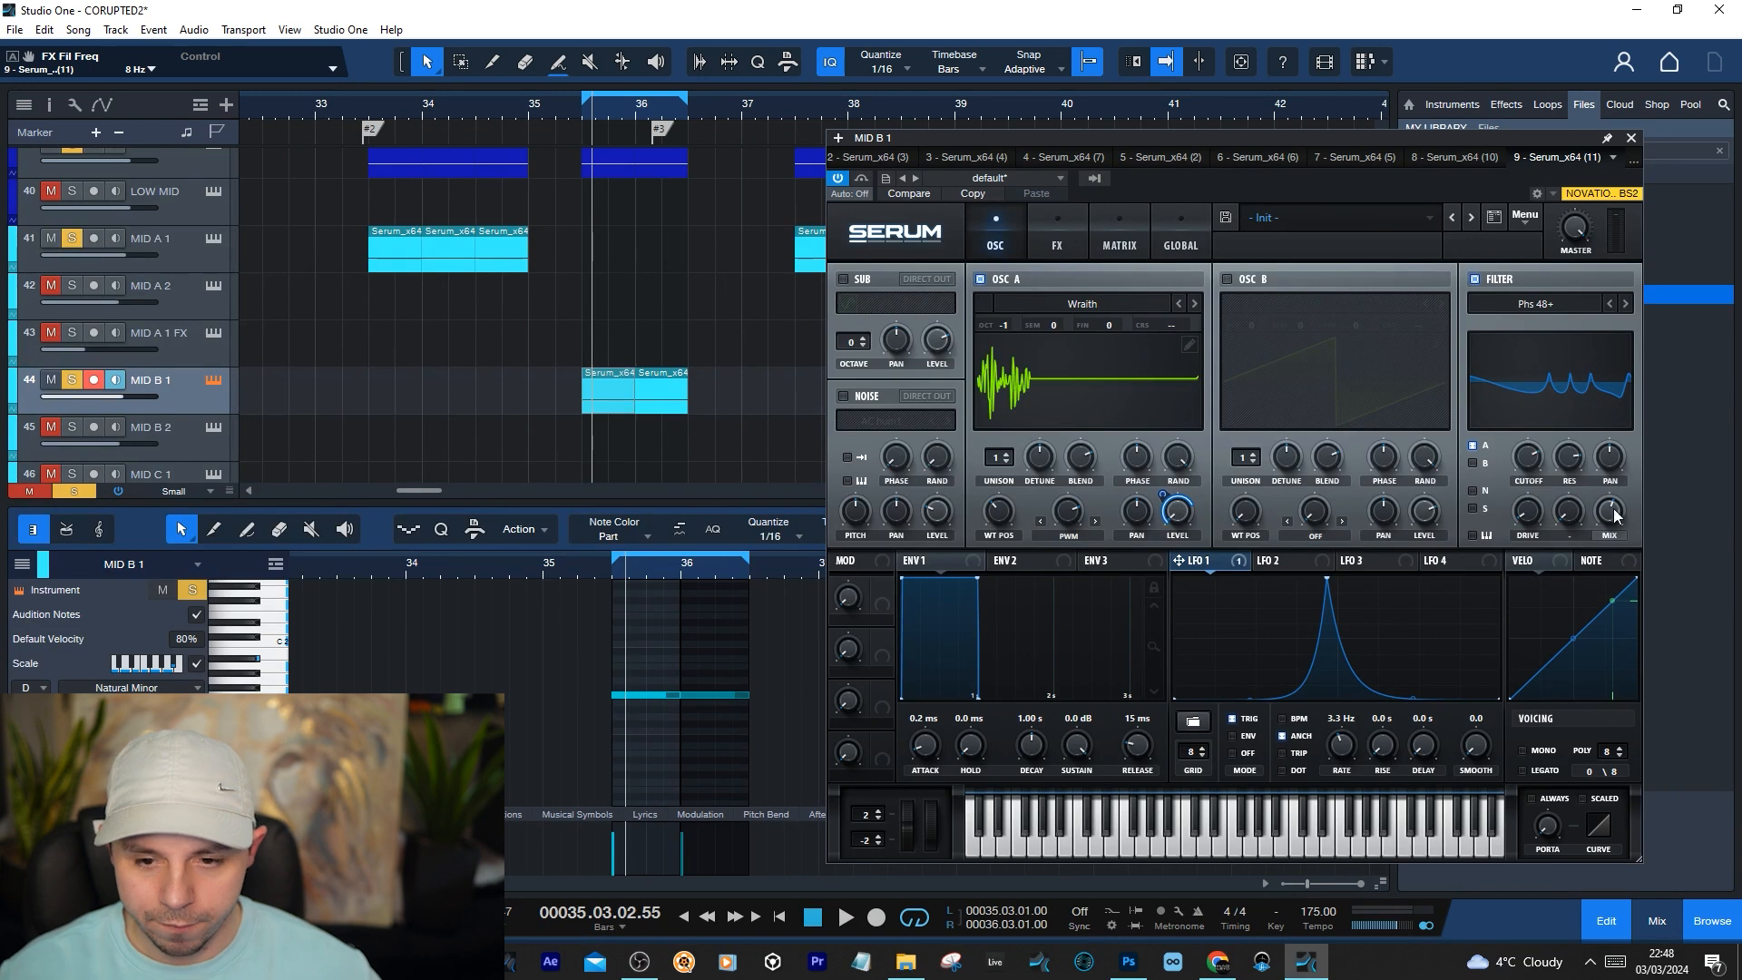
pyautogui.click(1145, 227)
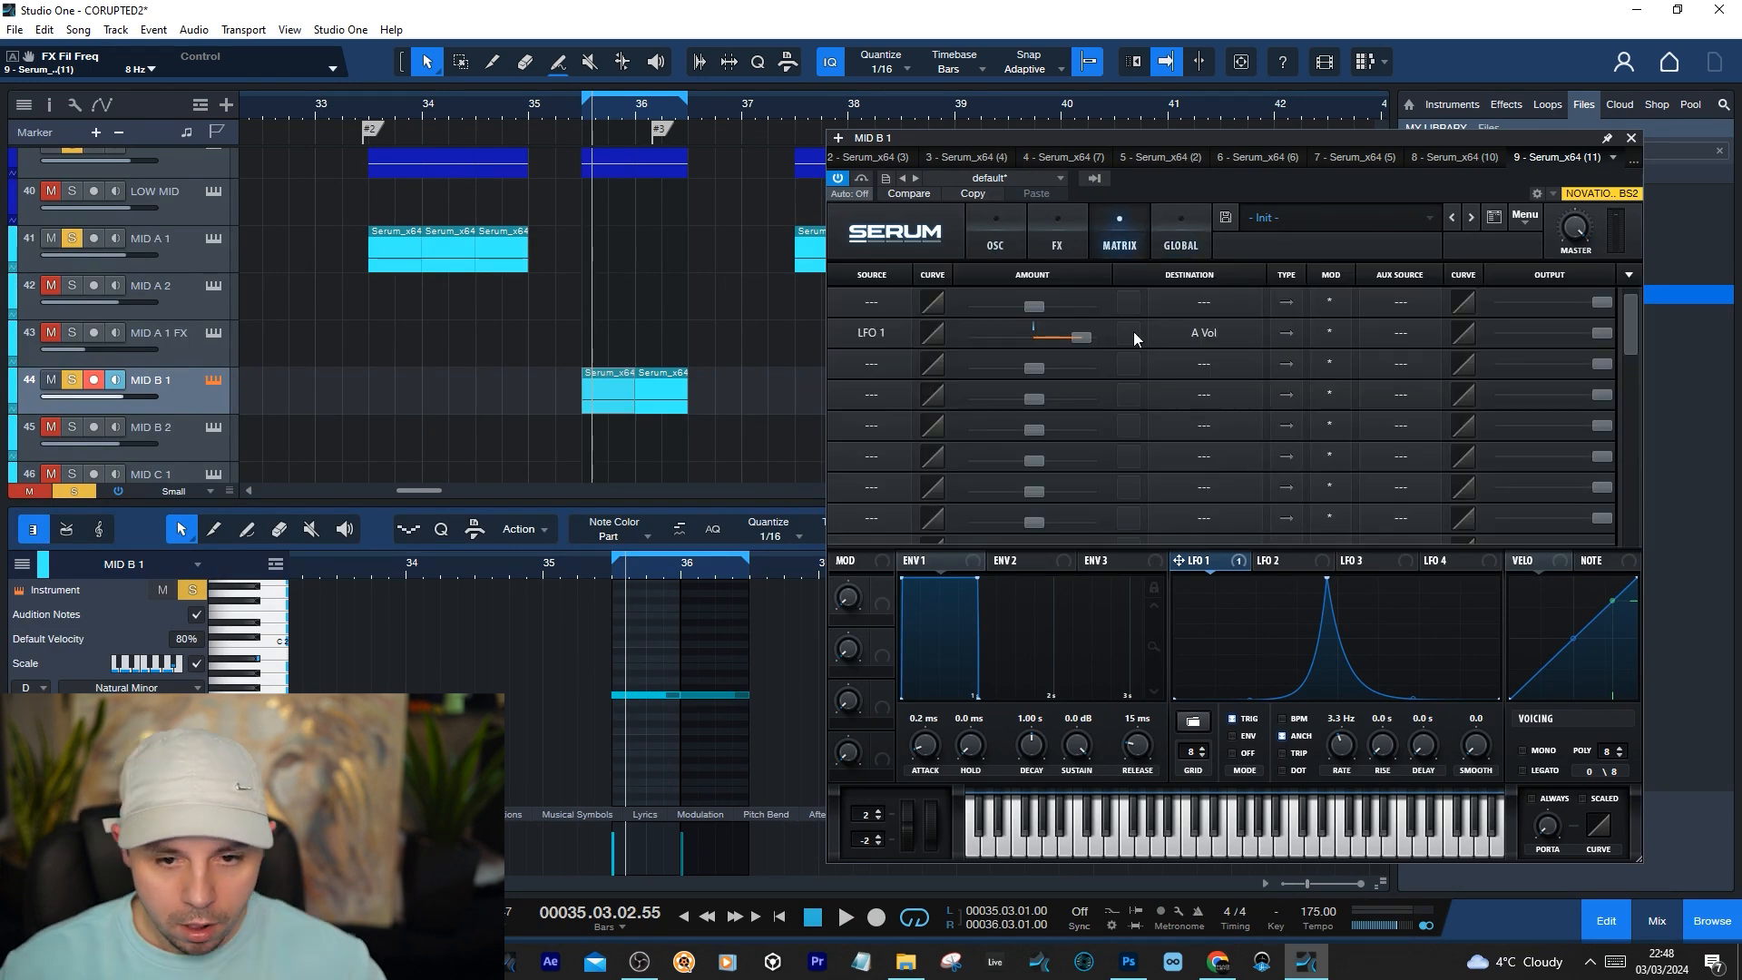
pyautogui.click(982, 245)
# Close MID B 1's Serum window and the note editor, and clear the solo on all tracks
pyautogui.click(1632, 139)
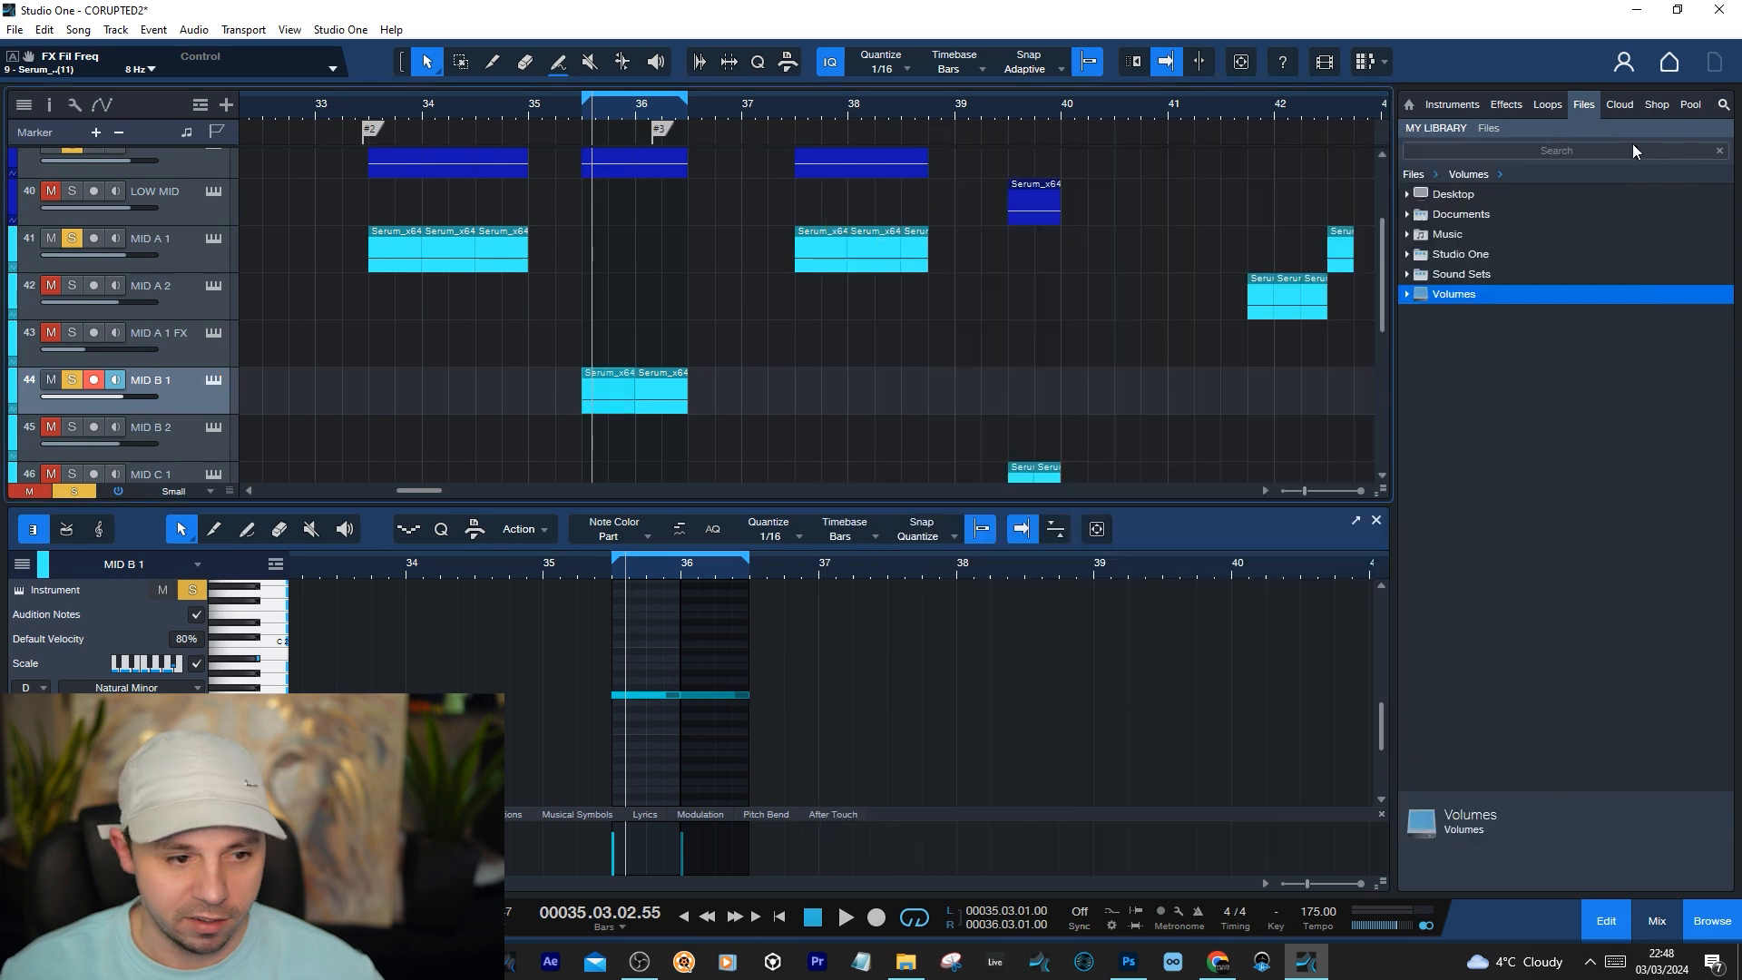
pyautogui.click(1376, 520)
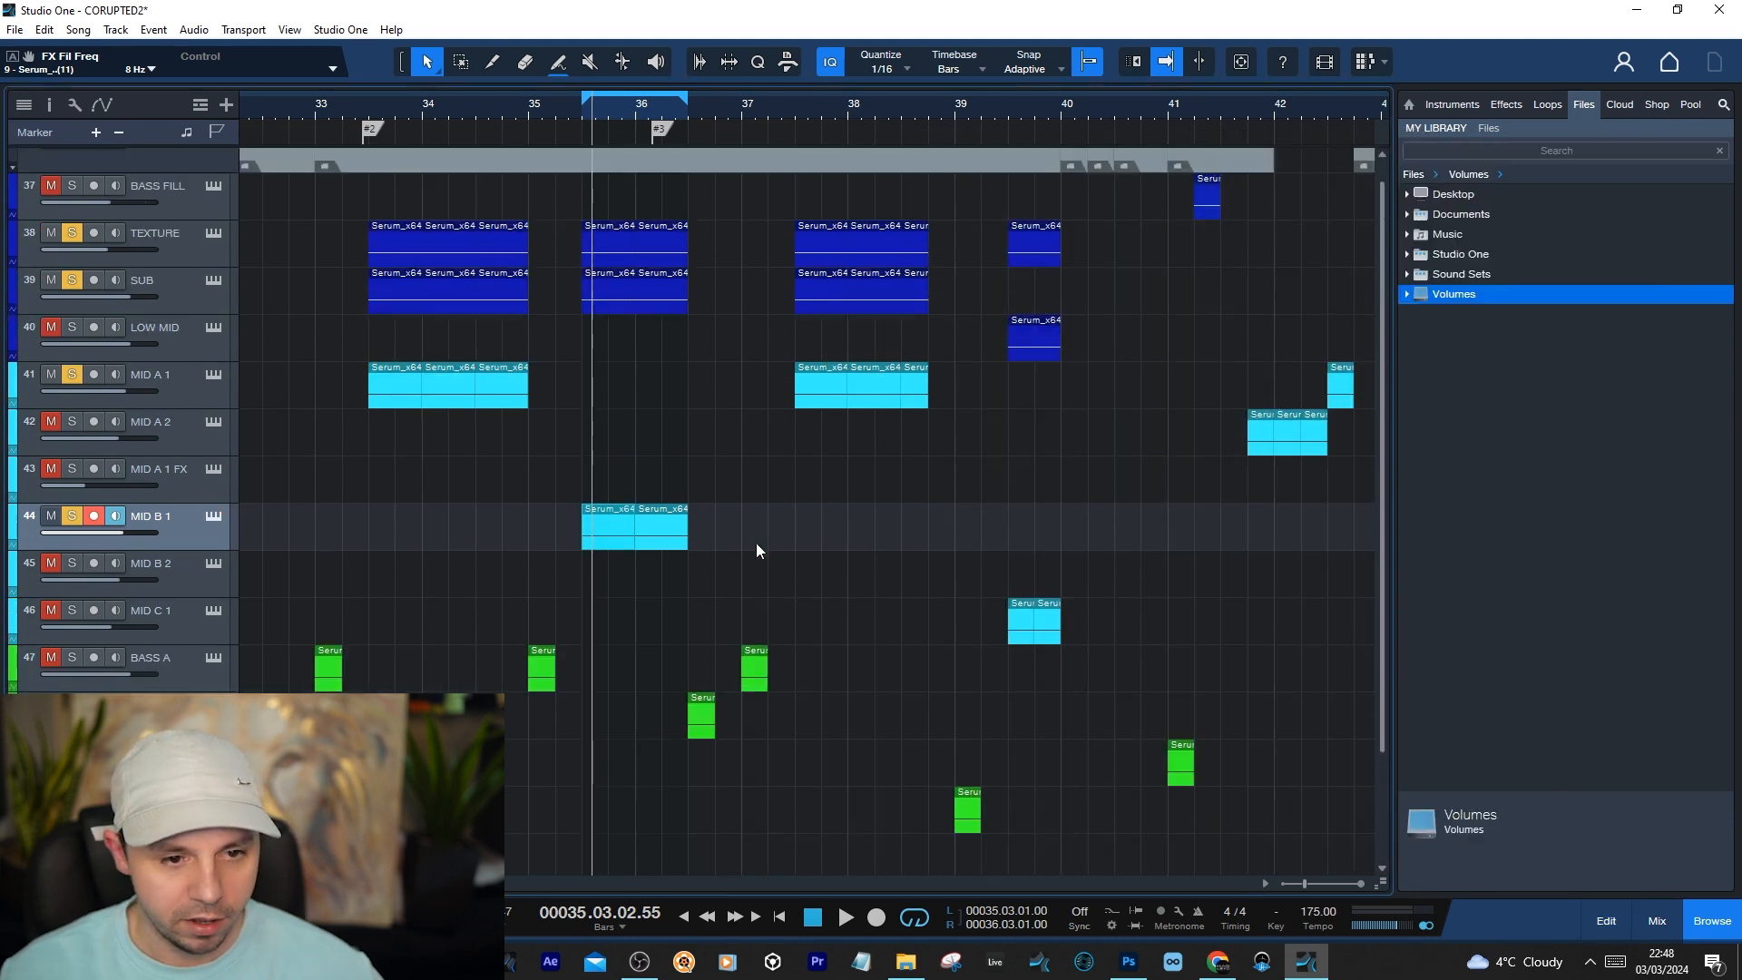
pyautogui.scroll(1, 730, 558)
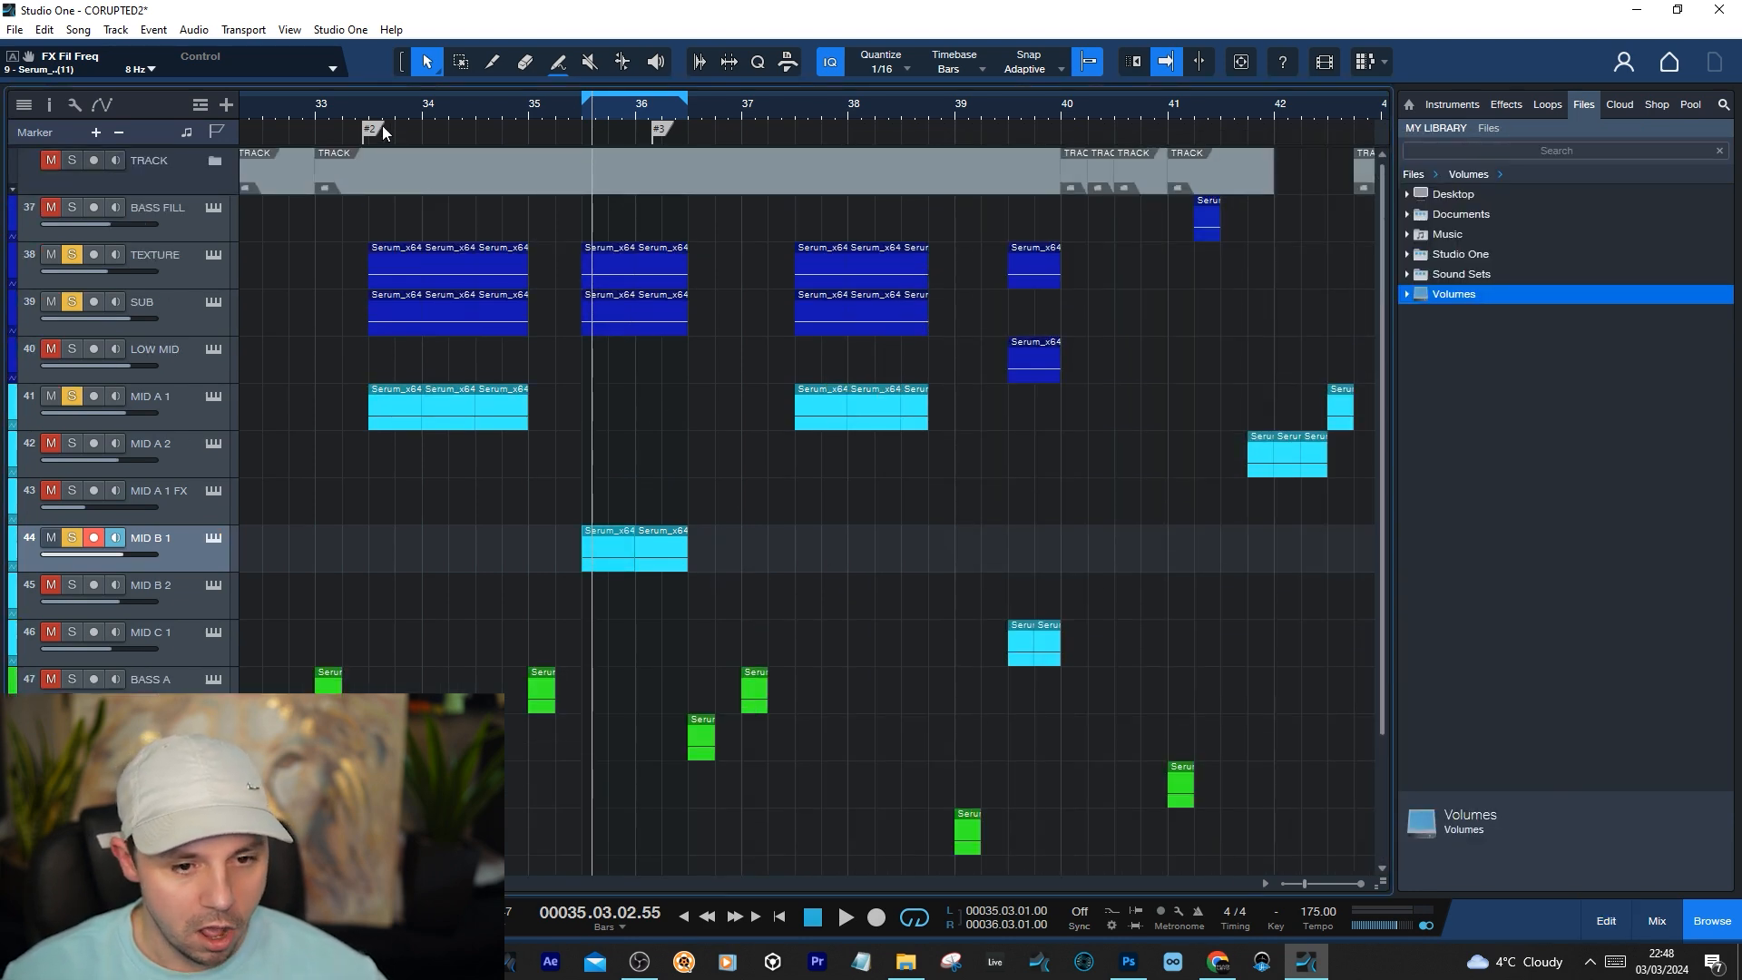
pyautogui.scroll(-1, 937, 435)
pyautogui.hscroll(1, 968, 133)
pyautogui.scroll(-1, 245, 676)
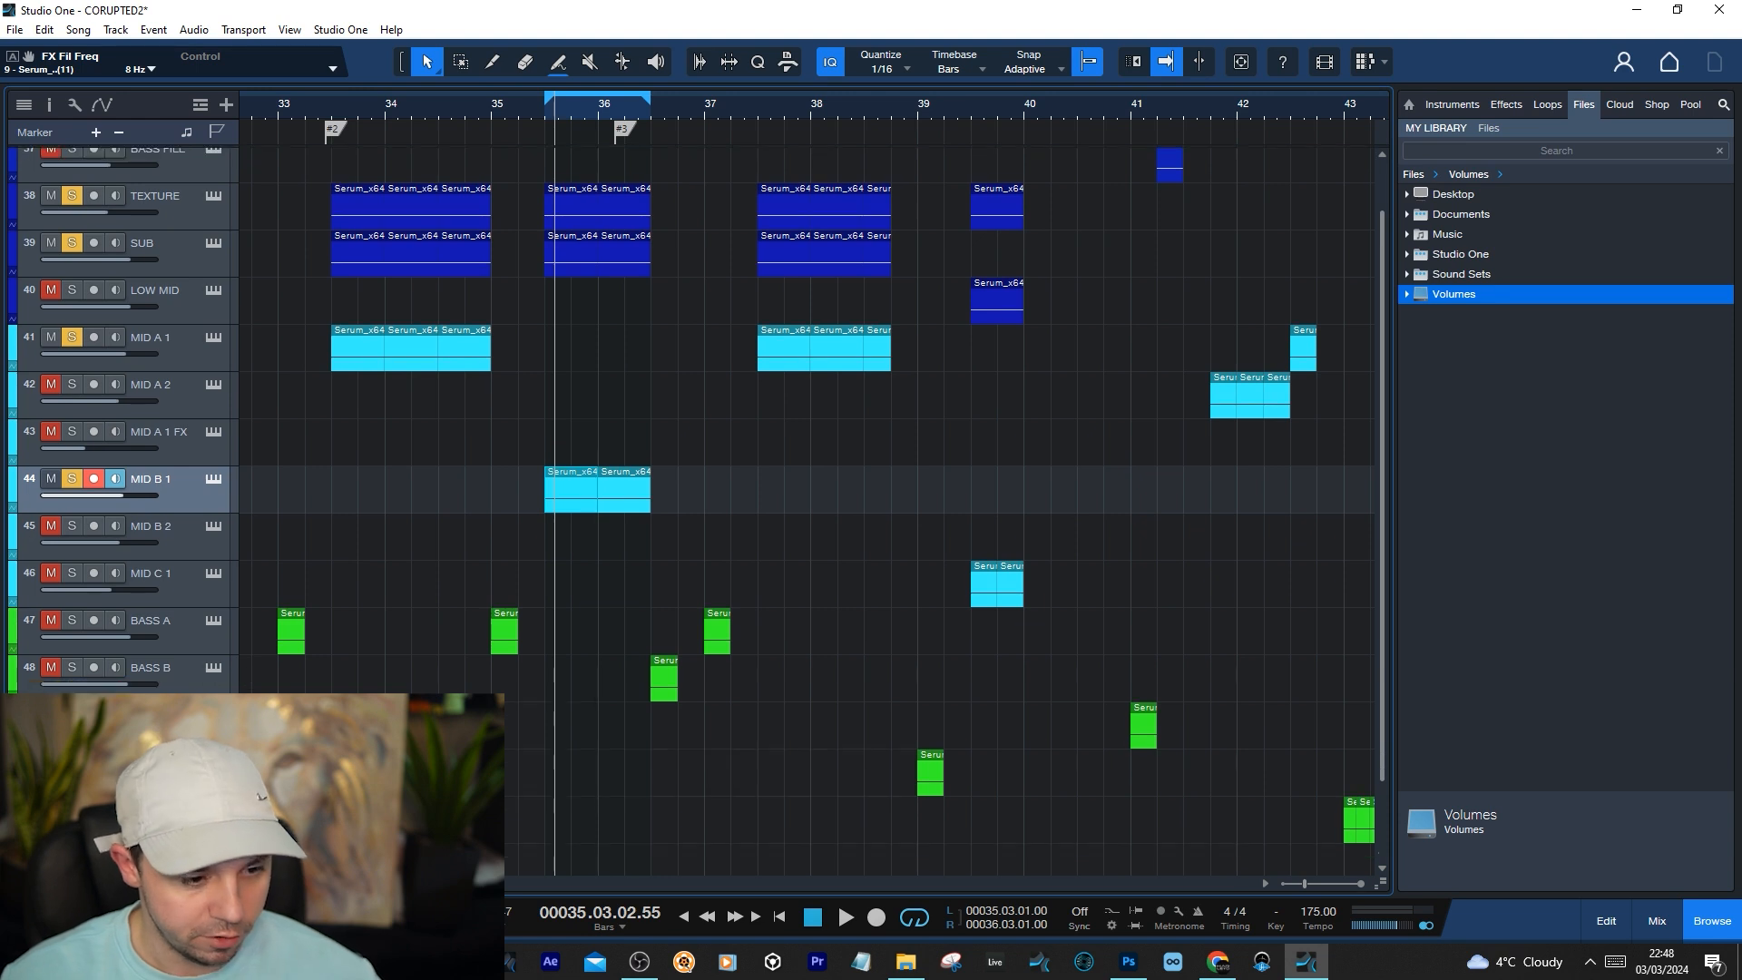
pyautogui.click(72, 882)
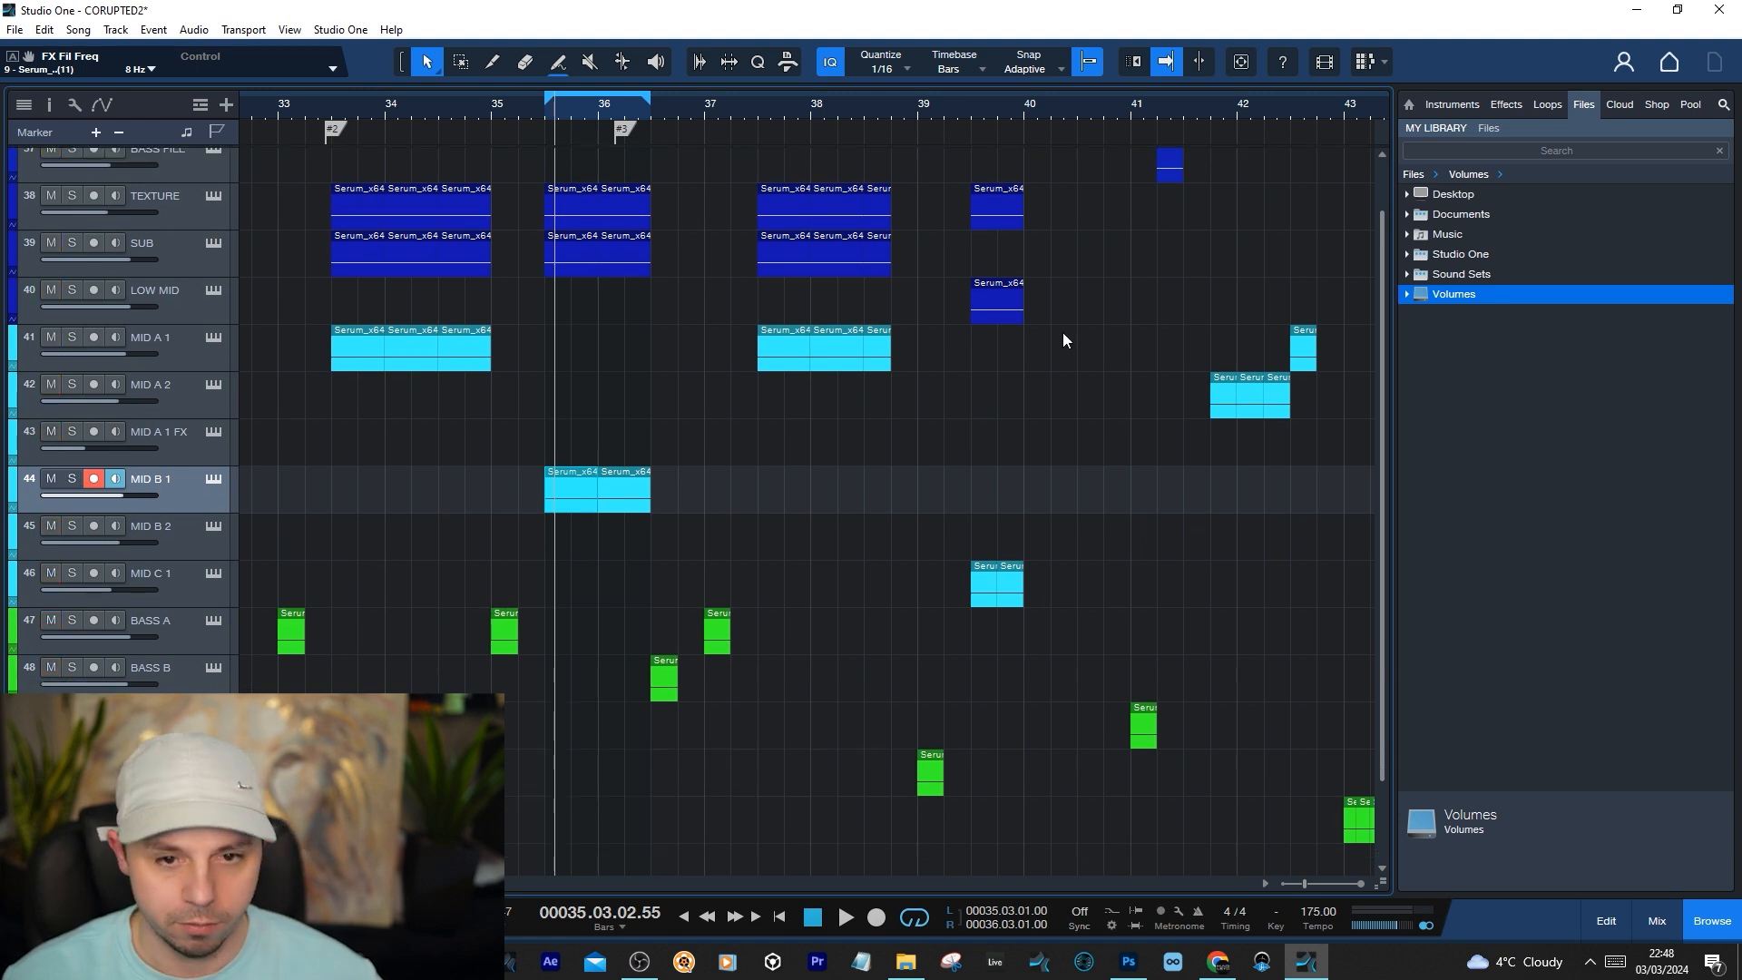
# Play the full mix from bar 39 through the MID C 1 clips and select the MID C 1 track
pyautogui.click(963, 119)
pyautogui.scroll(-3, 889, 118)
pyautogui.press('space')
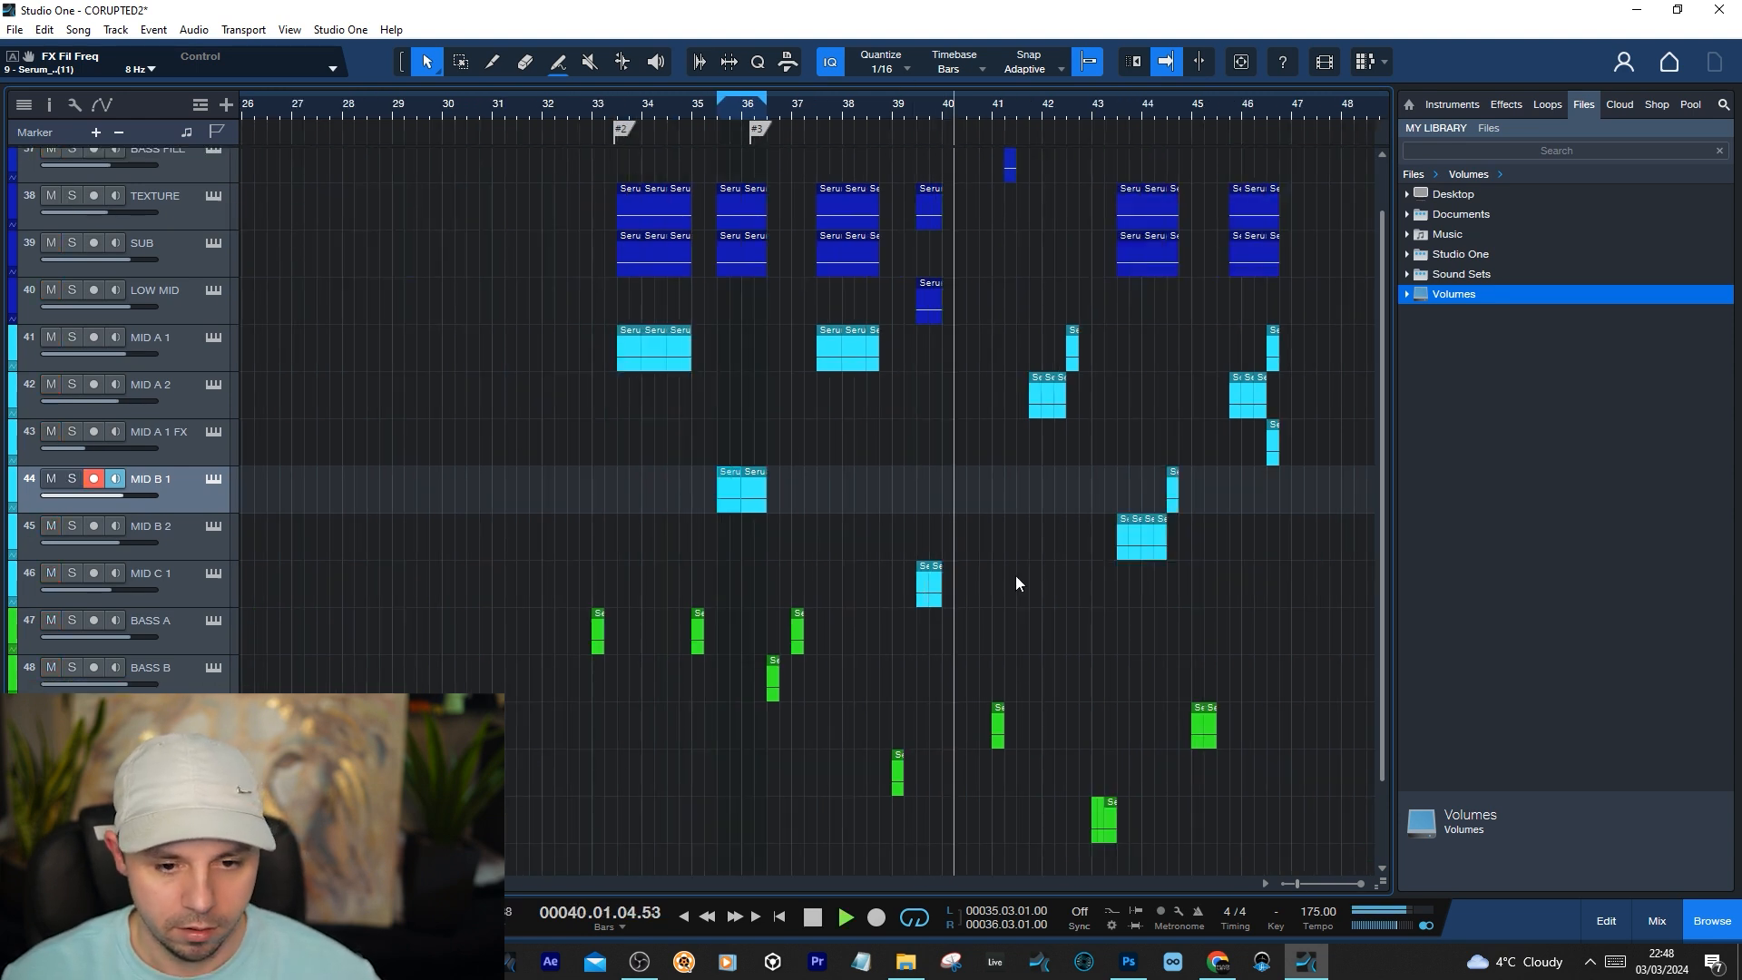
pyautogui.press('space')
pyautogui.click(945, 592)
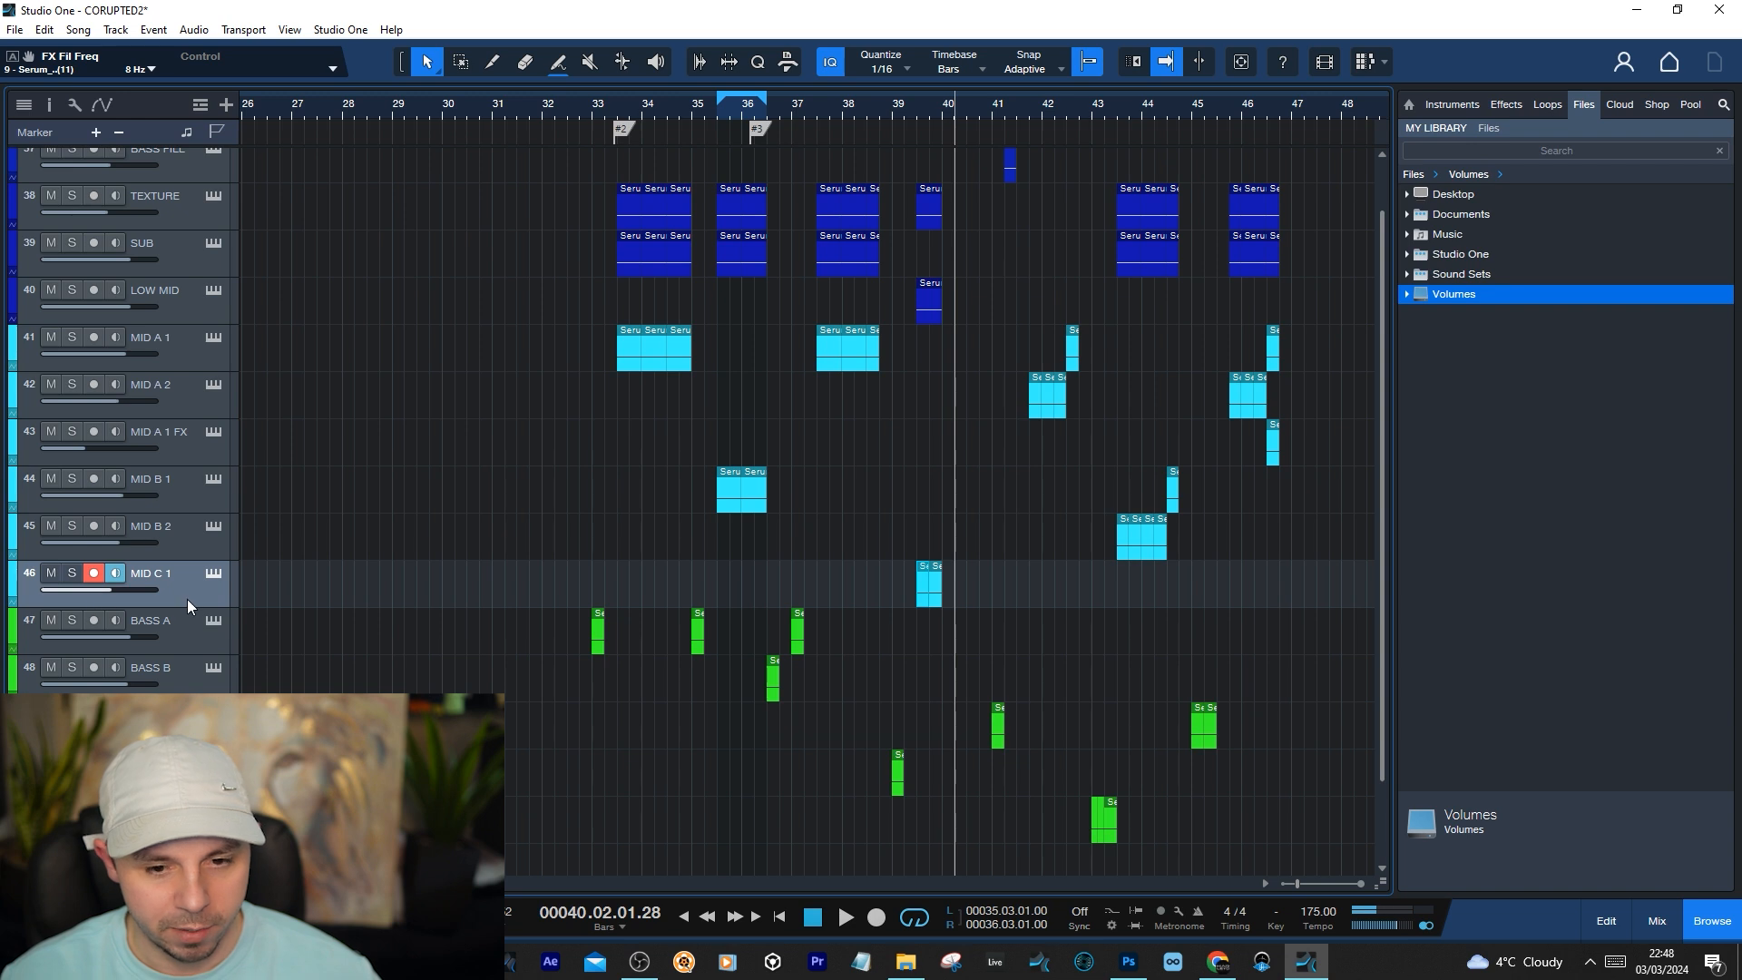
# Place the playhead at 40.04.01 and play the arrangement through the MID A 2 clips
pyautogui.click(917, 107)
pyautogui.scroll(-3, 853, 102)
pyautogui.click(827, 111)
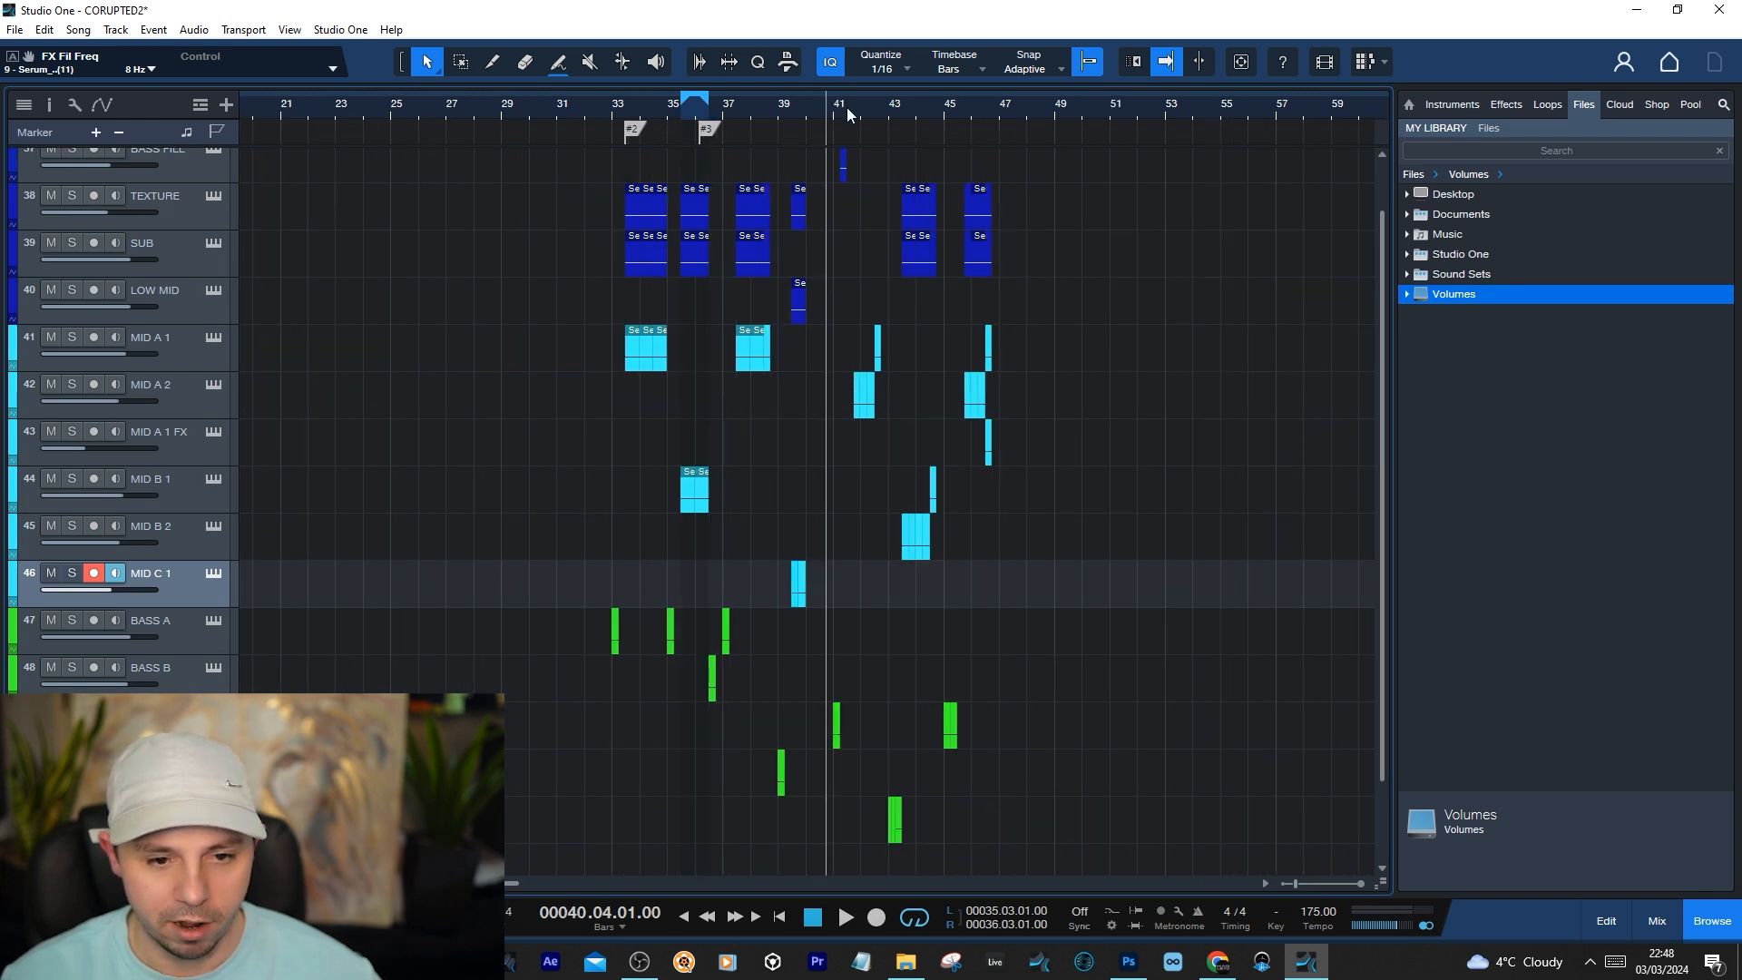
pyautogui.scroll(5, 846, 110)
pyautogui.press('space')
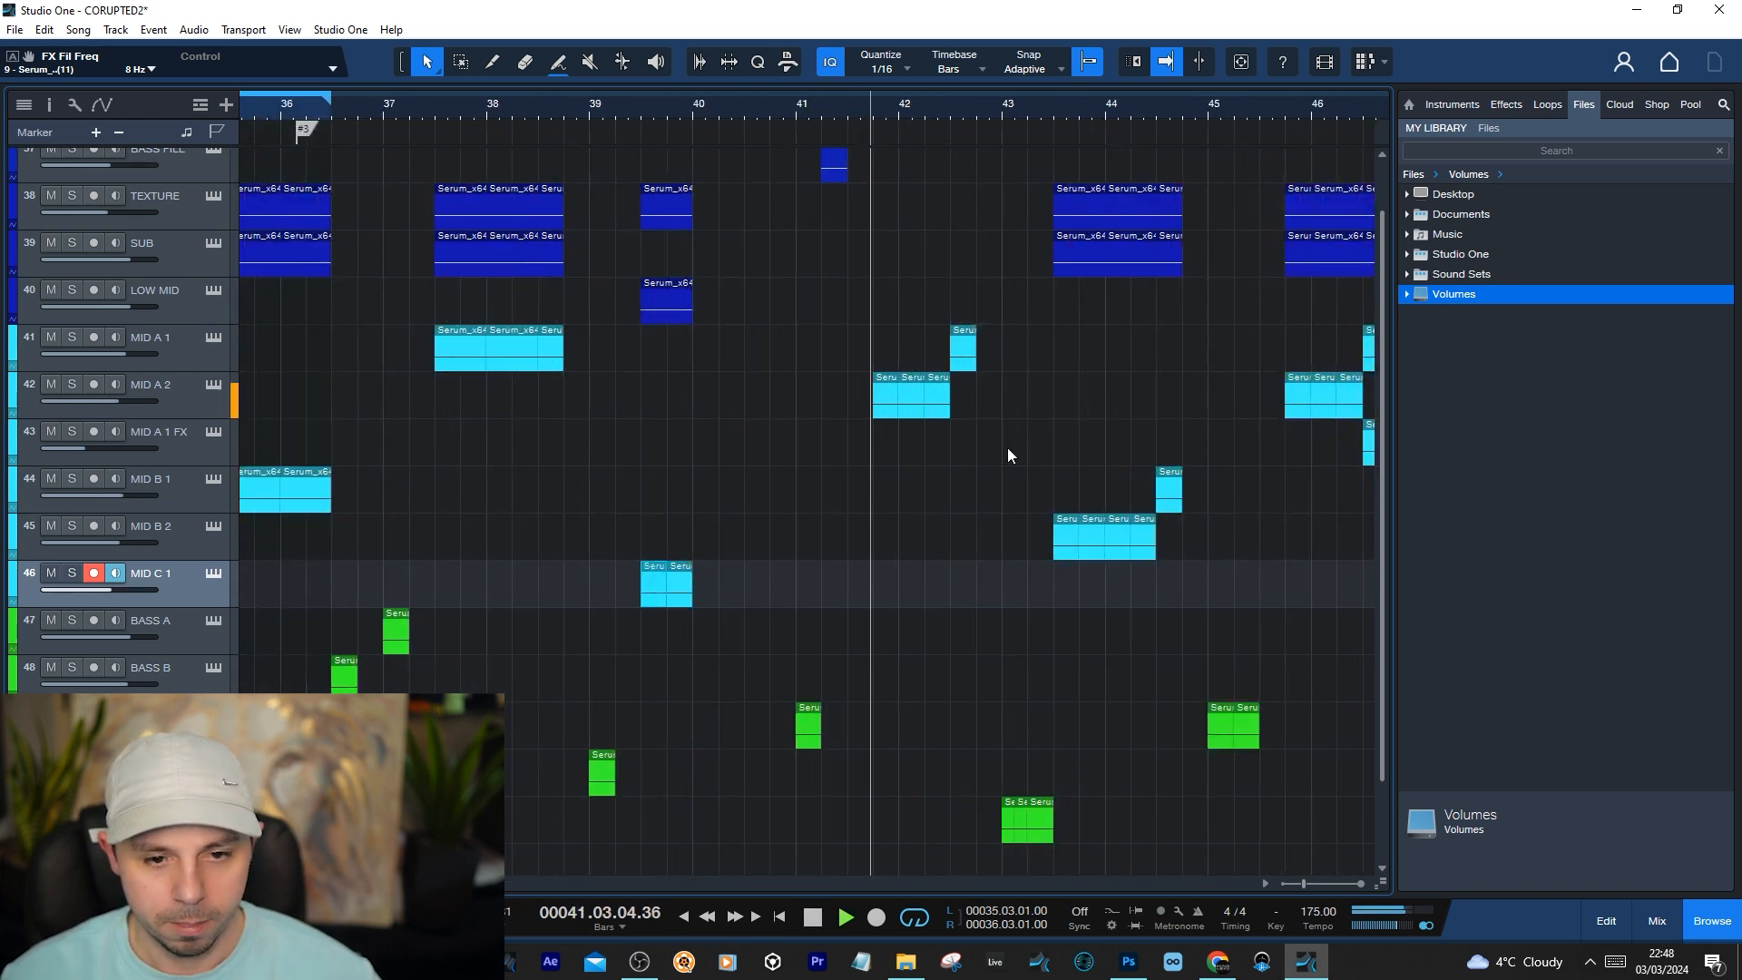
pyautogui.press('space')
# Open MID A 2's Serum patch and compare its LFO 1 shape, rate and modulation targets with MID A 1's
pyautogui.click(212, 384)
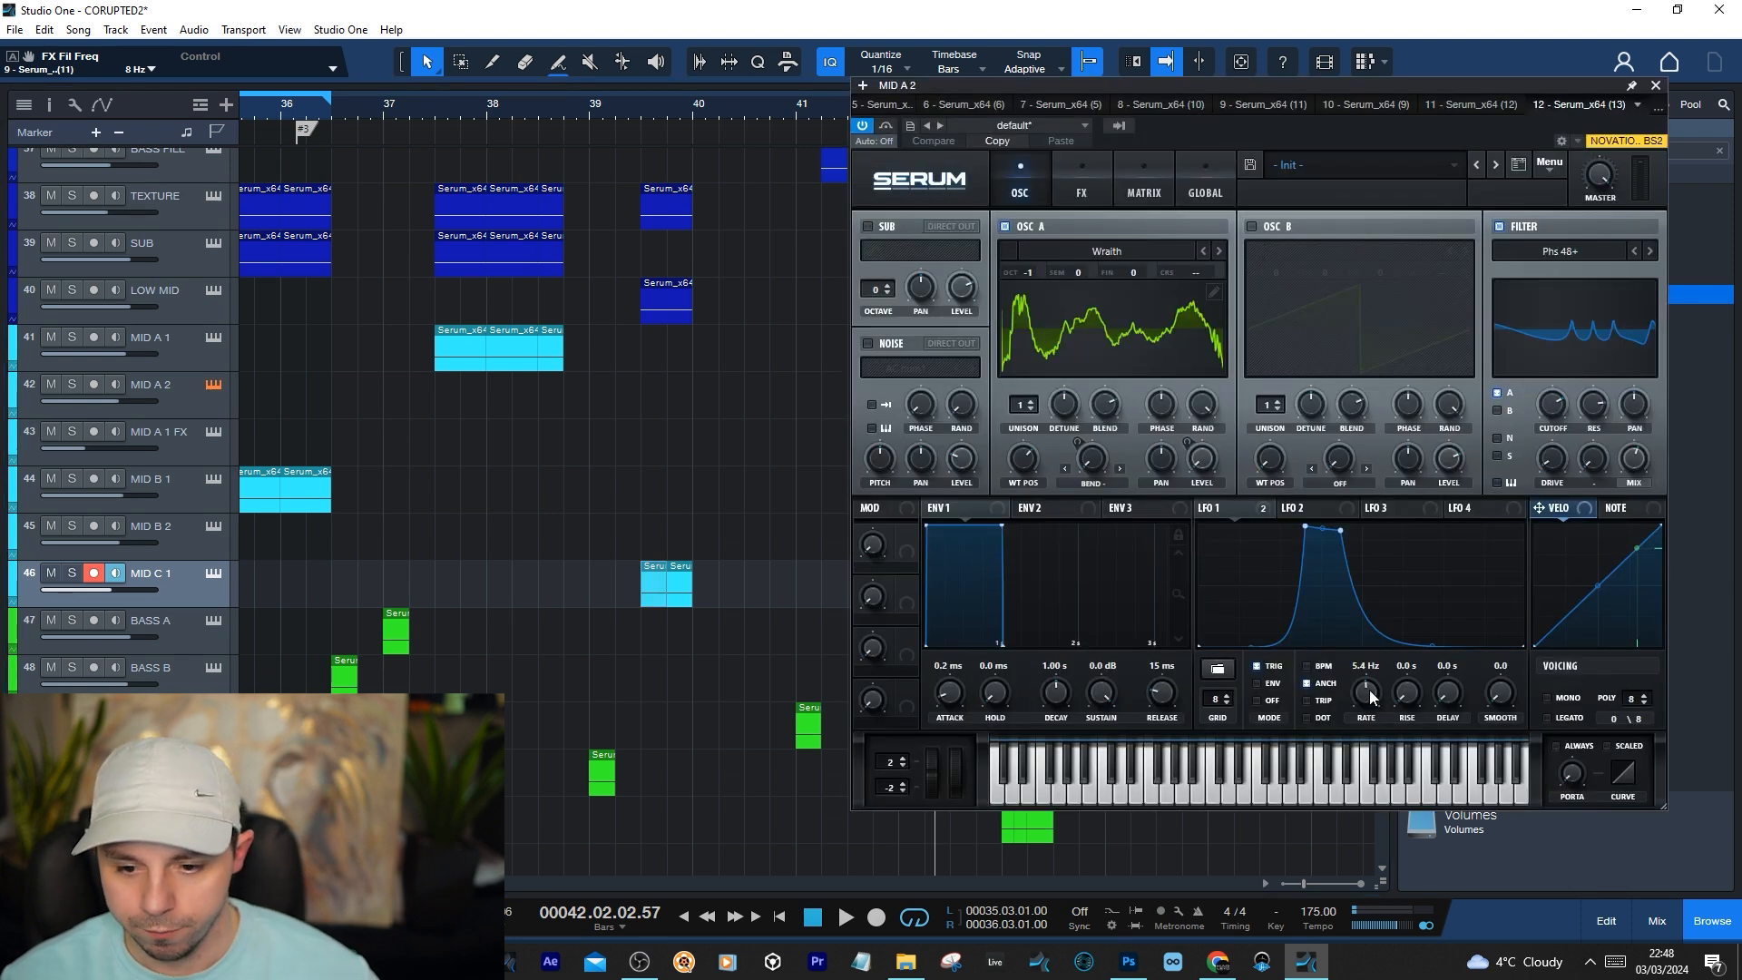
pyautogui.click(1217, 509)
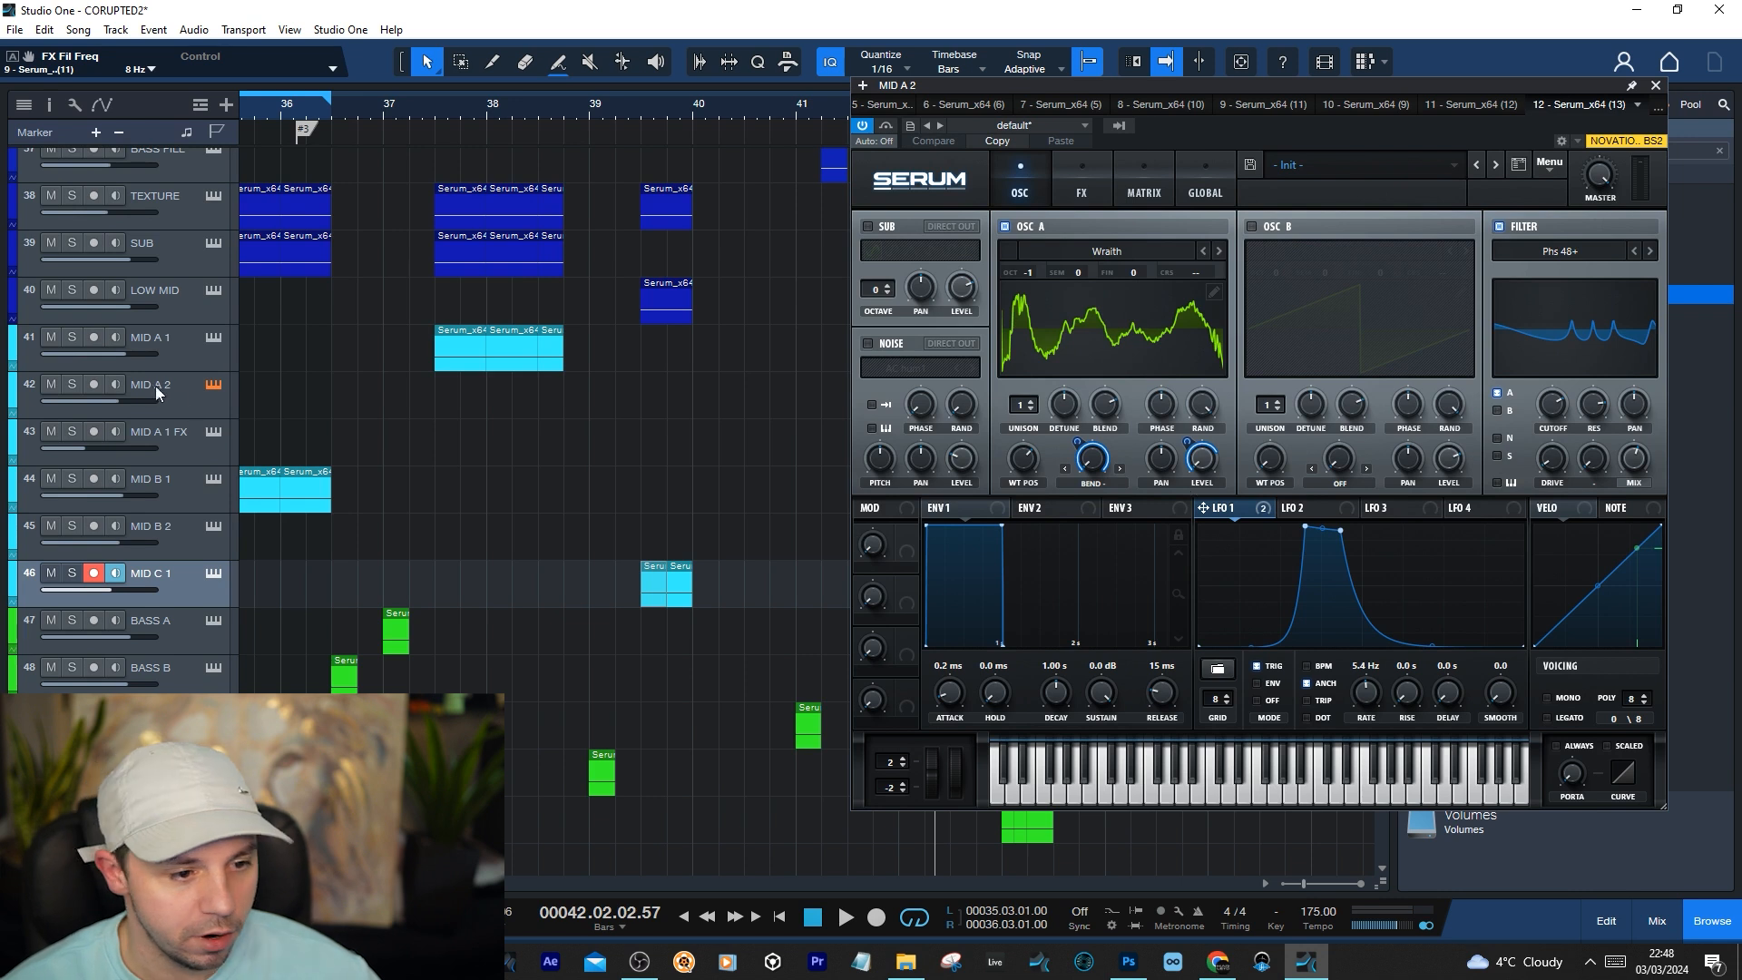
pyautogui.click(180, 357)
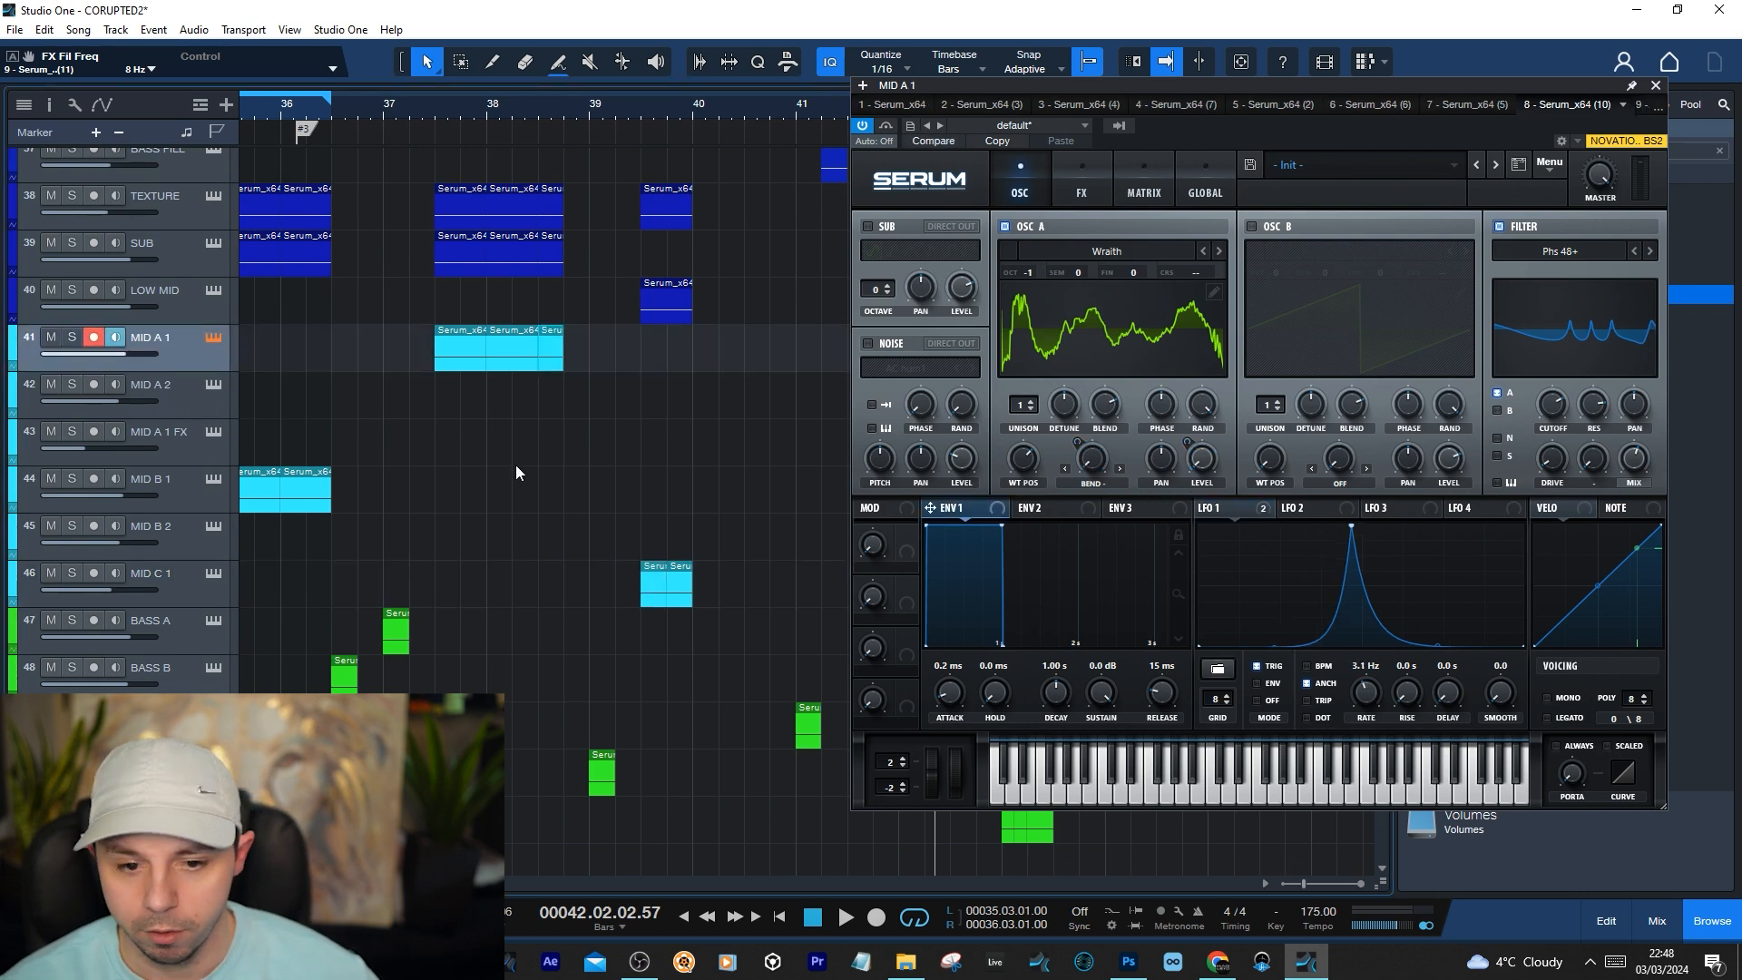
pyautogui.click(203, 401)
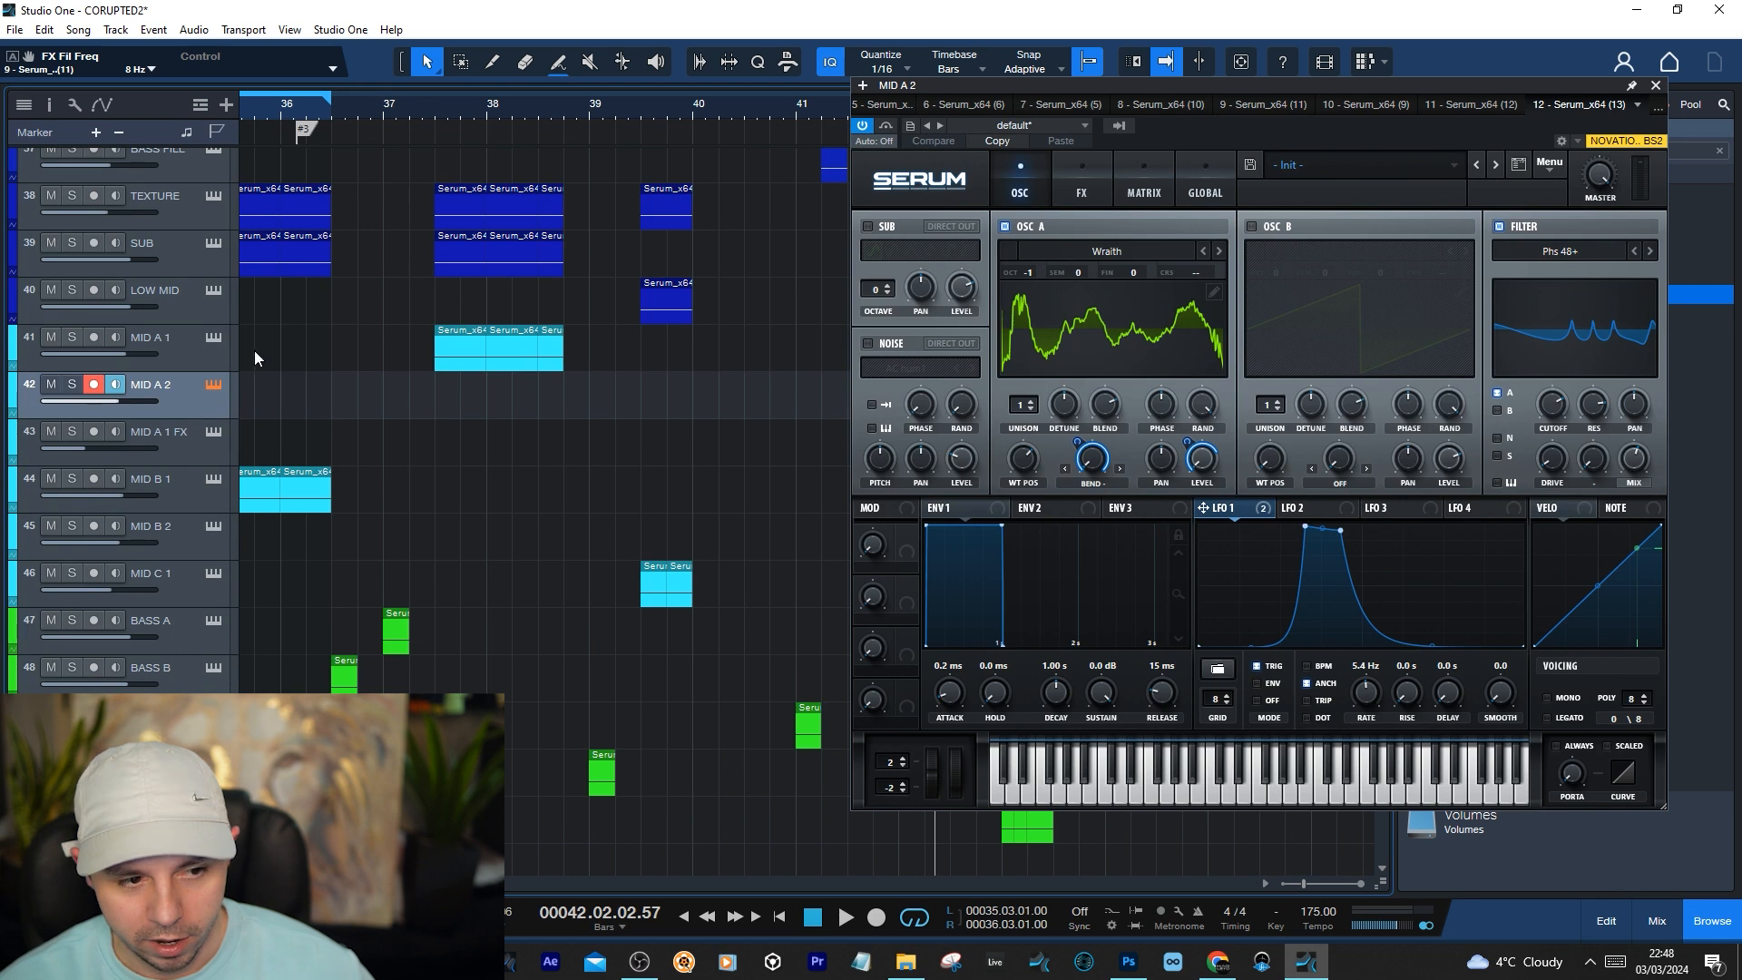
pyautogui.click(219, 340)
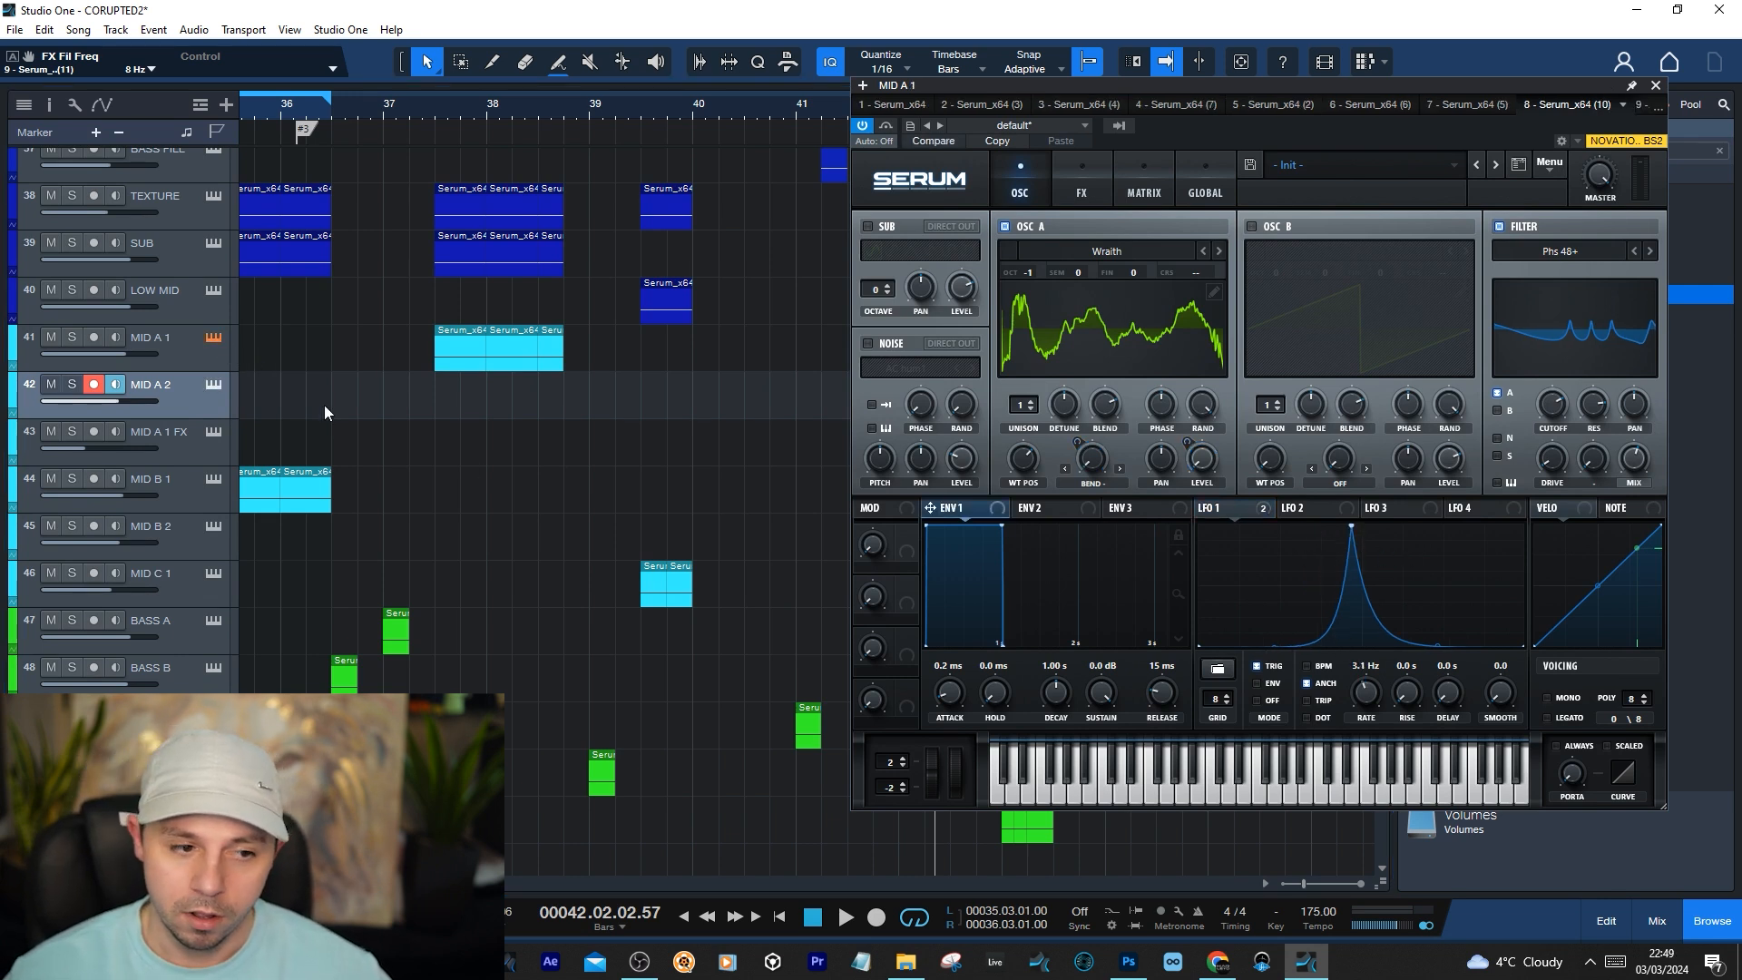
pyautogui.click(210, 388)
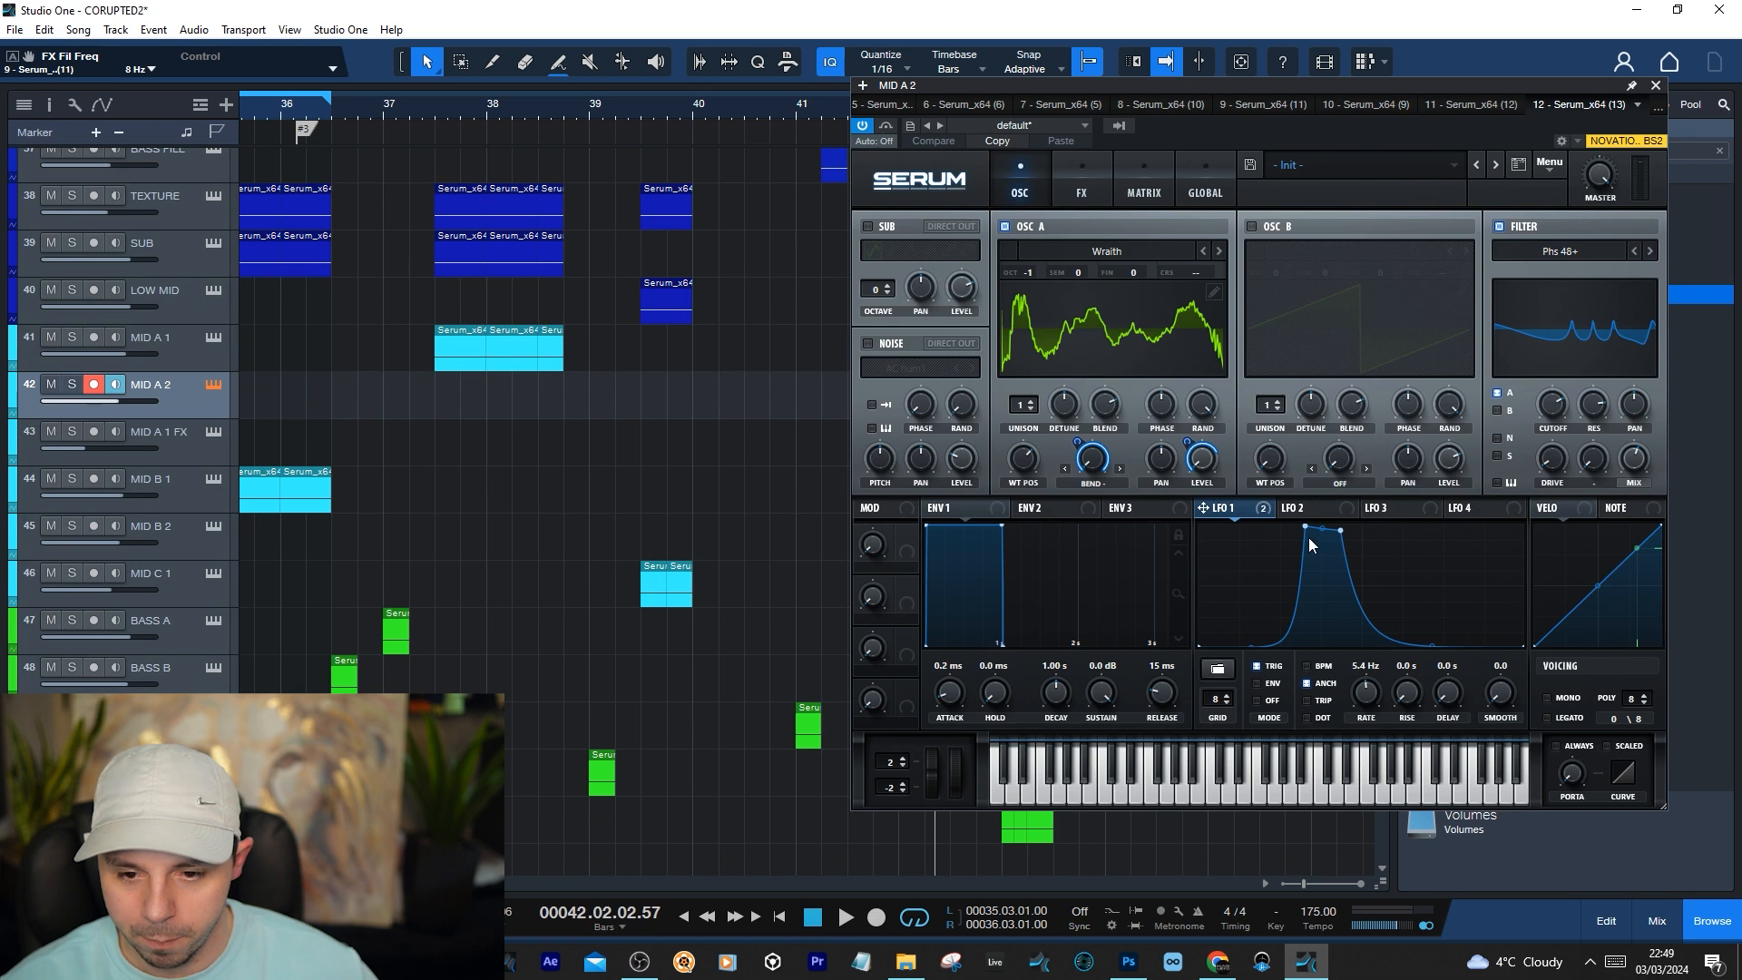
# Shift the first peak point of MID A 2's LFO 1 curve slightly earlier and place the playhead at 38.02.03
pyautogui.moveTo(1306, 528); pyautogui.dragTo(1301, 527)
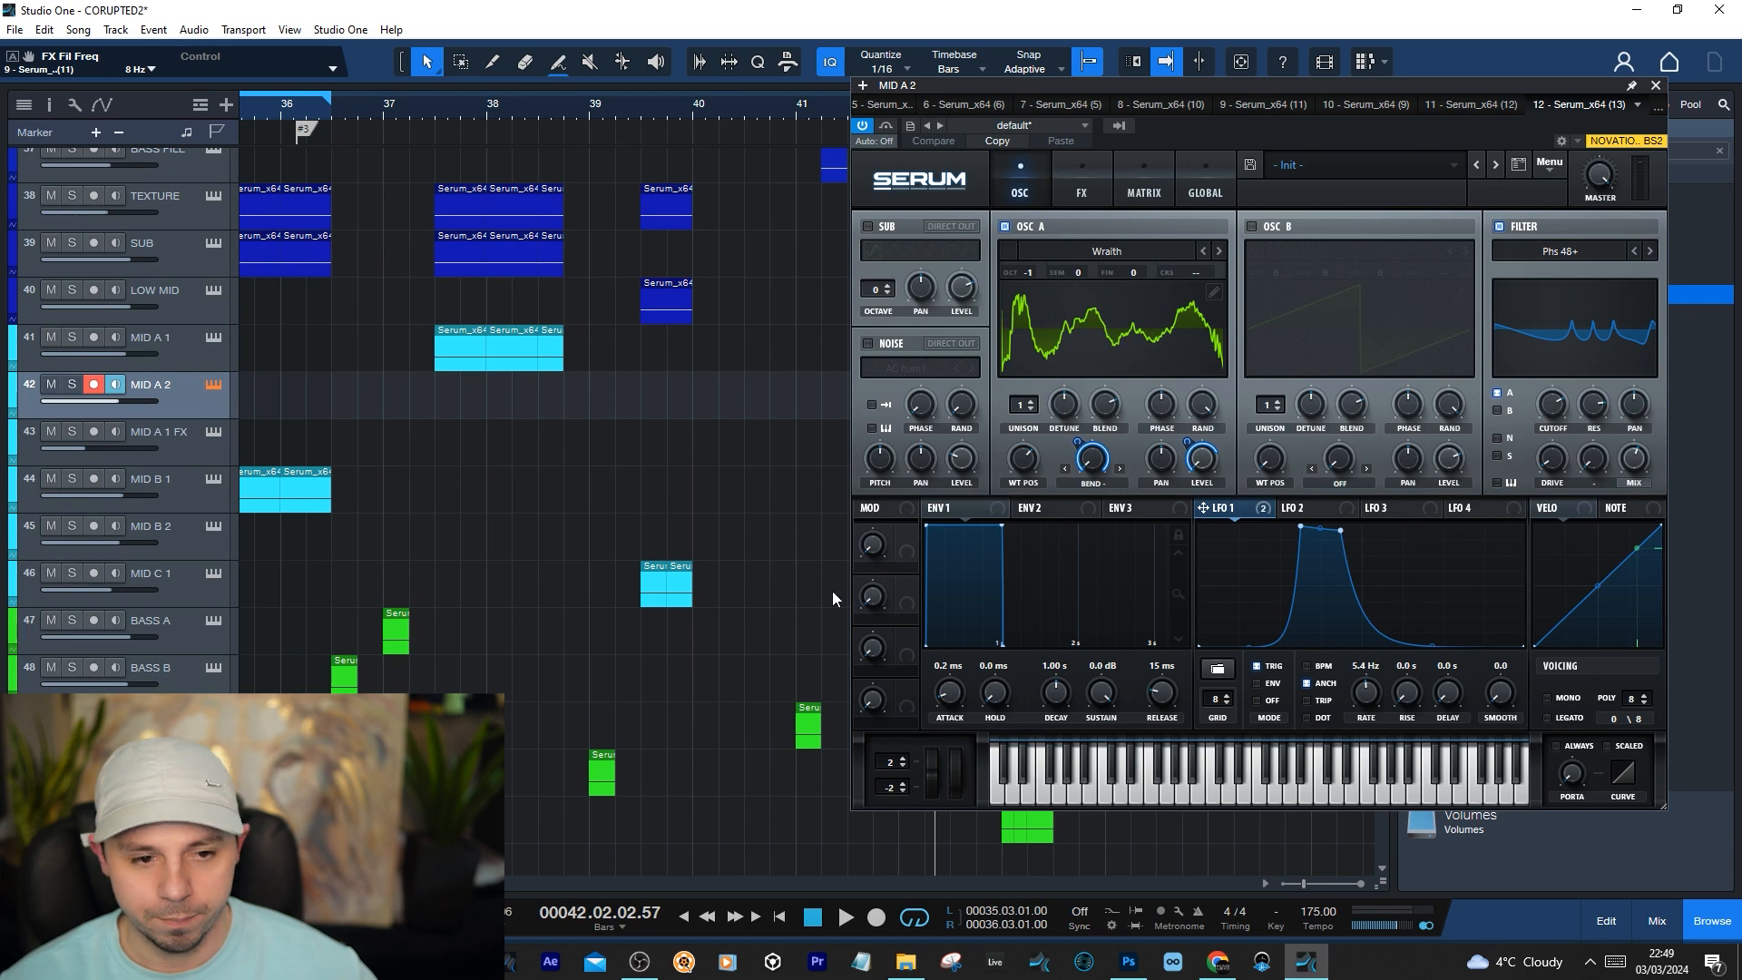
pyautogui.moveTo(524, 102); pyautogui.dragTo(617, 260)
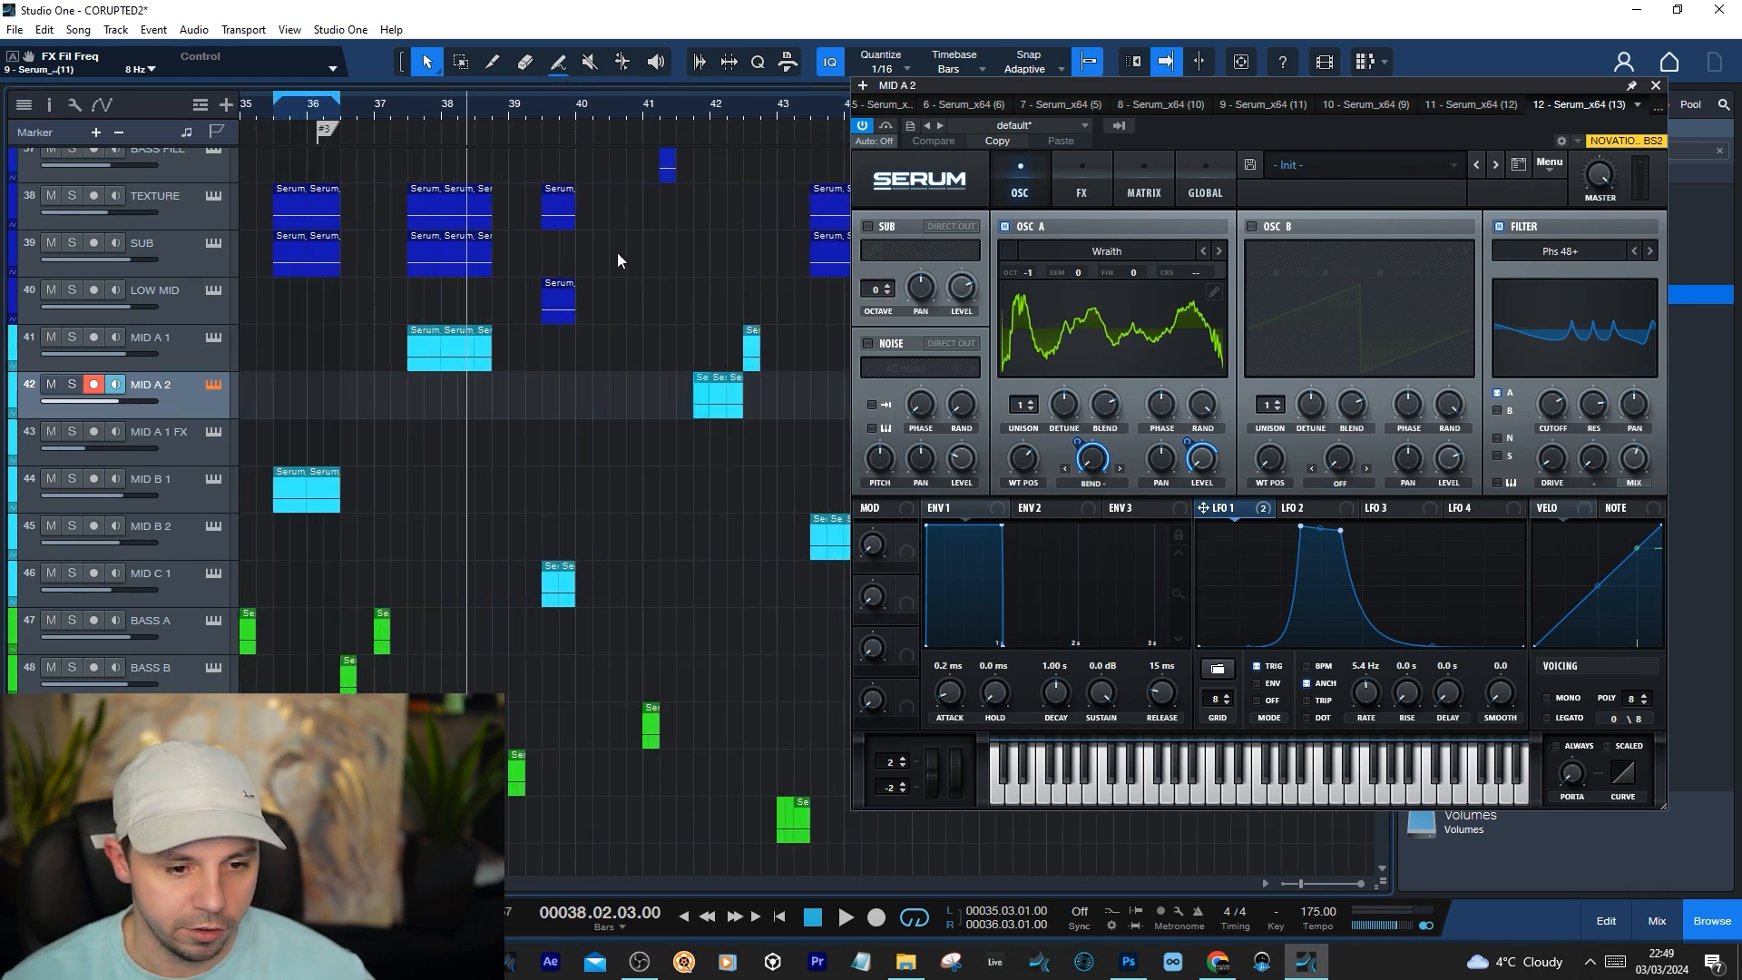
# Set the loop range from 45.04.01 to 46.03.01 over the MID A 2 clips and play it
pyautogui.scroll(3, 695, 265)
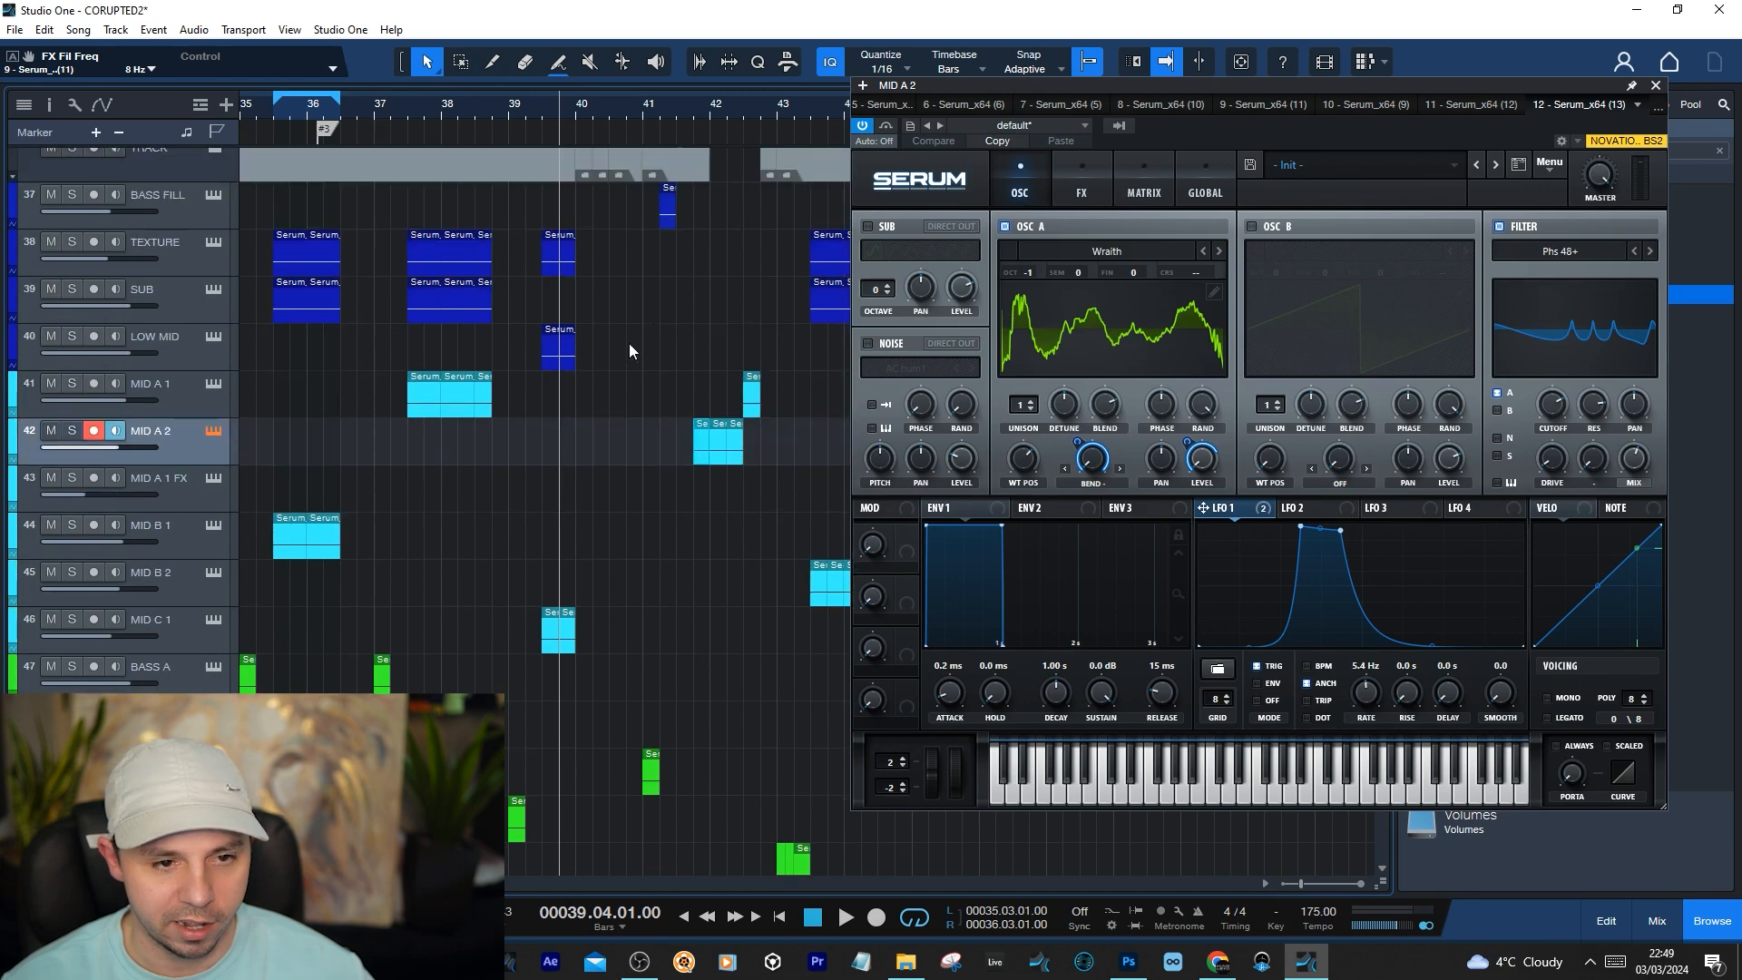
pyautogui.moveTo(573, 110); pyautogui.dragTo(510, 96)
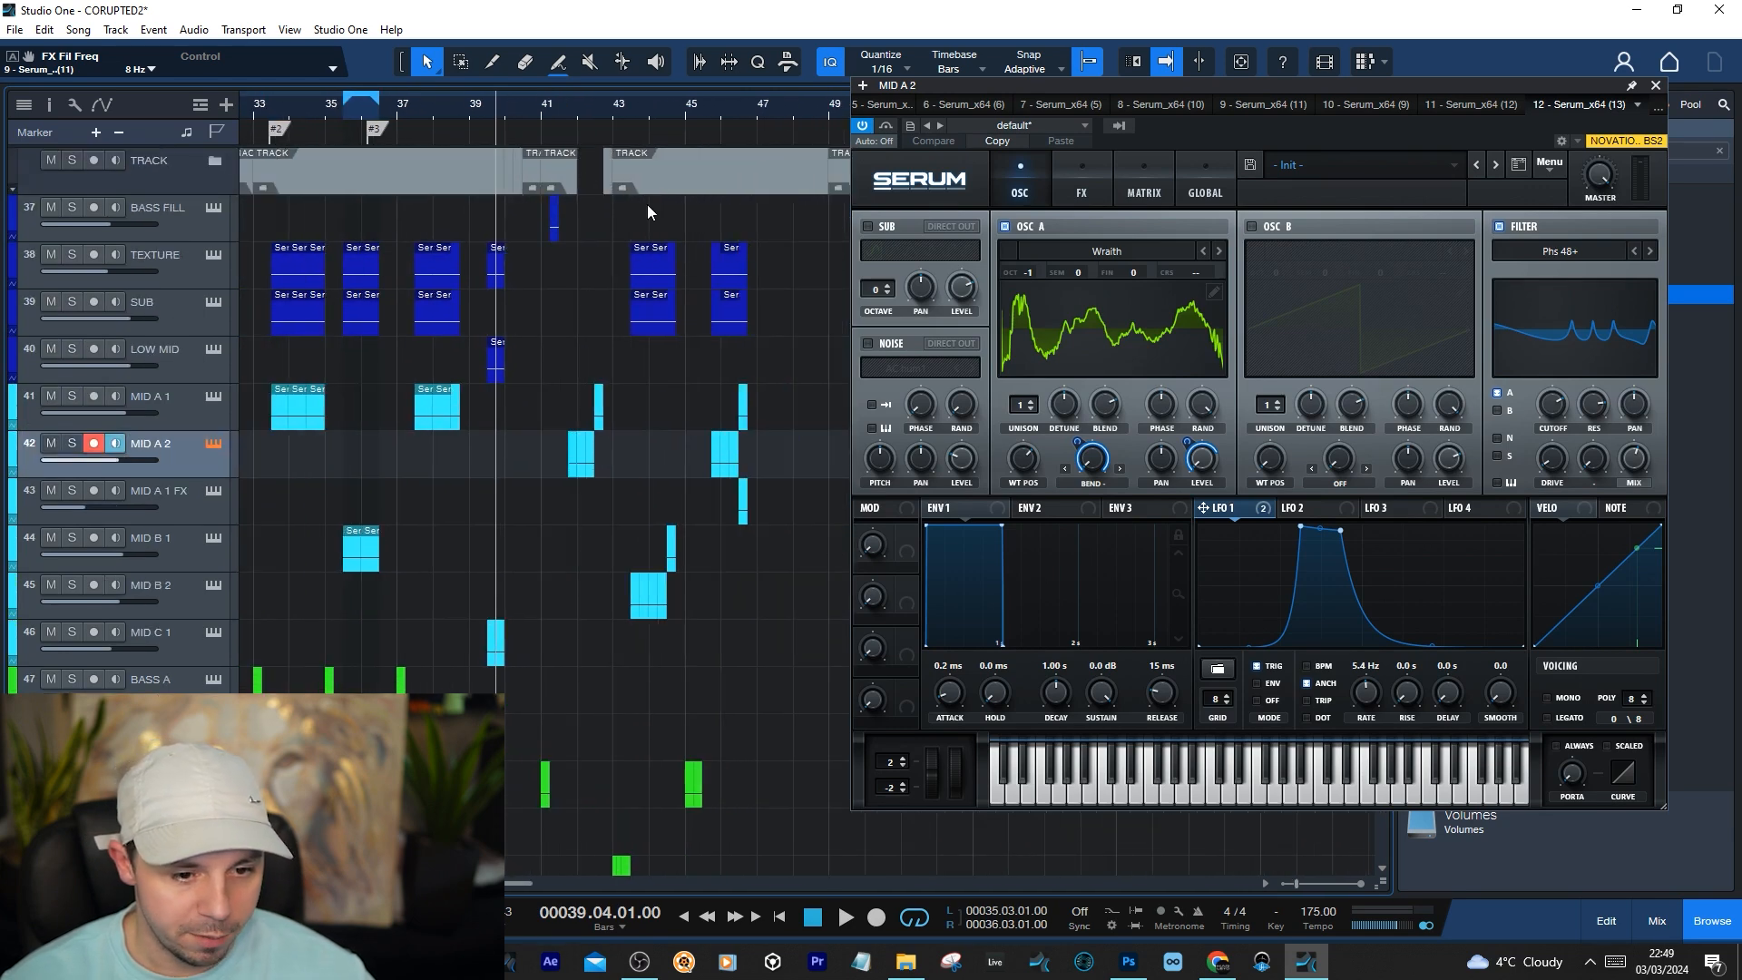
pyautogui.click(644, 112)
pyautogui.scroll(3, 733, 118)
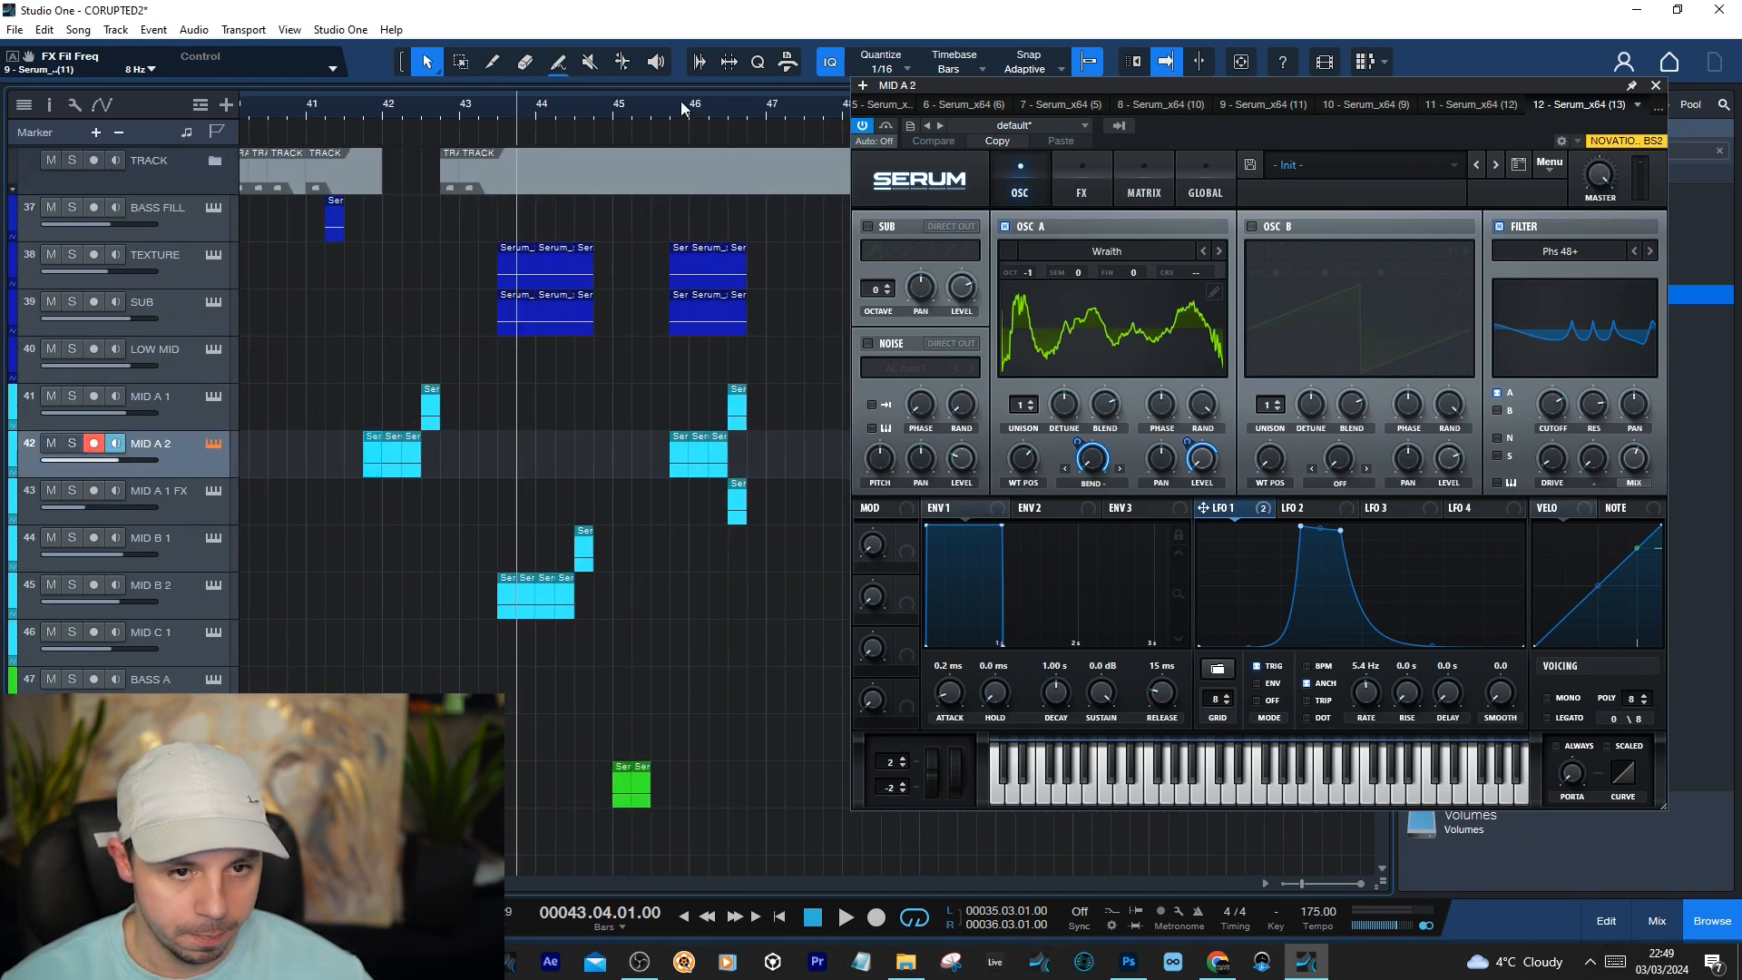
pyautogui.moveTo(673, 96); pyautogui.dragTo(731, 99)
pyautogui.press('space')
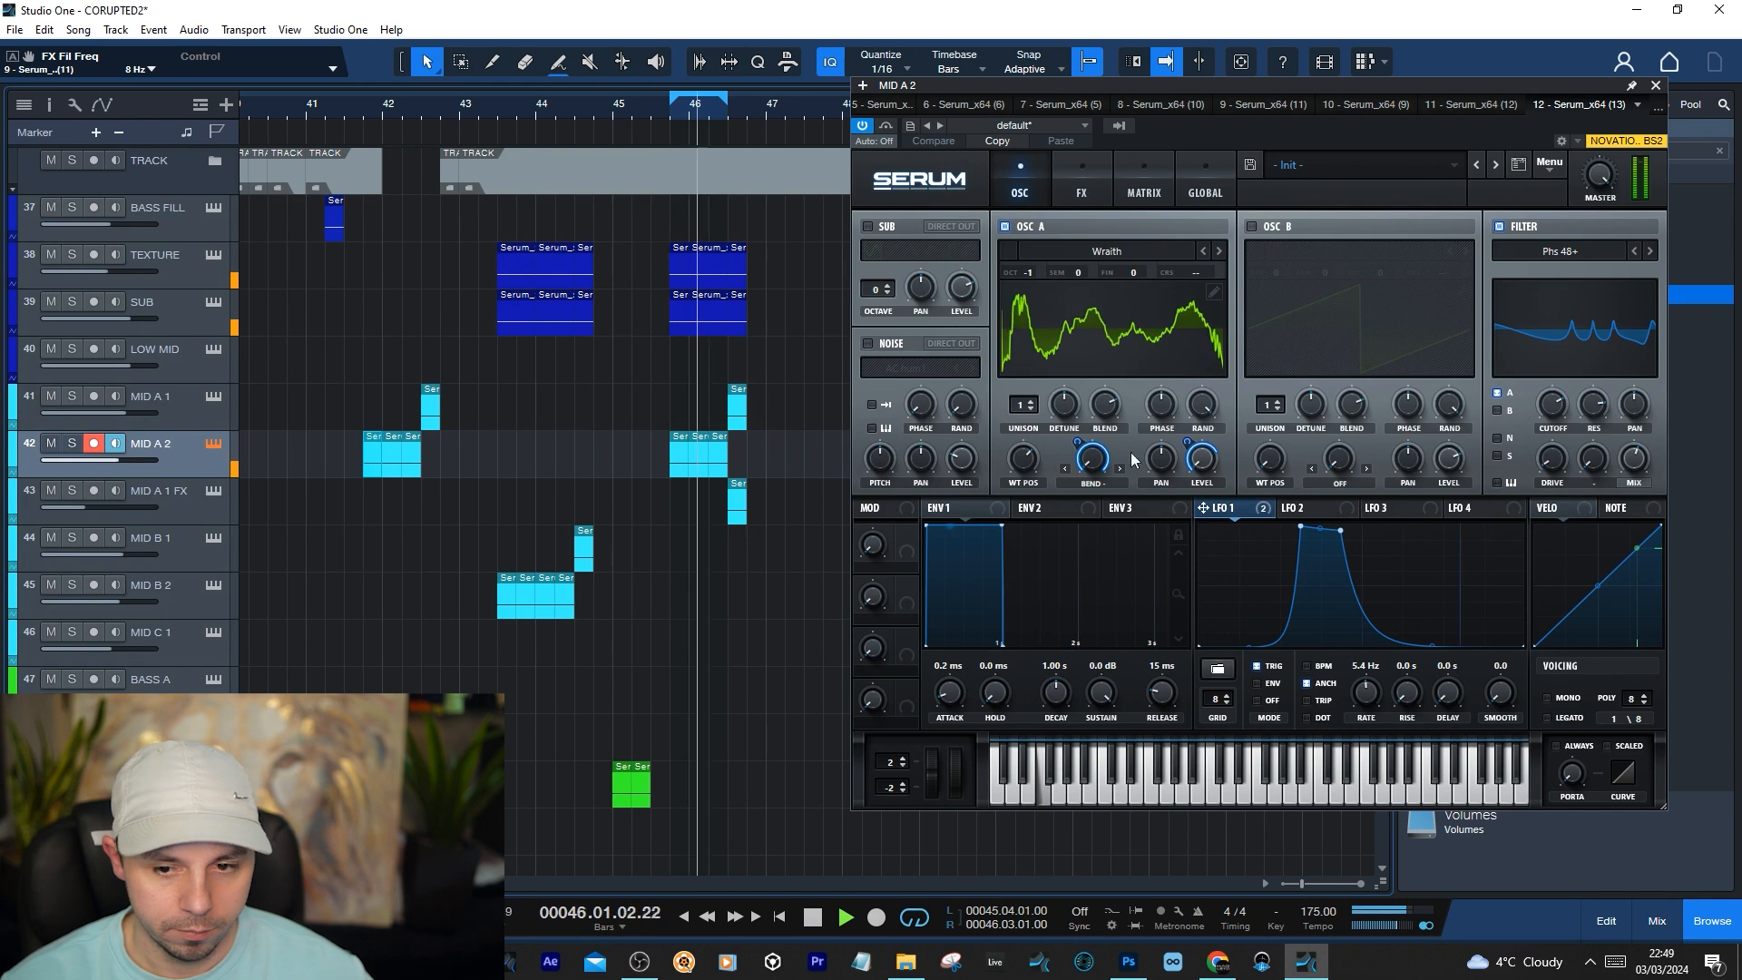
pyautogui.press('space')
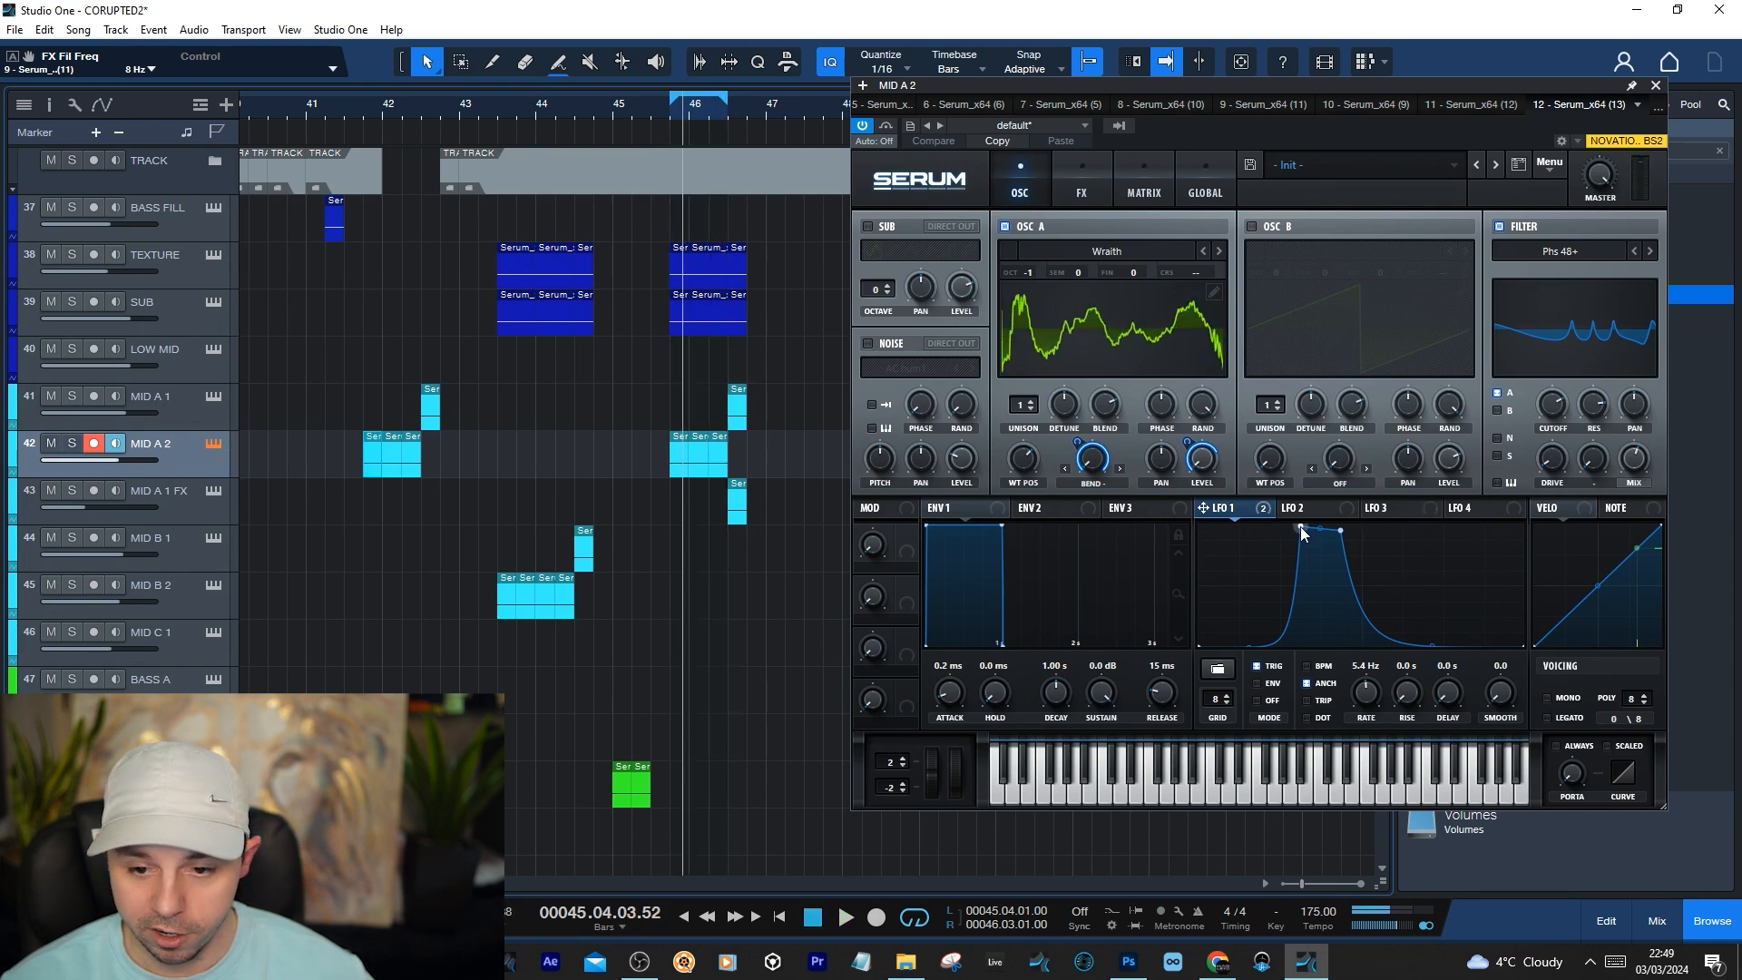
# Delete the first peak point of MID A 2's LFO 1 curve, leaving one narrow peak, and play the loop
pyautogui.doubleClick(1301, 528)
pyautogui.moveTo(1269, 590); pyautogui.dragTo(1304, 638)
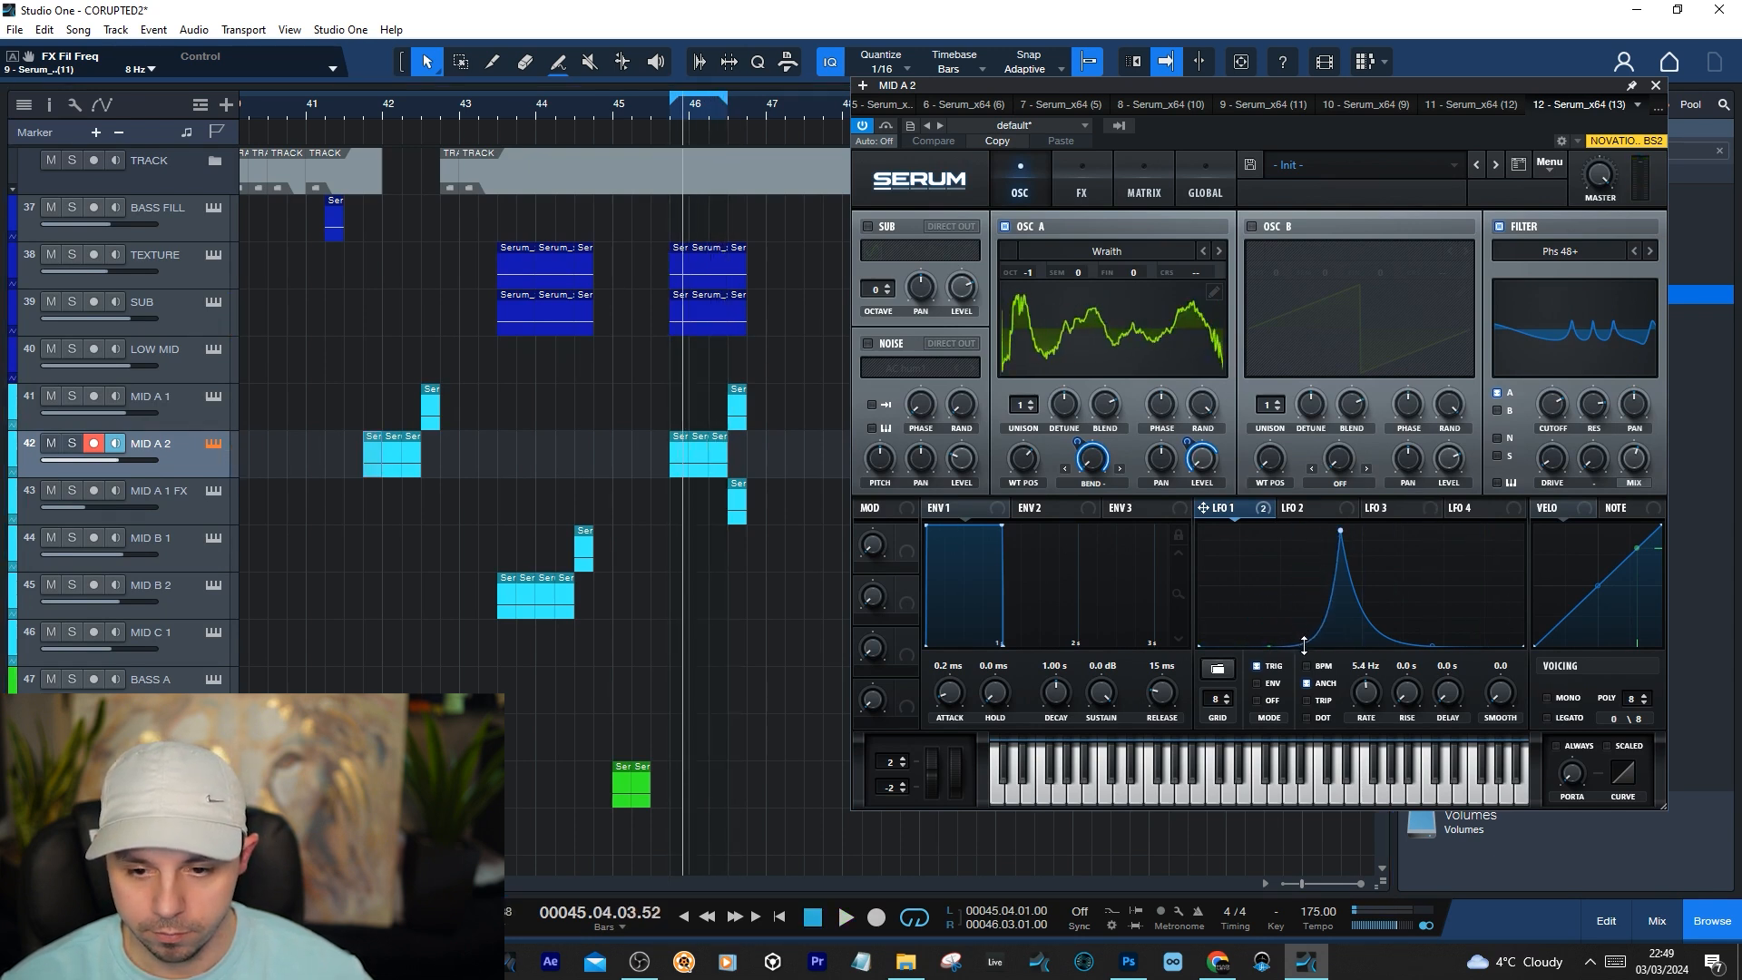
pyautogui.moveTo(1340, 530); pyautogui.dragTo(1338, 528)
pyautogui.press('space')
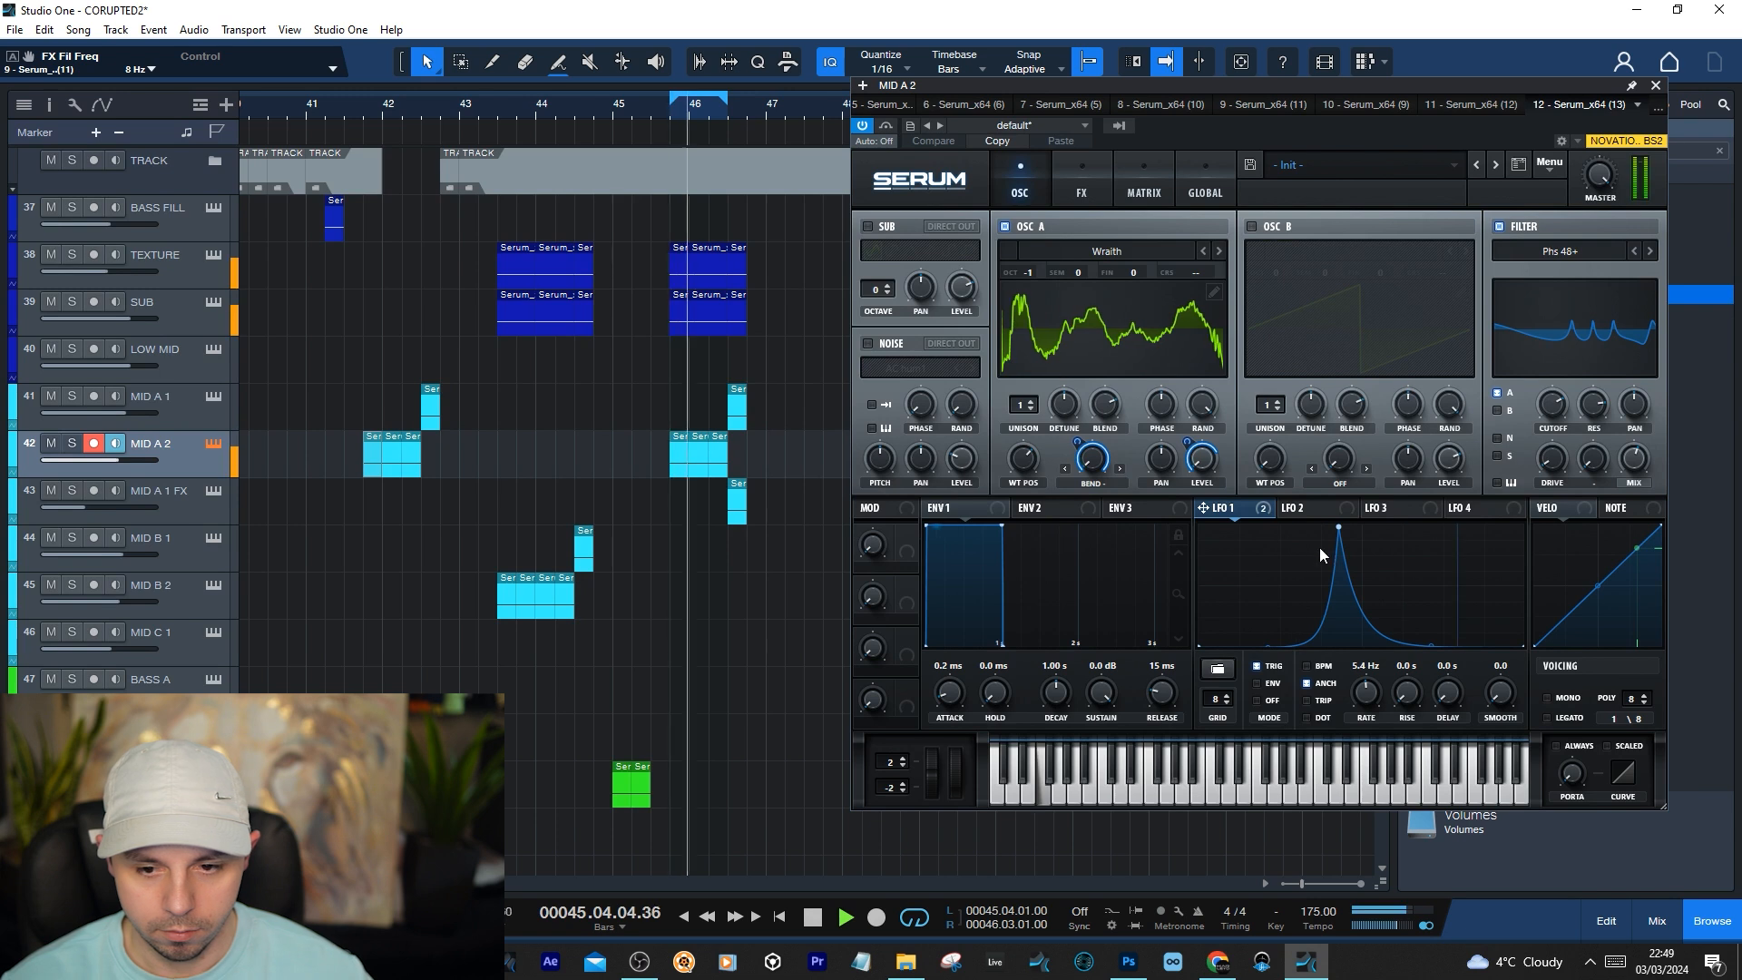
pyautogui.press('space')
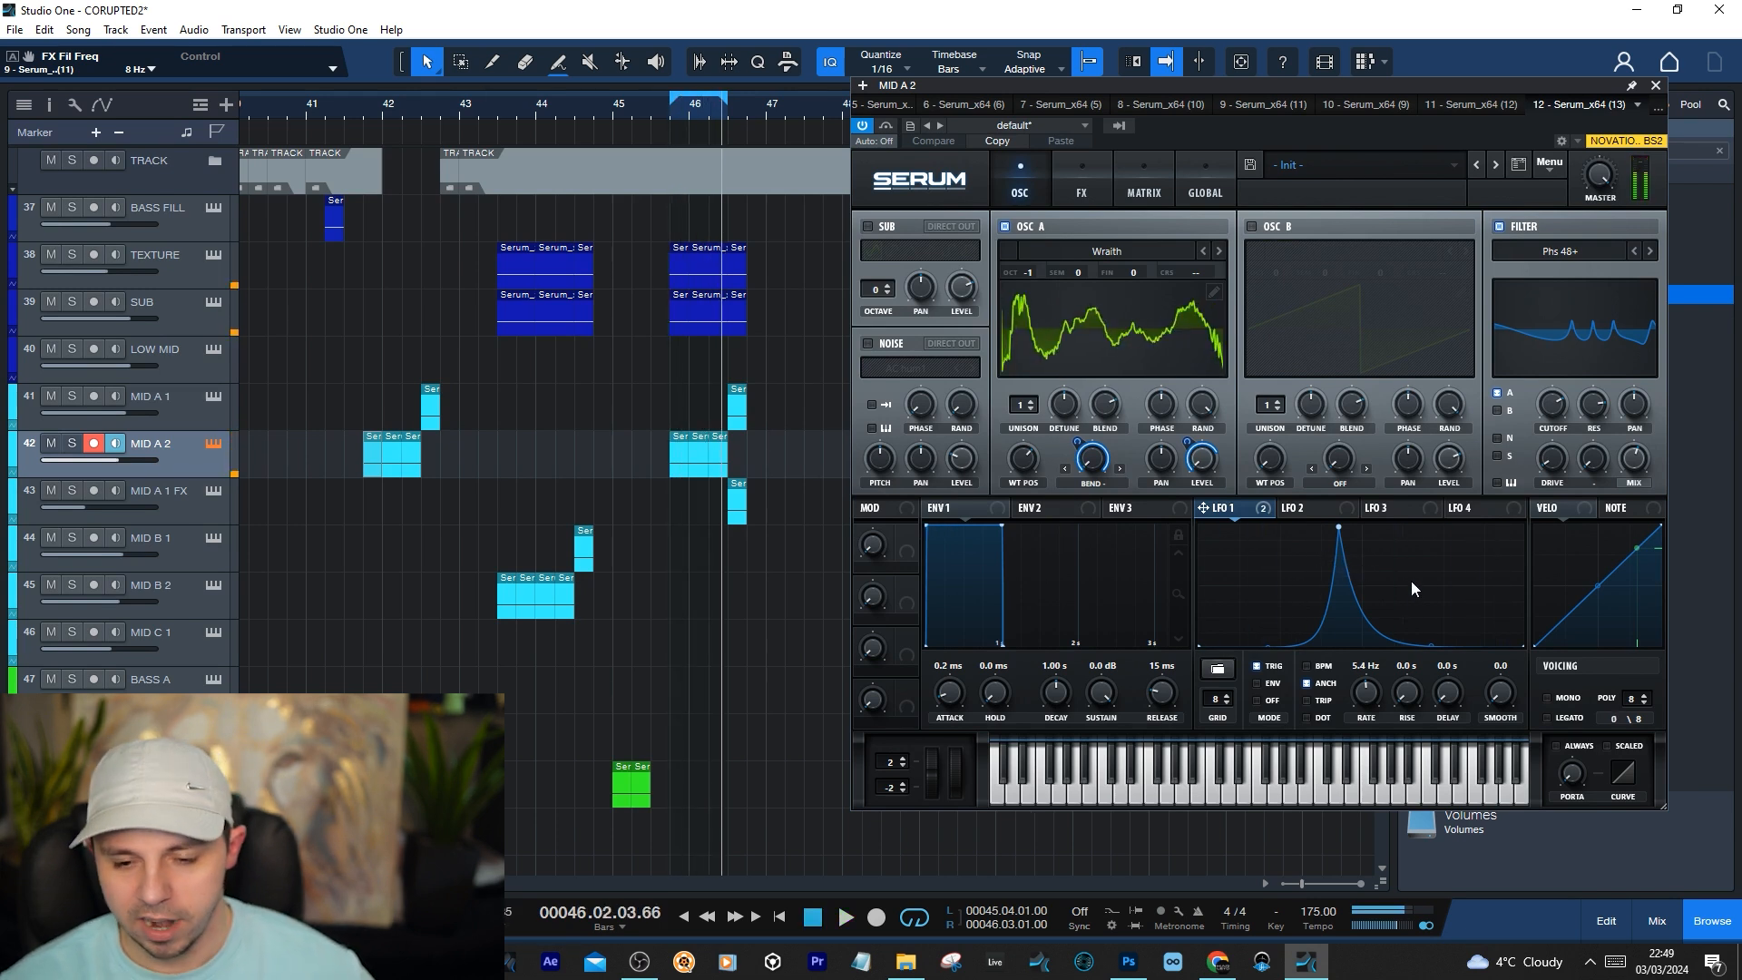
# Add a point before the peak of MID A 2's LFO 1 curve to form a flat top and close Serum
pyautogui.doubleClick(1309, 528)
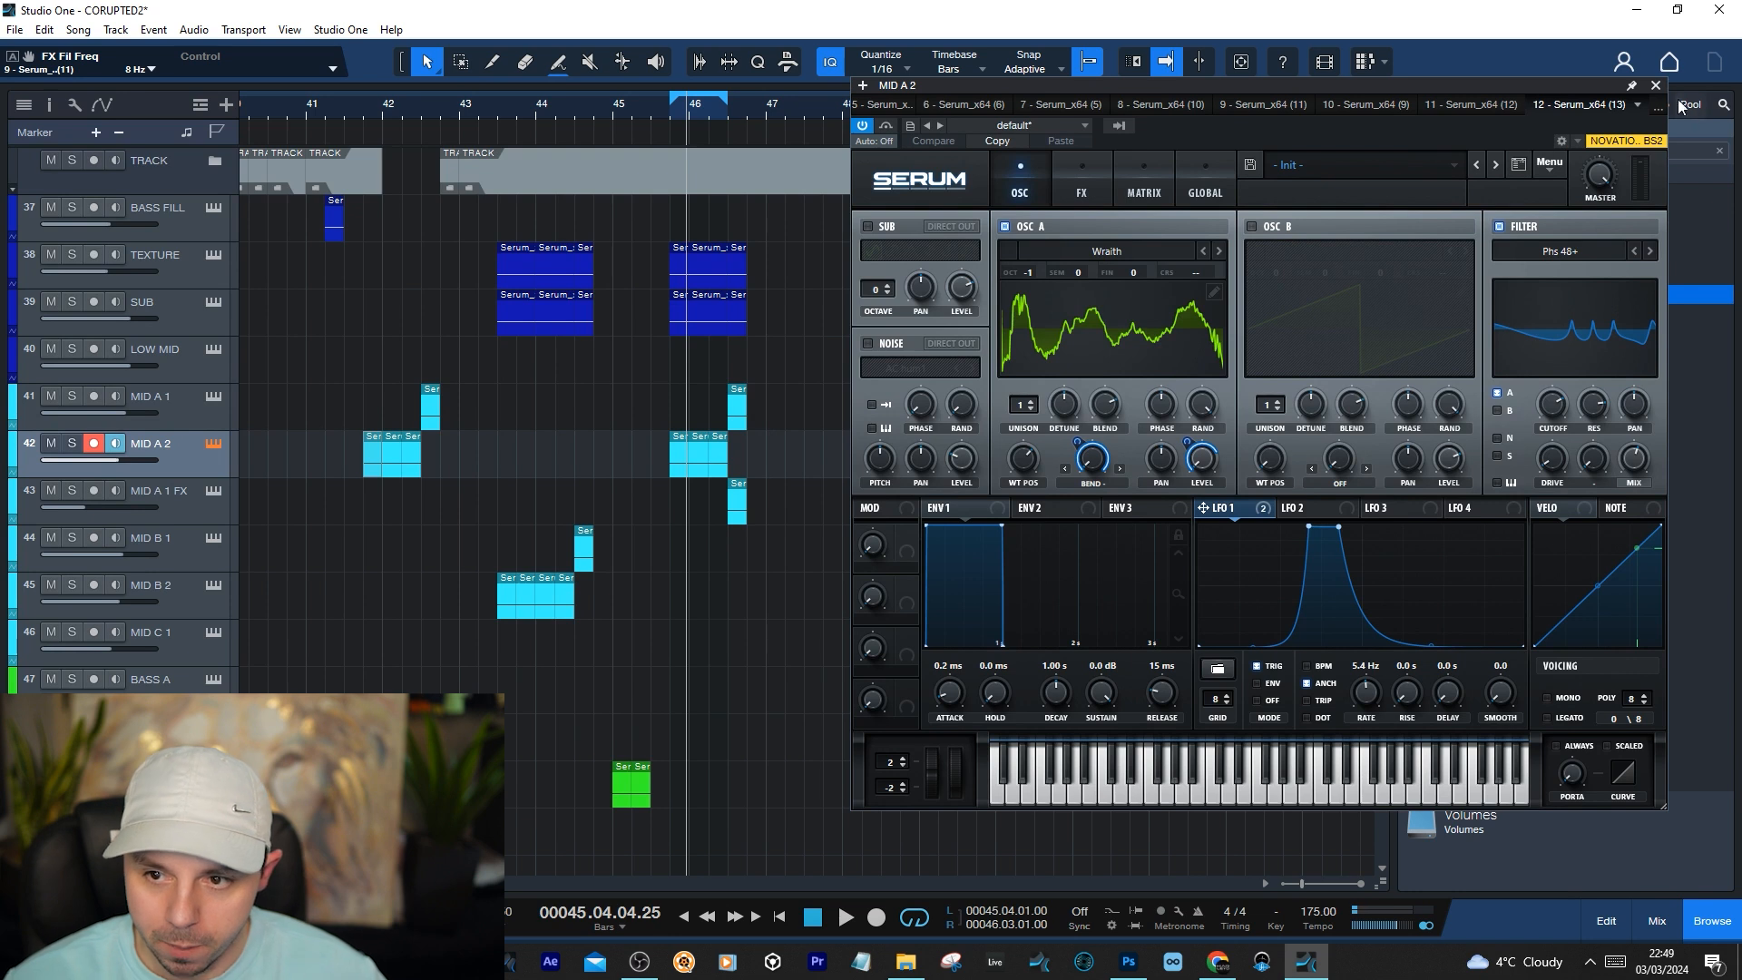
pyautogui.click(1656, 86)
# Extend the loop end to 48.03.01, then solo MID A 1 FX and play its clip from 46.03.01
pyautogui.moveTo(723, 101); pyautogui.dragTo(882, 136)
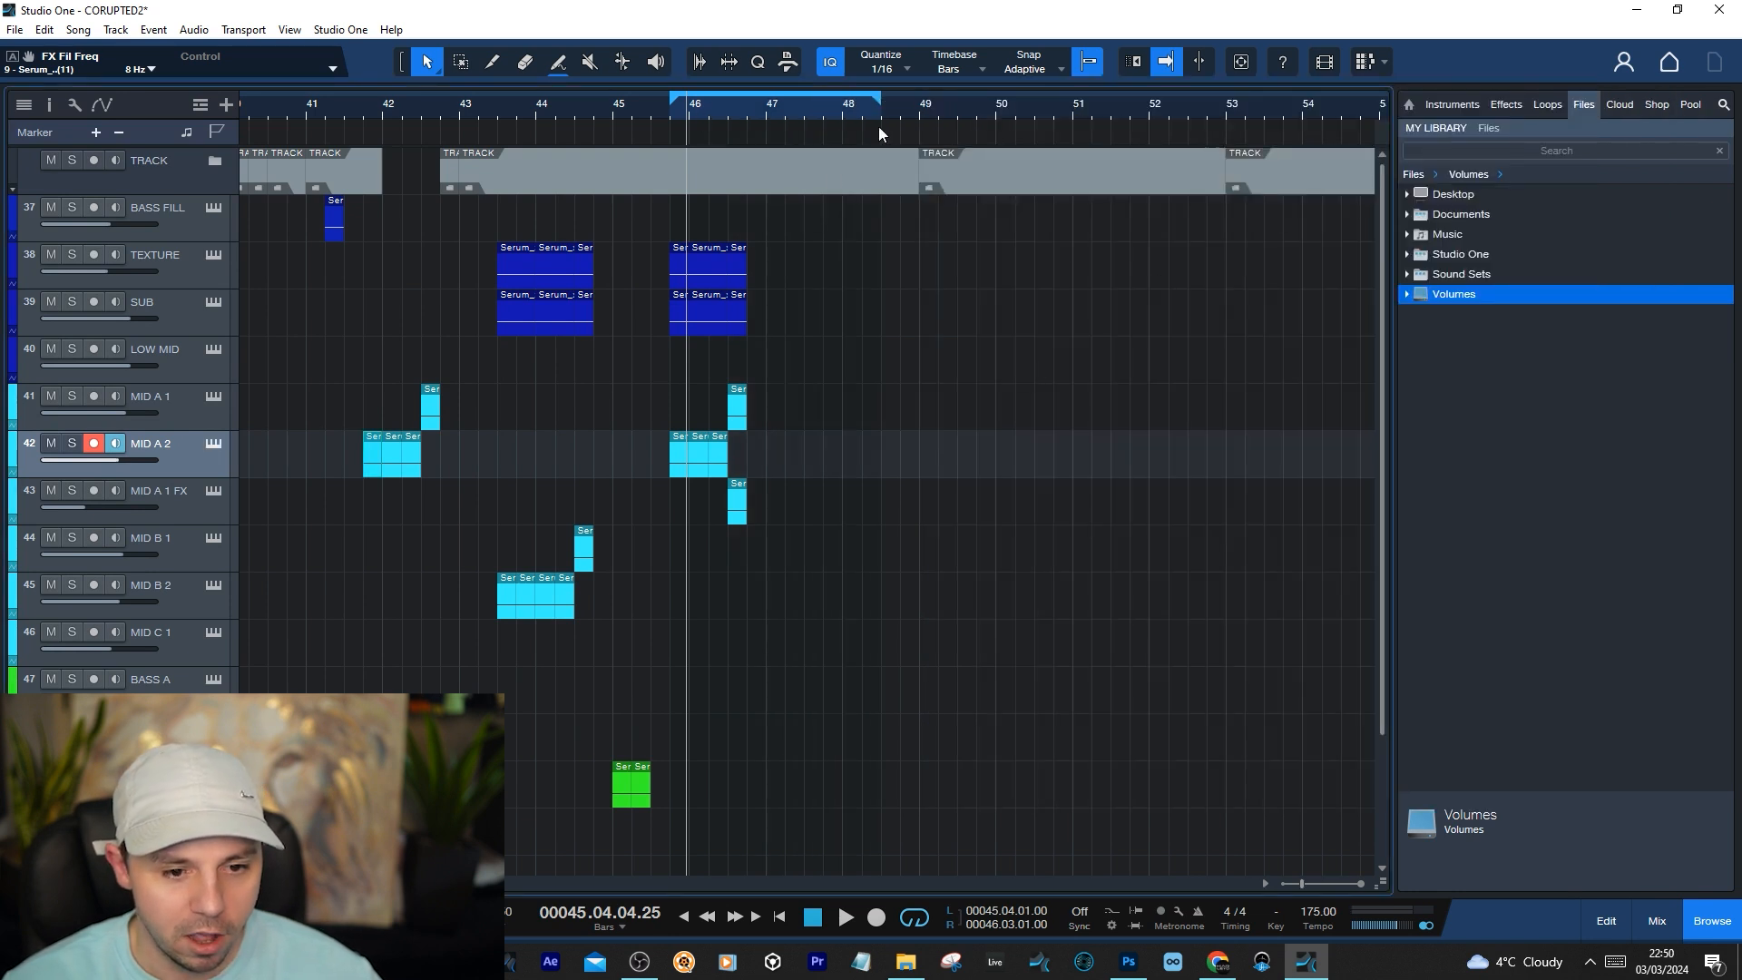
pyautogui.scroll(-2, 753, 379)
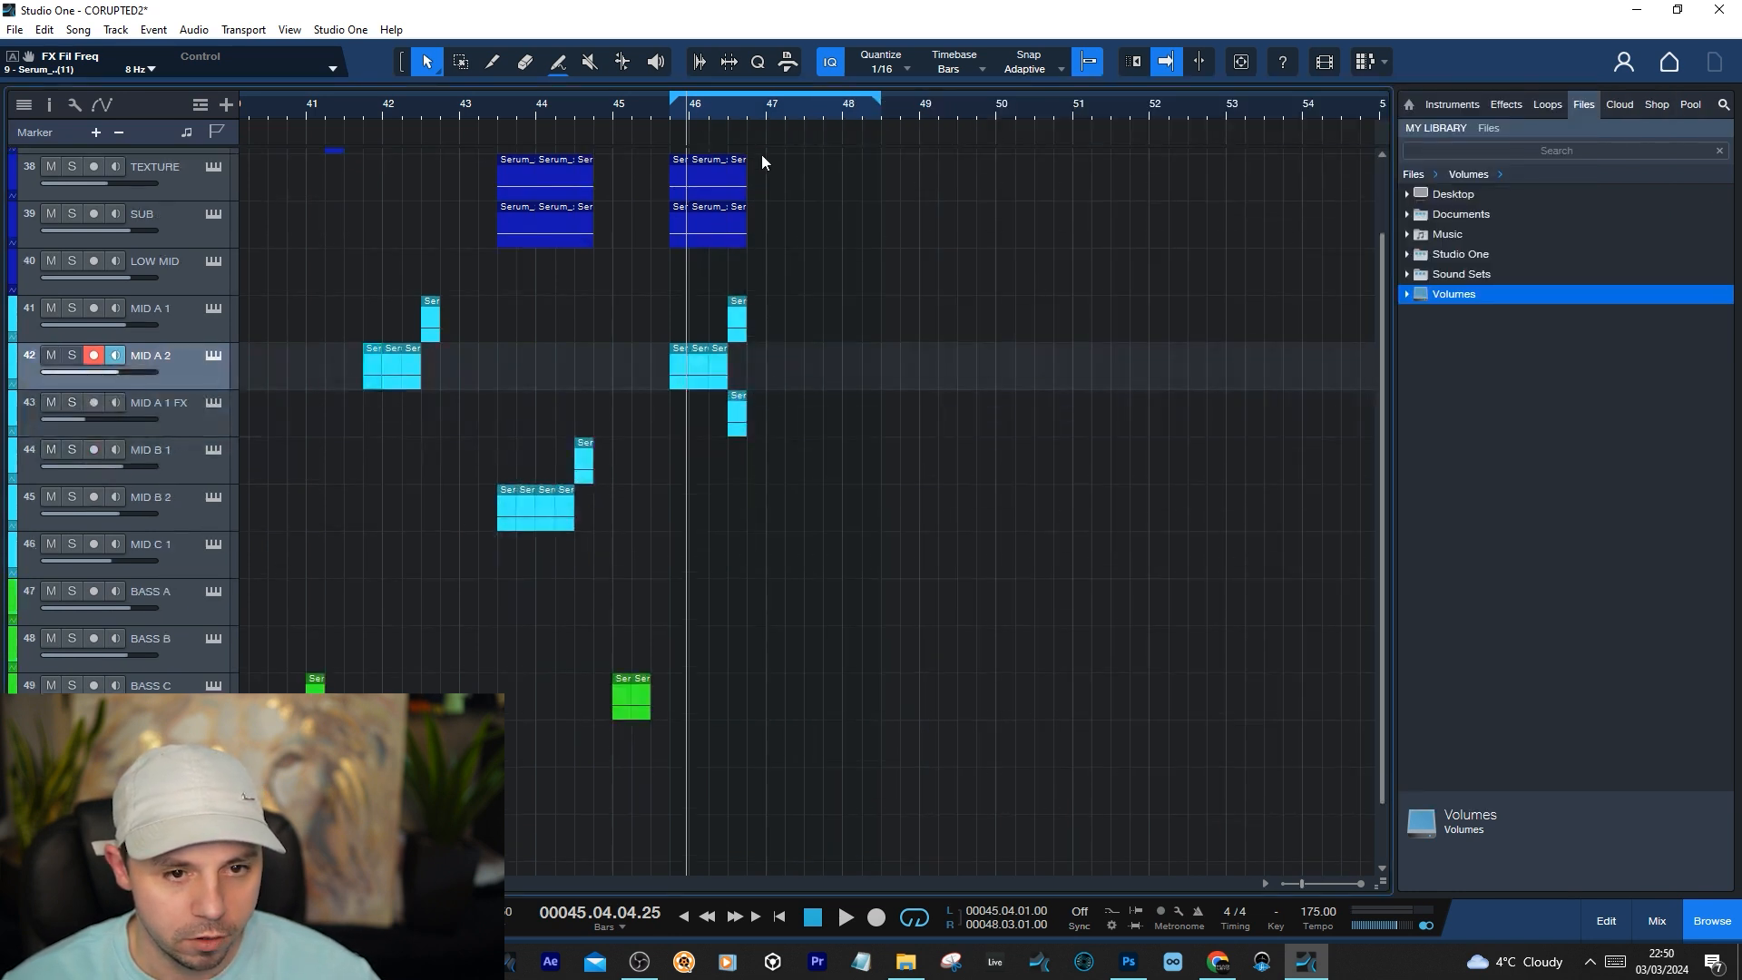
pyautogui.click(67, 406)
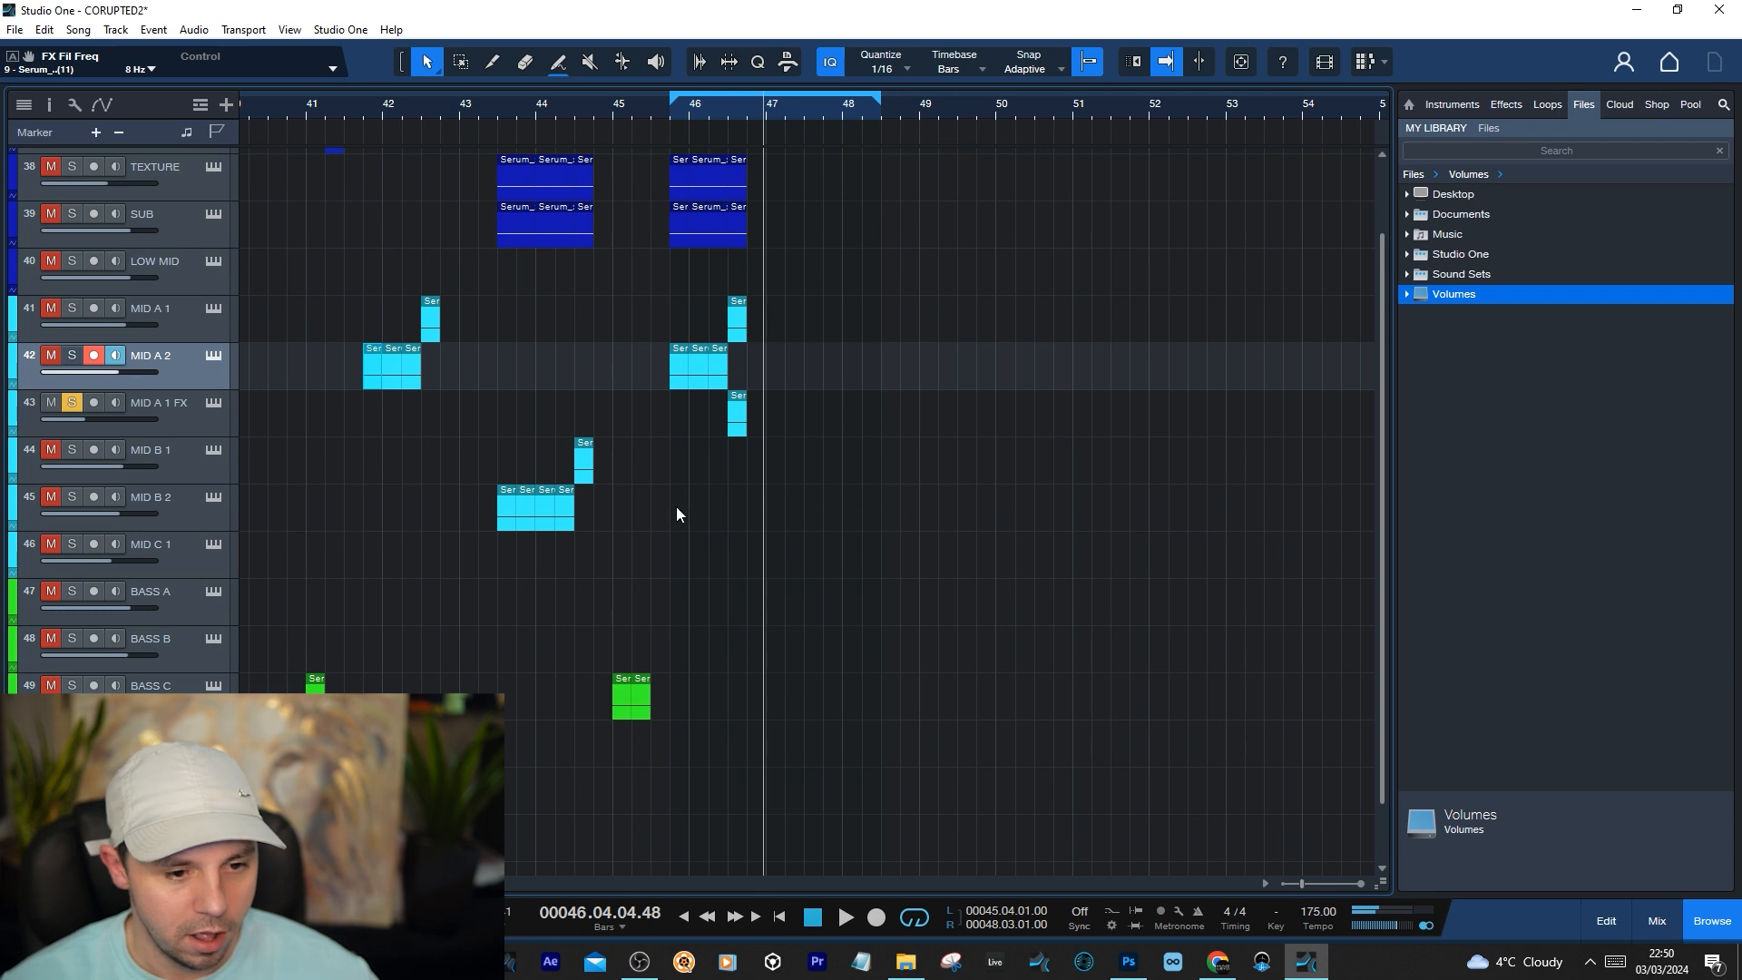
# Solo MID B 2, place the playhead at 43.03.01 and compare its Serum patch's LFO 1 shape and rate with MID B 1's
pyautogui.scroll(-2, 677, 506)
pyautogui.click(502, 112)
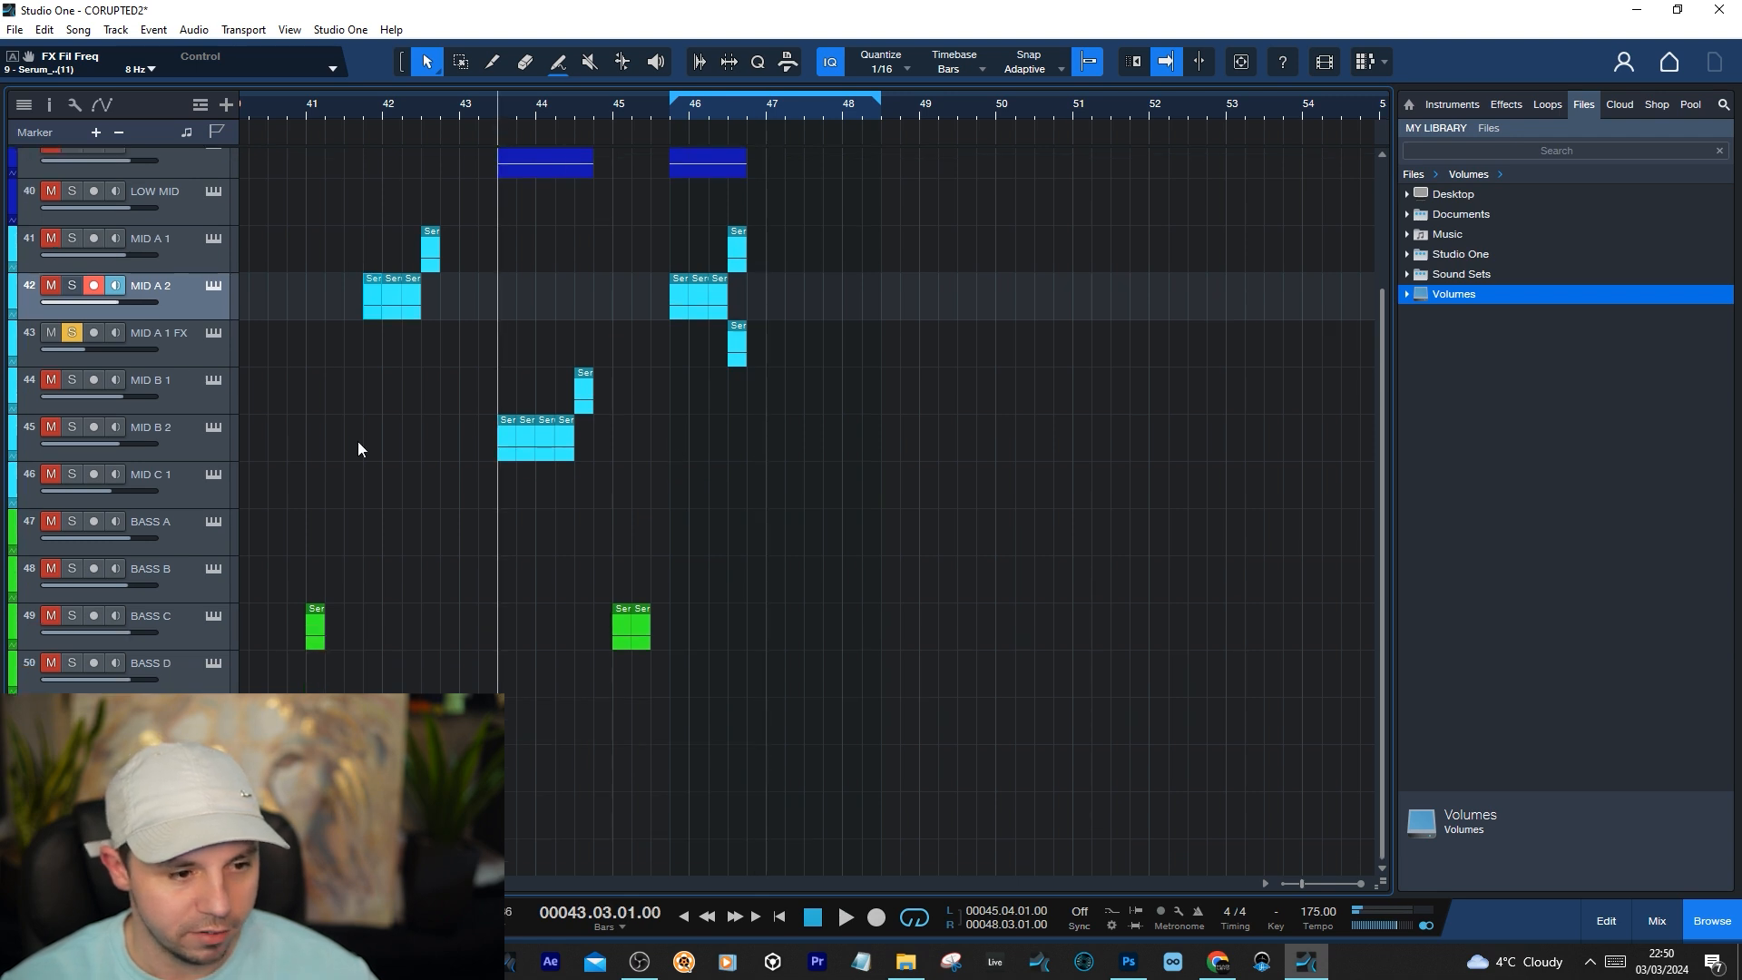
pyautogui.click(214, 428)
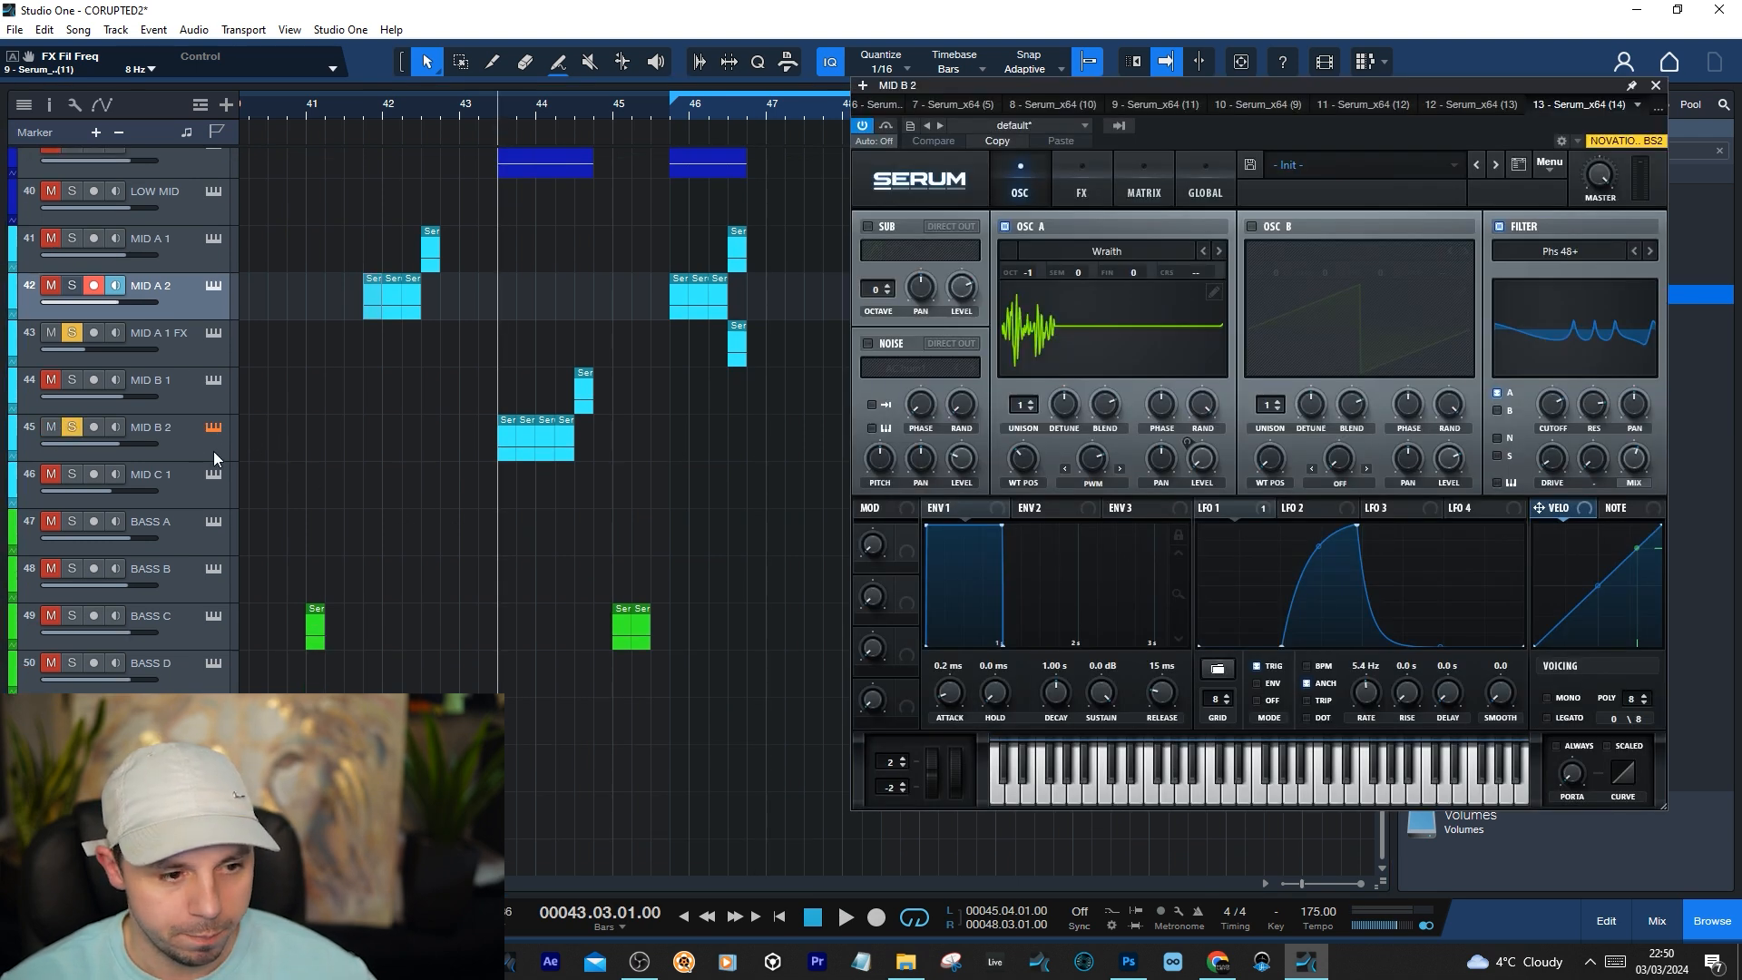
pyautogui.click(193, 385)
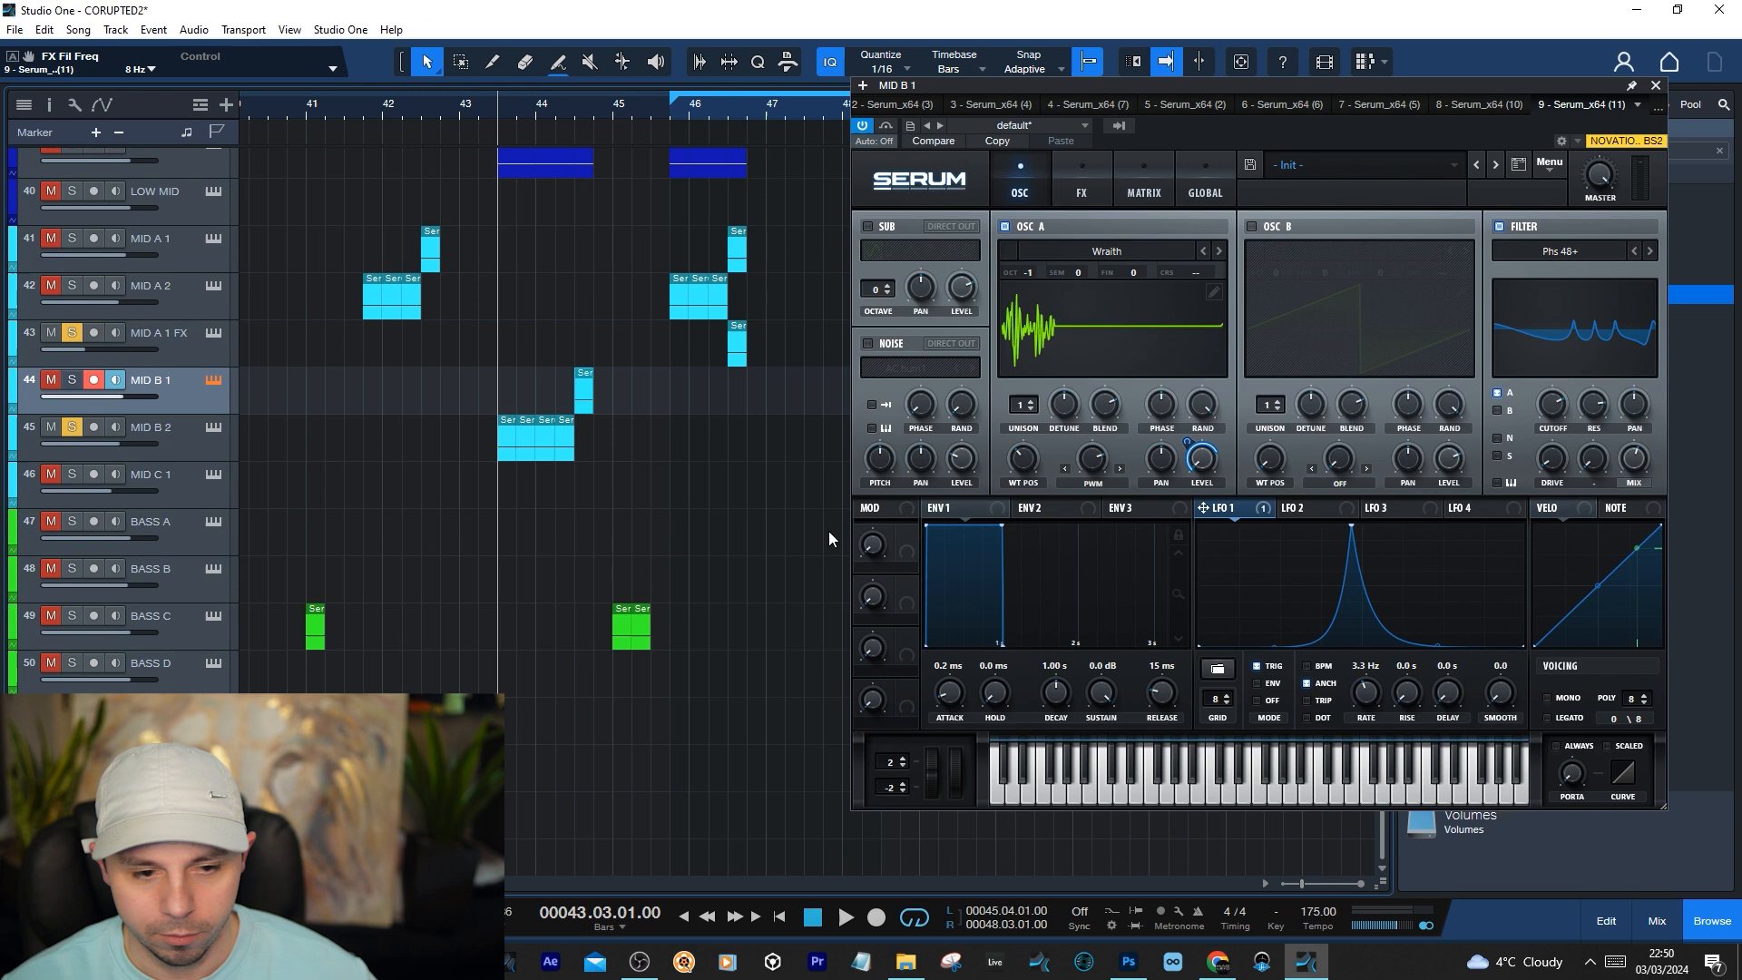
pyautogui.click(218, 441)
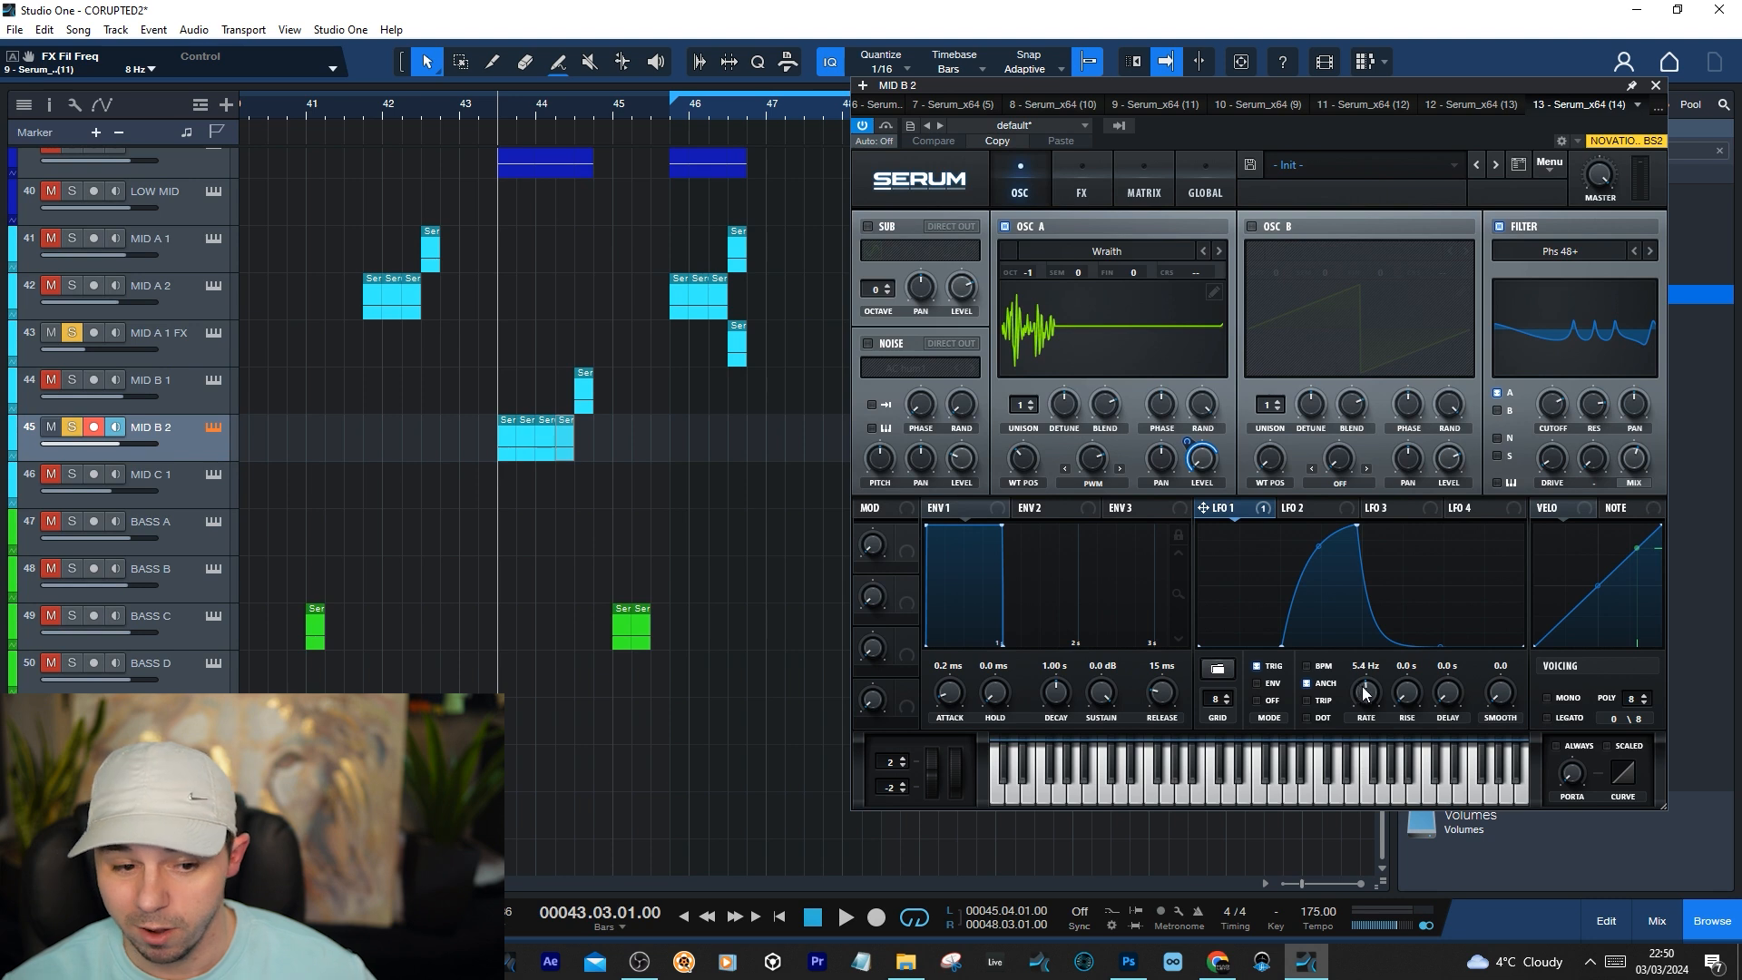
# Play the soloed MID B 2 clips from 43.03.01 and close the Serum window
pyautogui.press('space')
pyautogui.press('space')
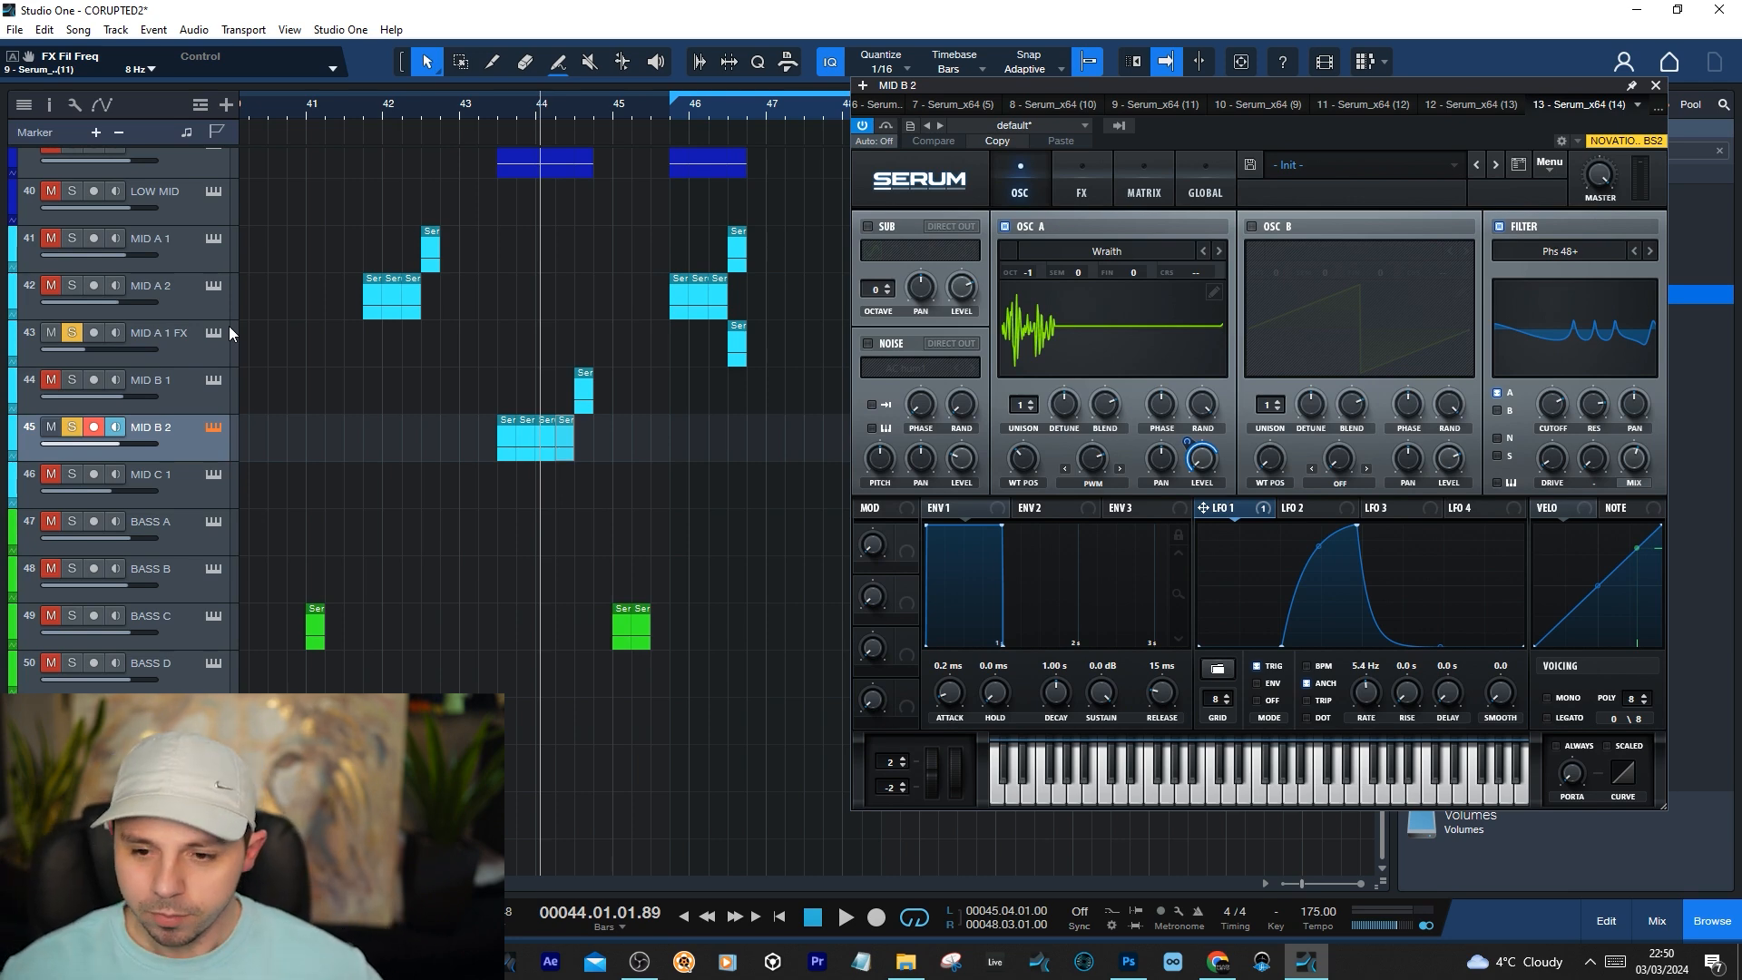
pyautogui.click(1656, 85)
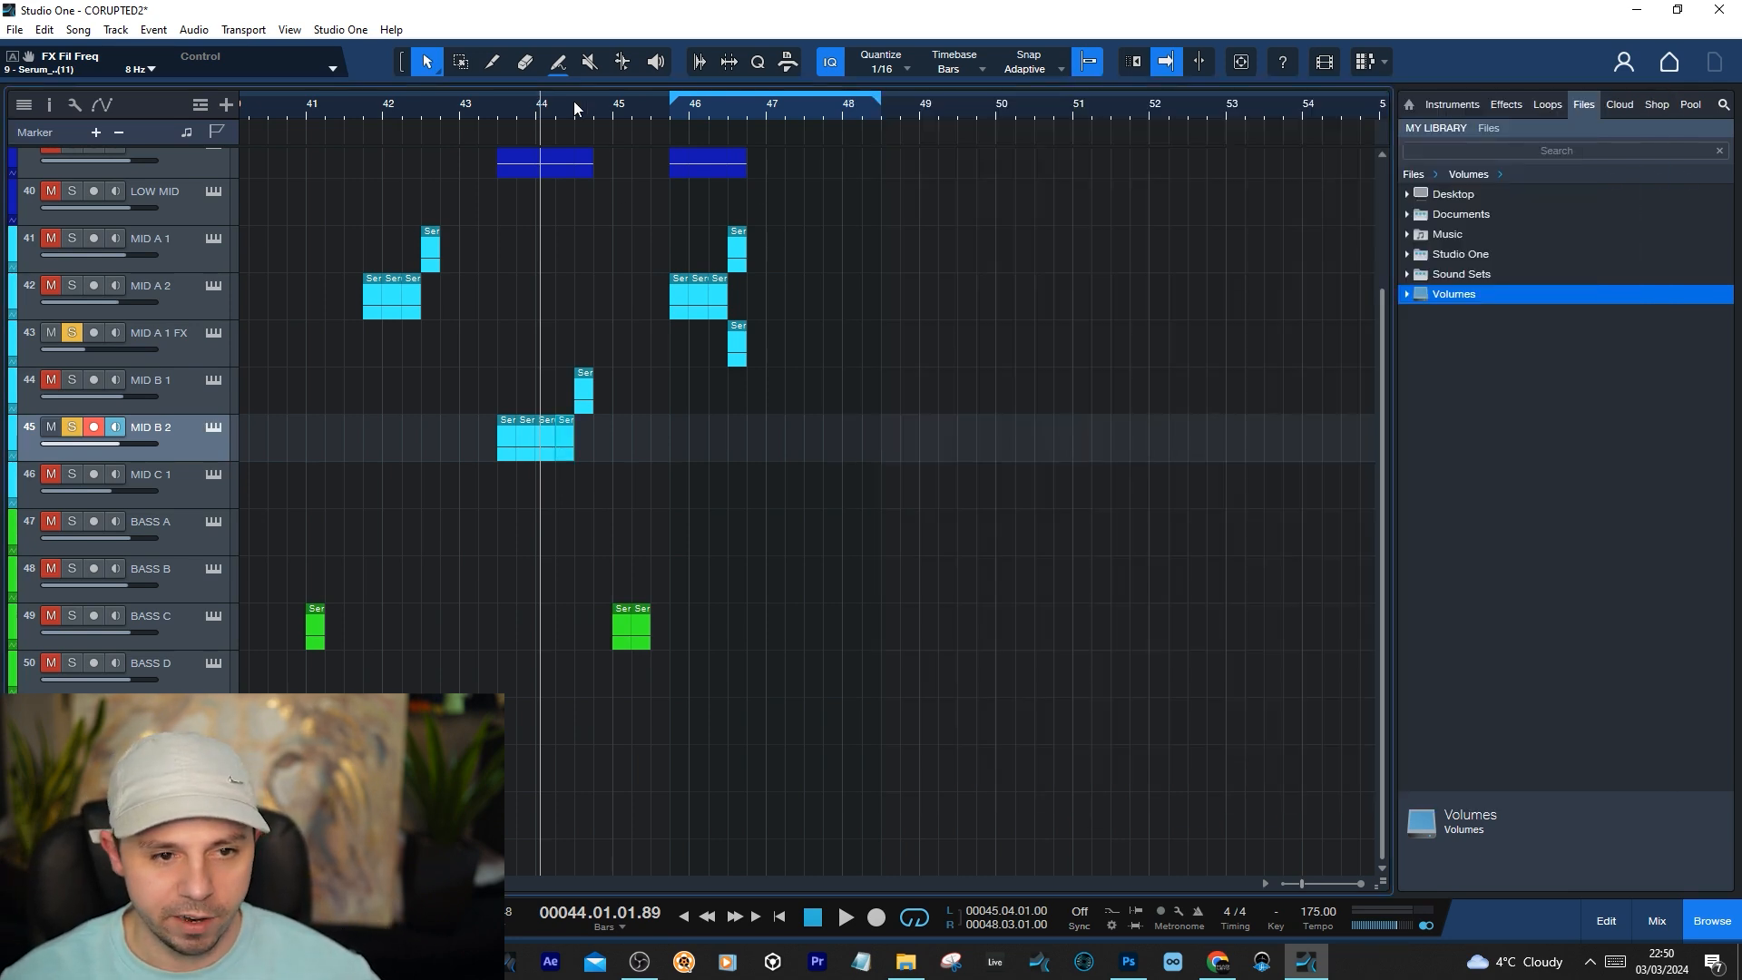
# Clear the solos on MID A 1 FX and MID B 2 to restore the full mix
pyautogui.press('w')
pyautogui.press('w')
pyautogui.press('w')
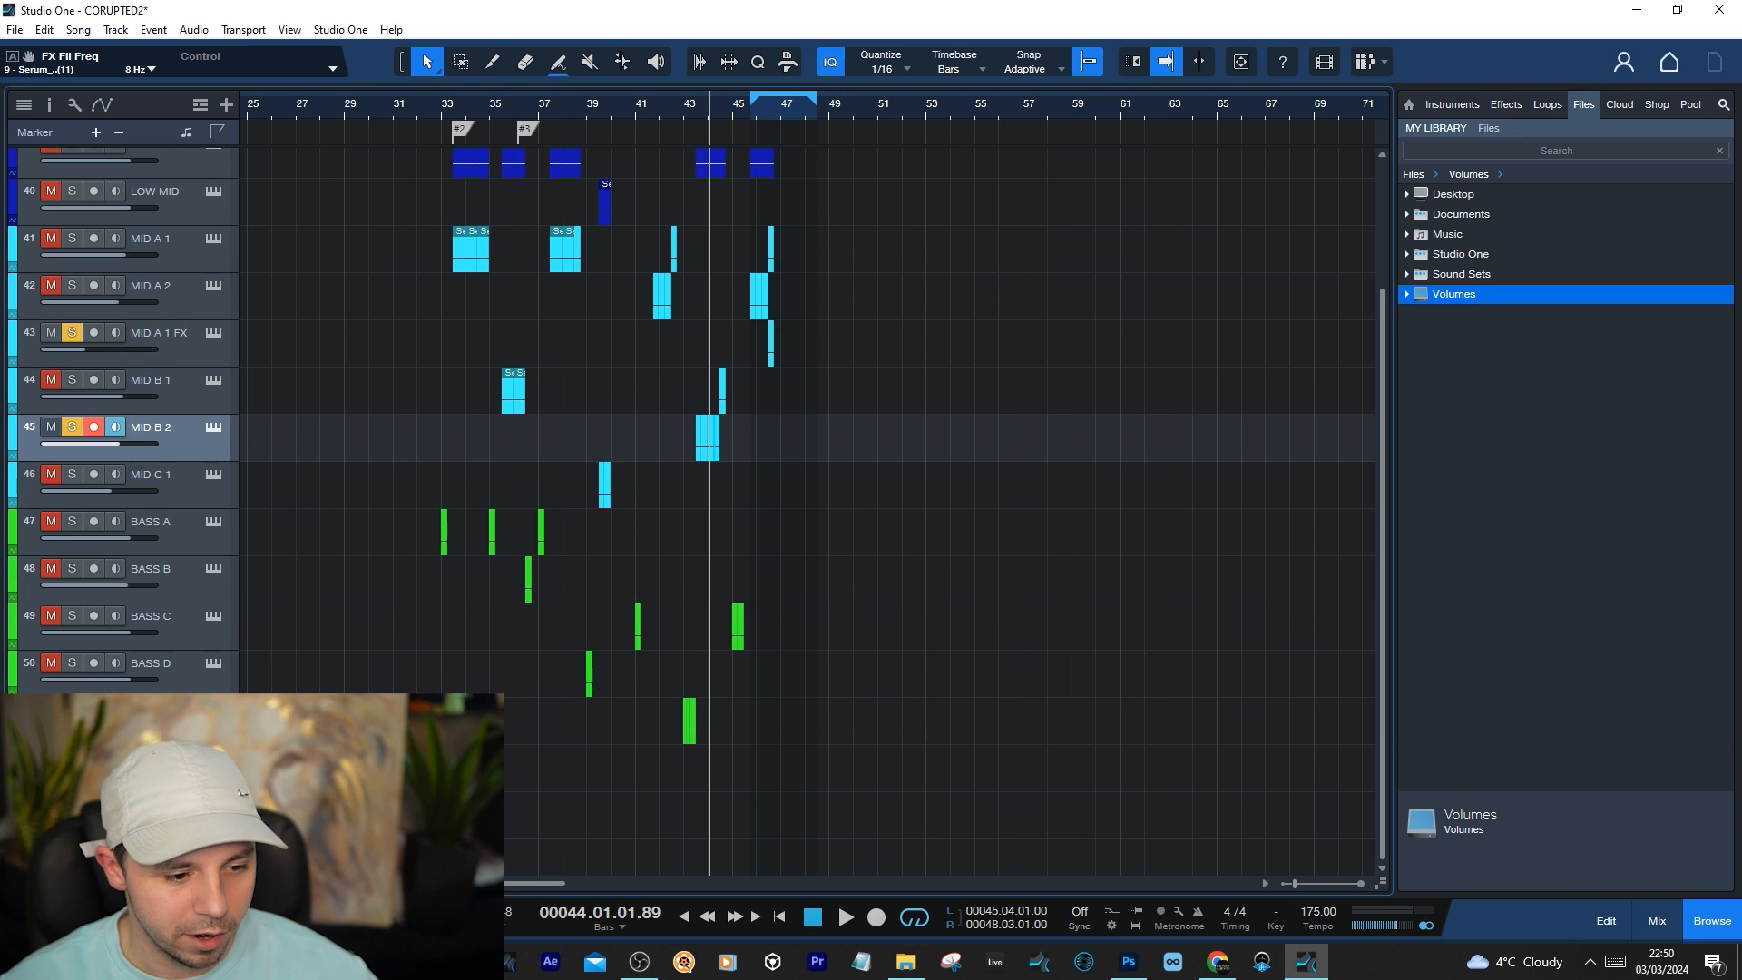
pyautogui.click(71, 882)
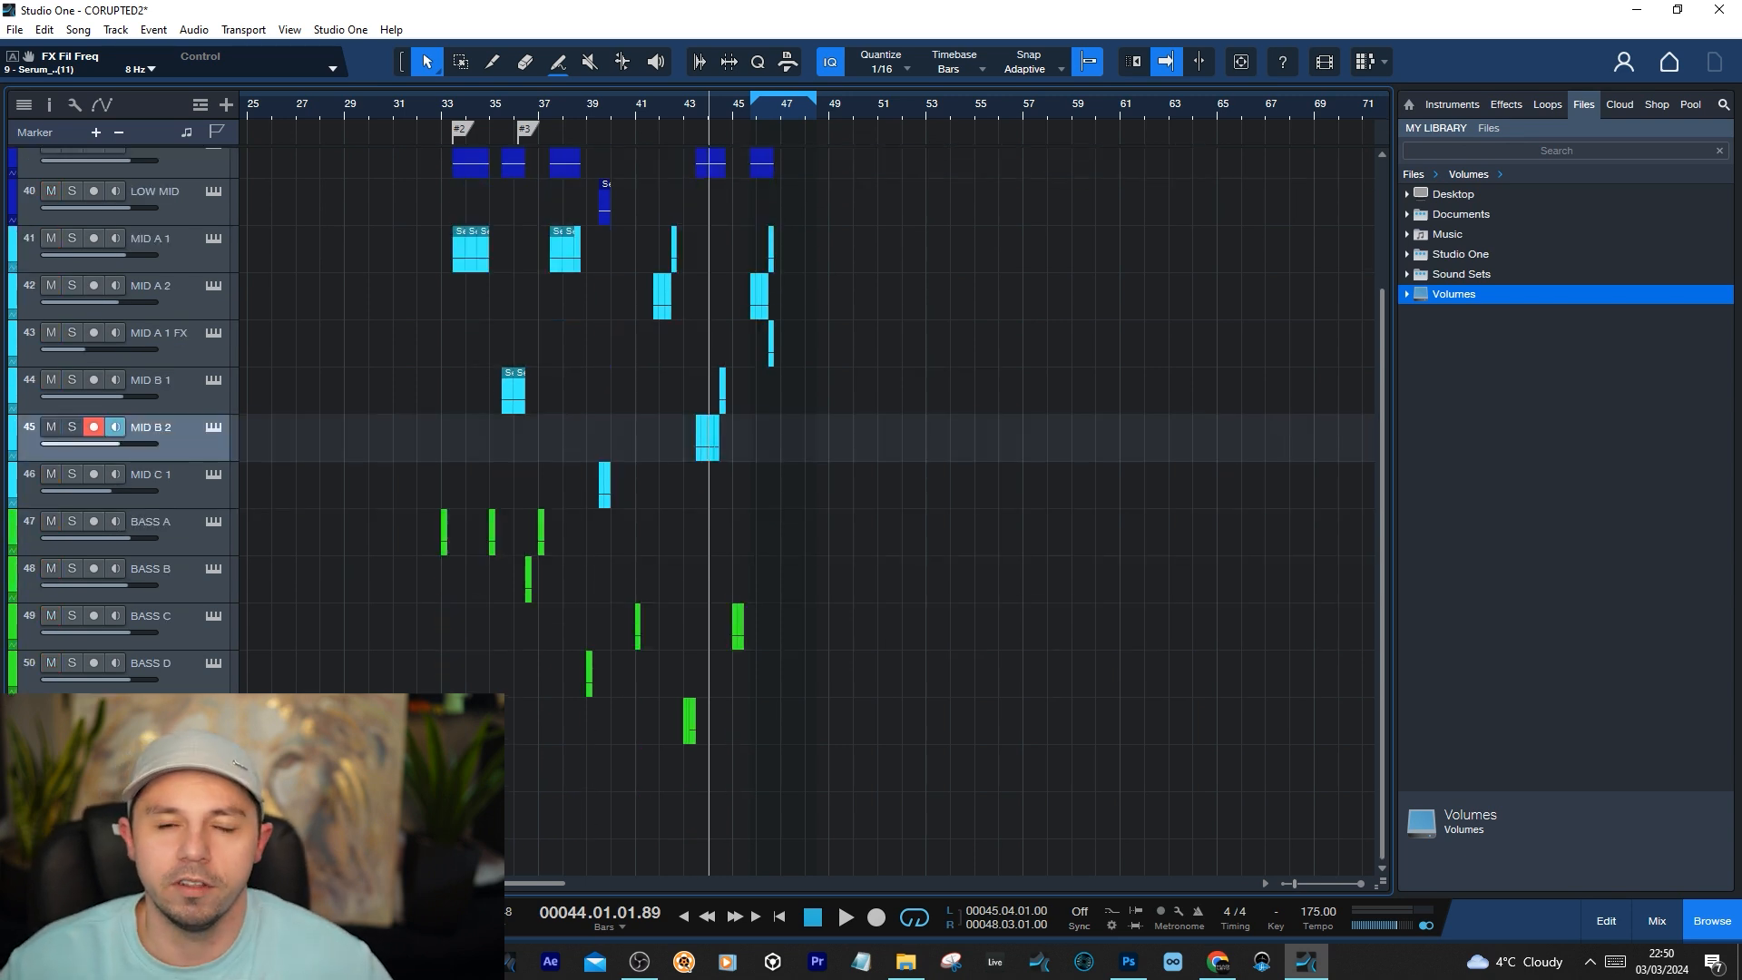